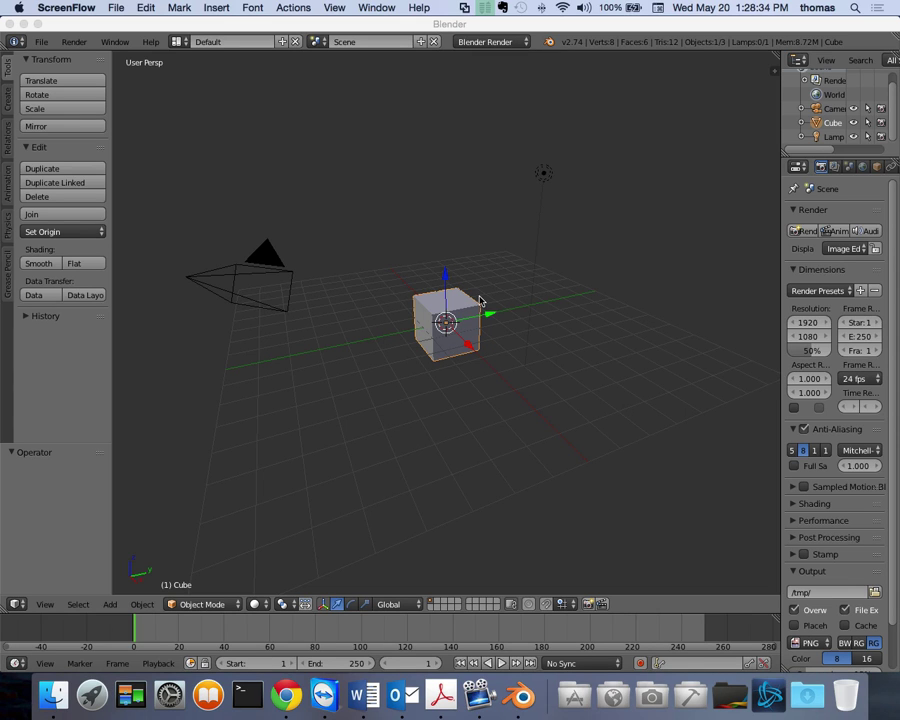
- Orbit and zoom the view around the default cube
key(ctrl+z)
key(ctrl+z)
key(ctrl+z)
key(ctrl+z)
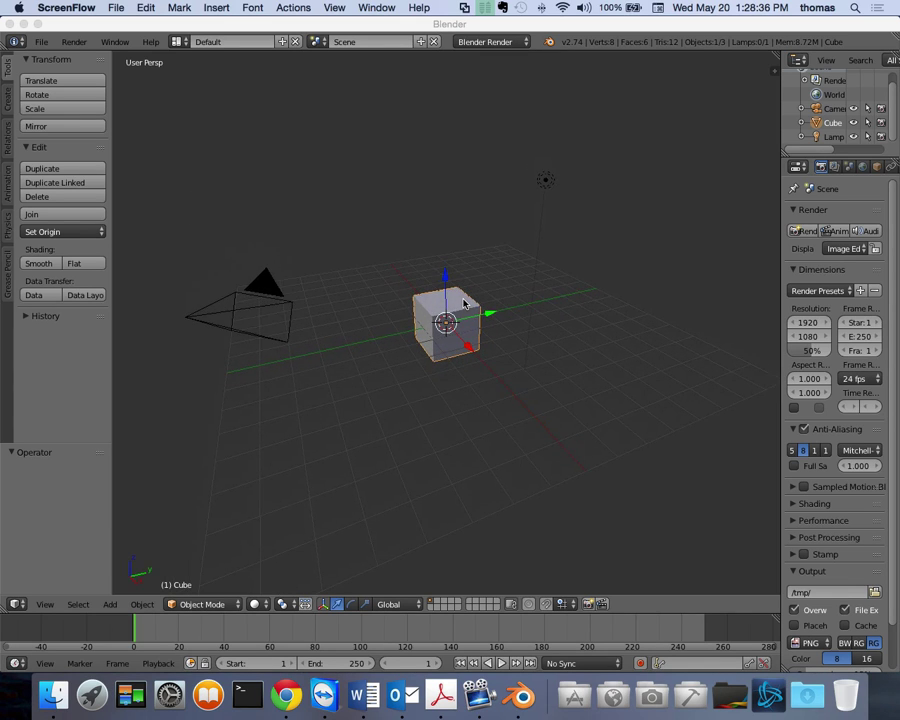
key(ctrl+z)
key(ctrl+z)
key(ctrl+z)
key(ctrl+z)
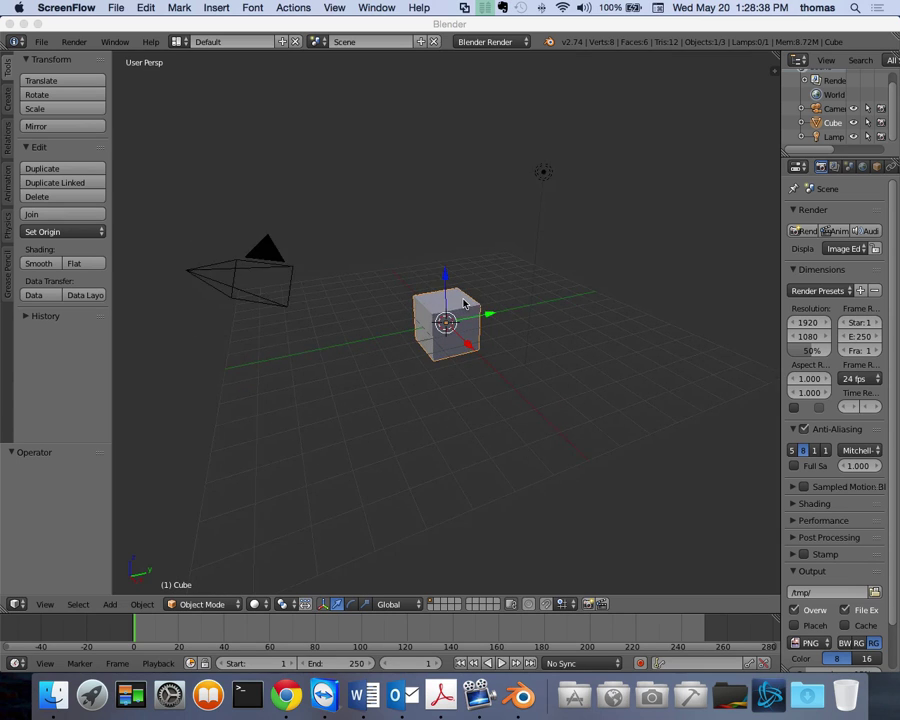
key(ctrl+z)
key(ctrl+z)
key(ctrl+z)
key(ctrl+z)
key(ctrl+z)
key(ctrl+z)
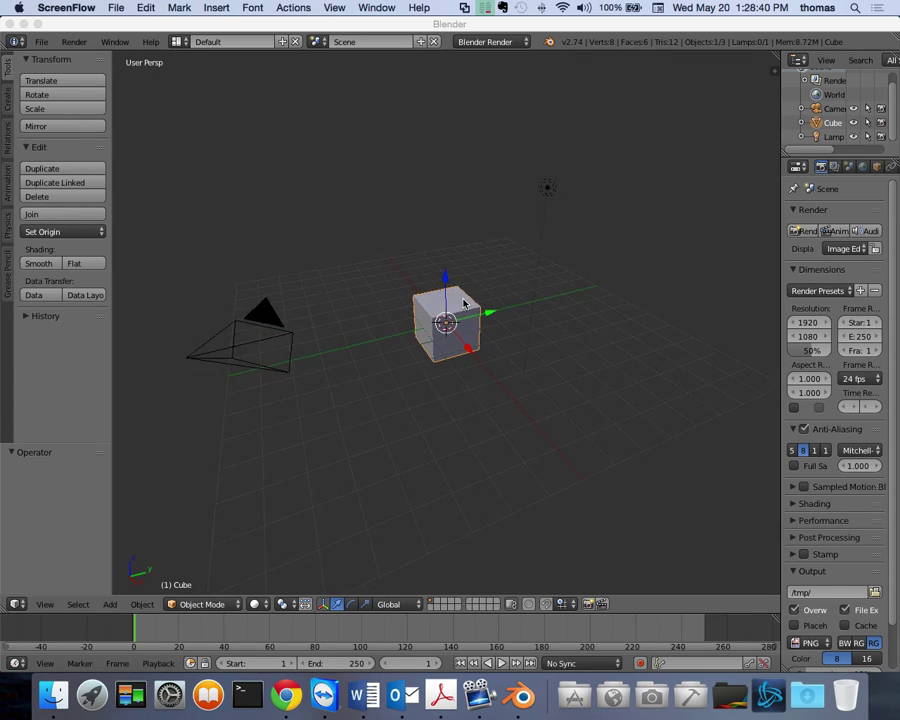
key(ctrl+z)
key(ctrl+z)
key(ctrl+z)
key(ctrl+z)
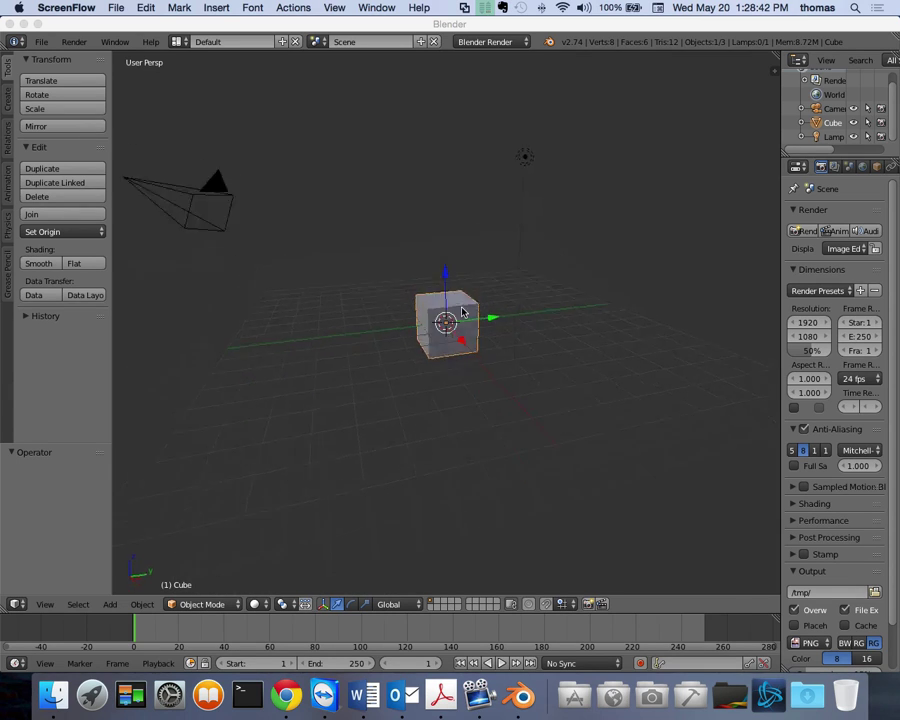
key(ctrl+z)
key(ctrl+z)
key(ctrl+z)
key(ctrl+z)
key(ctrl+z)
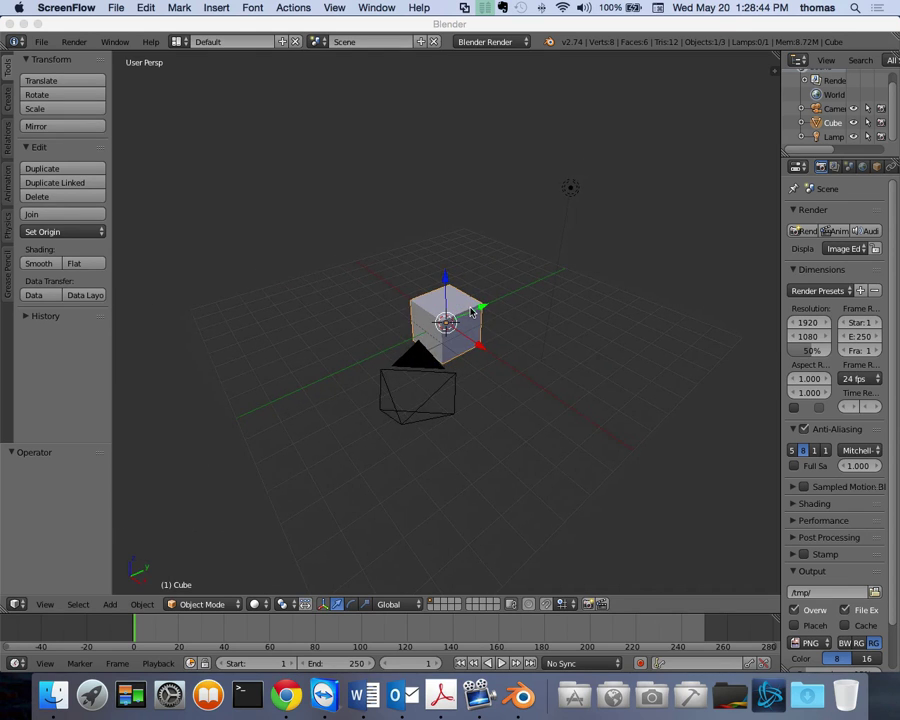
key(ctrl+z)
key(ctrl+z)
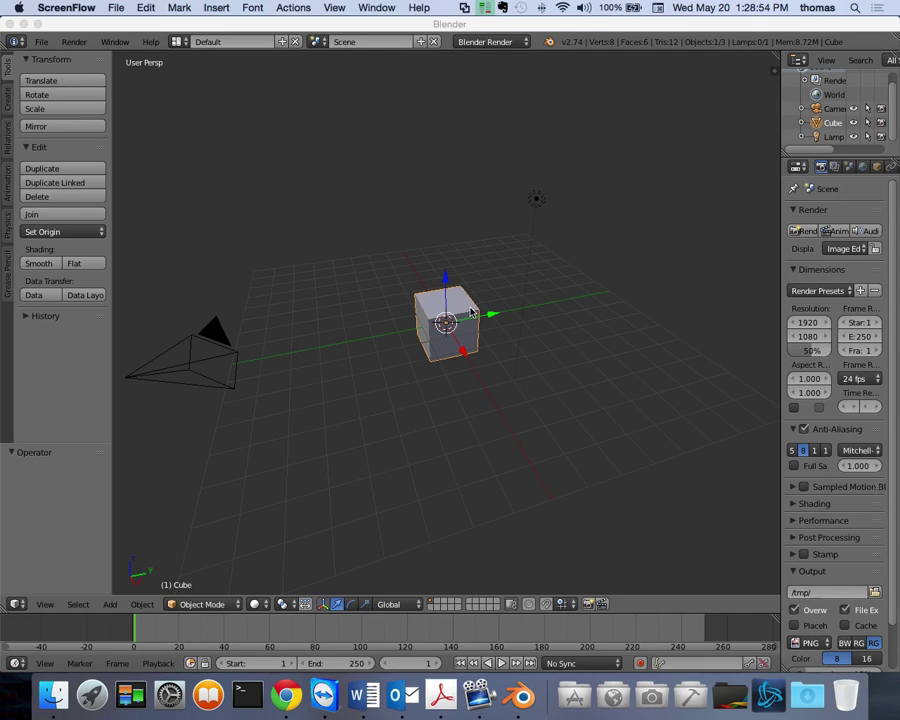
scroll(470, 313, up, 3)
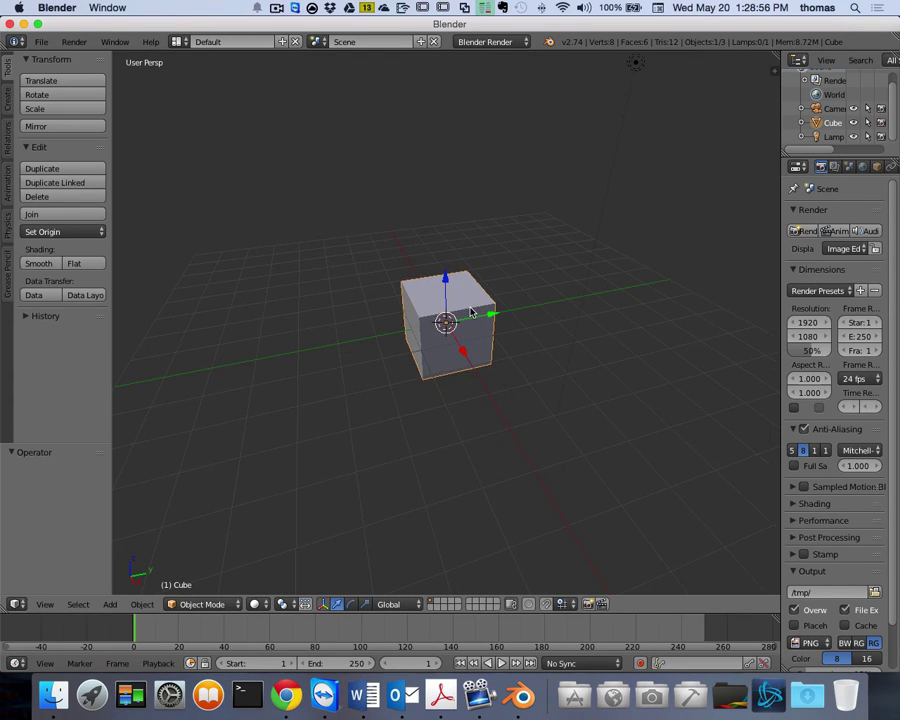
scroll(497, 295, down, 2)
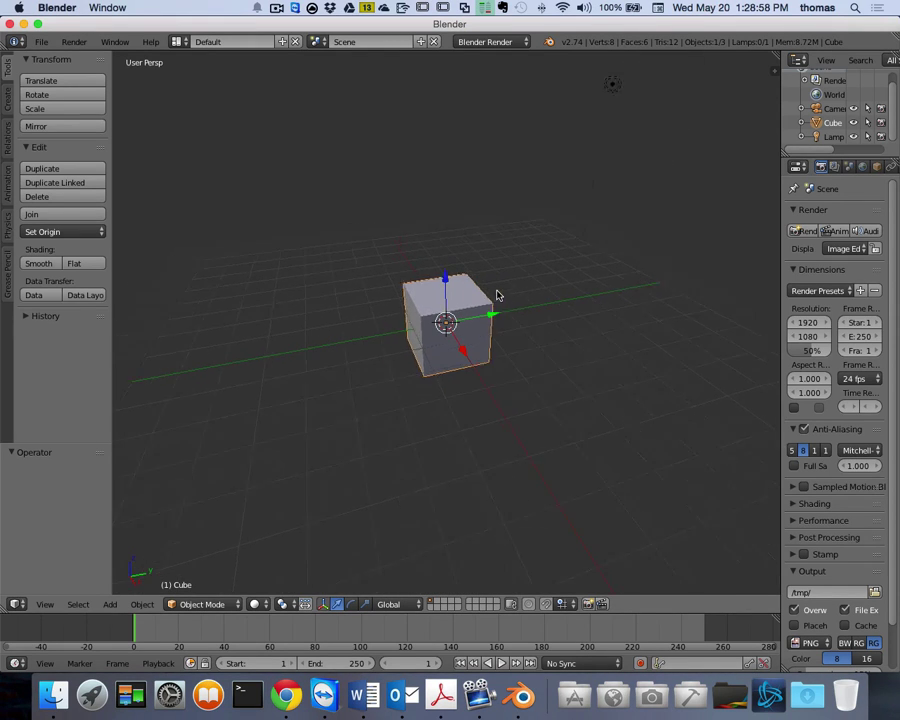
scroll(505, 297, left, 3)
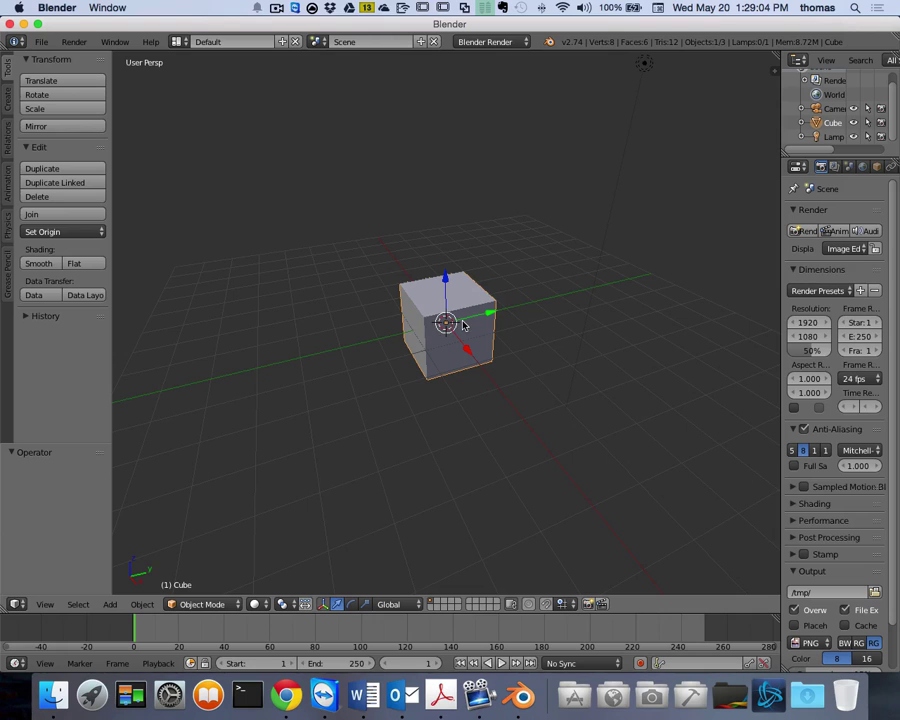
scroll(467, 324, right, 3)
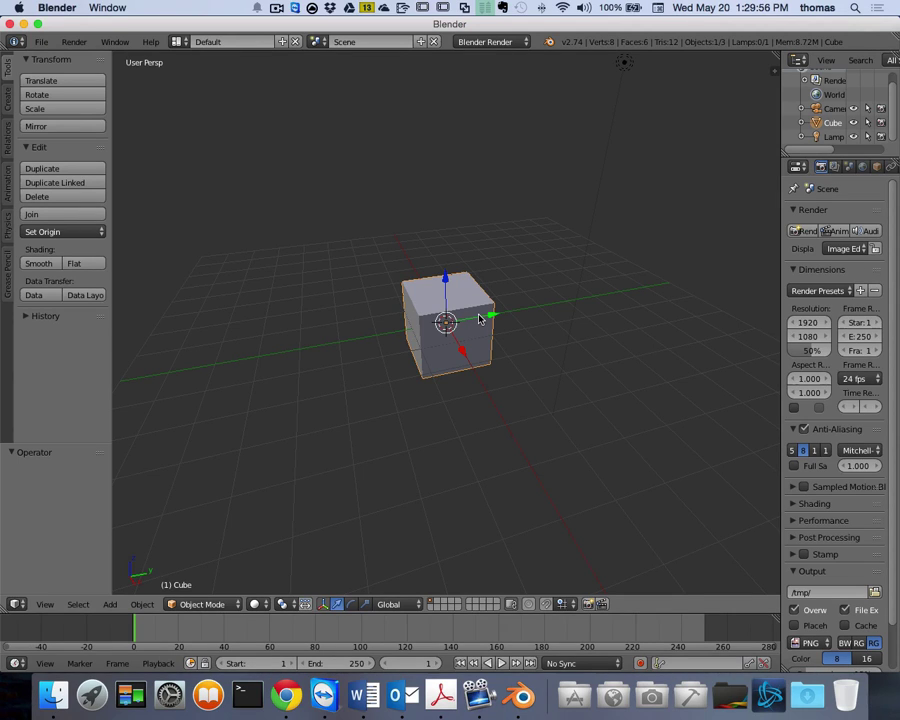
scroll(479, 319, up, 4)
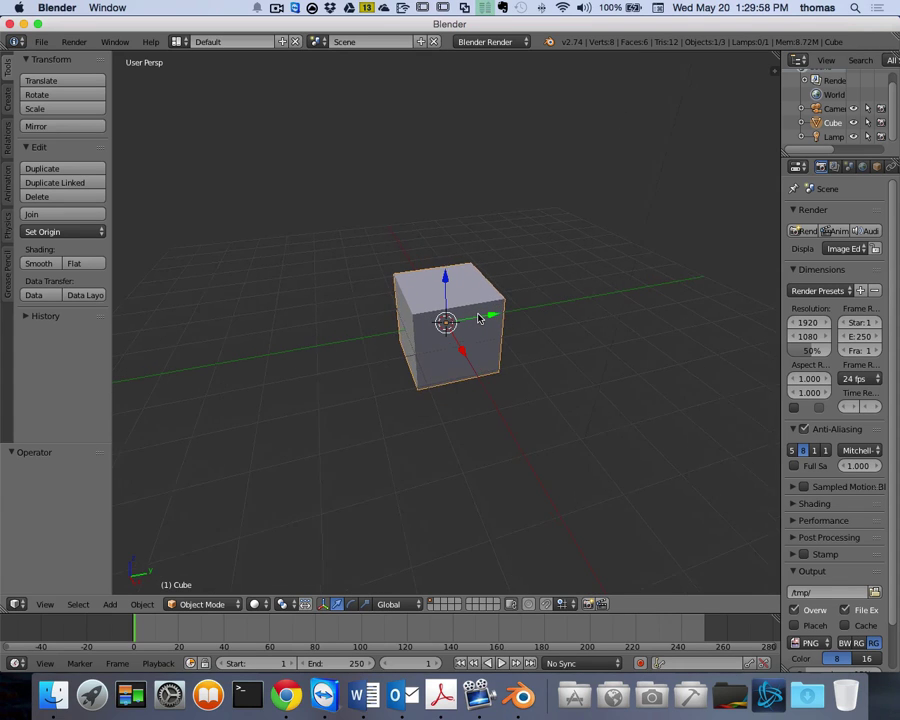
scroll(479, 319, up, 1)
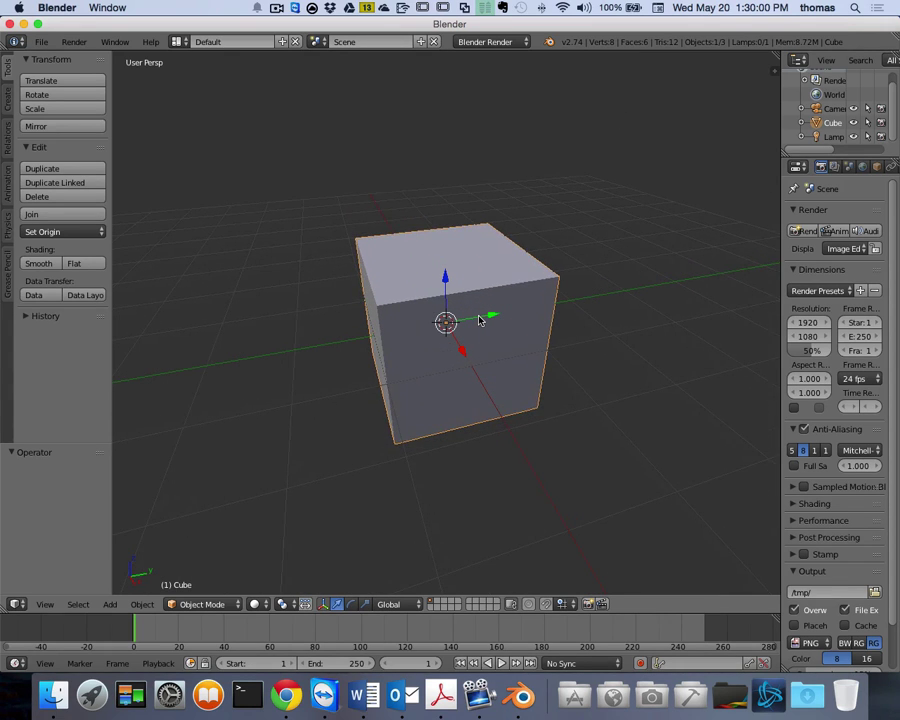
scroll(479, 319, up, 3)
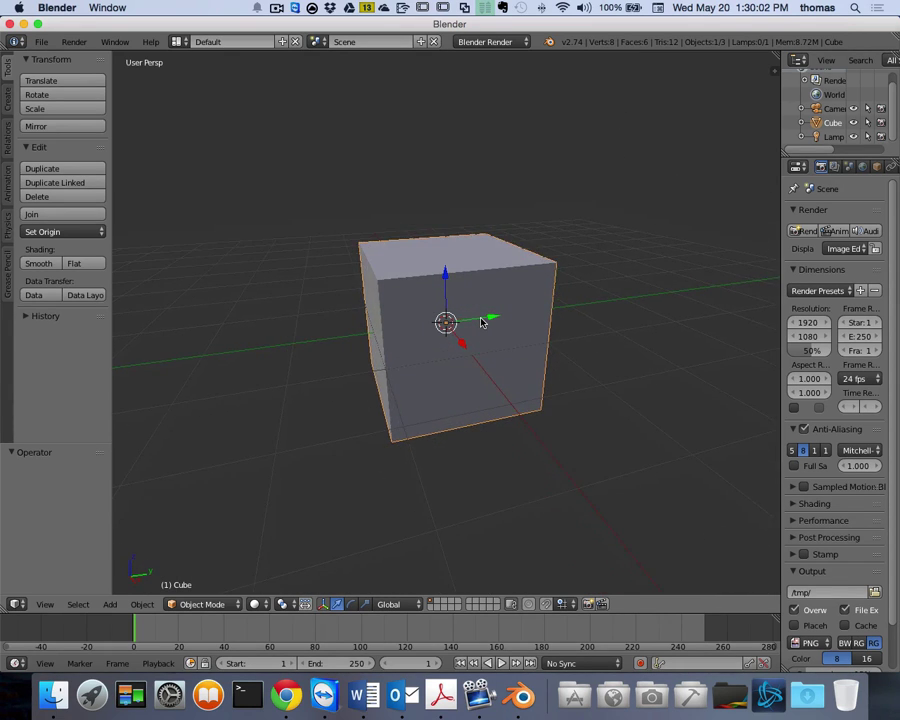
scroll(480, 321, left, 2)
- In Edit Mode, subdivide the cube and raise Number of Cuts to 3
key(Tab)
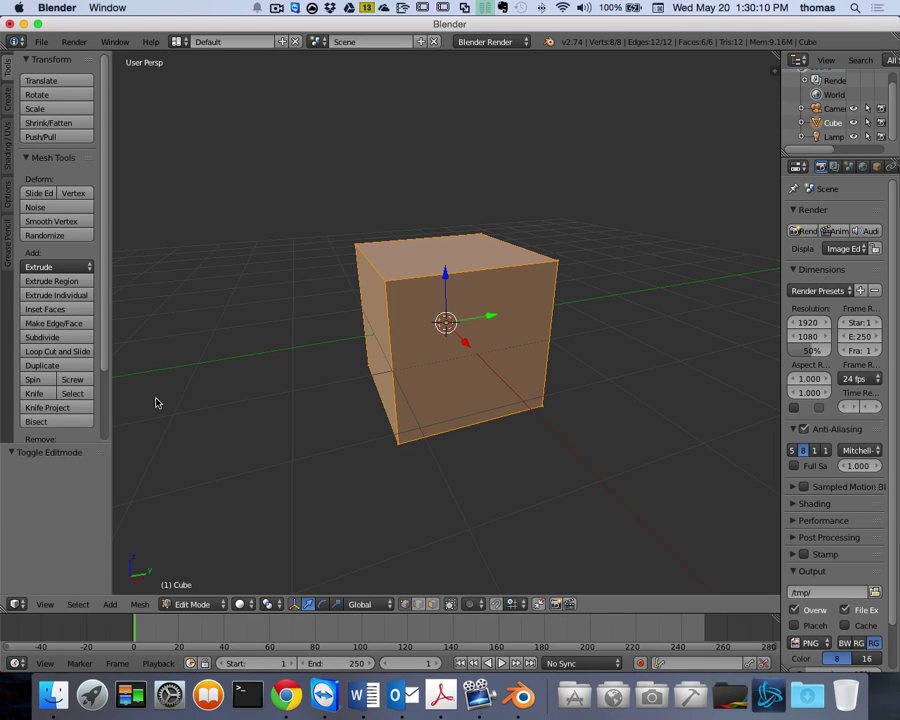
click(42, 337)
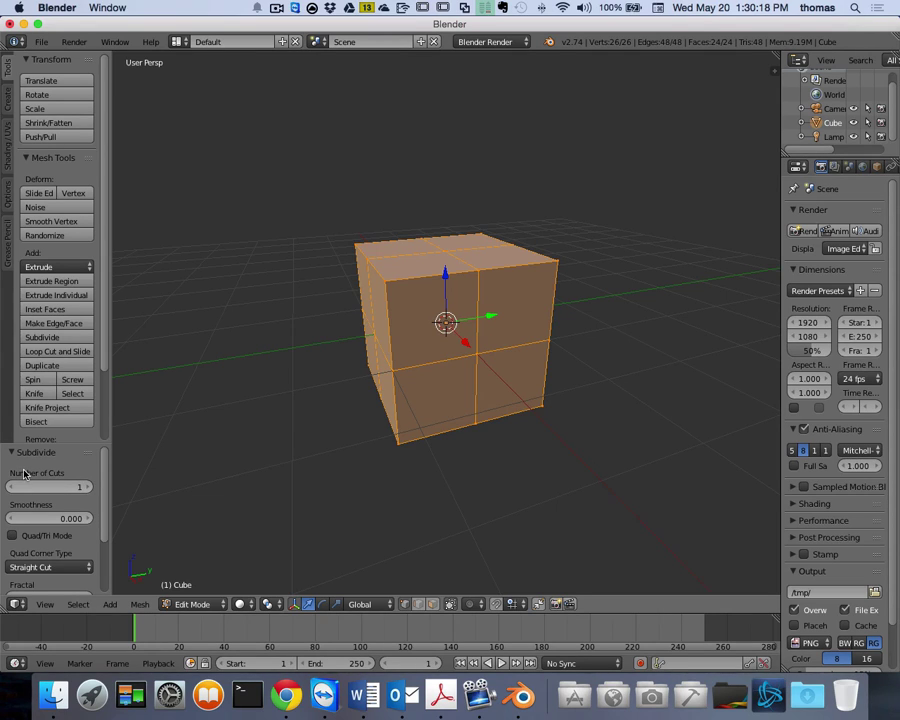
click(86, 487)
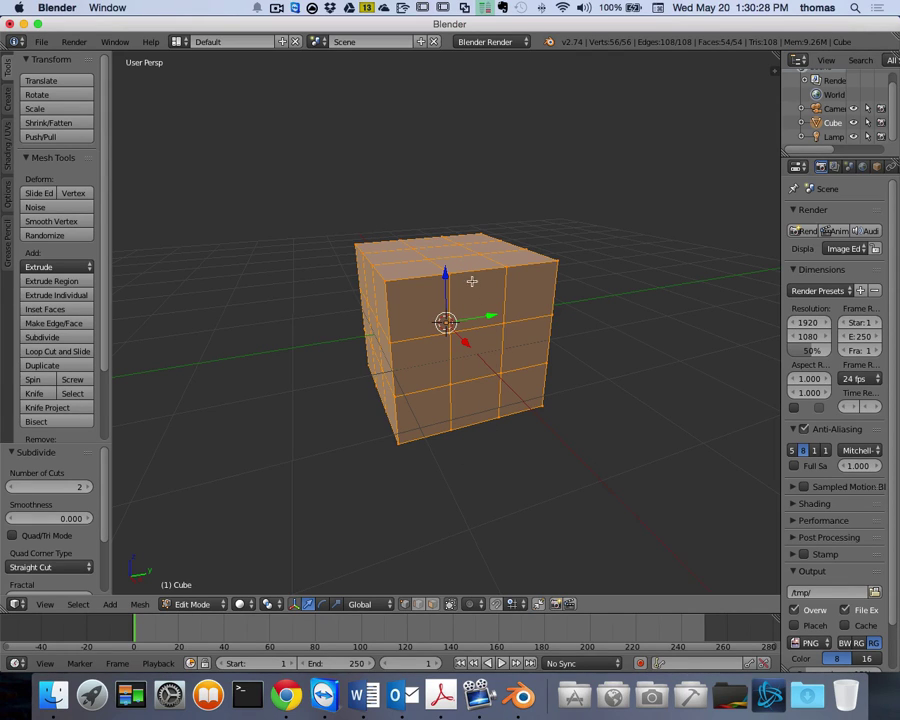
click(89, 488)
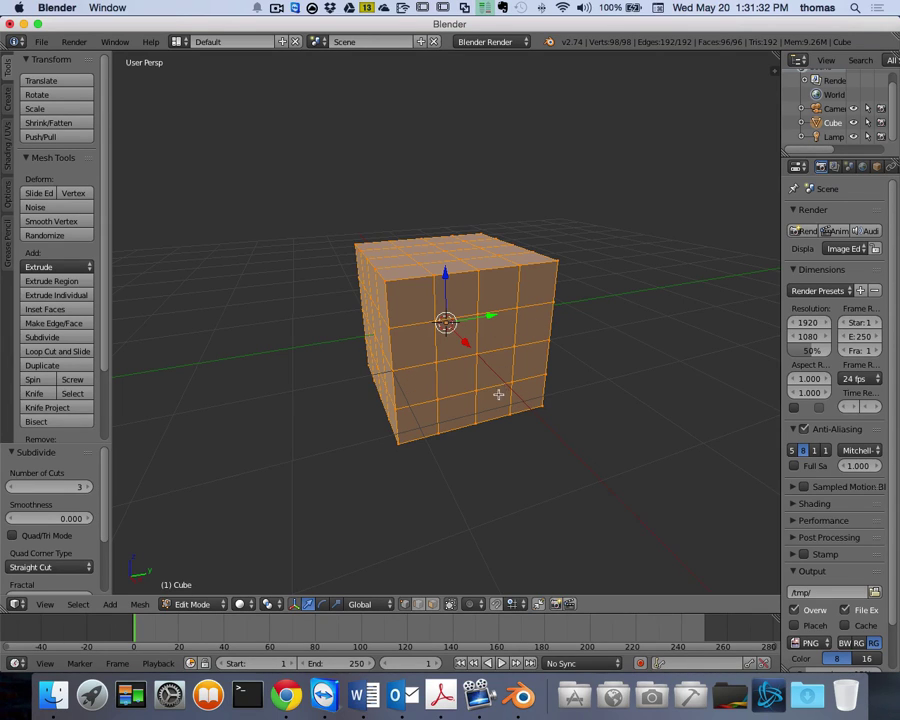
- Raise Number of Cuts to 5 for 6×6 face grids and view from the front
key(s)
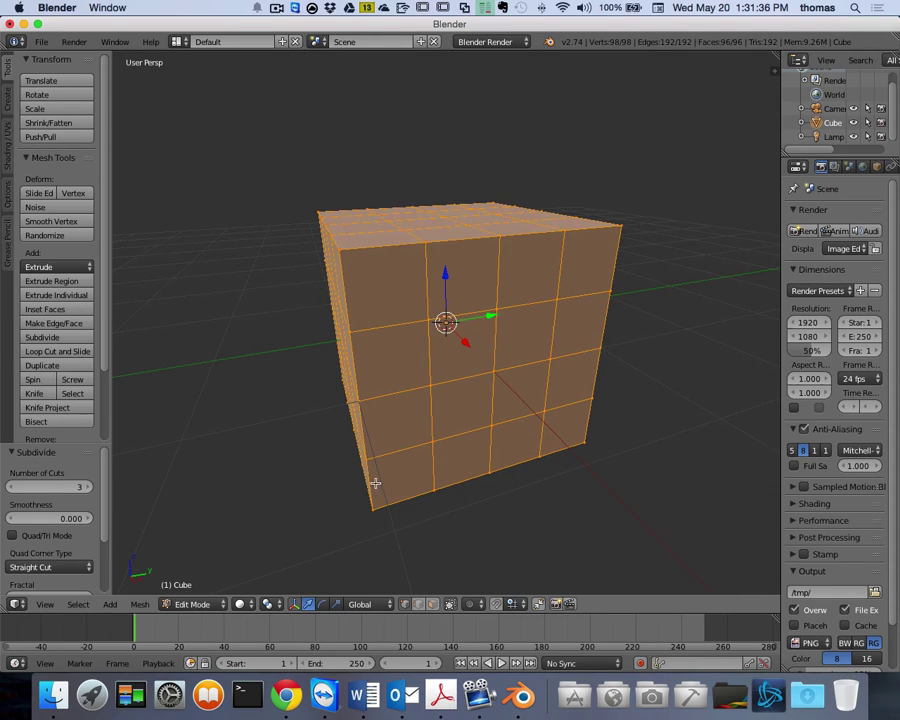
click(89, 489)
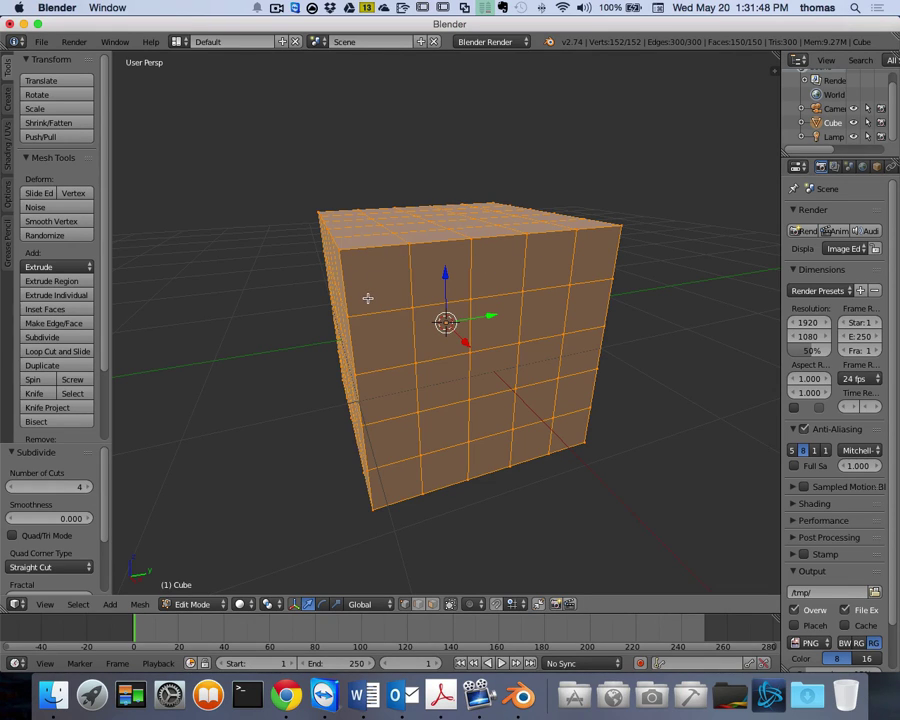
click(87, 487)
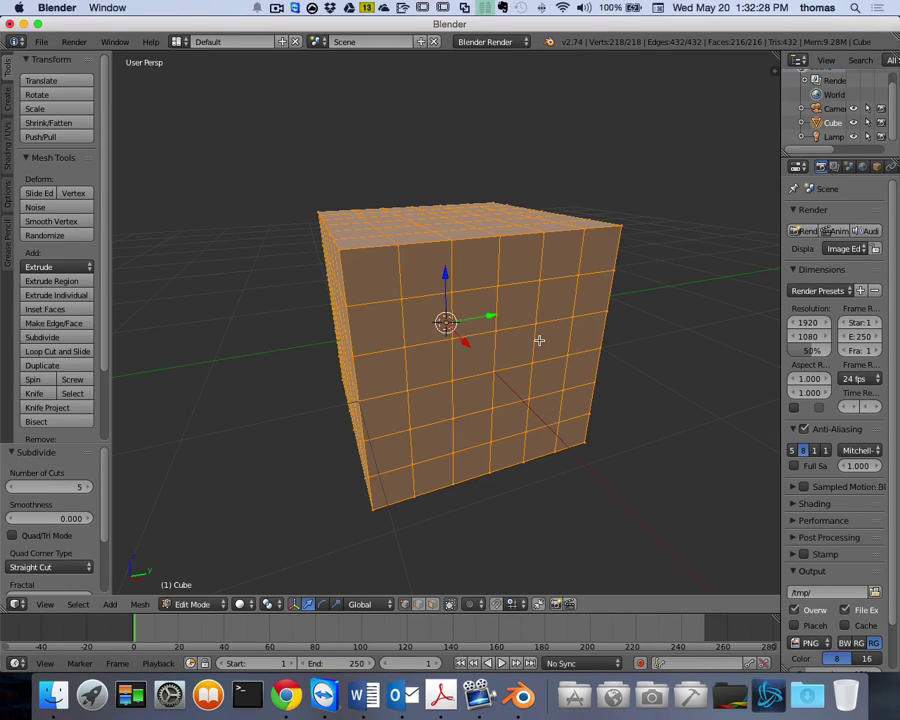
key(KP_1)
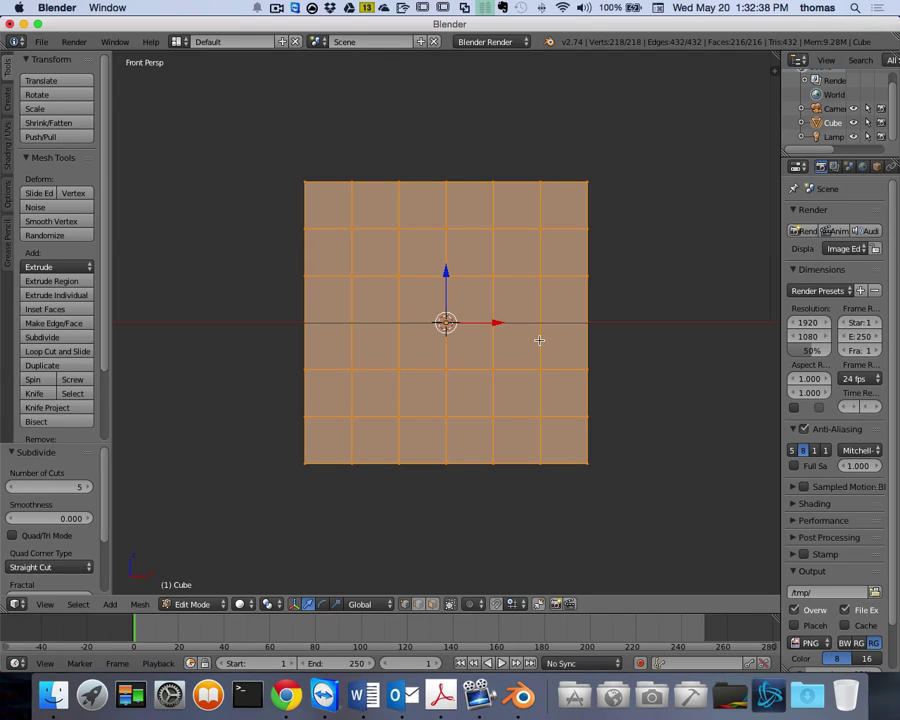
- Enlarge the timeline area and show the mesh in orthographic top view
key(KP_5)
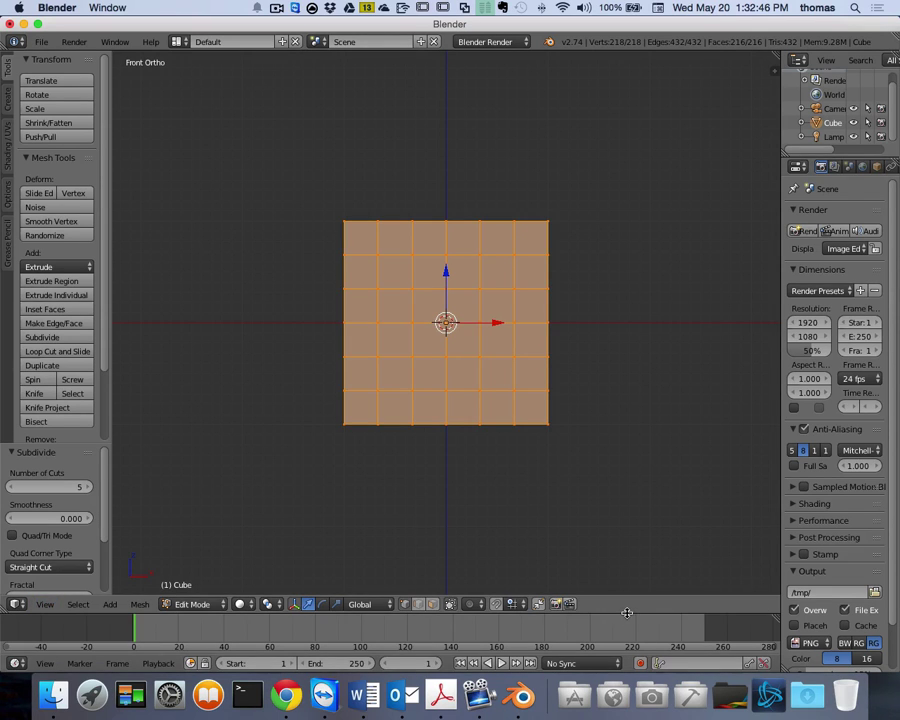
drag(463, 613, 59, 387)
click(45, 376)
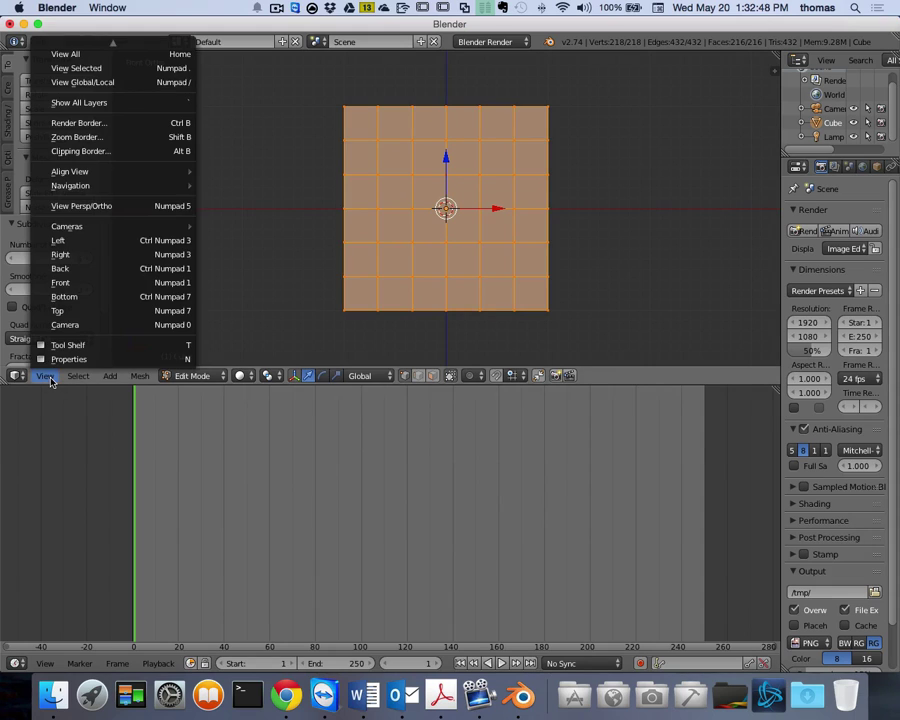
click(87, 312)
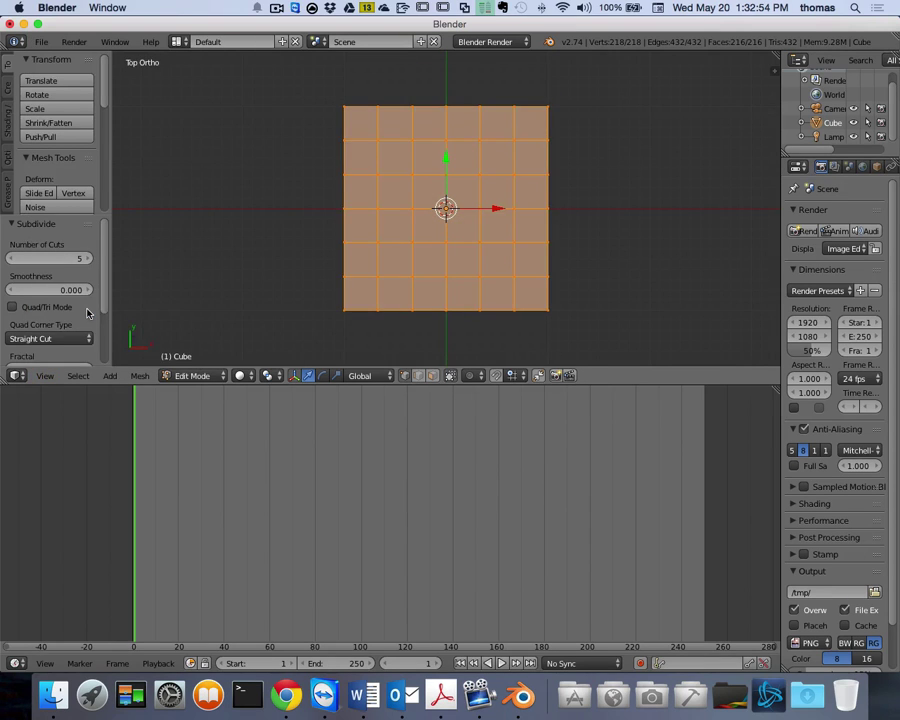
click(44, 376)
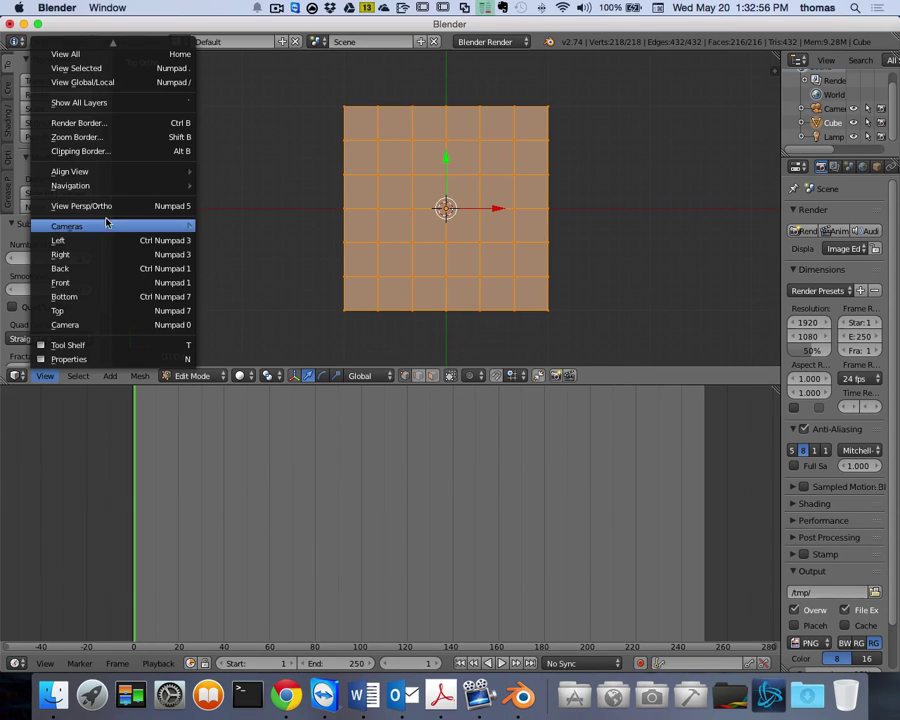
click(107, 205)
click(44, 376)
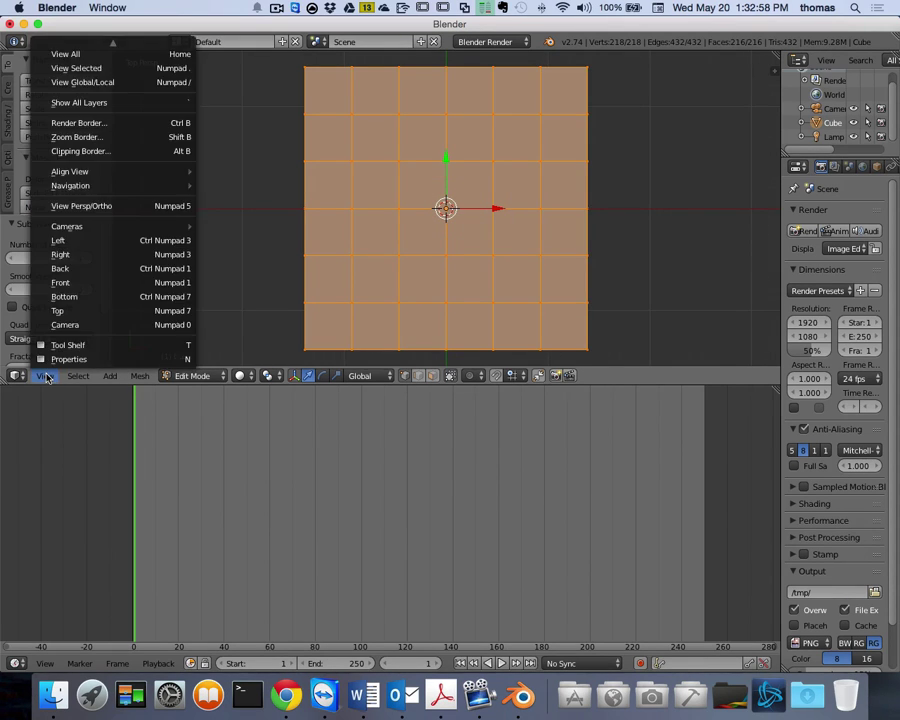
click(78, 205)
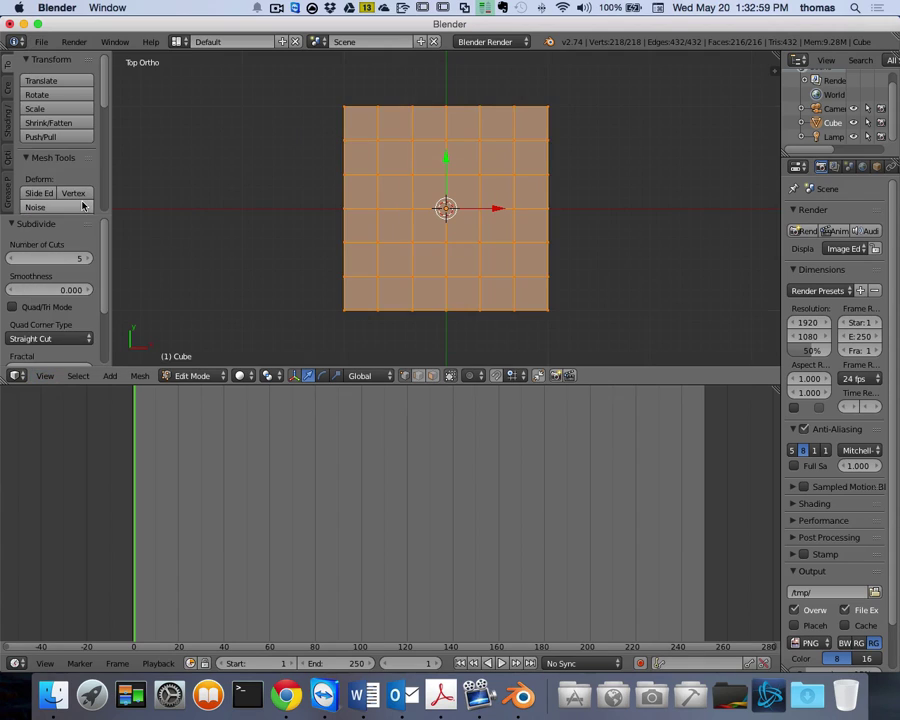
click(44, 376)
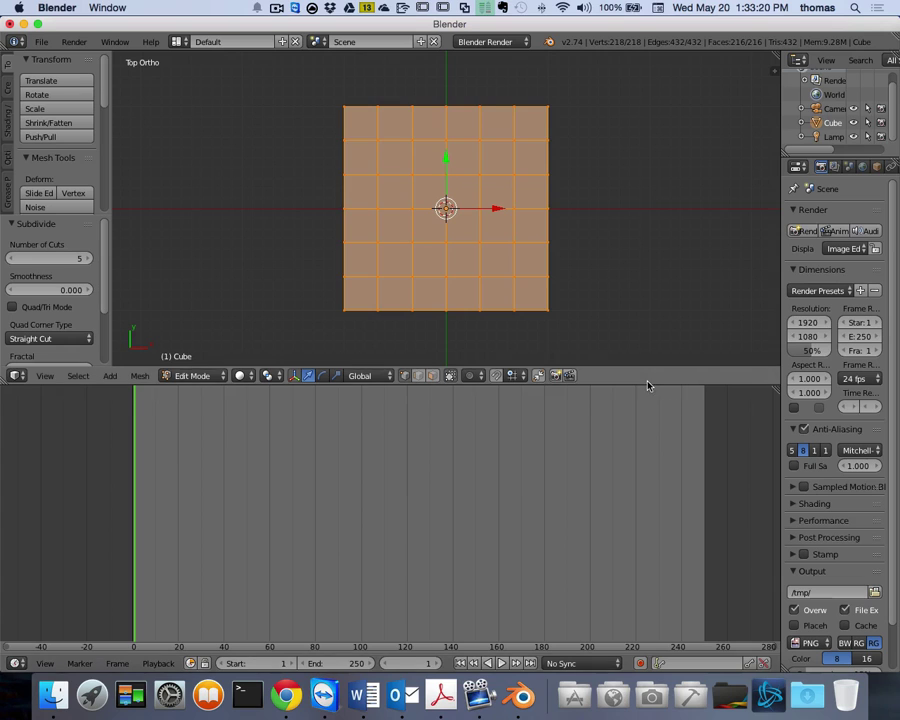
- Restore the 3D view's full height, zoom in on the front view, and deselect everything
drag(646, 383, 643, 562)
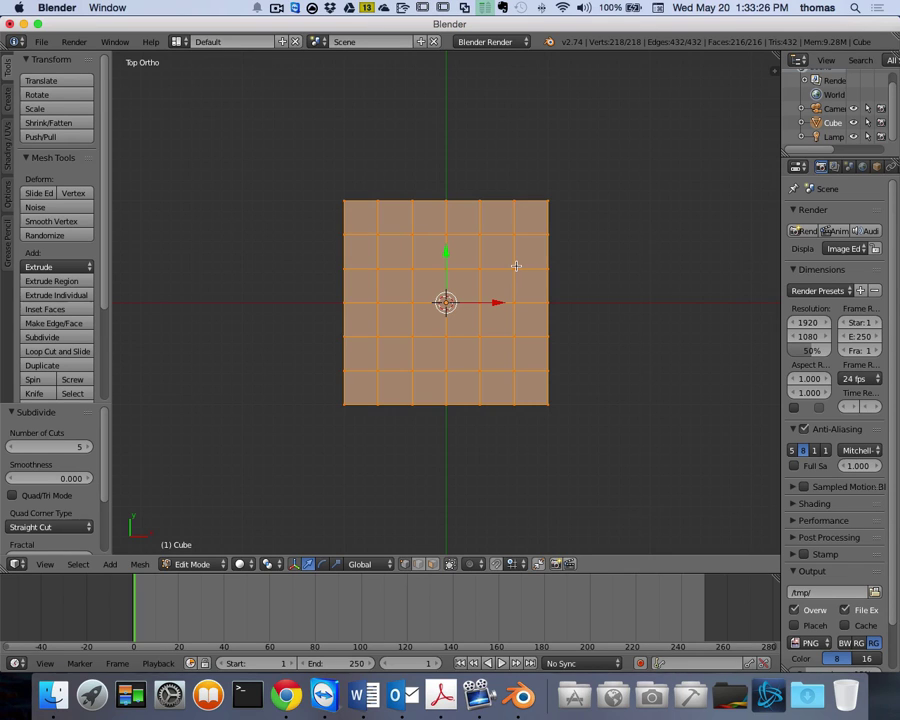
key(KP_1)
scroll(516, 265, up, 3)
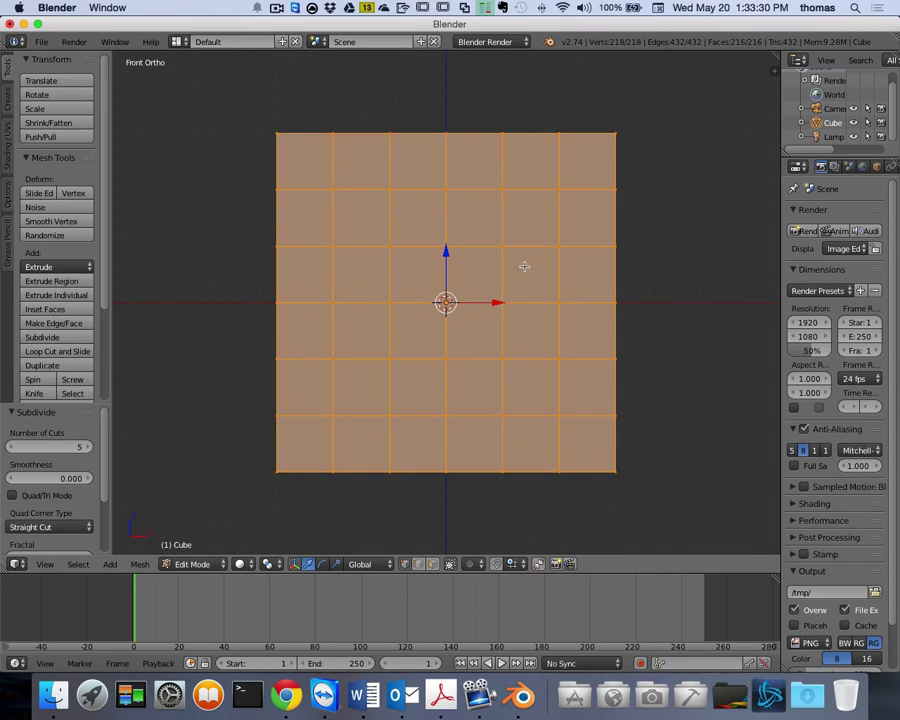
scroll(524, 266, up, 1)
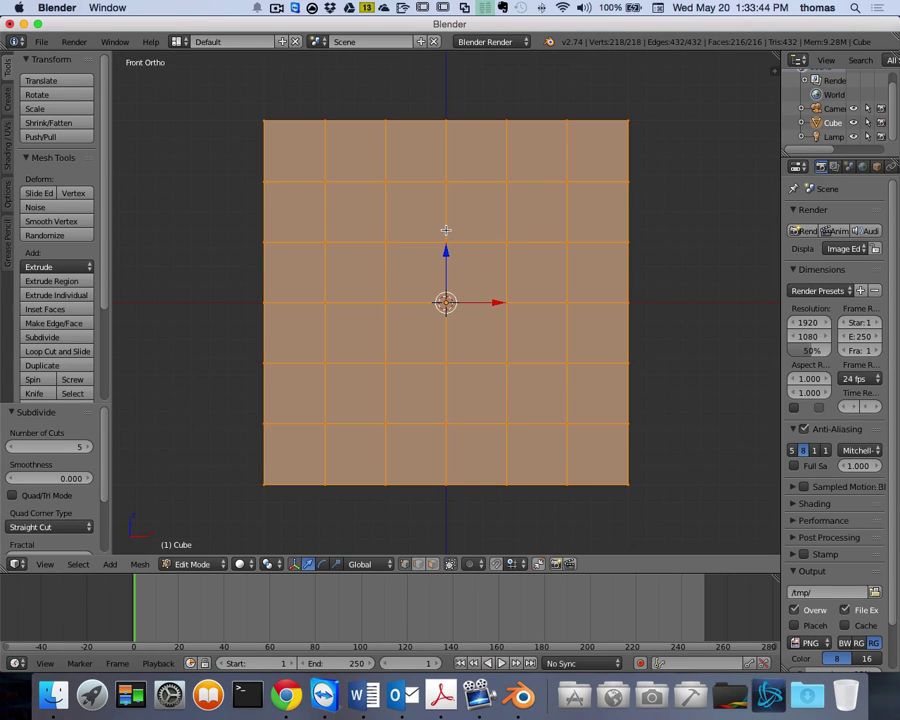
key(a)
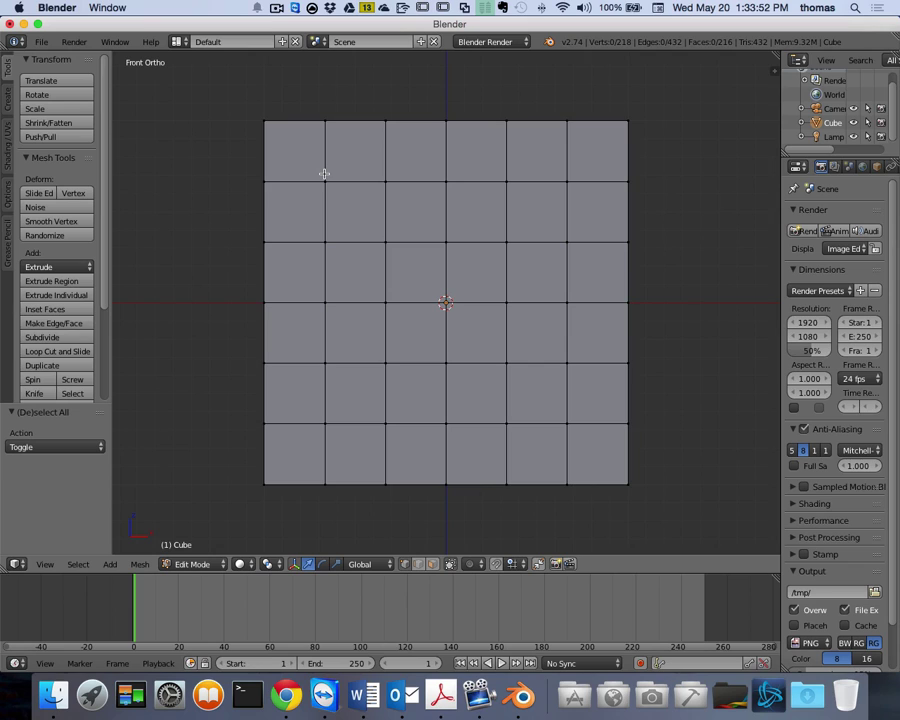
- Box-select the left half of the grid, try deleting its vertices, then undo
key(a)
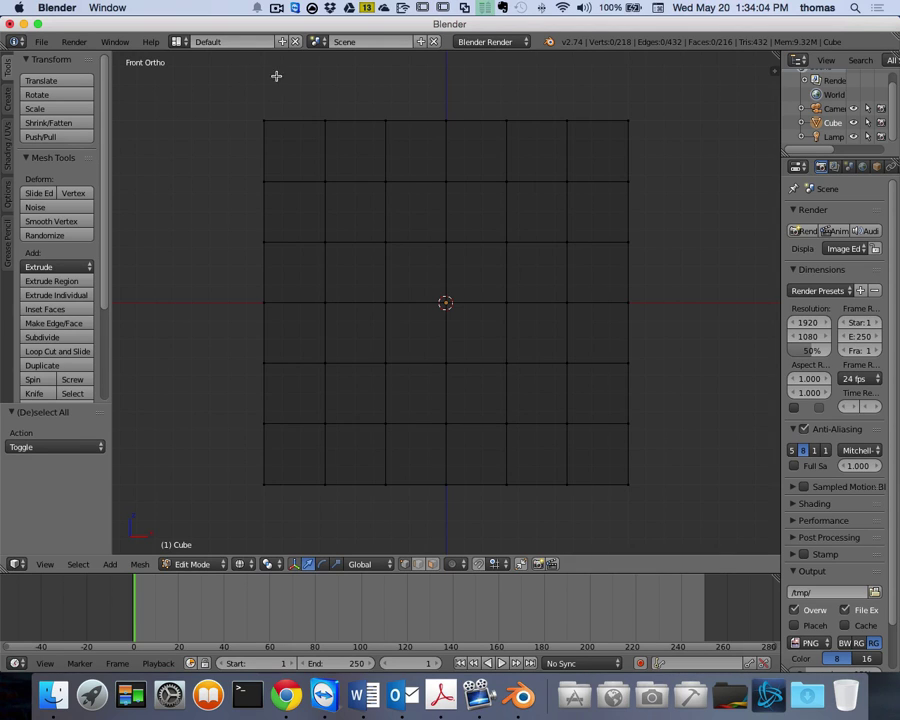
key(b)
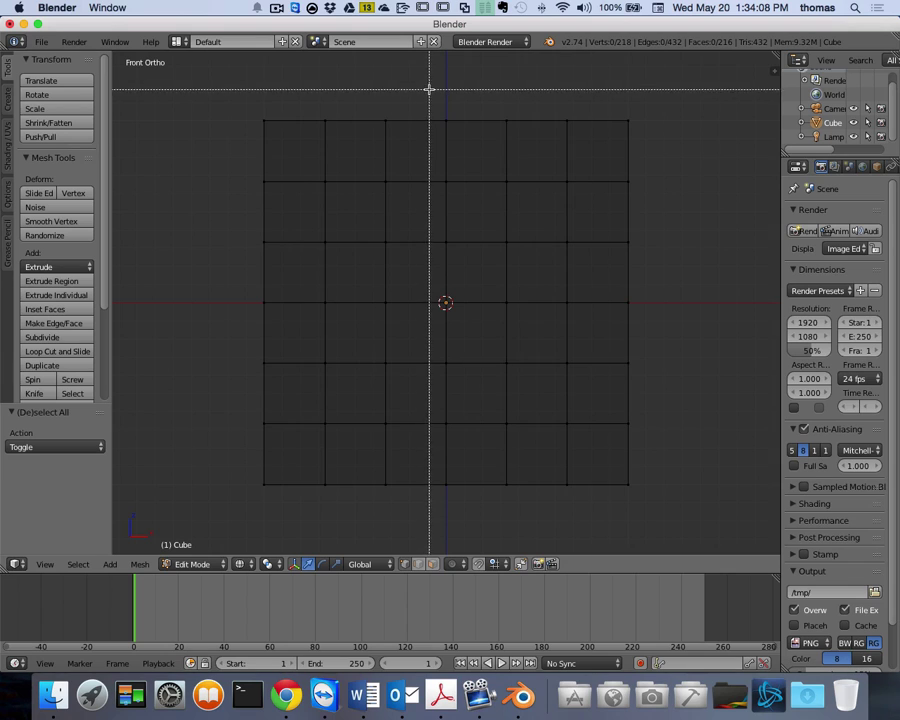
drag(428, 91, 250, 527)
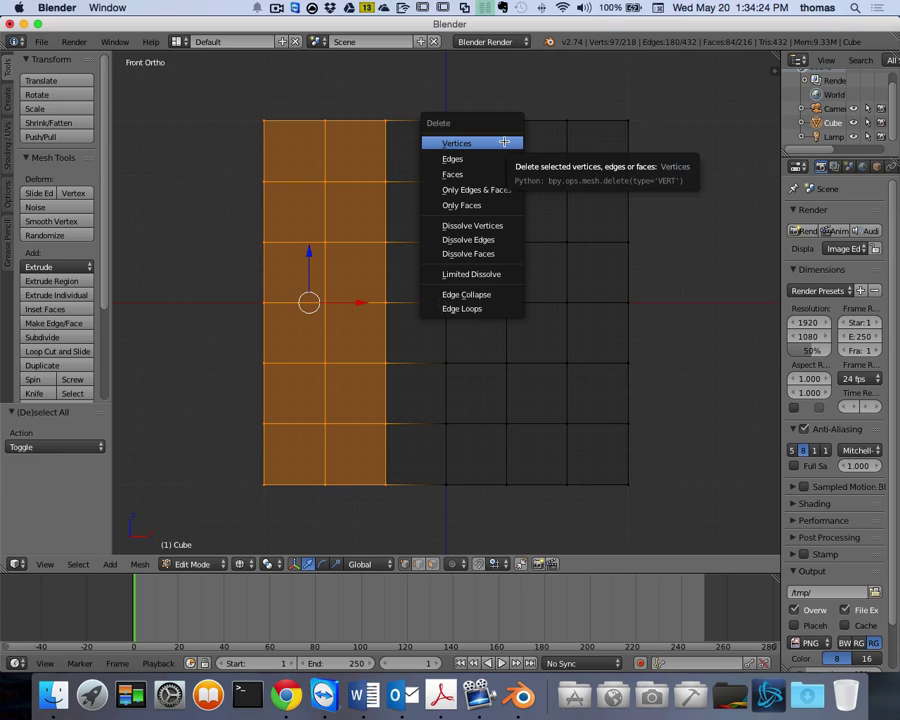
click(504, 143)
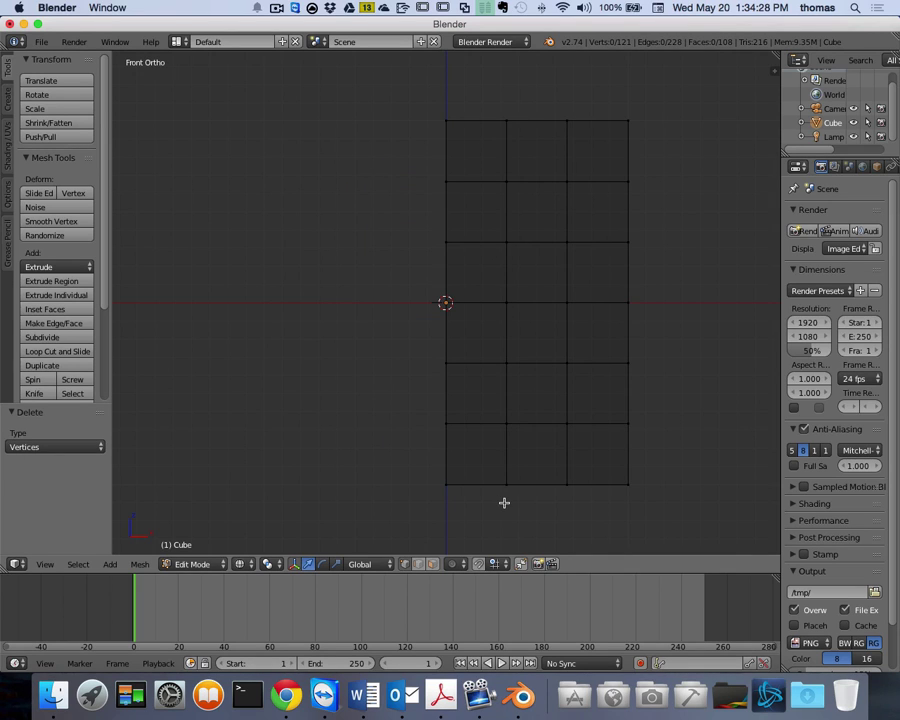
key(ctrl+z)
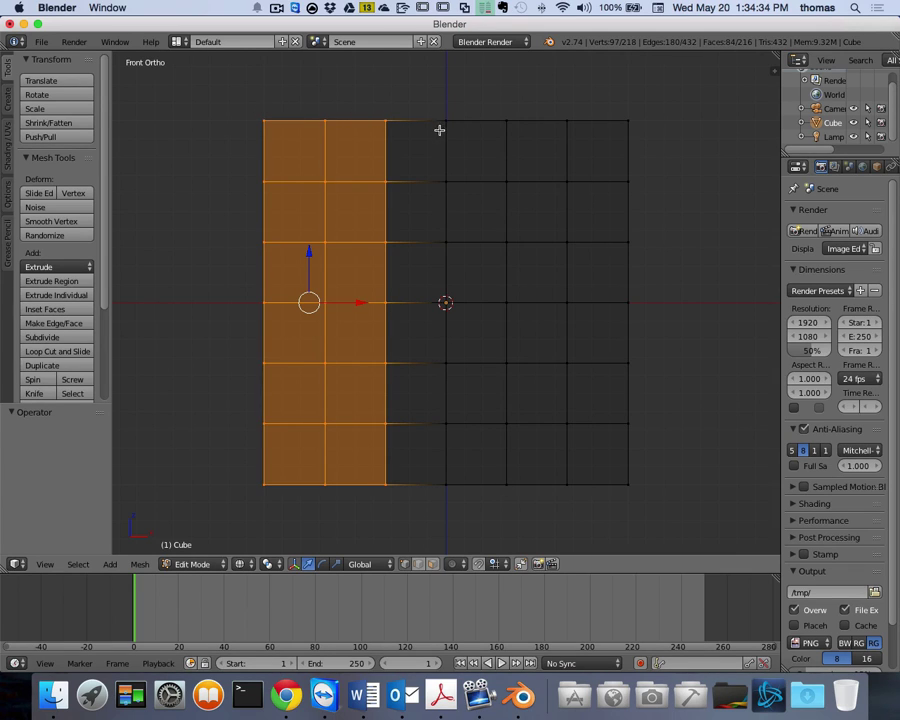
- Reselect the left half and delete it as faces, leaving 121 vertices and 108 faces
click(304, 99)
key(b)
drag(250, 104, 469, 510)
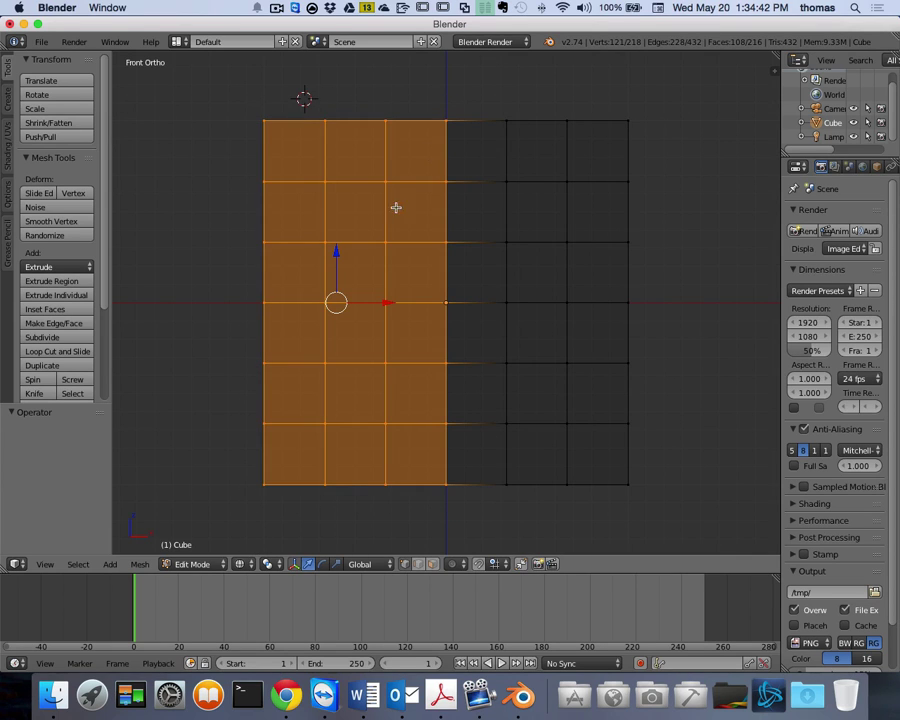
key(x)
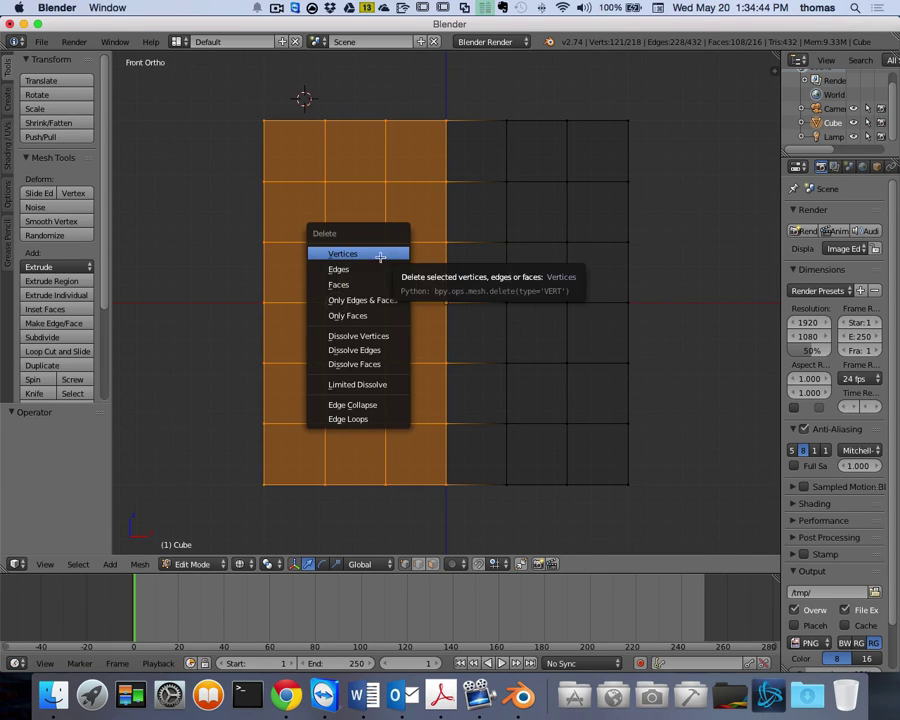
click(367, 255)
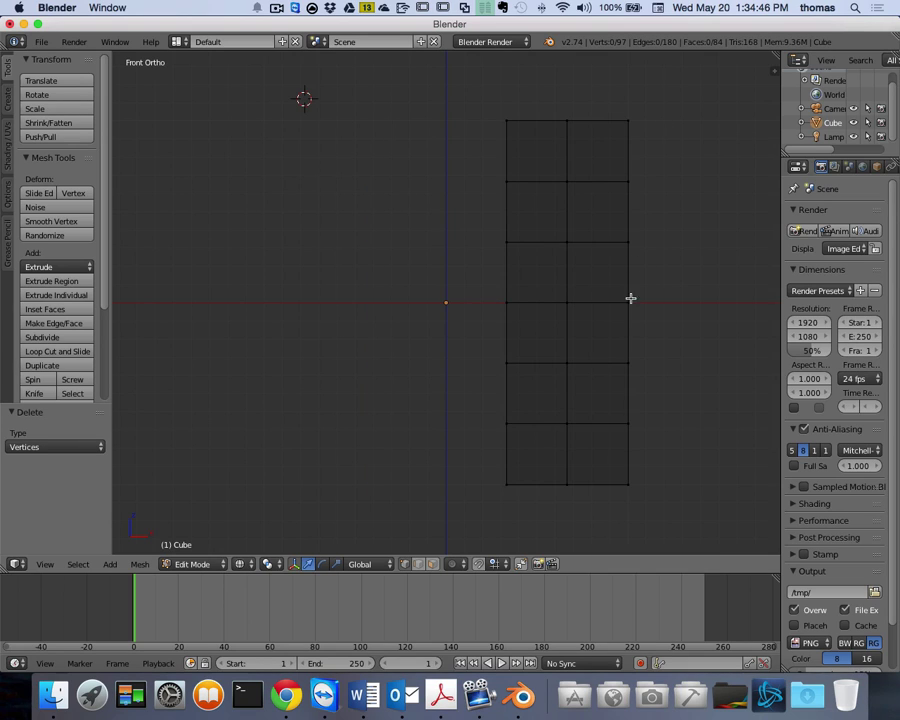
key(ctrl+z)
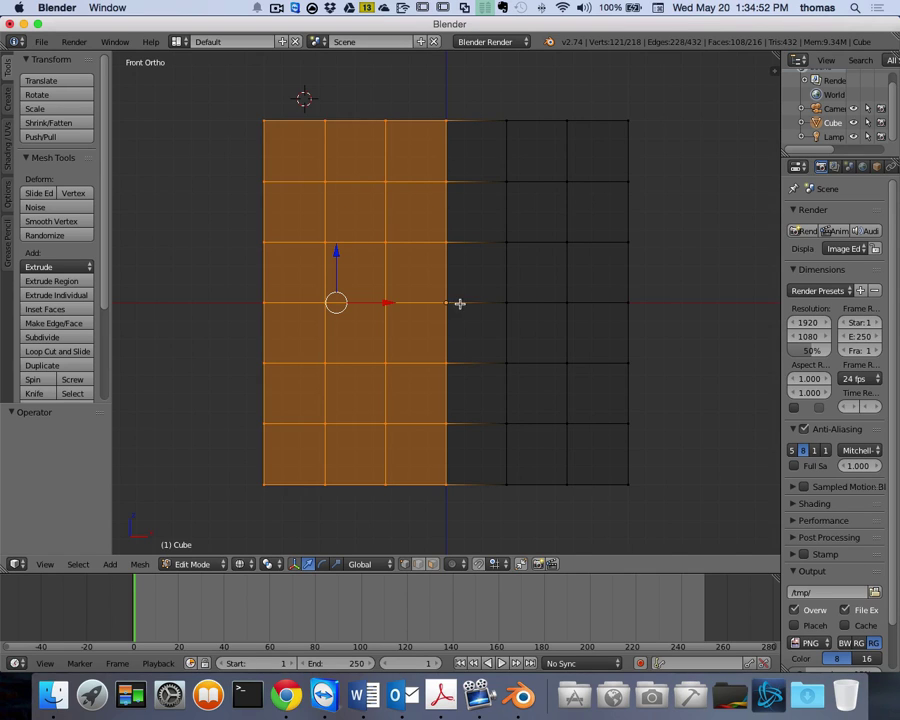
key(x)
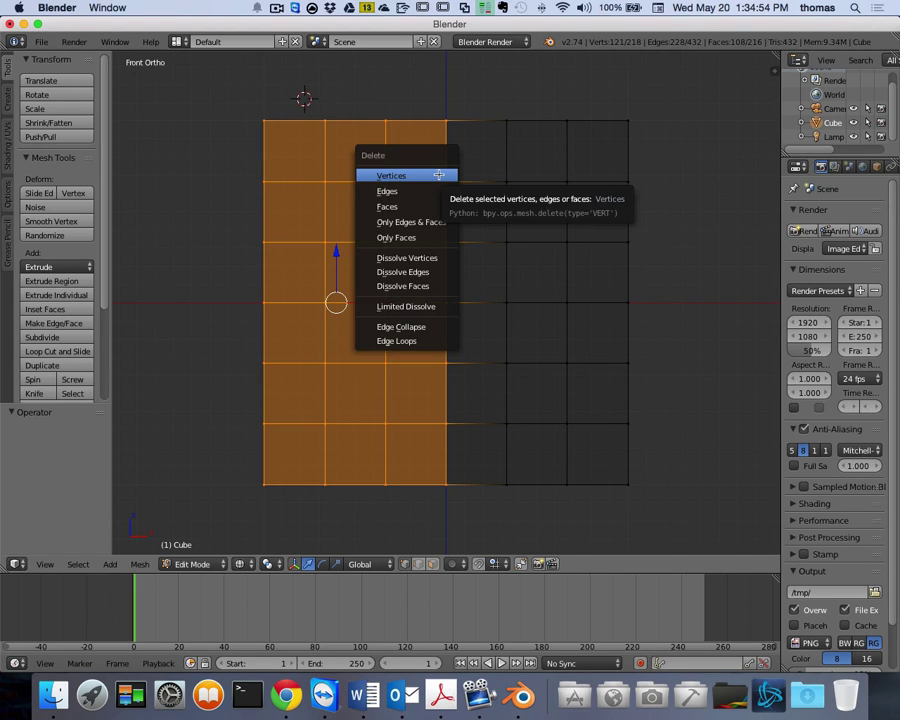
click(407, 205)
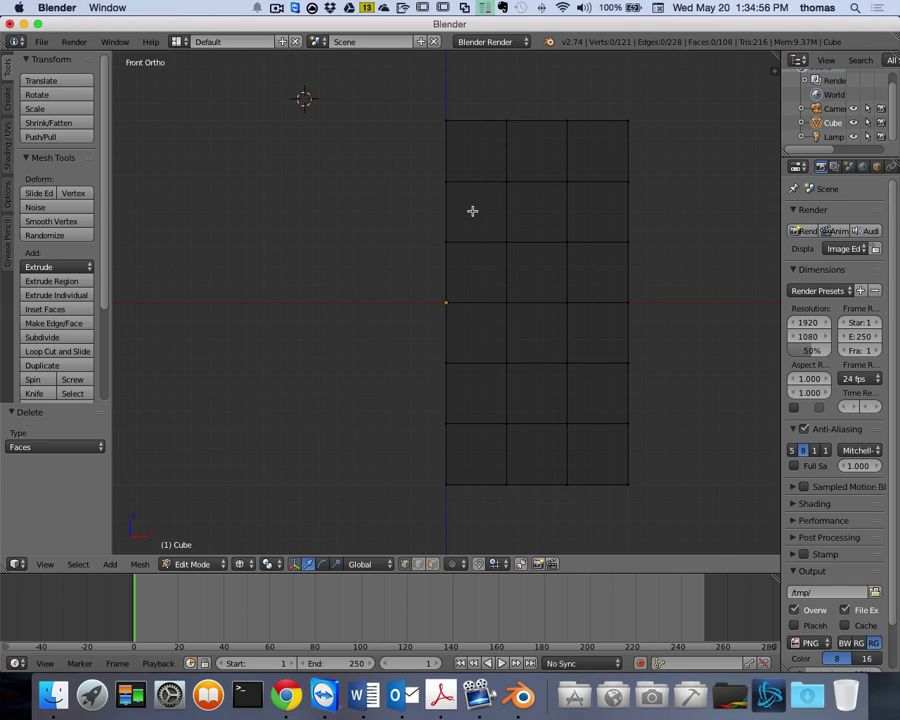
scroll(472, 211, down, 5)
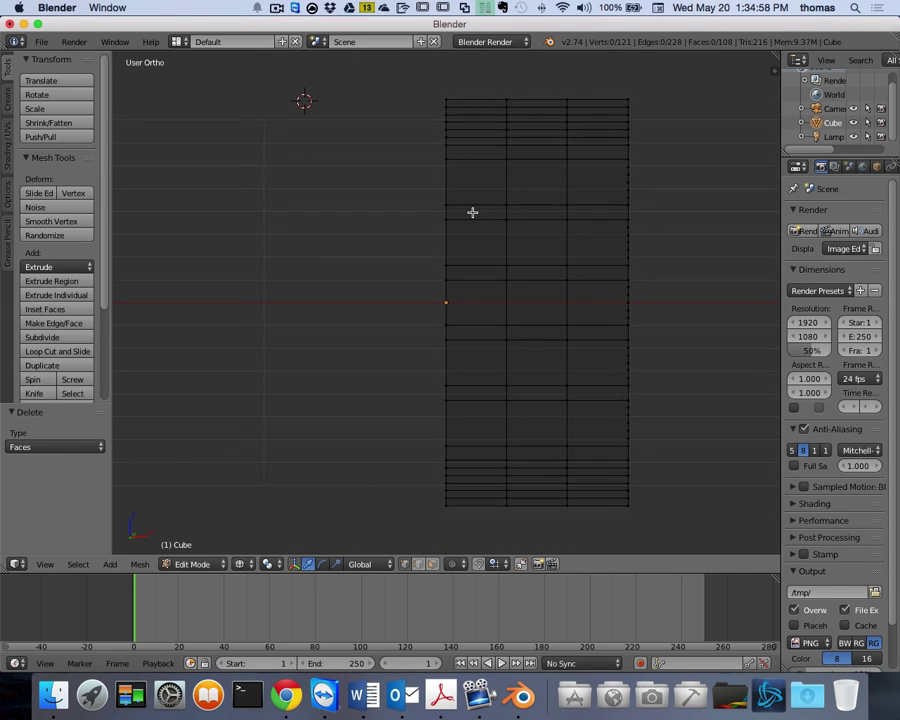
scroll(472, 212, down, 10)
scroll(472, 212, down, 3)
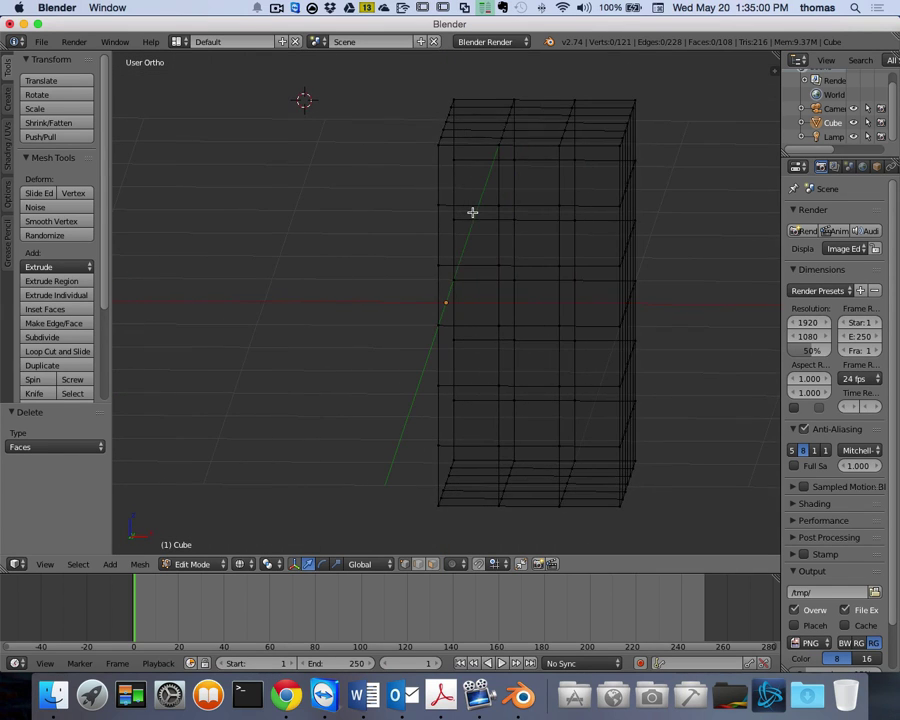
scroll(502, 255, down, 3)
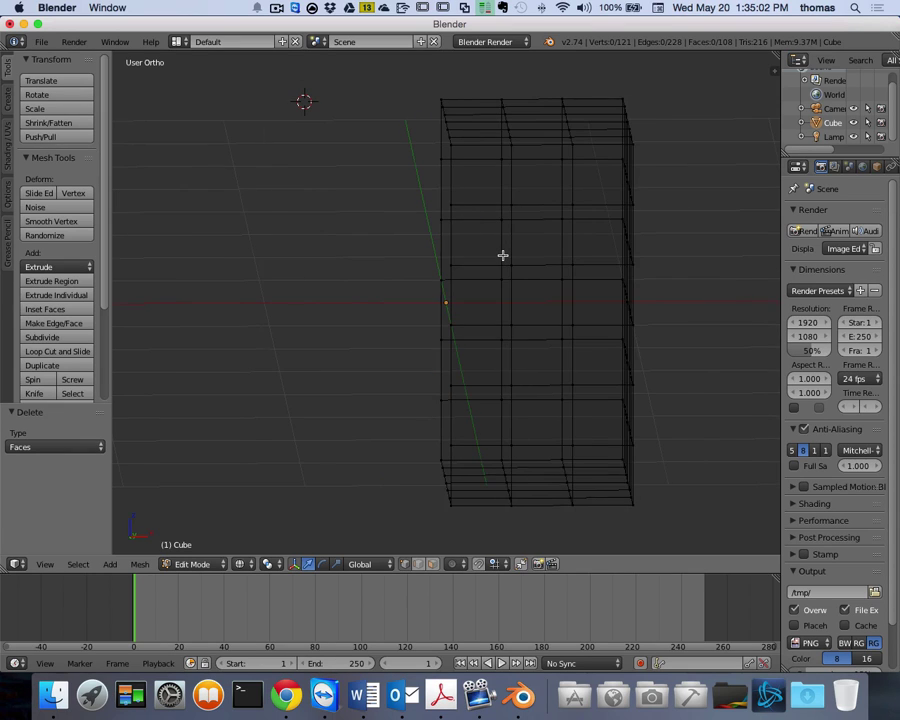
key(KP_1)
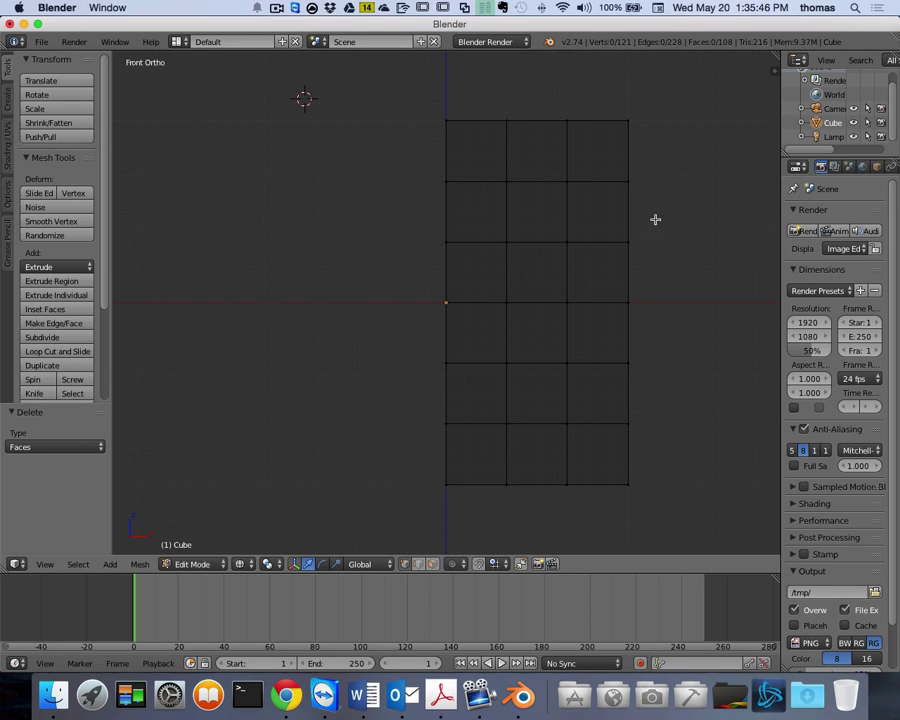
middle_drag(619, 300, 609, 275)
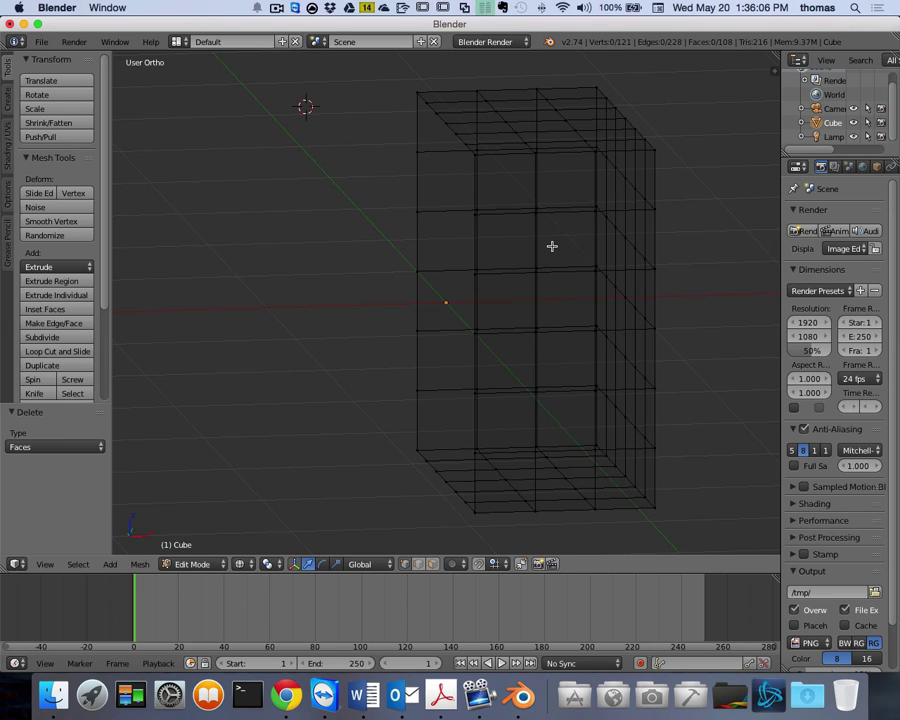
- Switch to Edge select mode and orbit the half-cube in perspective view
key(ctrl+Tab)
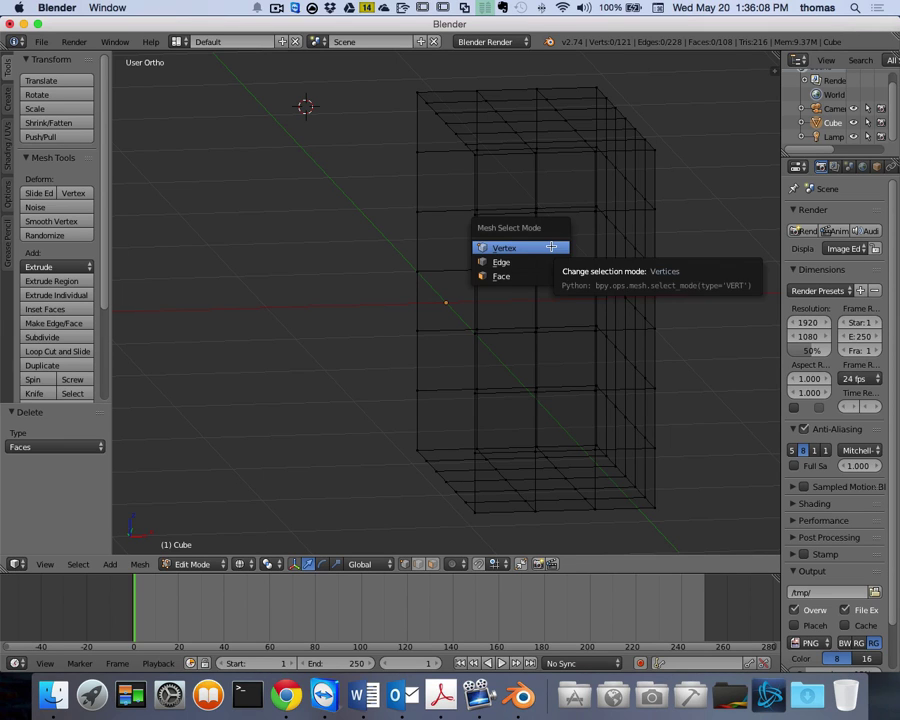
click(527, 259)
middle_drag(562, 237, 326, 147)
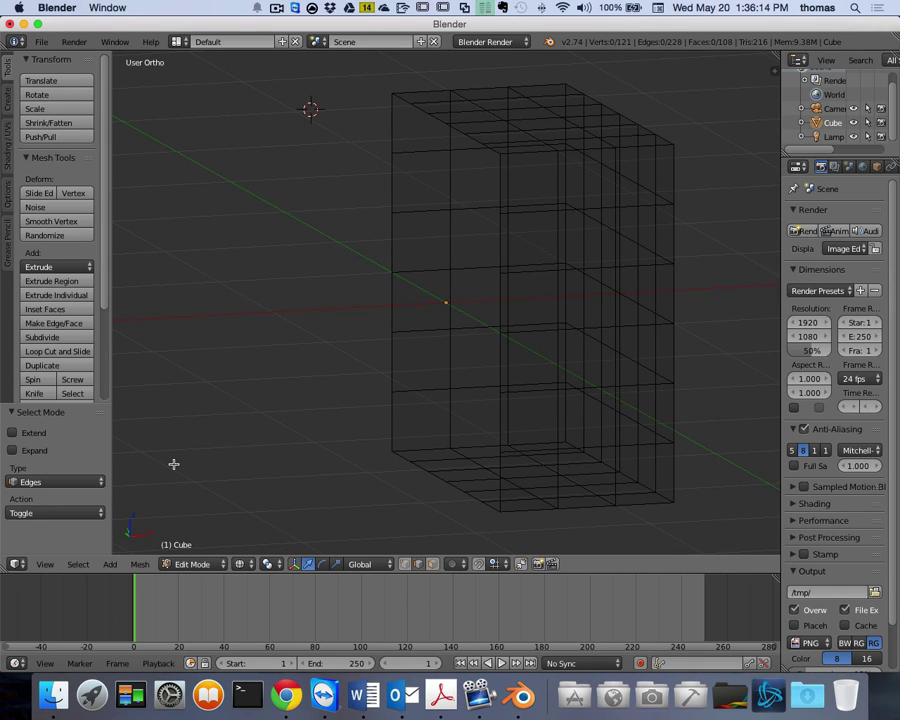
key(KP_5)
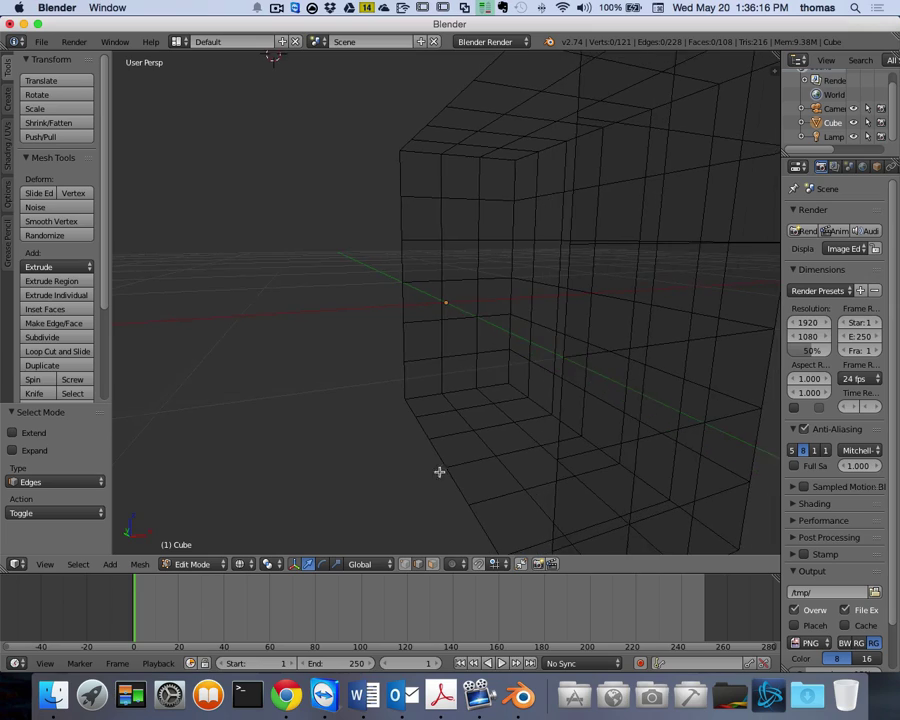
middle_drag(438, 470, 504, 366)
scroll(521, 379, down, 4)
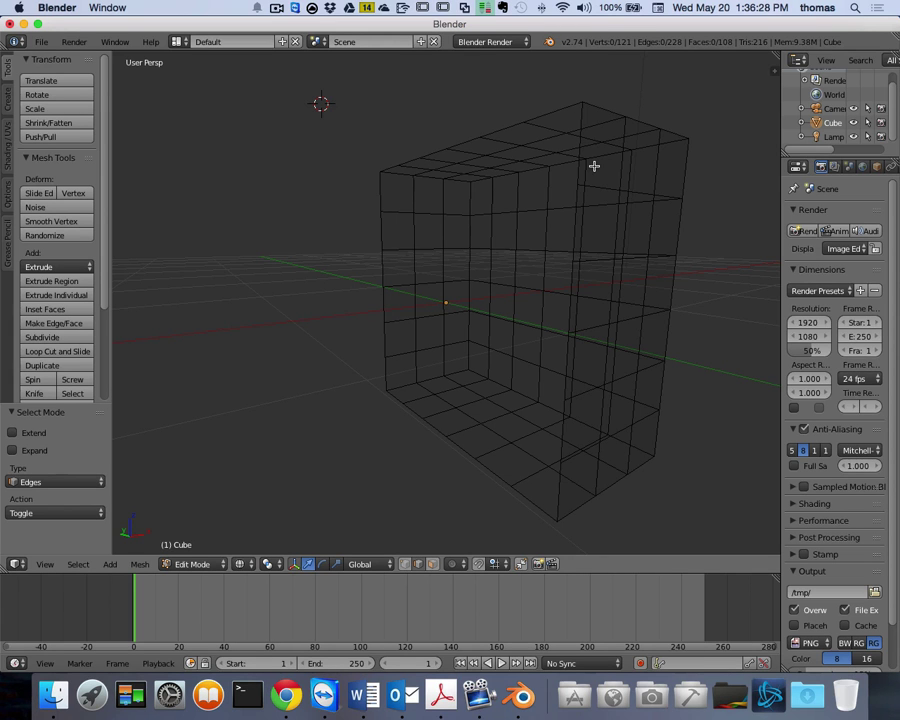
scroll(594, 166, right, 10)
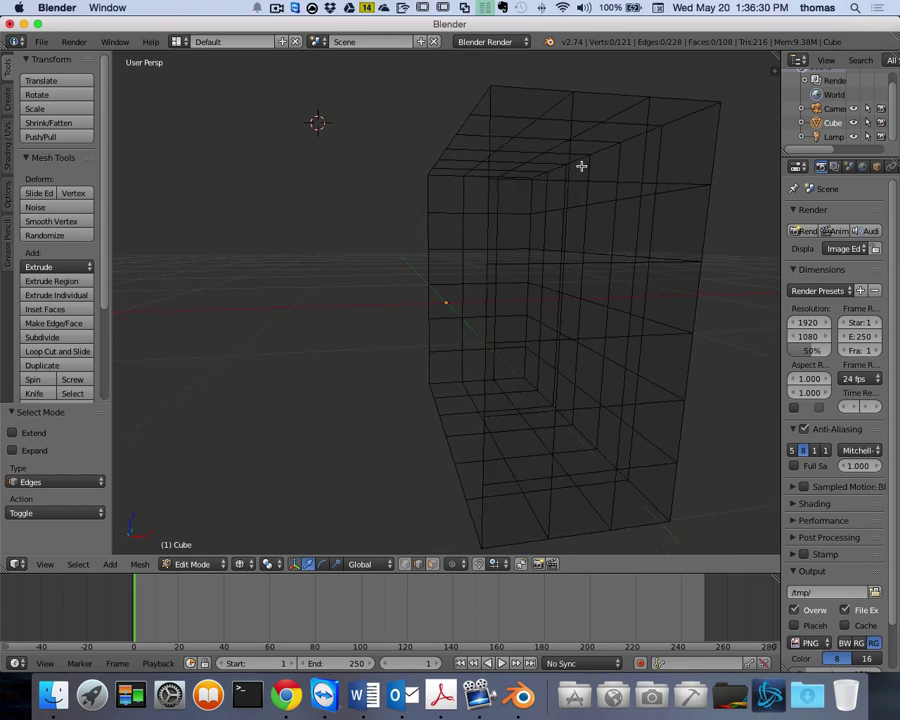
scroll(581, 166, right, 3)
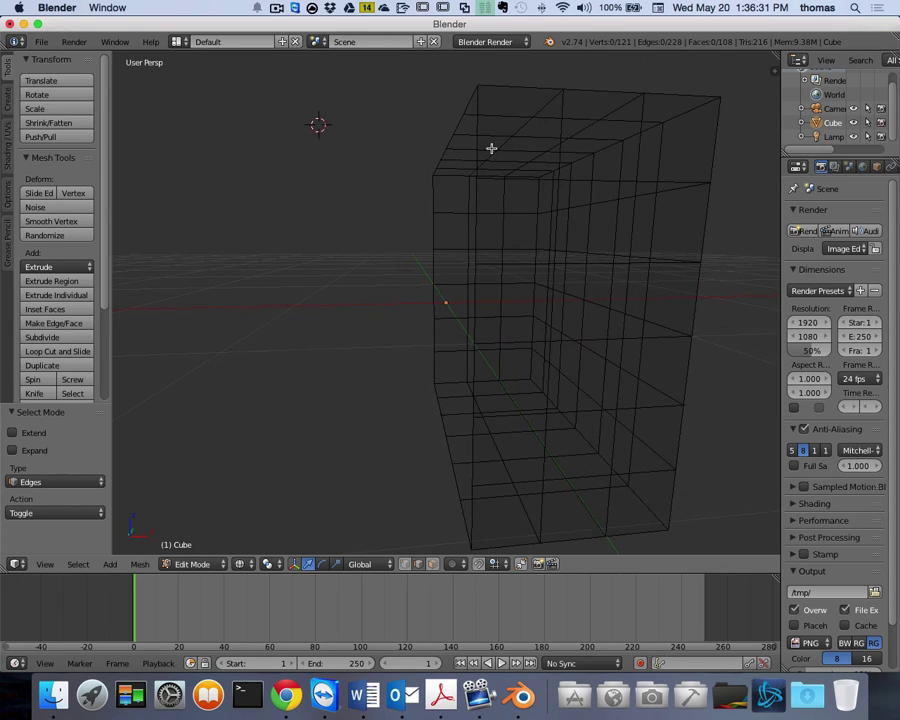
click(77, 566)
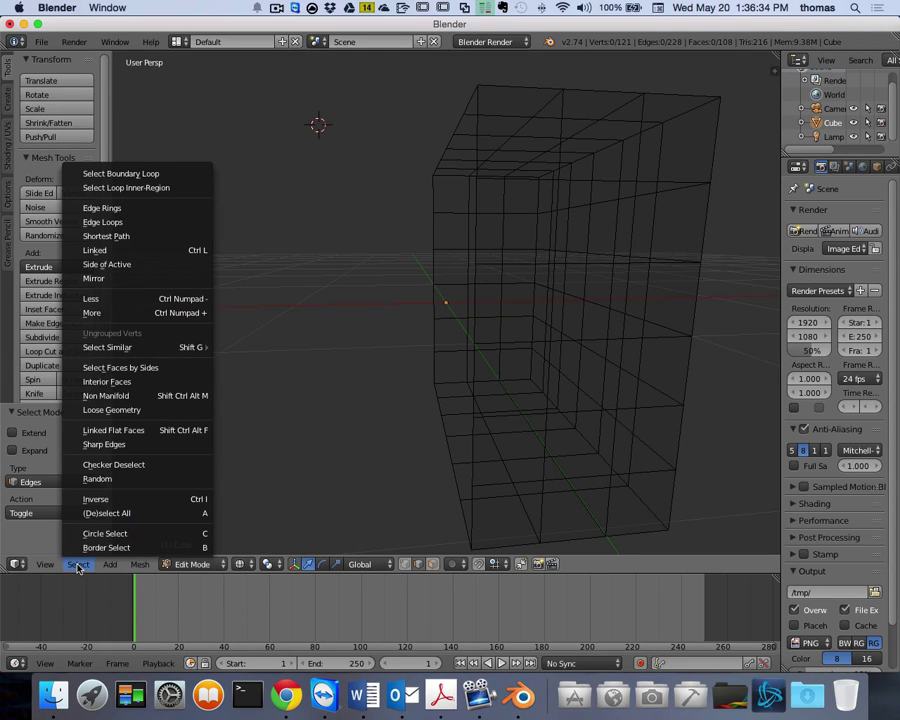
click(108, 222)
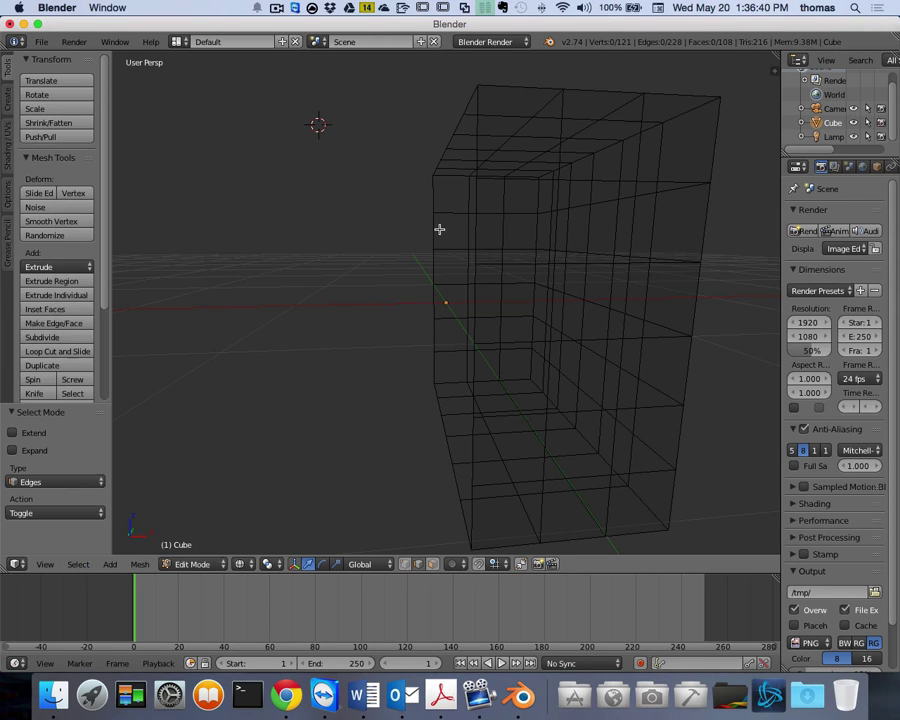
middle_drag(486, 179, 556, 159)
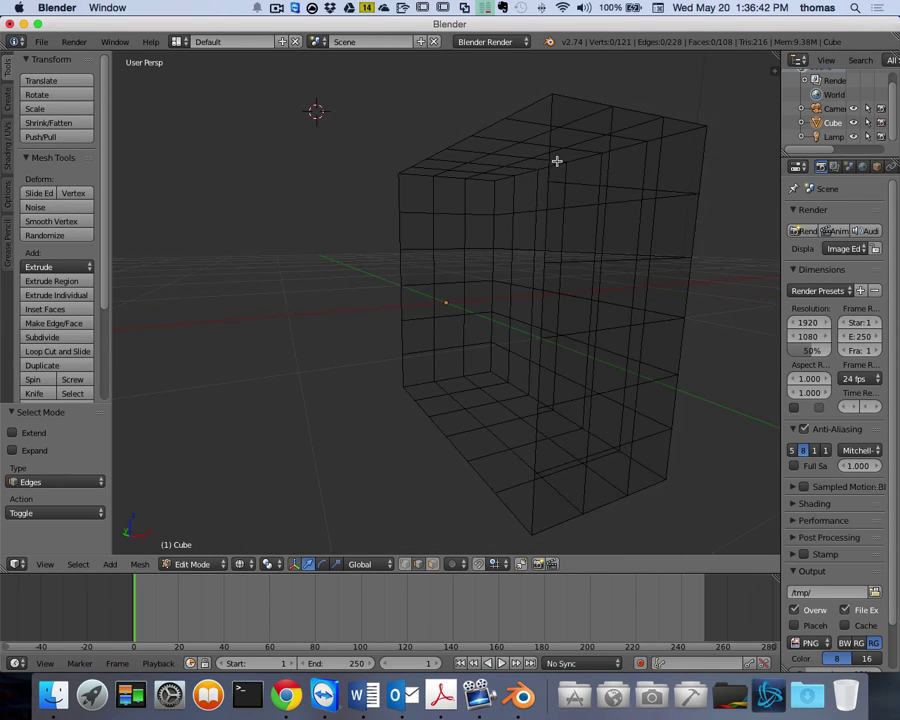
right_click(546, 152)
middle_drag(613, 177, 544, 248)
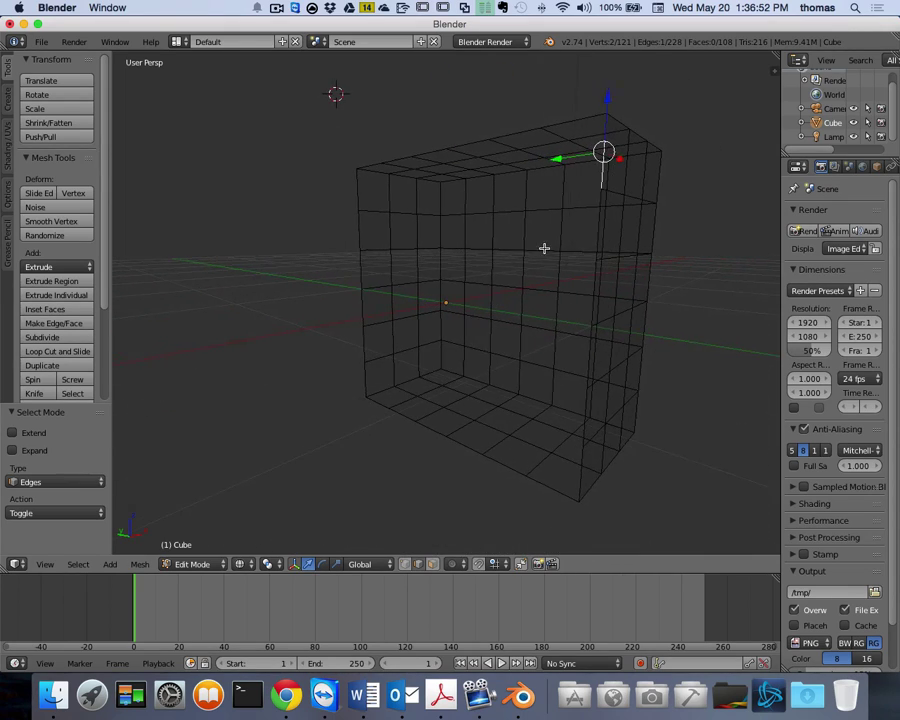
click(77, 565)
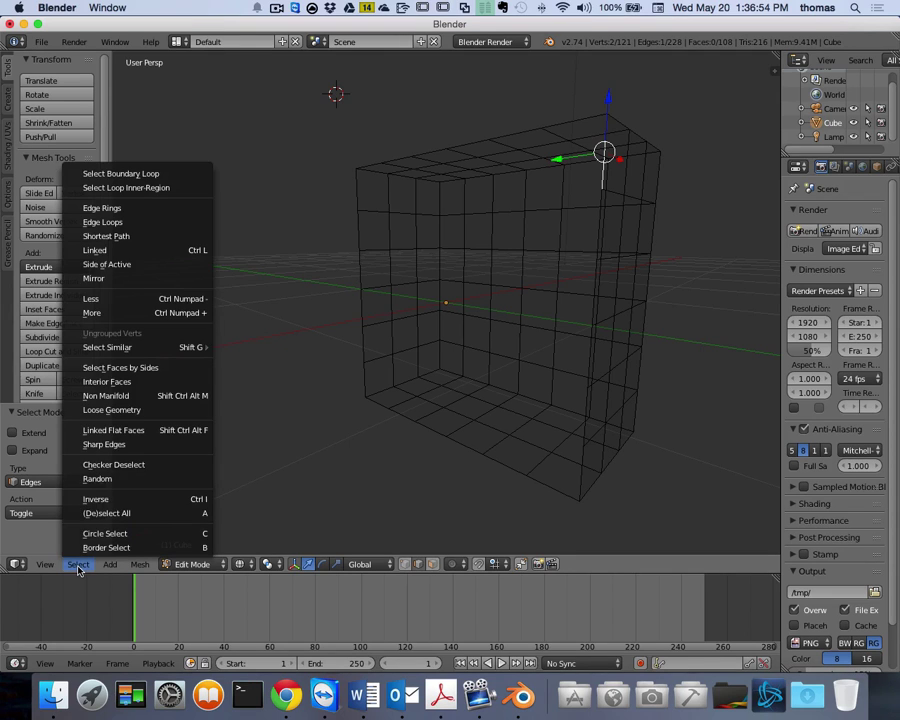
click(120, 223)
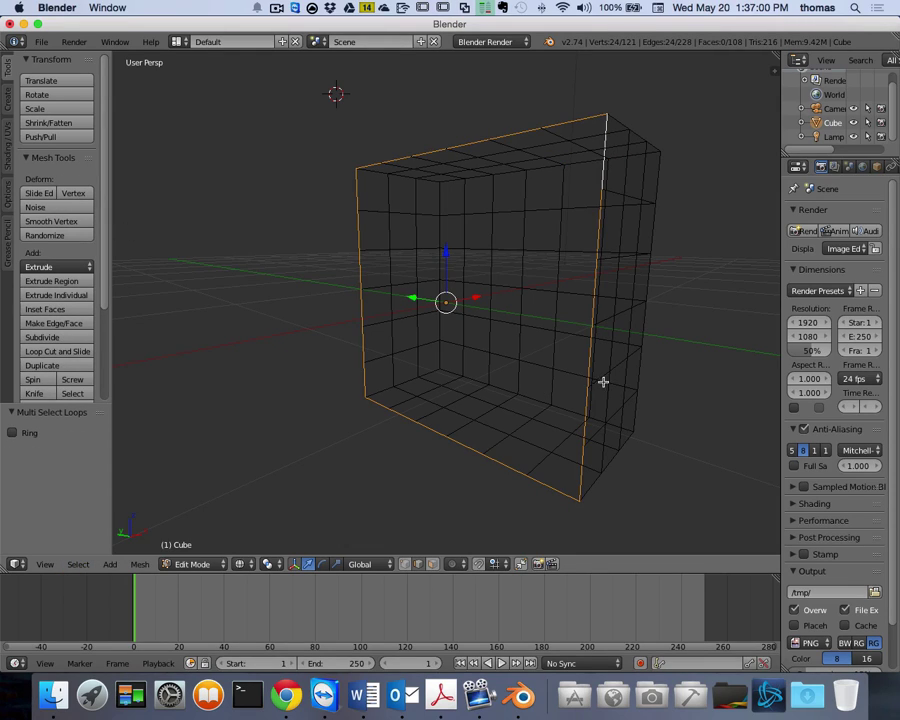
scroll(645, 376, left, 10)
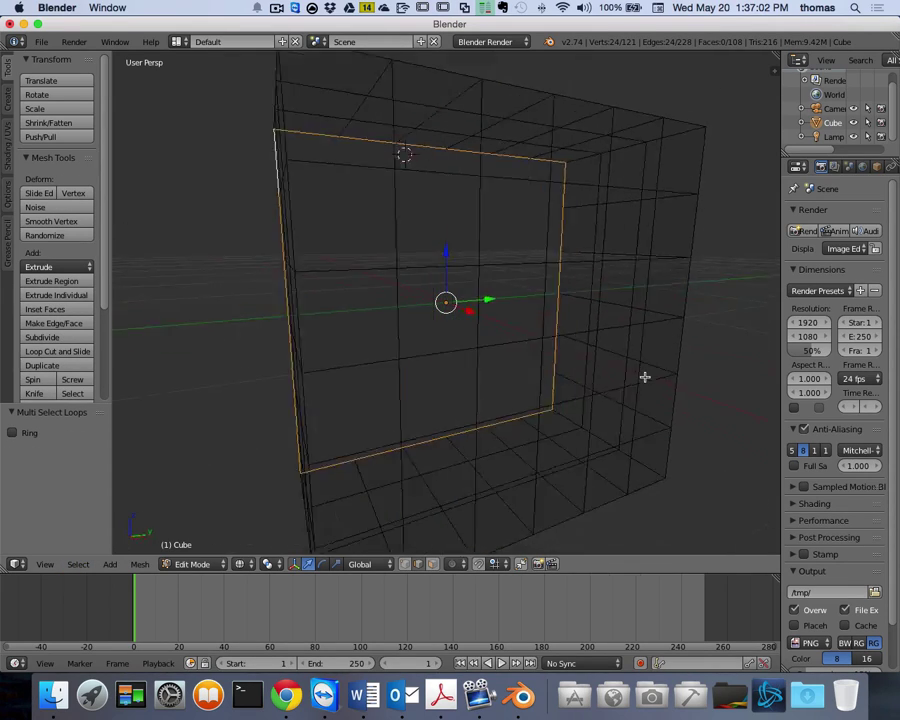
scroll(645, 376, left, 10)
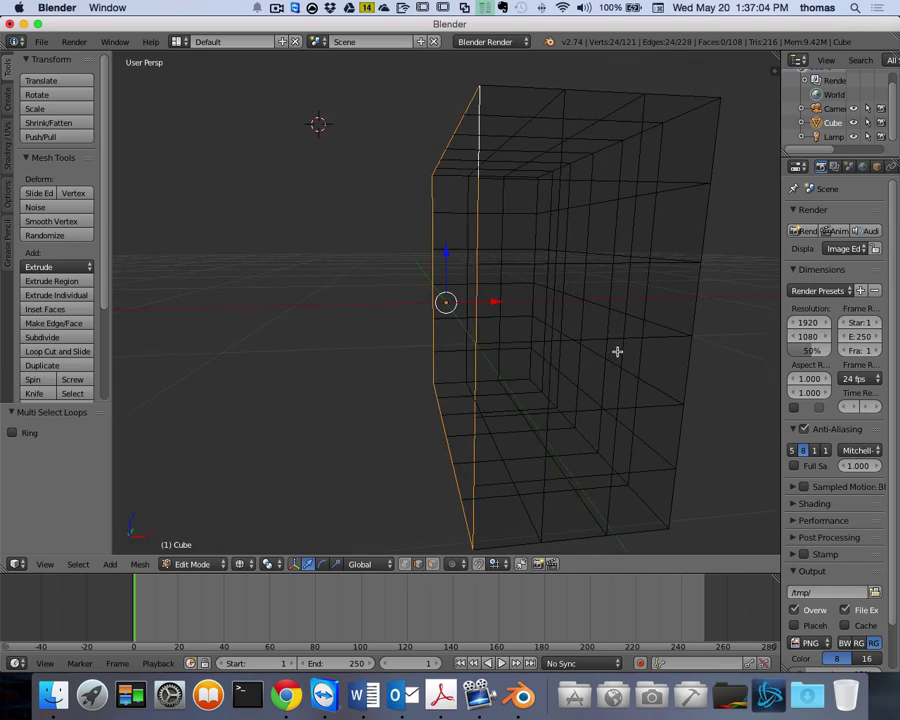
scroll(617, 351, left, 2)
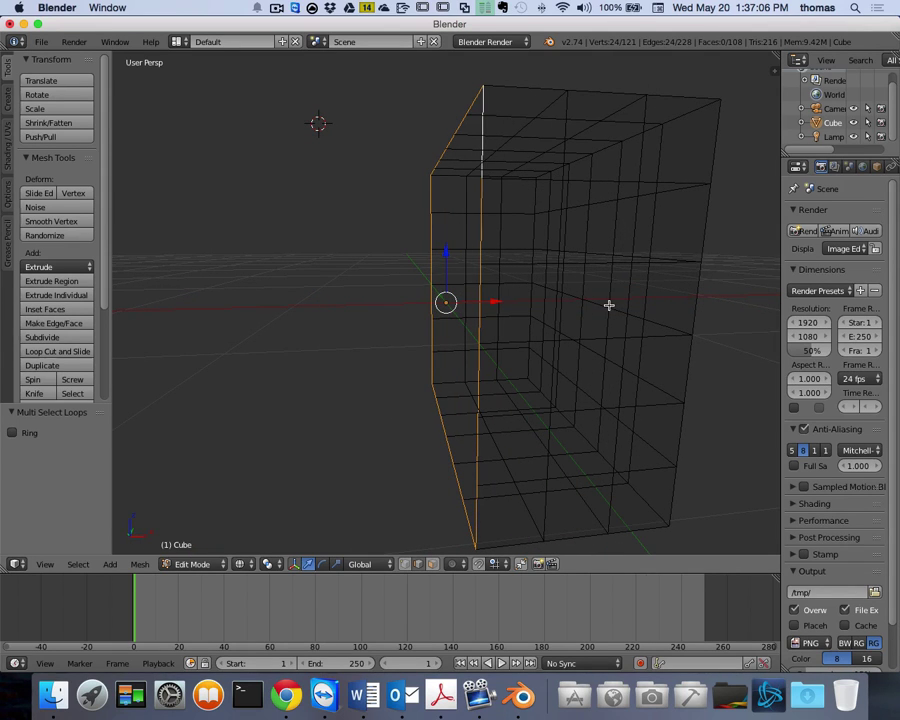
key(a)
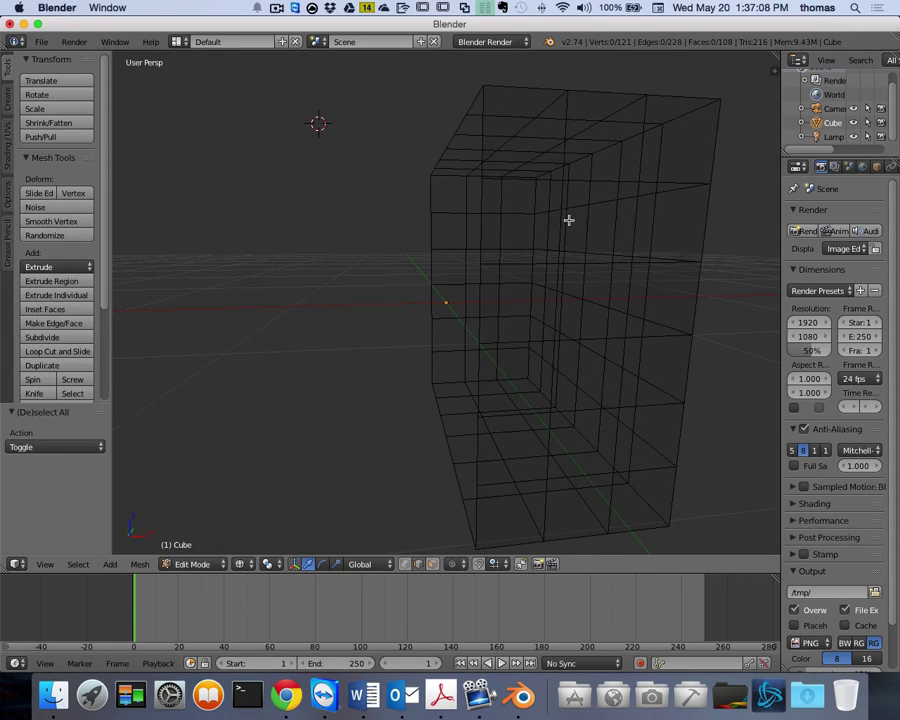
- Select a front edge and expand it to its full loop with Ctrl+E Edge Loops
scroll(578, 219, left, 4)
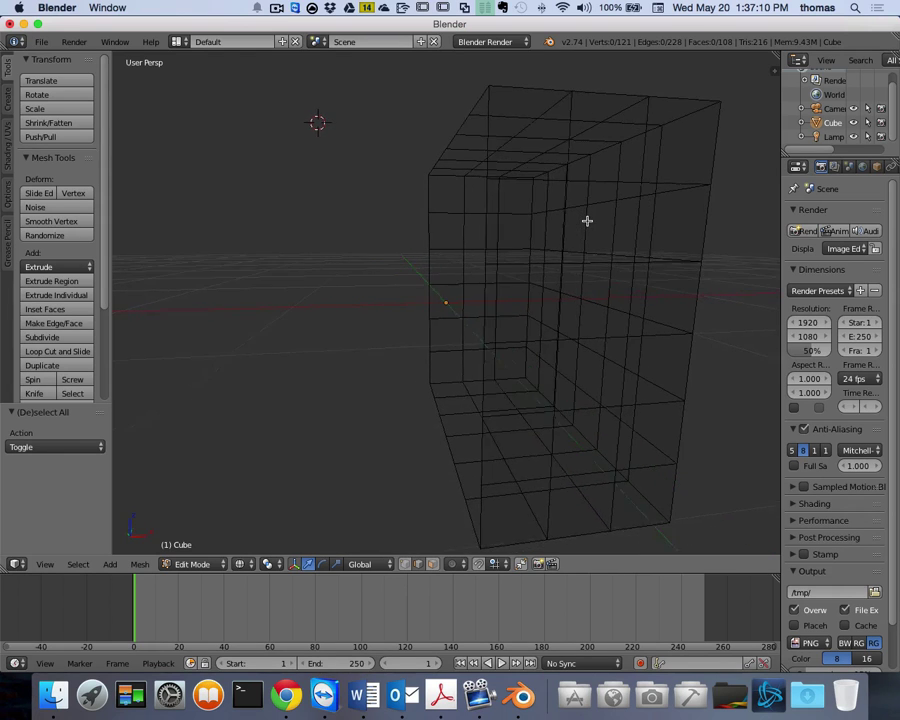
scroll(587, 220, left, 5)
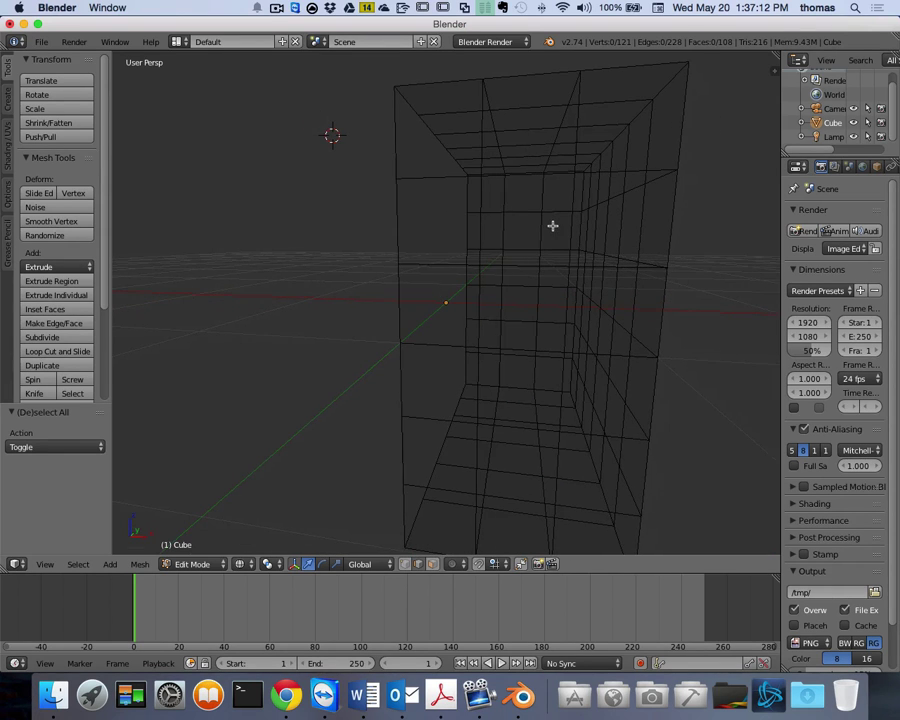
right_click(478, 217)
scroll(550, 240, left, 5)
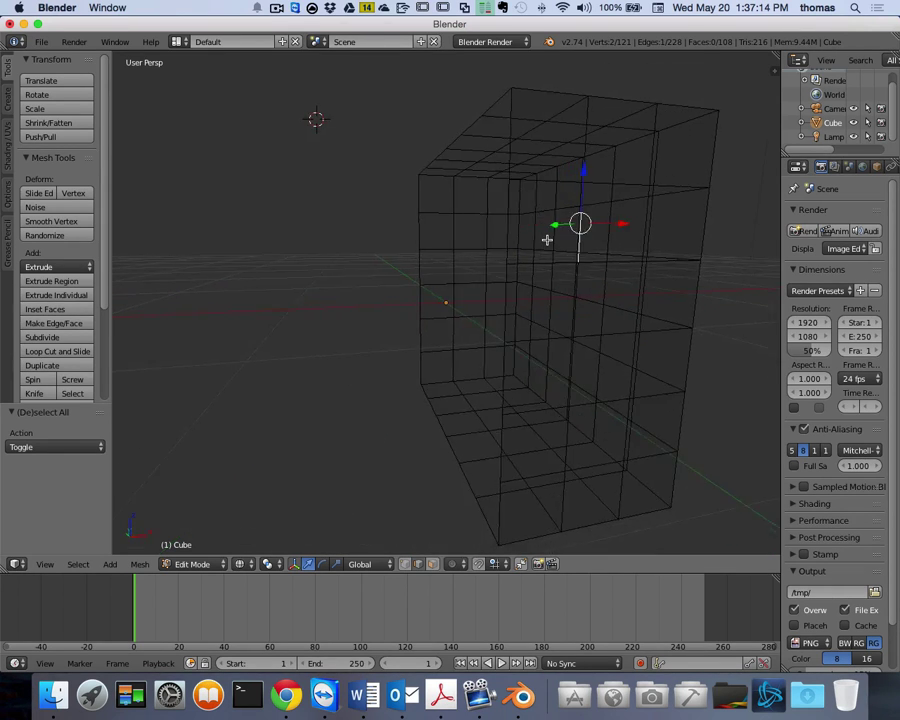
scroll(577, 250, left, 3)
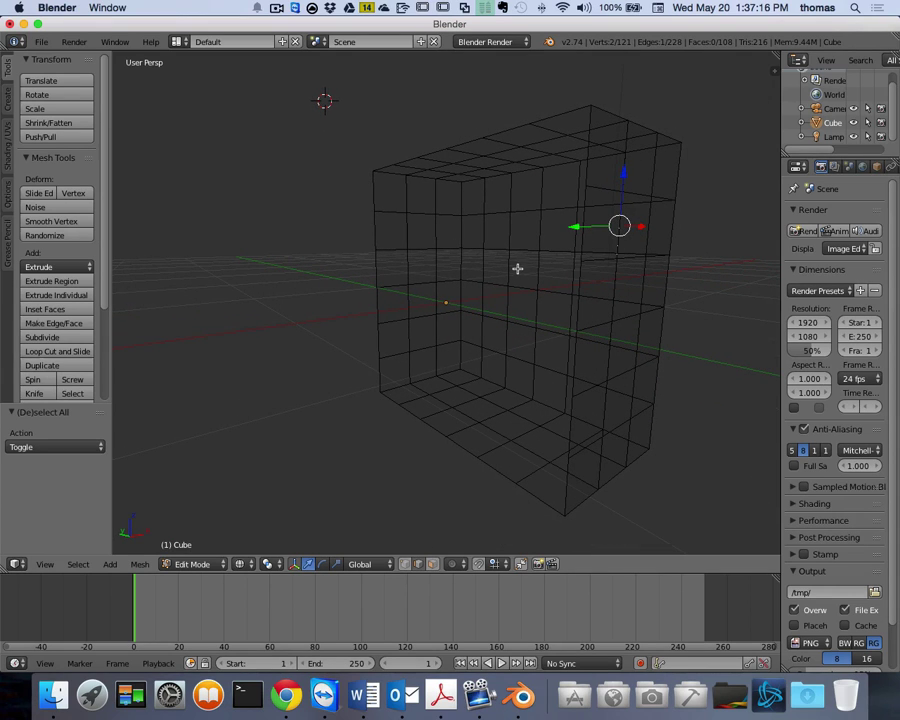
click(76, 565)
key(ctrl+e)
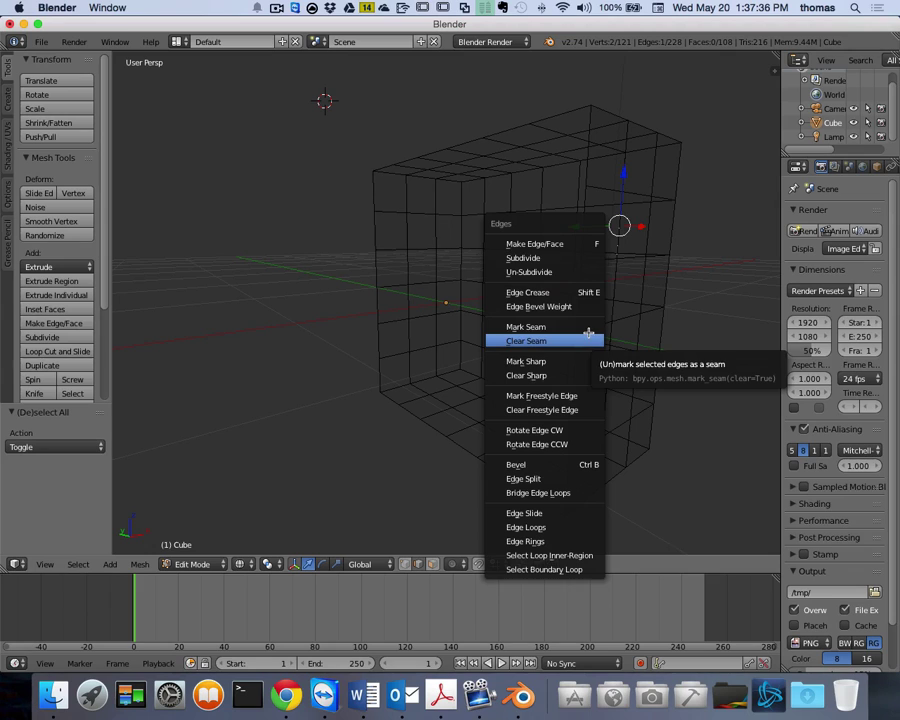
click(557, 259)
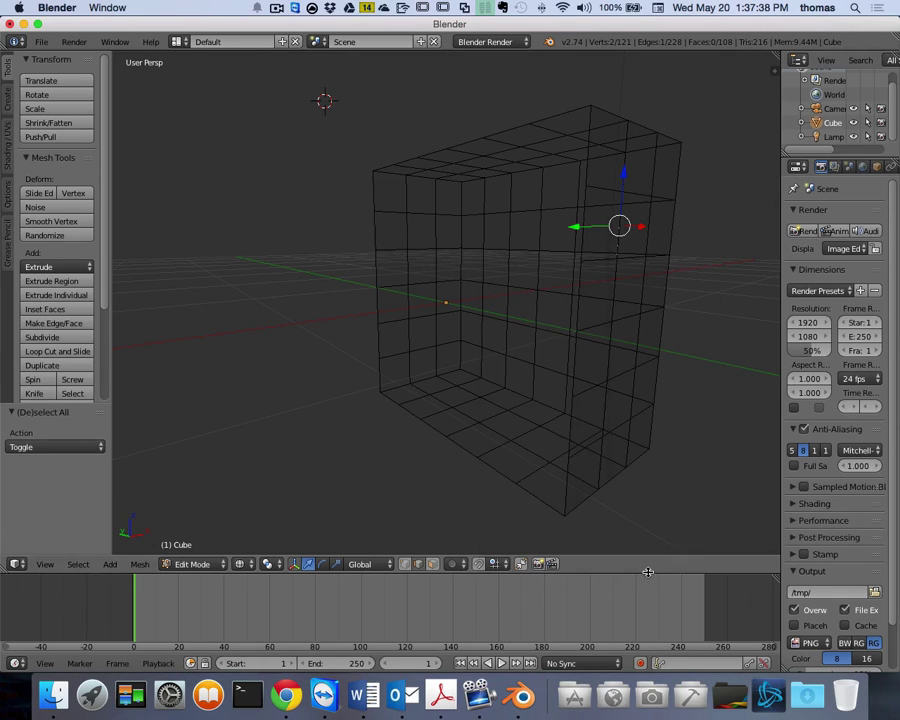
key(ctrl+e)
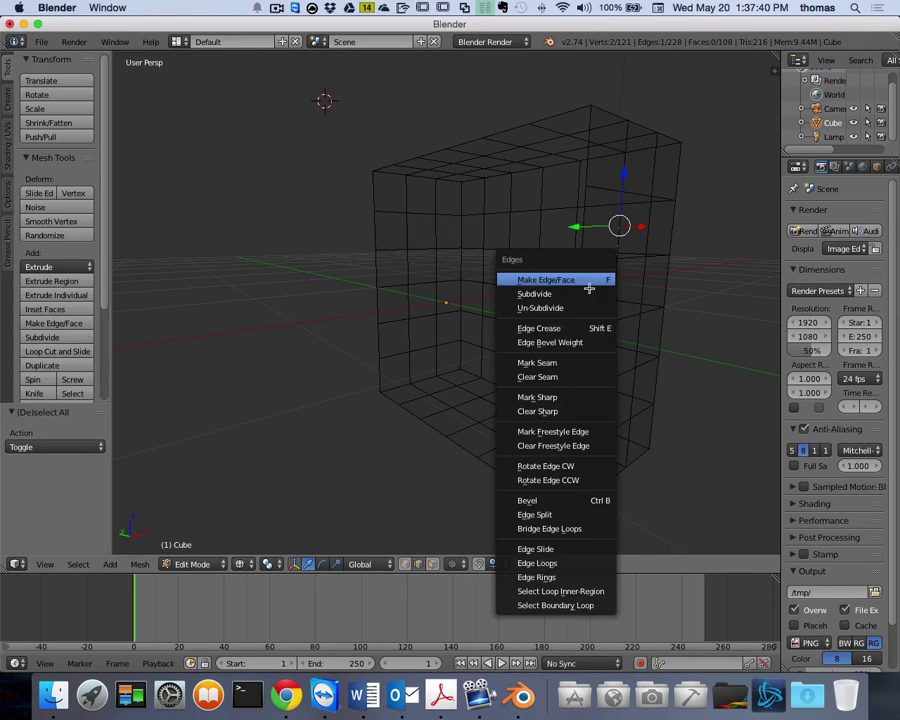
click(553, 564)
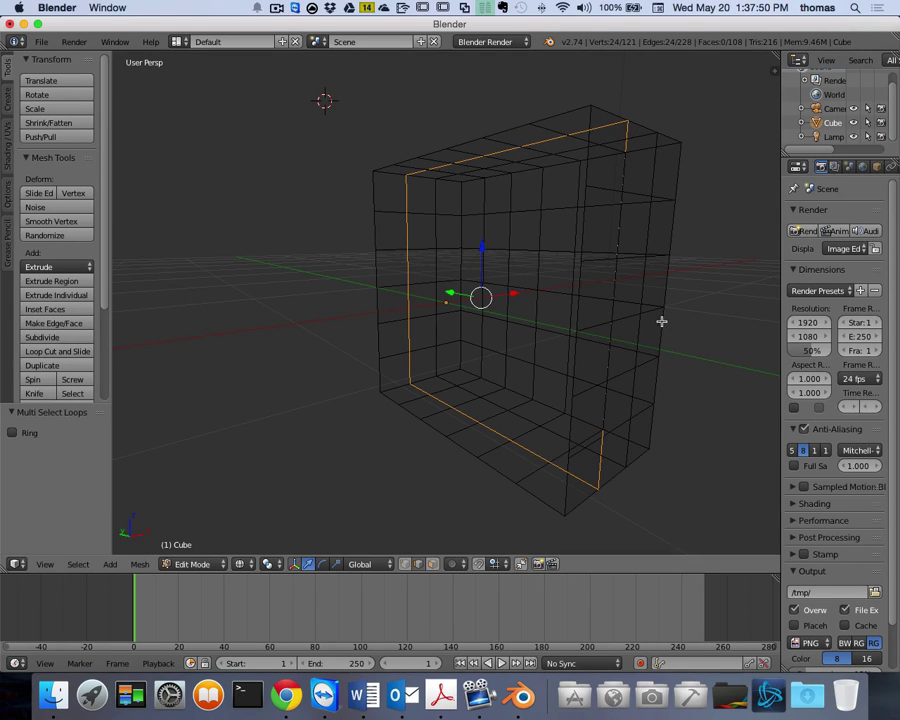
- Pick a short front edge, then Alt+right-click to select the edge loop through it
scroll(675, 306, right, 10)
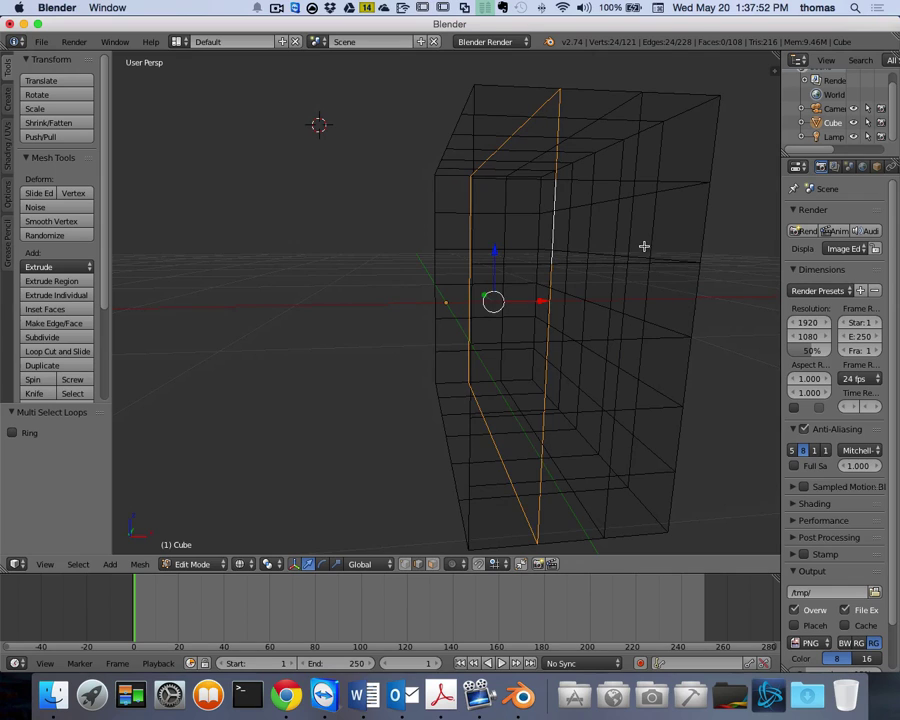
scroll(640, 224, right, 2)
right_click(640, 222)
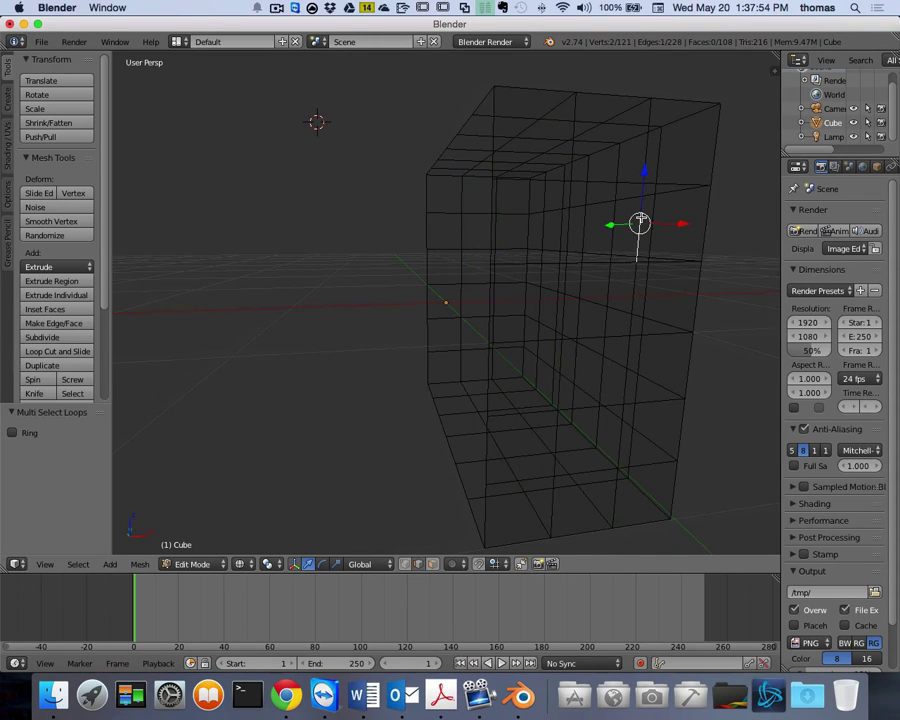
scroll(691, 241, right, 5)
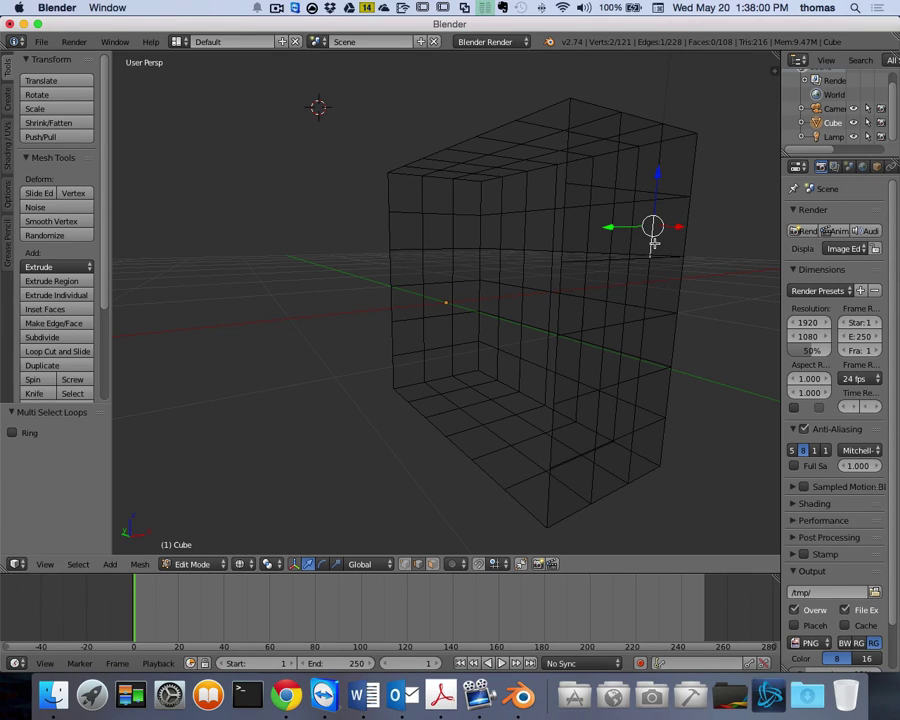
alt+right_click(652, 243)
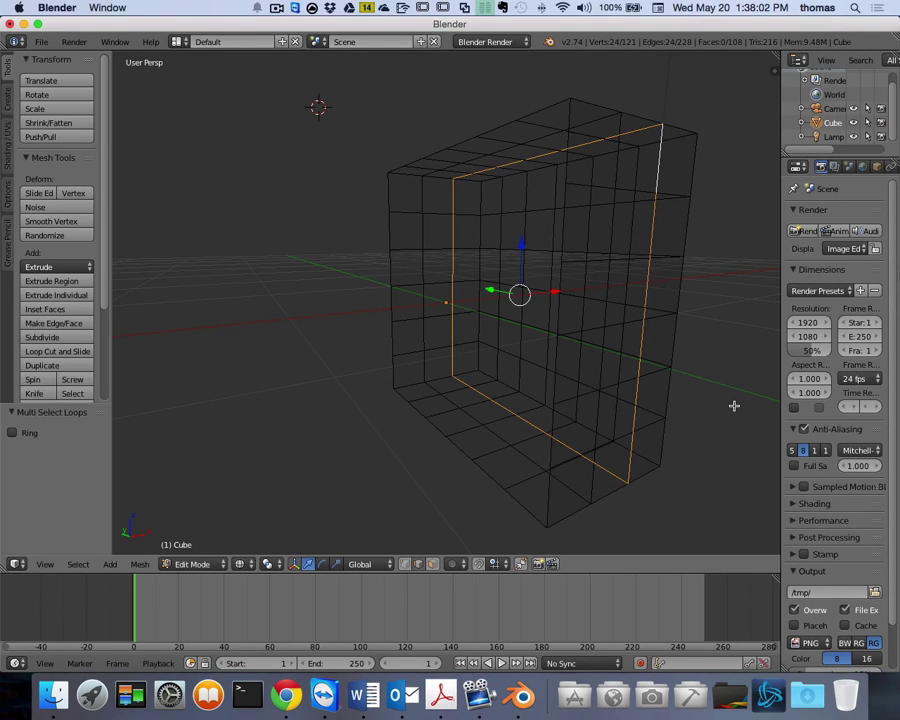
scroll(737, 404, right, 10)
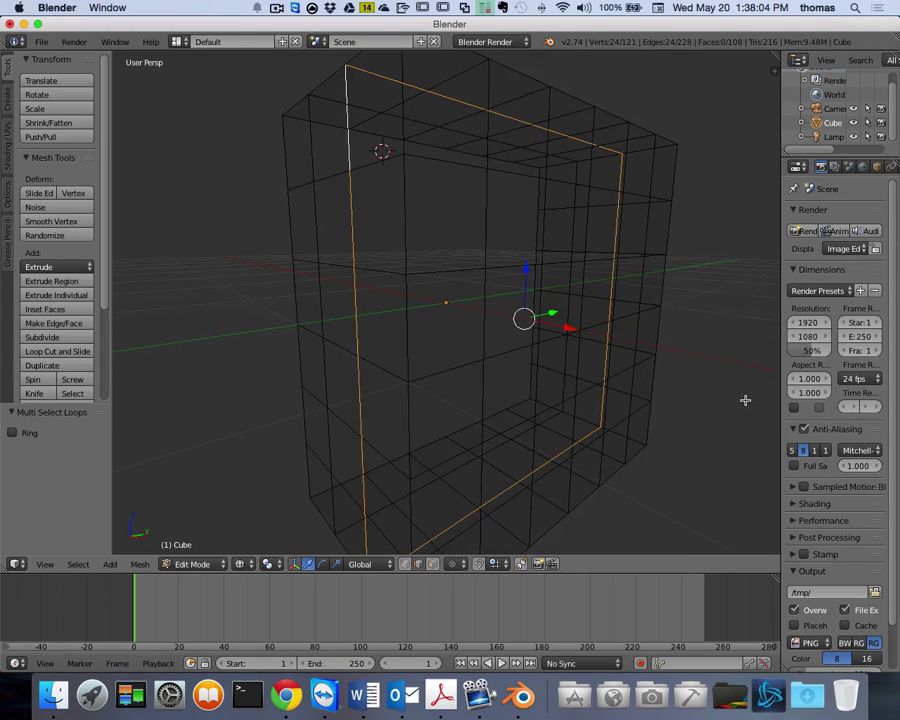
scroll(745, 400, right, 5)
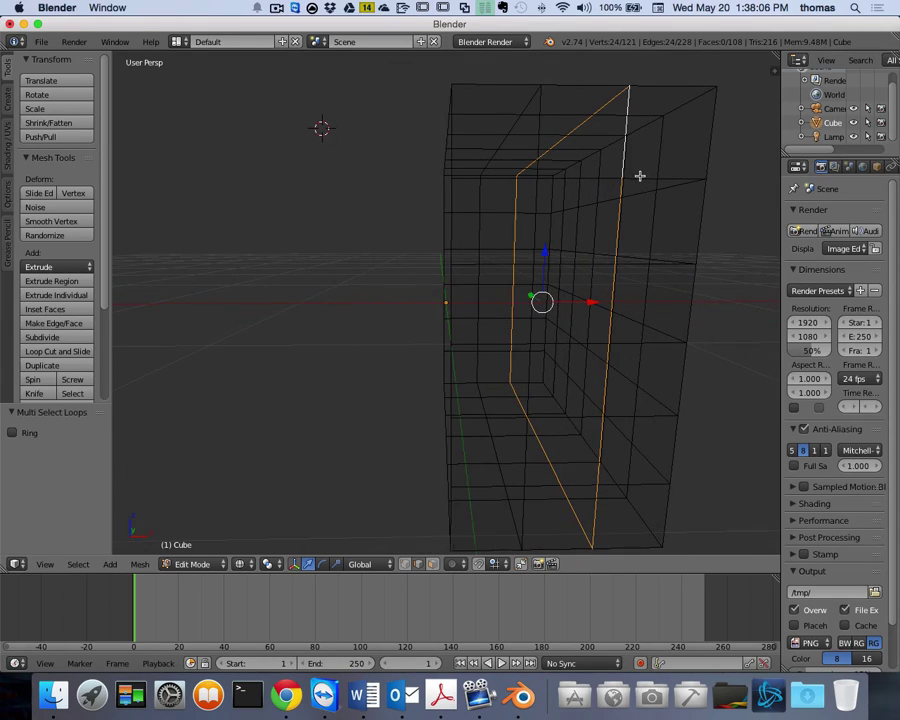
scroll(639, 177, down, 4)
scroll(671, 204, right, 6)
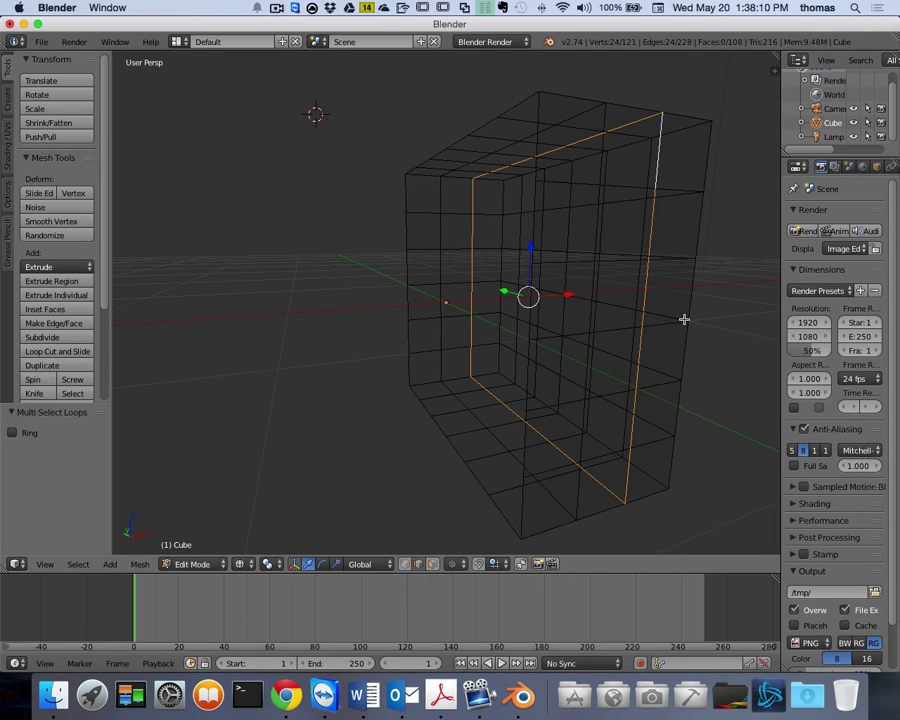
scroll(684, 319, right, 6)
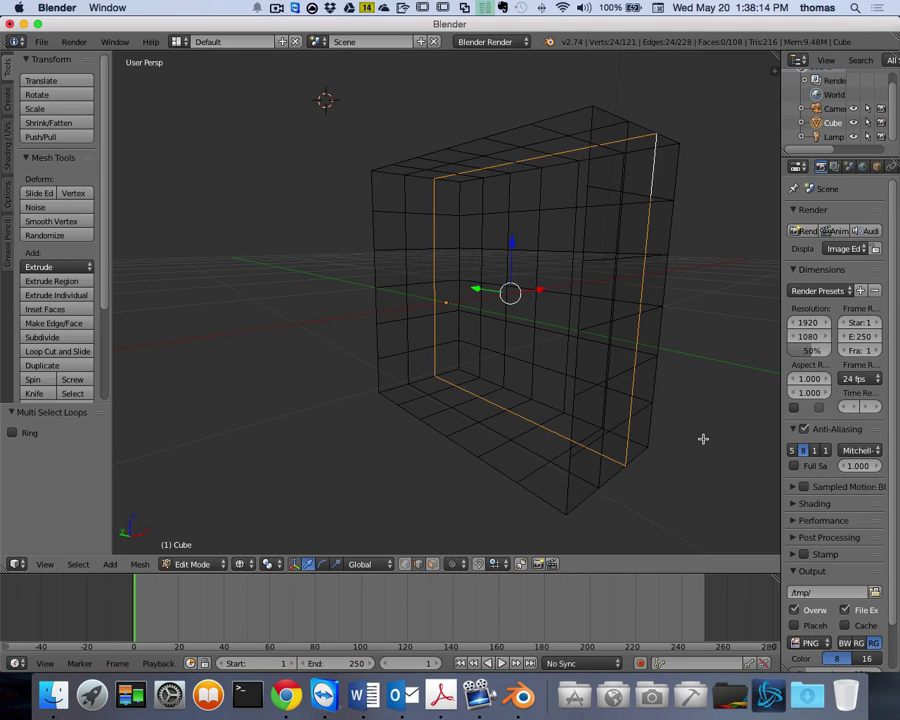
- Scale the selected edge loop down to 0.915
key(s)
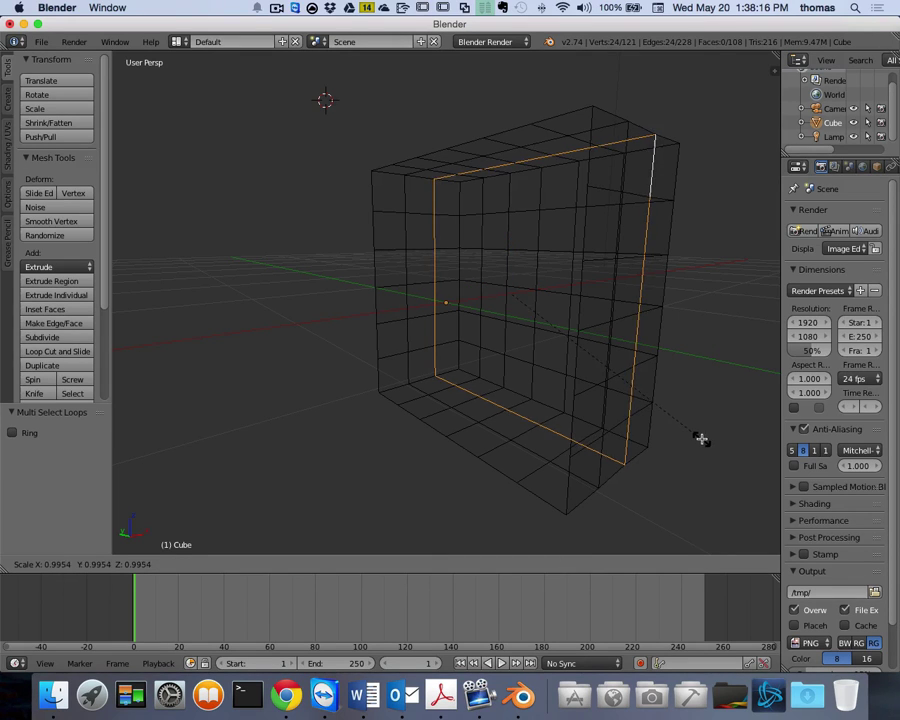
click(686, 427)
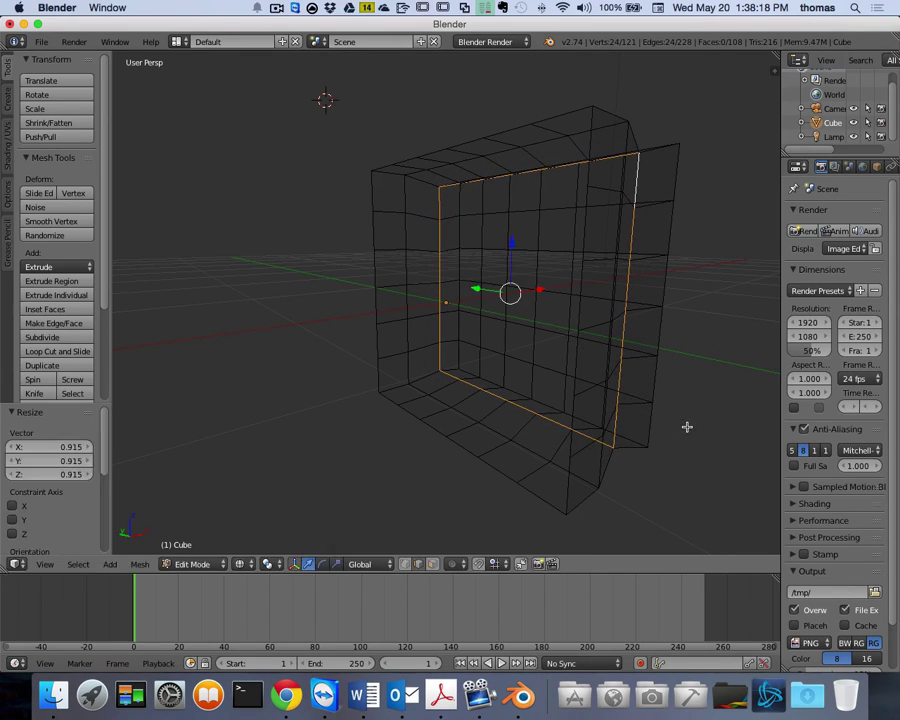
scroll(693, 418, right, 10)
scroll(700, 416, right, 20)
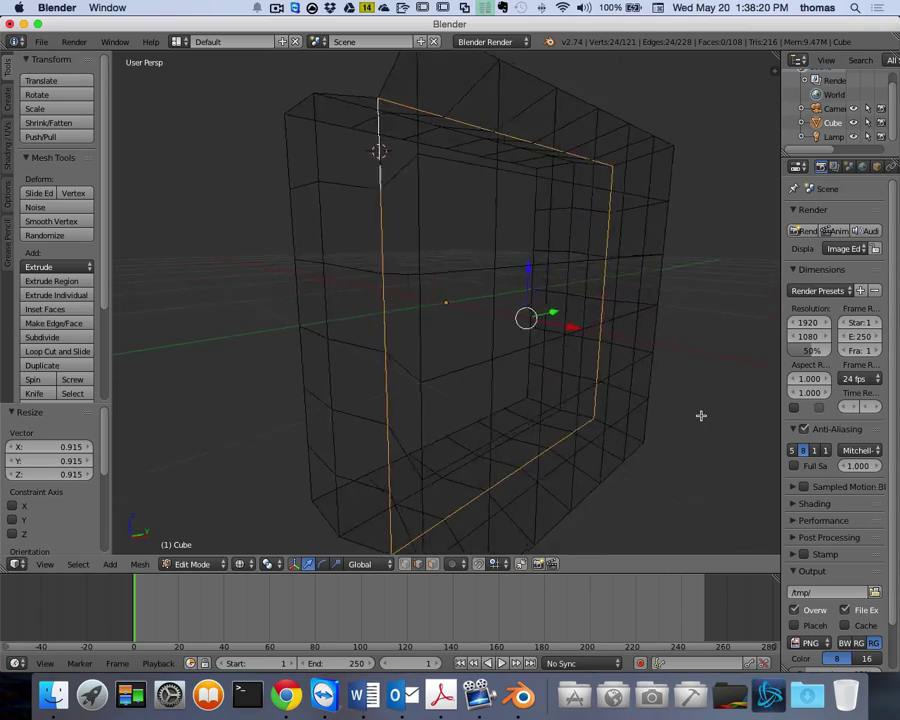
scroll(699, 416, right, 15)
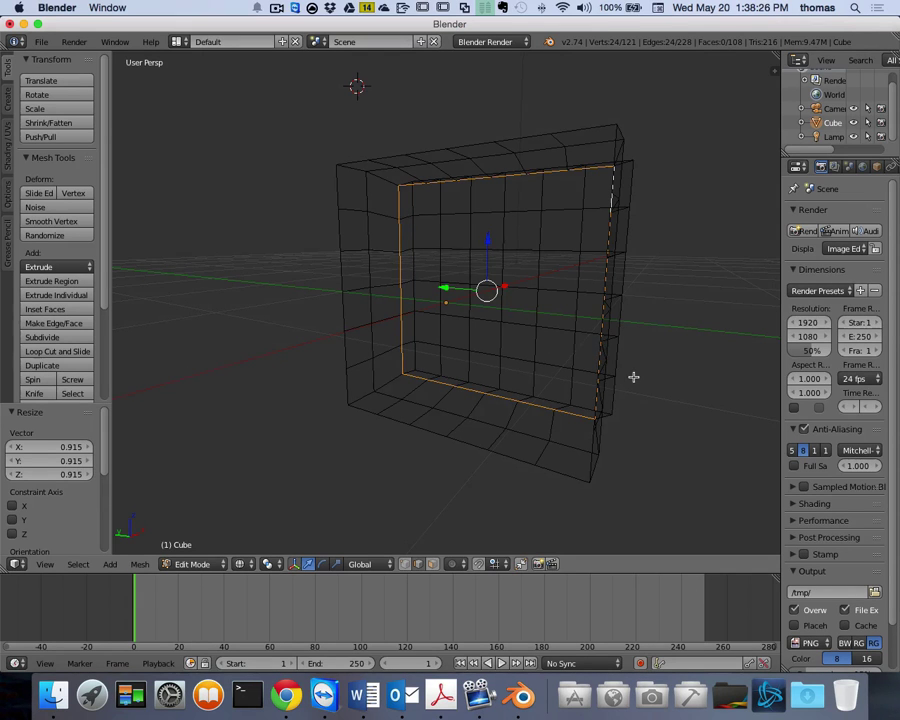
scroll(635, 376, right, 15)
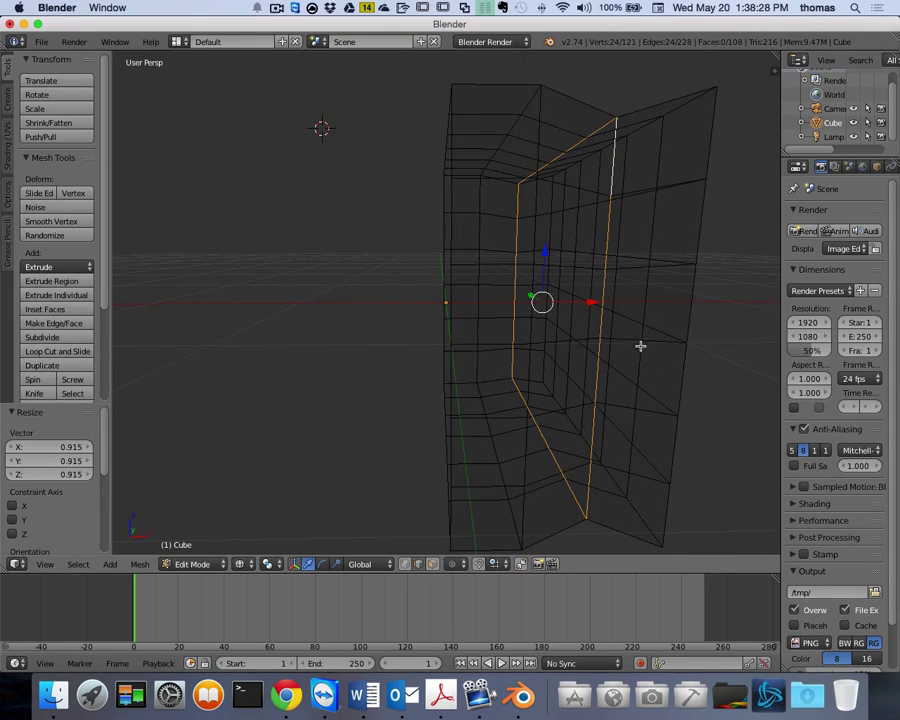
scroll(645, 349, right, 5)
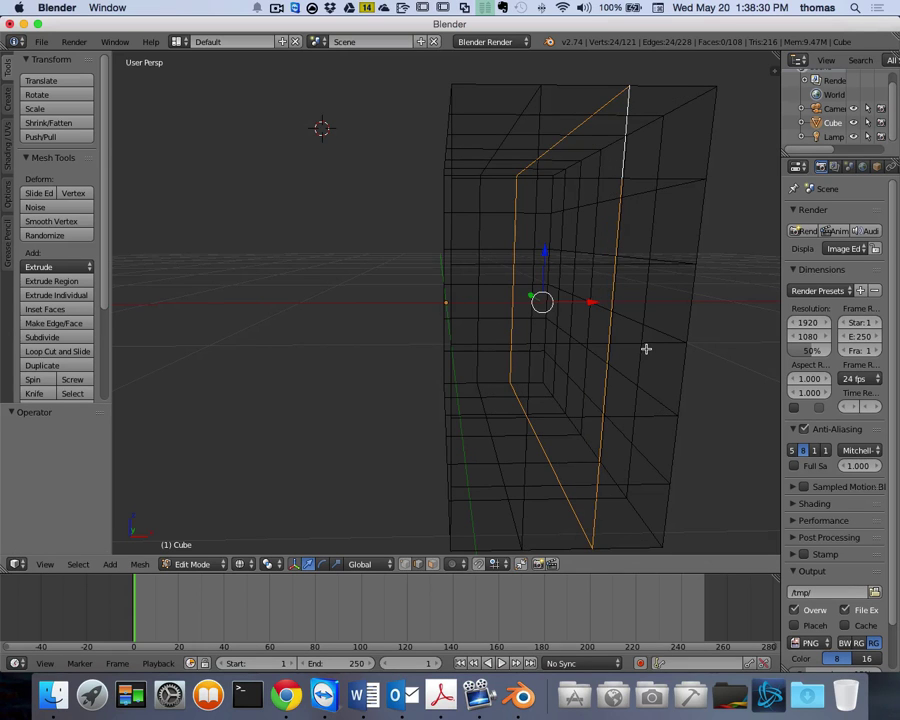
scroll(659, 329, right, 10)
scroll(639, 299, left, 10)
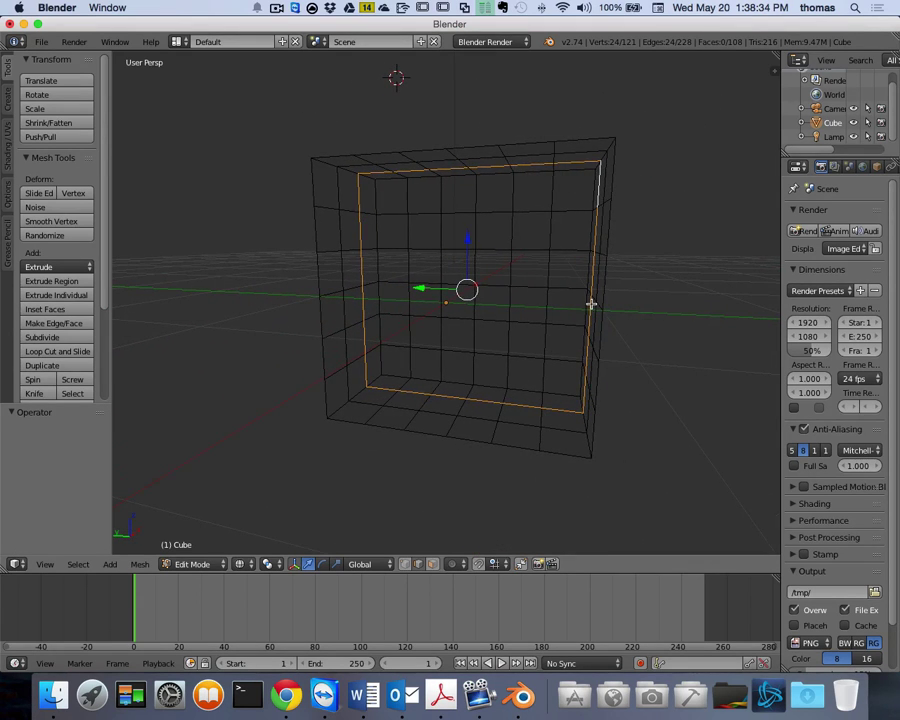
scroll(591, 304, right, 10)
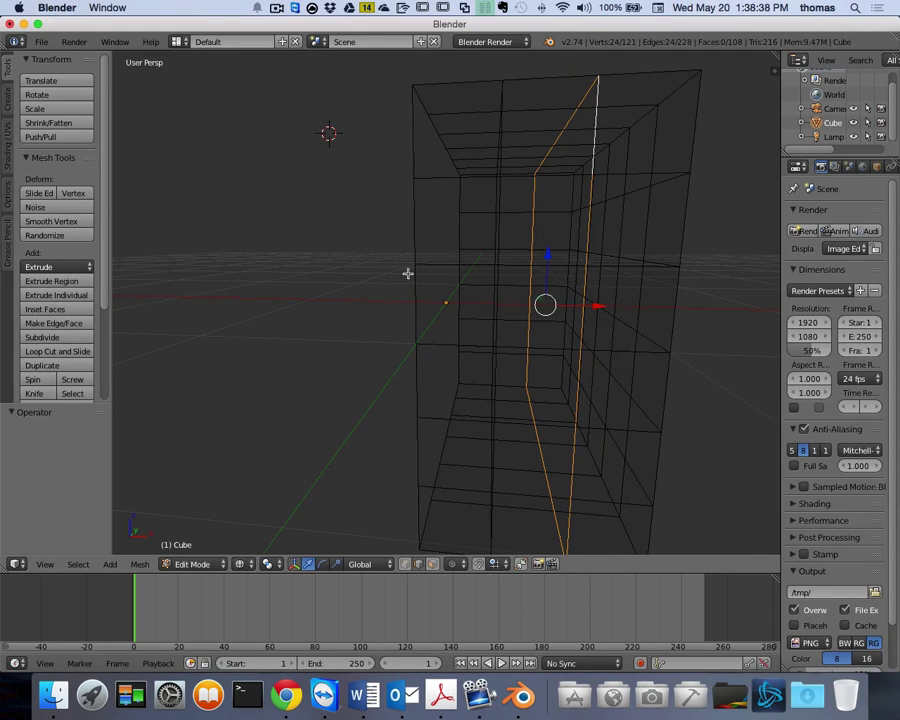
- Start a Loop Cut and Slide, cancel it without cutting, and deselect everything
click(72, 354)
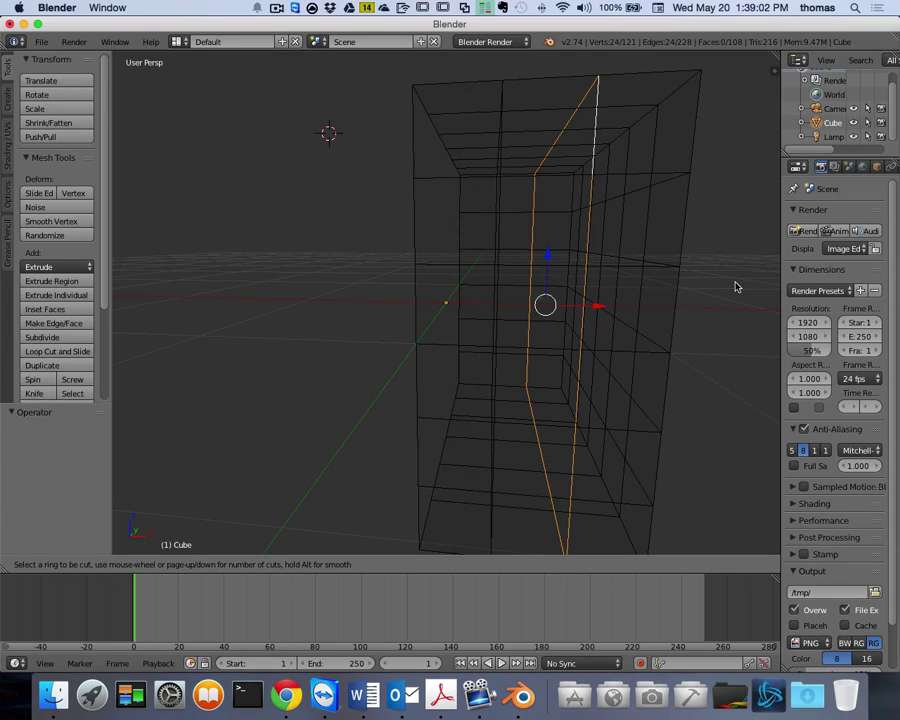
key(Escape)
key(a)
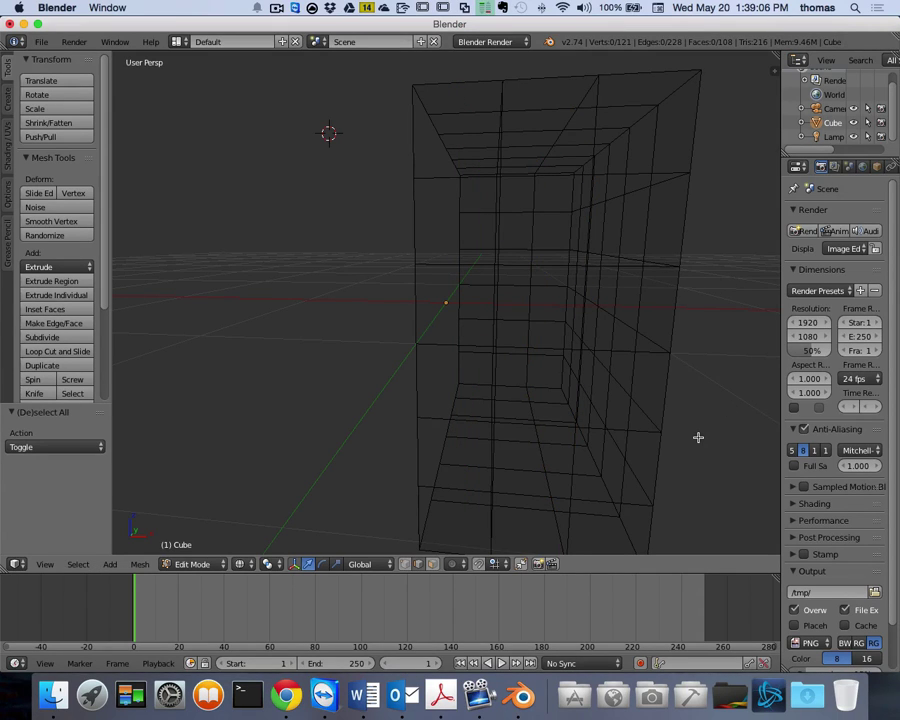
- Show the mesh in zoomed front orthographic view, select all, and widen the Properties editor
key(KP_1)
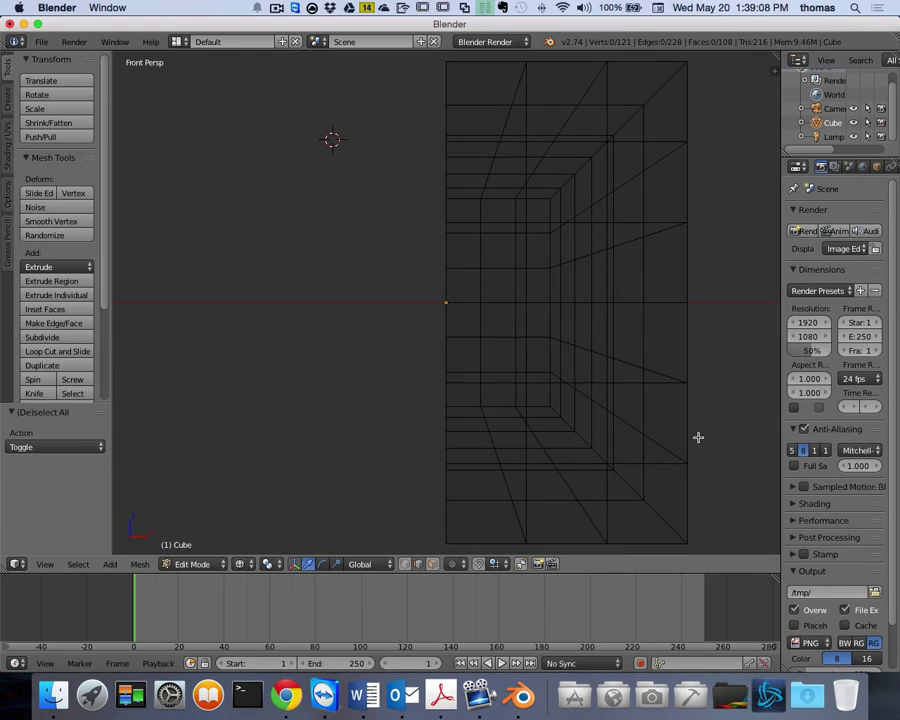
key(KP_5)
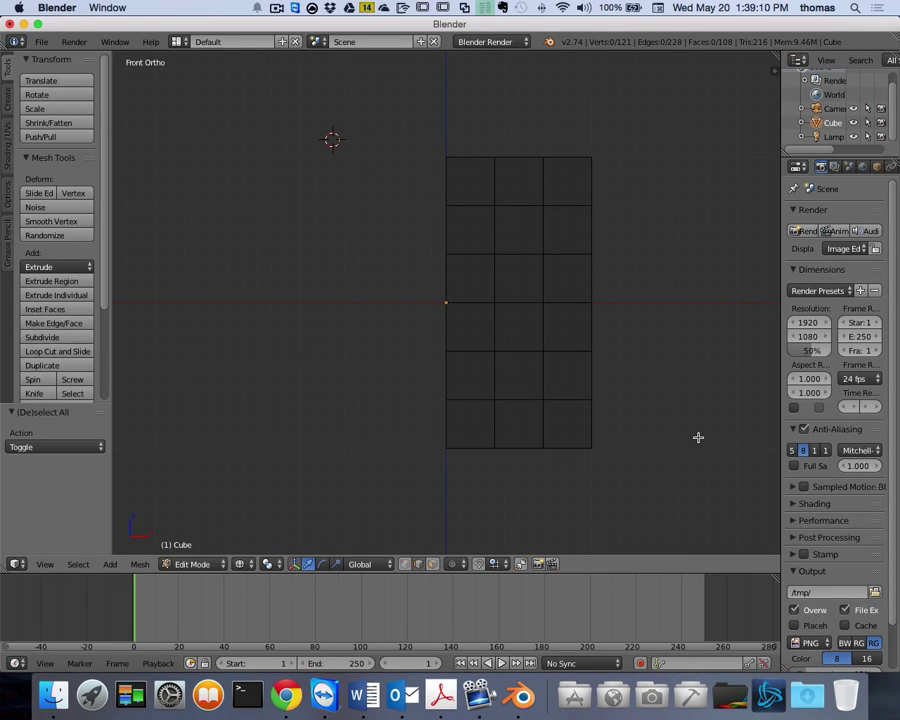
scroll(584, 303, up, 2)
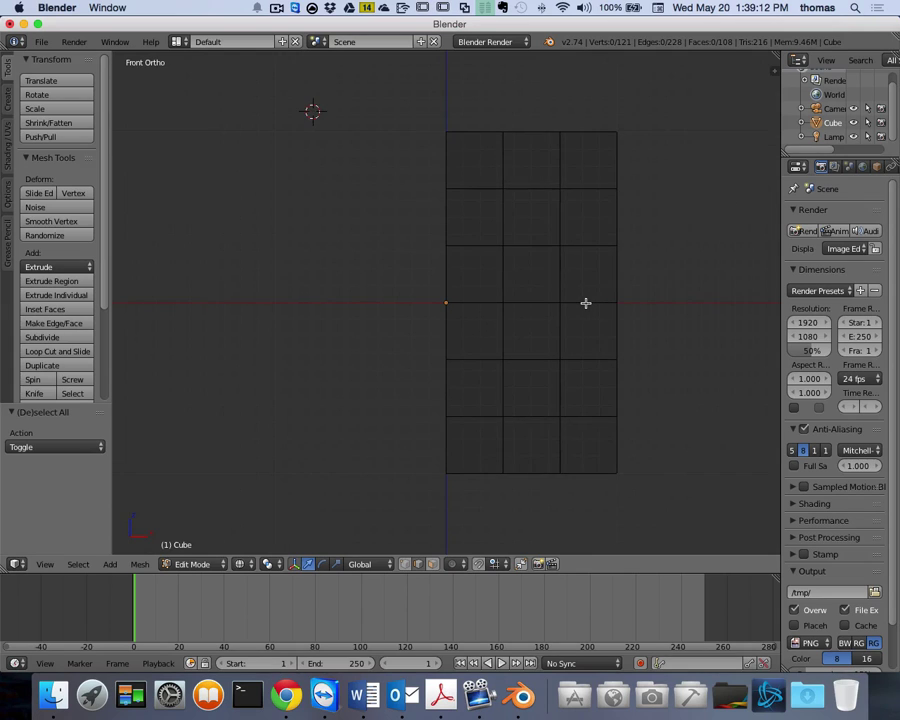
key(a)
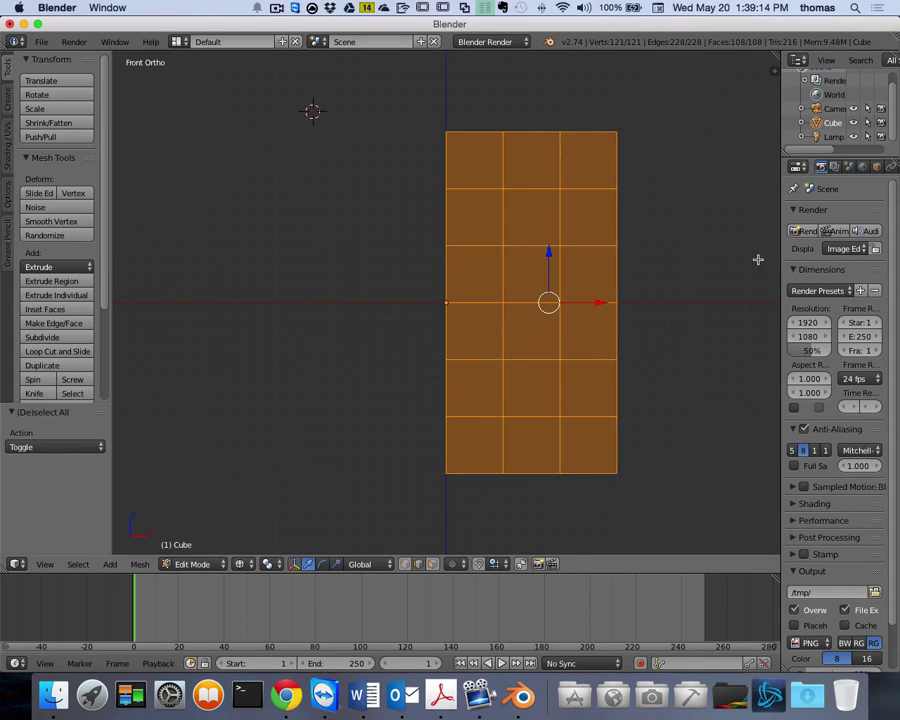
drag(780, 213, 707, 210)
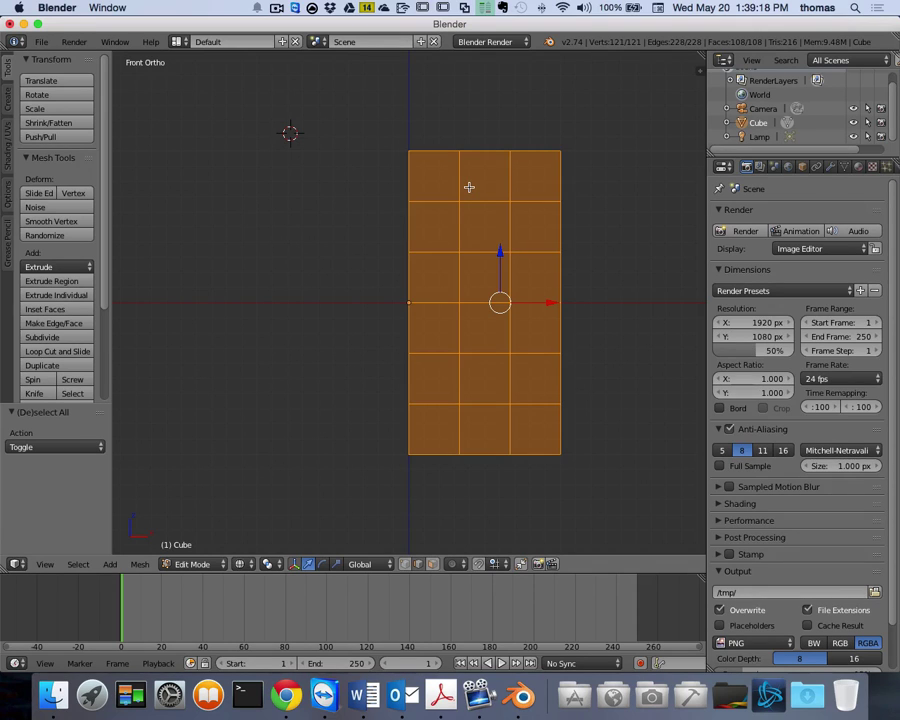
- Add an X-axis Mirror modifier with Merge at 0.001 to the half-cube, then deselect everything
click(830, 167)
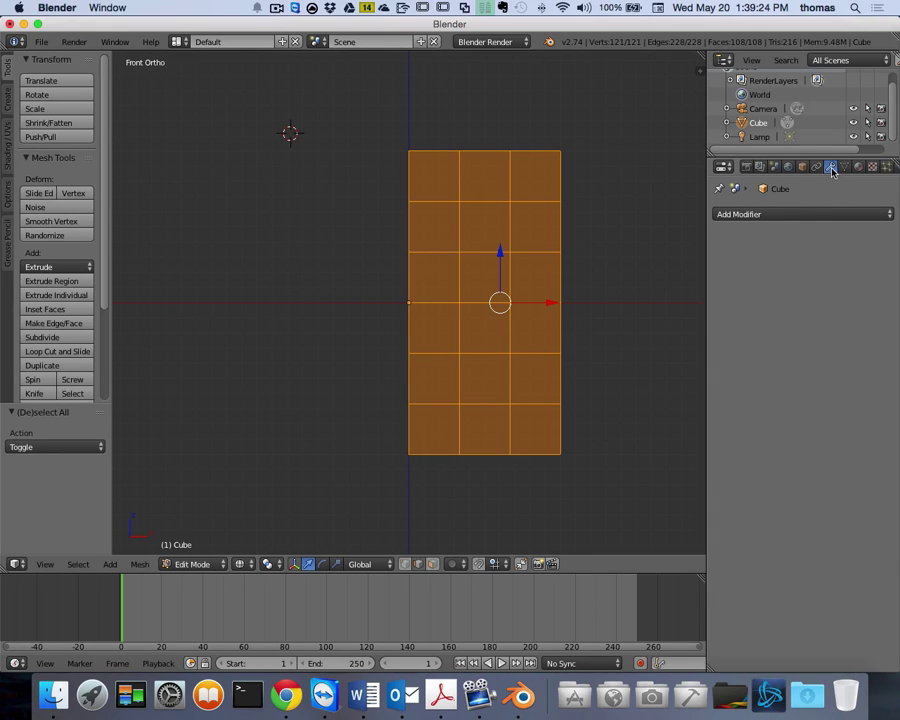
click(777, 214)
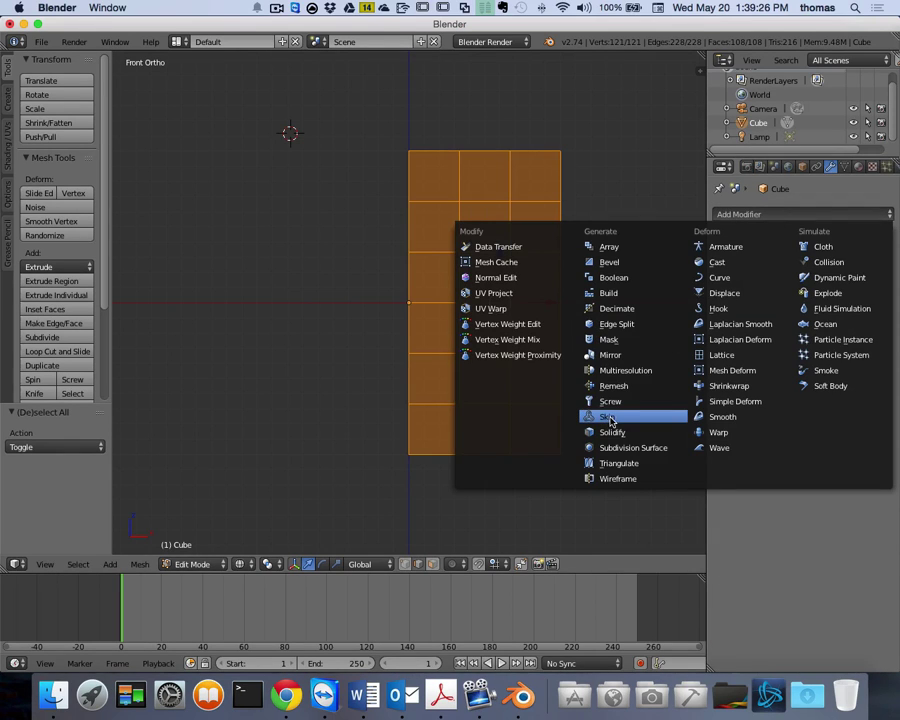
click(613, 355)
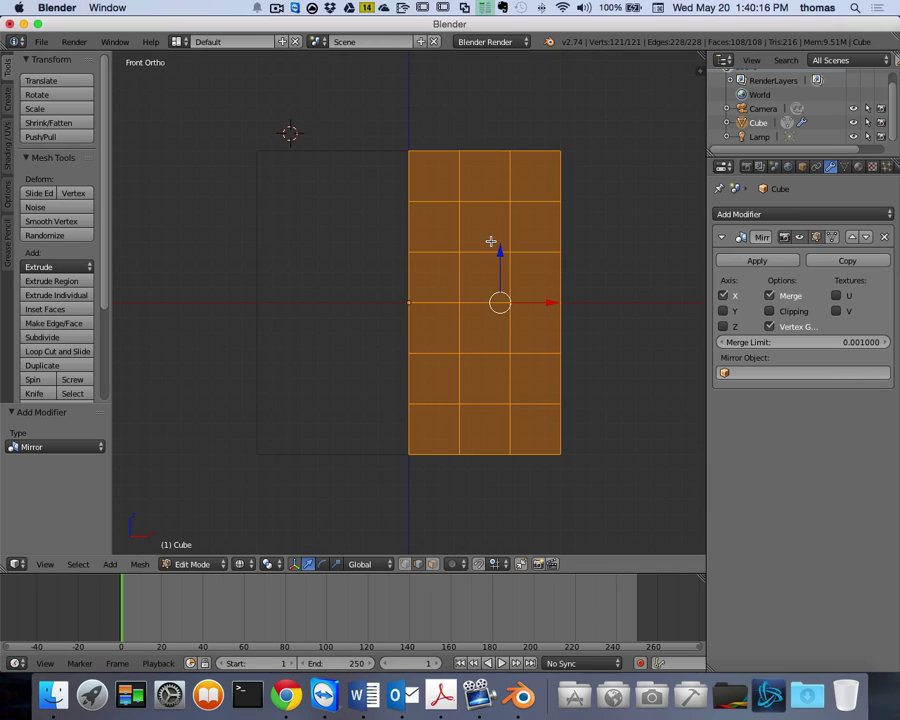
key(a)
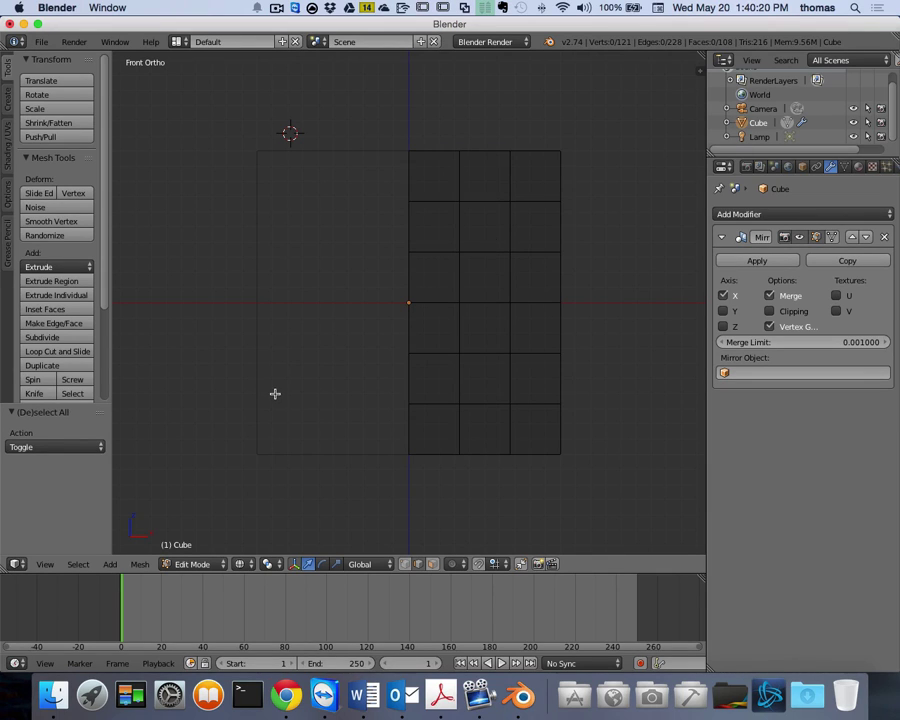
- Toggle solid shading and back to wireframe, then begin a loop cut with Ctrl+R
key(z)
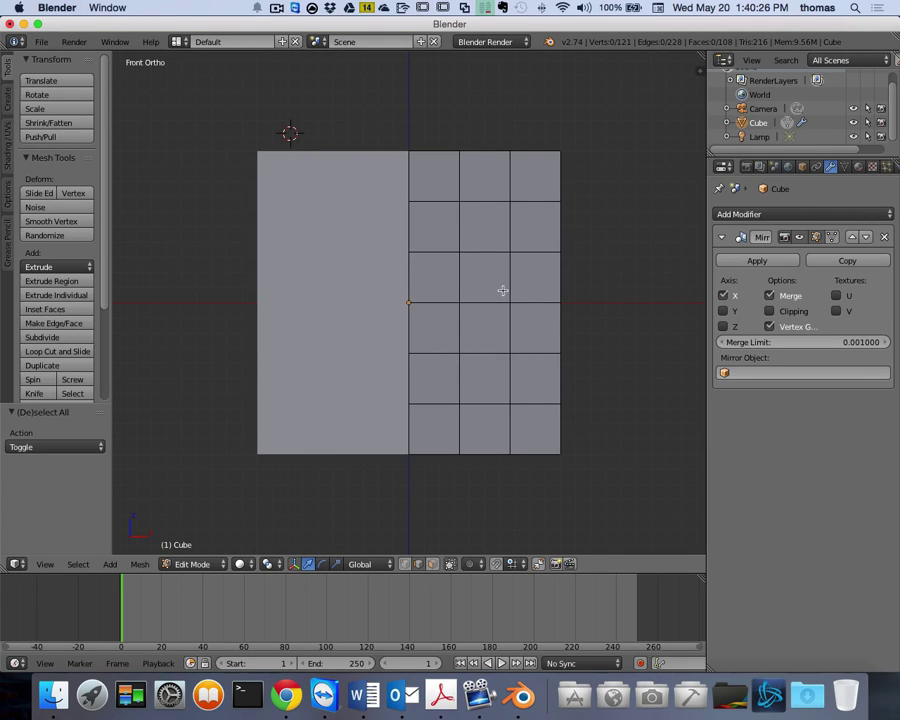
key(z)
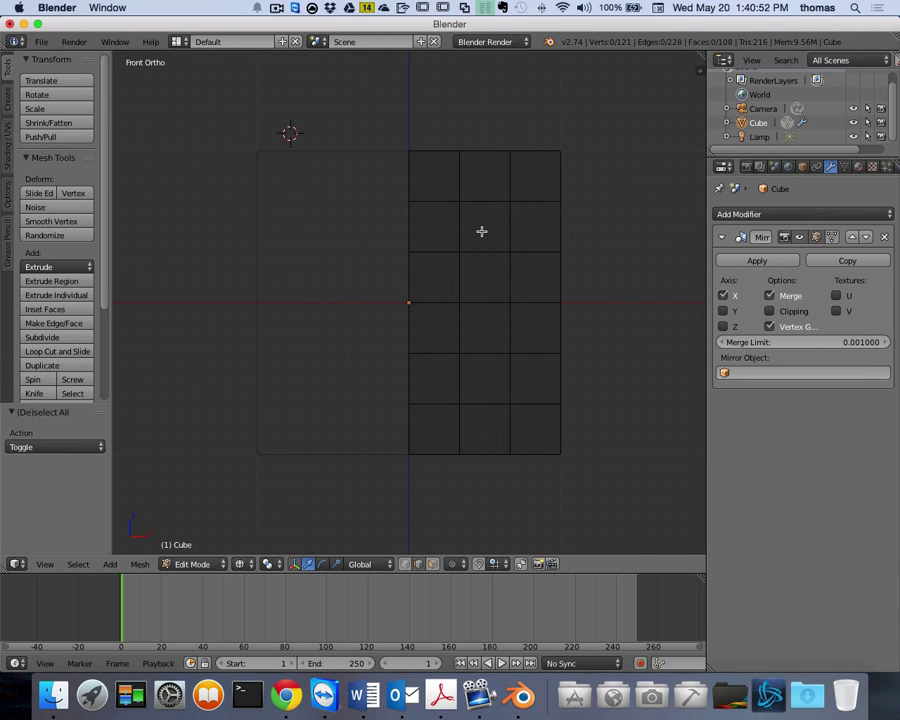
key(ctrl+r)
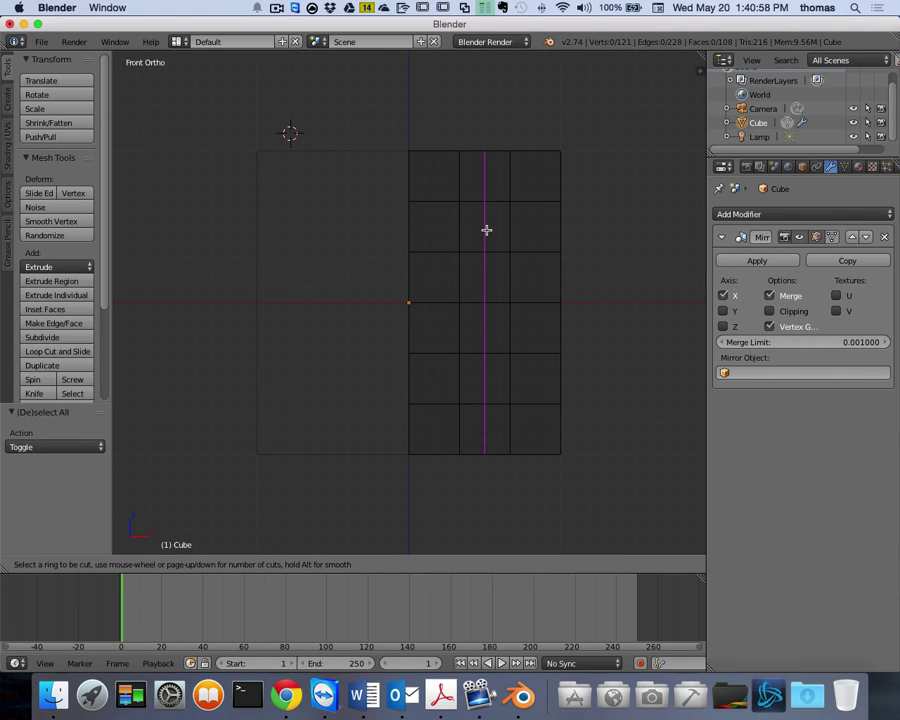
- Place a vertical edge loop through the middle column and check it in front view
click(486, 230)
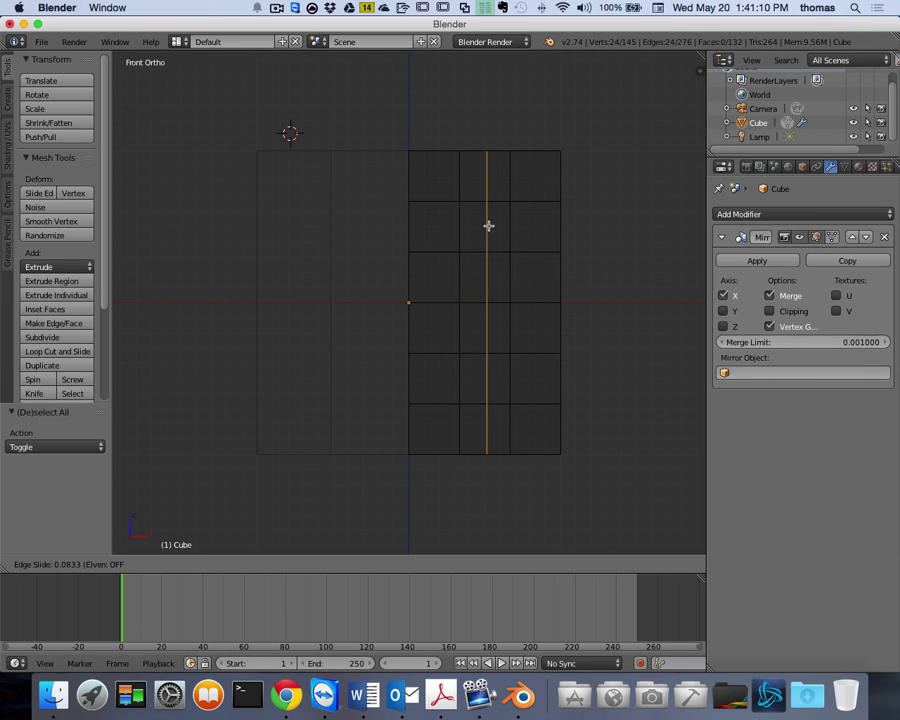
click(488, 226)
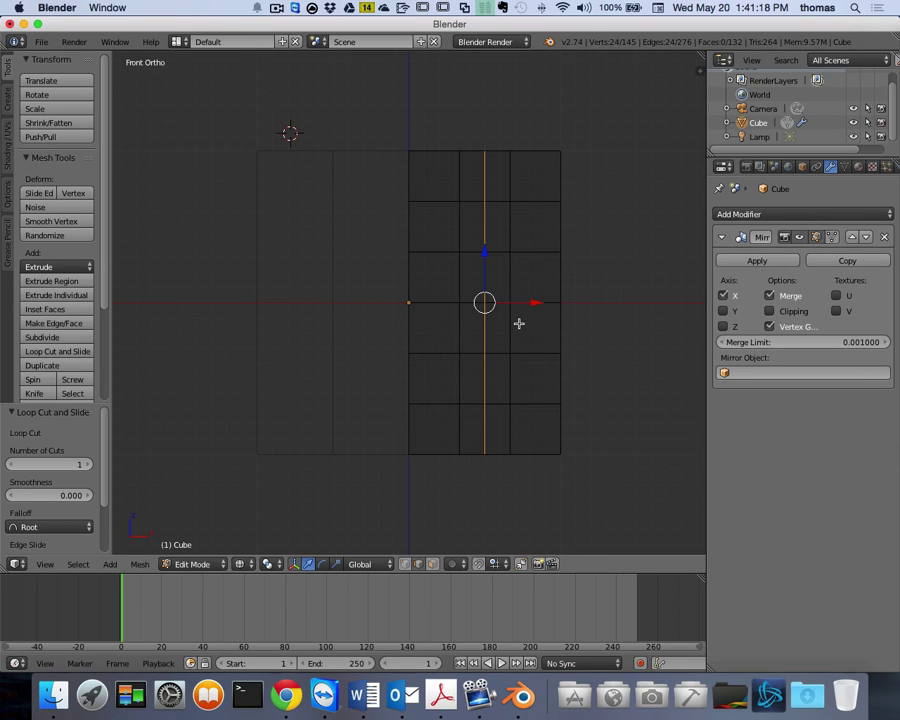
scroll(548, 287, right, 10)
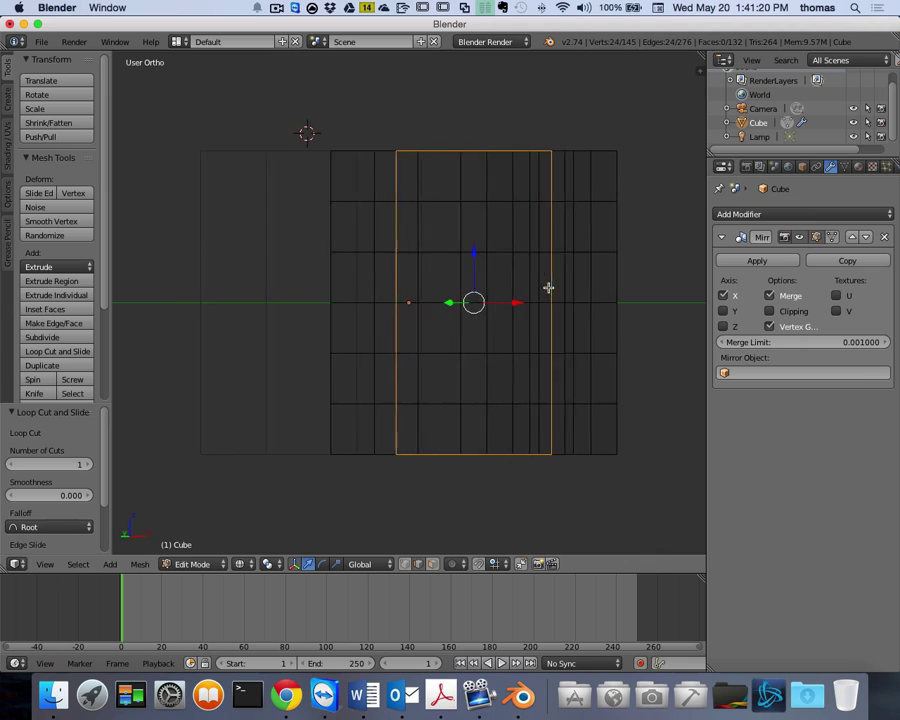
scroll(548, 287, right, 5)
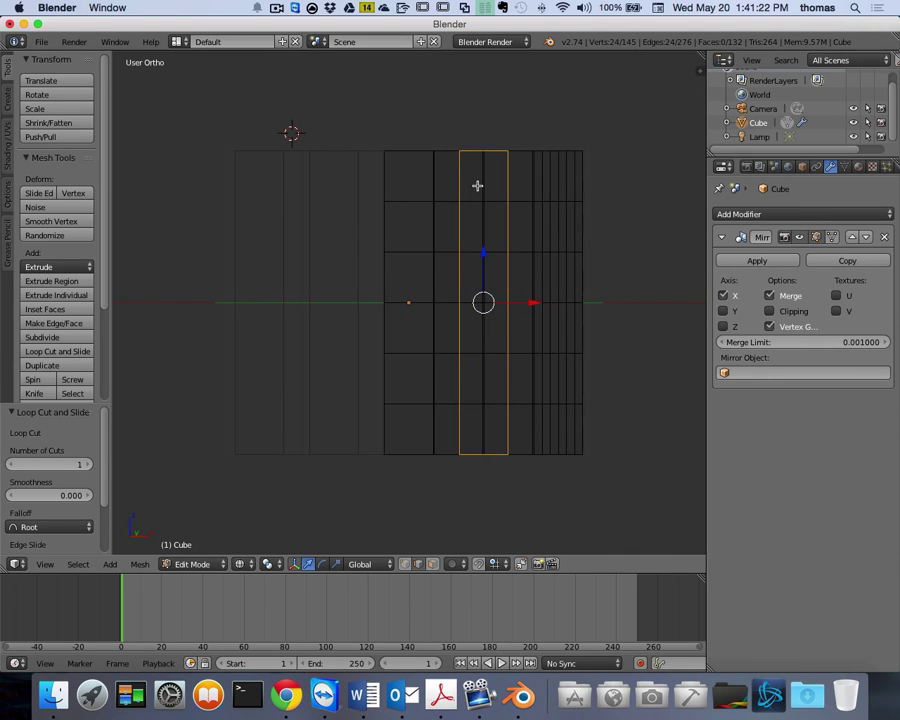
key(KP_1)
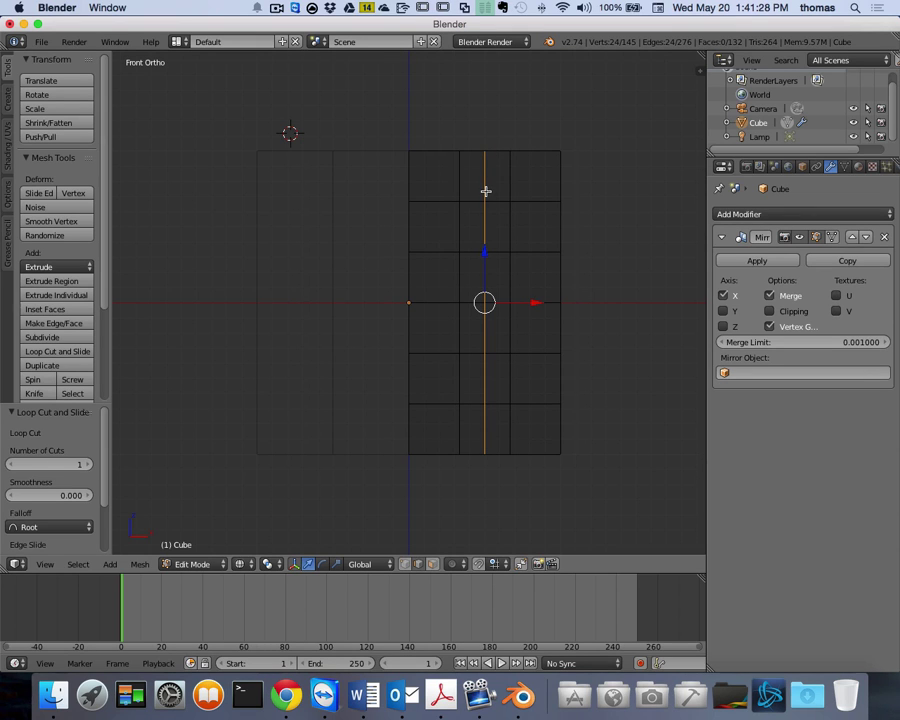
scroll(486, 185, down, 5)
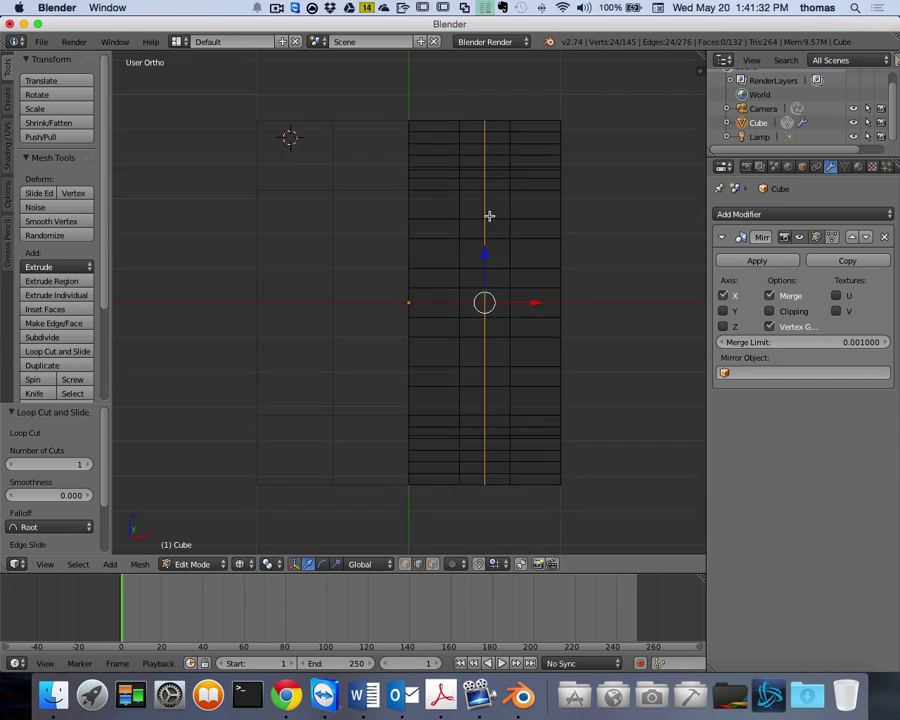
key(KP_1)
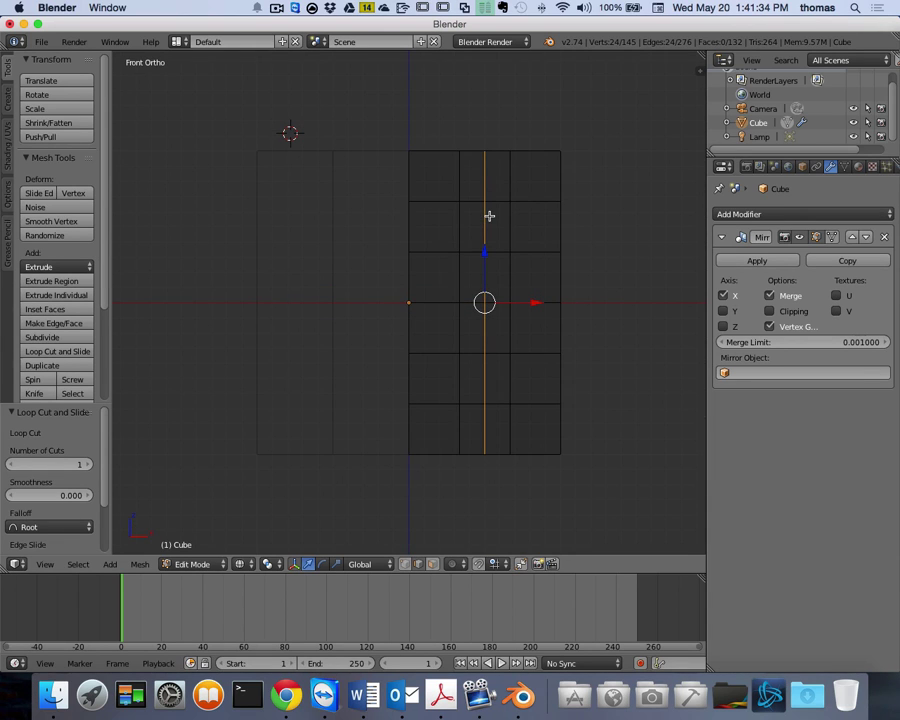
scroll(488, 215, up, 3)
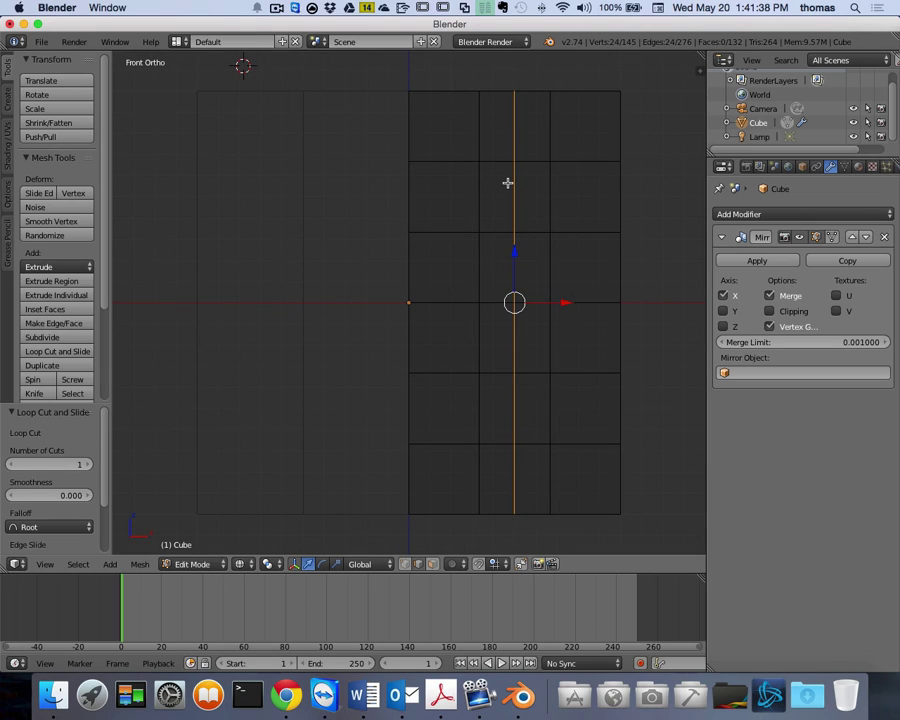
- Add two more vertical loops, left and right of the first, then select a right-border vertex
key(ctrl+r)
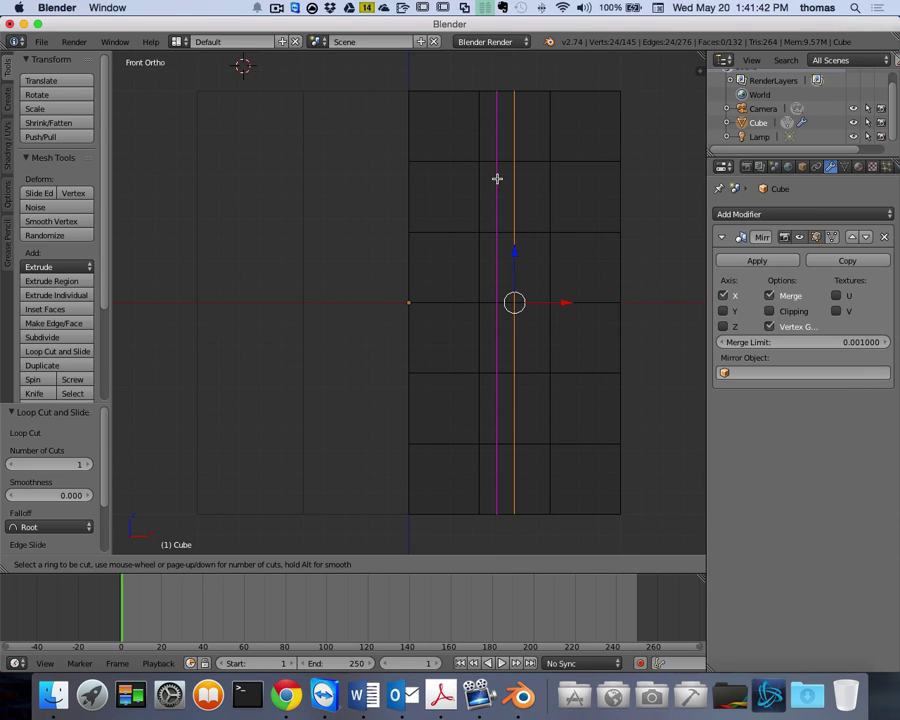
click(497, 178)
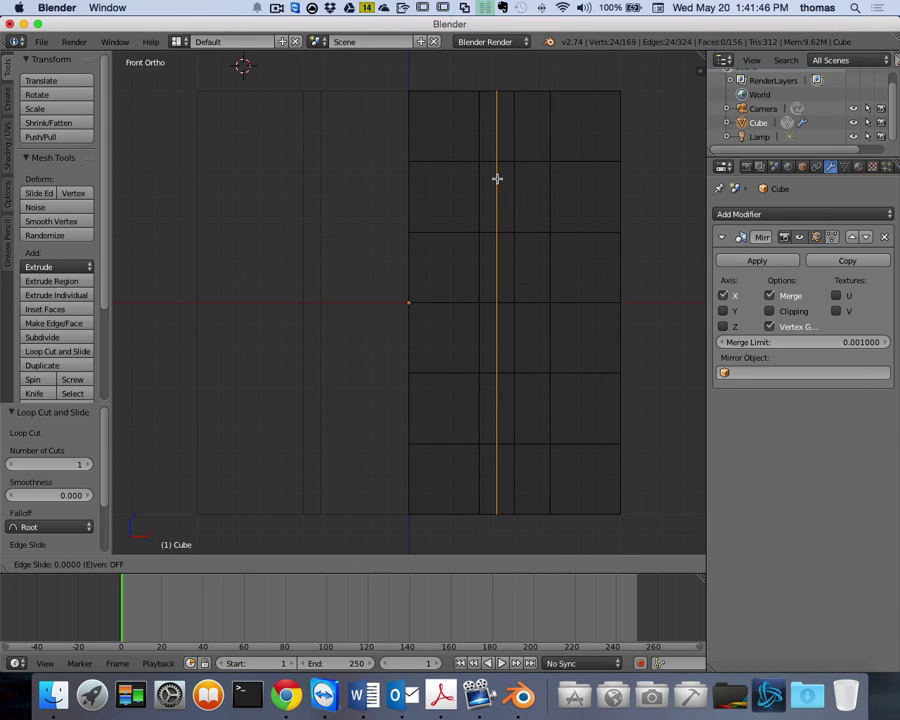
right_click(497, 178)
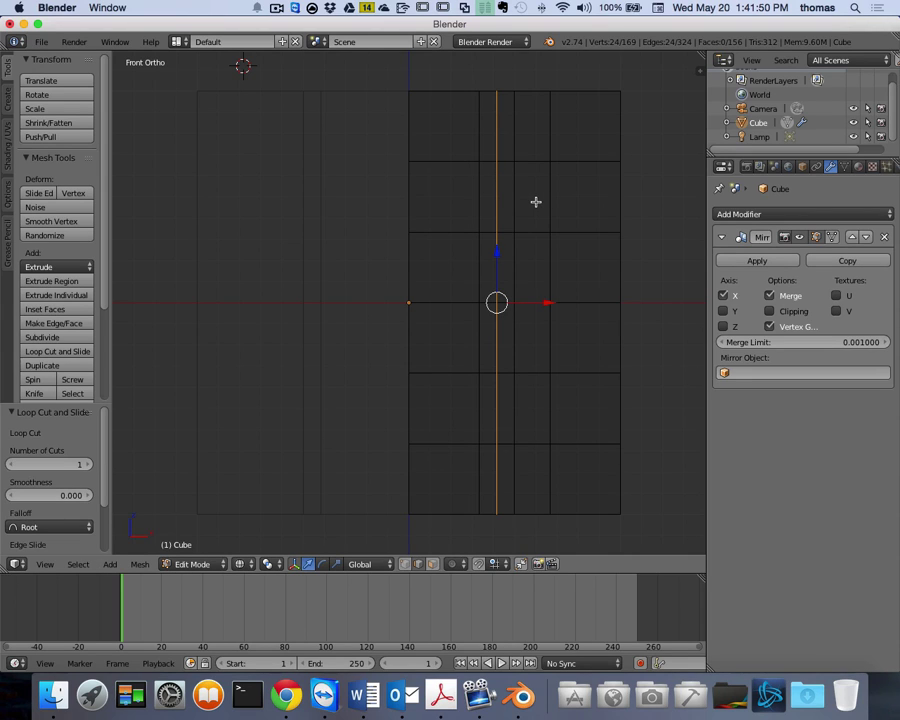
key(ctrl+r)
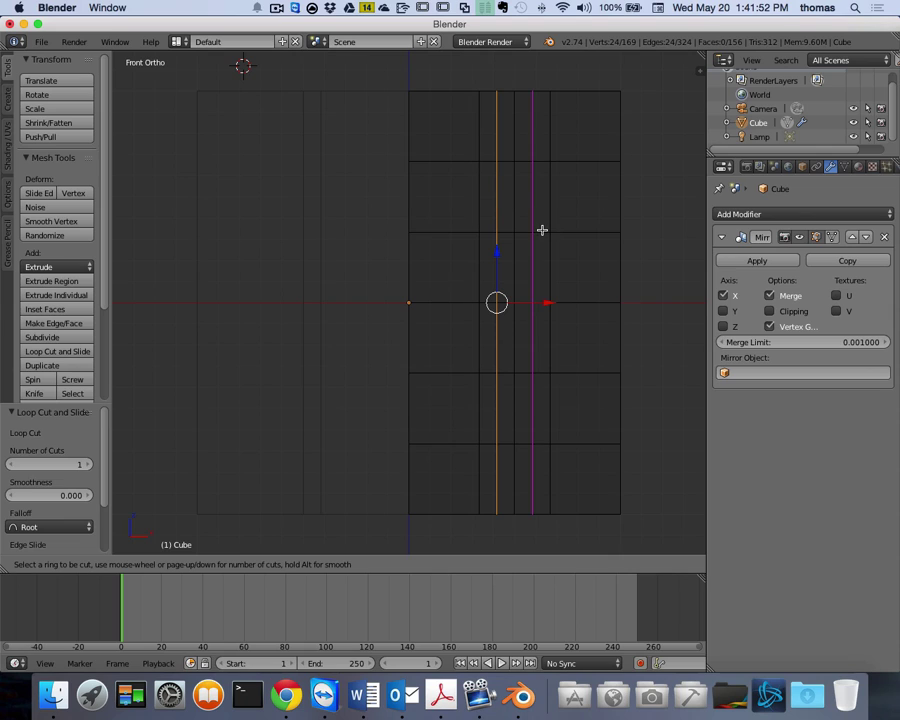
click(538, 230)
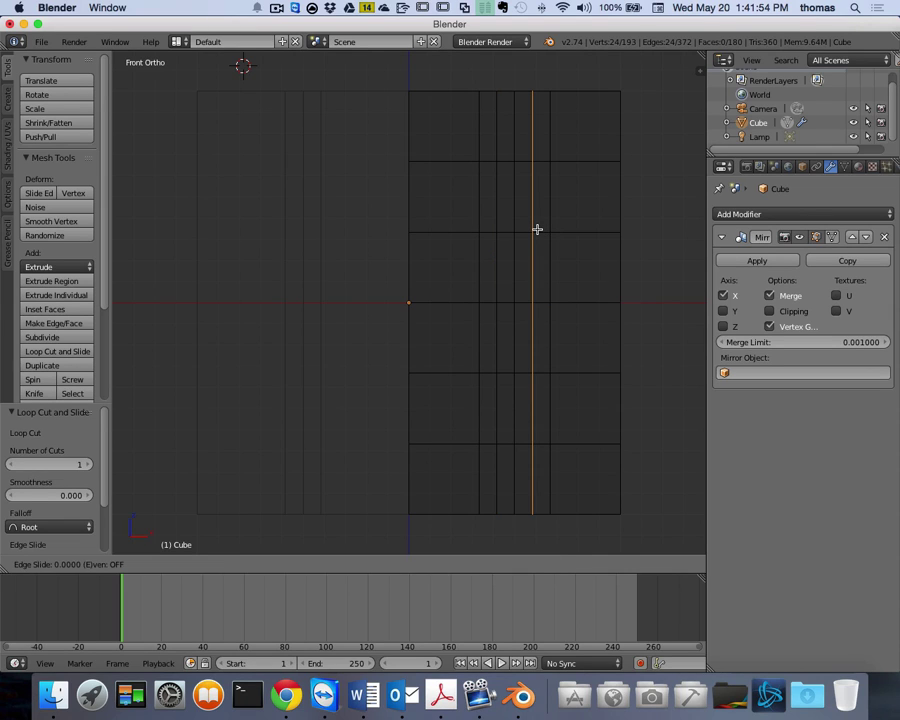
click(537, 230)
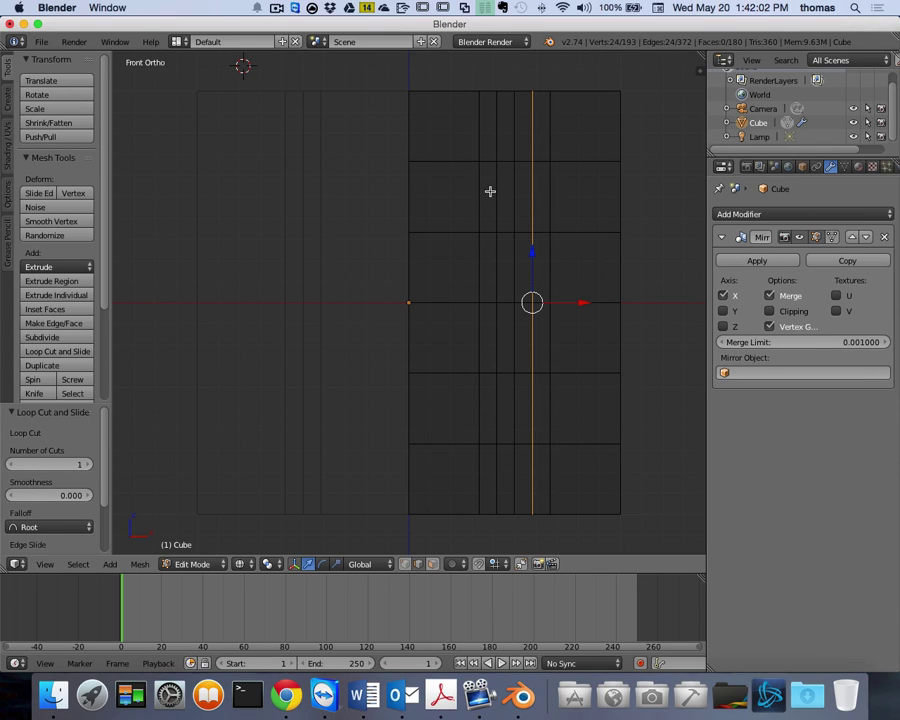
right_click(621, 196)
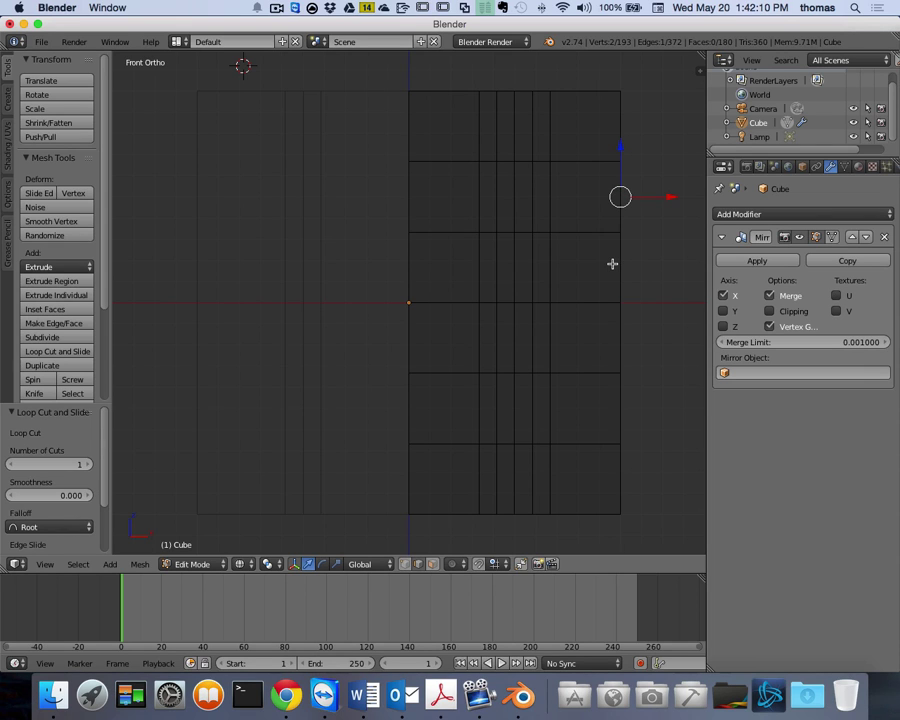
- Add a horizontal edge loop across the upper part of the mesh
scroll(612, 264, up, 2)
scroll(613, 263, down, 1)
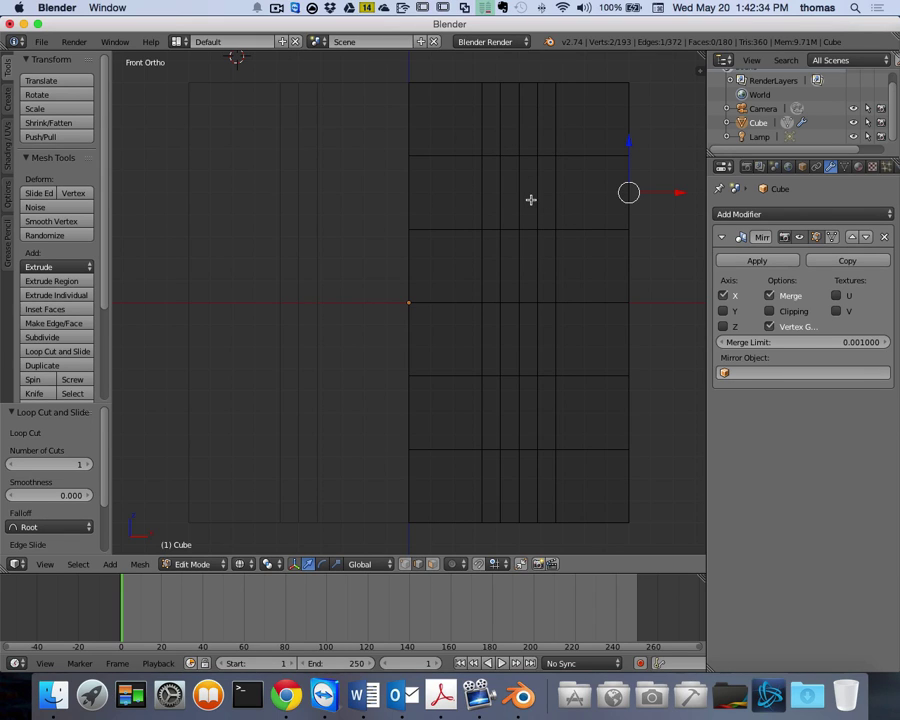
key(ctrl+r)
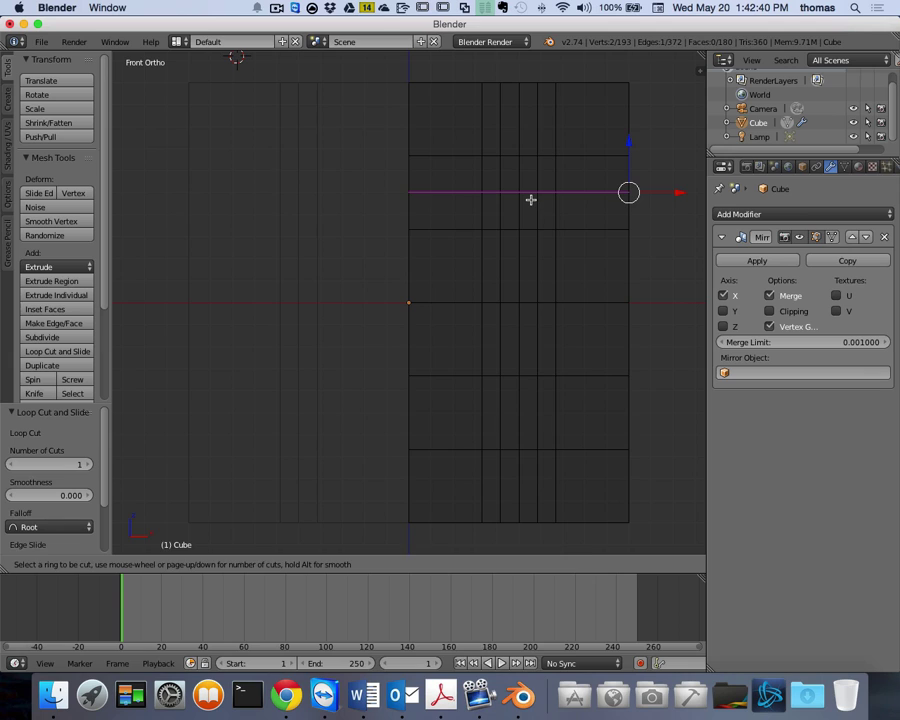
click(531, 200)
right_click(531, 200)
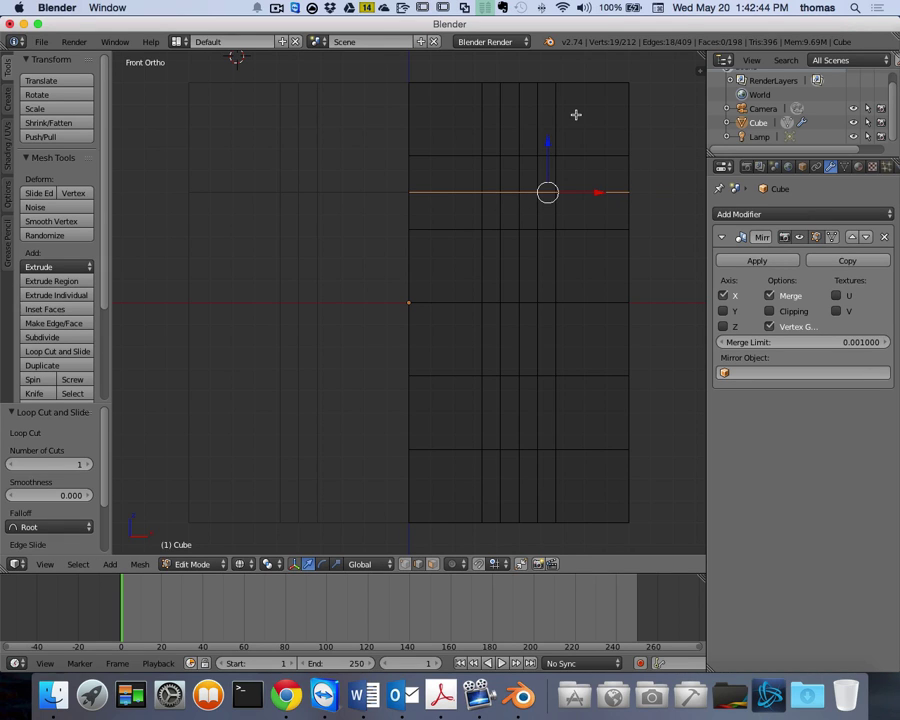
- Add two more horizontal loops, above and below the first, then select the top-right corner vertex
key(ctrl+r)
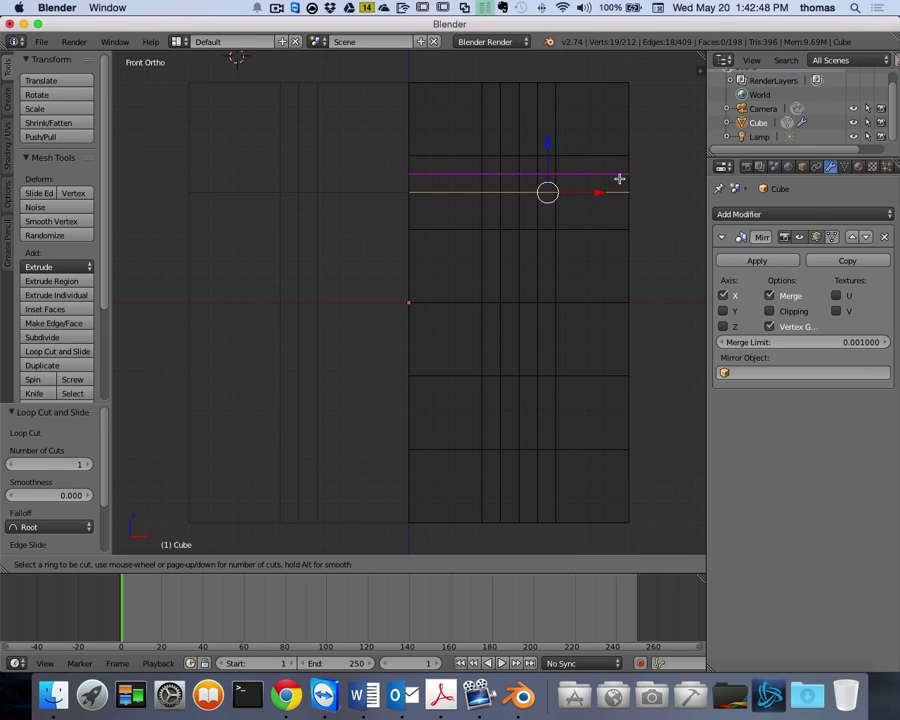
click(619, 179)
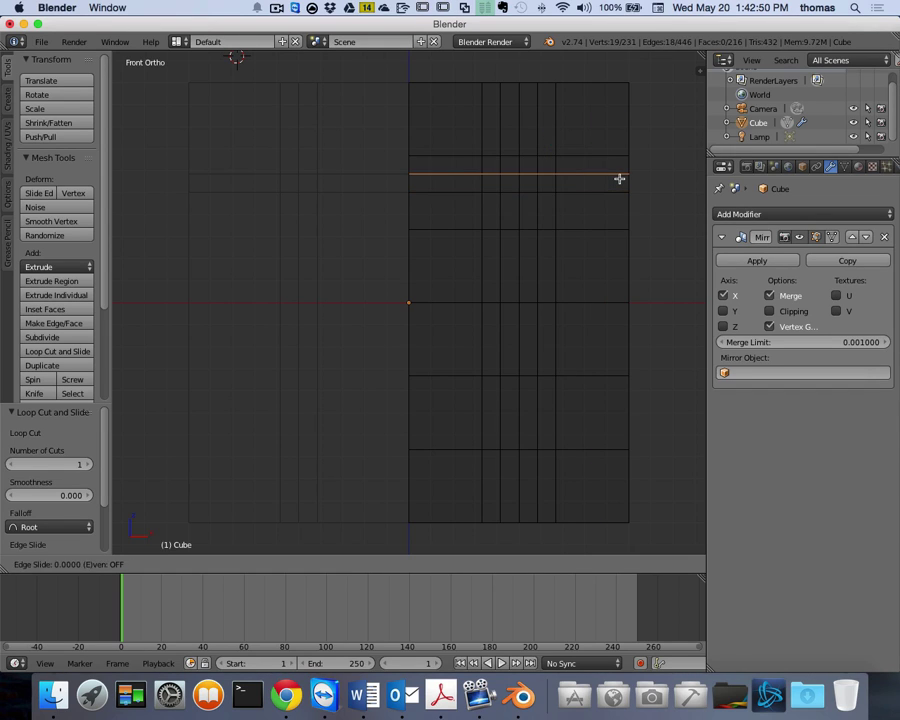
click(619, 179)
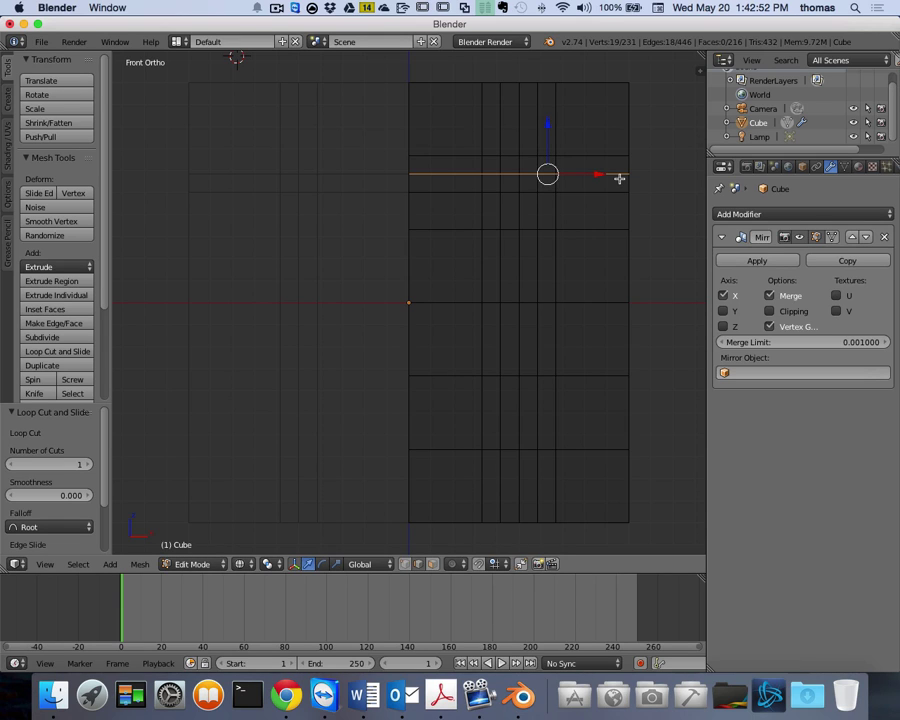
key(ctrl+r)
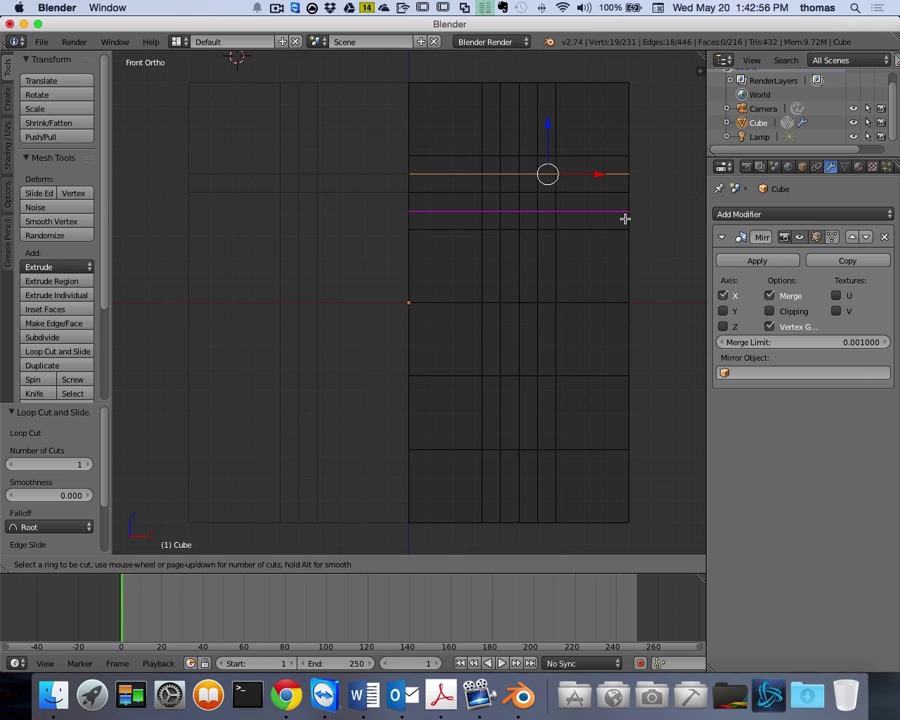
click(624, 218)
click(624, 218)
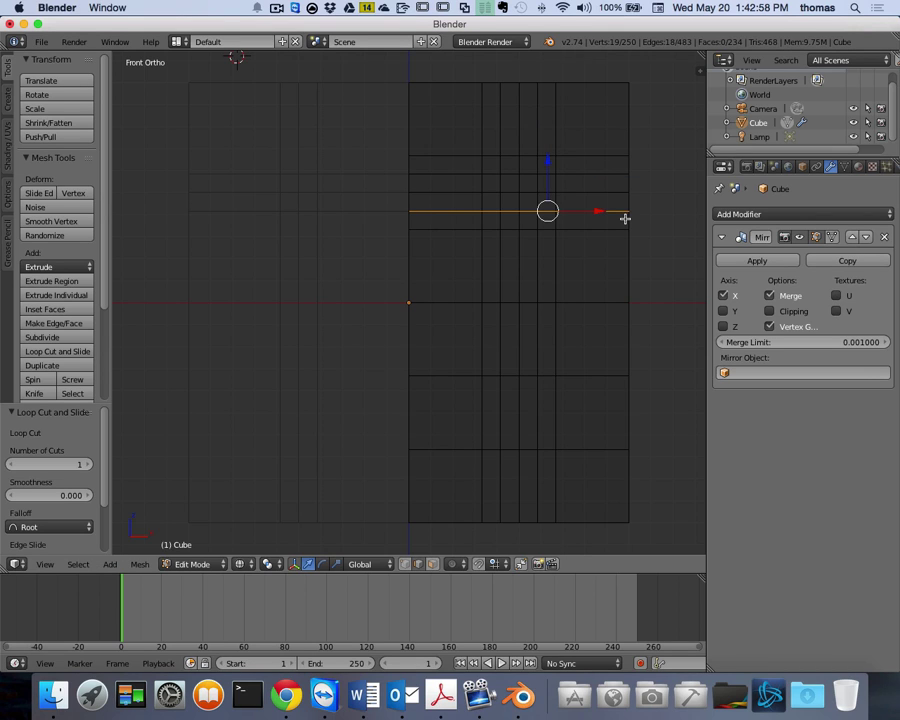
right_click(627, 123)
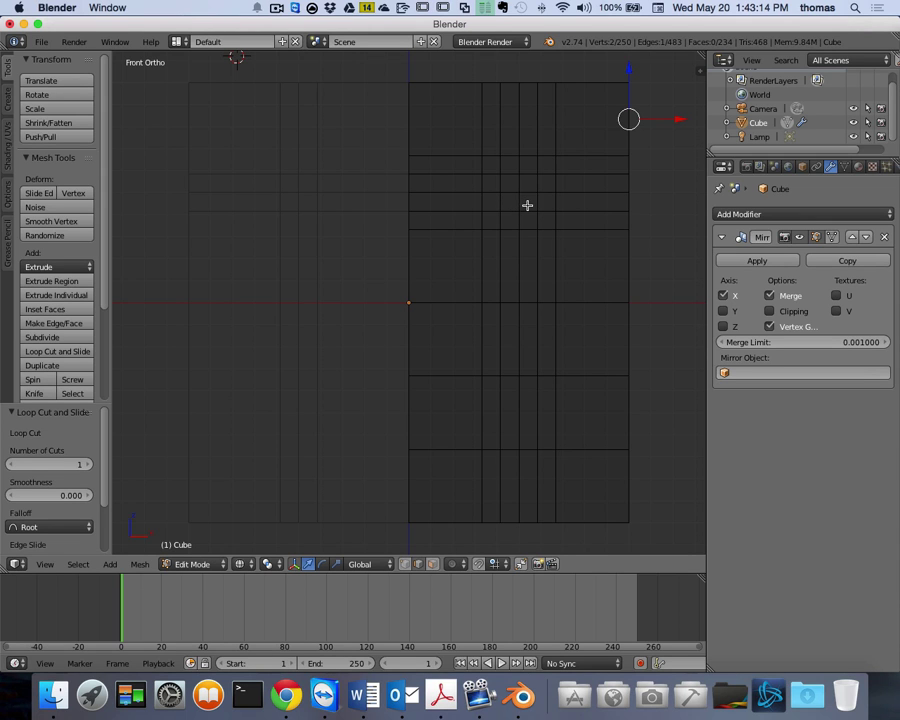
scroll(526, 205, up, 2)
key(KP_4)
key(KP_4)
key(KP_4)
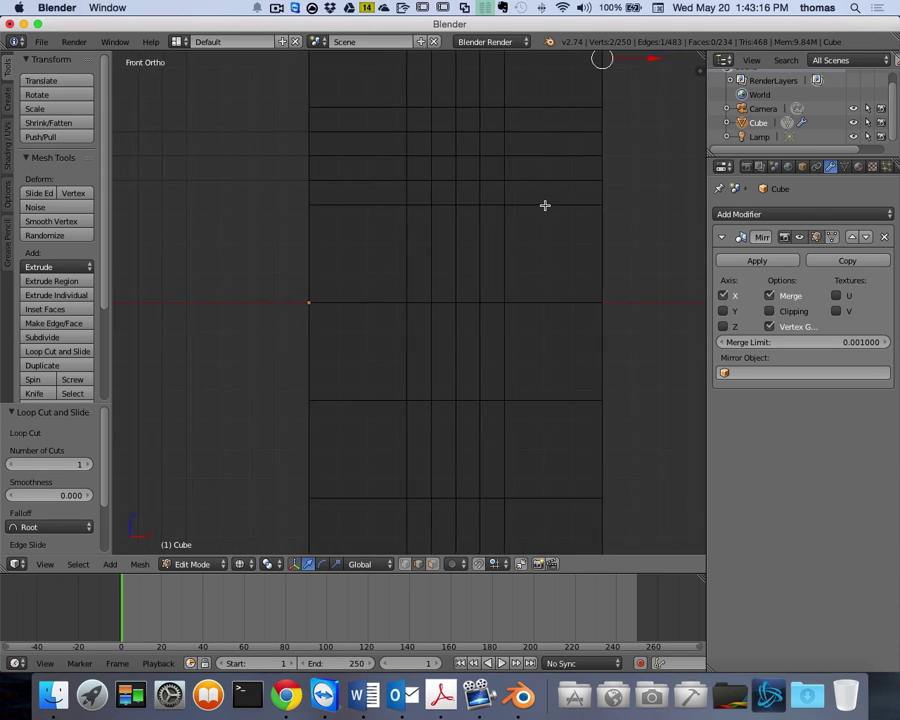
- Frame the mesh centre in a close, straight-on front orthographic view
key(KP_1)
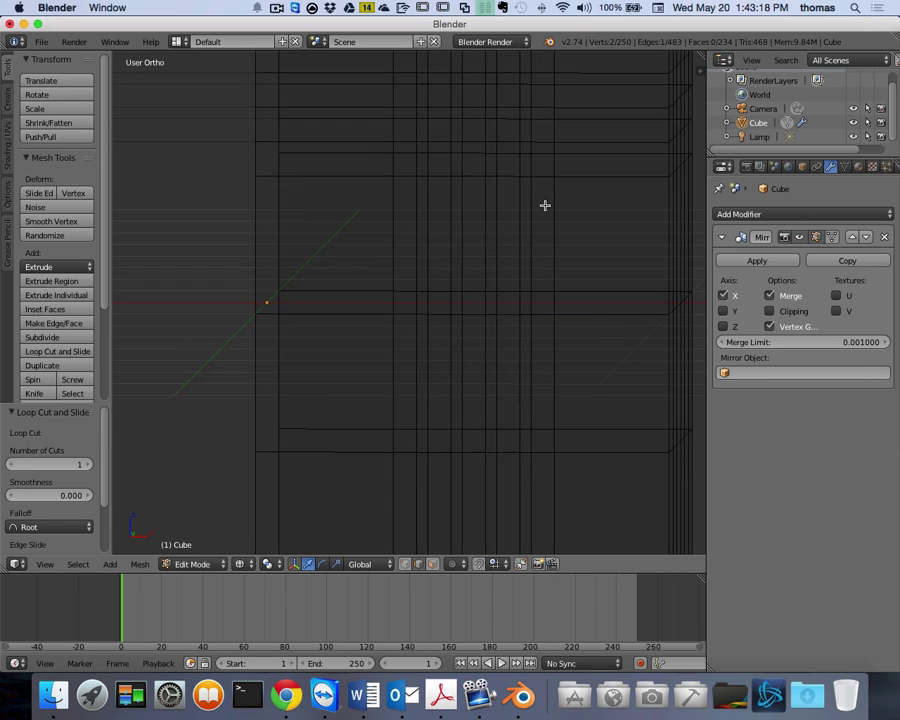
key(KP_8)
key(KP_8)
key(KP_8)
key(KP_8)
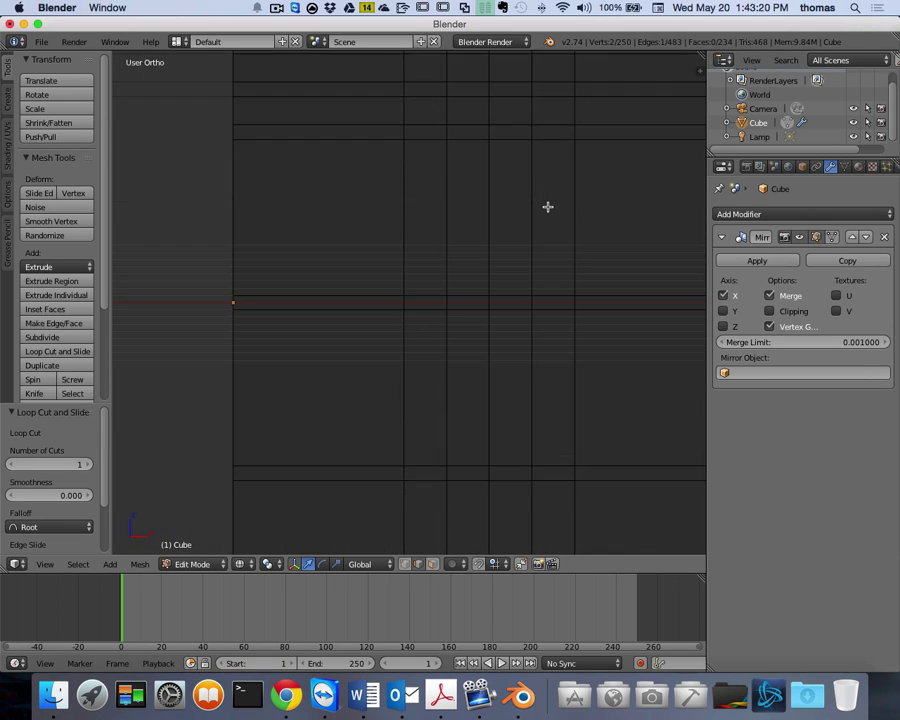
key(KP_2)
key(KP_2)
key(KP_2)
key(KP_2)
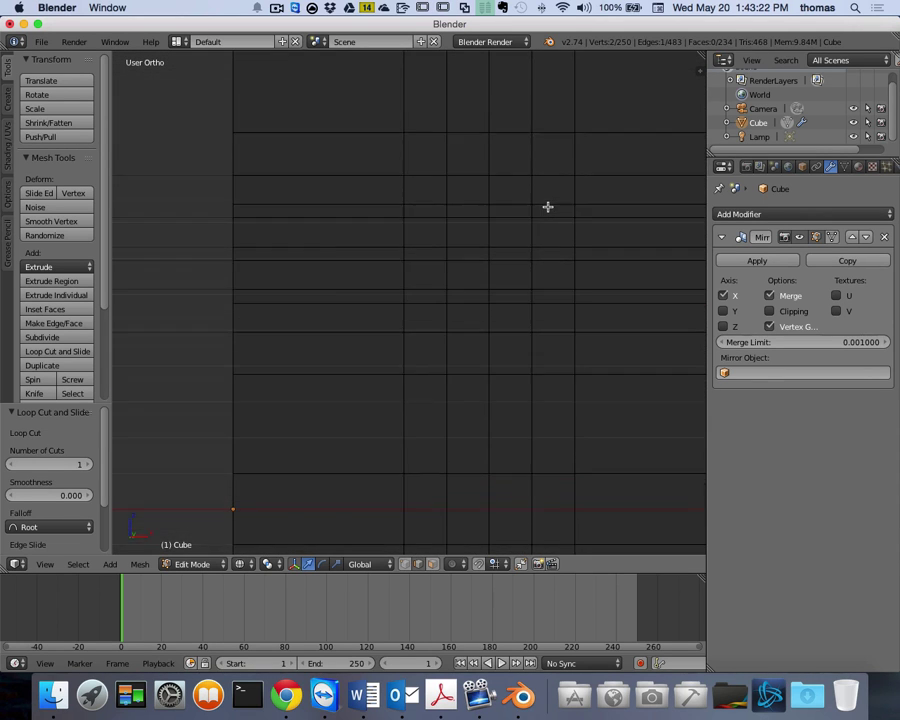
key(ctrl+KP_6)
key(ctrl+KP_6)
key(ctrl+KP_6)
key(ctrl+KP_6)
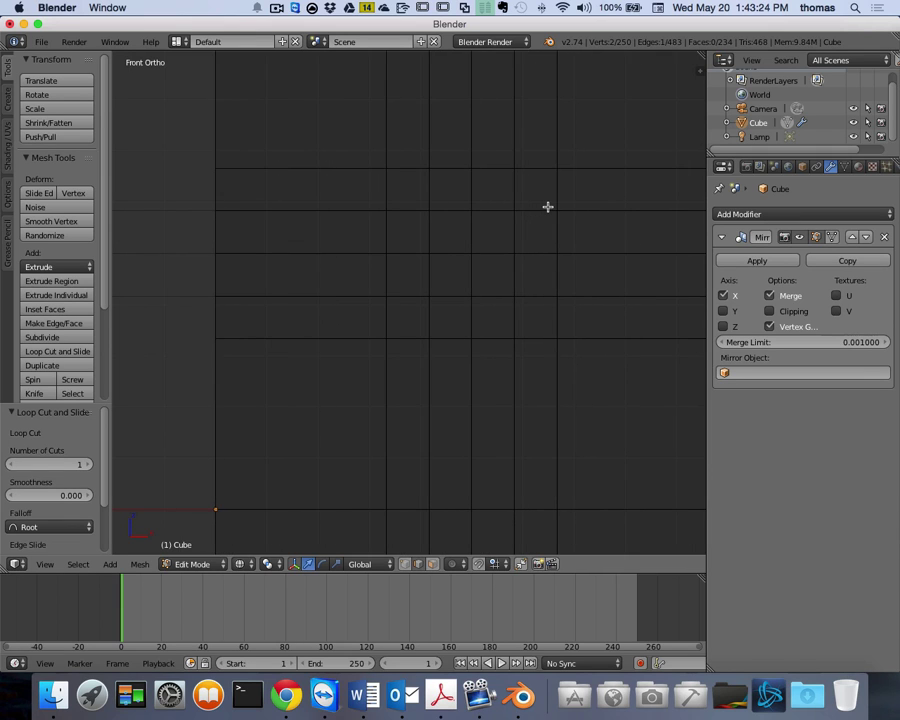
key(KP_Add)
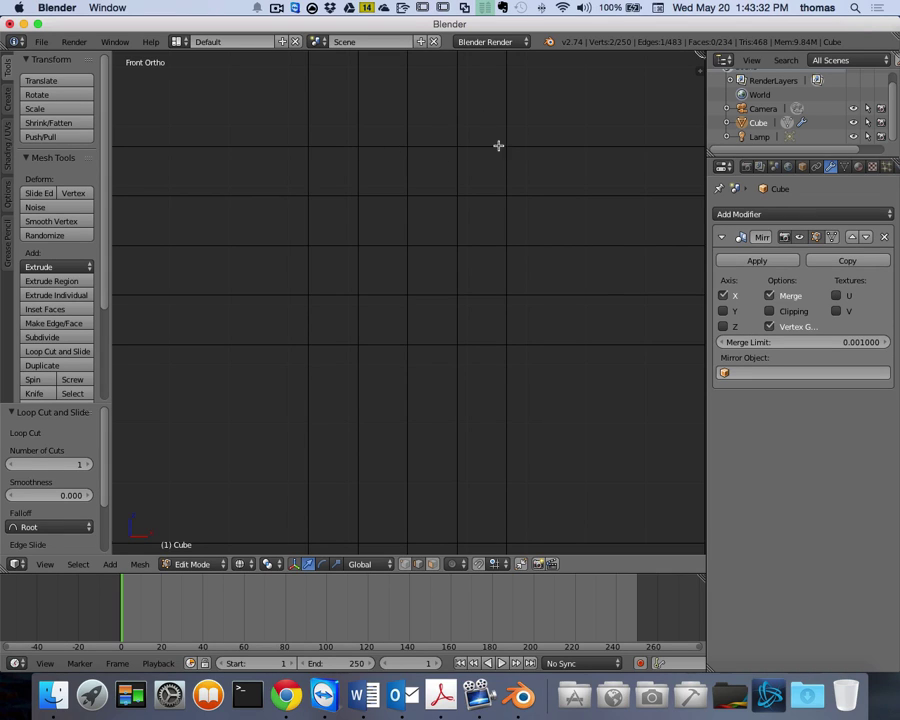
key(ctrl+Tab)
- In vertex mode, select the four centre-square corner vertices and scale them to 0.875
click(474, 245)
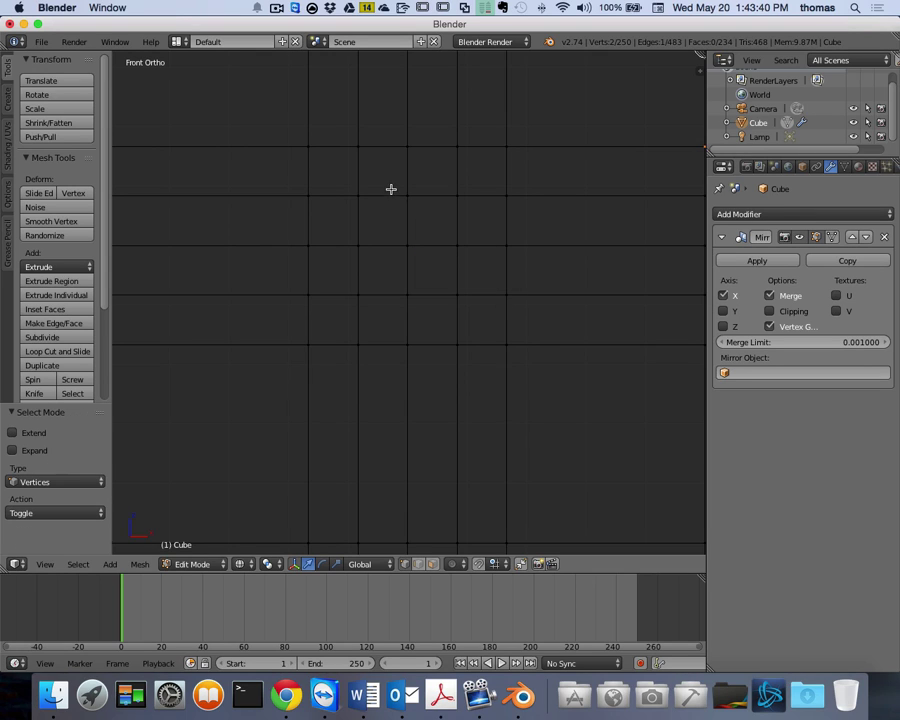
ctrl+click(308, 147)
ctrl+click(504, 148)
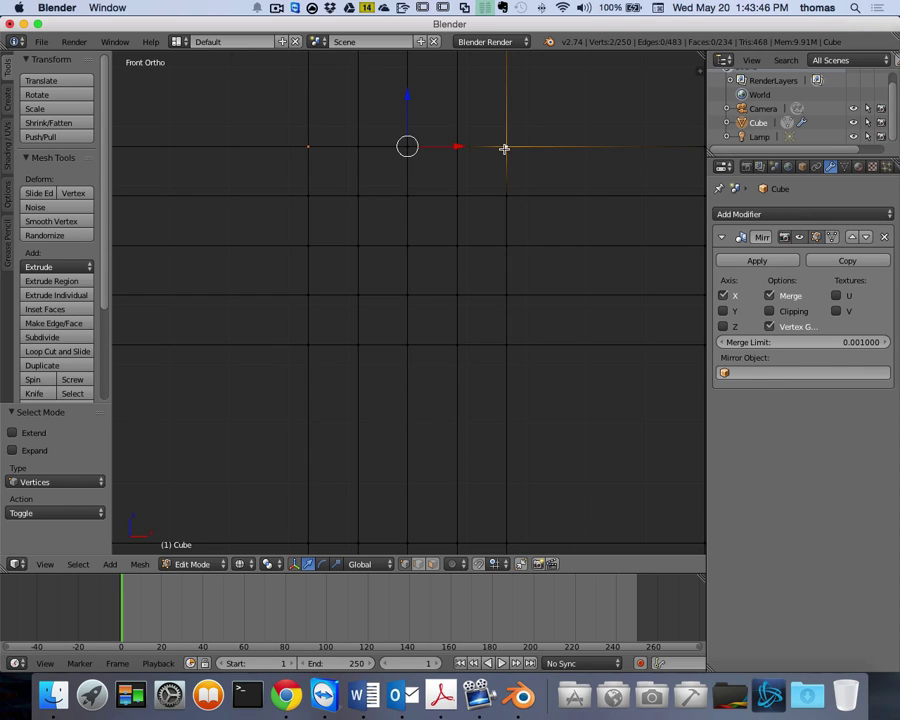
ctrl+click(507, 344)
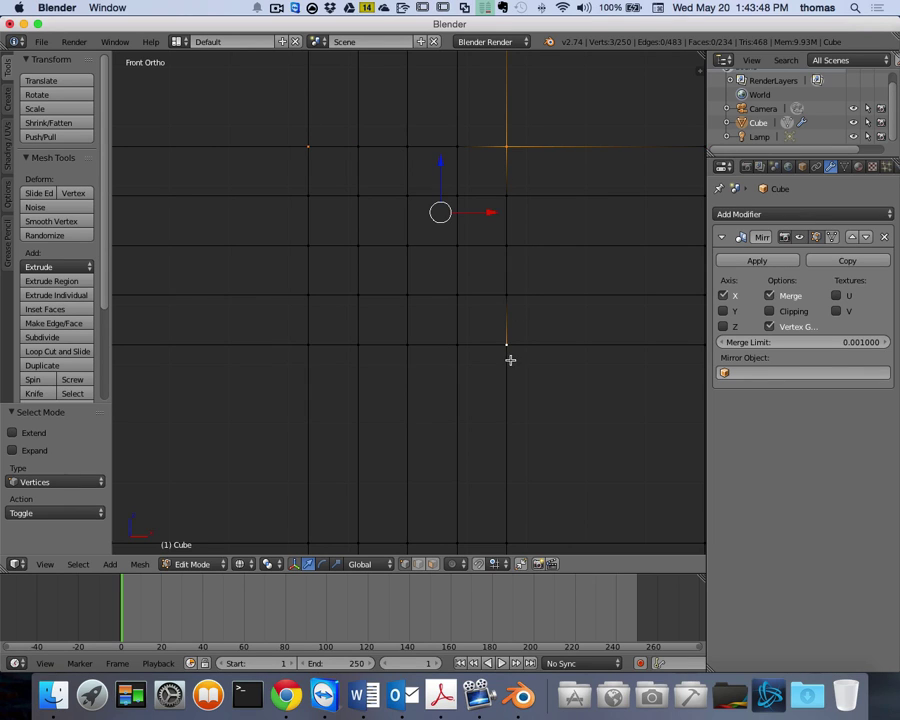
ctrl+click(308, 345)
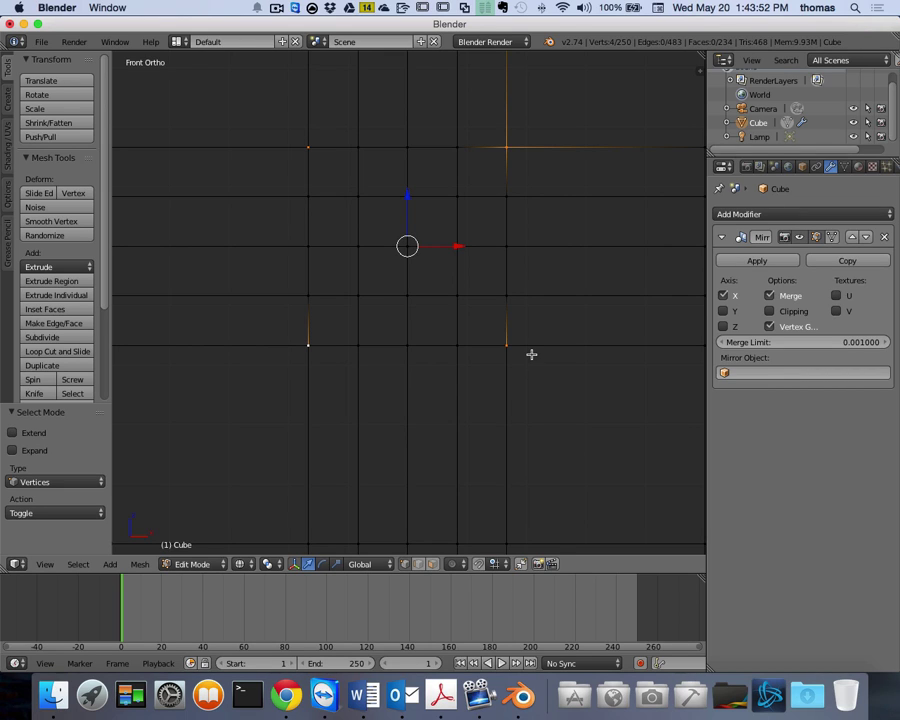
key(a)
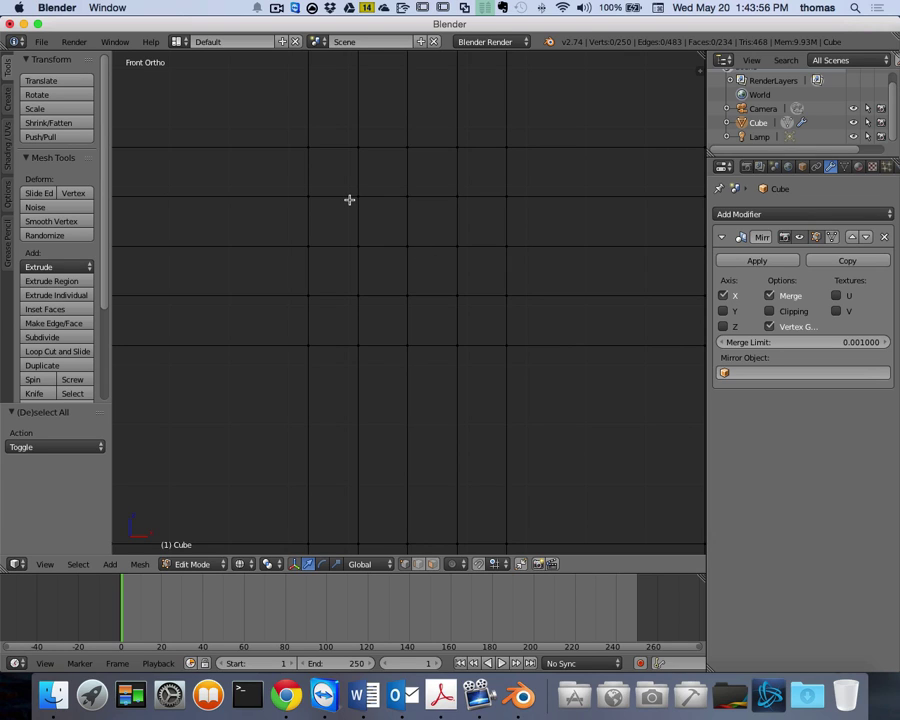
right_click(307, 147)
shift+right_click(508, 147)
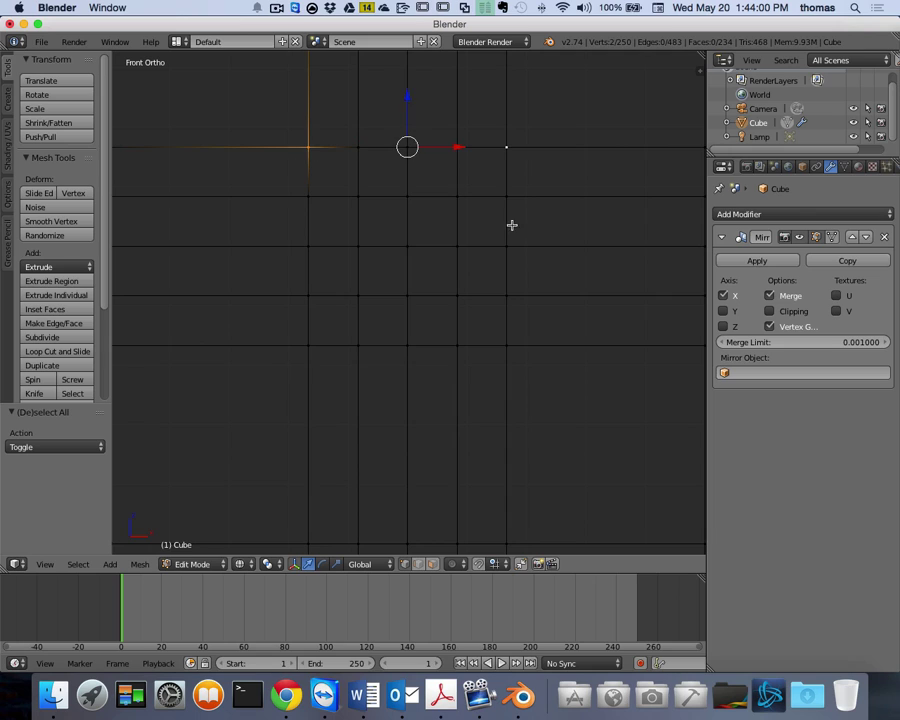
shift+right_click(507, 345)
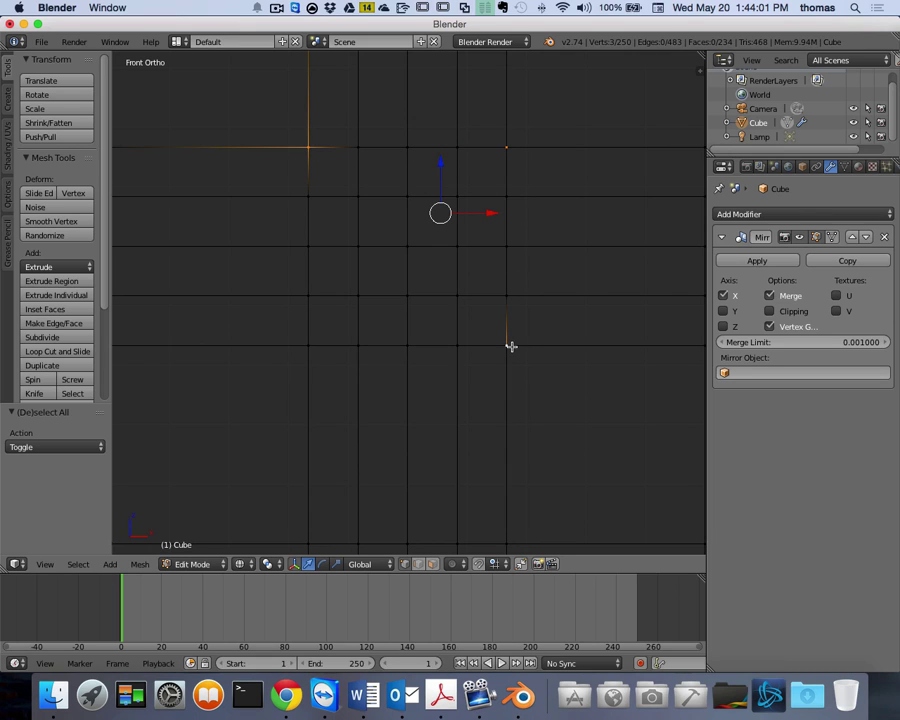
shift+right_click(309, 345)
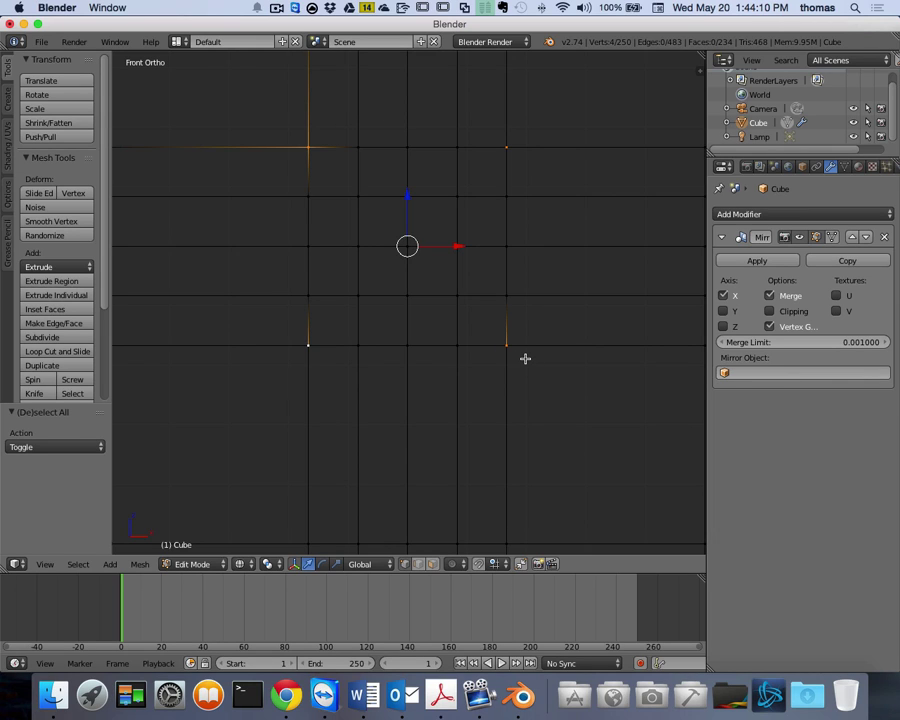
key(s)
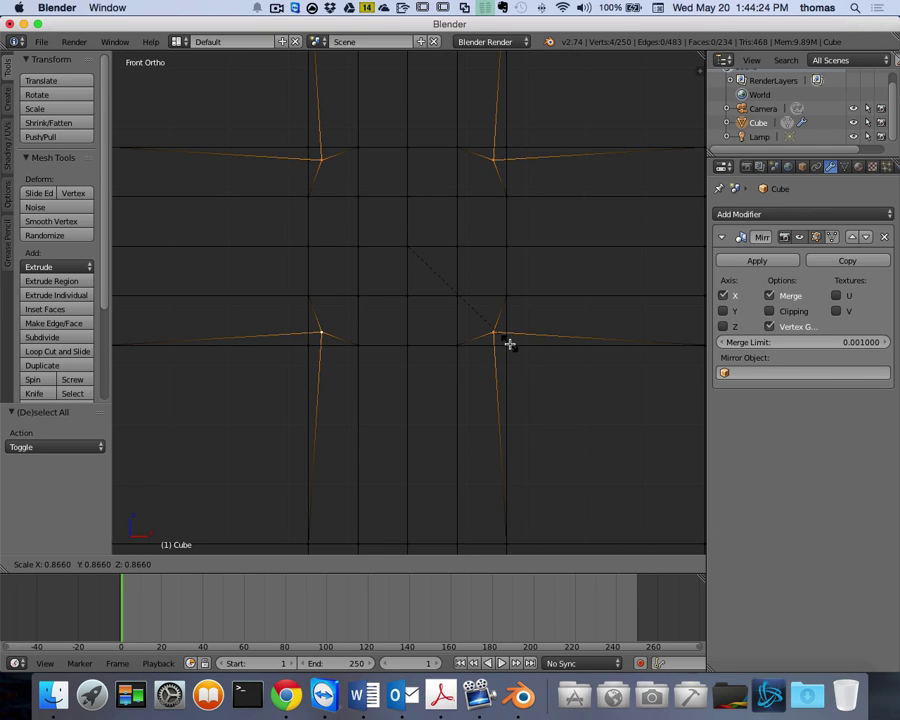
click(512, 342)
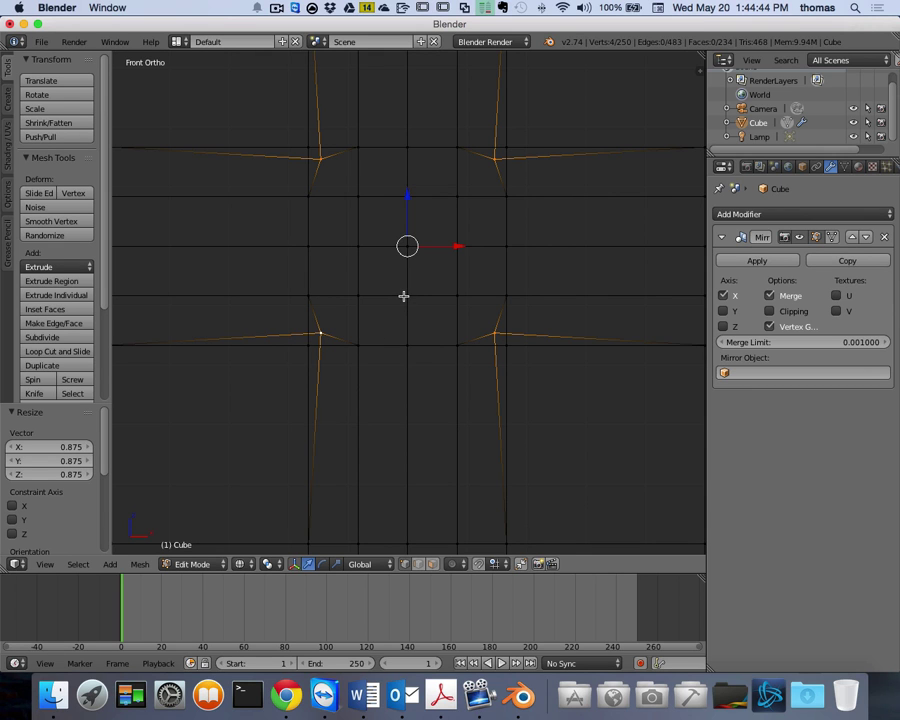
- Inspect the scaled vertices from an angle, then undo the 0.875 scaling
key(KP_8)
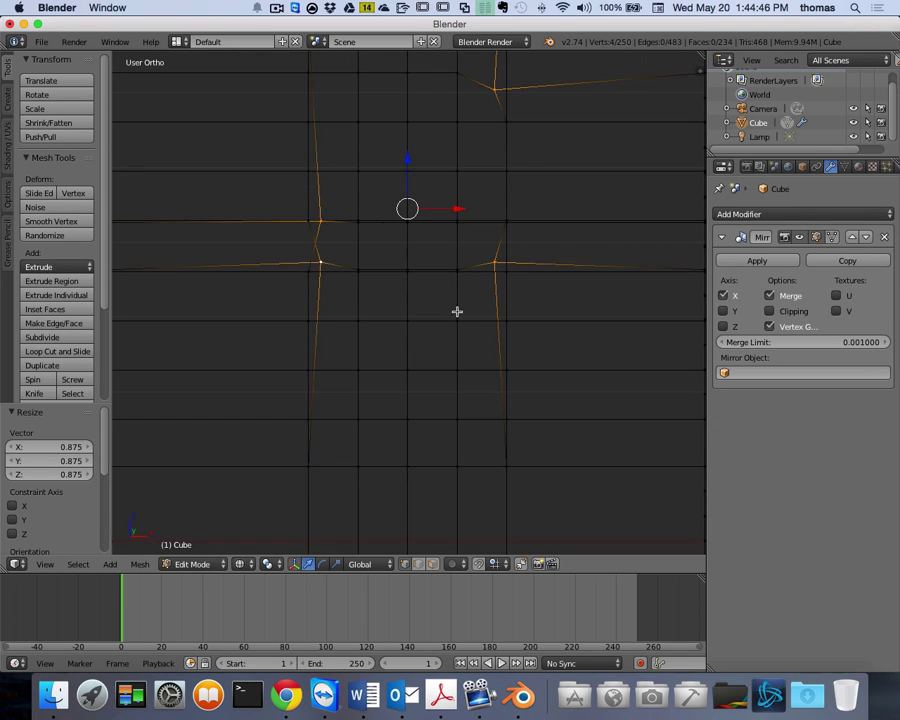
scroll(538, 313, left, 10)
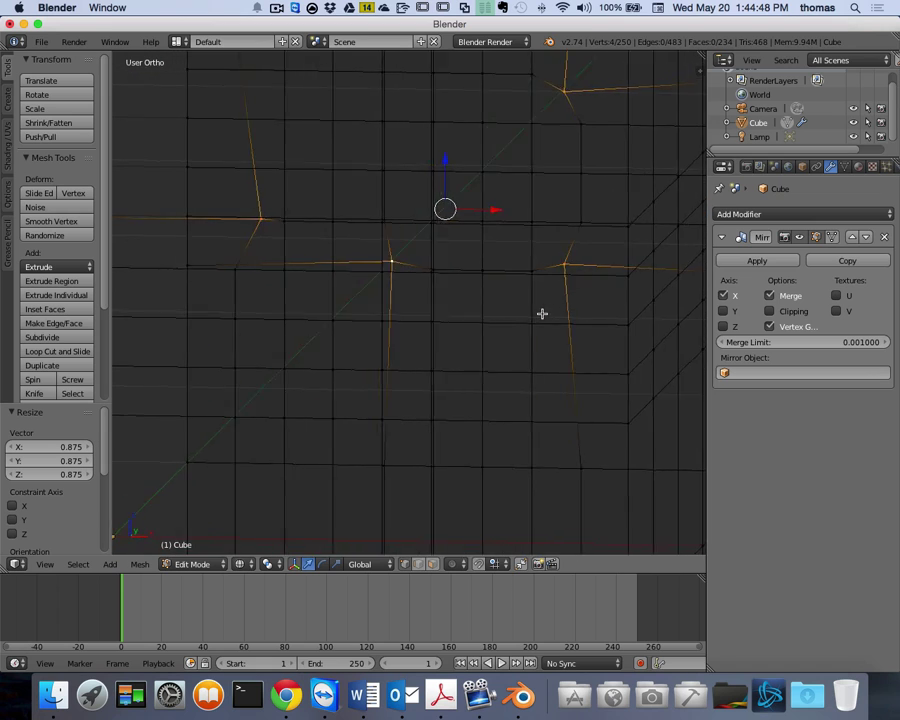
scroll(542, 313, left, 10)
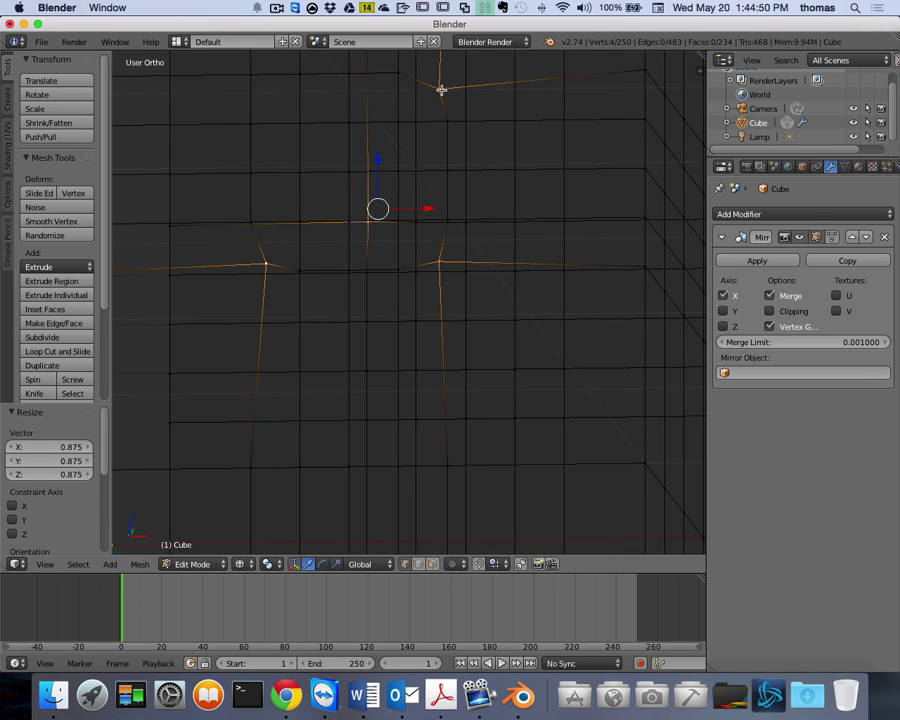
scroll(452, 104, left, 8)
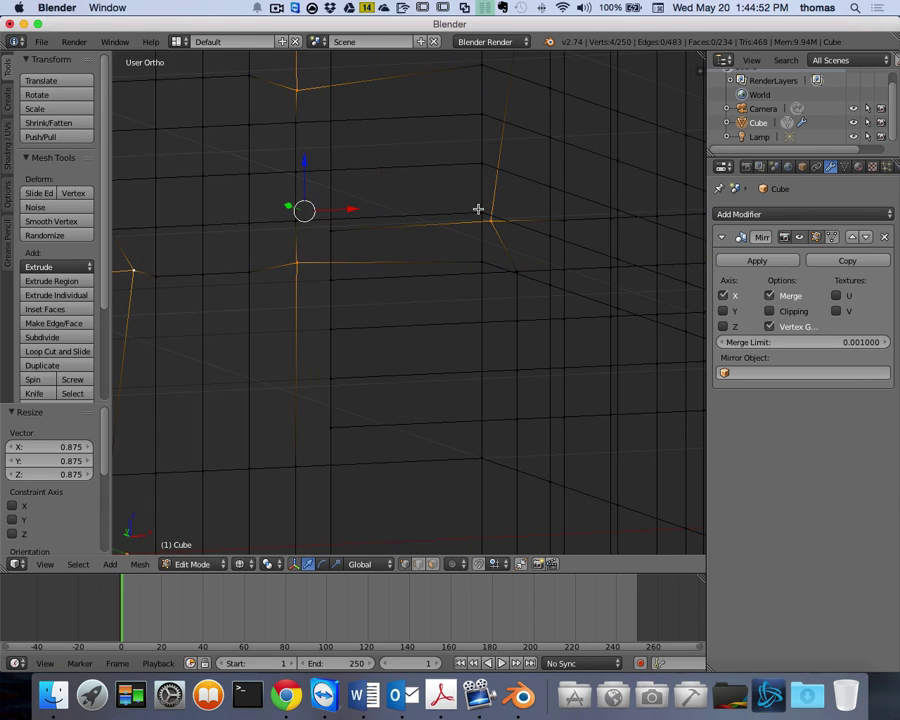
scroll(490, 226, left, 8)
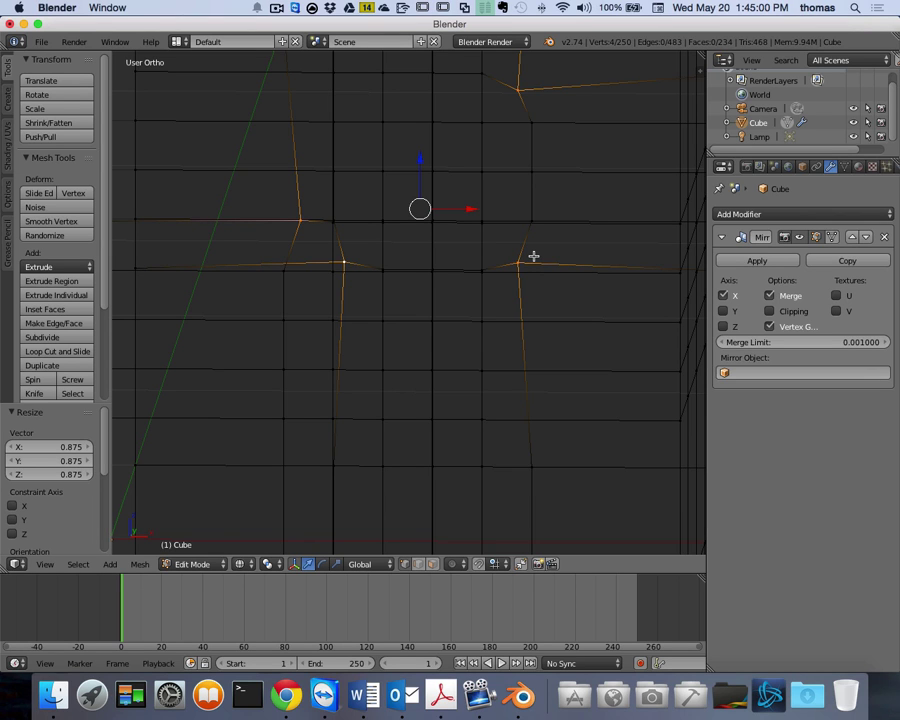
scroll(544, 229, up, 3)
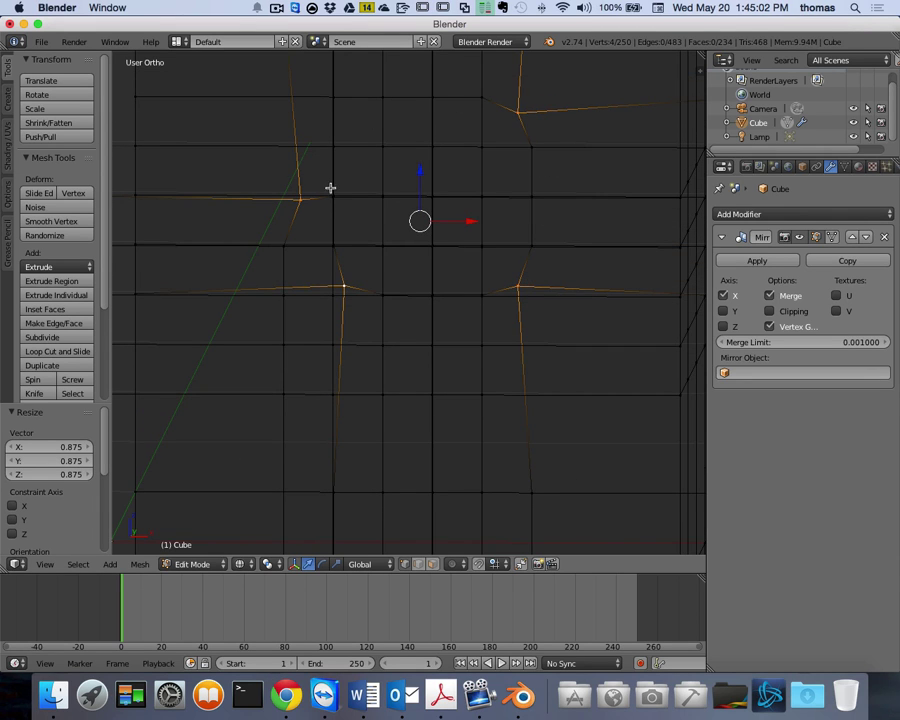
scroll(345, 192, right, 8)
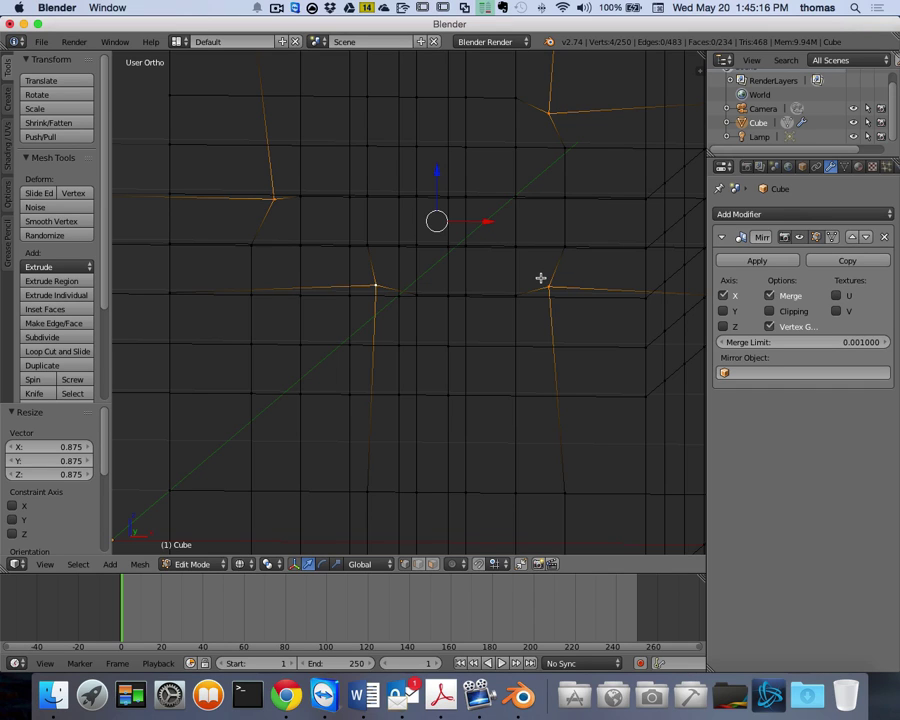
key(ctrl+z)
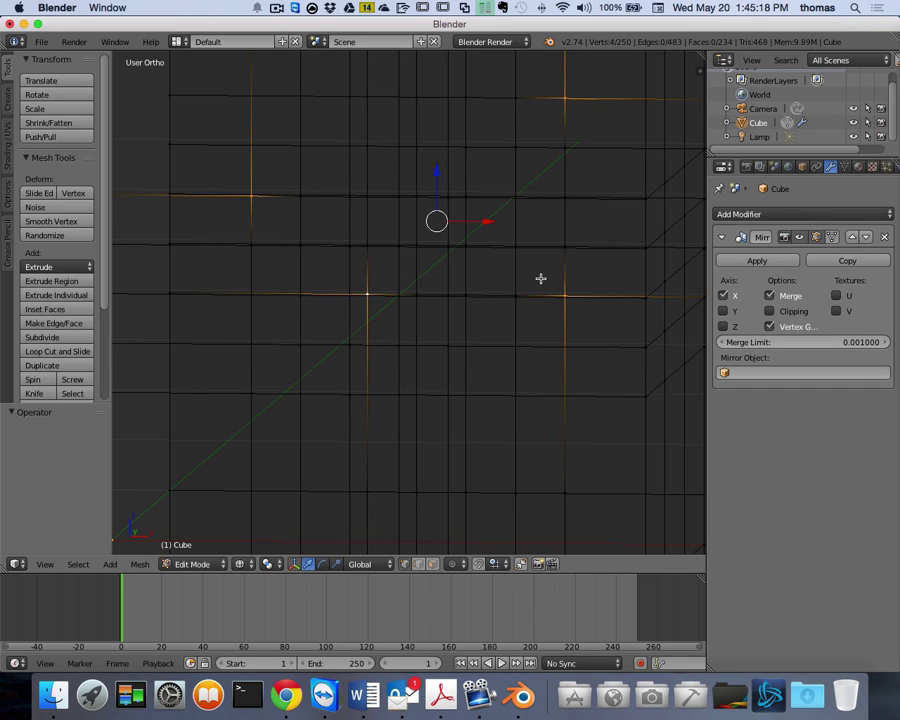
- Deselect all and view the mesh from the front in solid shading
key(a)
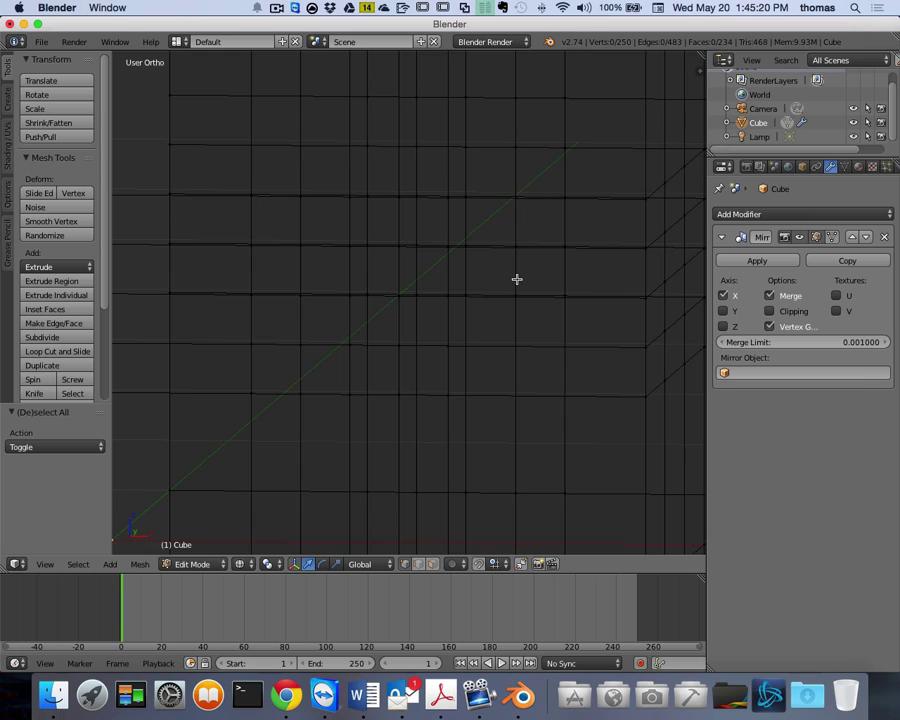
key(KP_1)
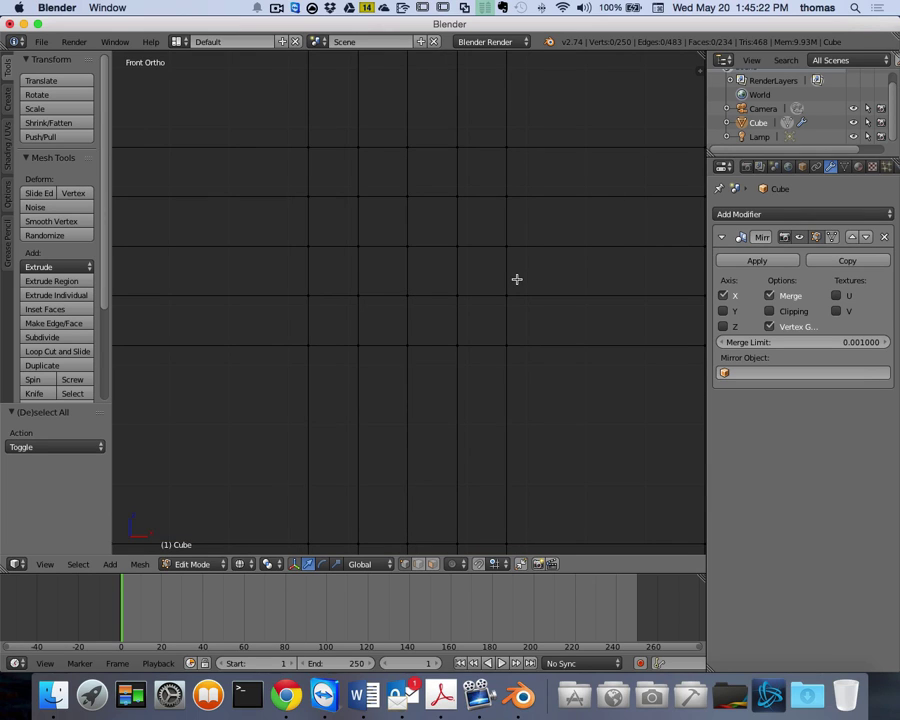
key(z)
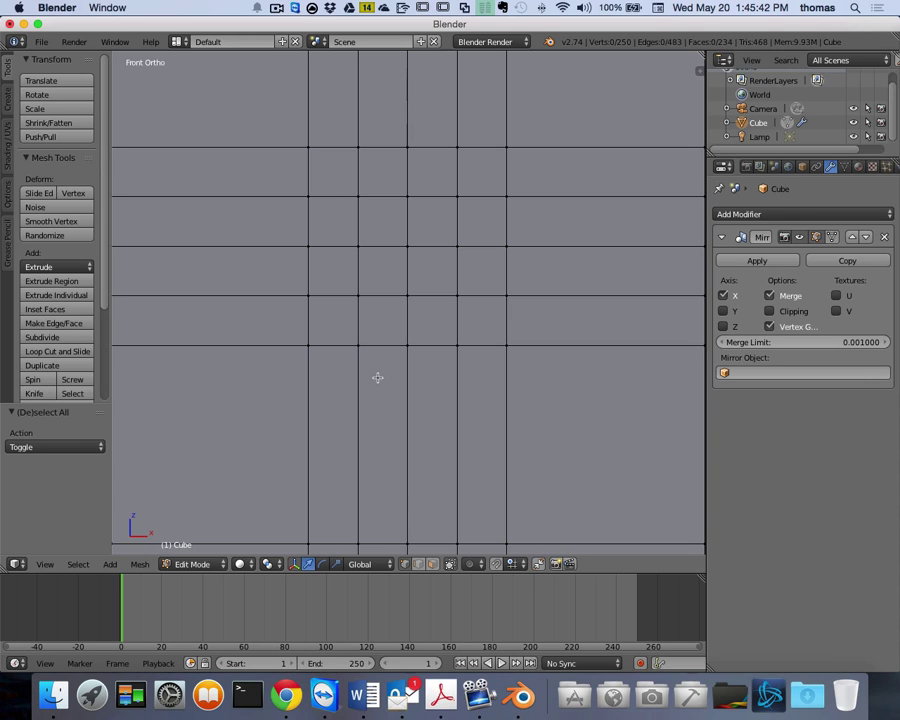
- Enable proportional editing, select the four centre vertices and scale them toward about 0.49
click(476, 566)
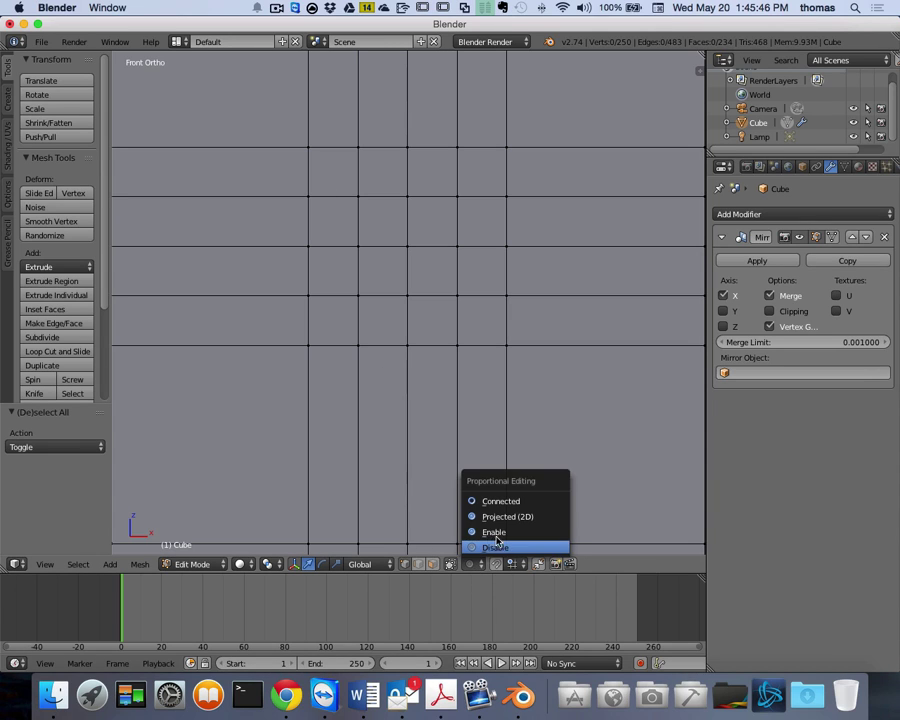
click(497, 532)
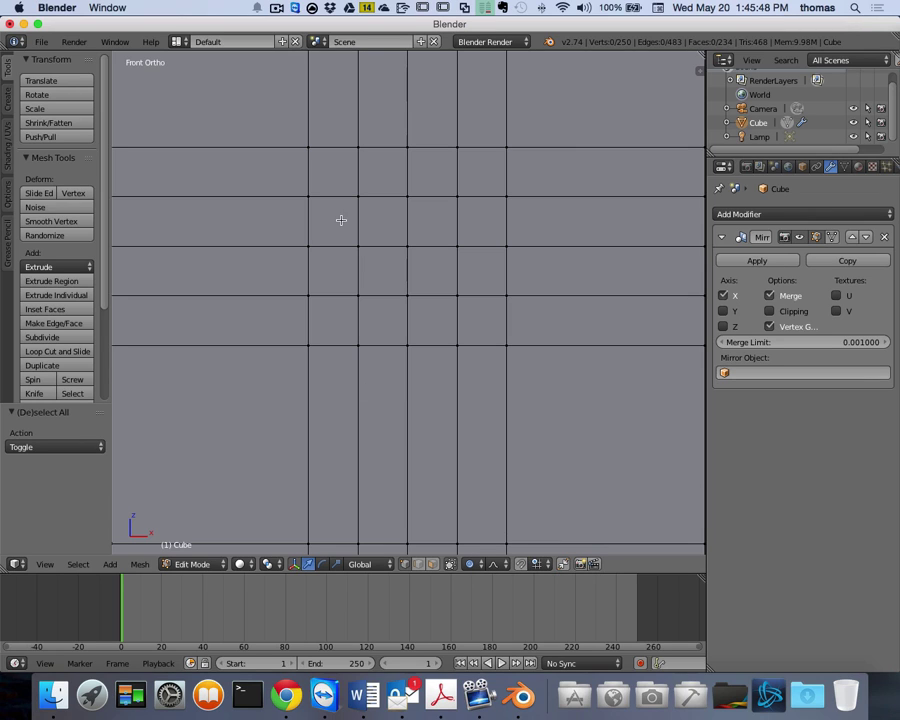
right_click(308, 147)
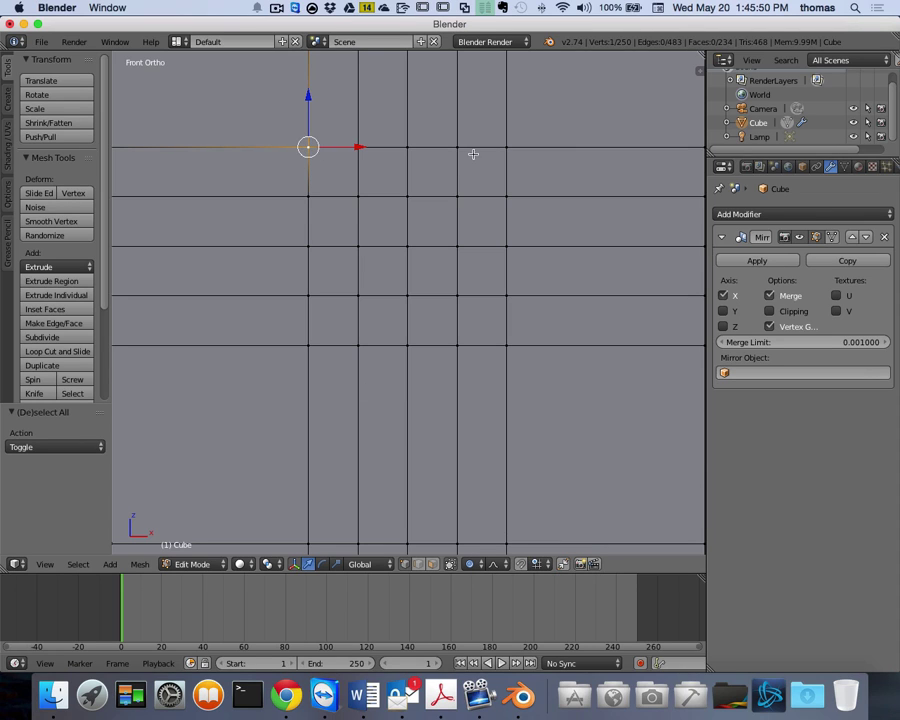
shift+right_click(503, 147)
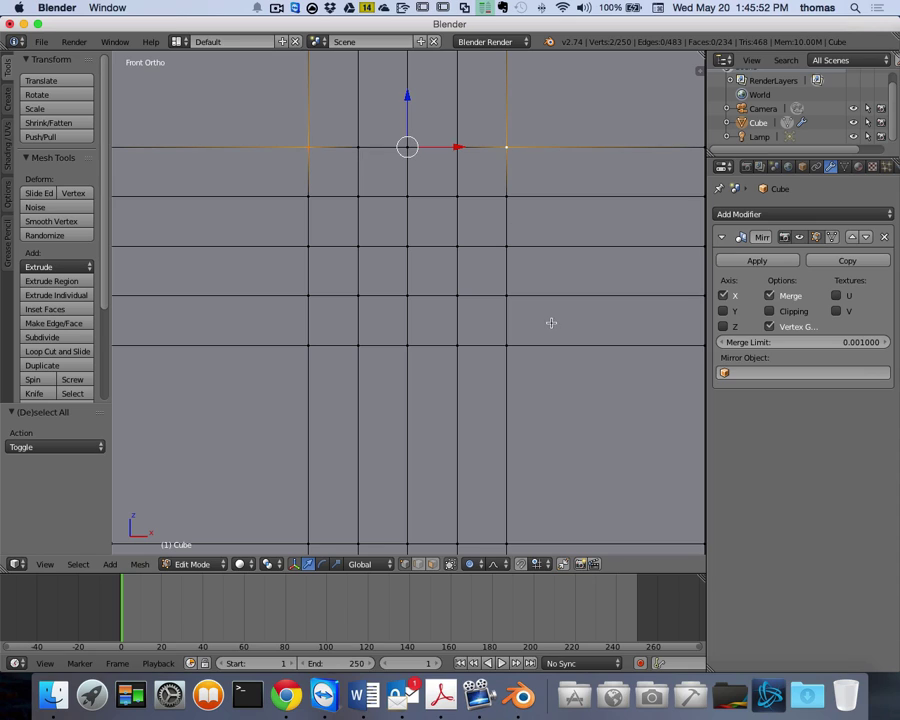
shift+right_click(503, 350)
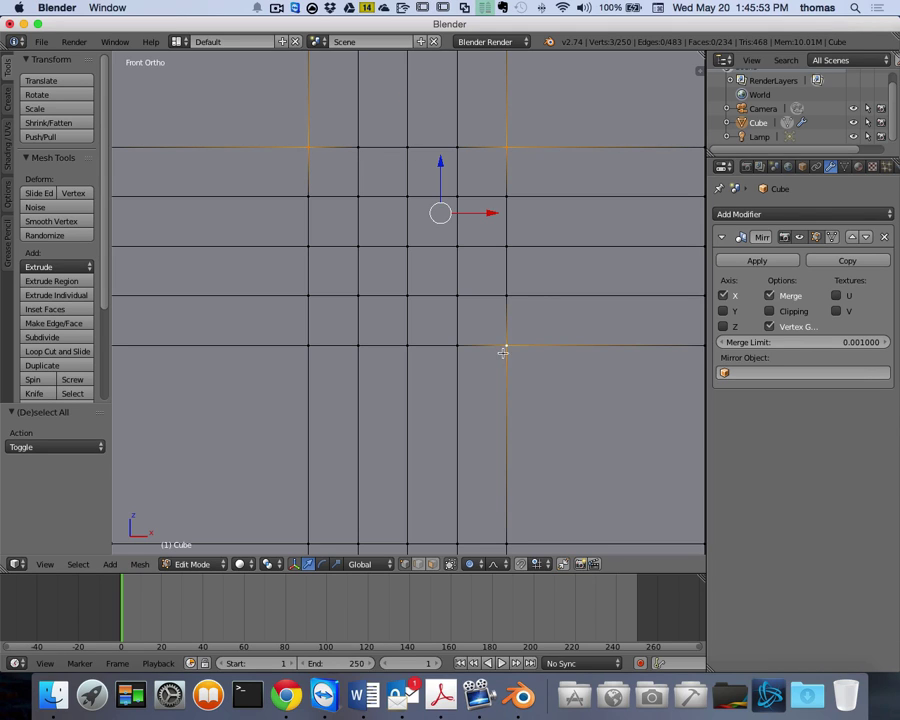
shift+right_click(309, 347)
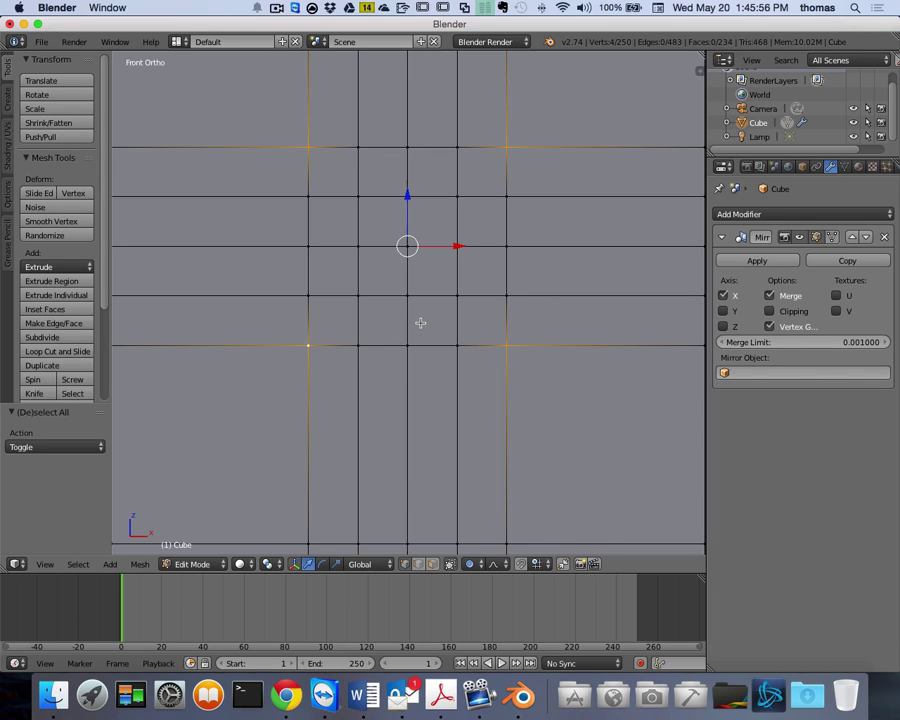
key(s)
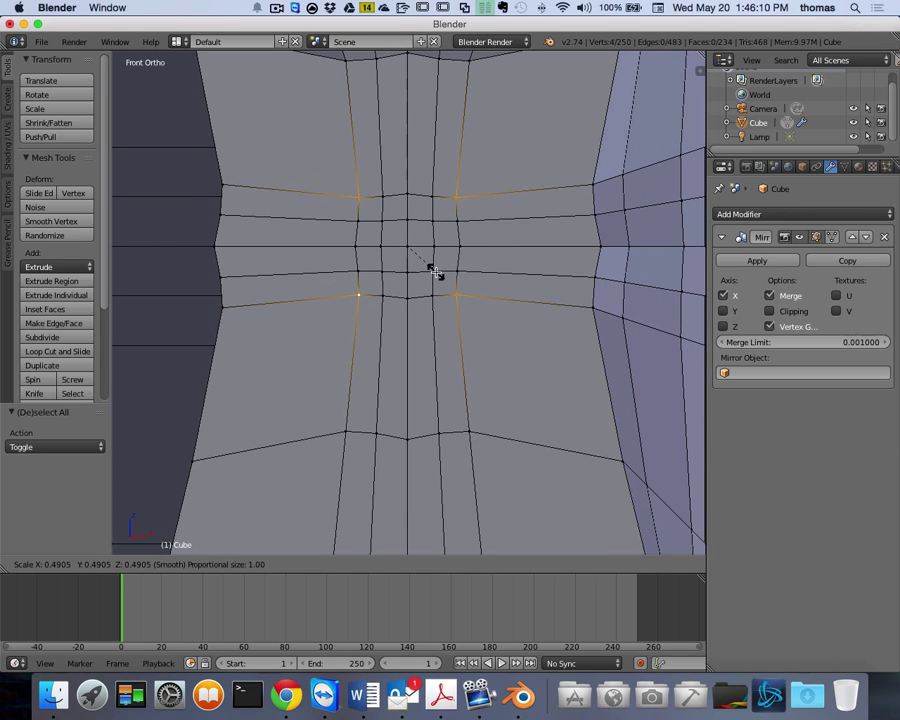
- Redo the scale with proportional falloff tightened to 0.27, shrinking the centre vertices to 0.727
key(Escape)
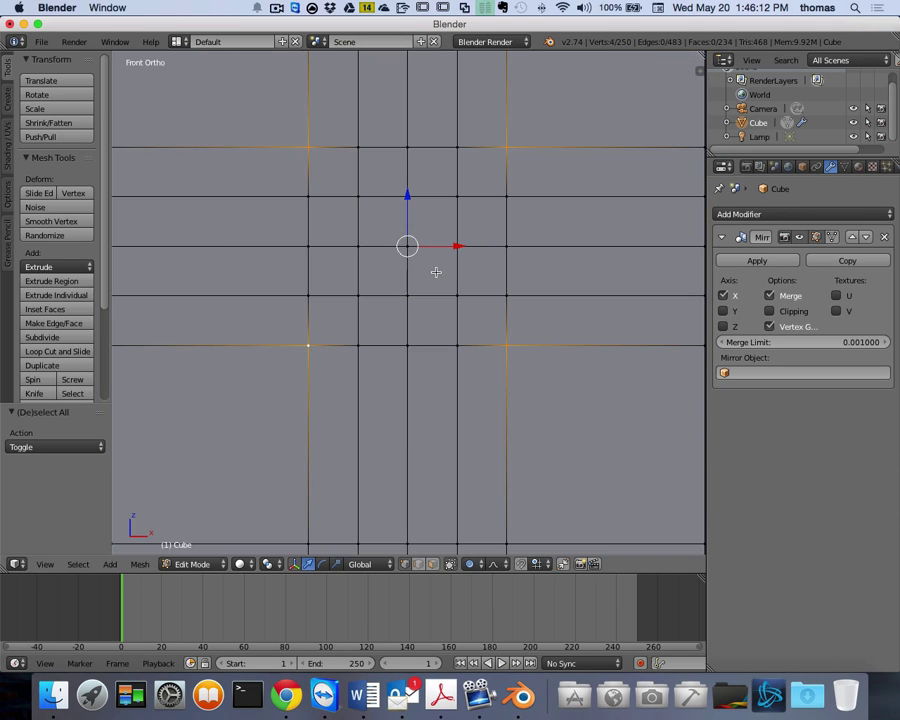
scroll(458, 290, down, 6)
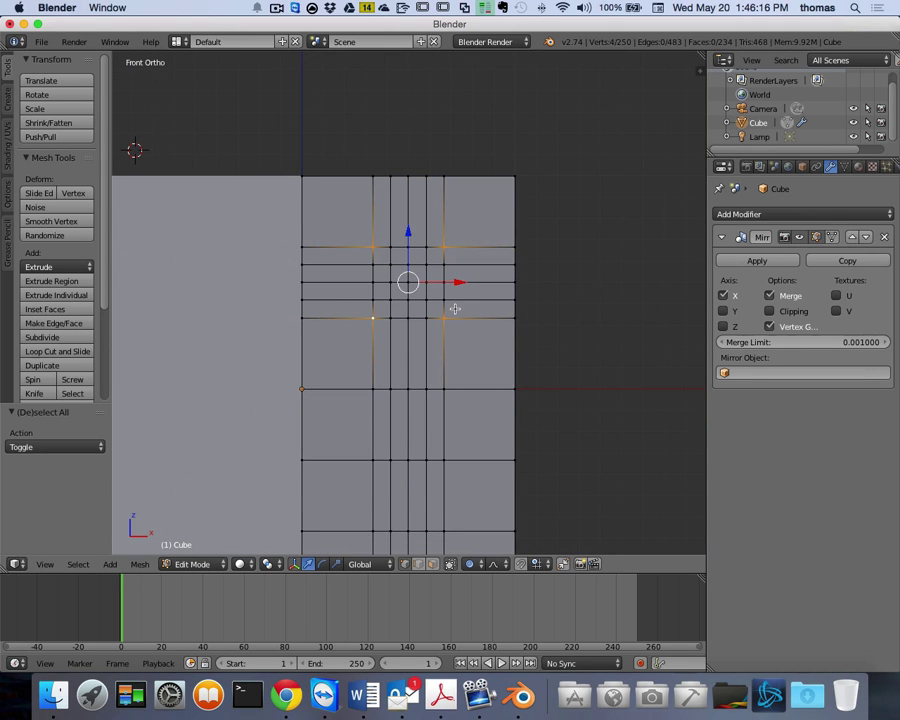
key(s)
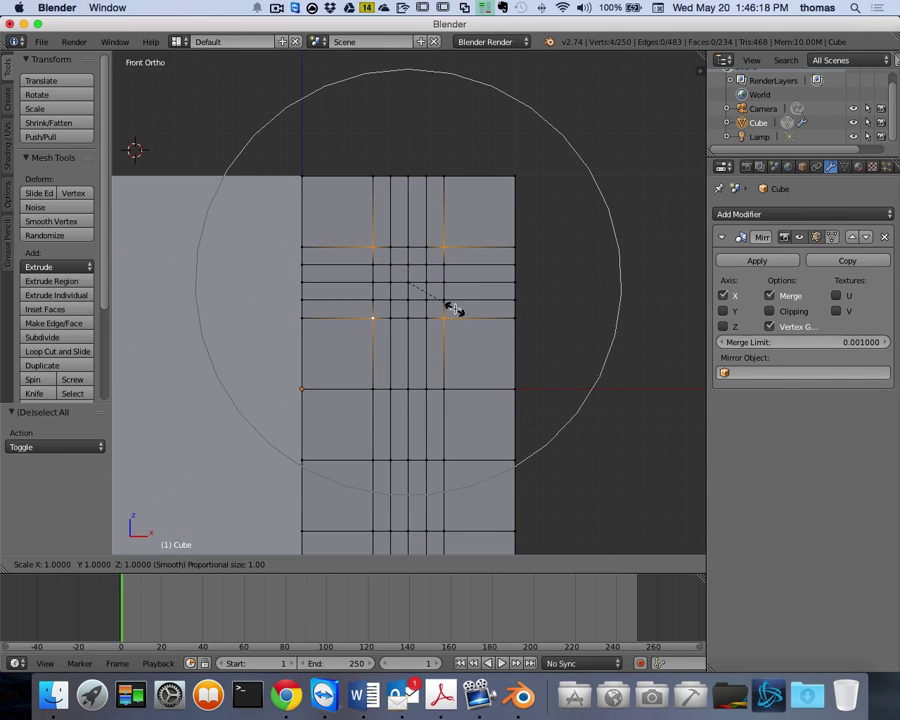
scroll(453, 309, up, 7)
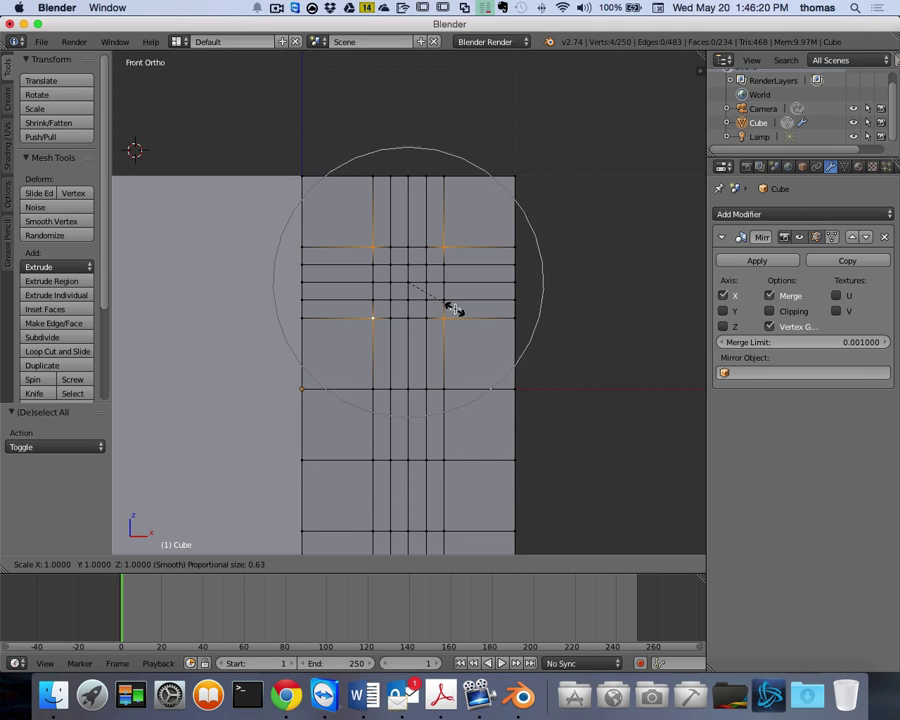
scroll(453, 309, up, 1)
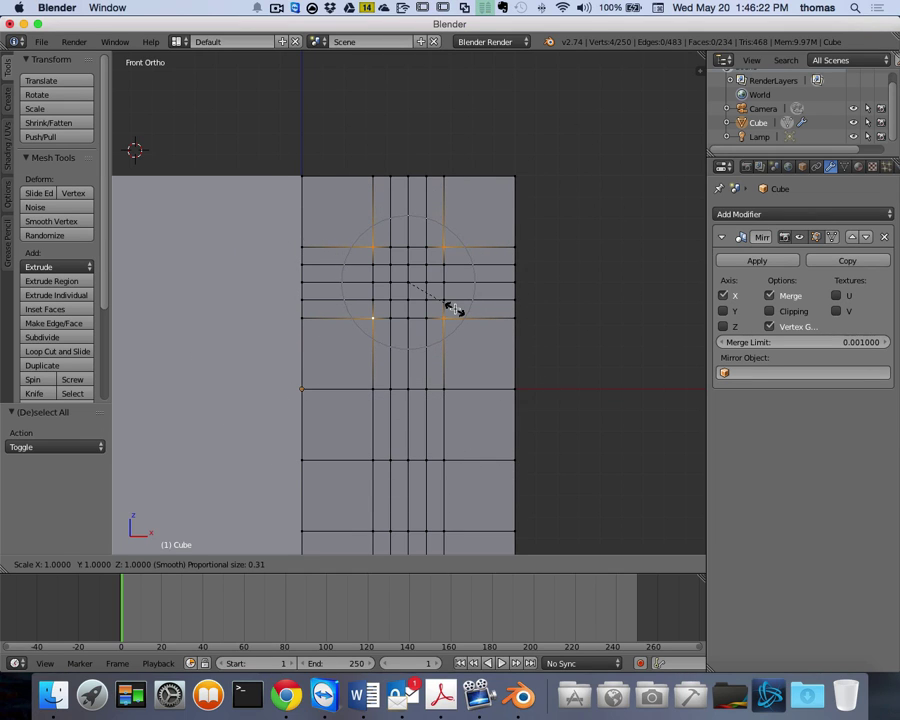
scroll(453, 309, up, 1)
click(453, 309)
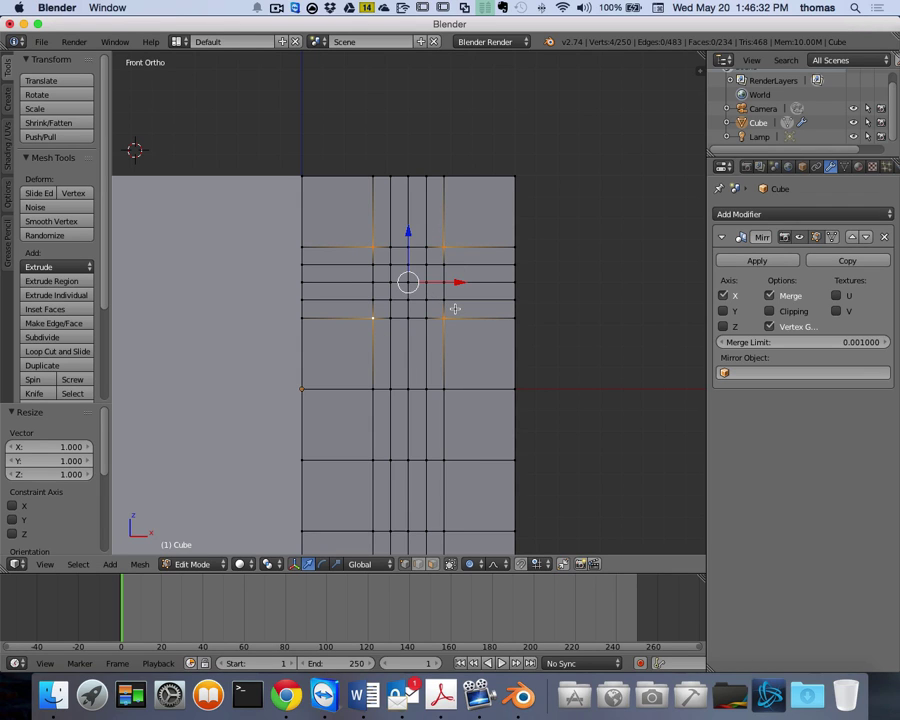
key(s)
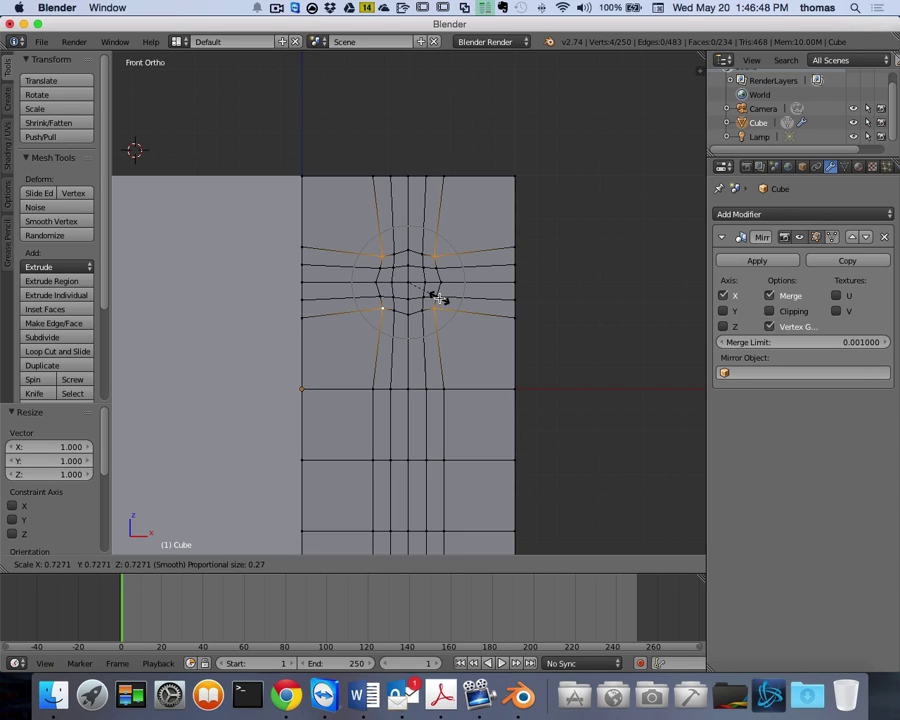
click(438, 297)
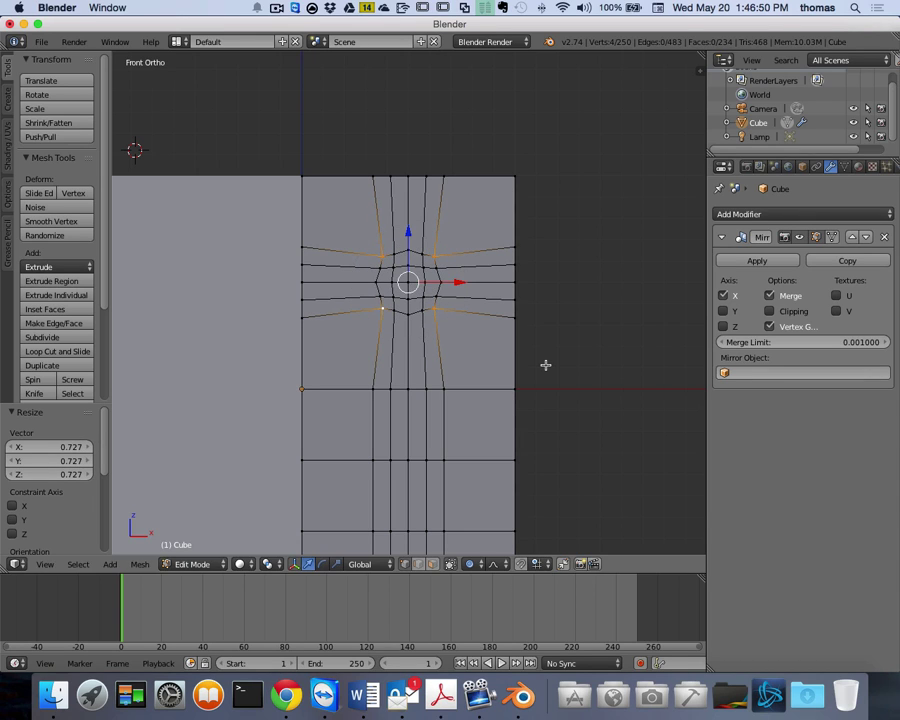
scroll(545, 365, right, 5)
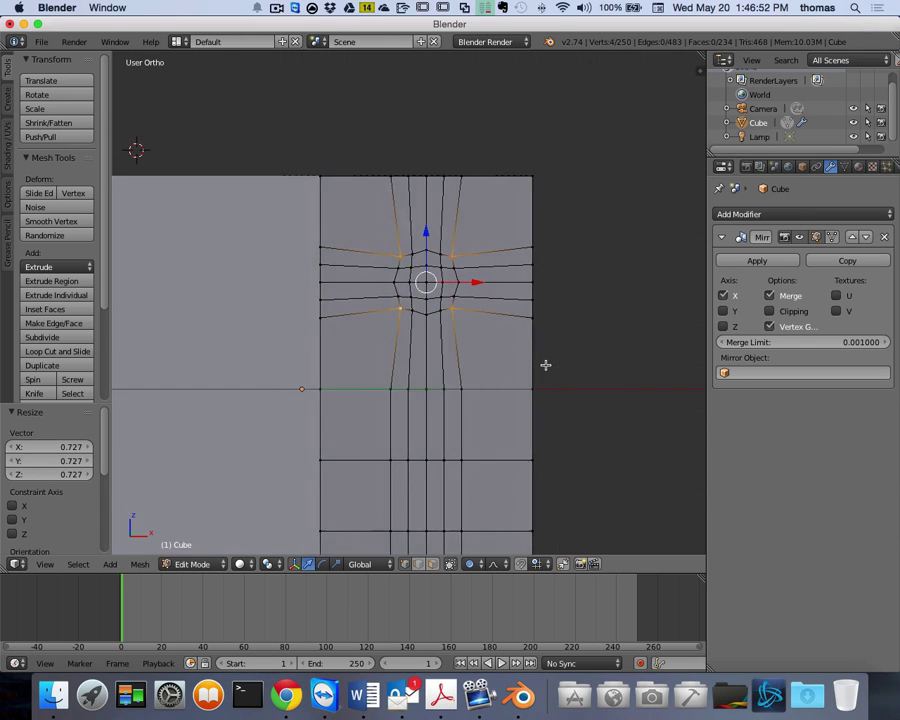
scroll(545, 365, left, 5)
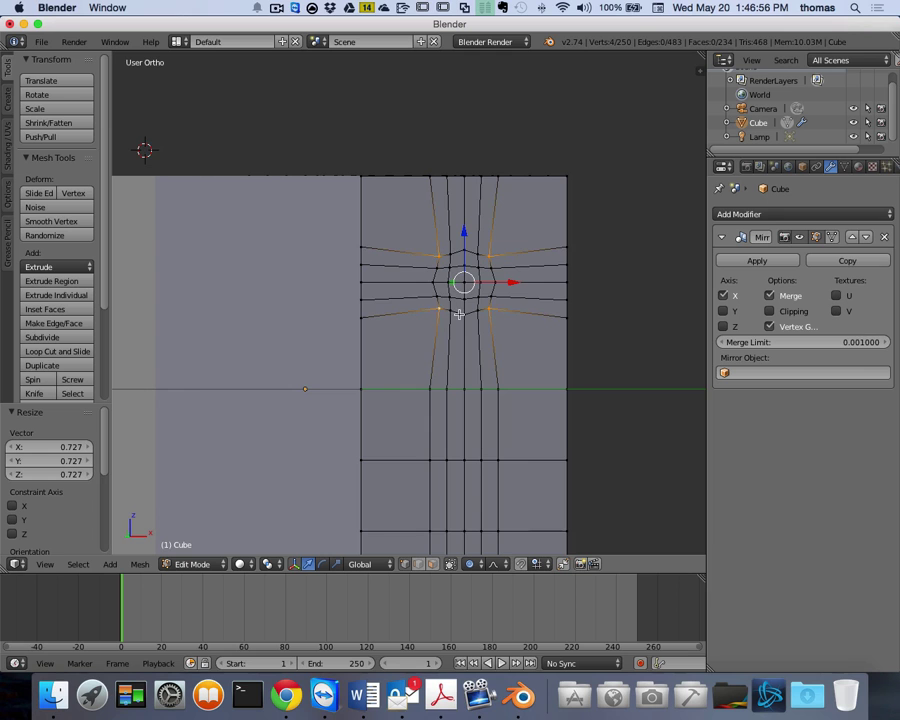
scroll(328, 313, right, 3)
scroll(328, 313, right, 5)
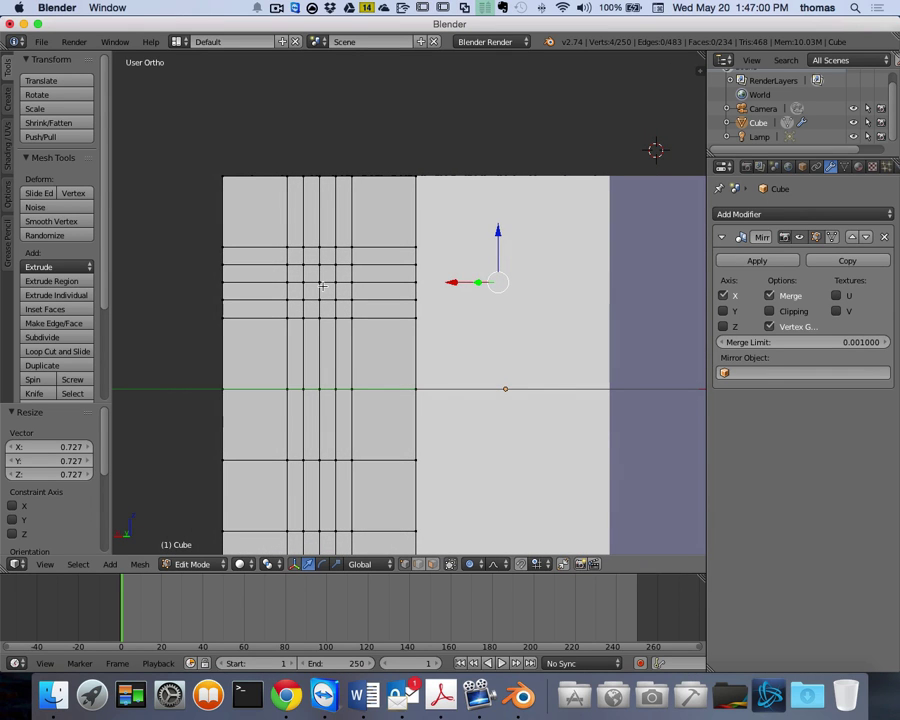
scroll(328, 290, right, 4)
scroll(323, 286, right, 5)
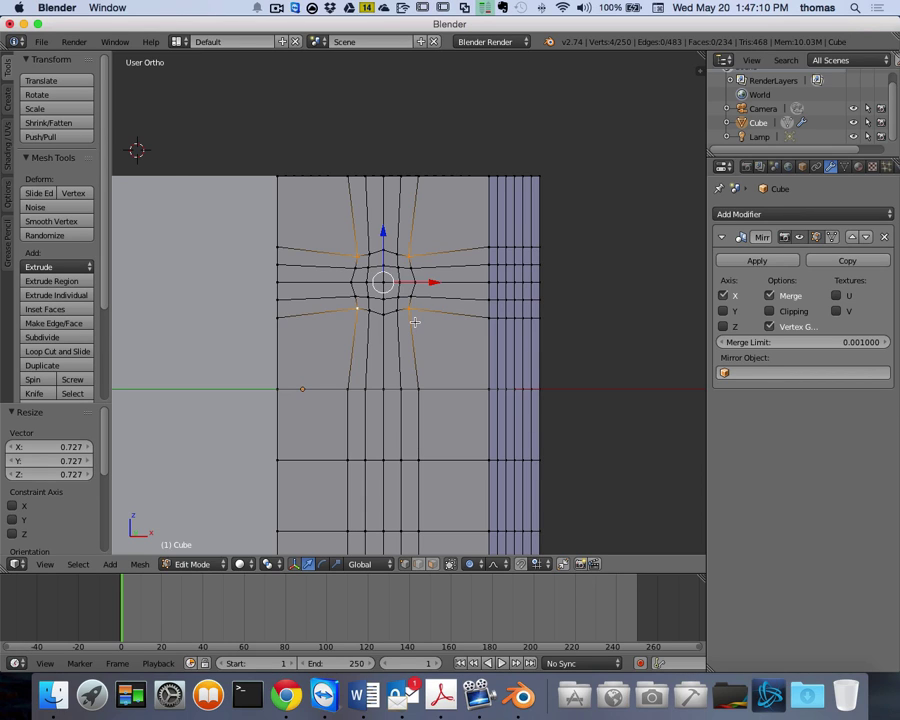
key(KP_1)
scroll(414, 321, up, 3)
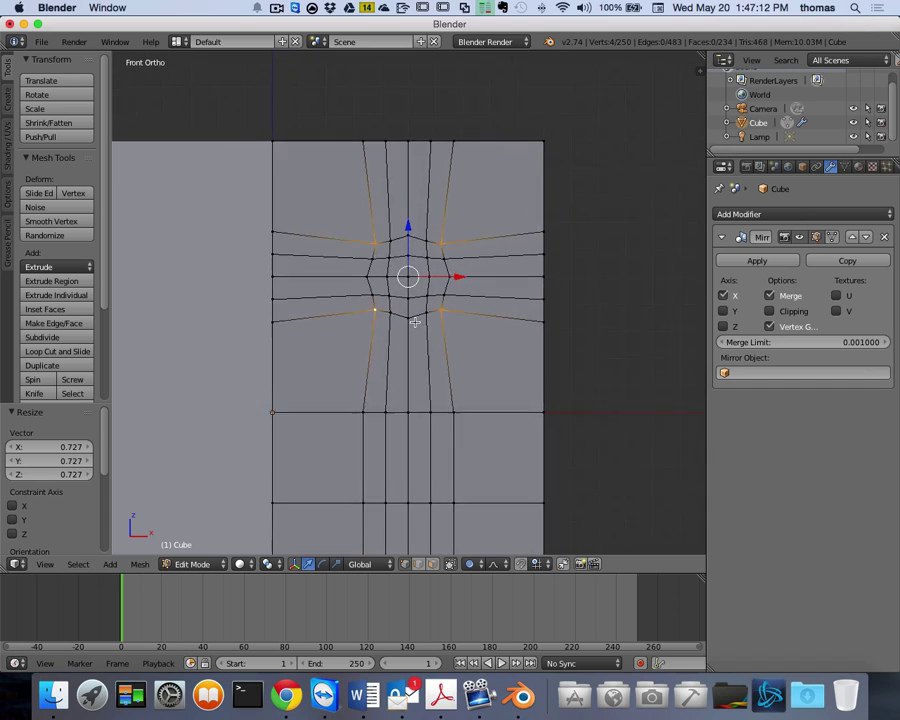
scroll(445, 308, up, 1)
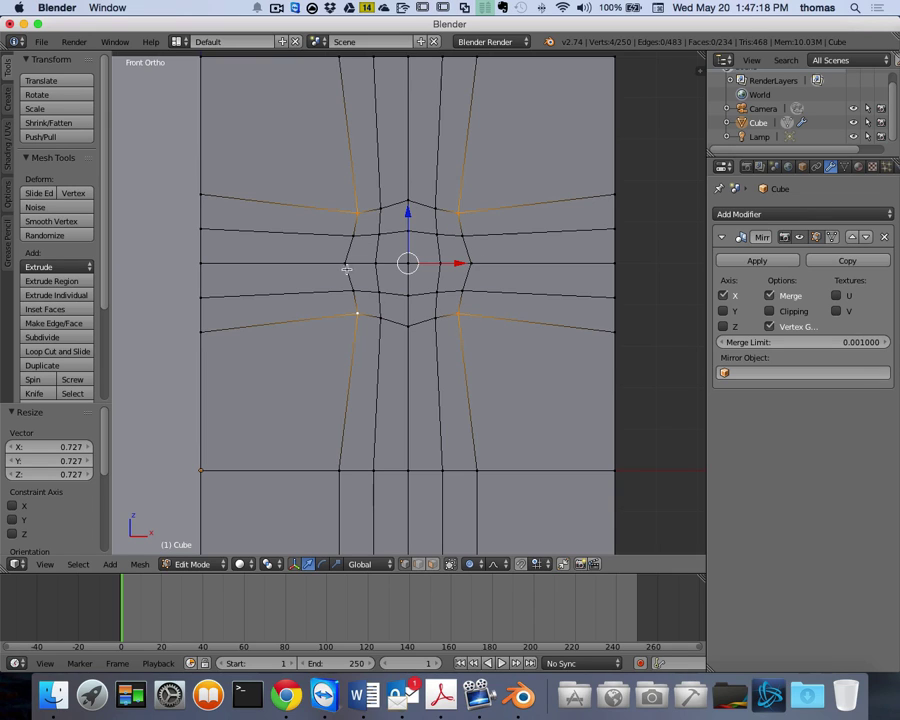
- Try edge selection near the centre, then deselect and undo back to the four-vertex selection
key(ctrl+Tab)
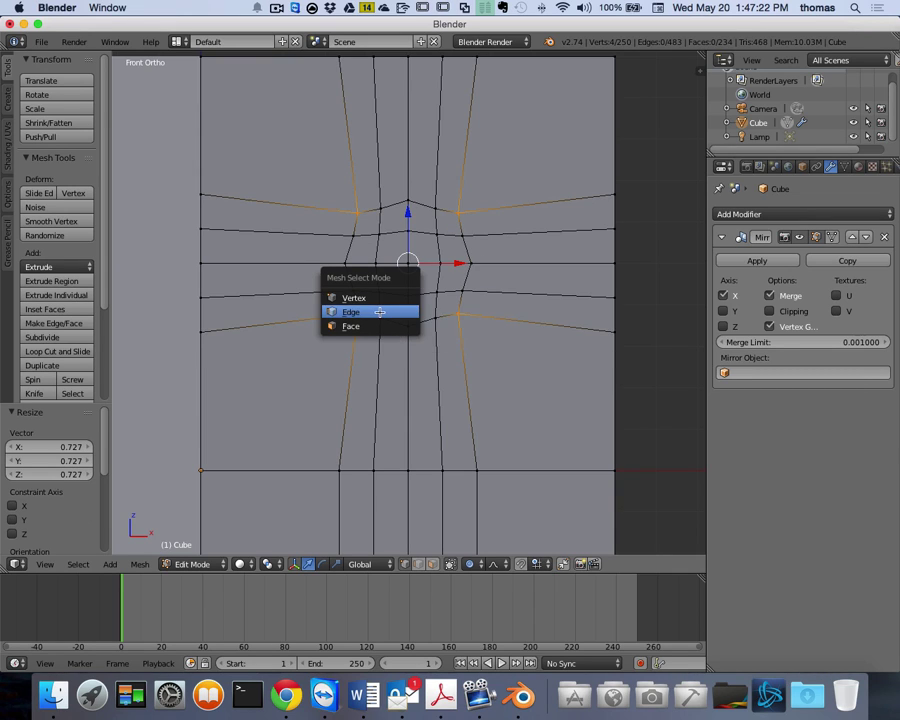
click(382, 312)
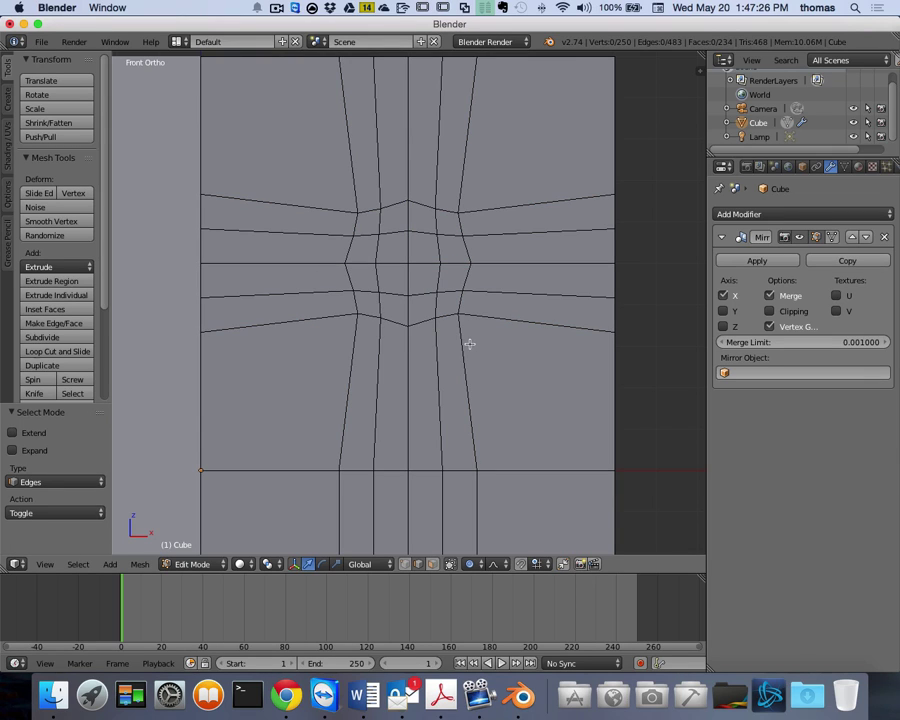
right_click(422, 320)
middle_drag(422, 320, 421, 322)
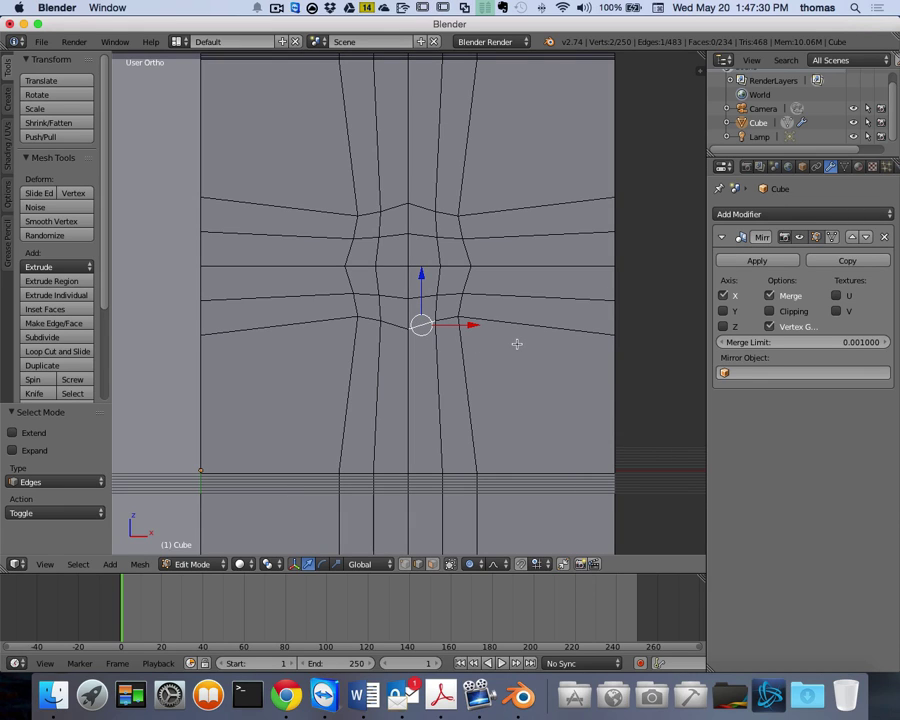
key(a)
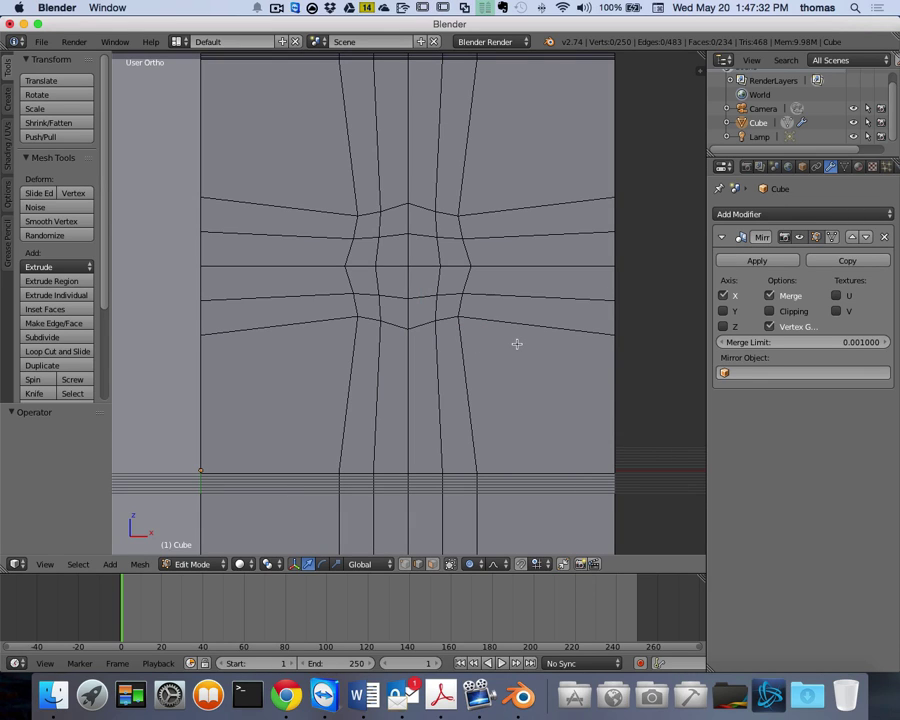
key(ctrl+z)
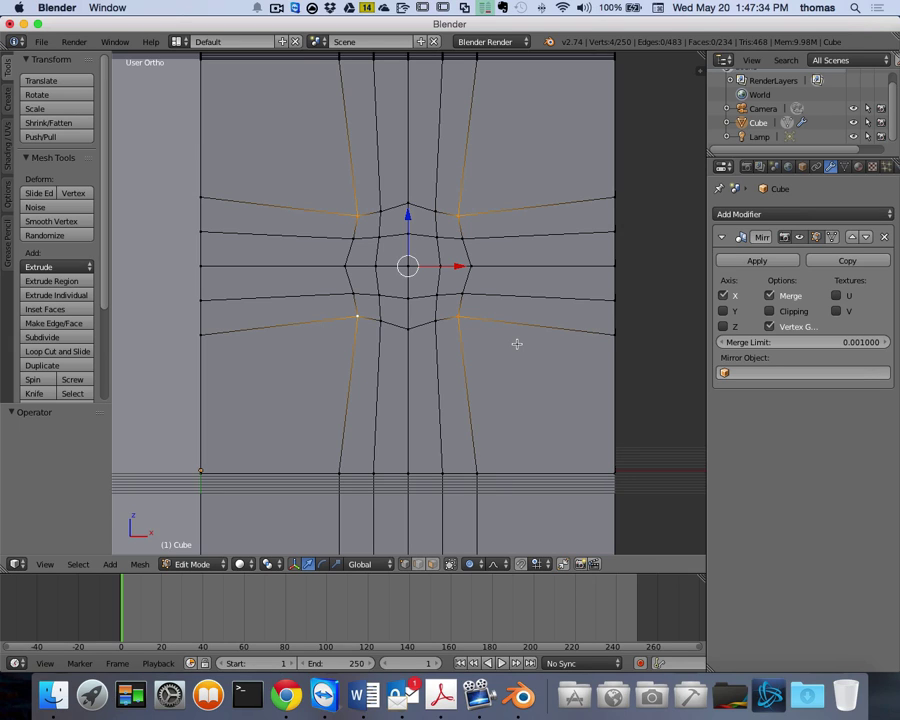
- In front view, switch to edge select mode and select the central opening's bottom edge
key(KP_1)
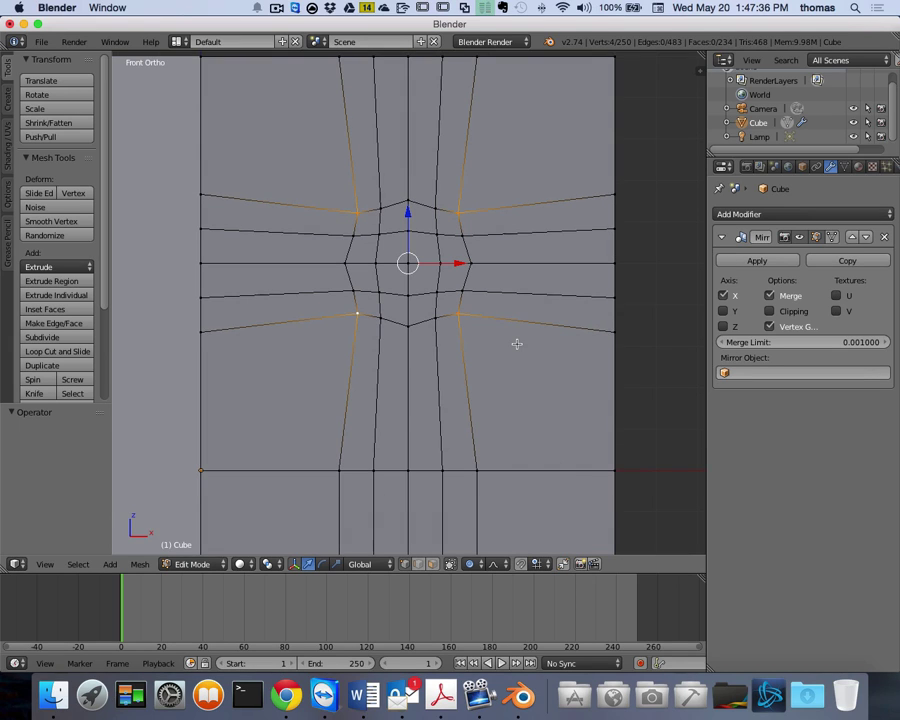
key(ctrl+Tab)
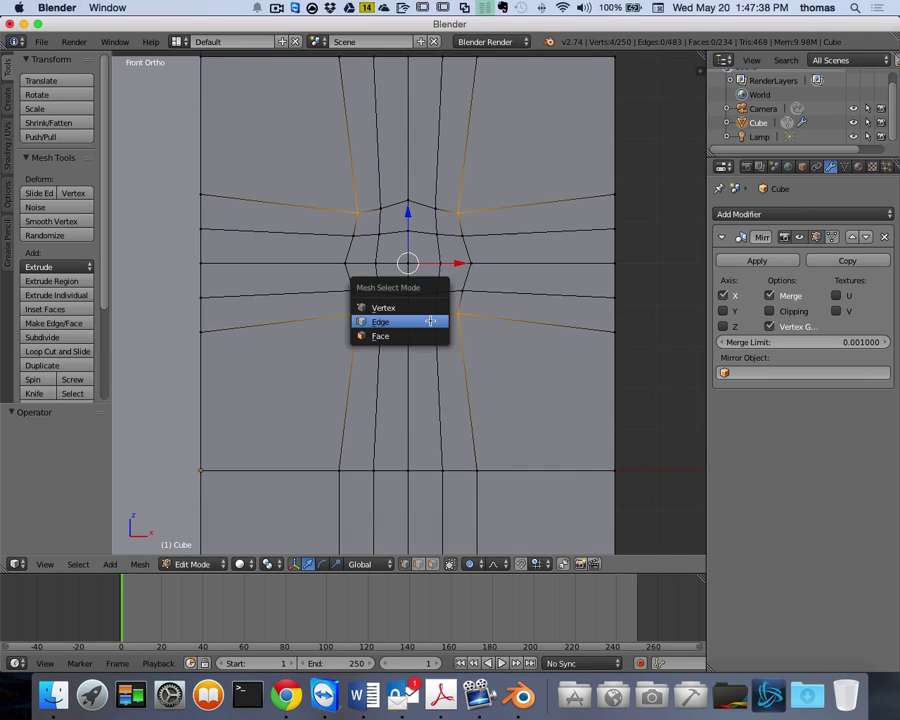
click(426, 318)
right_click(424, 320)
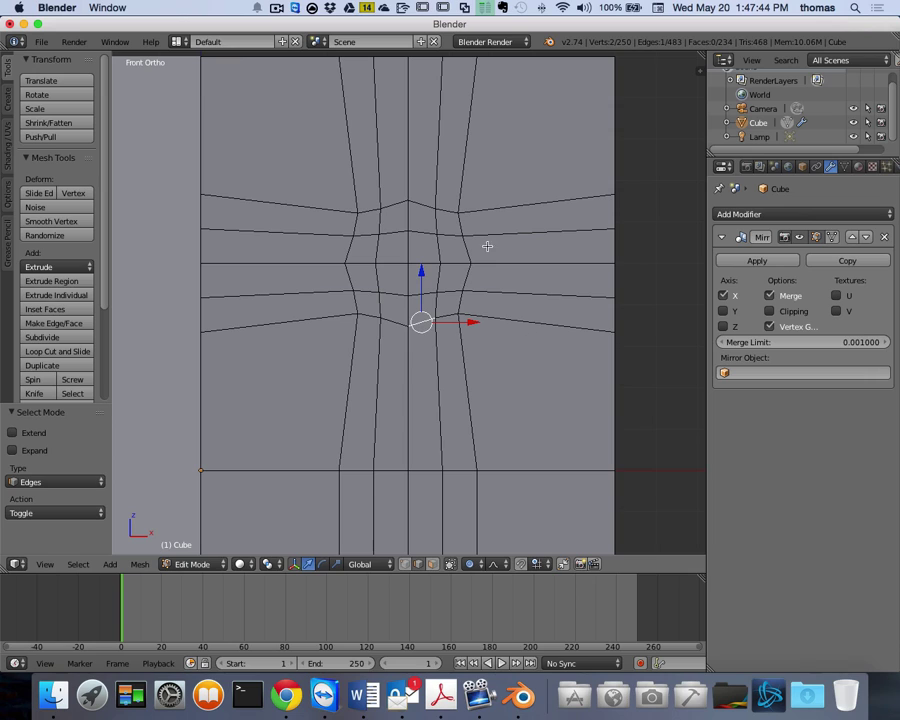
- Add the remaining octagon edges up the left side, across the top and down the right, closing the loop
shift+right_click(376, 312)
shift+right_click(366, 314)
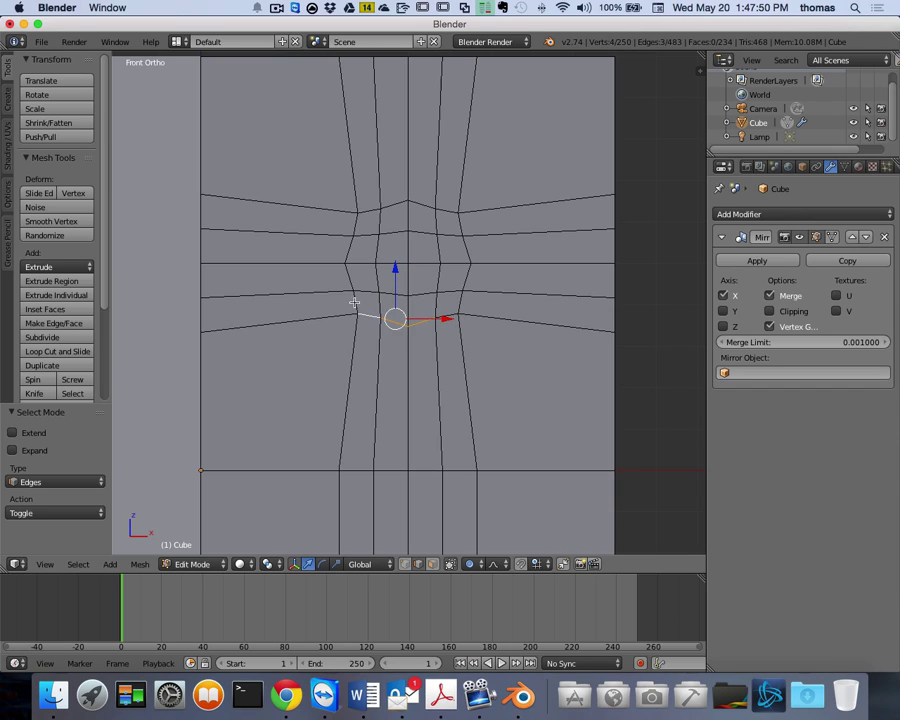
shift+right_click(353, 298)
shift+right_click(350, 272)
shift+right_click(354, 242)
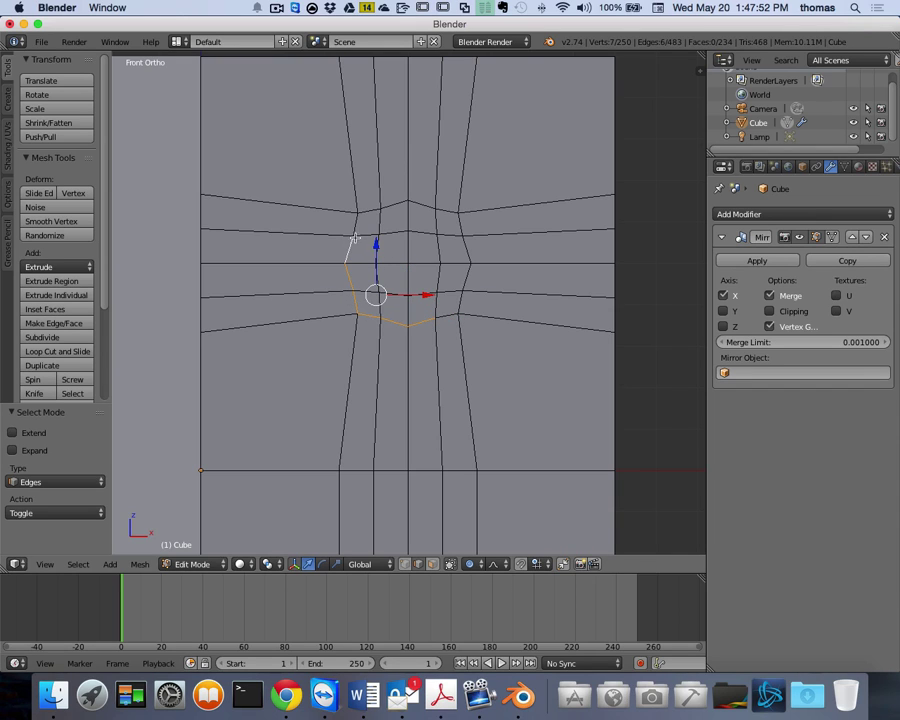
shift+right_click(359, 220)
shift+right_click(380, 210)
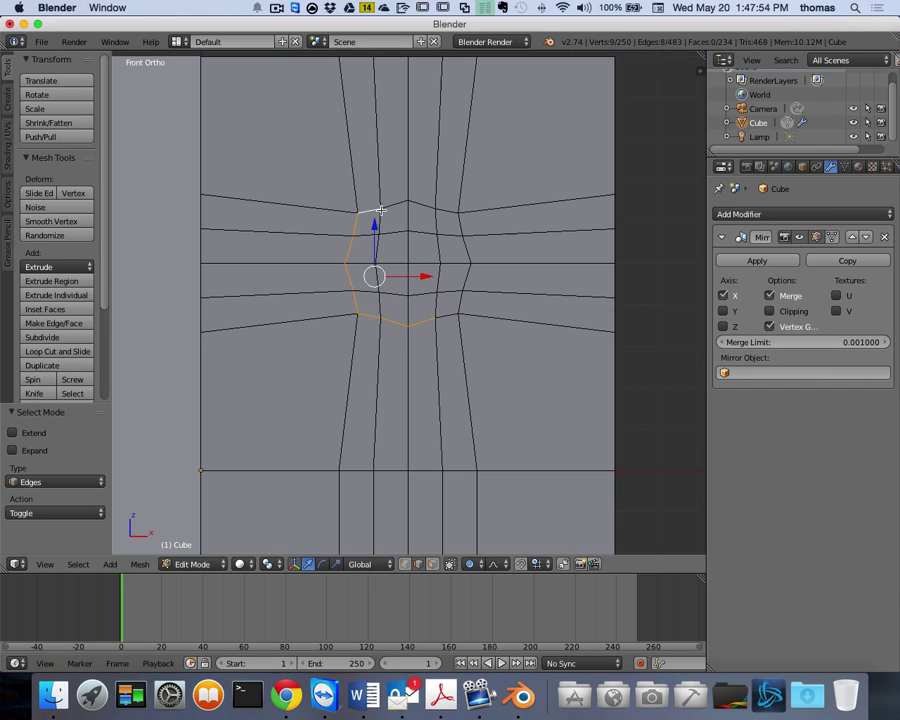
shift+right_click(394, 205)
shift+right_click(424, 204)
shift+right_click(448, 210)
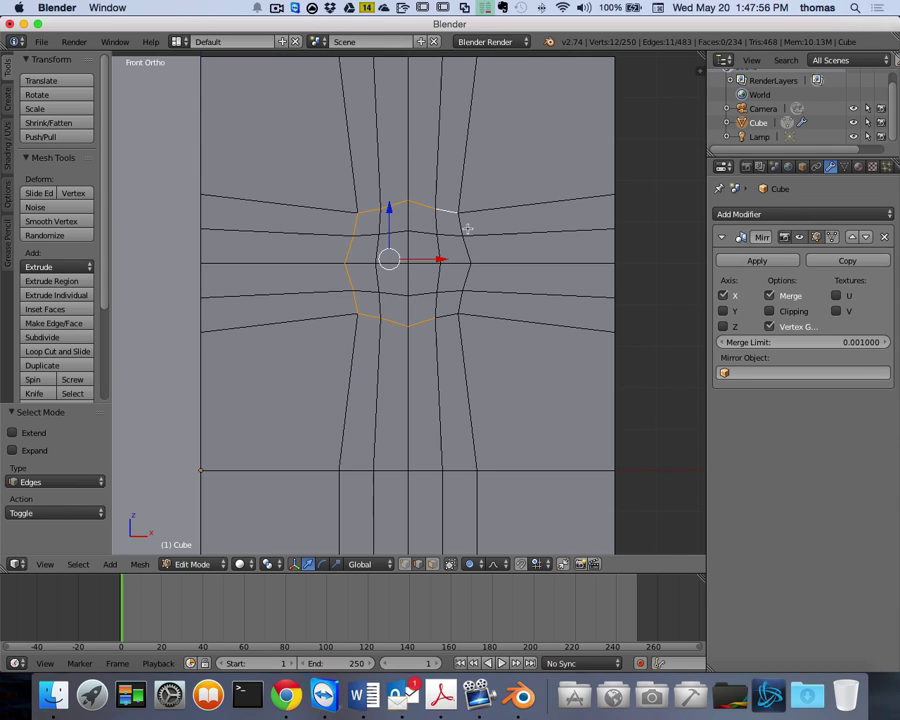
shift+right_click(463, 236)
shift+right_click(469, 258)
shift+right_click(461, 294)
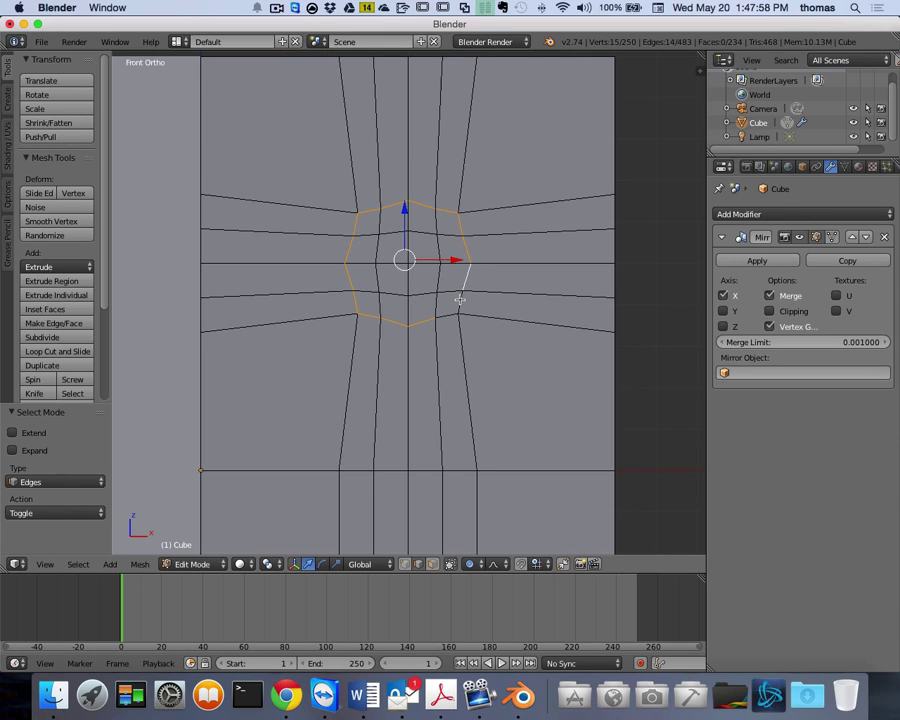
shift+right_click(446, 314)
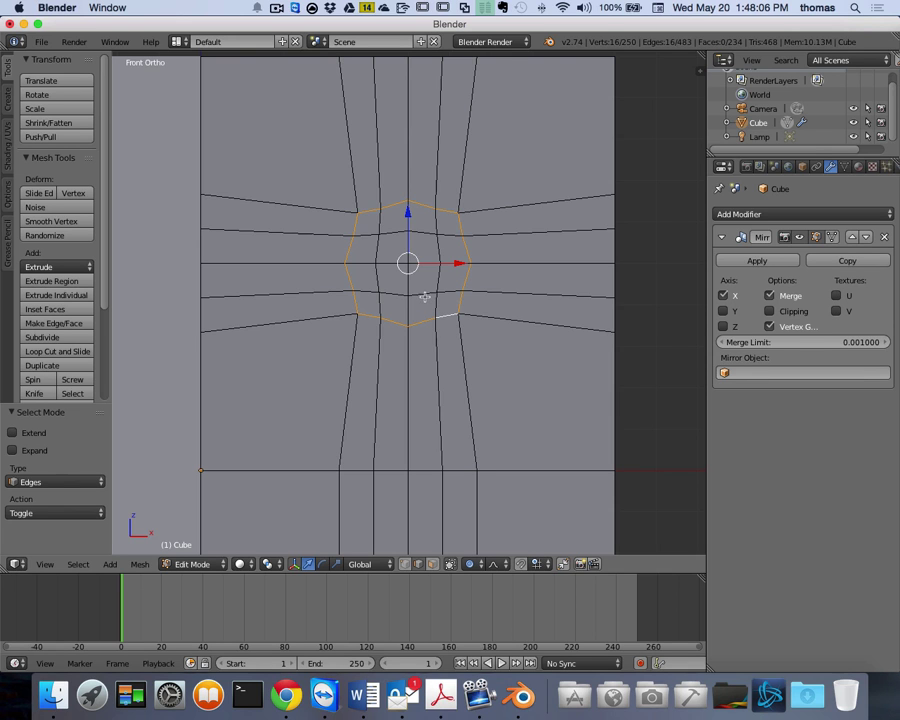
- Orbit around the mesh, then return to the front orthographic view with the ring centred
scroll(487, 265, left, 10)
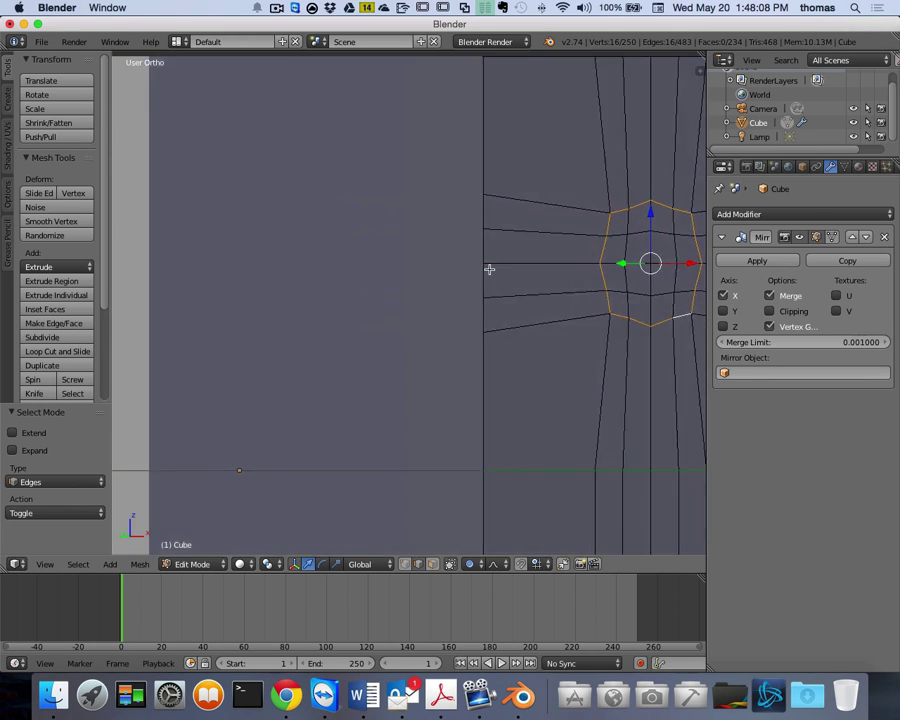
scroll(693, 290, left, 10)
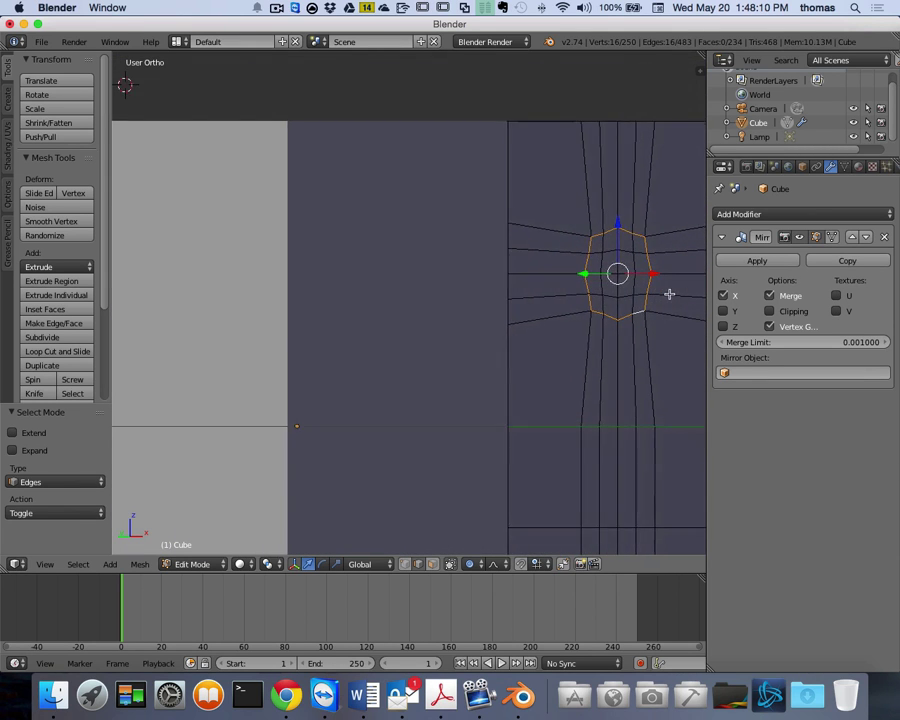
scroll(683, 291, right, 10)
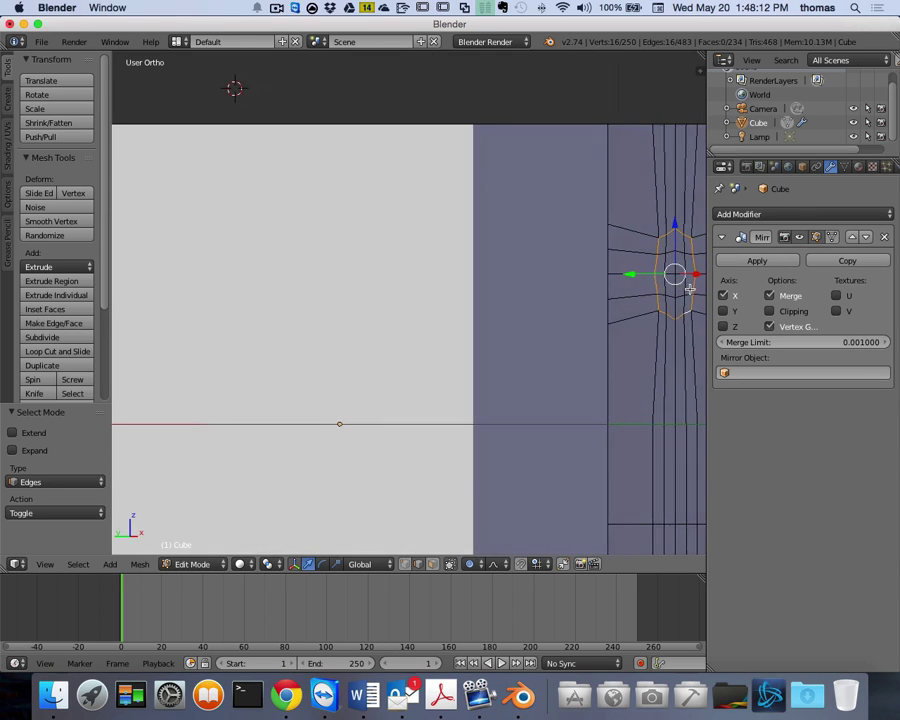
scroll(682, 280, right, 15)
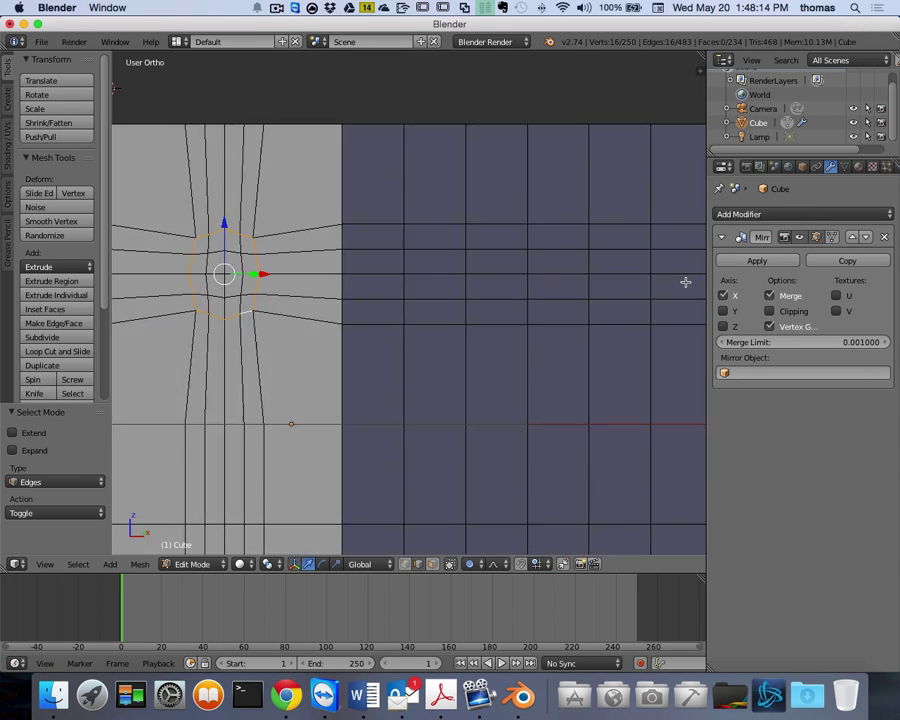
scroll(596, 283, up, 15)
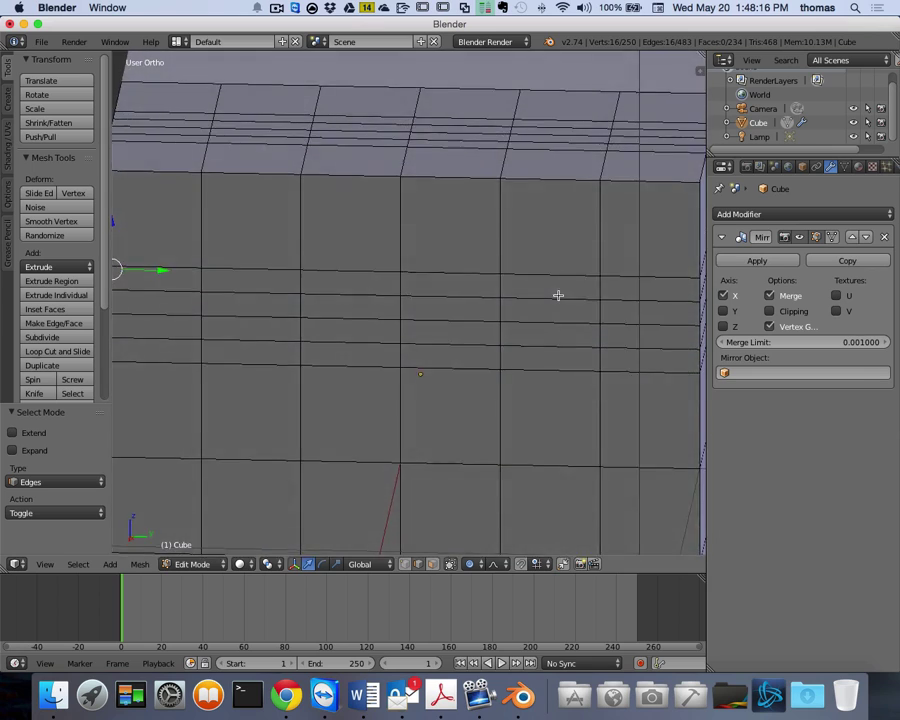
scroll(283, 316, left, 5)
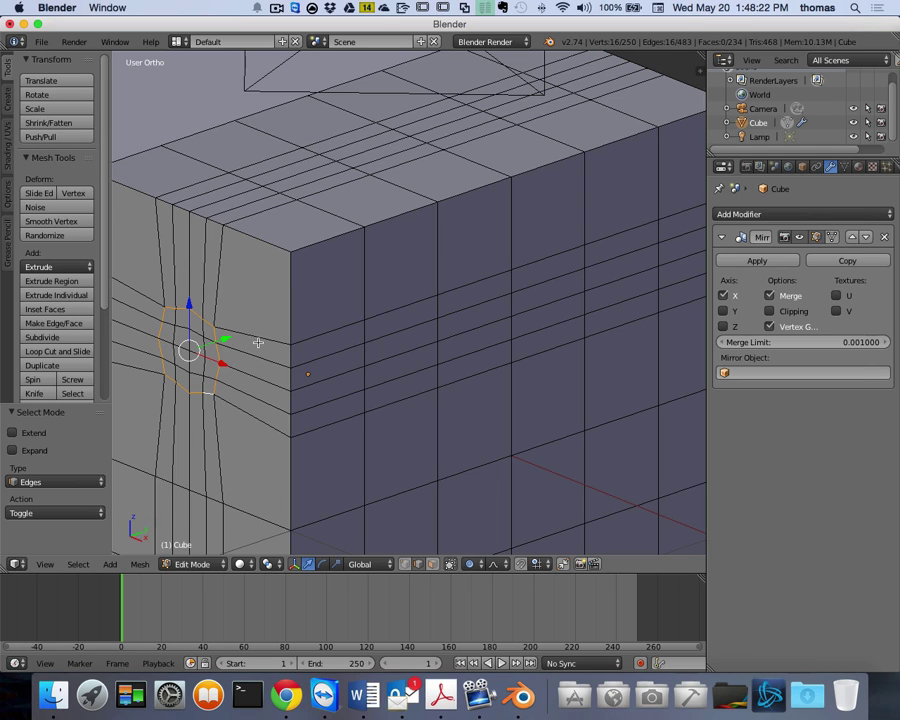
key(KP_1)
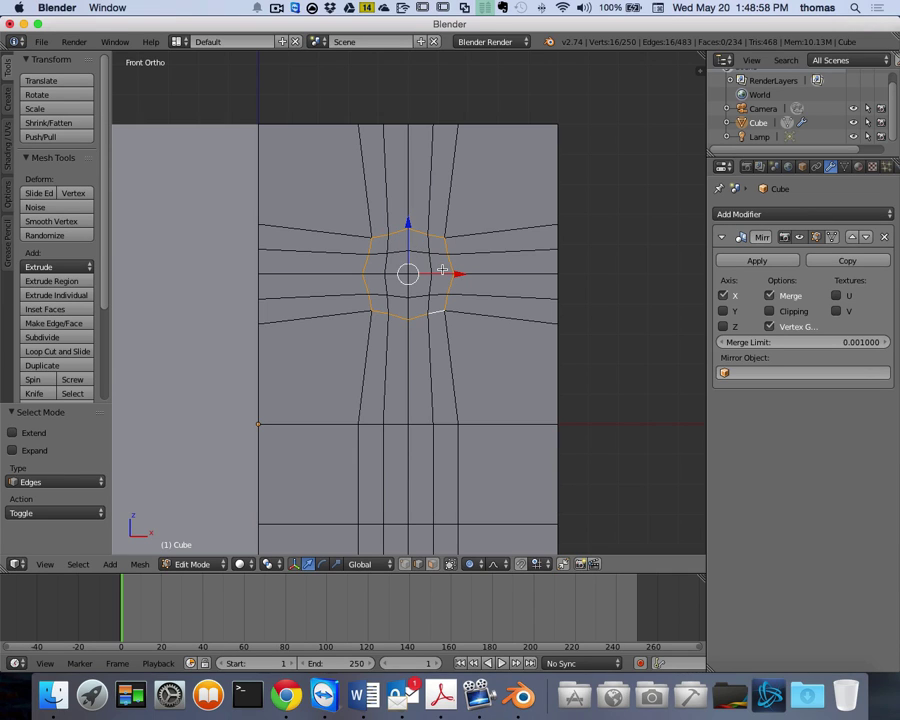
- Extrude the ring in place, then extrude it again constrained to the Y axis
key(e)
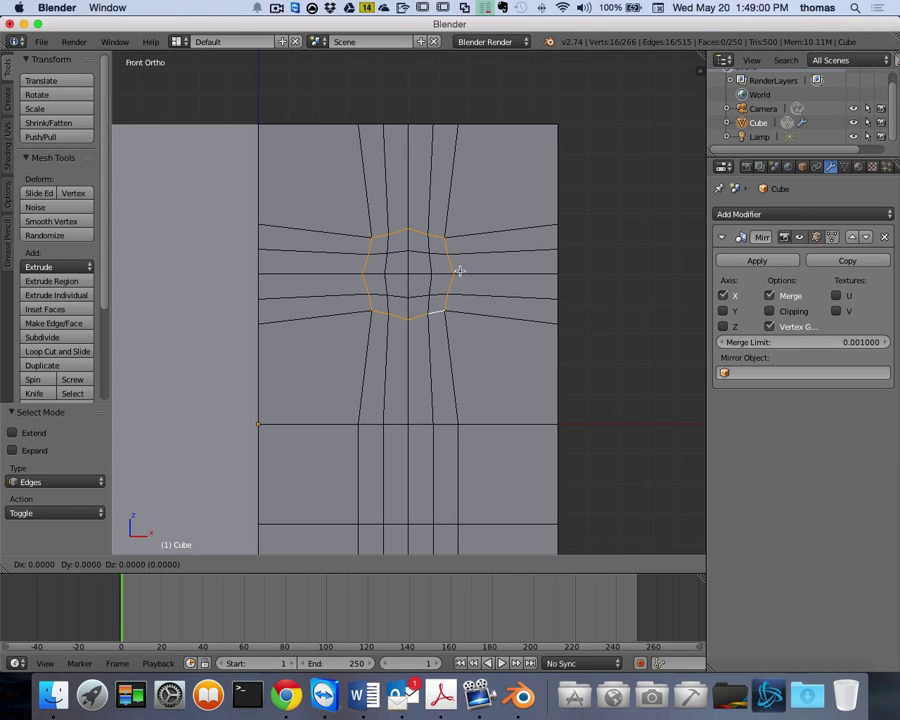
right_click(460, 270)
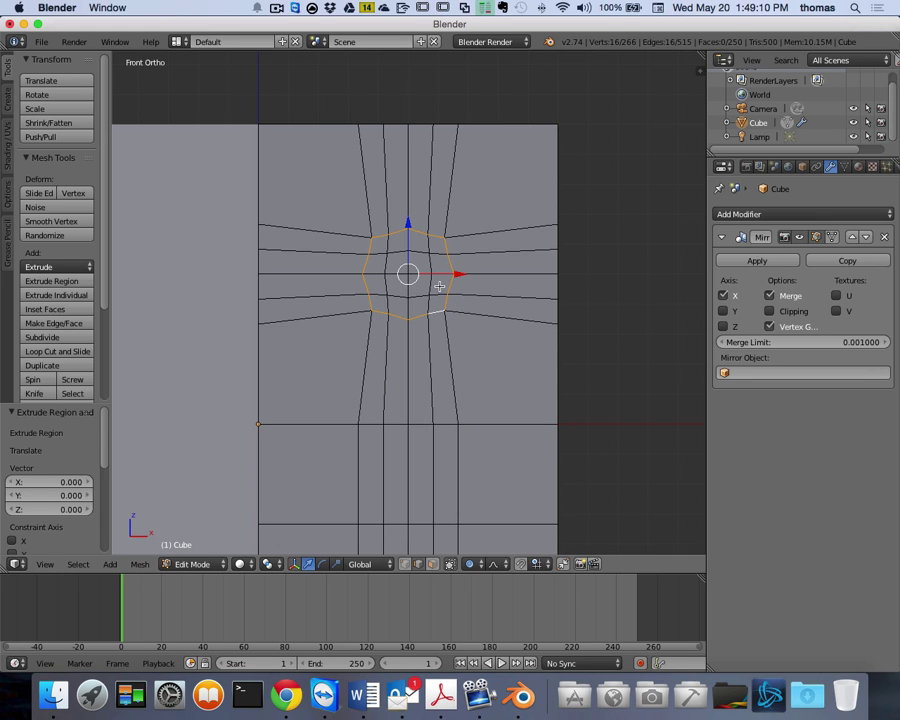
key(e)
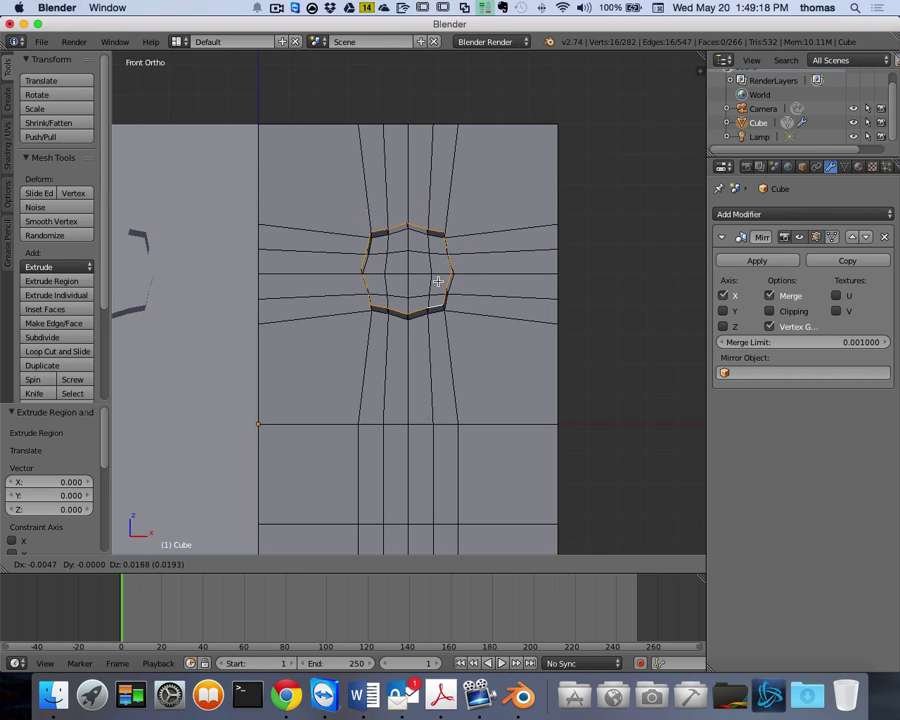
key(y)
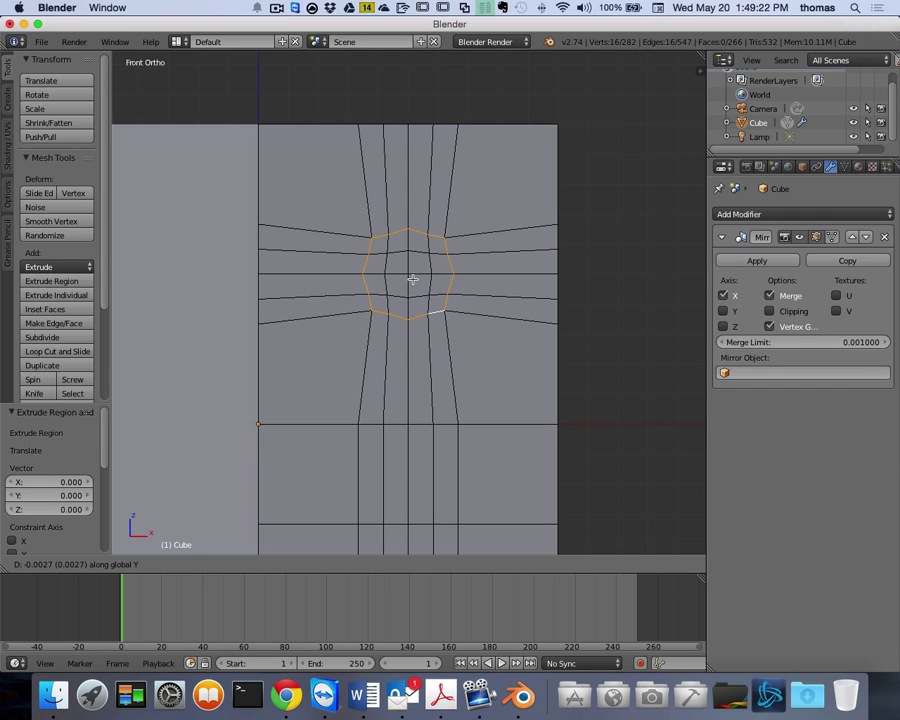
click(416, 279)
- From an angled view, extrude the ring once more along Y to -0.013
middle_drag(416, 279, 590, 298)
shift+scroll(596, 298, right, 5)
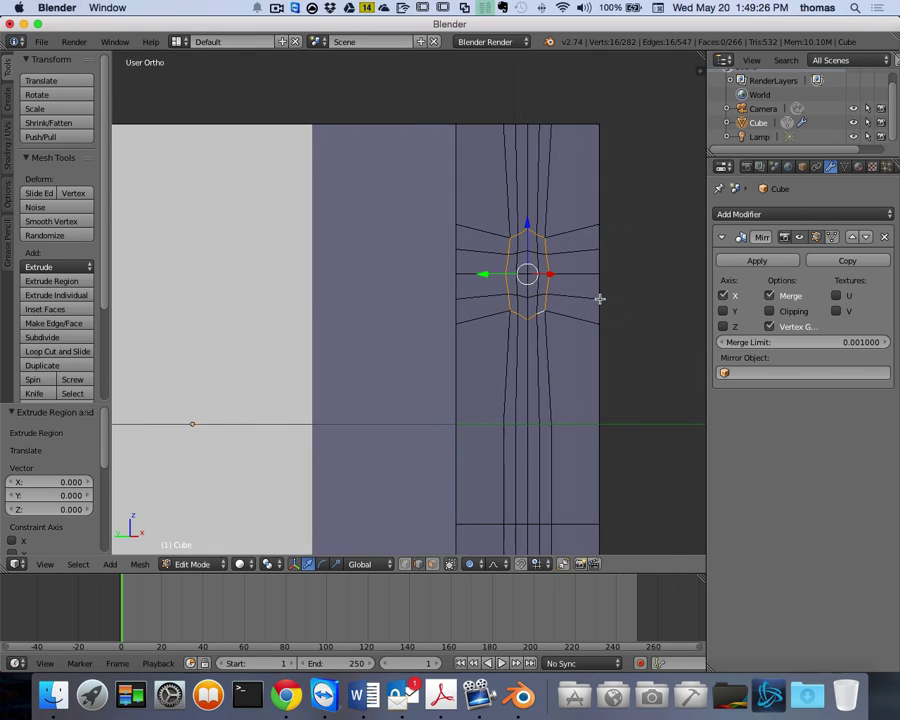
shift+scroll(595, 298, right, 1)
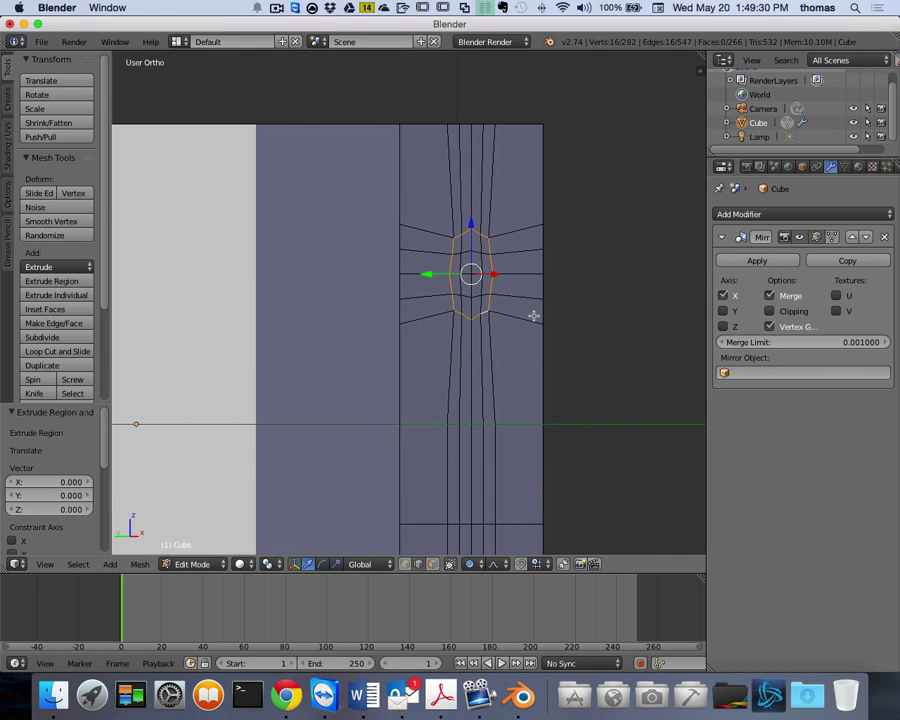
key(e)
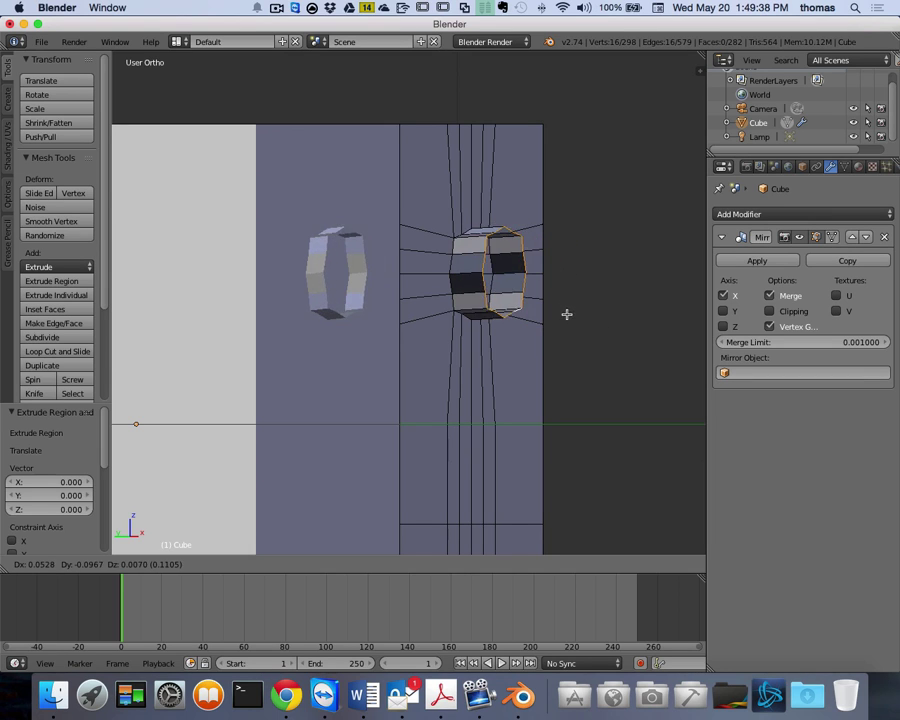
key(y)
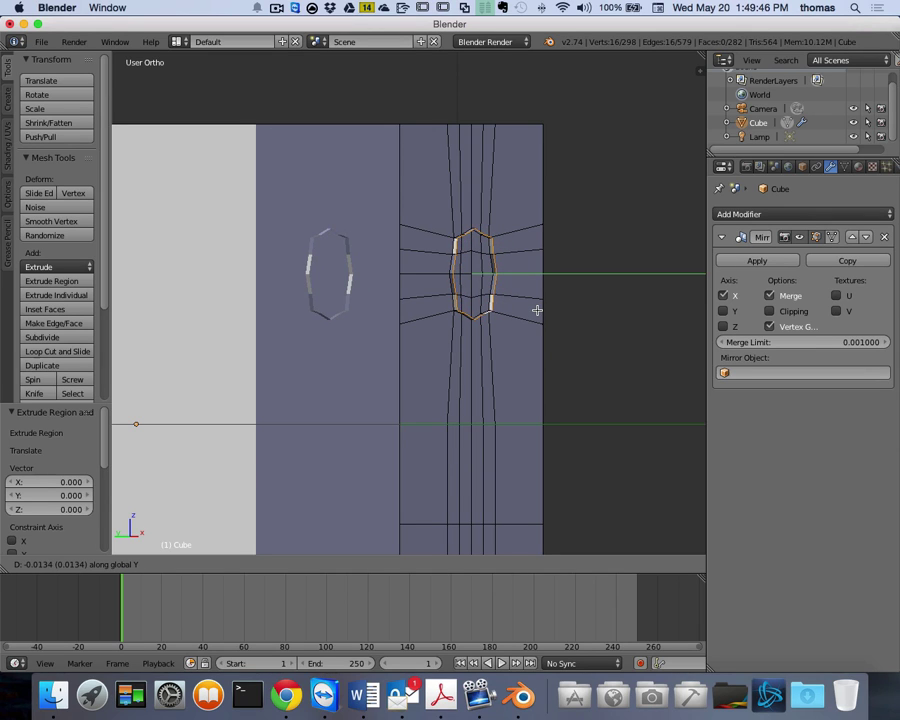
click(537, 311)
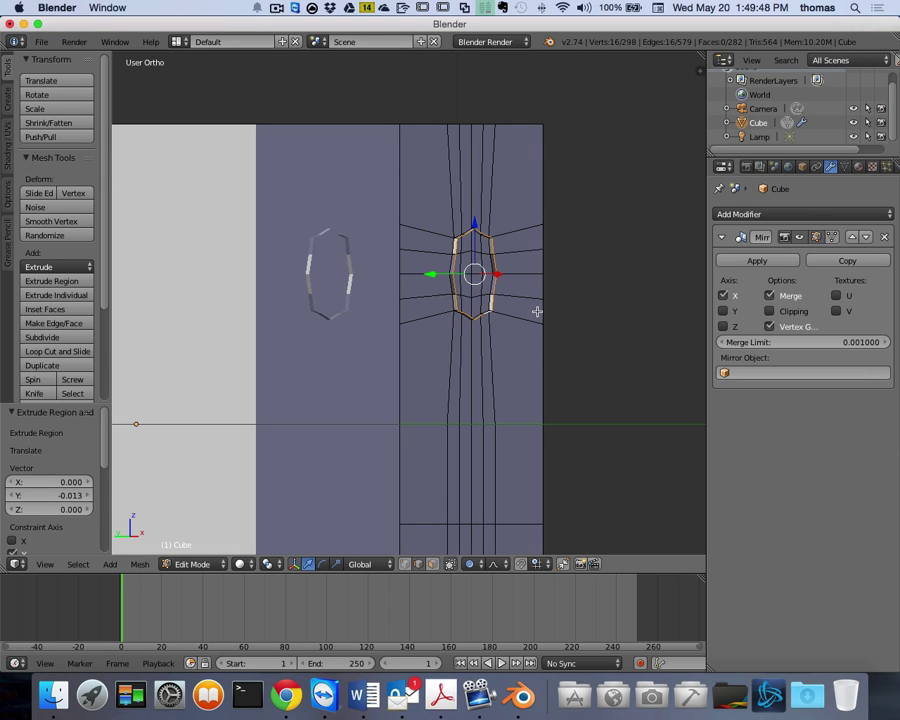
scroll(537, 311, up, 8)
scroll(540, 308, down, 6)
scroll(340, 300, up, 3)
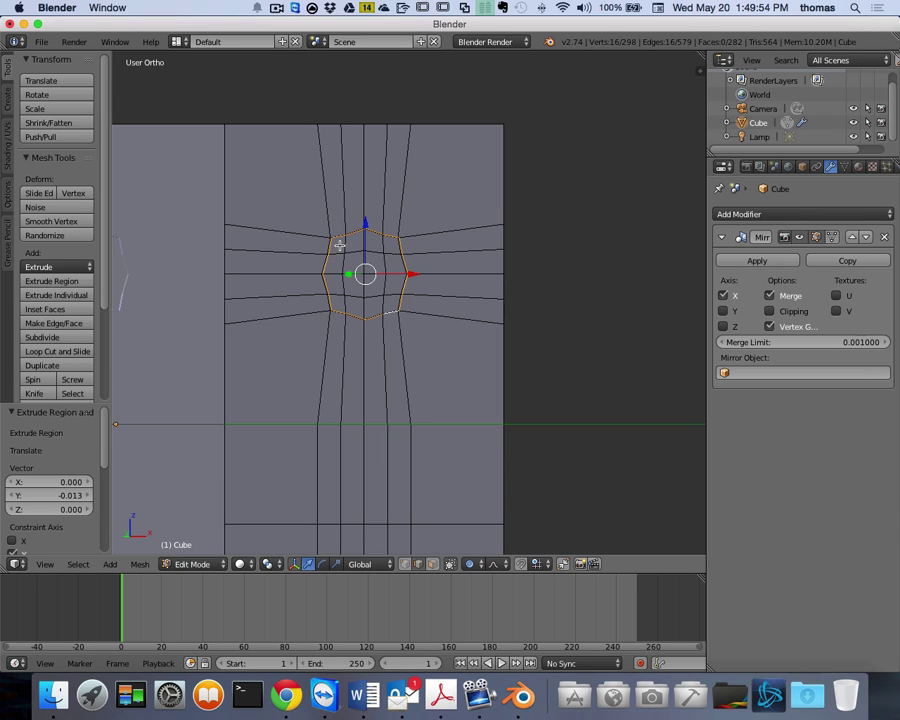
- Switch to face select mode and select all the faces filling the octagonal opening
key(ctrl+Tab)
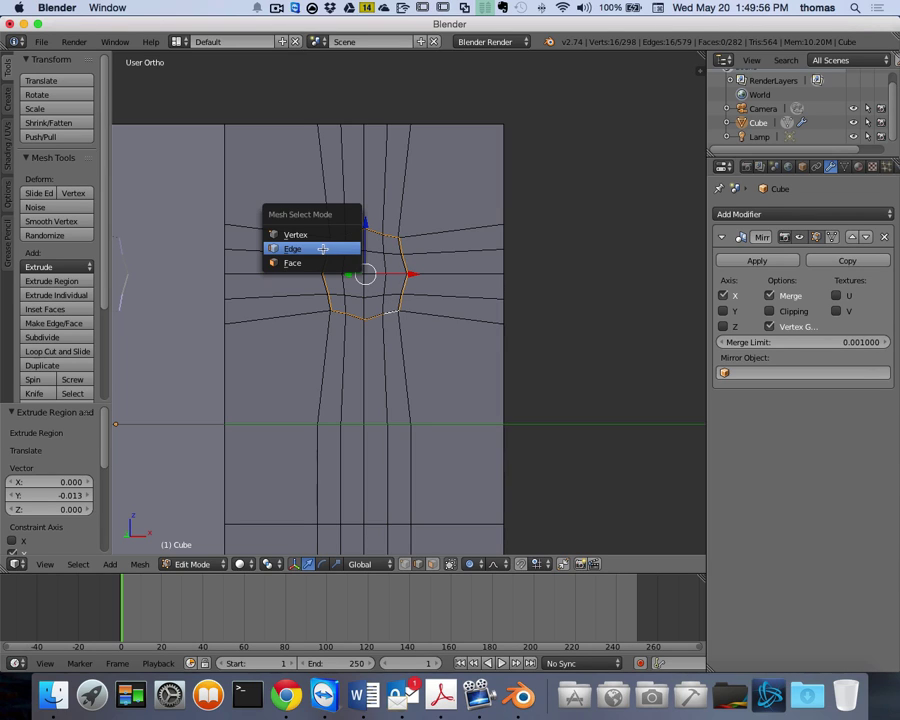
click(310, 262)
right_click(350, 245)
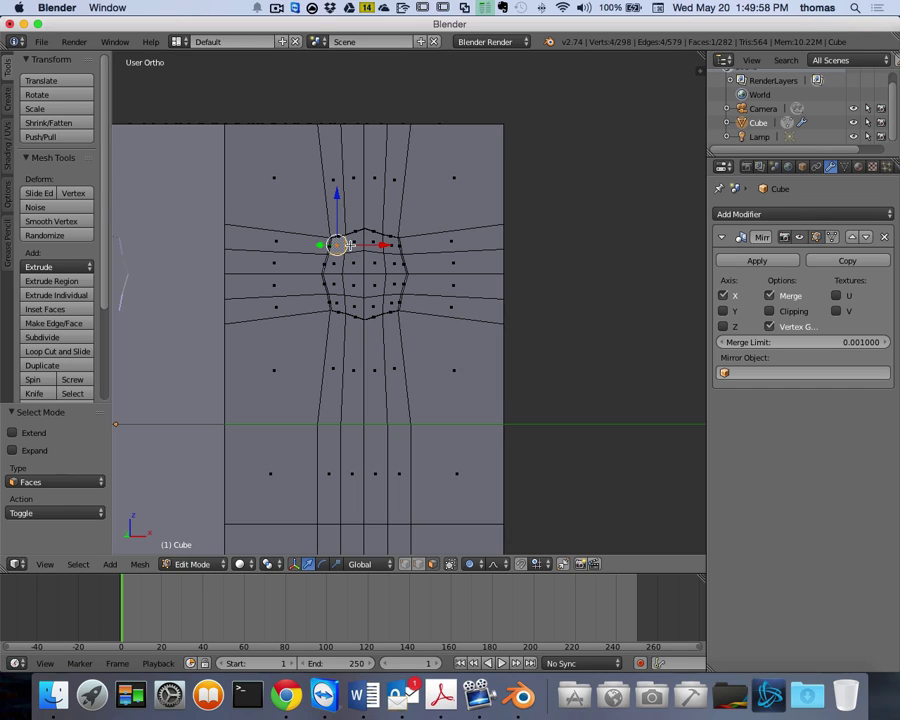
shift+right_click(357, 245)
shift+right_click(375, 246)
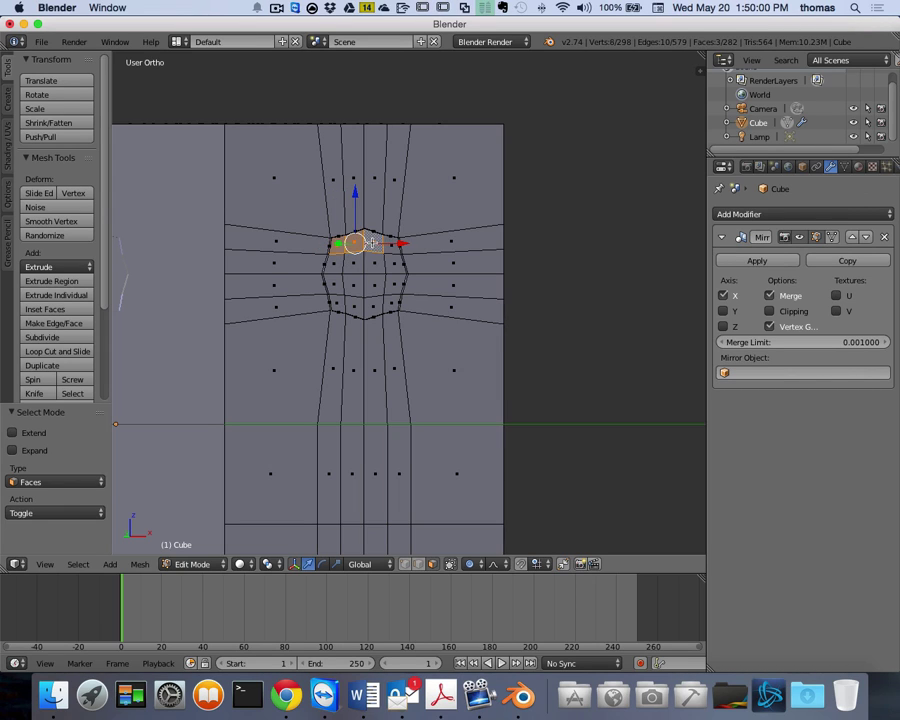
shift+right_click(393, 250)
shift+right_click(397, 268)
shift+right_click(399, 296)
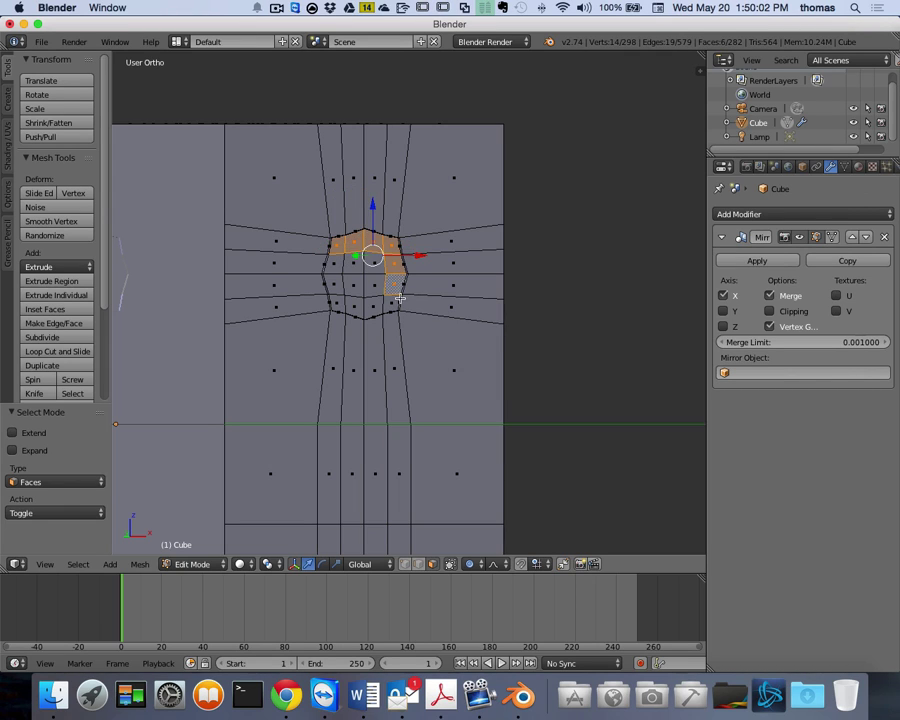
shift+right_click(384, 309)
shift+right_click(364, 313)
shift+right_click(344, 305)
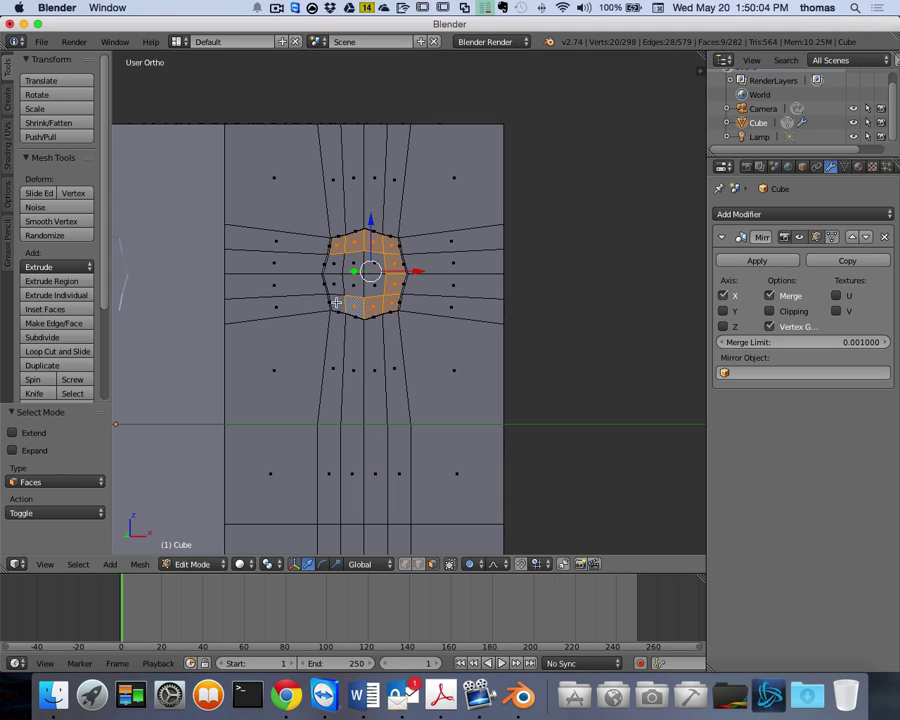
shift+right_click(333, 287)
shift+right_click(340, 274)
shift+right_click(352, 266)
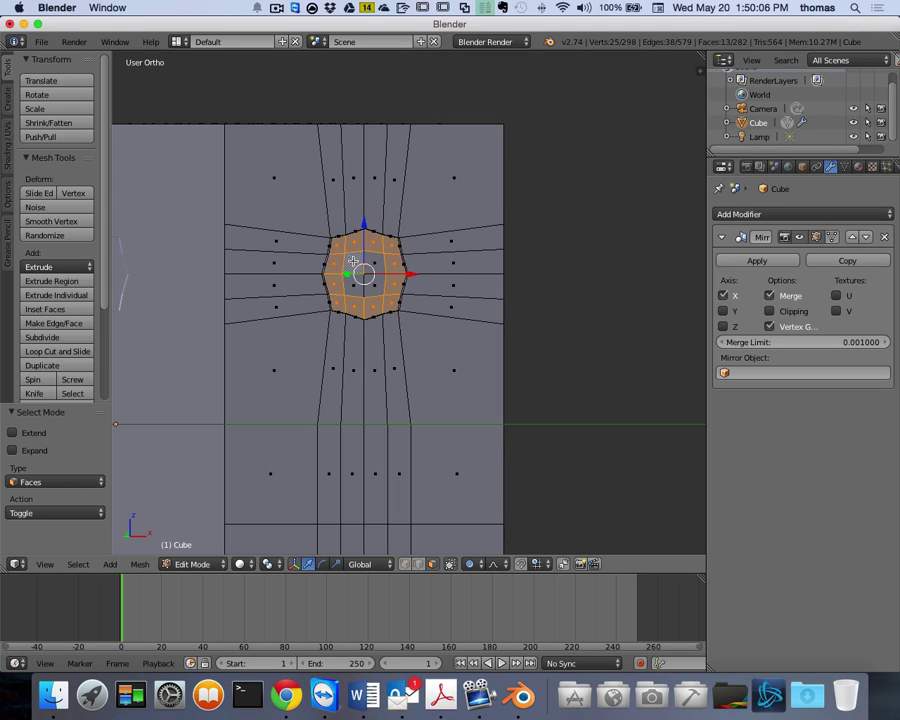
shift+right_click(368, 261)
shift+right_click(376, 284)
shift+right_click(353, 287)
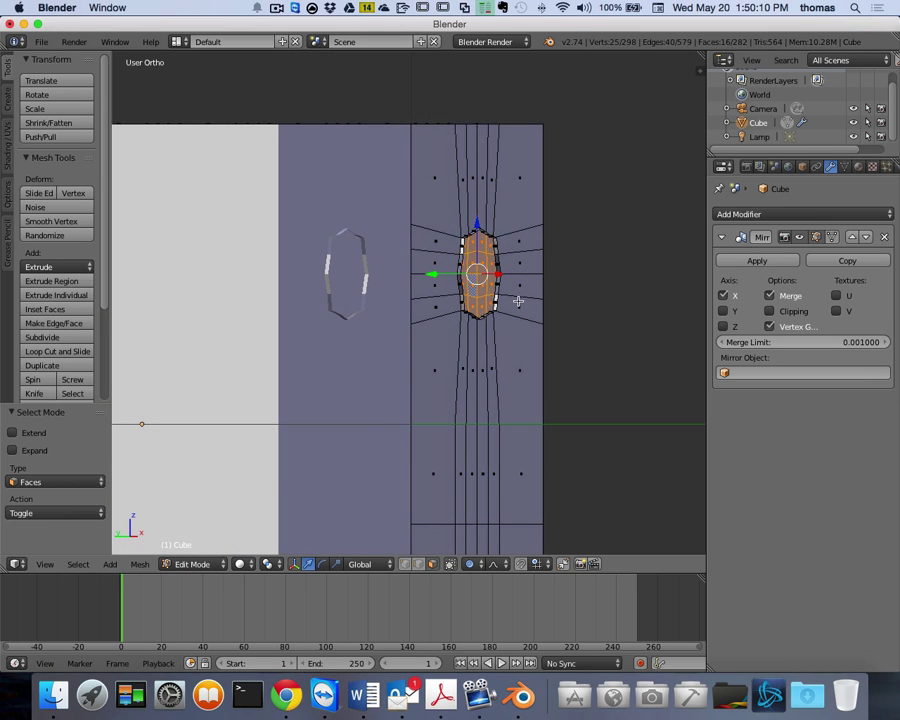
- Extrude the selected faces 0.209 along Y and orbit around to inspect the new tube
key(e)
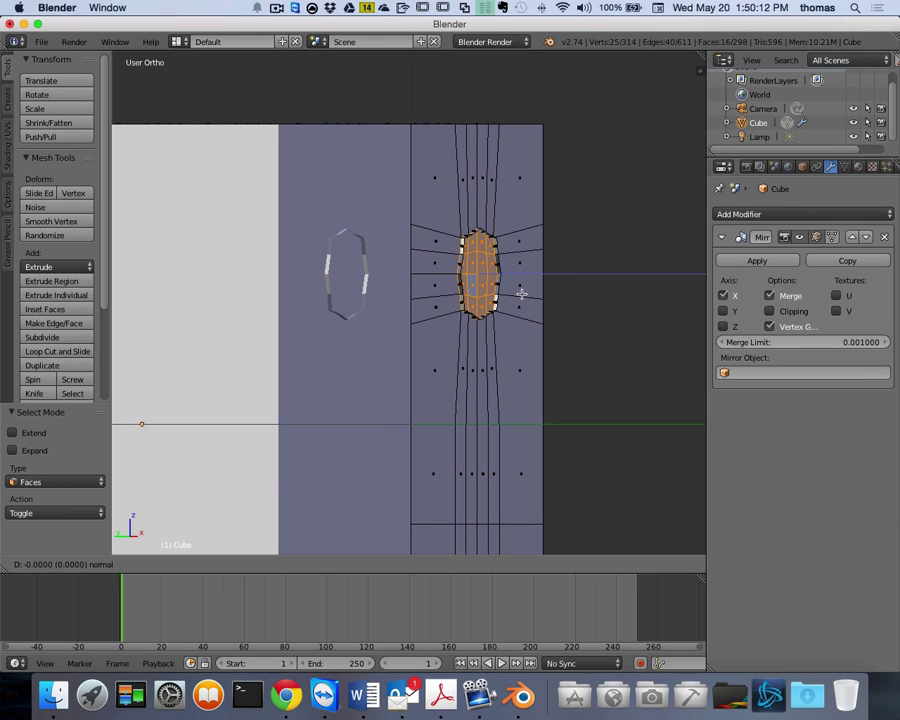
key(y)
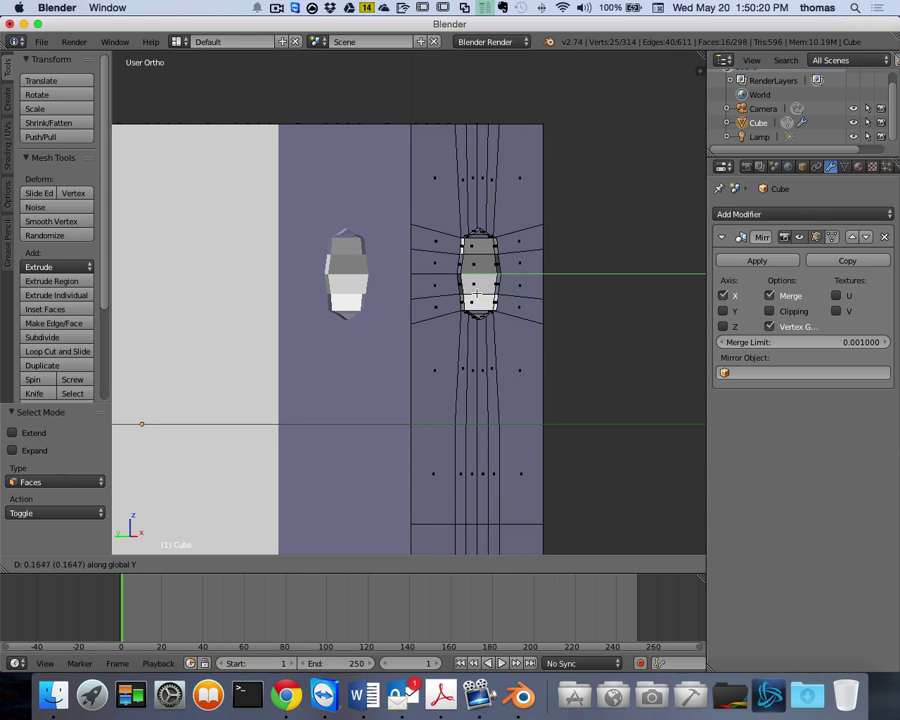
key(Return)
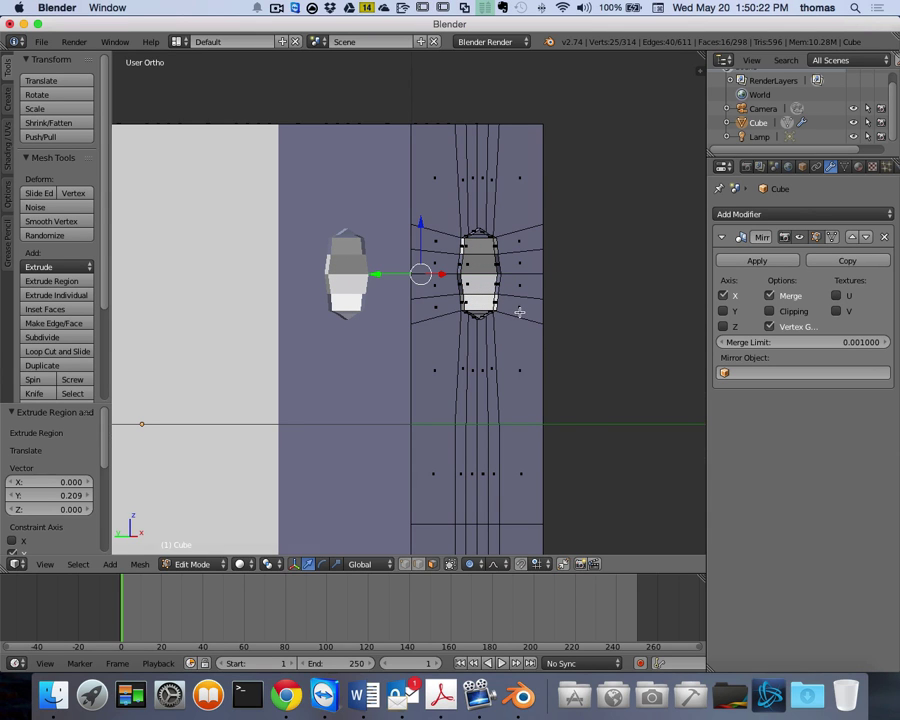
scroll(520, 313, left, 10)
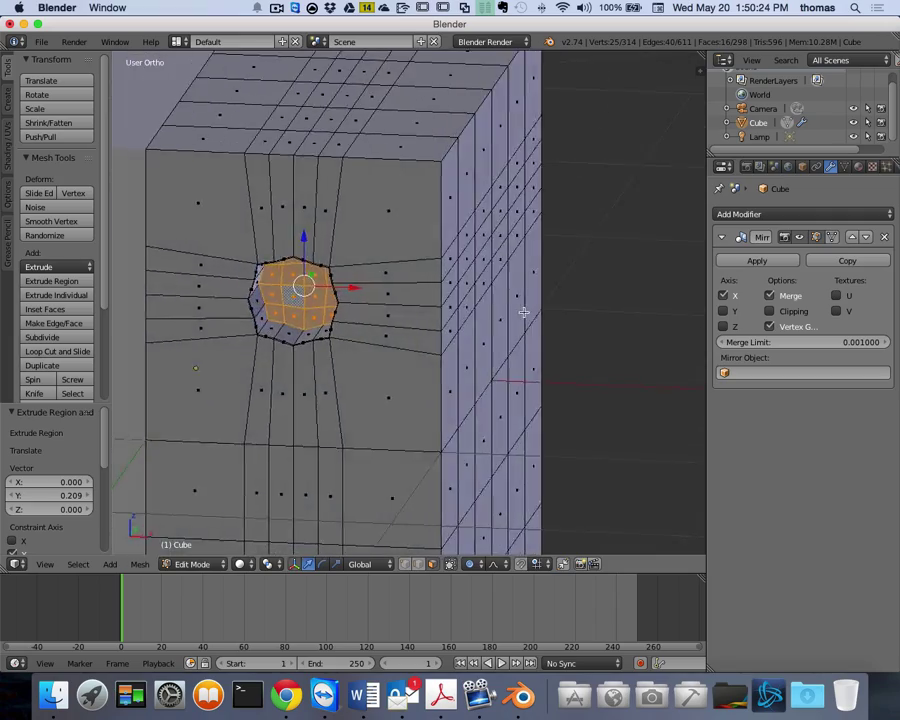
scroll(523, 312, left, 10)
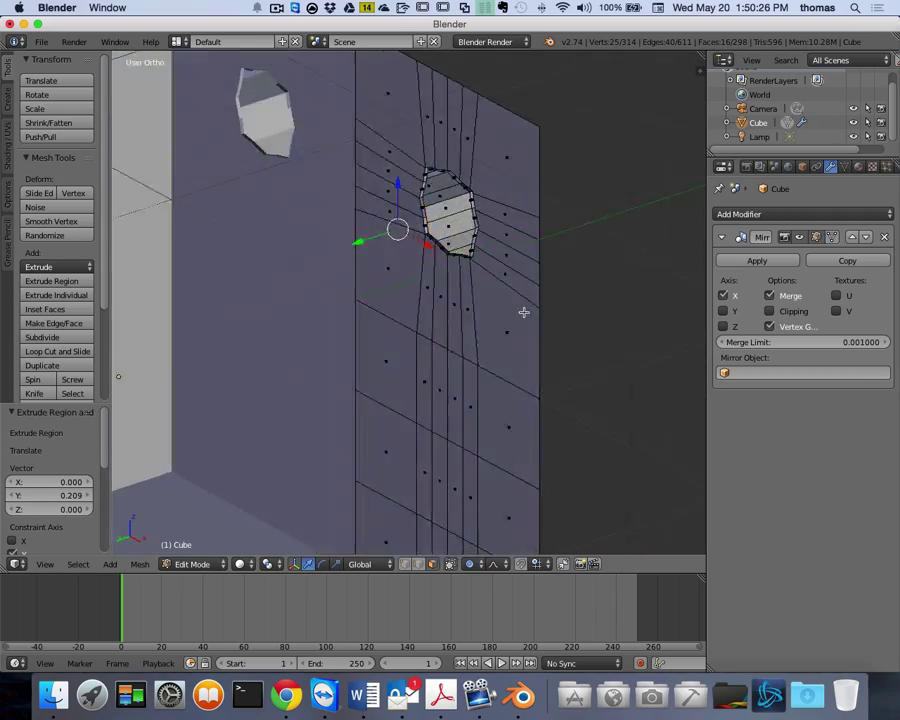
scroll(523, 312, left, 10)
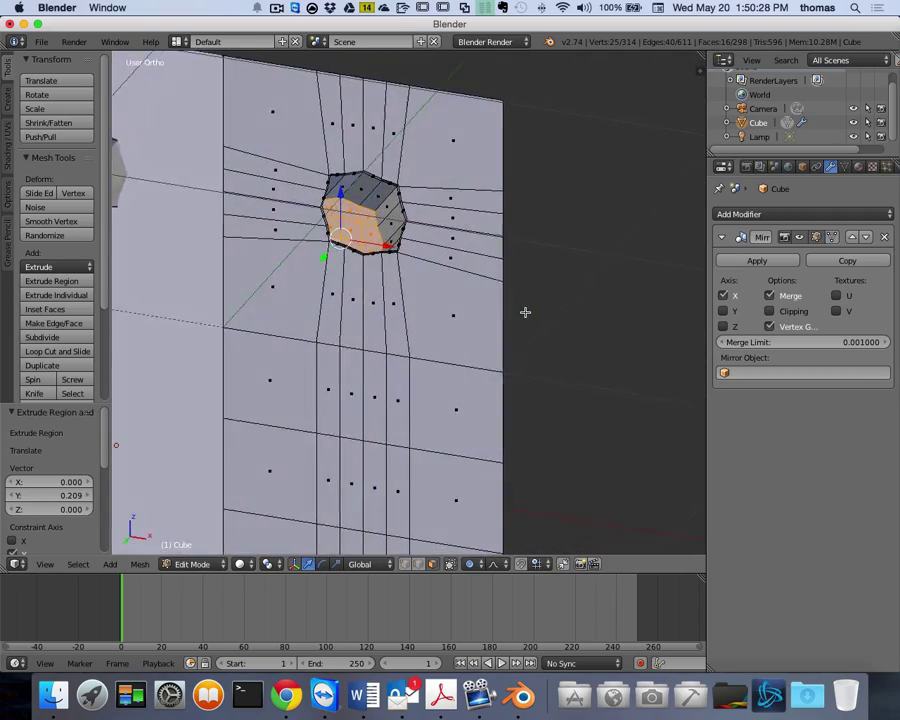
scroll(525, 312, left, 10)
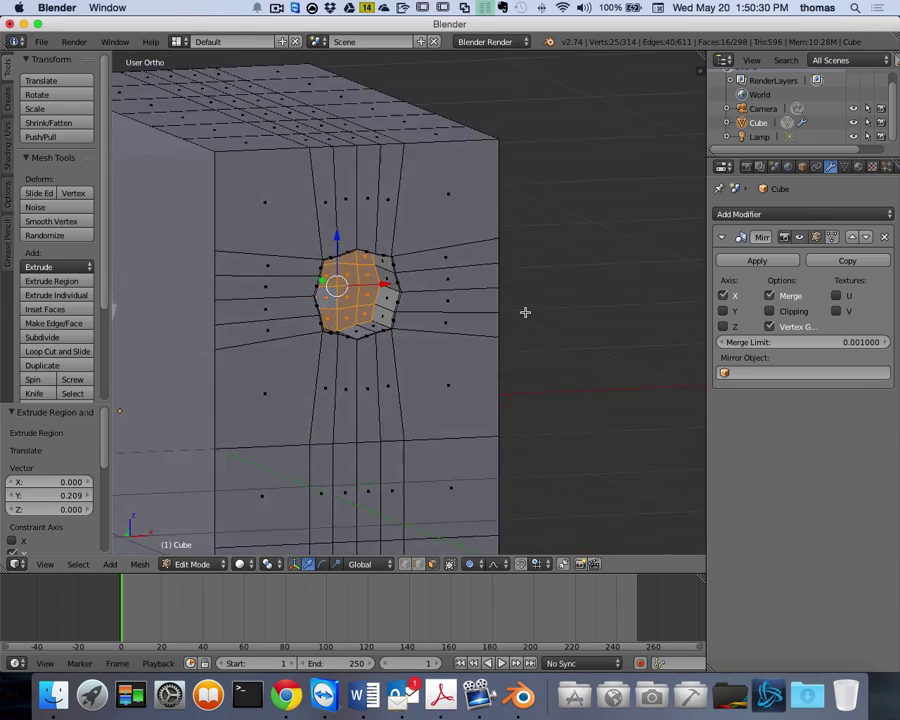
scroll(525, 312, left, 8)
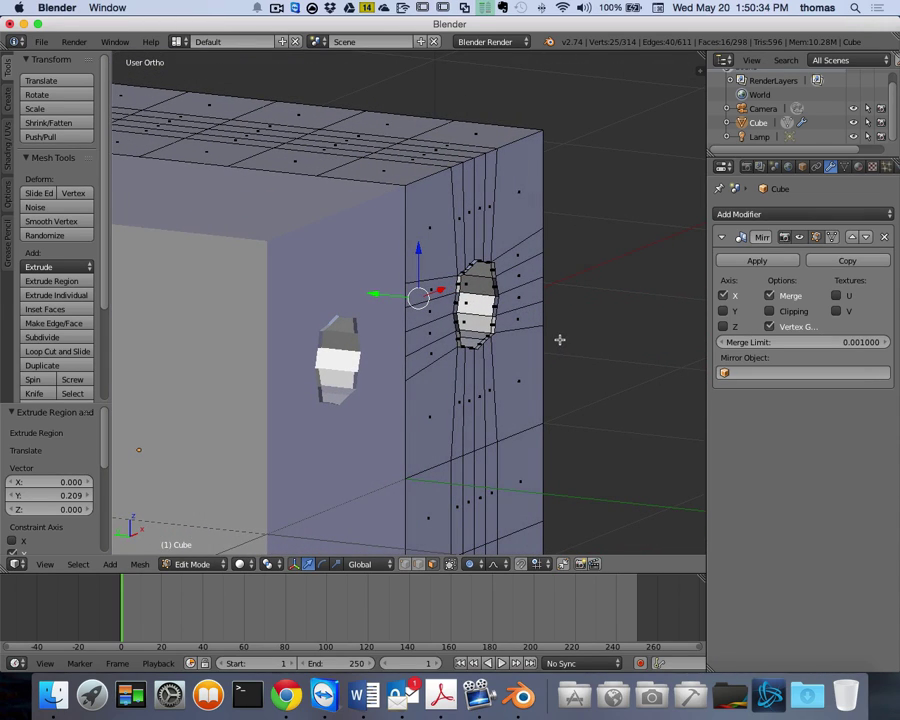
scroll(548, 329, left, 6)
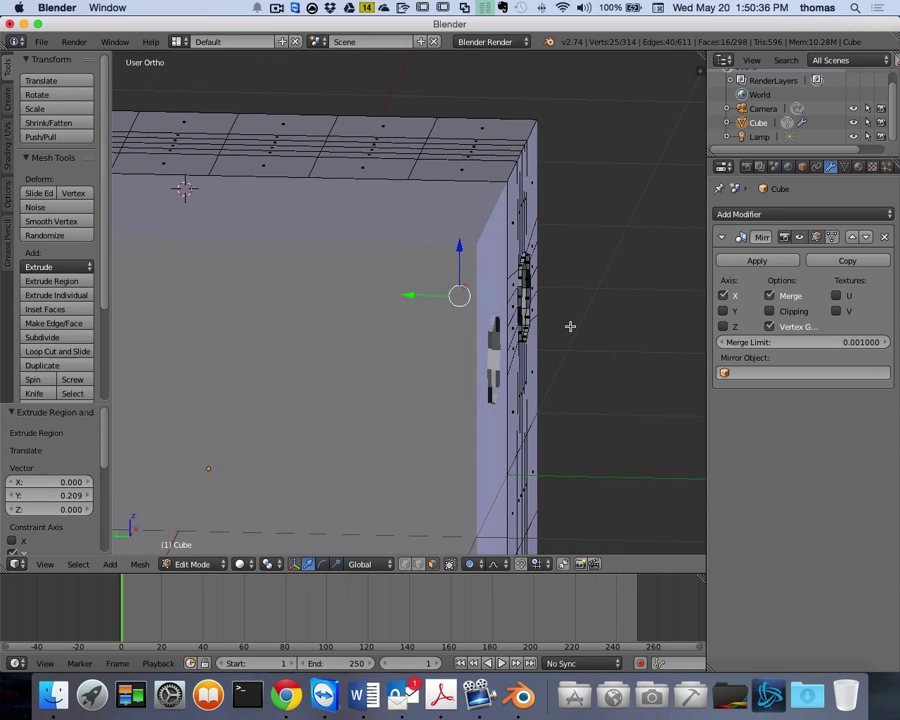
- Extrude the hole faces in place and switch to wireframe to see inside the mesh
key(e)
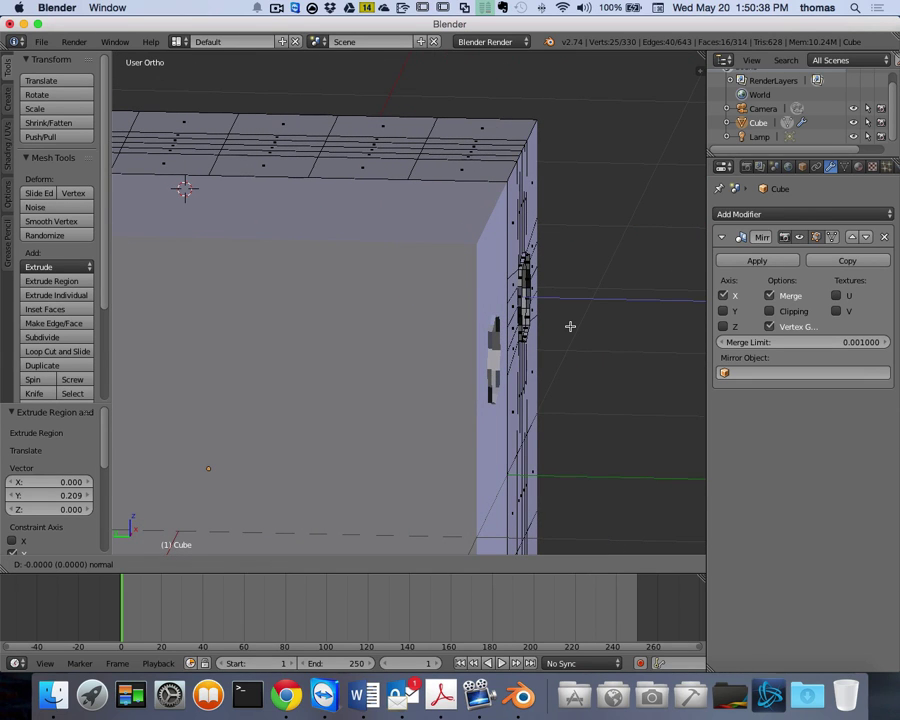
right_click(570, 326)
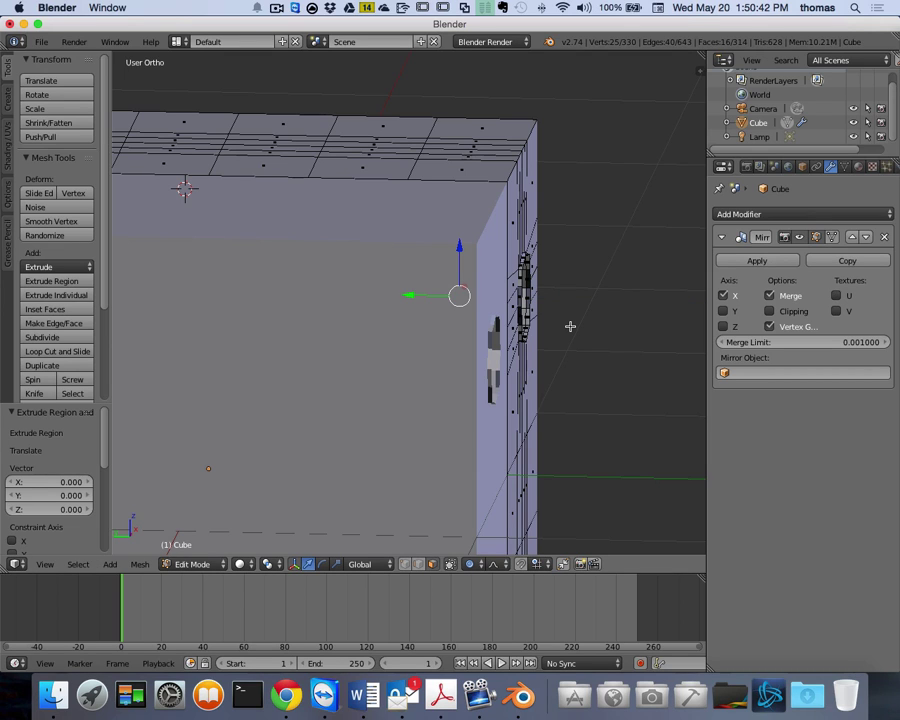
key(z)
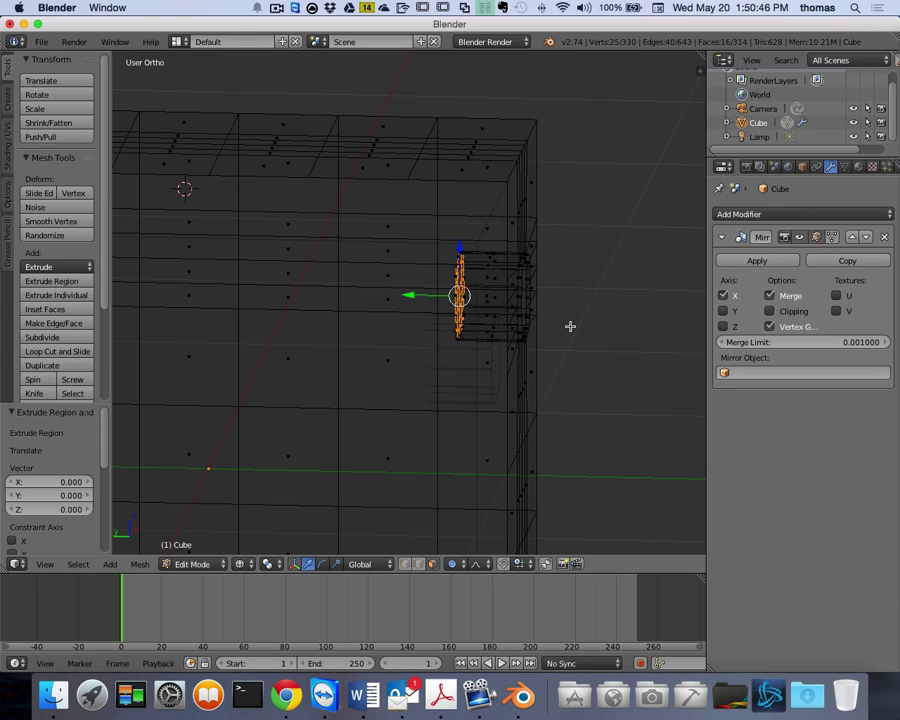
scroll(570, 326, up, 5)
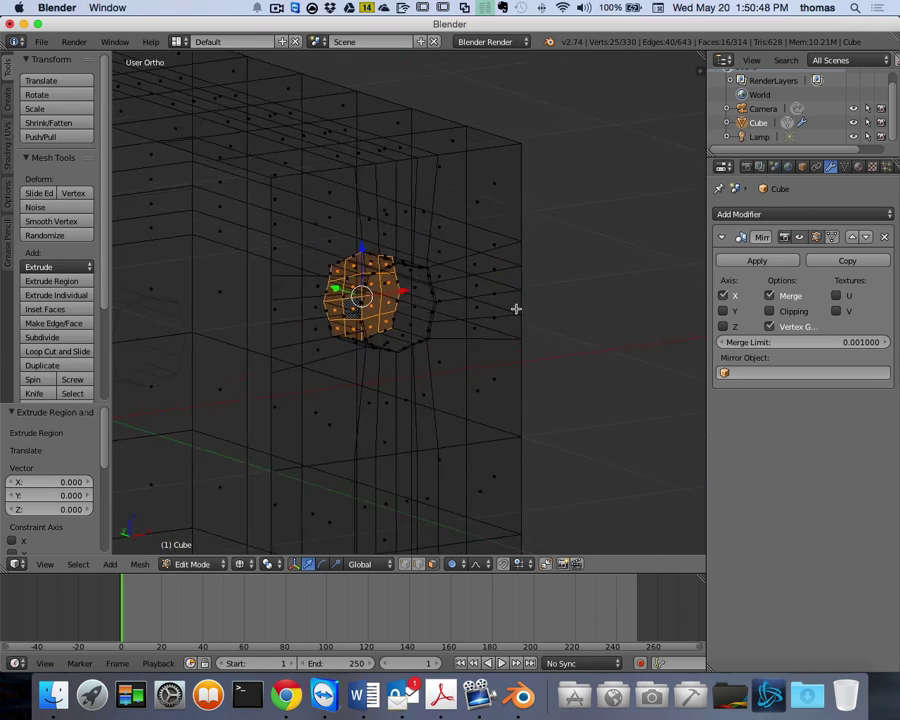
middle_drag(516, 309, 211, 351)
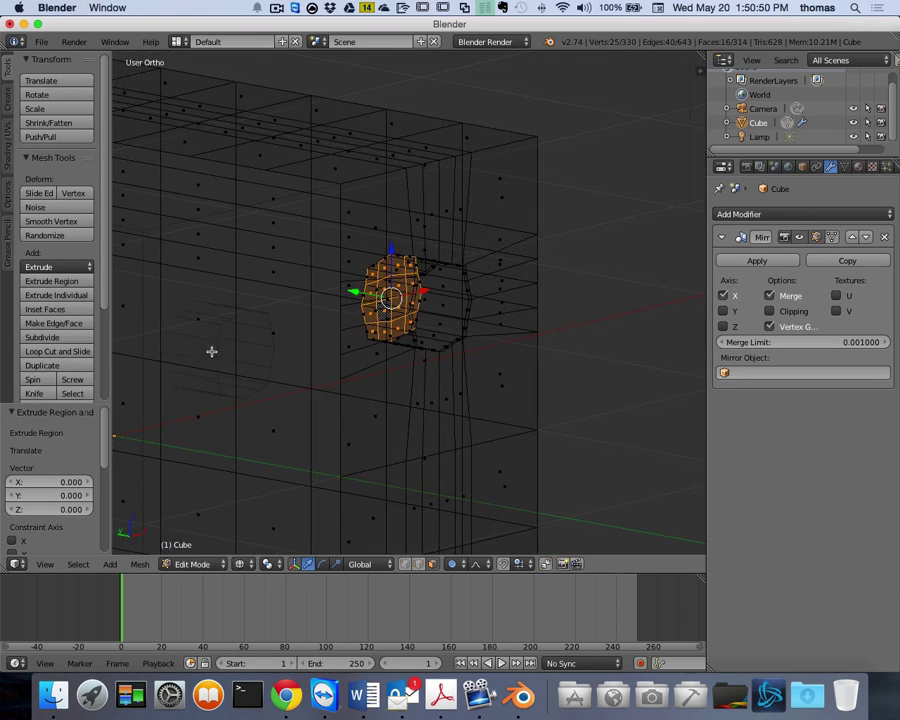
scroll(589, 315, left, 5)
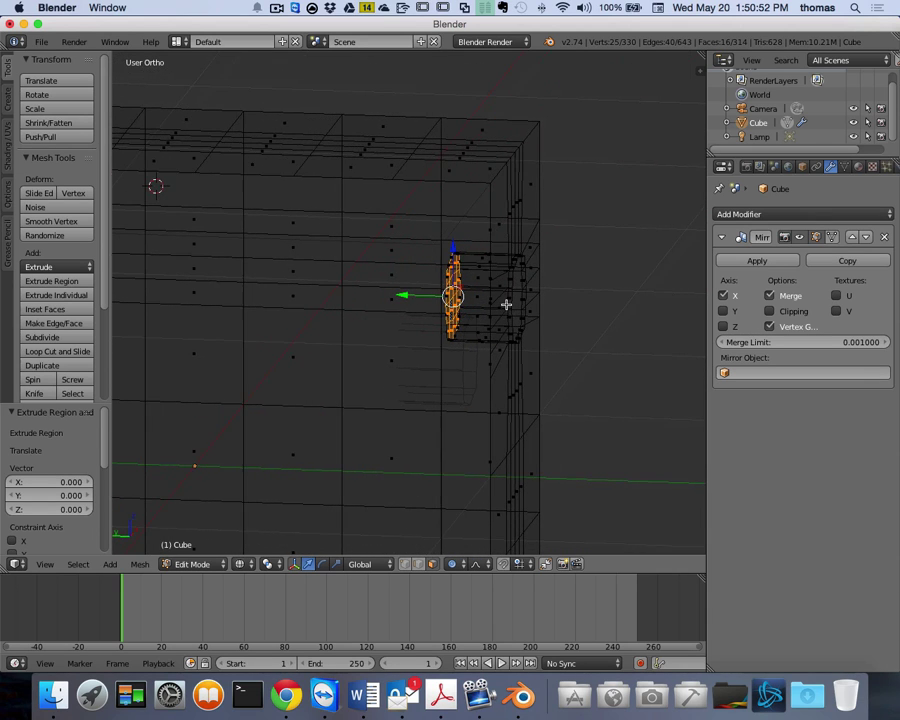
scroll(508, 303, left, 3)
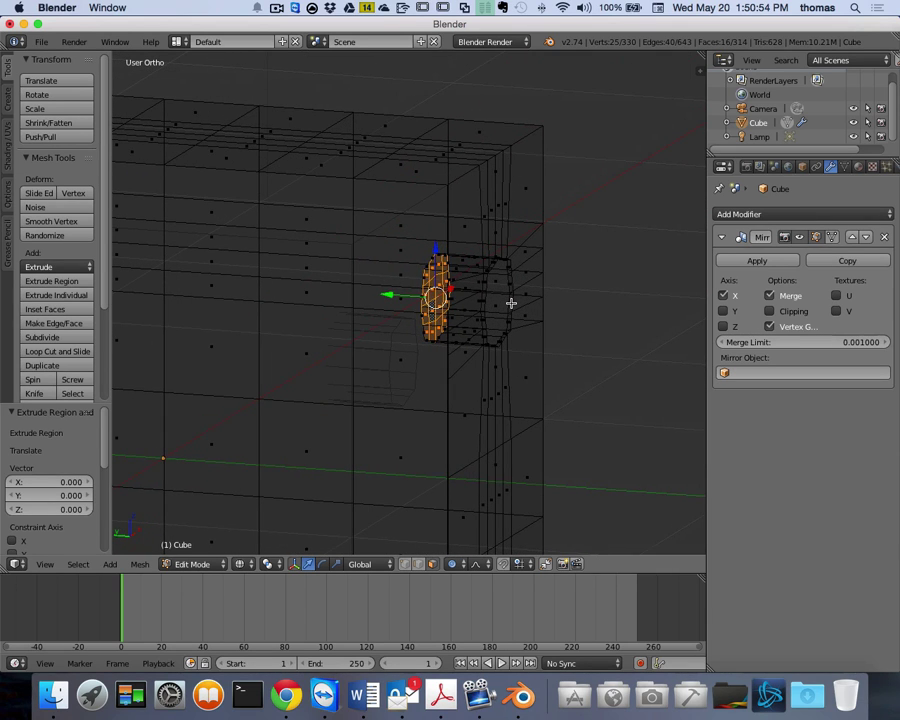
- Extrude the hole faces 0.207 inward along Y to lengthen the tube
key(e)
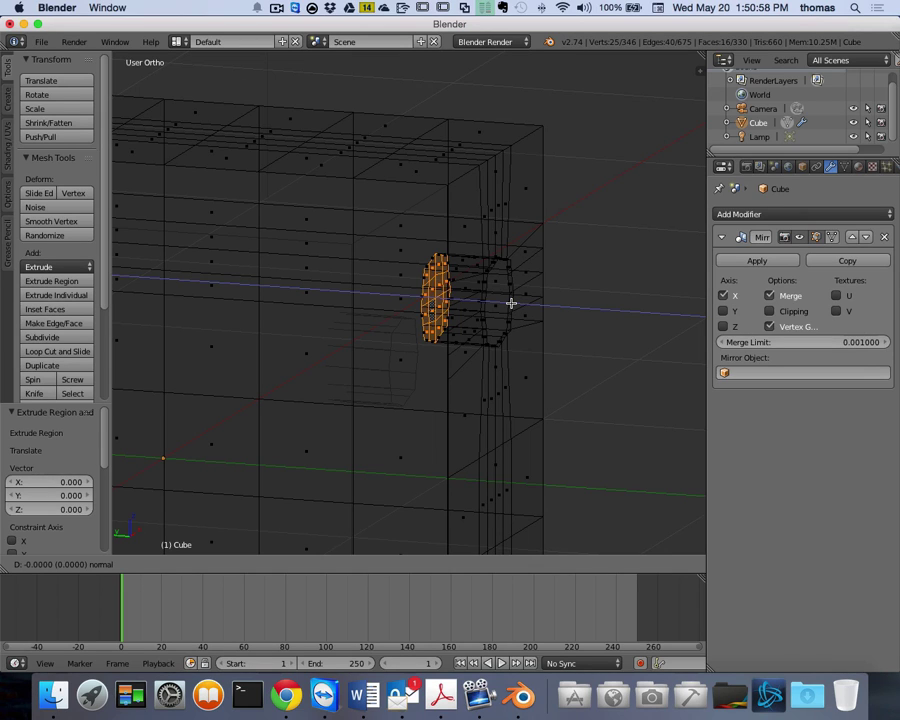
key(y)
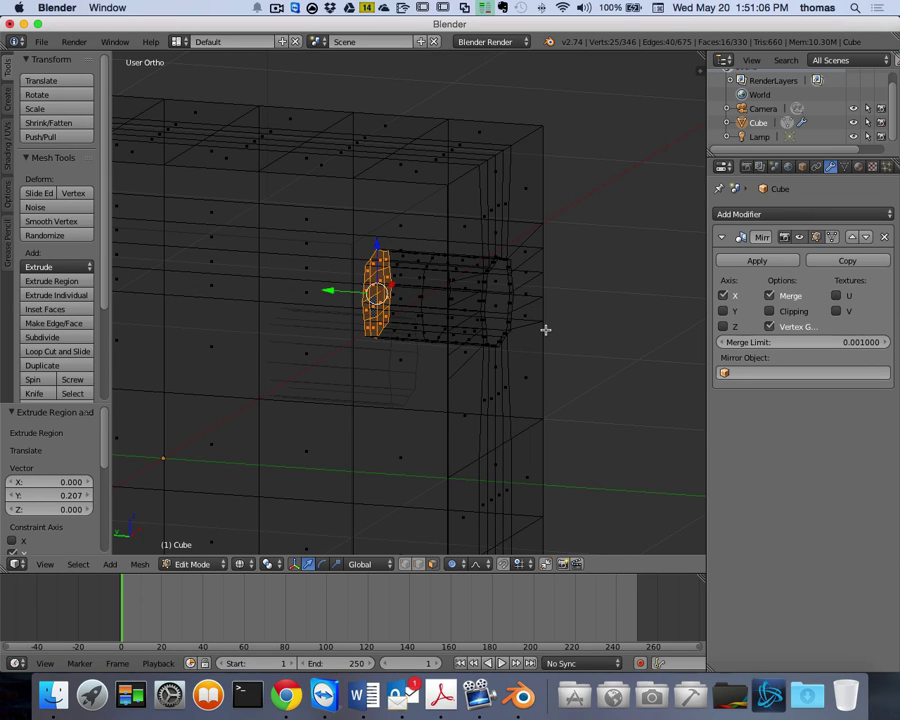
scroll(545, 329, right, 10)
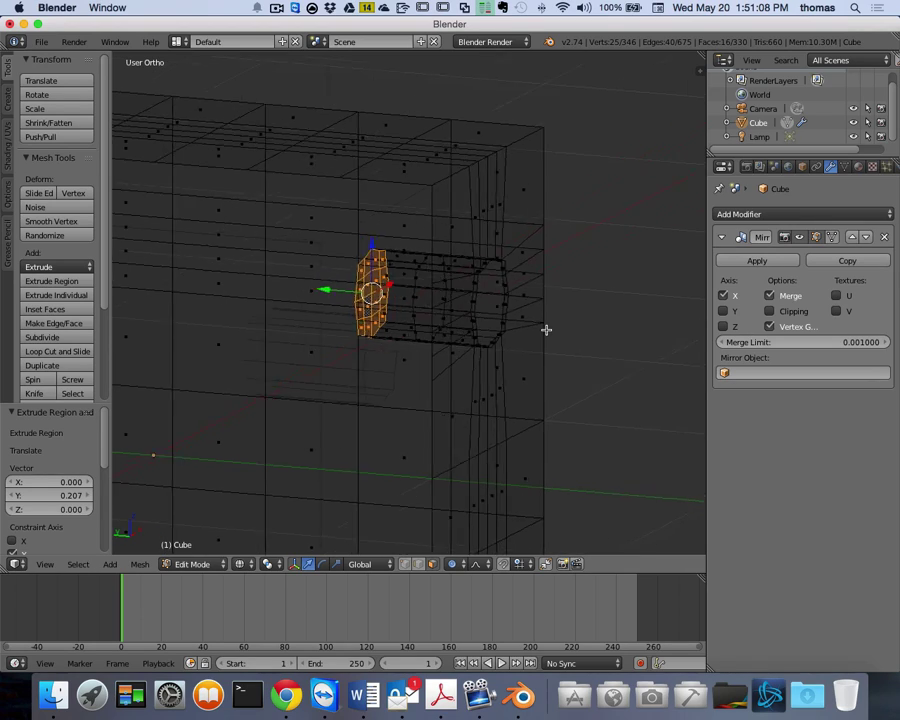
scroll(440, 318, right, 5)
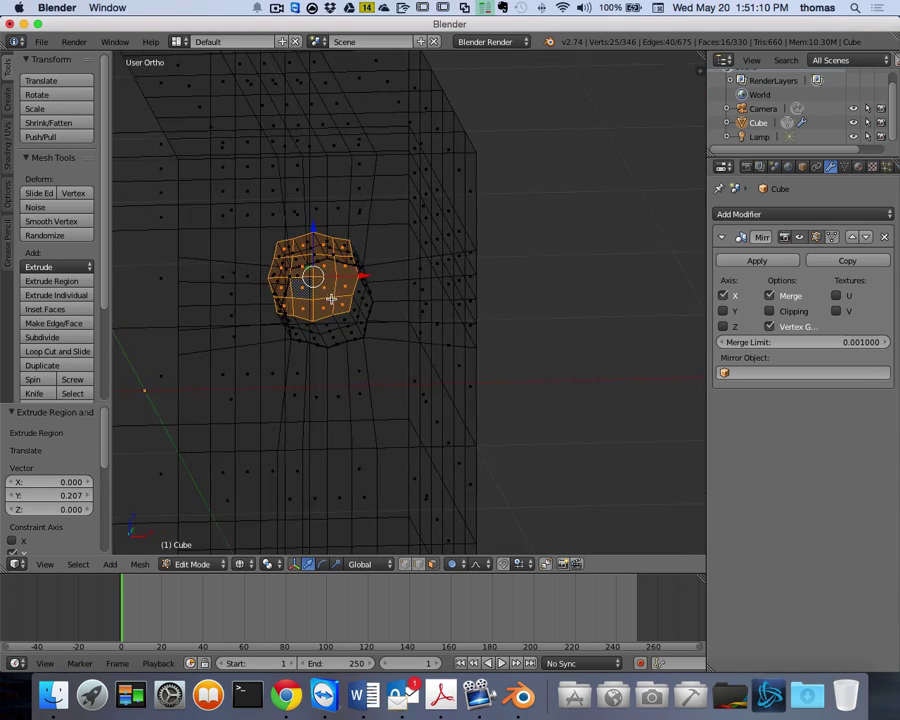
scroll(377, 313, up, 6)
scroll(380, 313, left, 5)
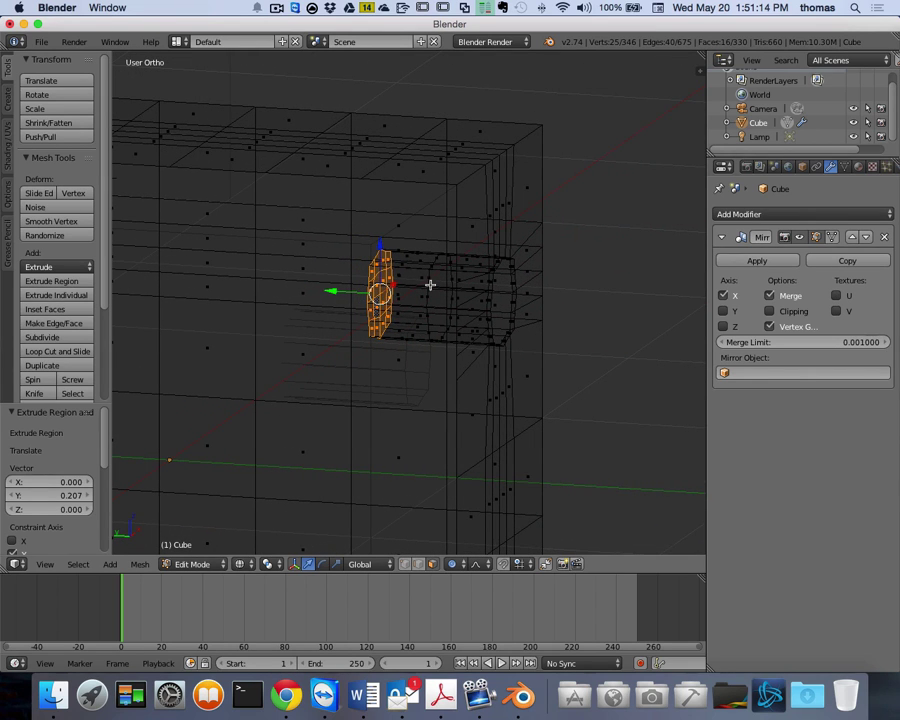
scroll(440, 290, left, 5)
scroll(477, 295, left, 1)
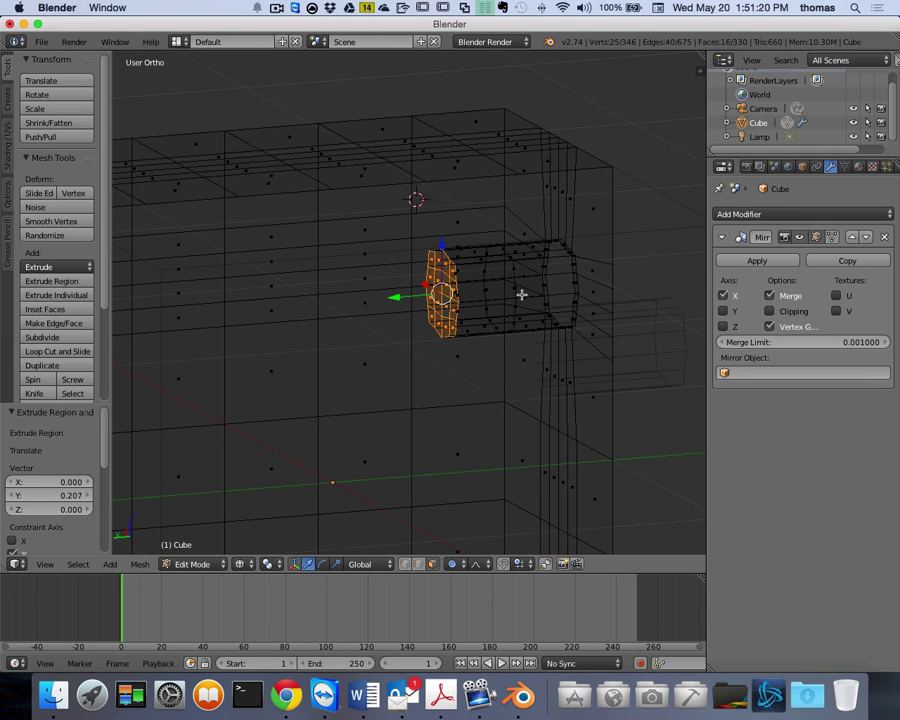
scroll(522, 317, right, 5)
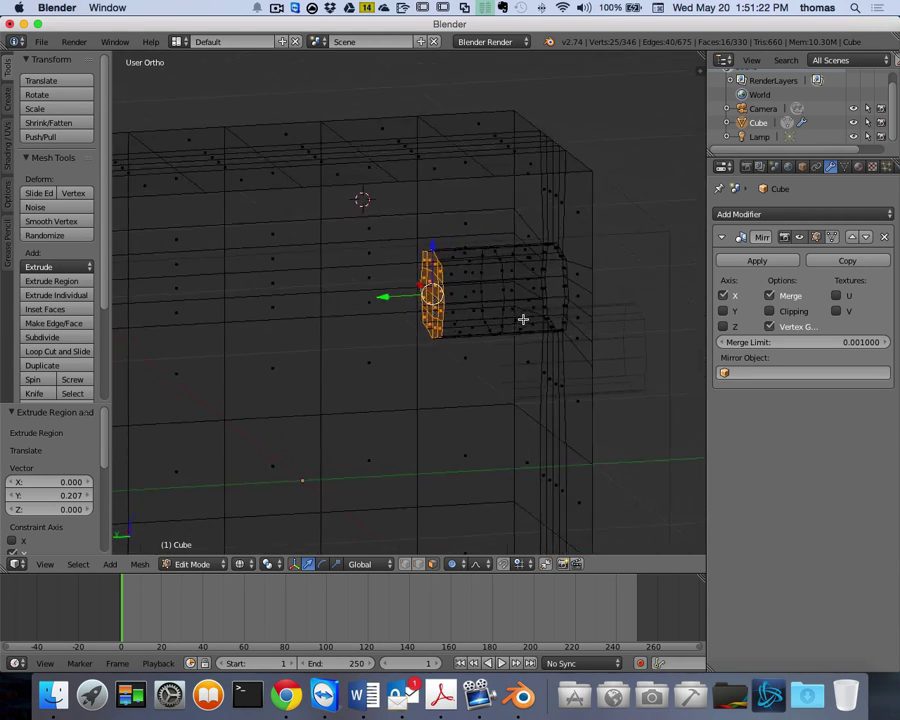
scroll(523, 318, right, 2)
scroll(524, 315, left, 6)
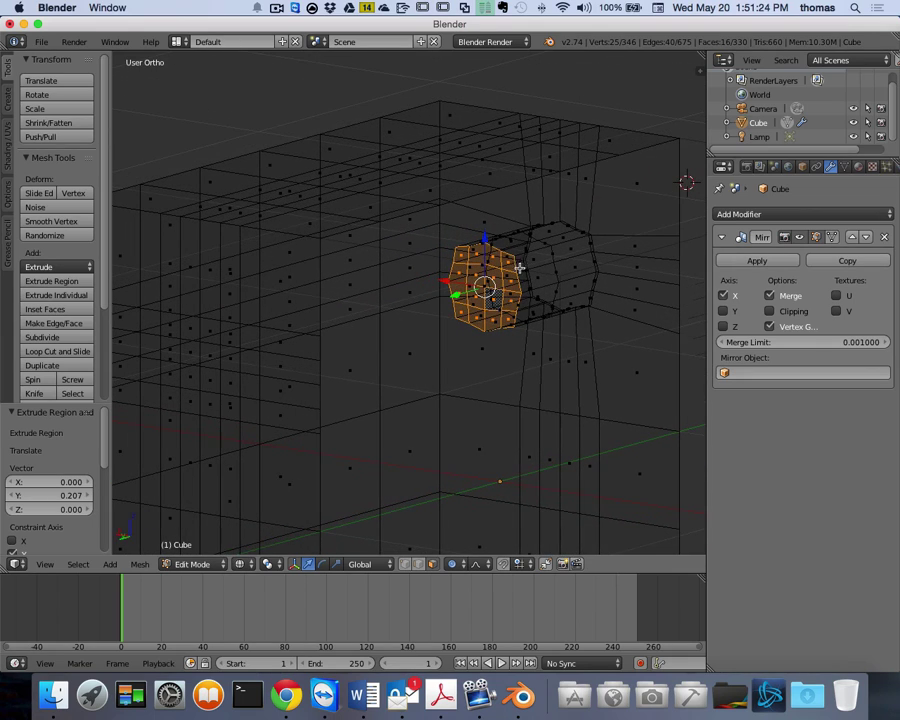
scroll(505, 285, right, 5)
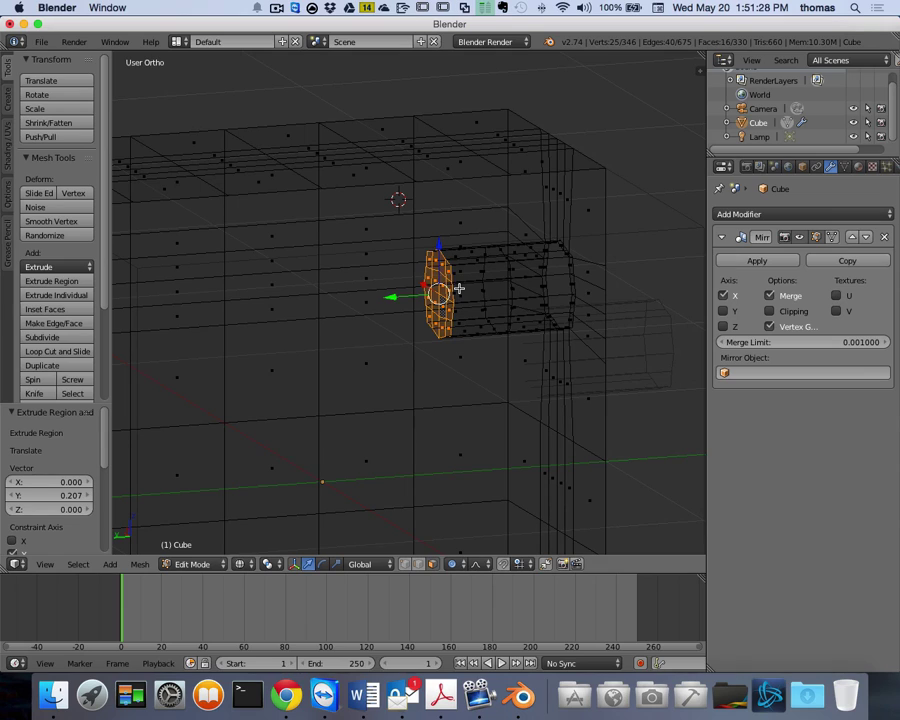
- Shrink the proportional editing influence to 0.17 during a scale, leaving the scale at 1.0
key(s)
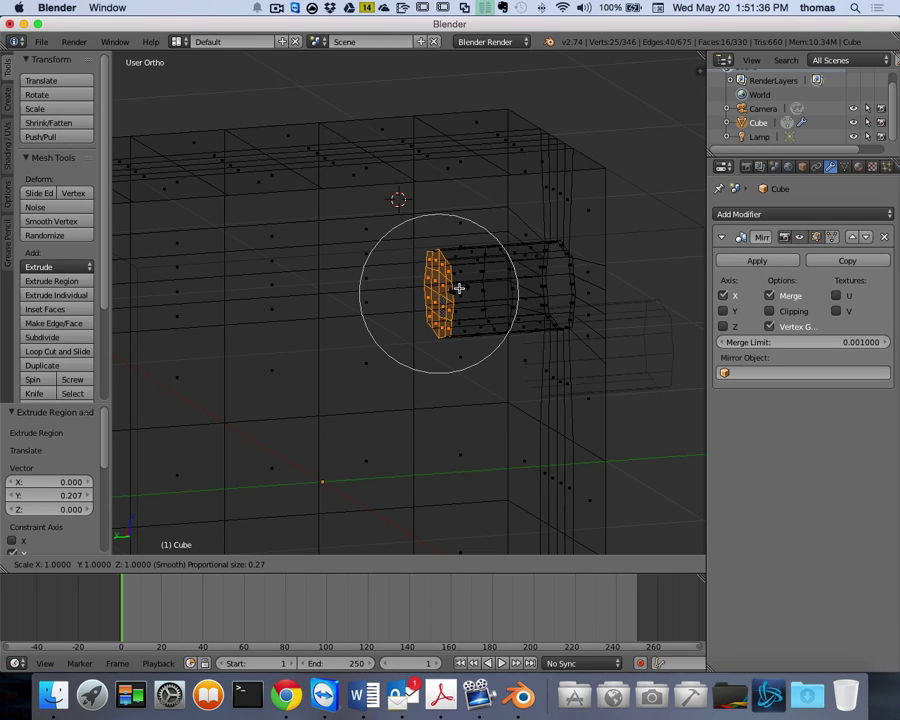
scroll(458, 288, up, 3)
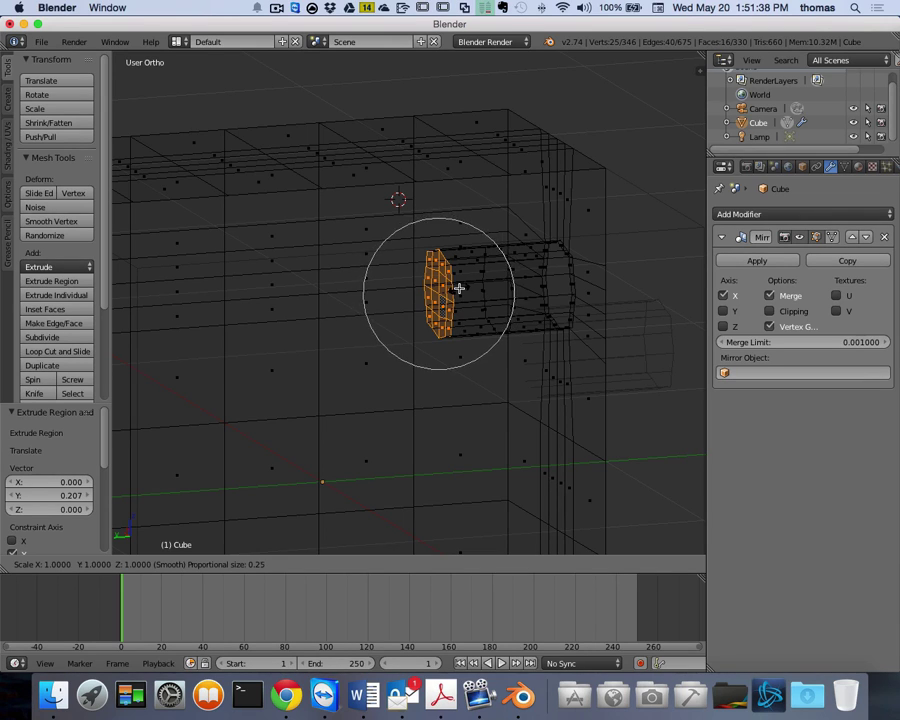
scroll(458, 288, up, 3)
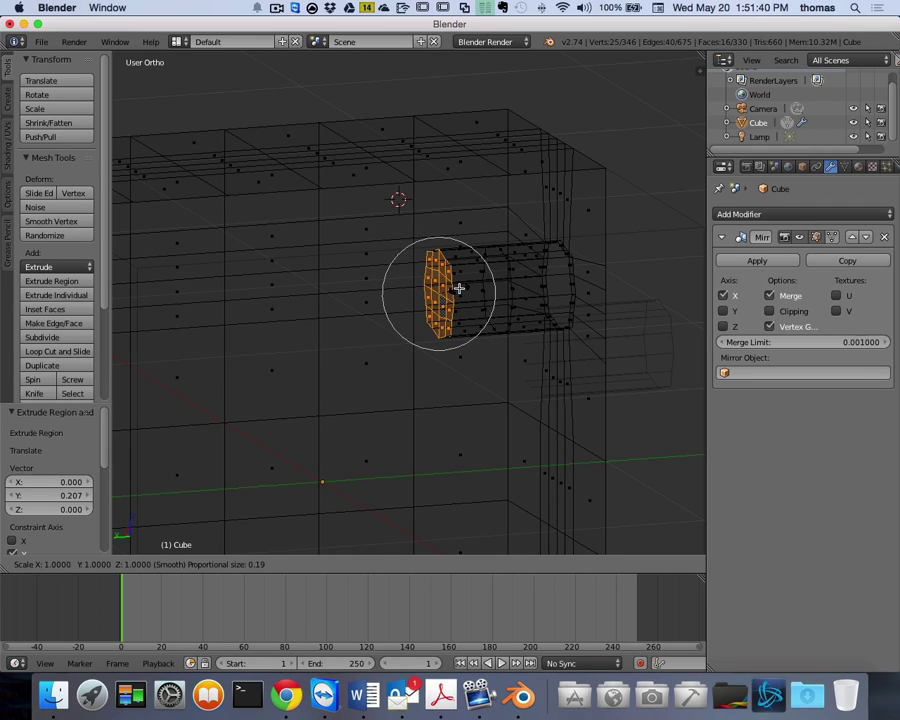
scroll(458, 288, up, 1)
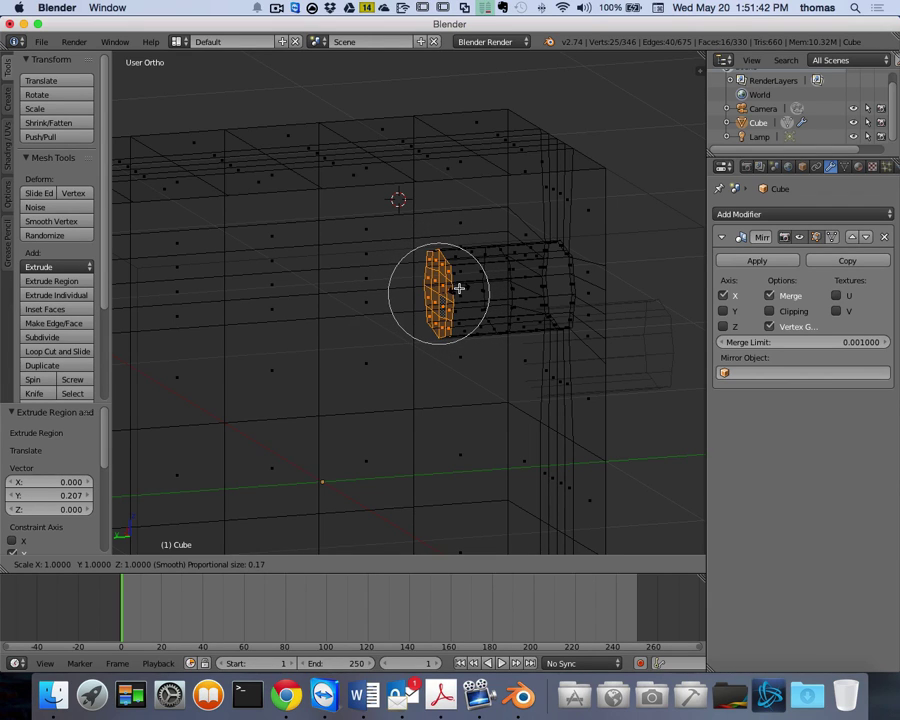
click(458, 288)
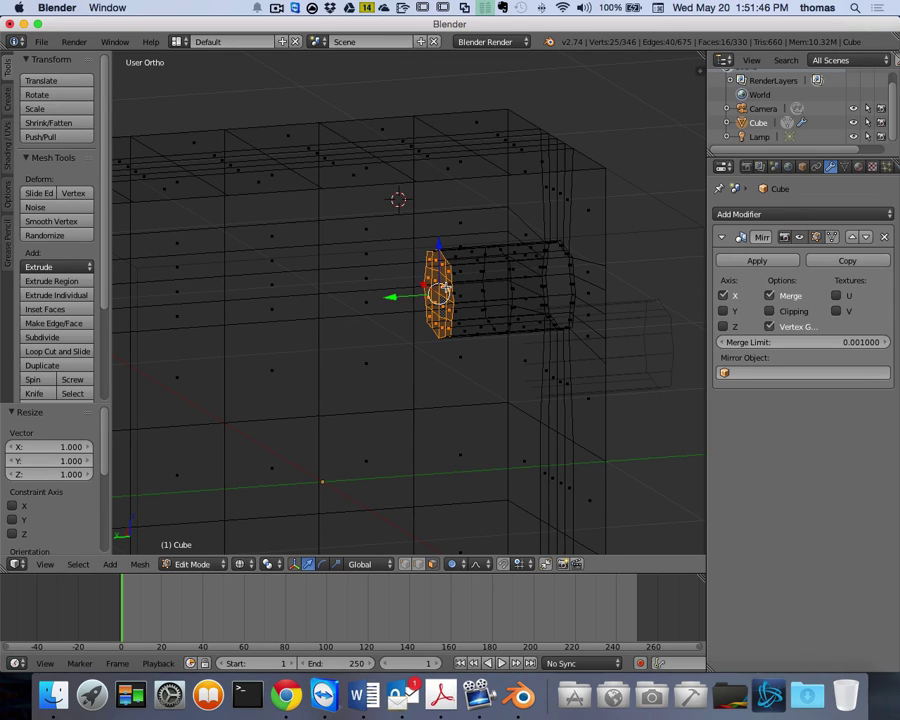
- Scale the tube's end faces to 0.625 and orbit to check the taper from the side
key(s)
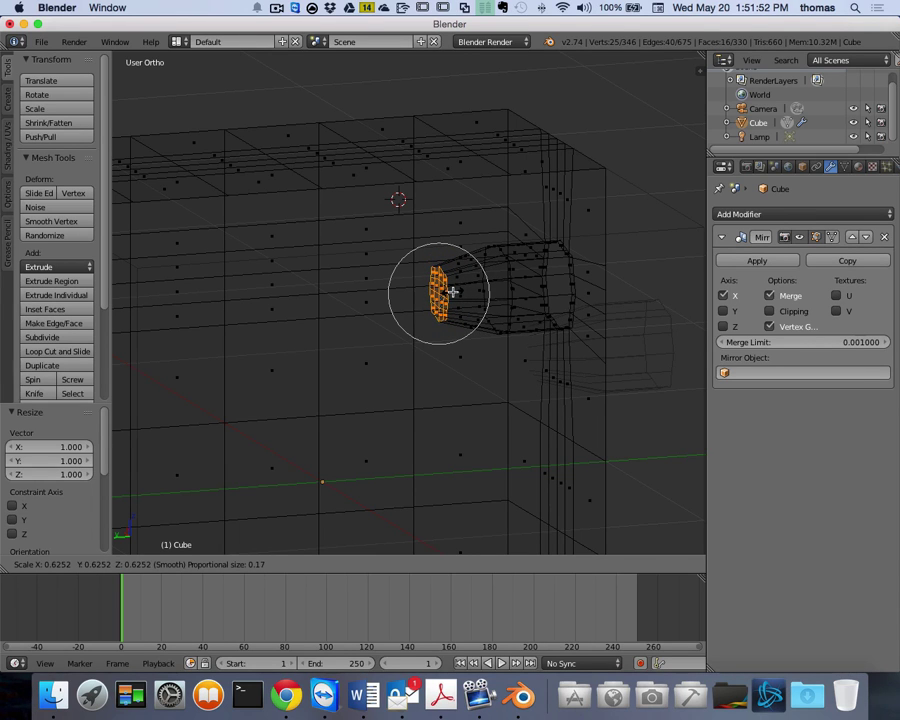
click(453, 291)
middle_drag(508, 290, 581, 327)
scroll(490, 295, down, 5)
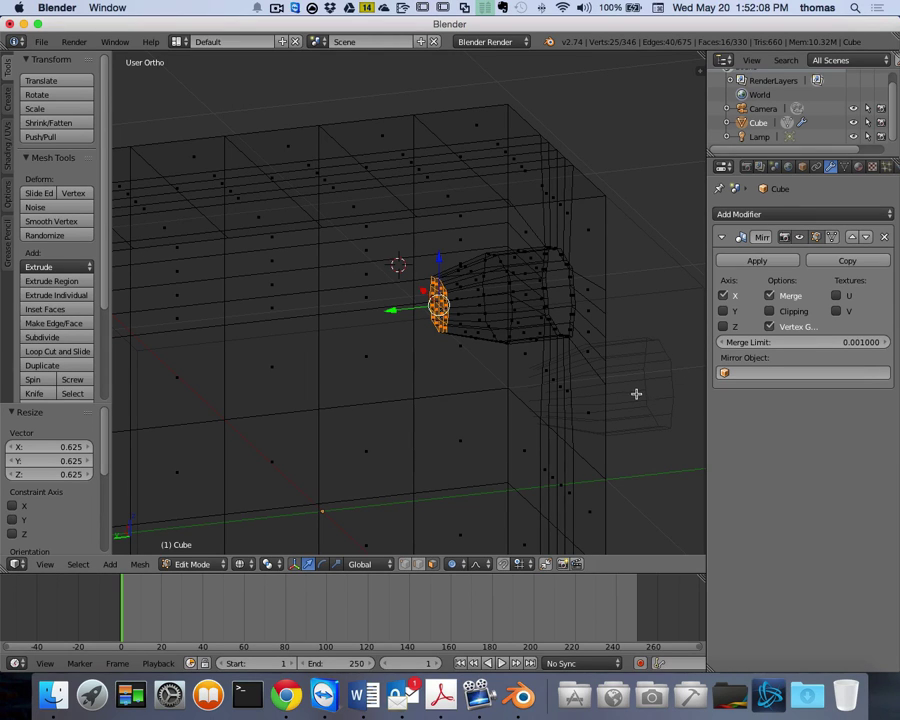
middle_drag(632, 393, 344, 381)
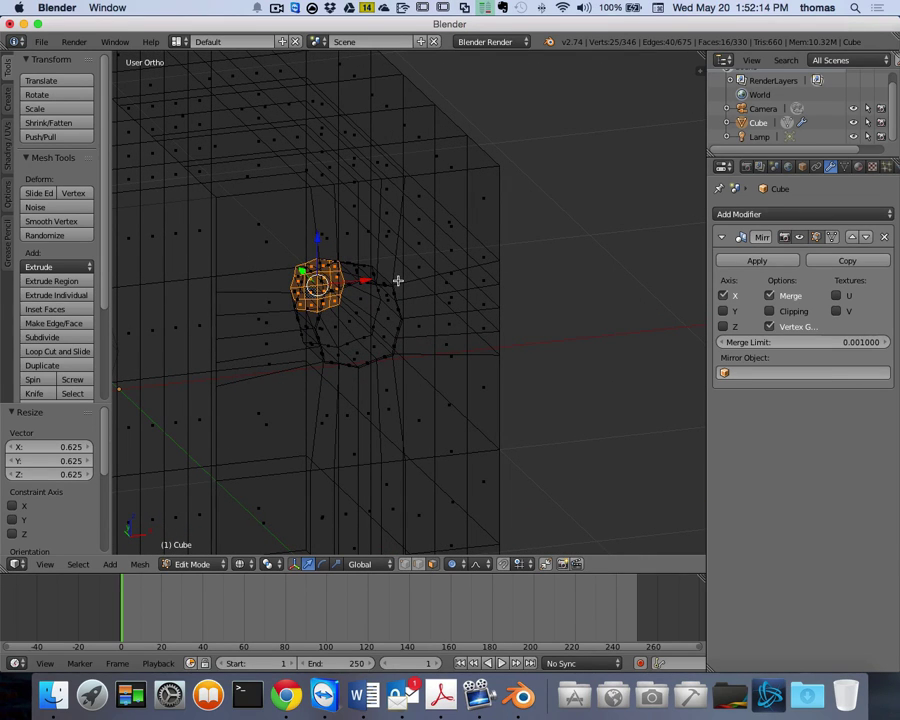
- Return to front orthographic view, toggling perspective and back, and restore solid shading
key(KP_1)
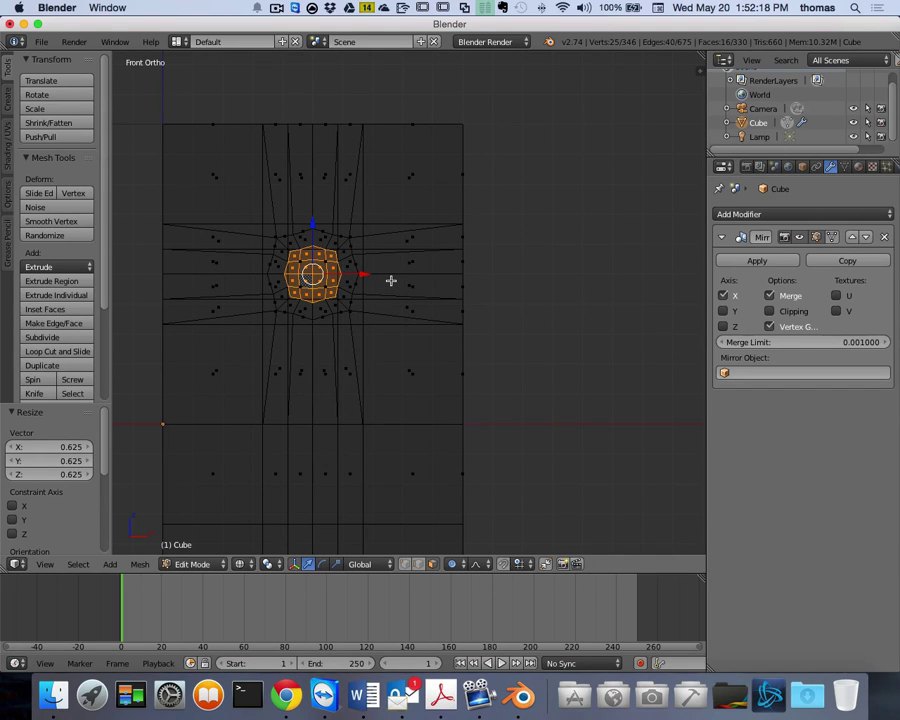
key(KP_5)
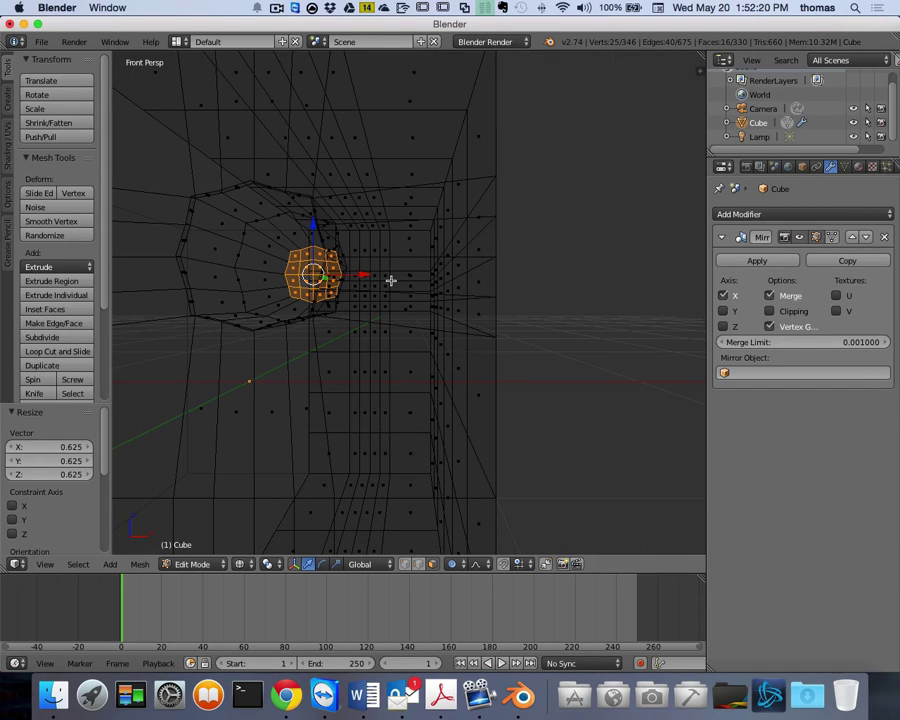
key(KP_5)
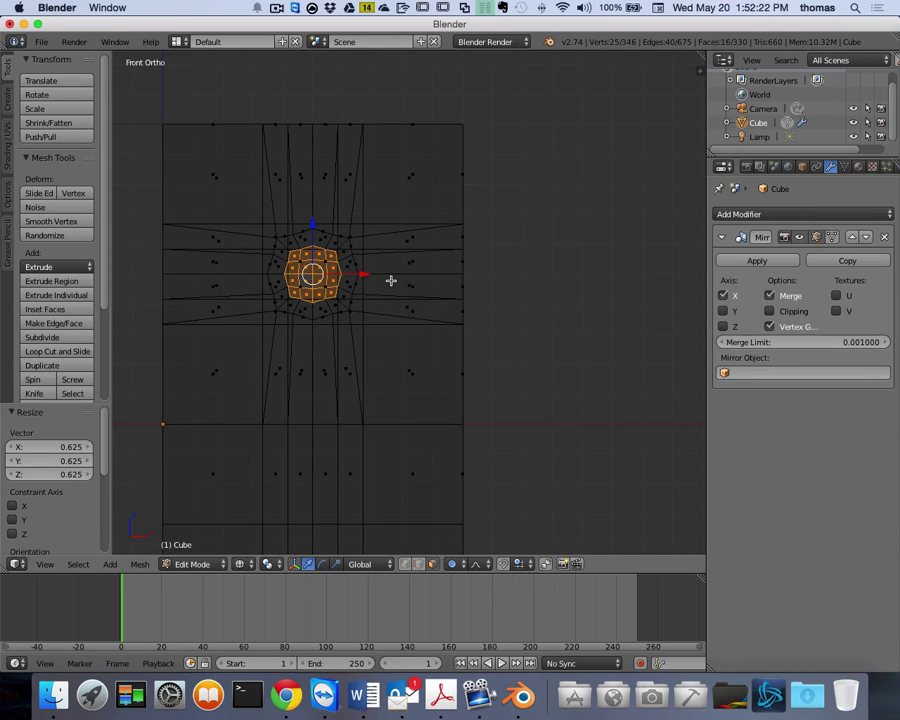
key(z)
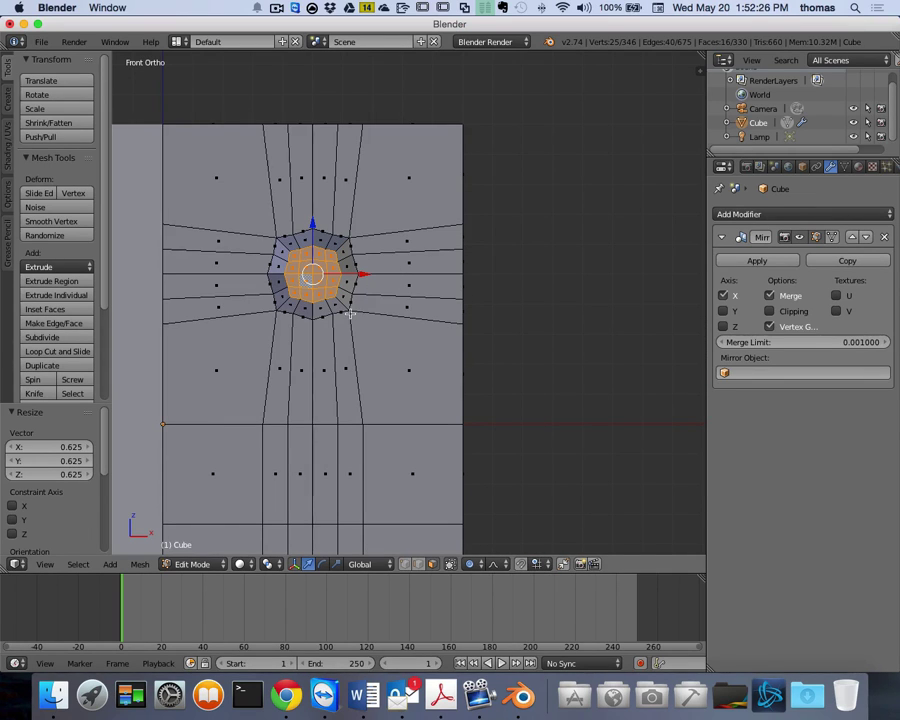
scroll(350, 315, up, 1)
scroll(348, 313, down, 2)
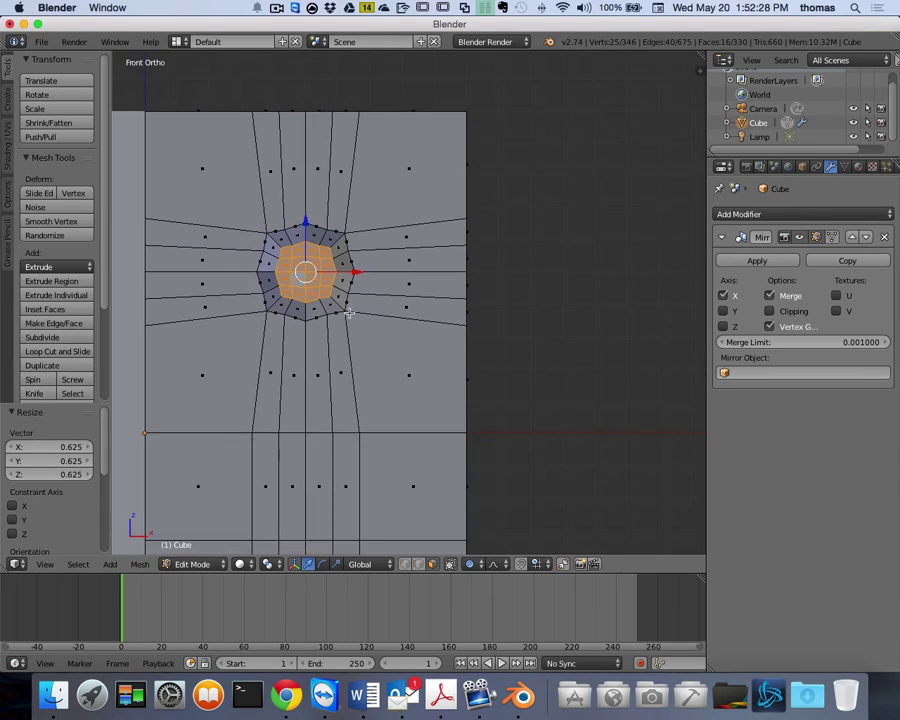
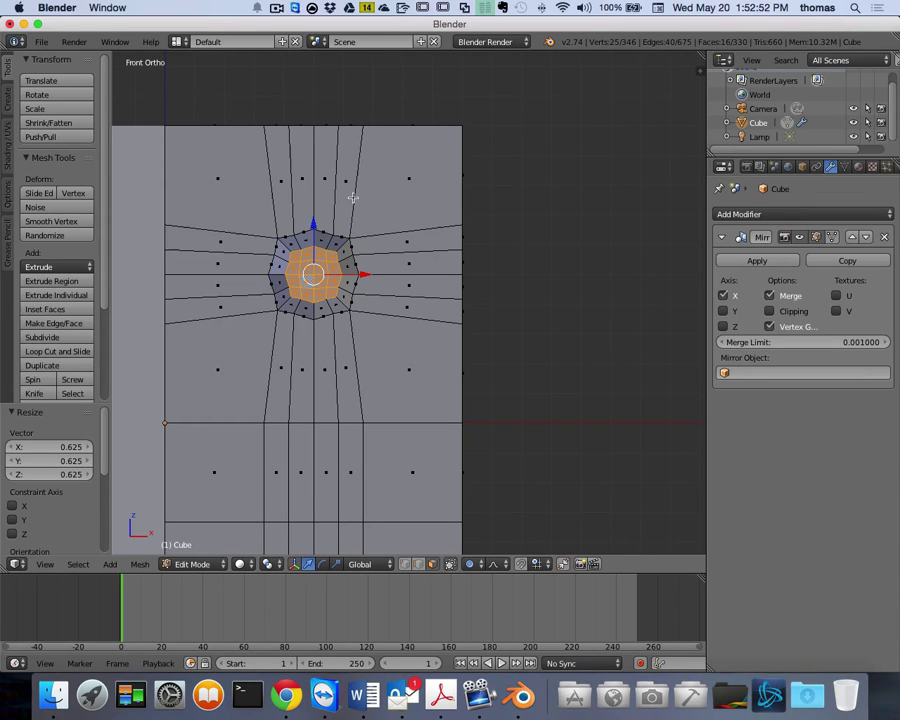
- In edge select mode, select the front face's top-right edge, cancelling the loop cut uncut
key(ctrl+Tab)
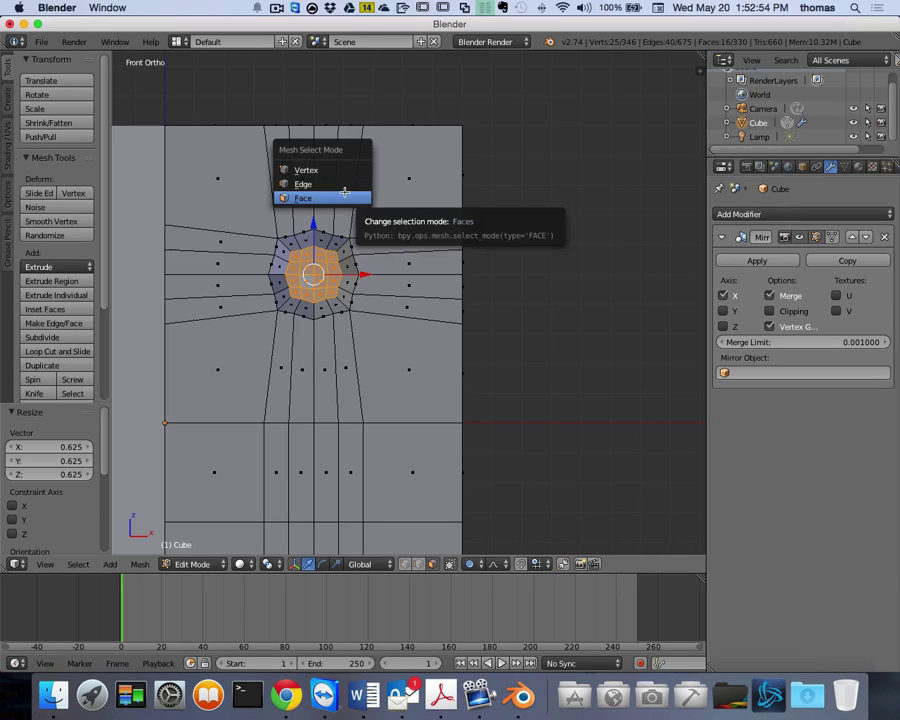
click(330, 182)
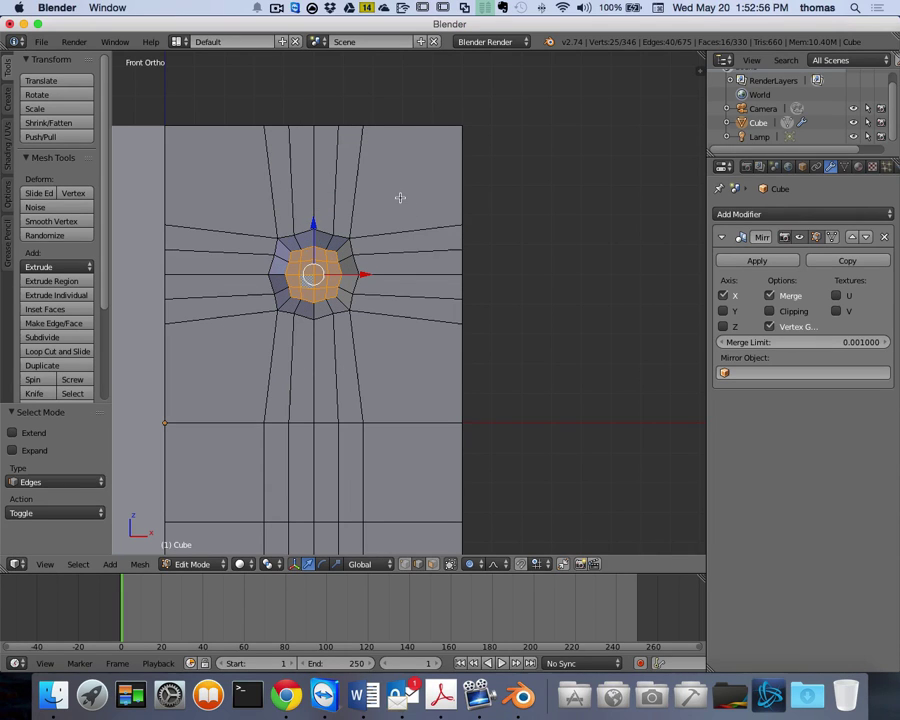
key(ctrl+r)
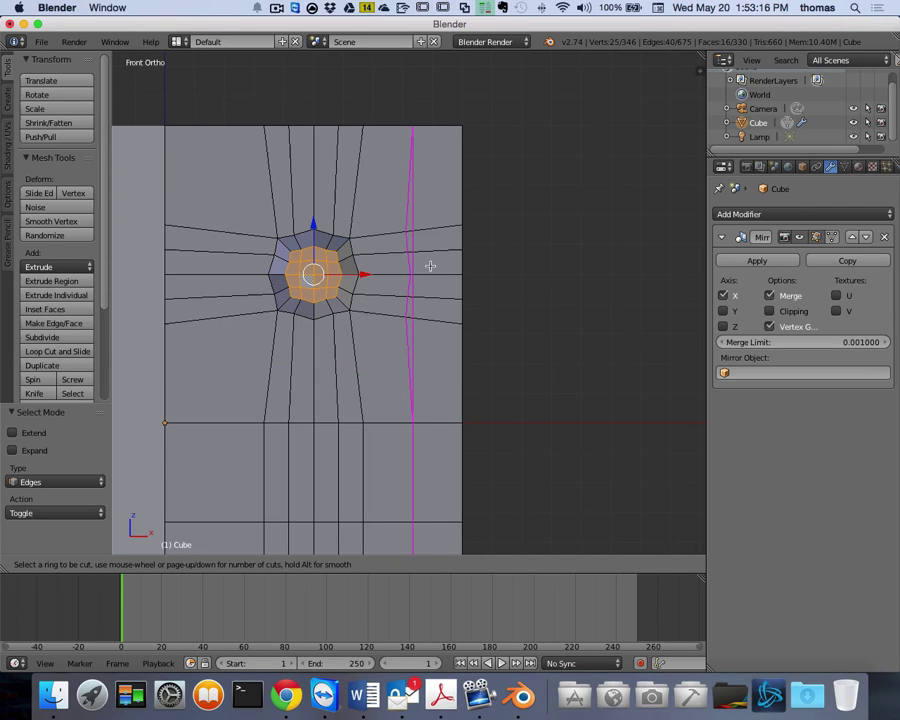
right_click(547, 474)
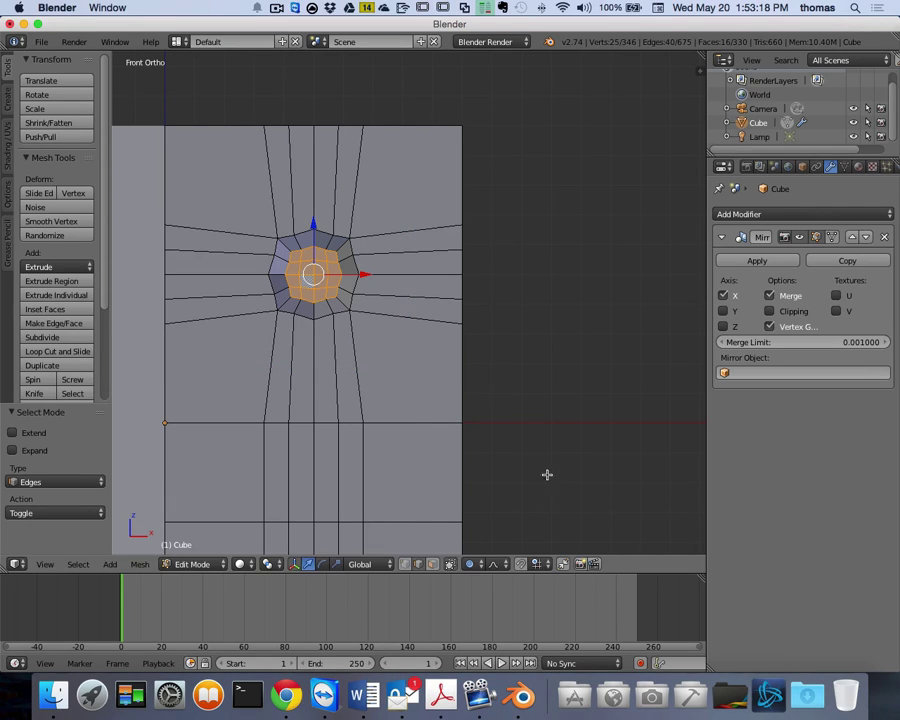
right_click(459, 126)
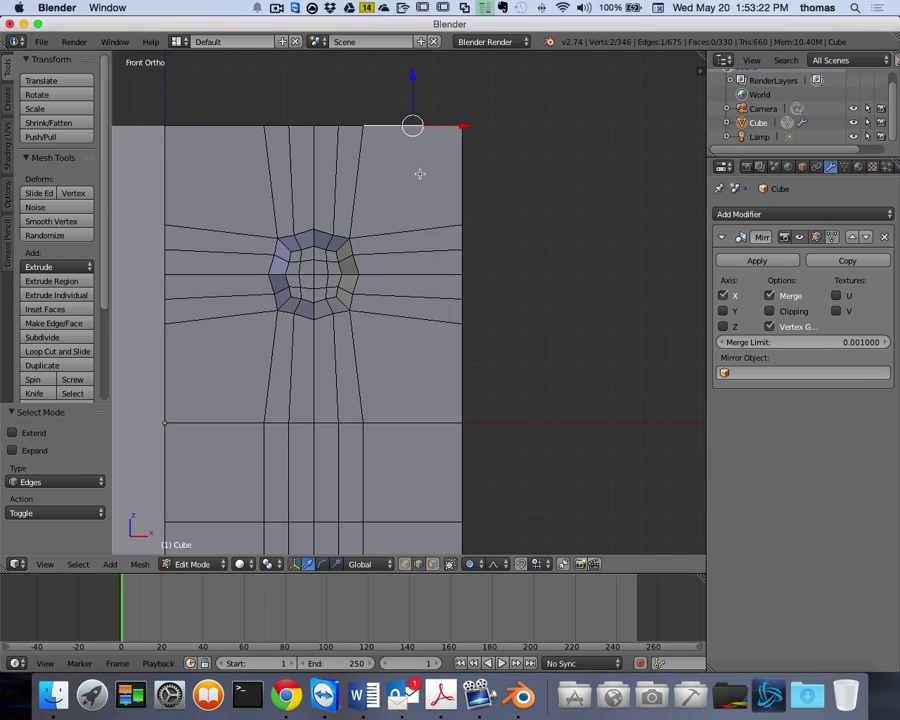
- Switch to vertex select mode, deselect all, and select the top-right corner vertex
key(ctrl+Tab)
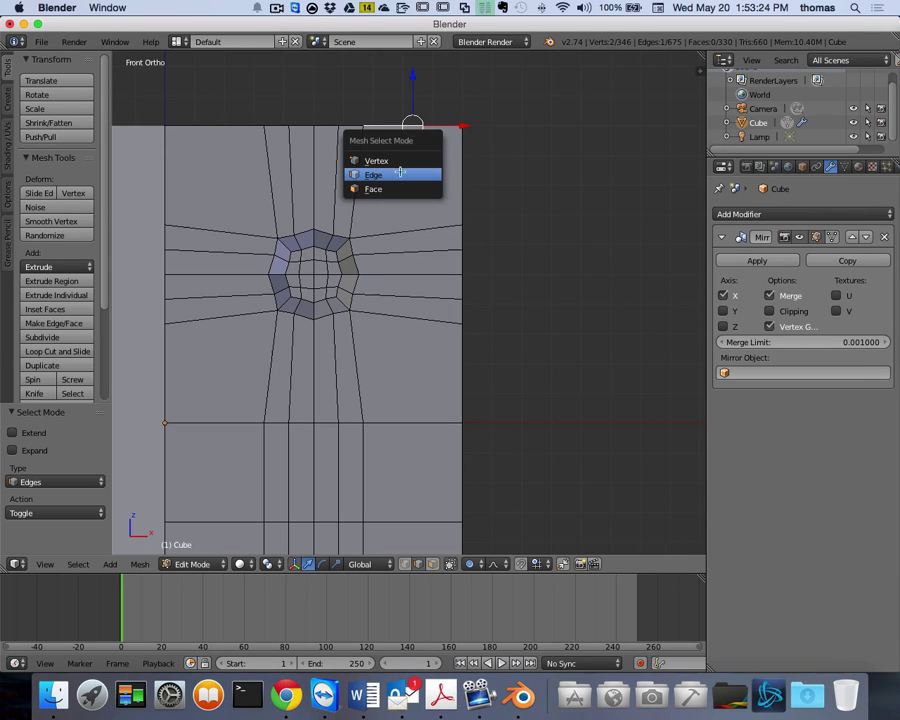
click(379, 160)
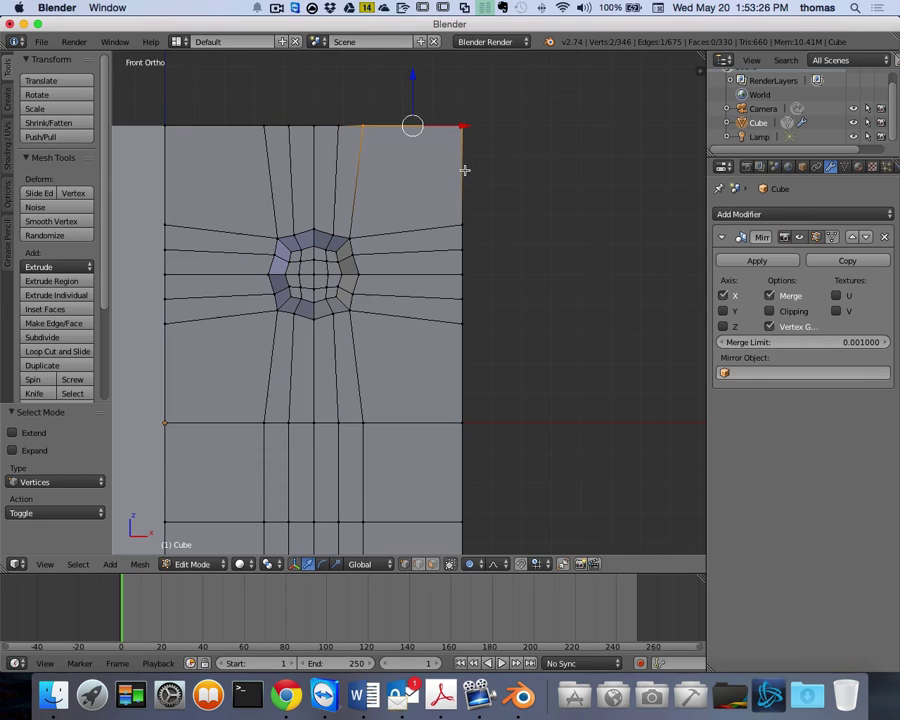
key(a)
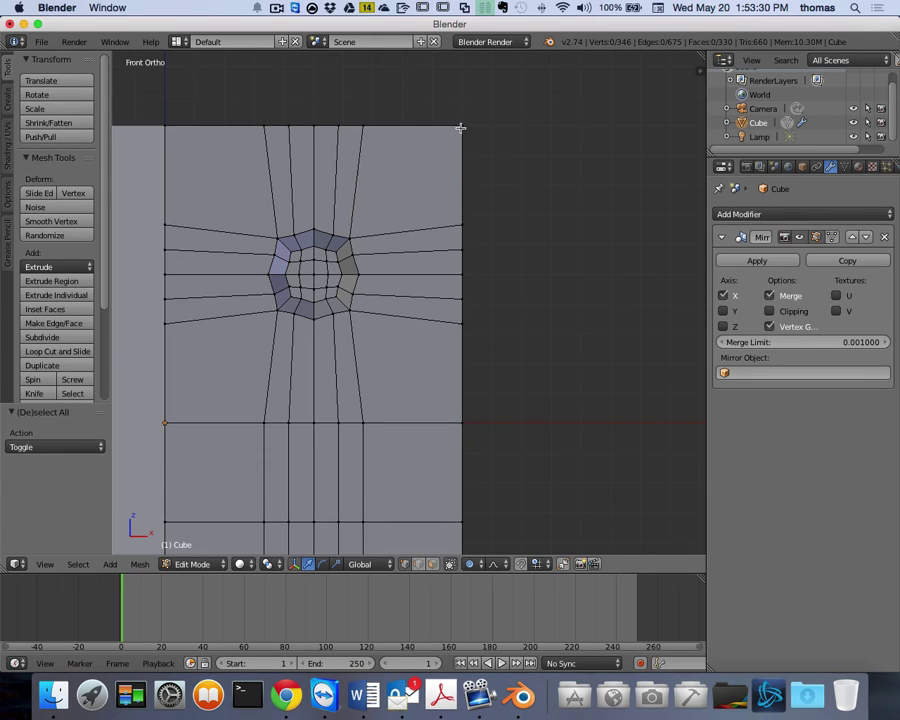
right_click(461, 127)
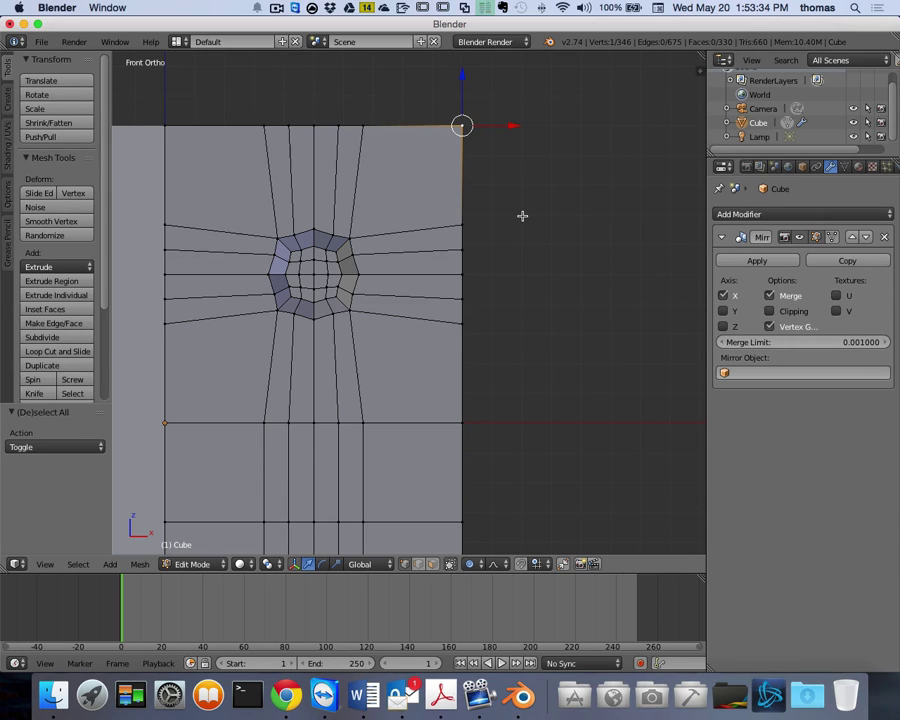
- Try a proportional scale around the corner vertex, adjusting the falloff size
key(s)
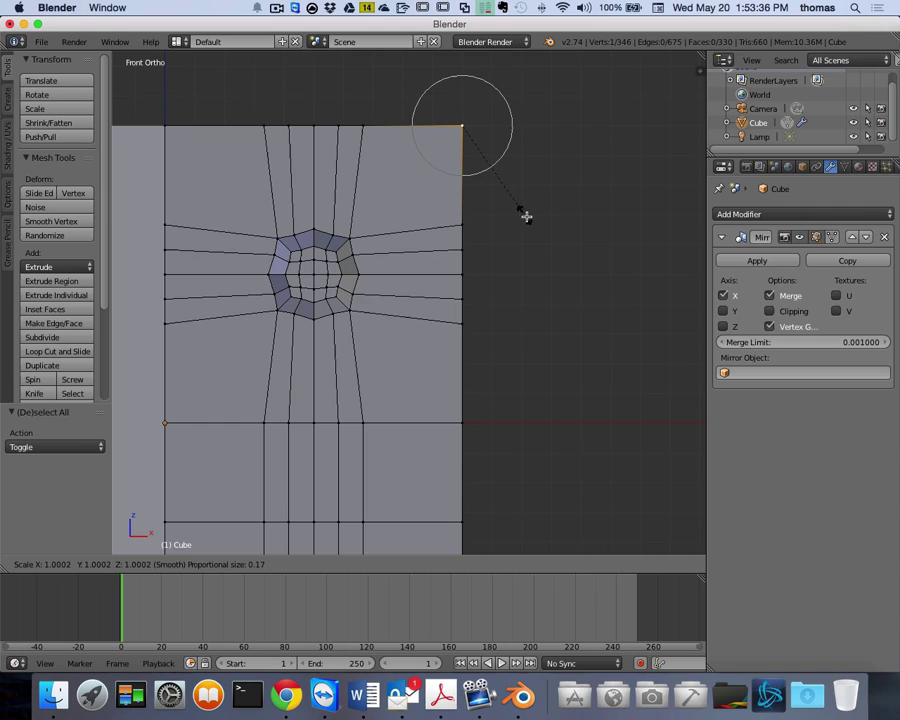
scroll(537, 203, up, 1)
scroll(537, 203, down, 8)
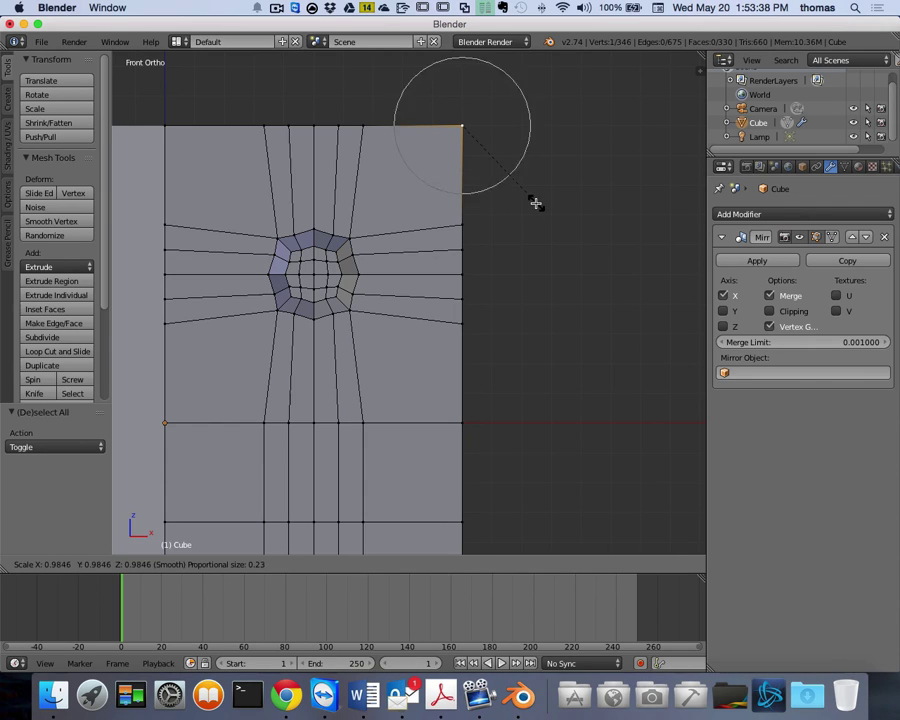
scroll(535, 209, down, 2)
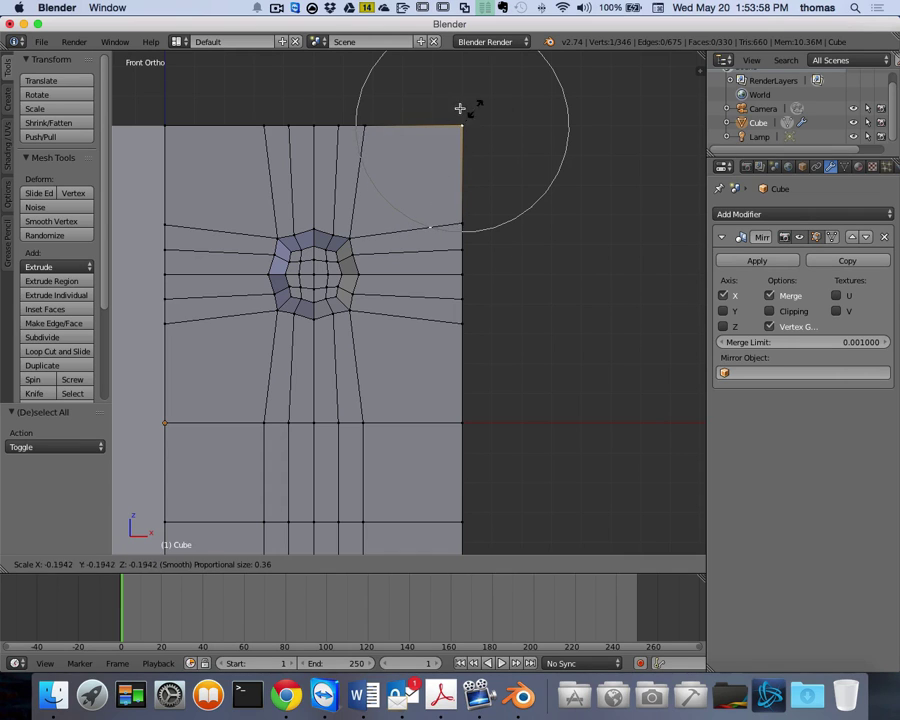
click(541, 222)
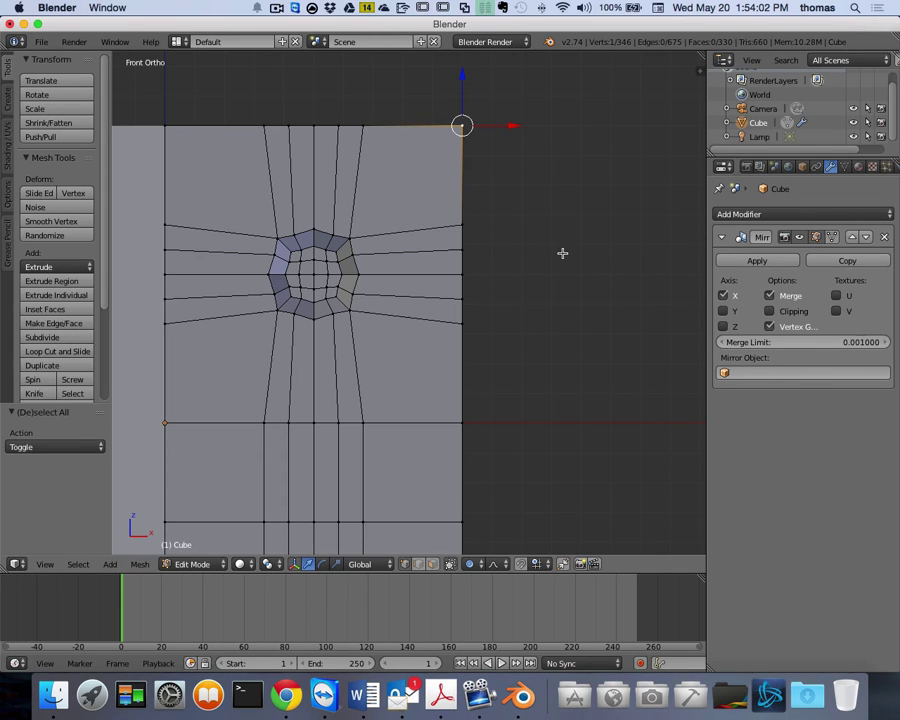
scroll(576, 241, up, 5)
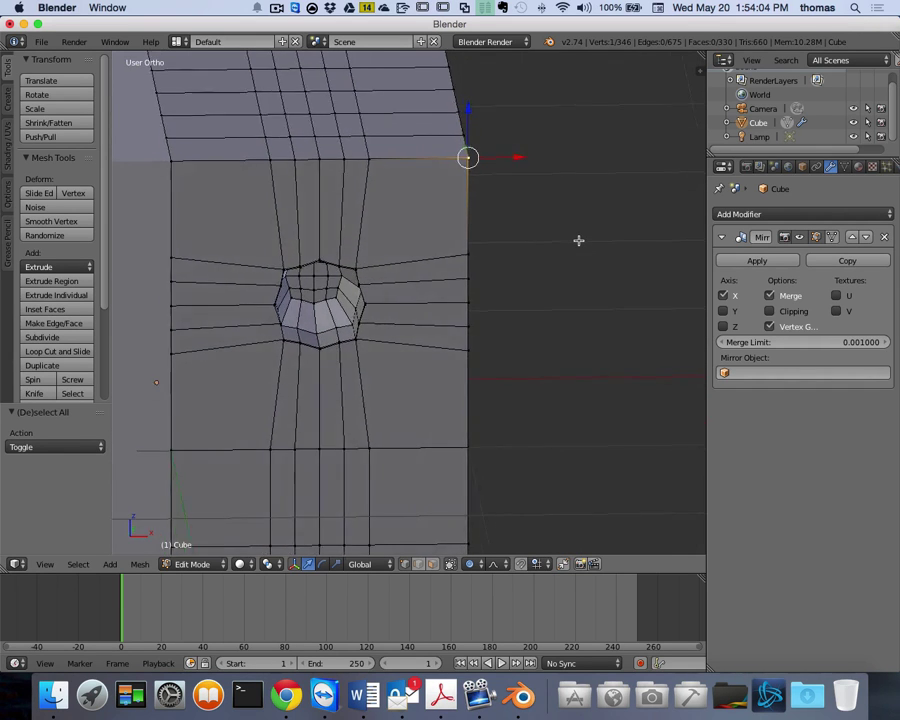
- Switch to perspective view and orbit to see the cube's top and holed face
scroll(578, 240, left, 3)
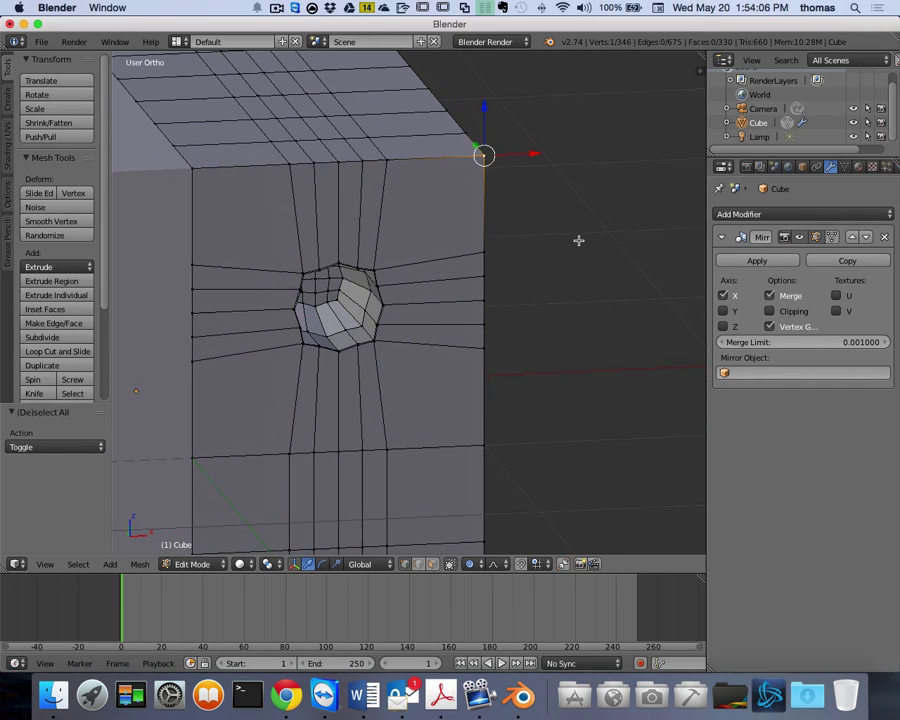
key(KP_5)
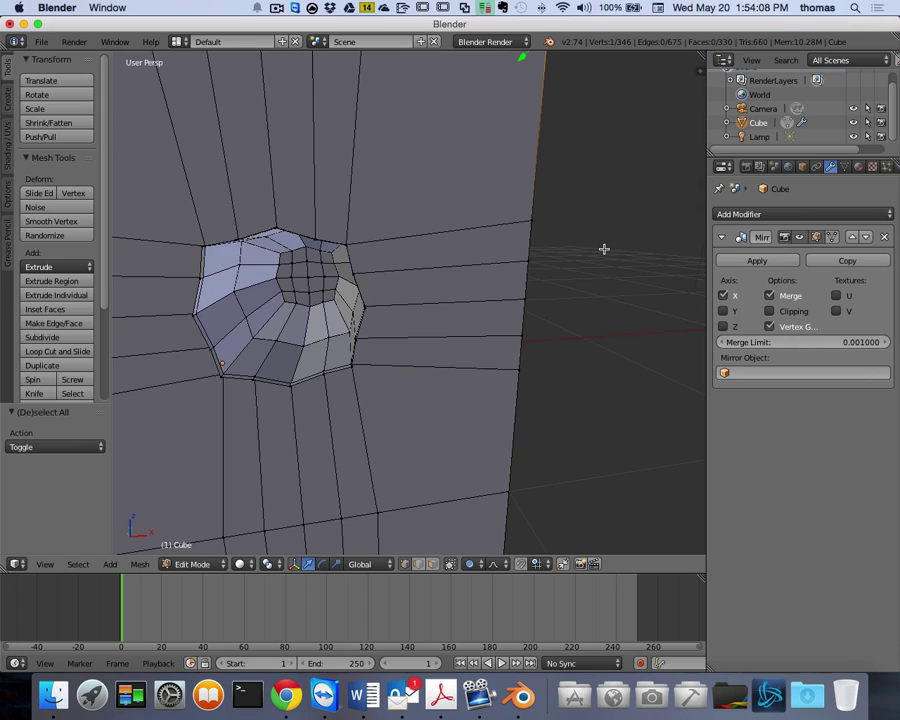
scroll(603, 250, down, 3)
scroll(545, 250, up, 5)
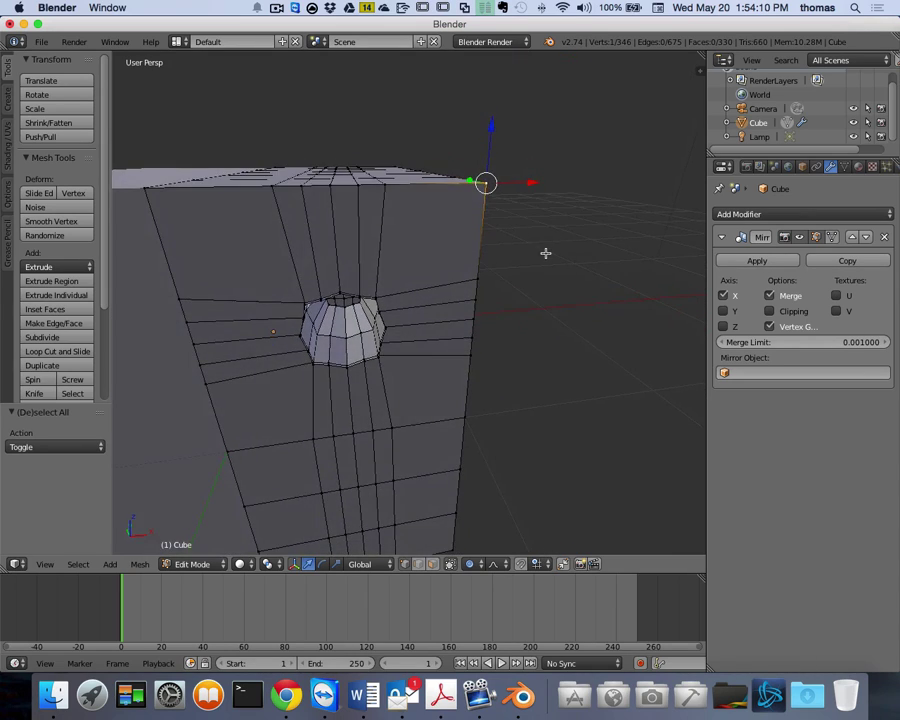
scroll(551, 255, right, 8)
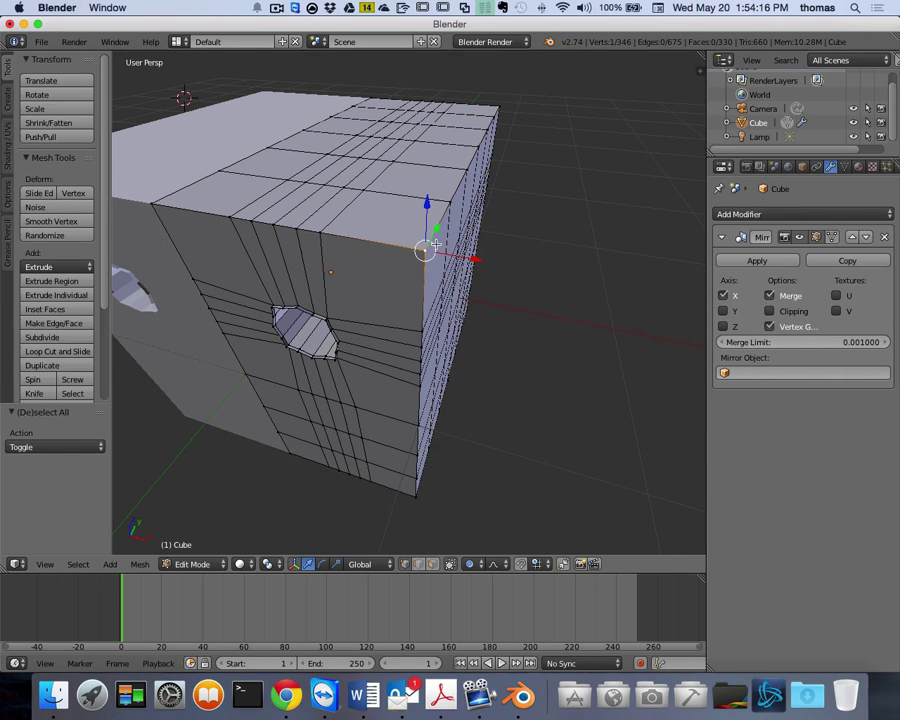
middle_drag(437, 315, 150, 300)
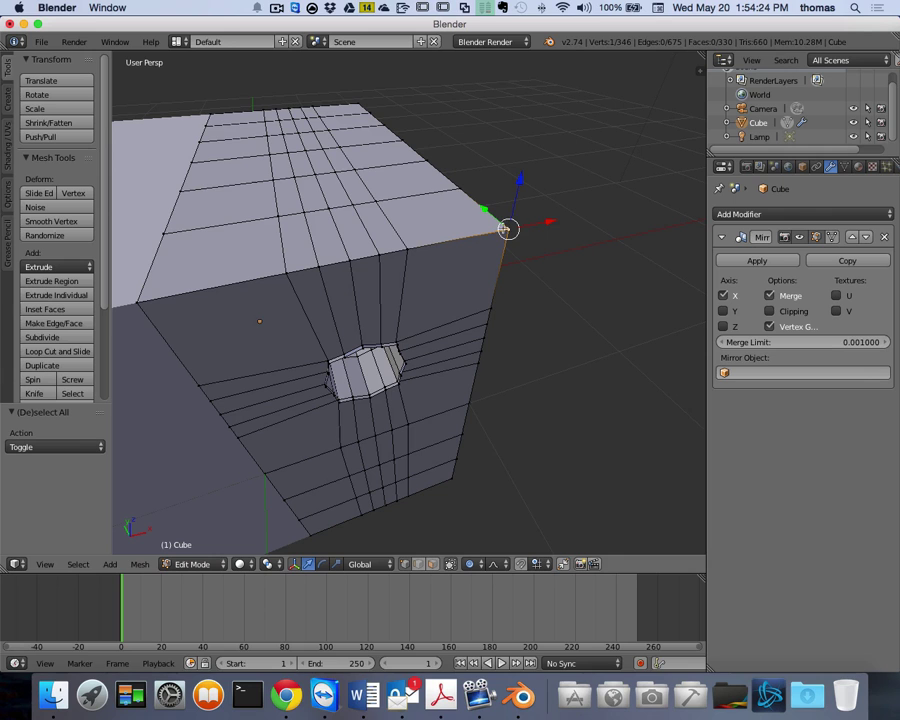
scroll(534, 246, right, 5)
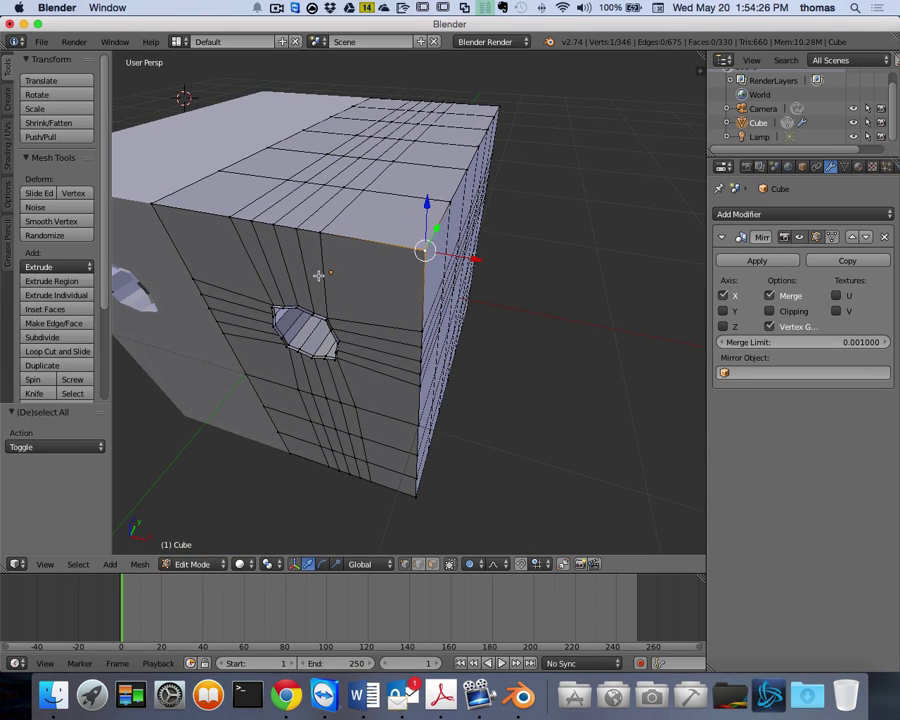
- Scale the region around the corner vertex by -1.974 with smooth proportional falloff
key(s)
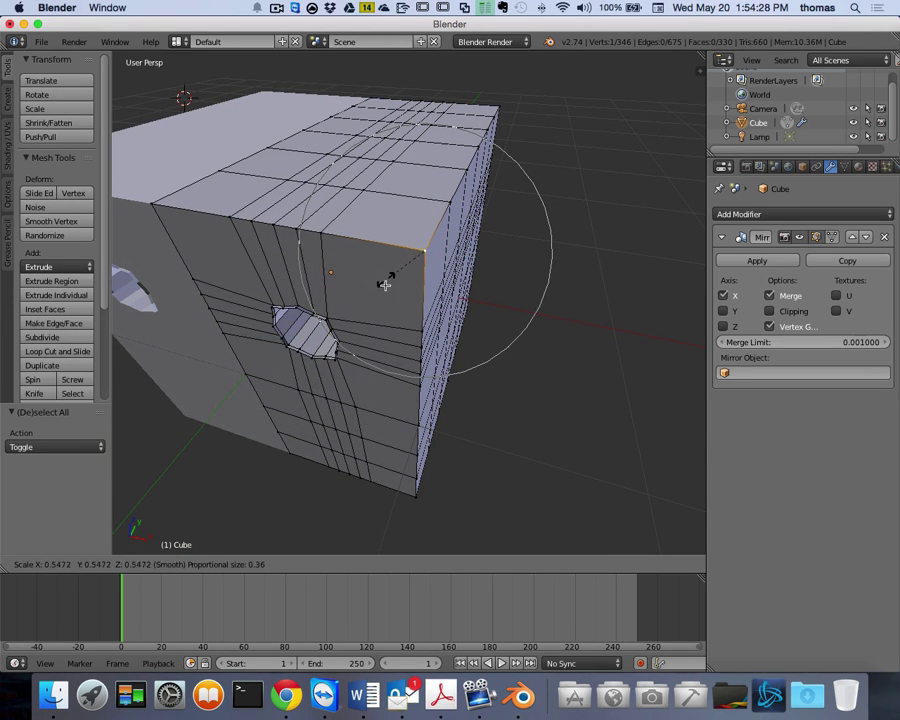
scroll(473, 303, up, 3)
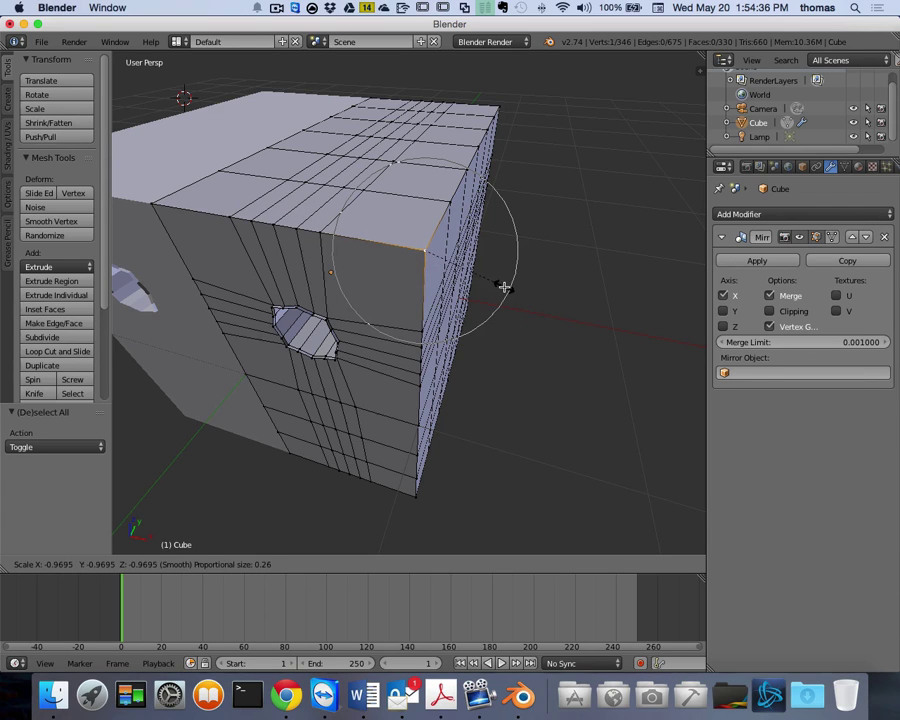
scroll(502, 285, down, 9)
scroll(511, 297, up, 4)
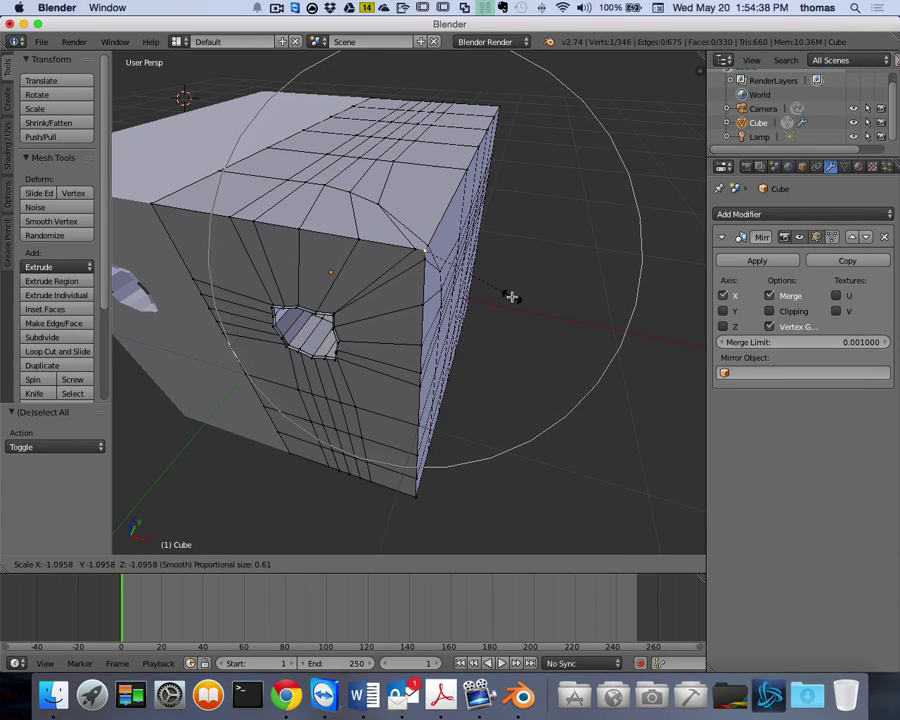
scroll(511, 297, up, 2)
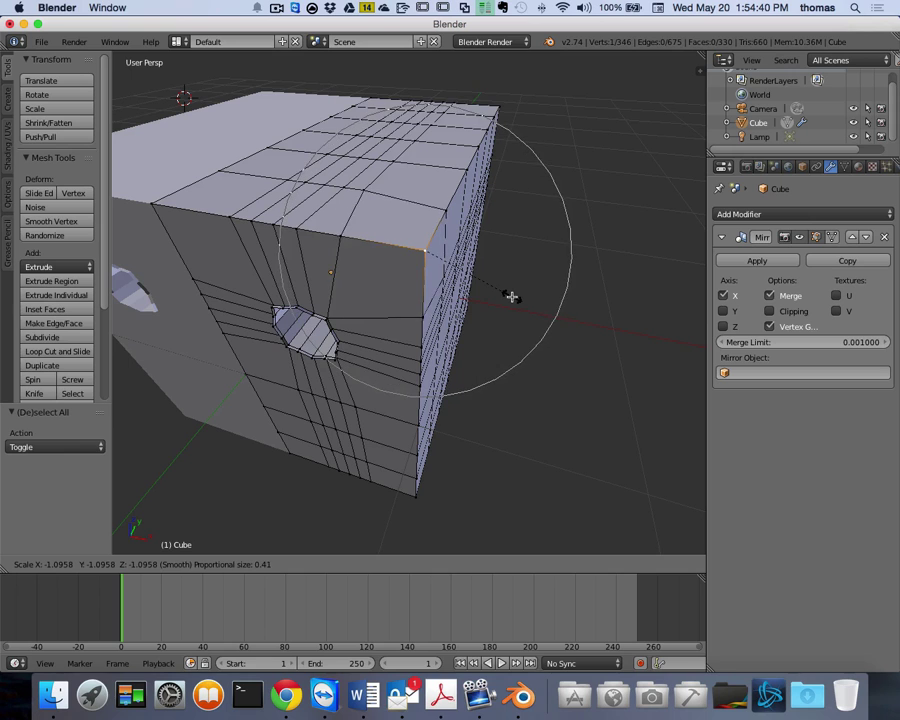
scroll(511, 297, down, 5)
scroll(511, 297, up, 3)
scroll(511, 297, up, 2)
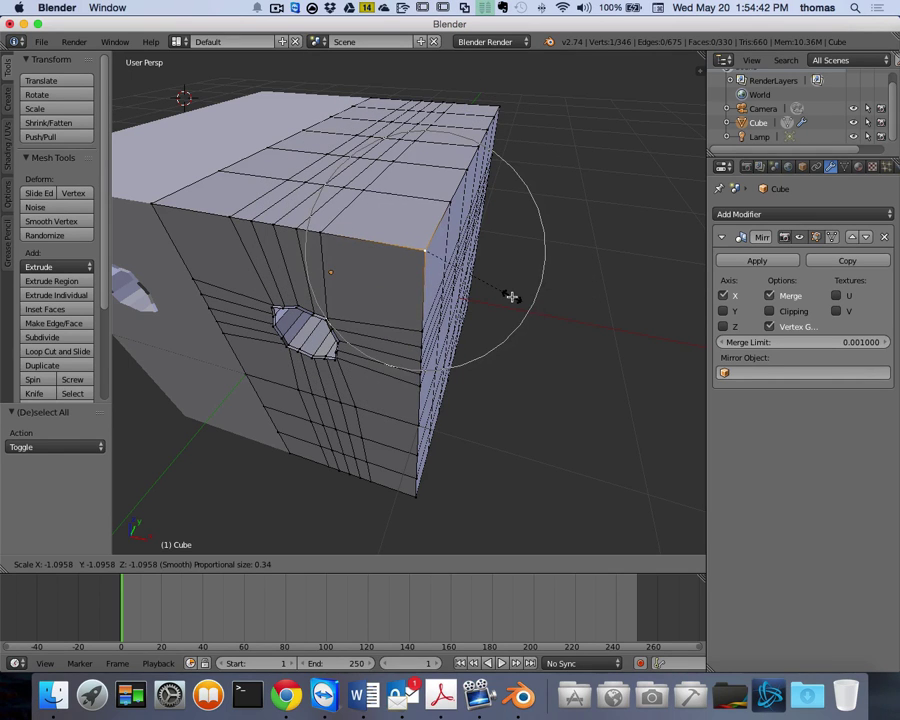
scroll(511, 297, down, 2)
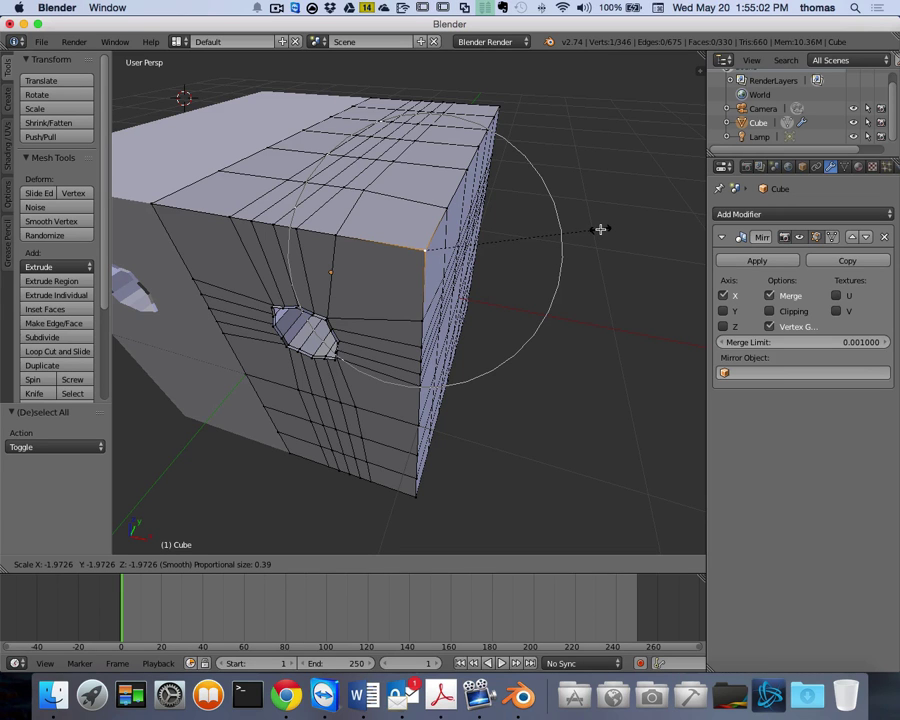
click(600, 228)
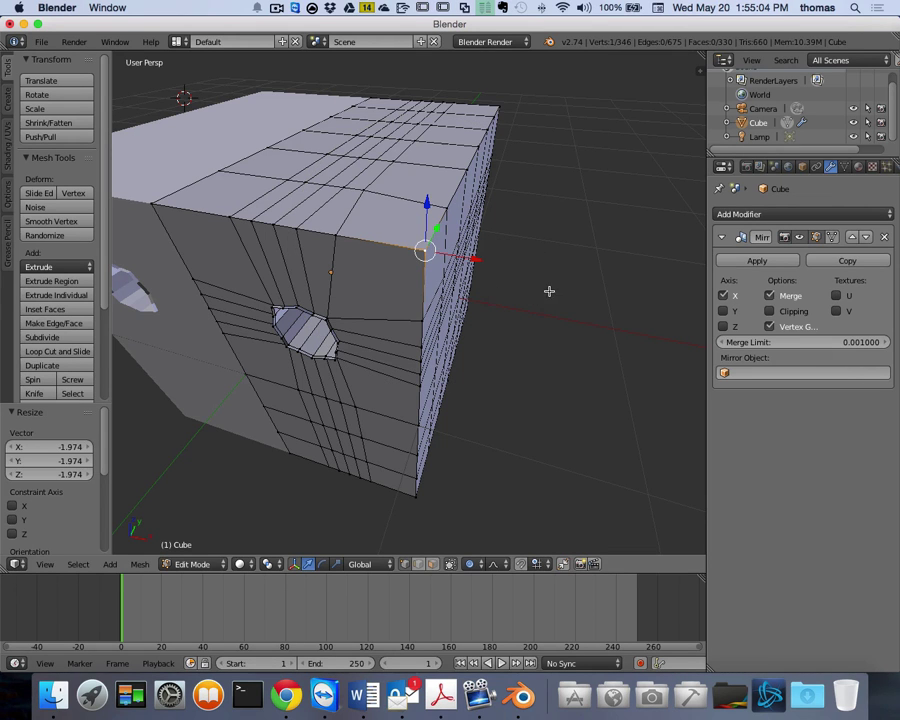
- Orbit around the cube's right side, then settle on the Front Ortho view
scroll(560, 281, down, 5)
scroll(562, 284, down, 3)
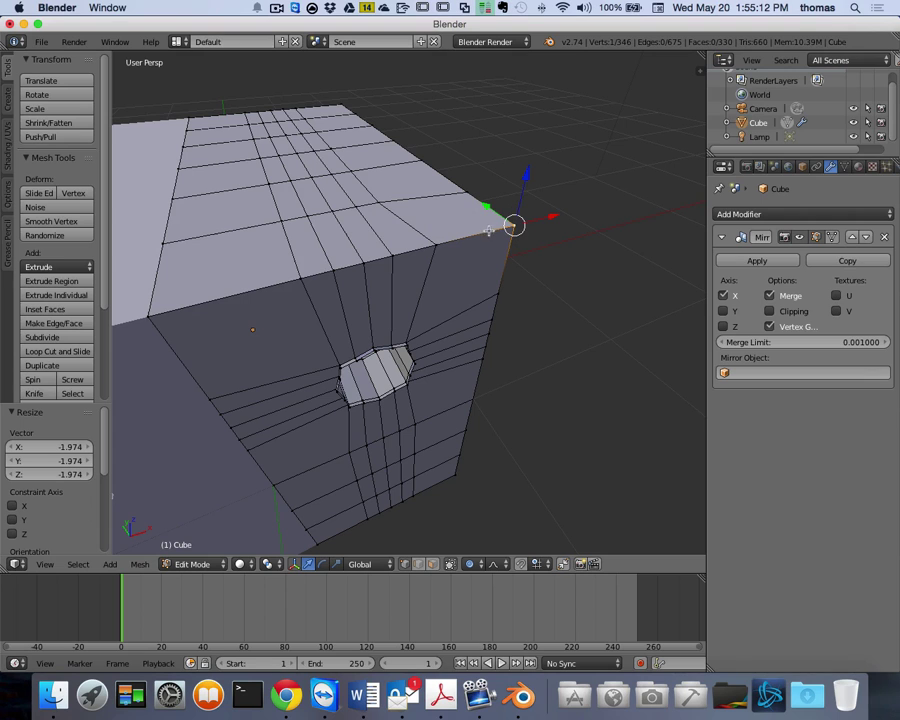
scroll(540, 245, left, 5)
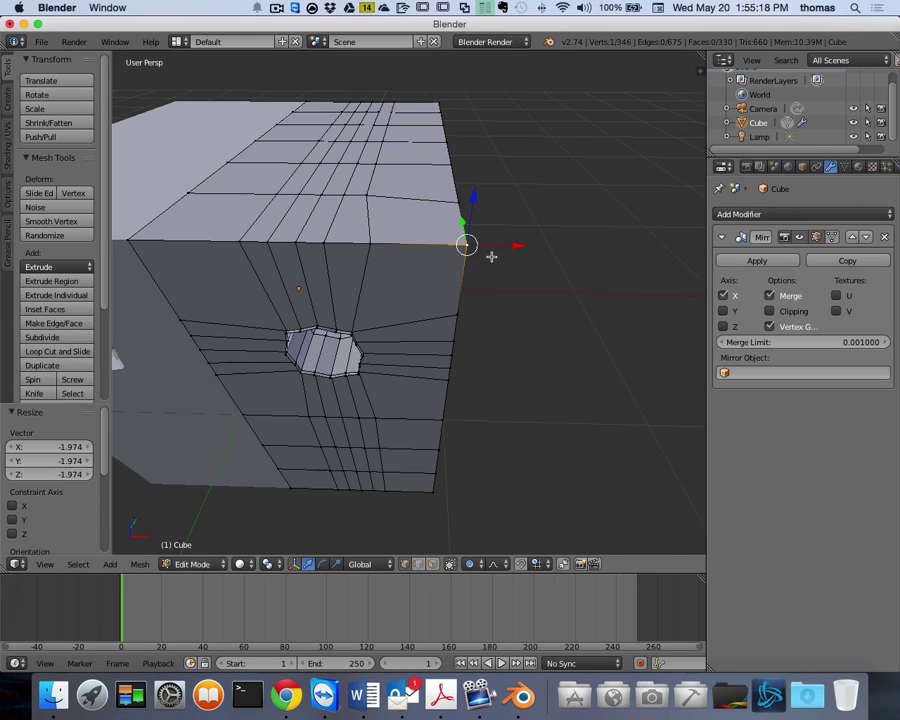
key(KP_1)
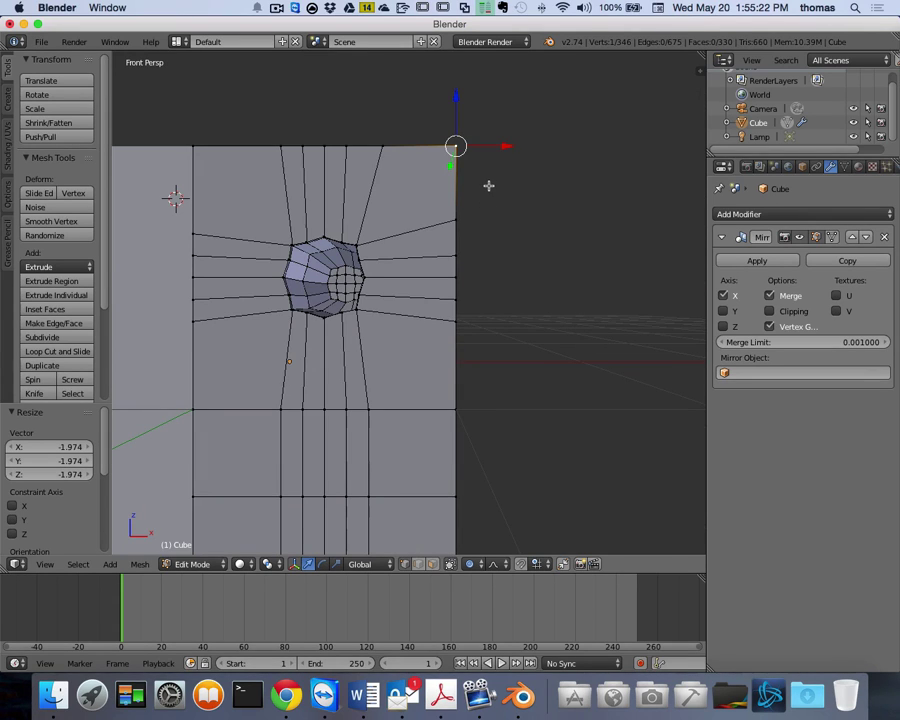
key(KP_6)
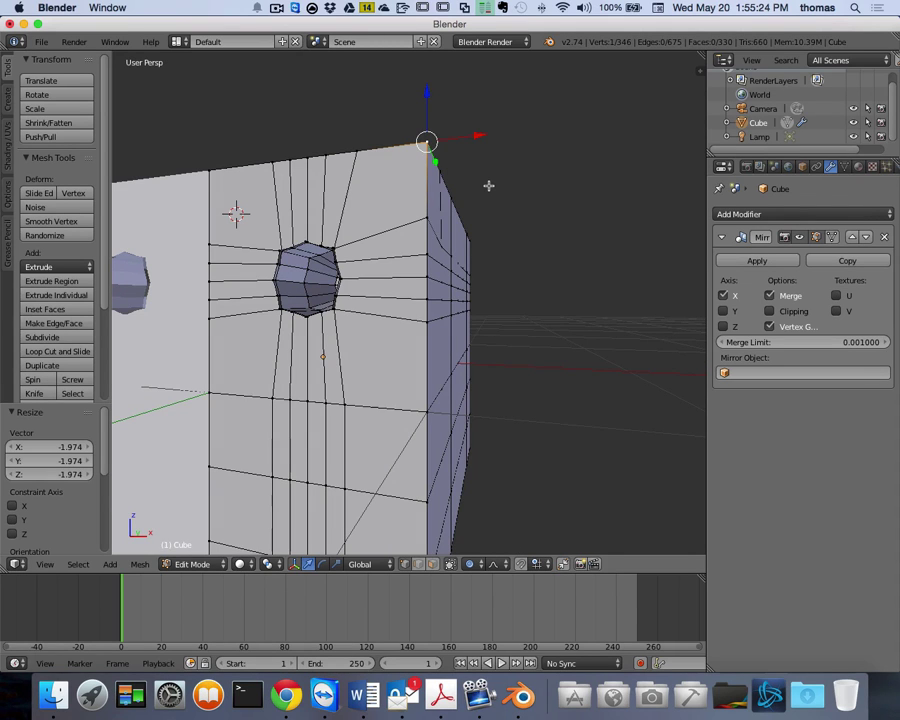
key(KP_6)
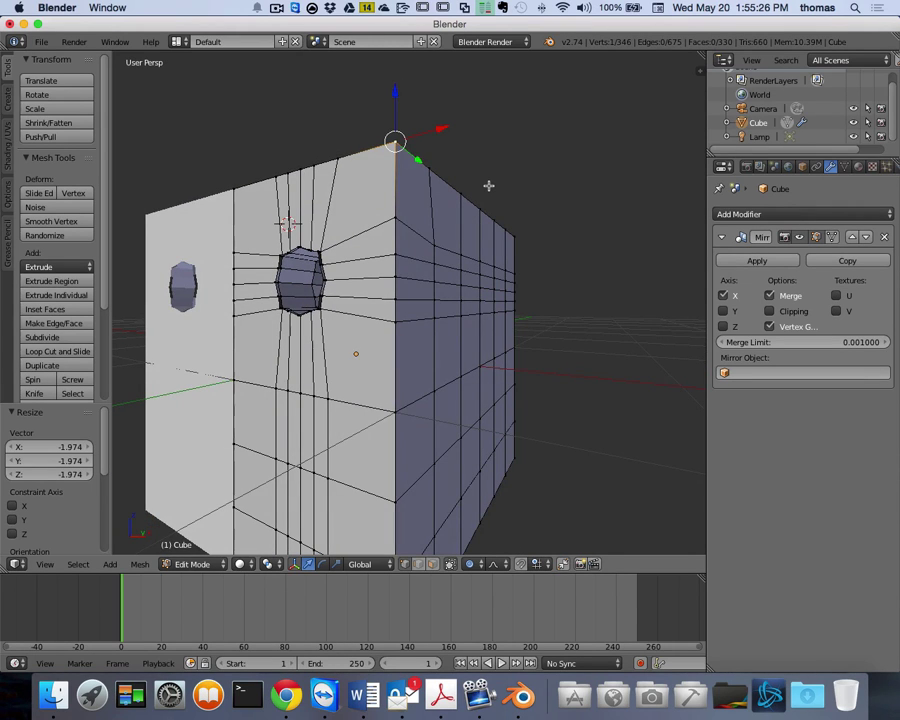
key(KP_1)
key(KP_5)
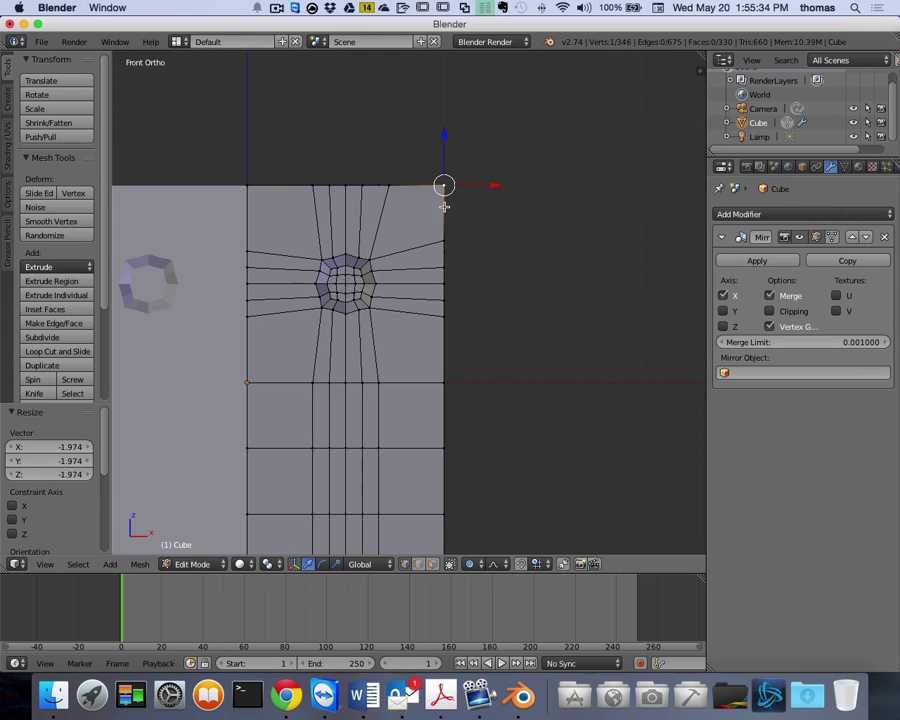
key(g)
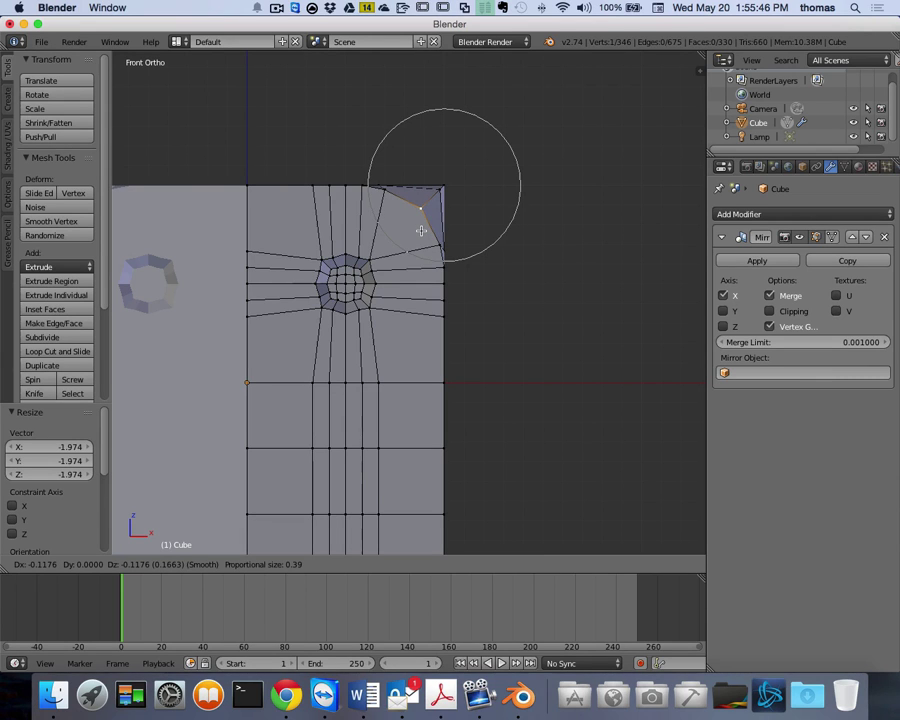
click(421, 231)
middle_drag(558, 188, 573, 192)
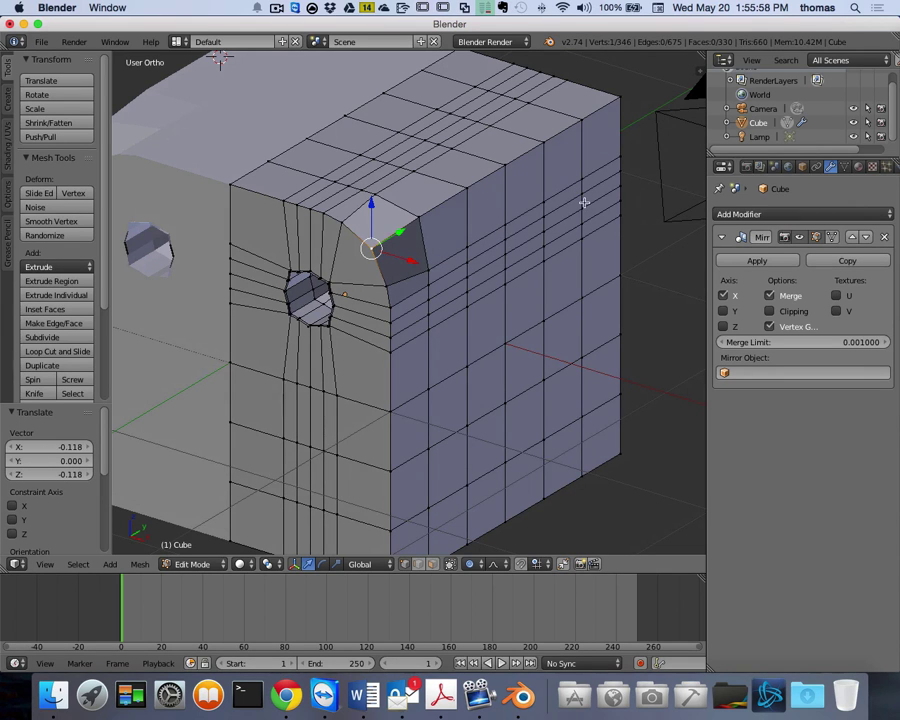
middle_drag(584, 203, 576, 198)
key(ctrl+z)
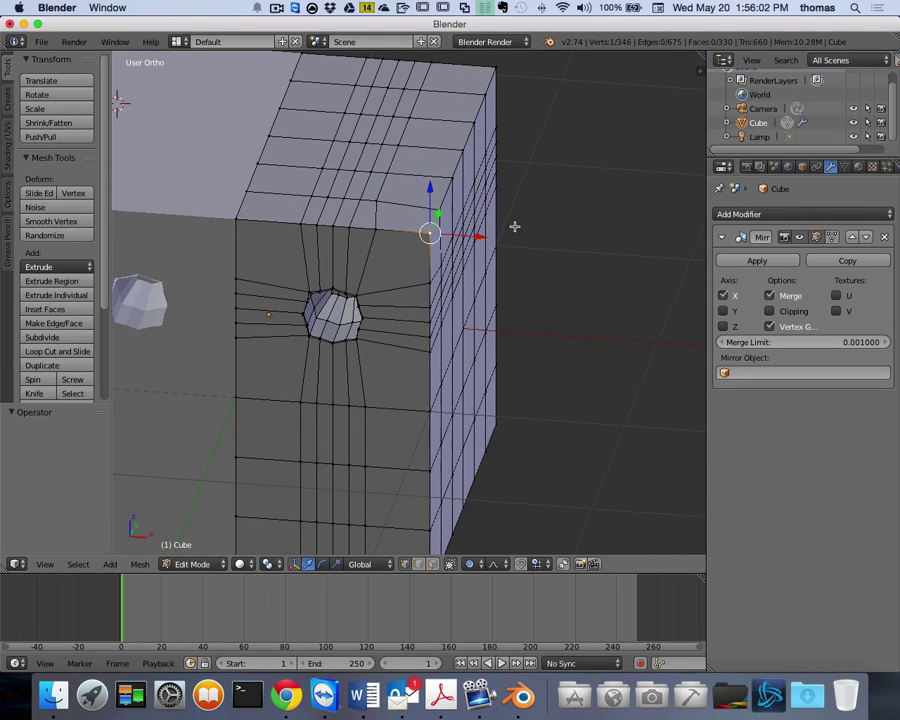
middle_drag(514, 226, 482, 224)
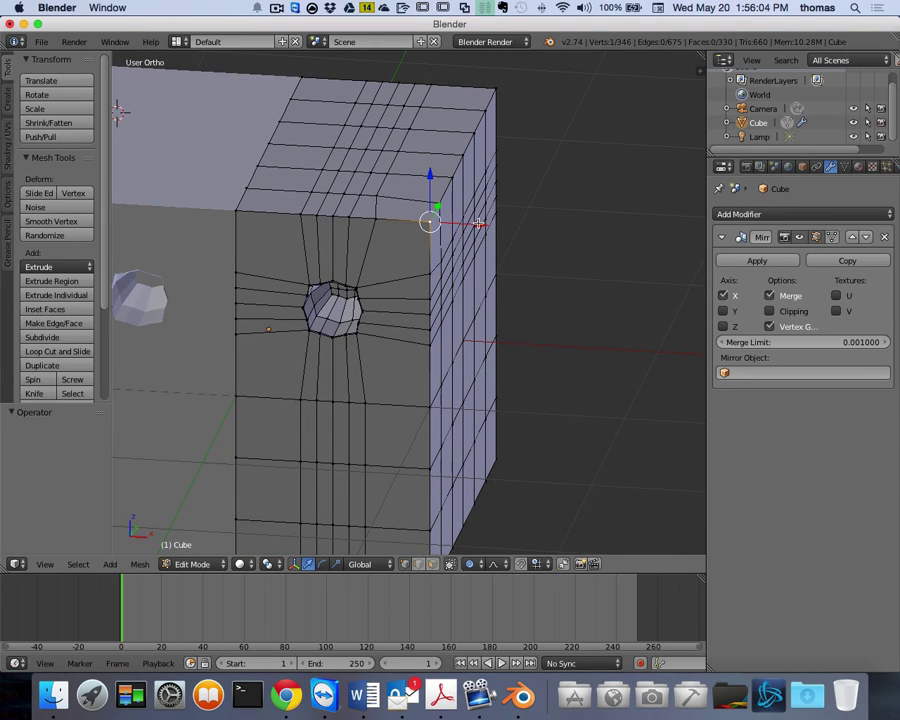
key(KP_1)
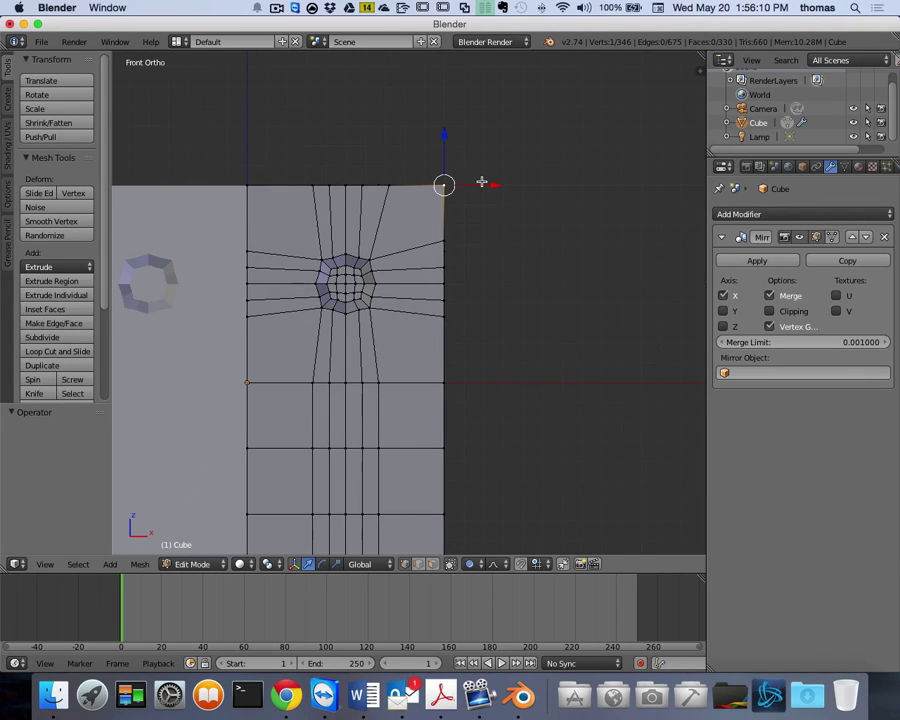
- Move the upper front corner vertex -0.107 X and -0.125 Z with 0.36 smooth falloff
key(g)
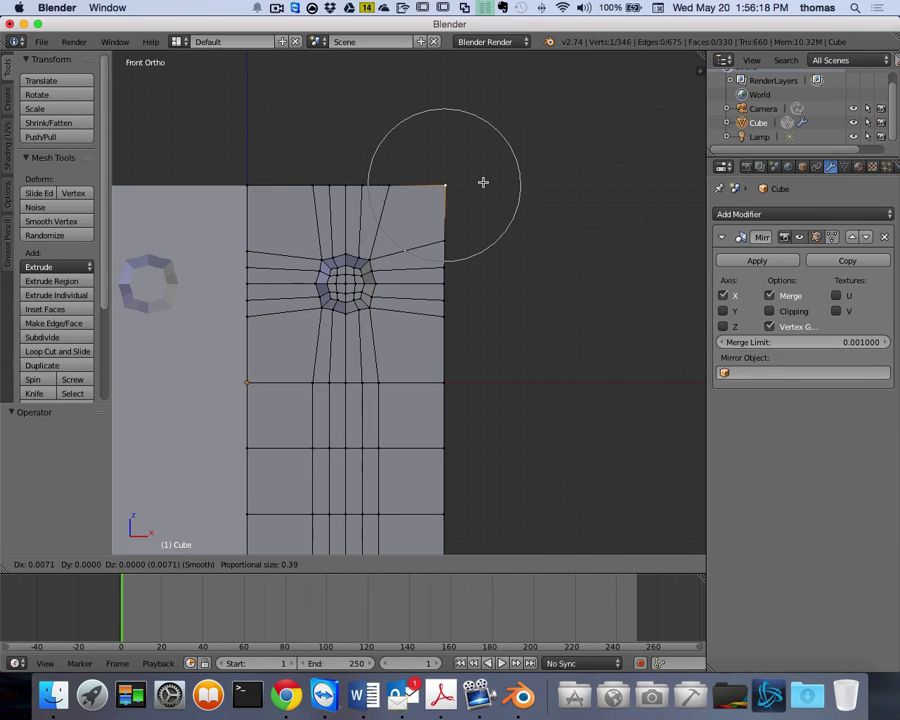
scroll(483, 182, up, 7)
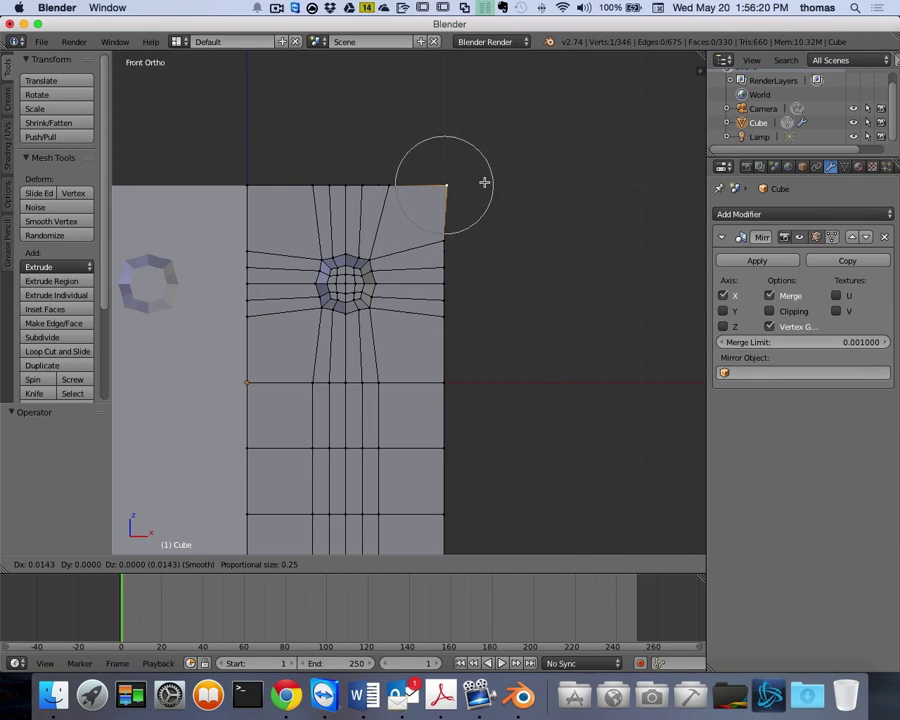
scroll(484, 182, up, 1)
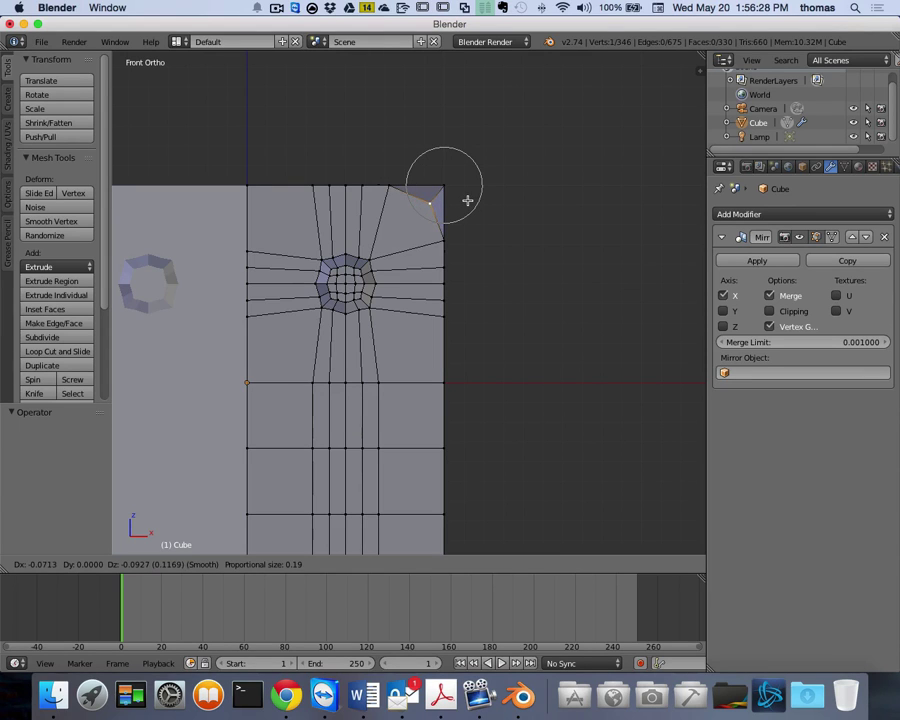
key(Escape)
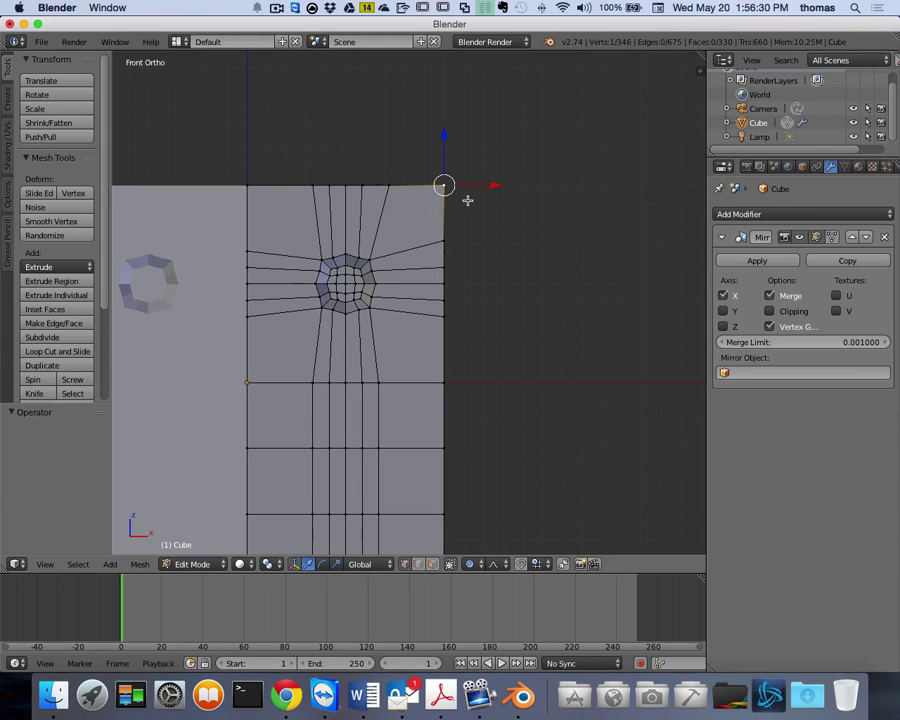
key(g)
scroll(467, 200, down, 5)
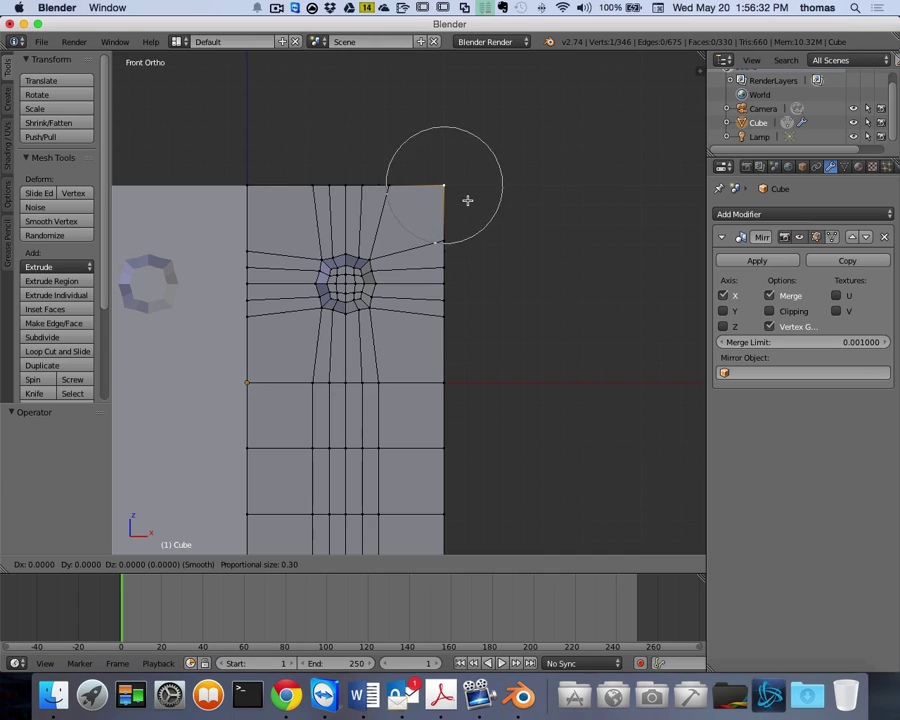
scroll(467, 200, down, 1)
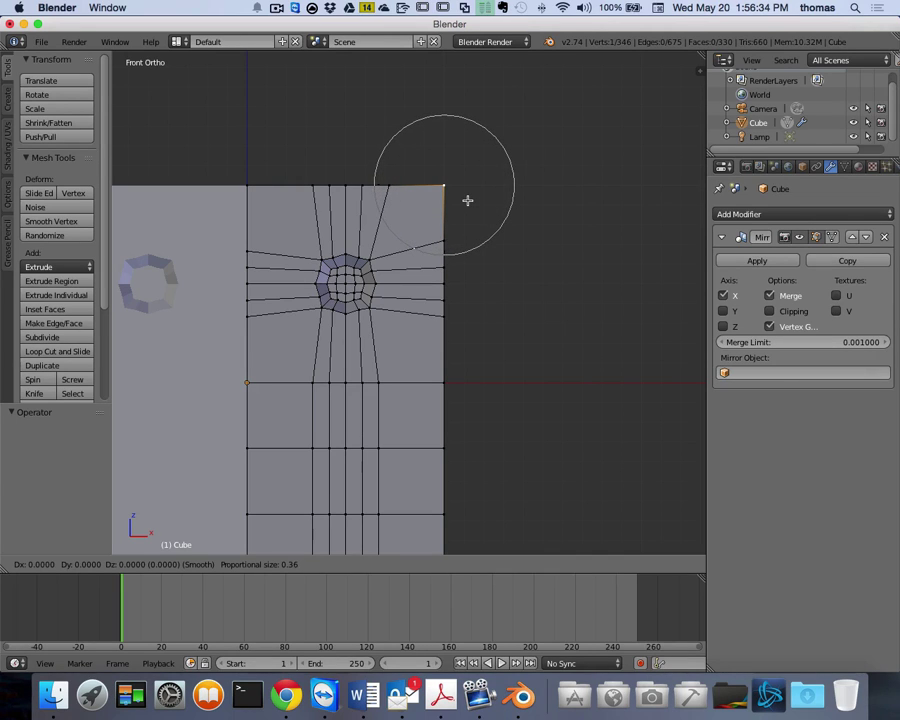
scroll(445, 215, down, 1)
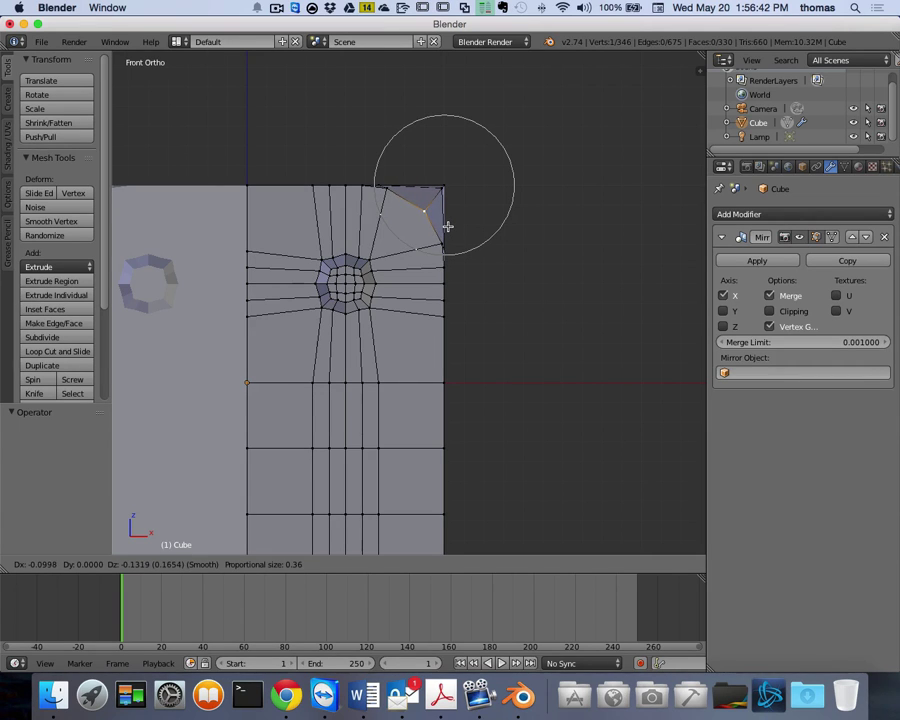
click(446, 225)
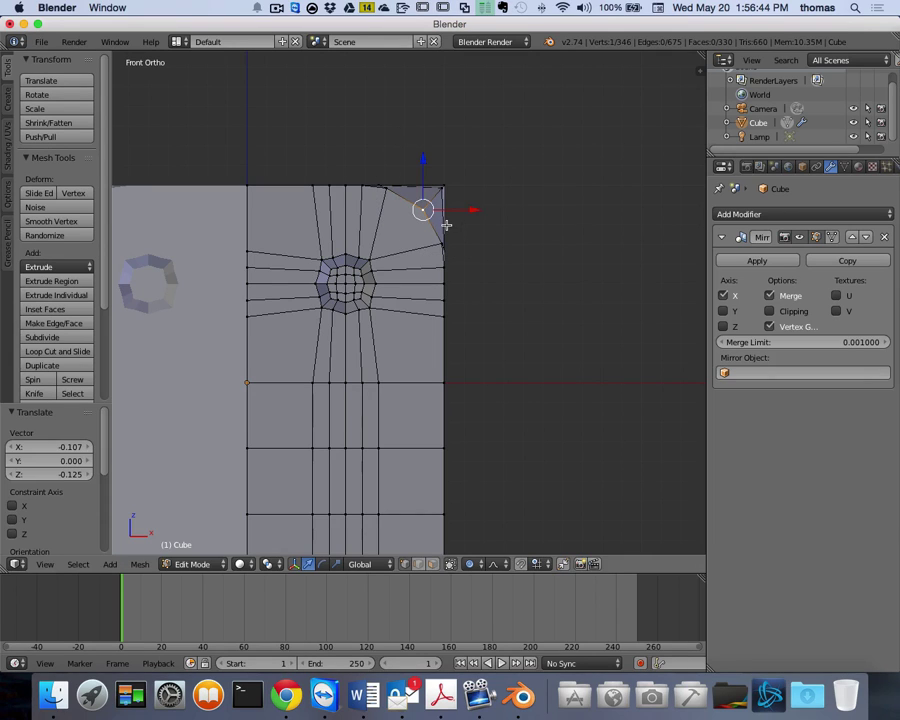
- Orbit the view to inspect the rounded corner from several angles
key(KP_8)
scroll(514, 207, right, 10)
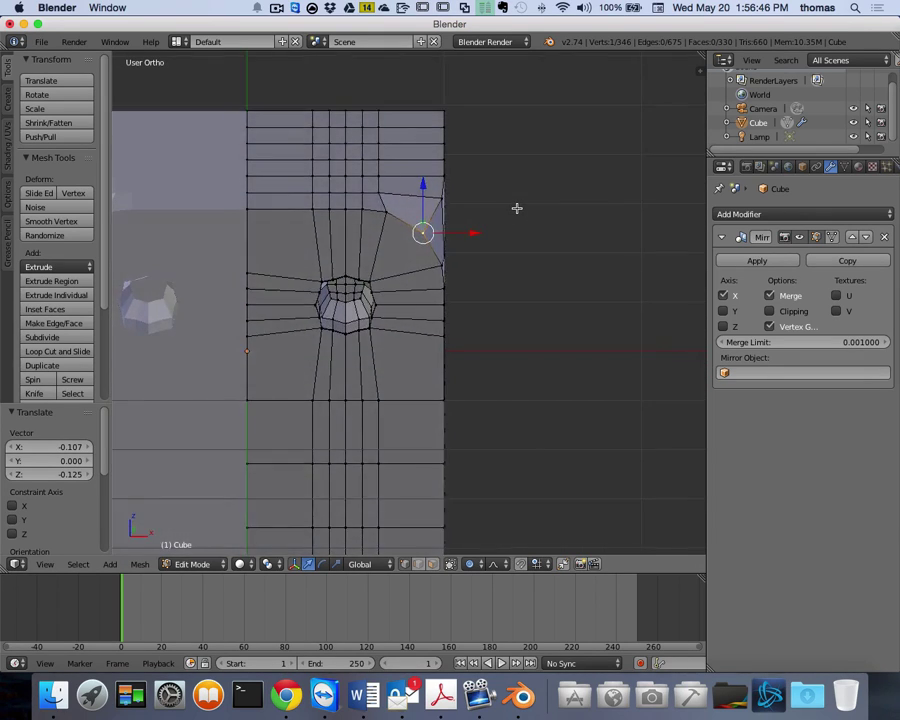
scroll(538, 203, right, 10)
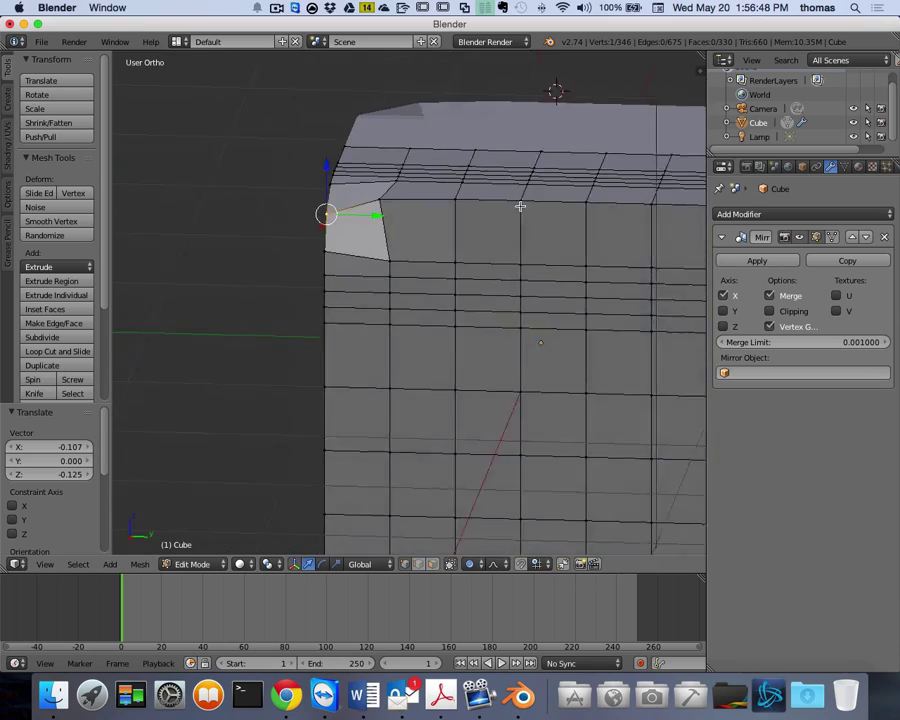
scroll(504, 176, left, 10)
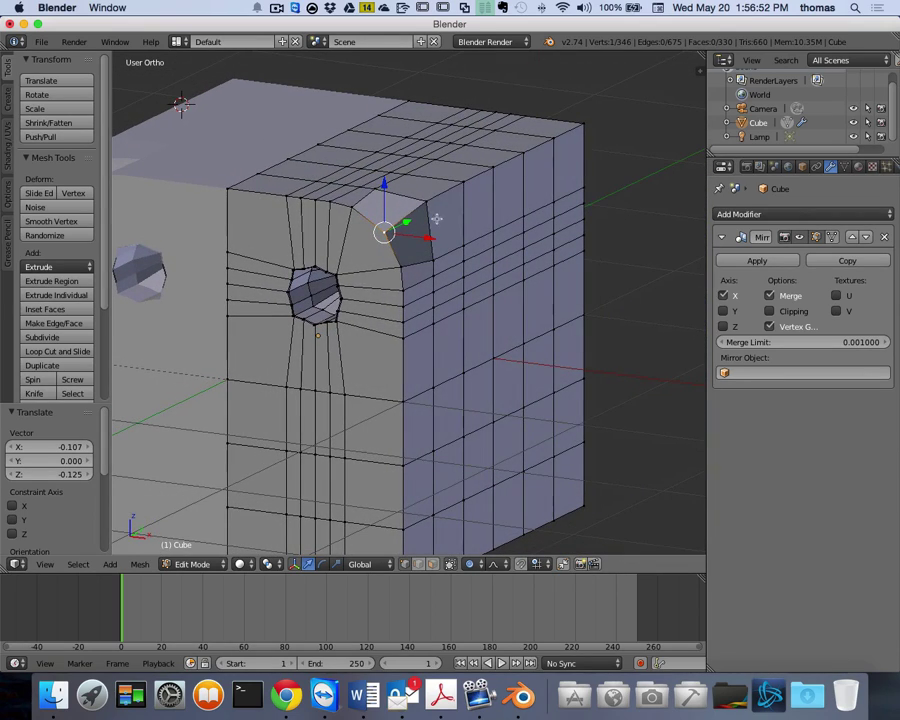
scroll(486, 216, left, 6)
scroll(486, 214, right, 10)
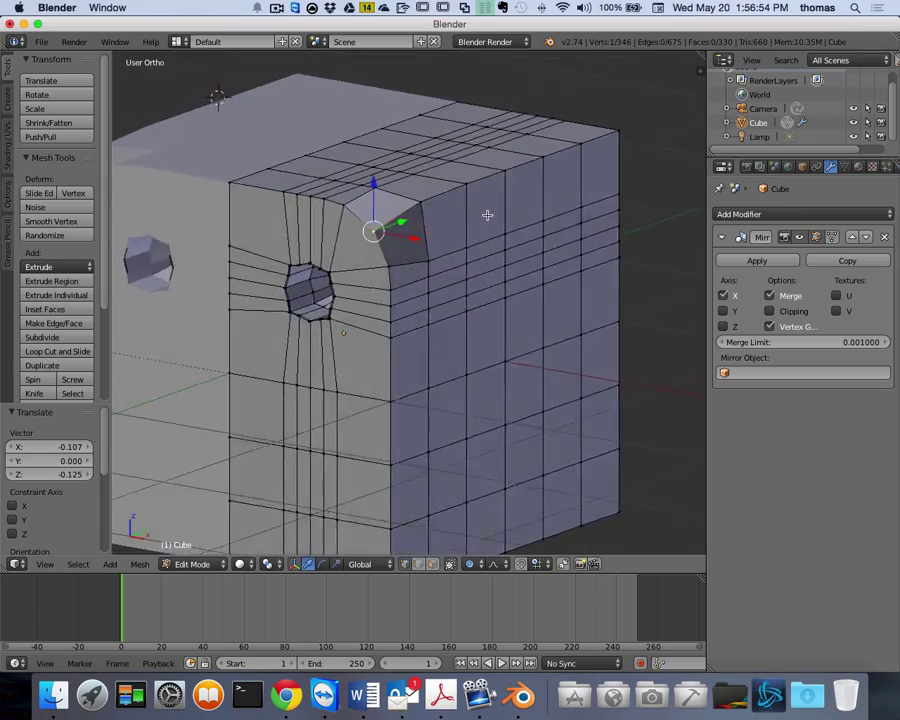
scroll(487, 215, right, 8)
scroll(496, 212, down, 8)
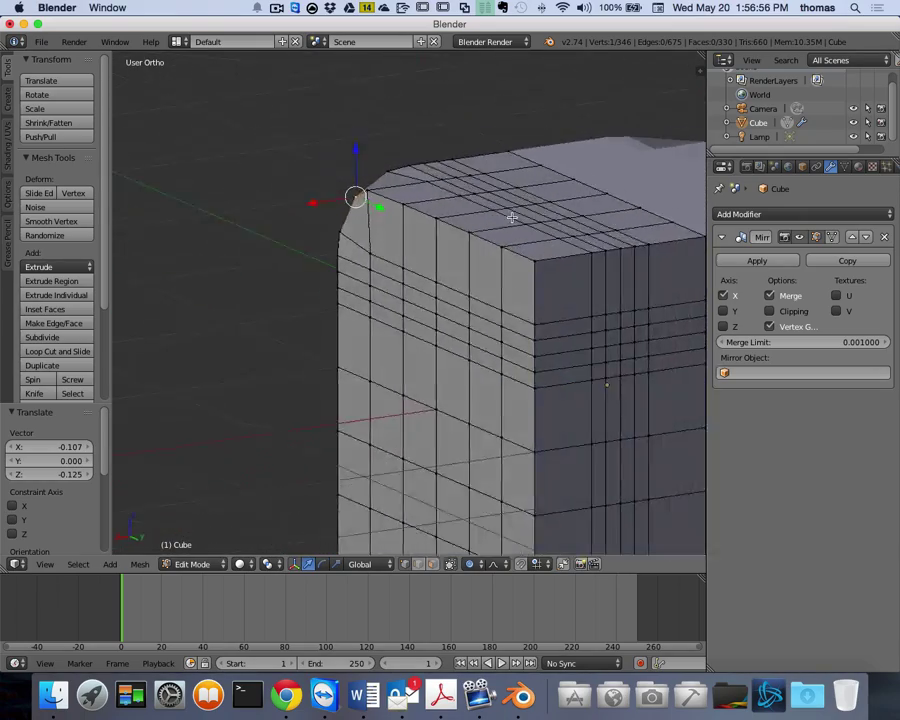
scroll(543, 253, up, 5)
scroll(598, 273, down, 4)
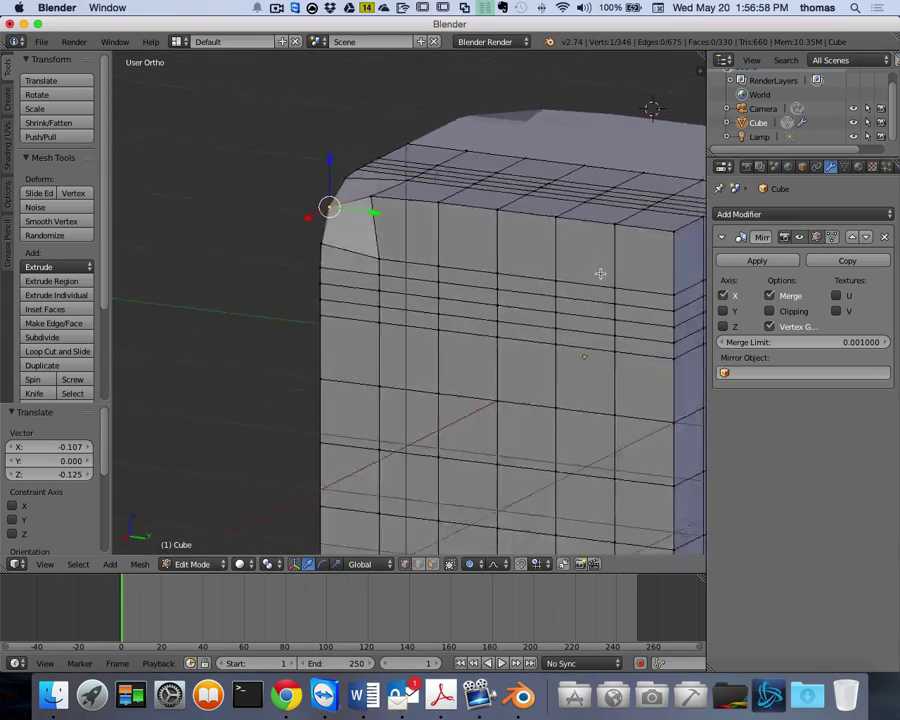
ctrl+scroll(598, 273, up, 3)
ctrl+scroll(598, 273, down, 4)
scroll(594, 270, left, 6)
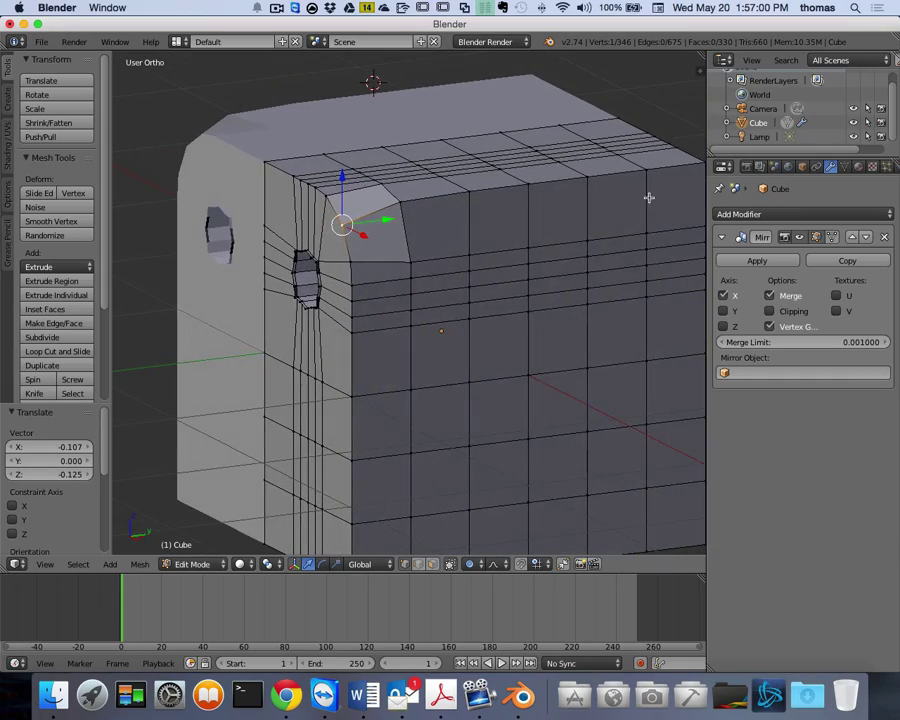
scroll(655, 196, left, 6)
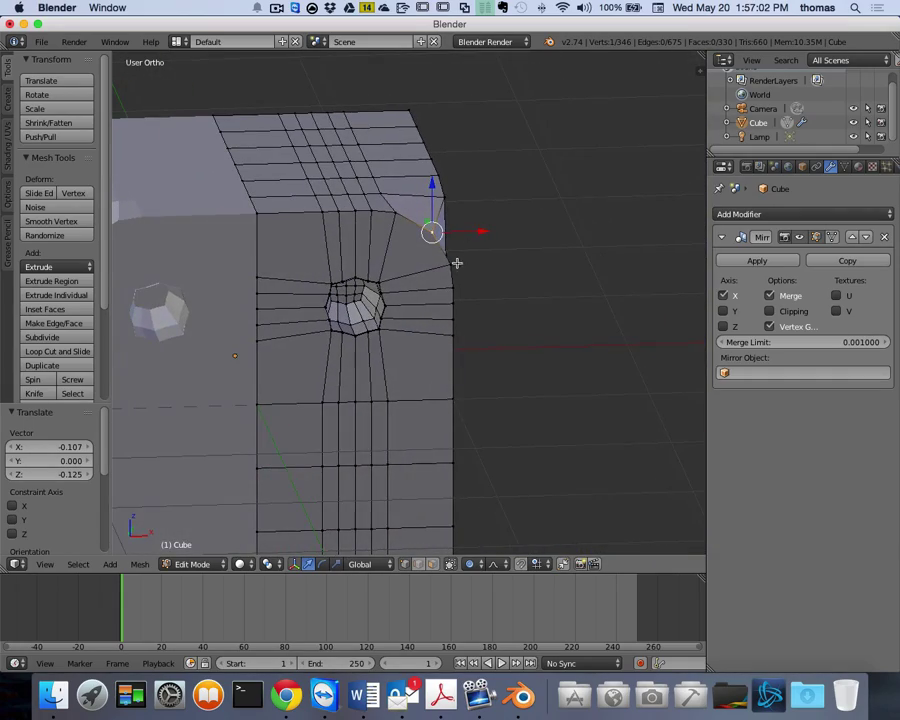
scroll(526, 243, right, 6)
scroll(532, 239, left, 6)
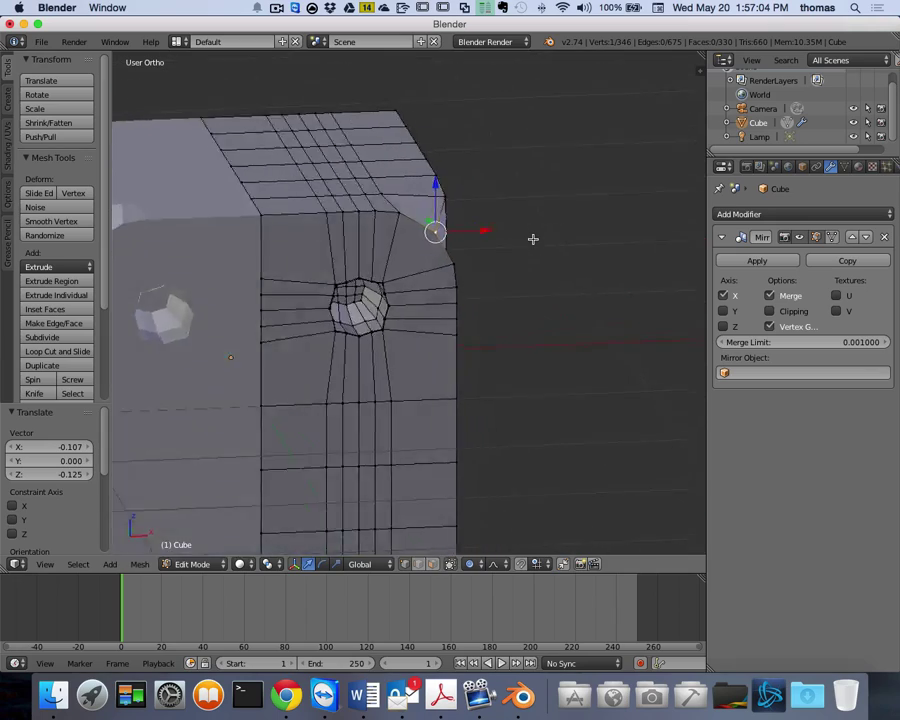
scroll(534, 236, right, 10)
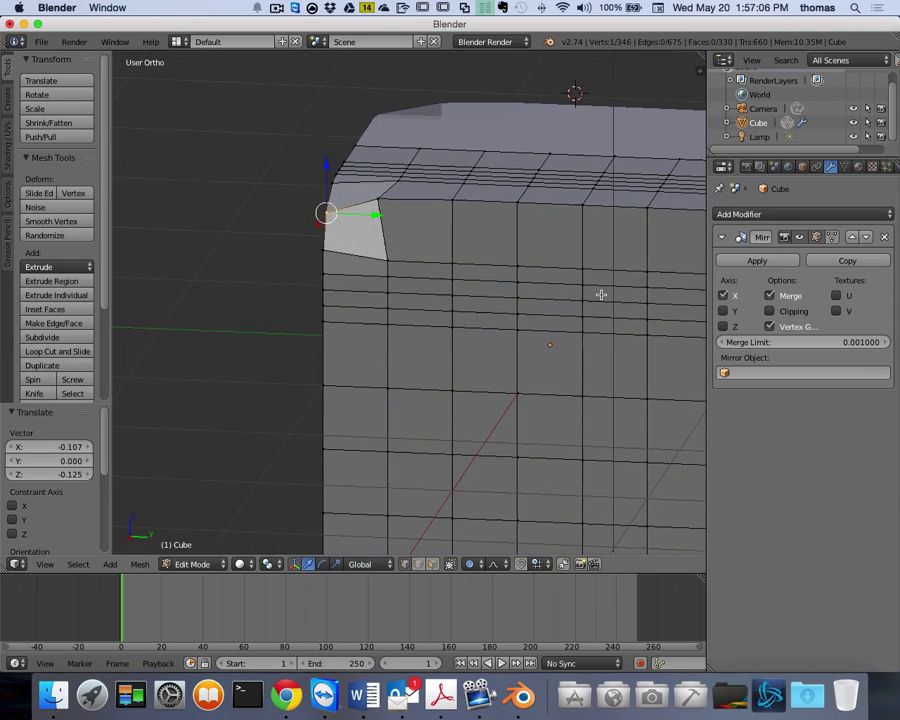
scroll(600, 294, right, 8)
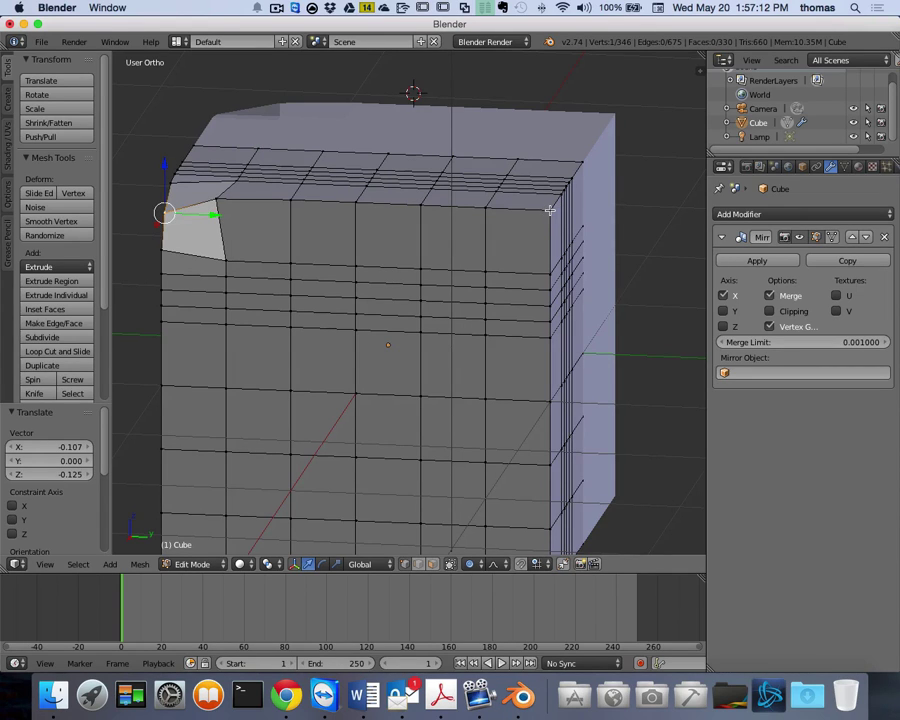
- Select the matching upper corner vertex and switch to Back Ortho view
right_click(549, 210)
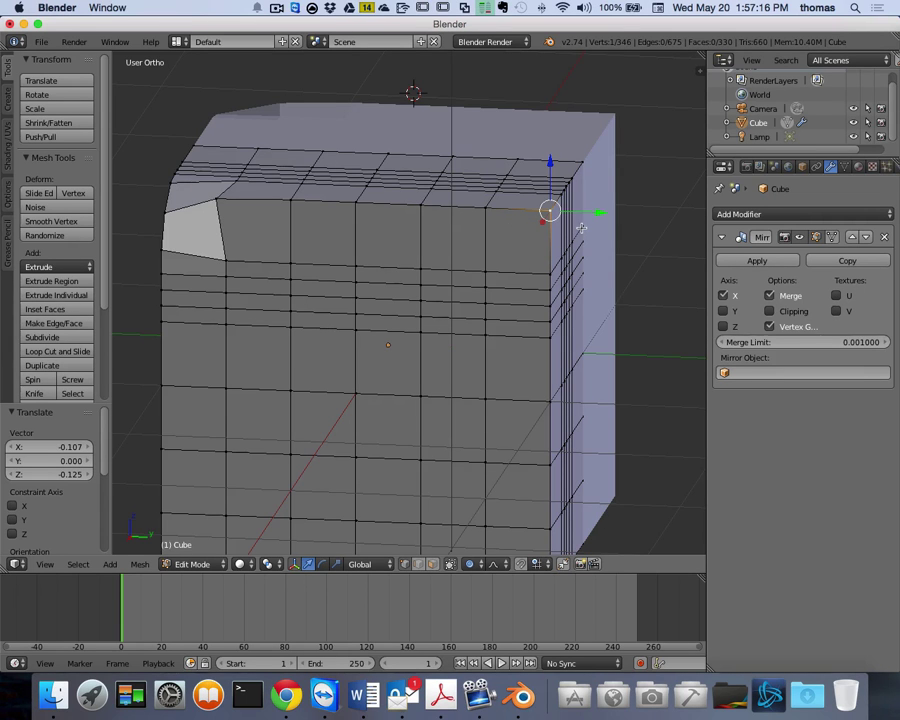
scroll(577, 225, left, 5)
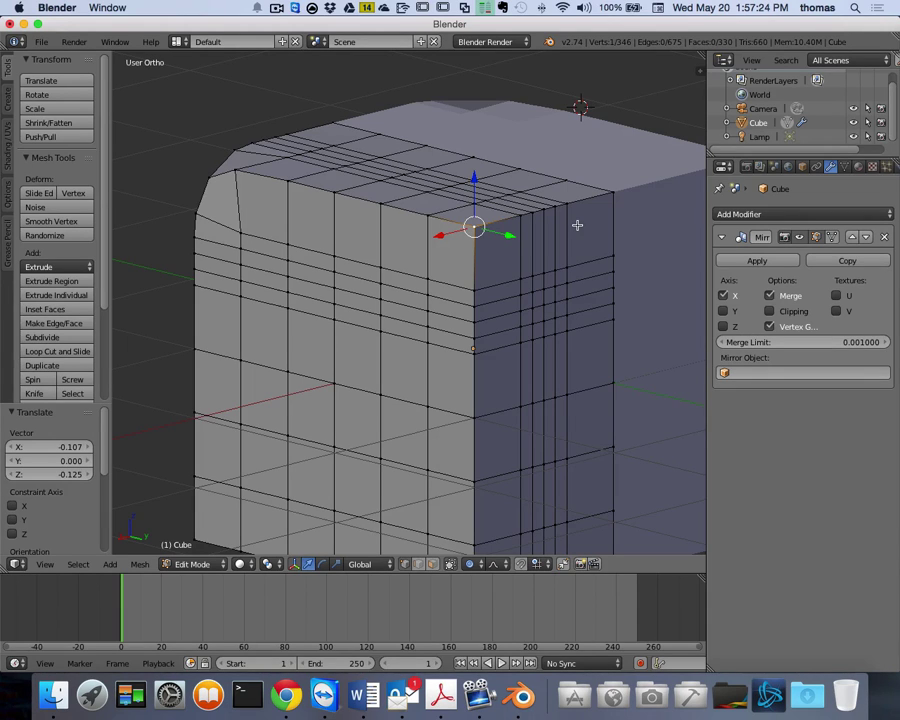
key(ctrl+KP_1)
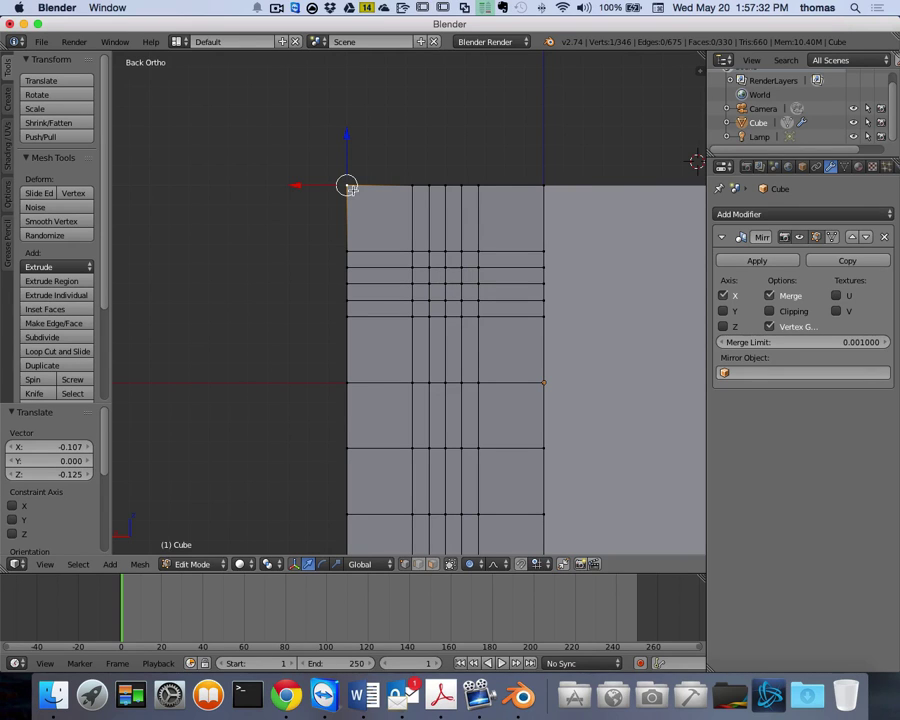
- Move the matching corner vertex -0.175 X and -0.239 Z with 0.70 proportional falloff
key(g)
scroll(352, 191, down, 4)
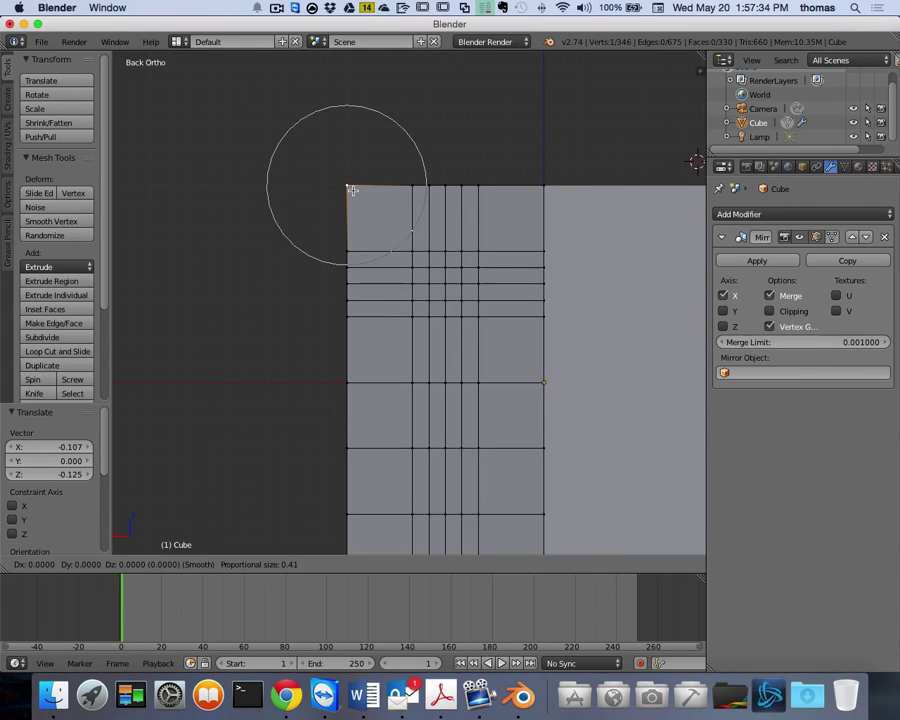
scroll(354, 192, down, 2)
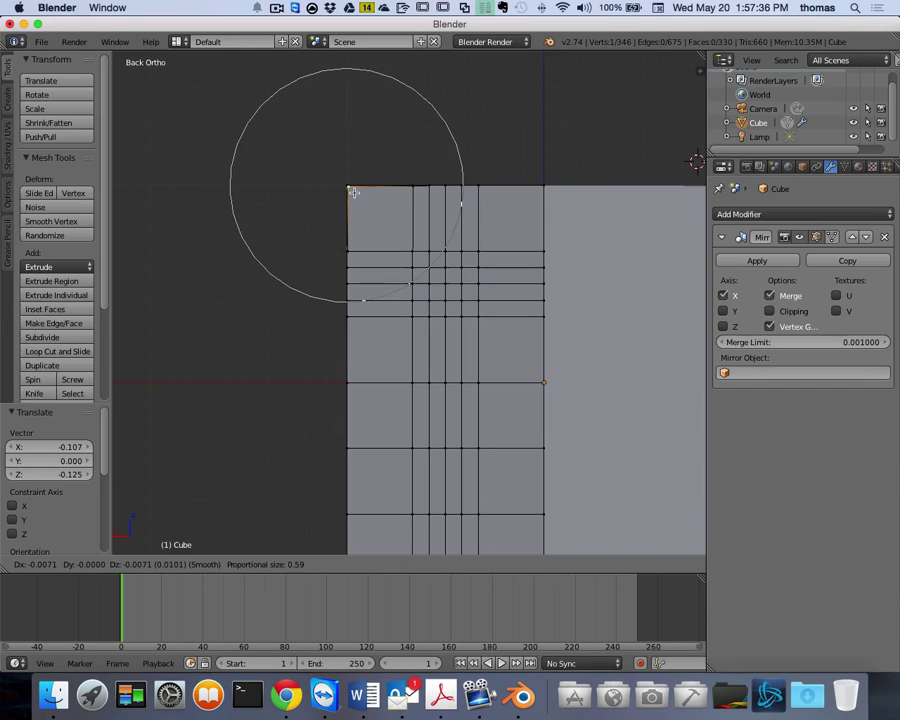
scroll(356, 193, down, 1)
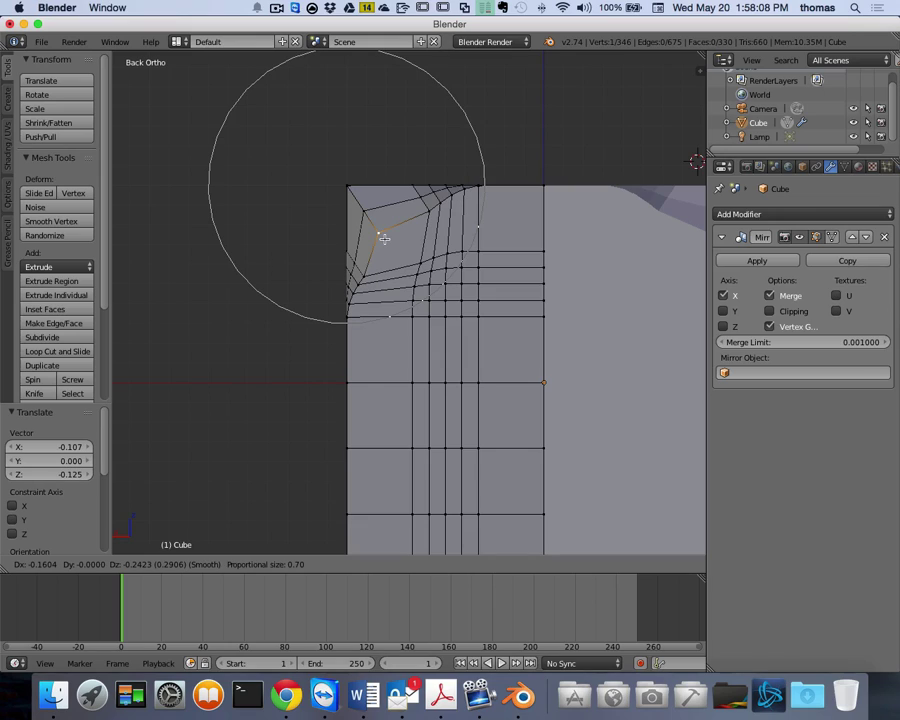
click(387, 237)
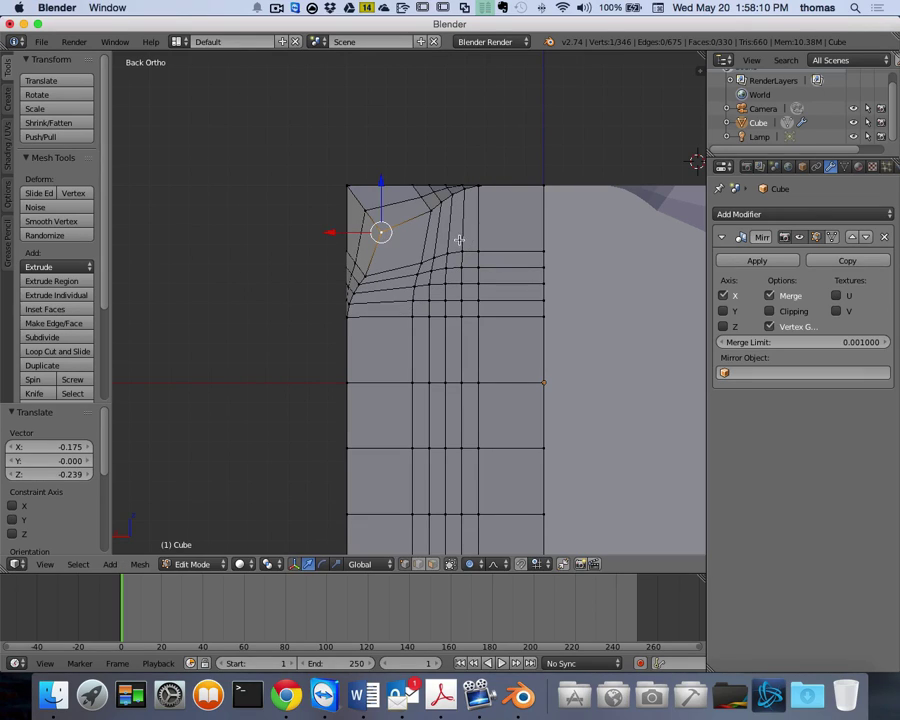
scroll(516, 184, down, 5)
middle_drag(518, 184, 256, 285)
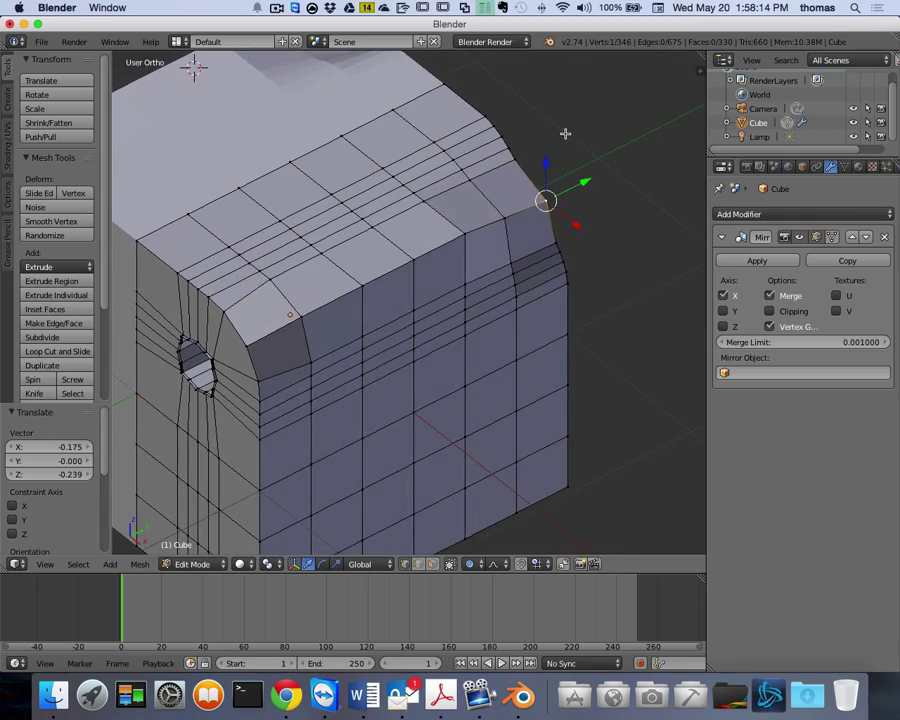
- Try moving a top-edge vertex along X, then undo the failed attempt
scroll(565, 133, right, 10)
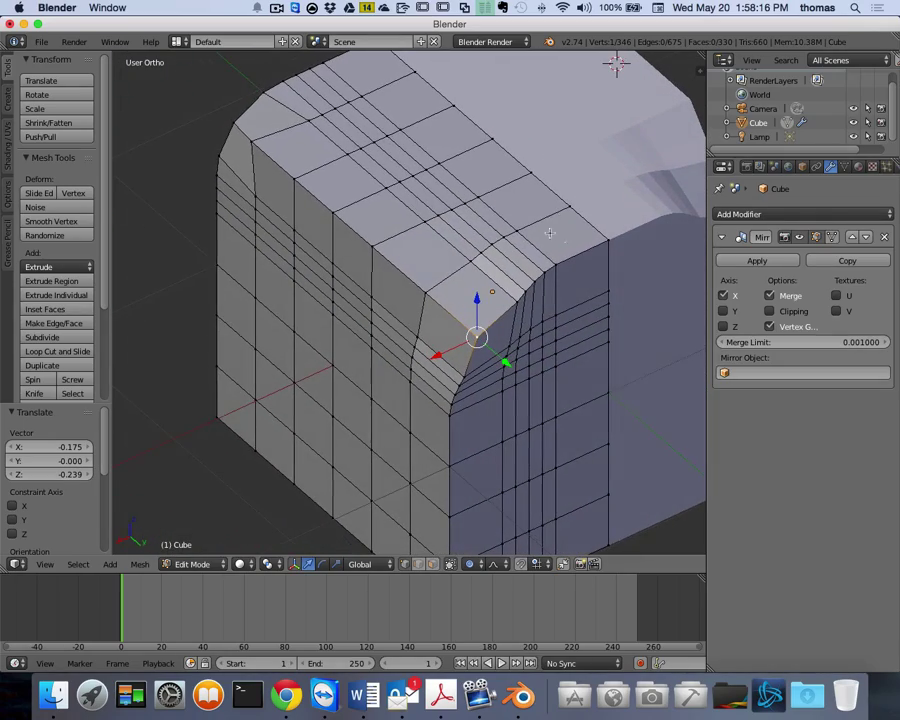
right_click(607, 244)
right_click(570, 207)
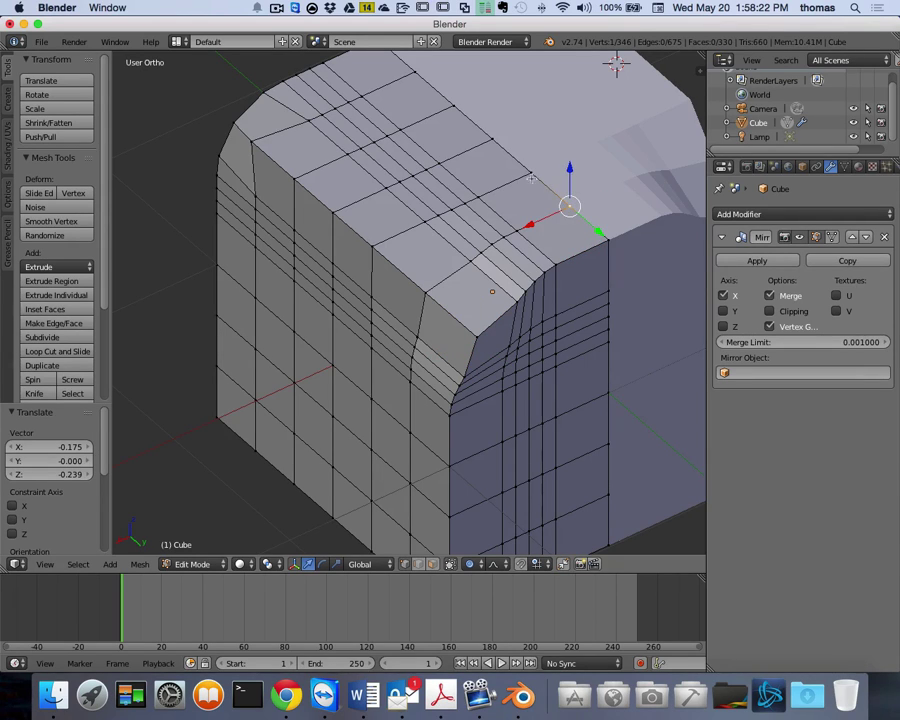
key(g)
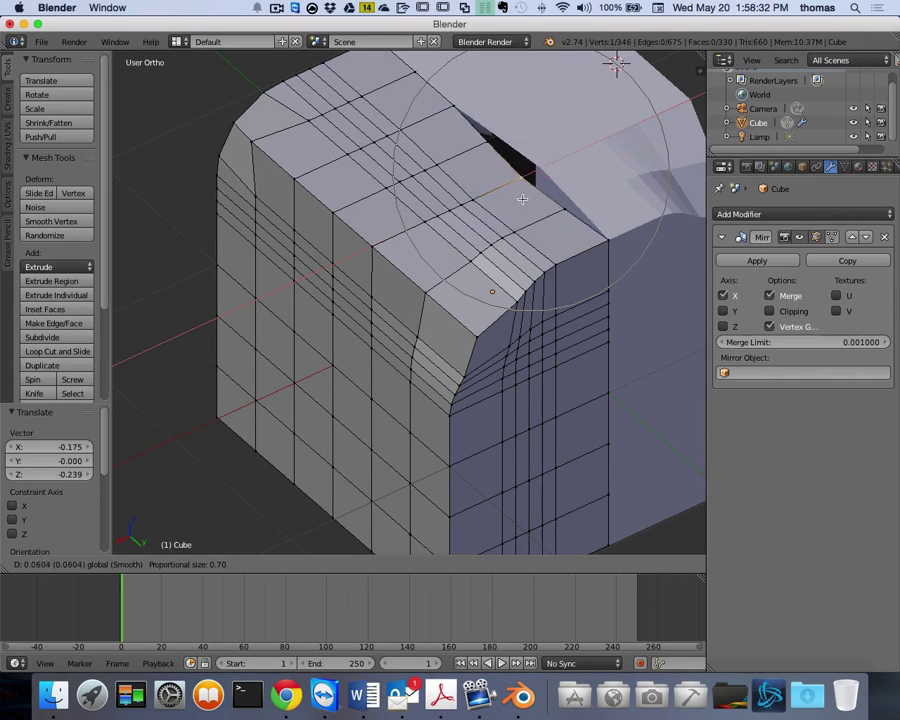
key(x)
click(495, 202)
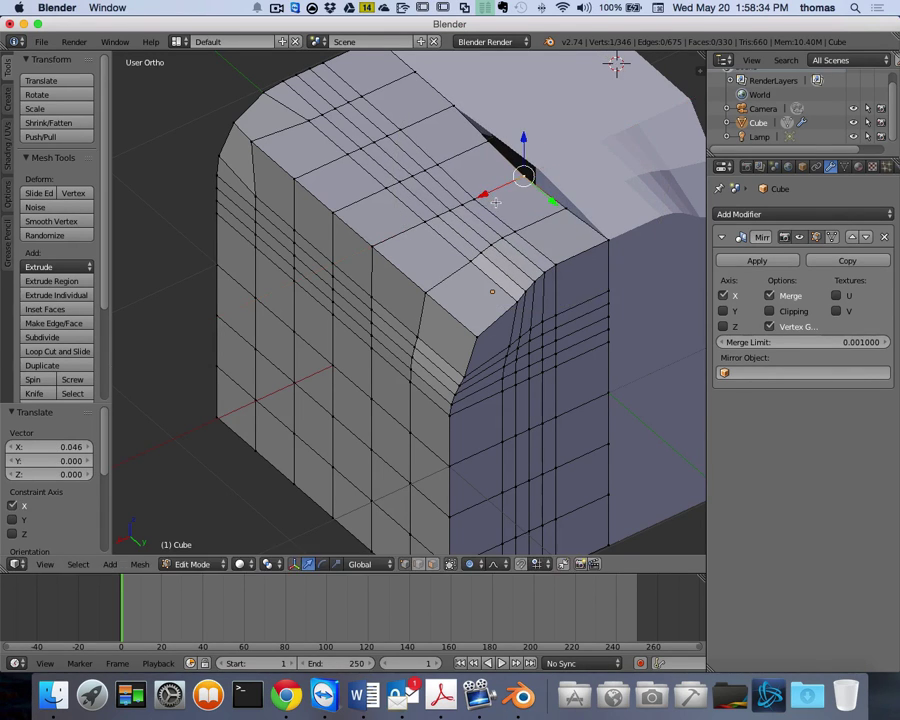
key(ctrl+z)
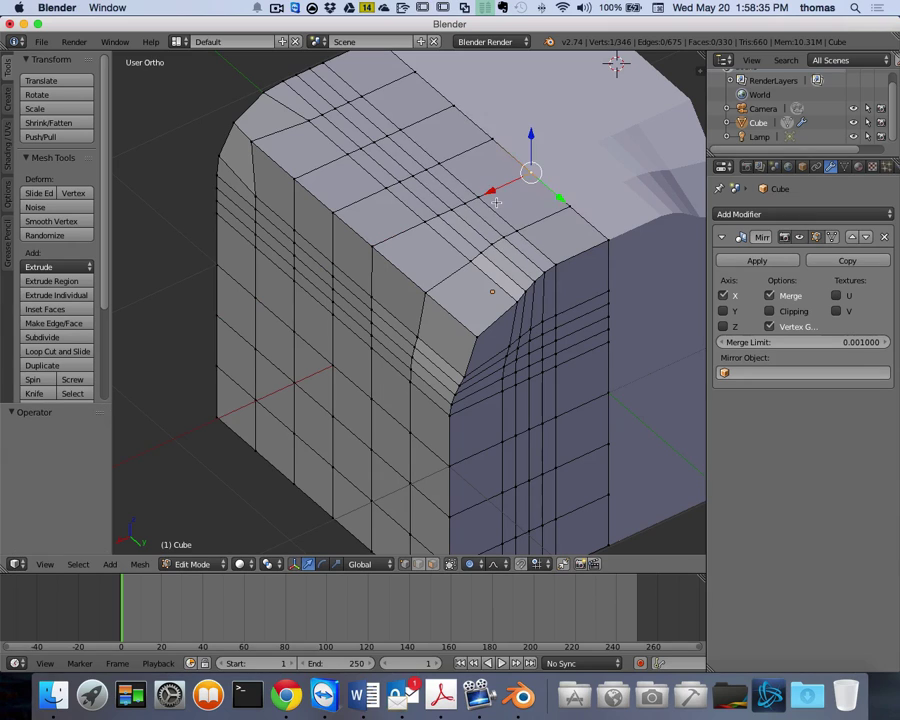
- Move the top corner vertex 0.122 along X with smooth proportional falloff
right_click(604, 244)
key(g)
key(x)
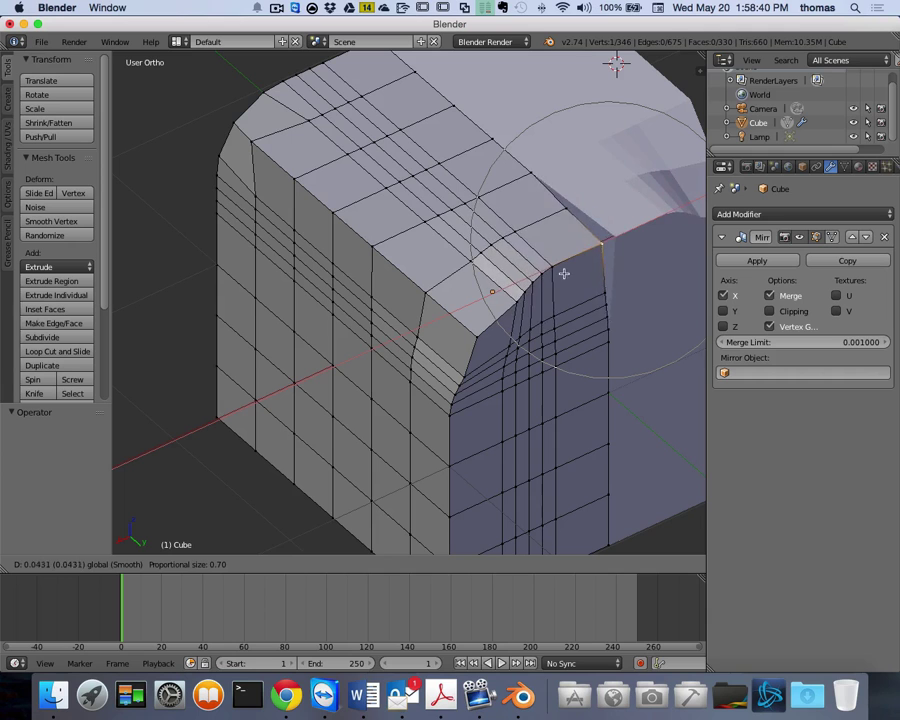
click(553, 275)
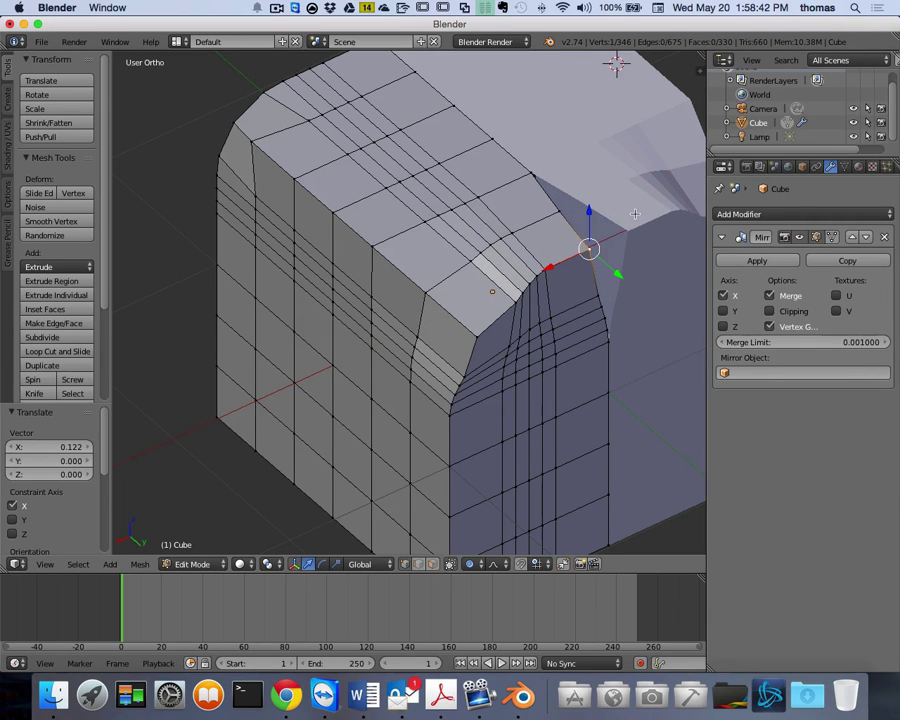
- Orbit the view around the cube until the hole face is in front
key(KP_8)
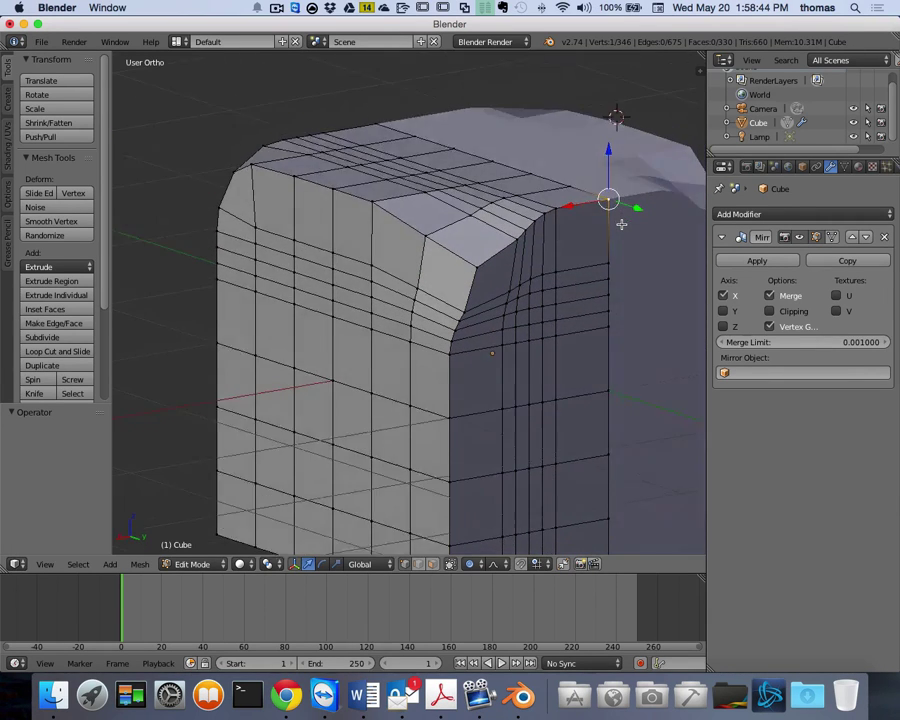
key(KP_4)
key(KP_4)
key(KP_4)
key(KP_4)
key(KP_4)
key(KP_4)
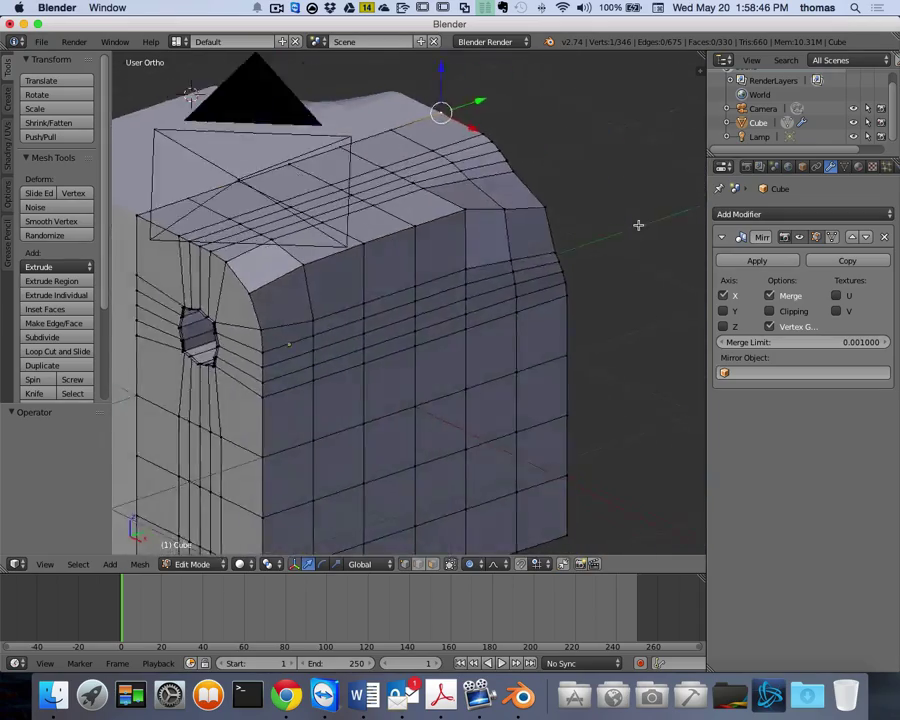
key(KP_4)
key(KP_4)
key(KP_4)
key(KP_4)
key(KP_4)
key(KP_4)
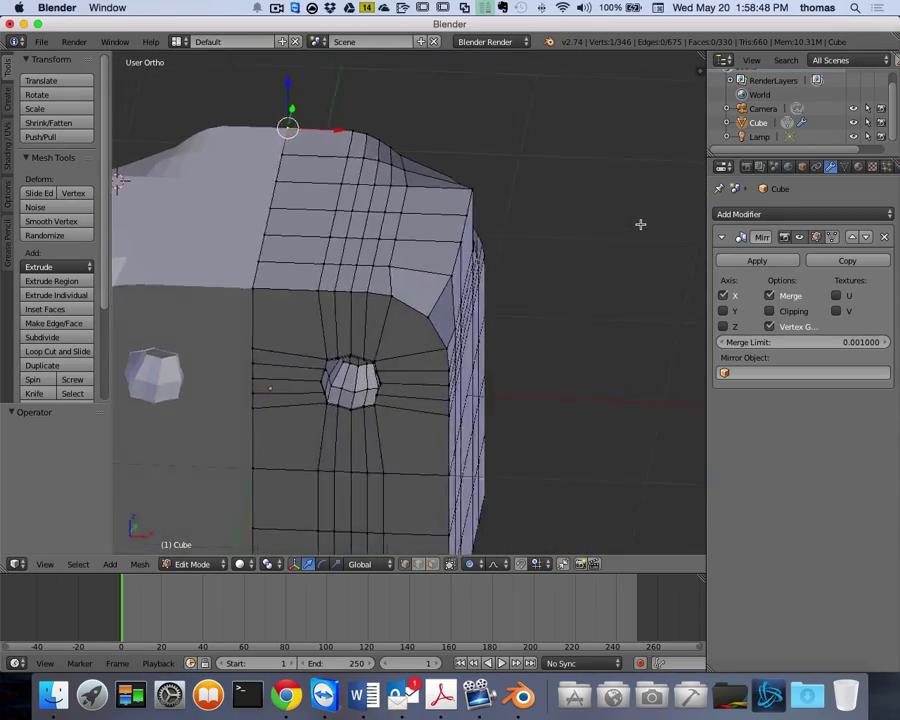
key(KP_4)
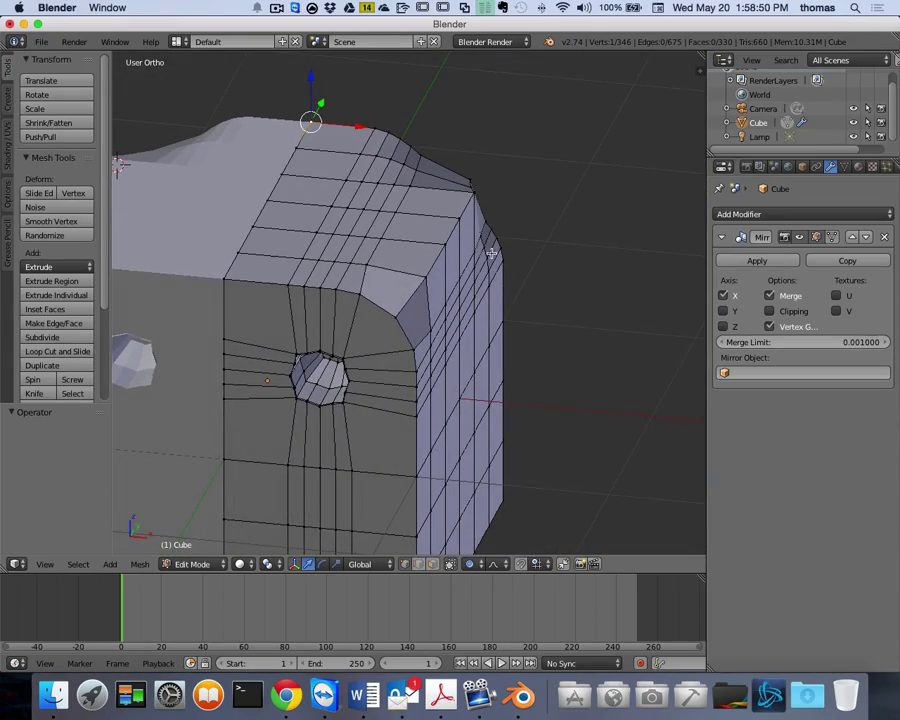
key(KP_4)
key(KP_4)
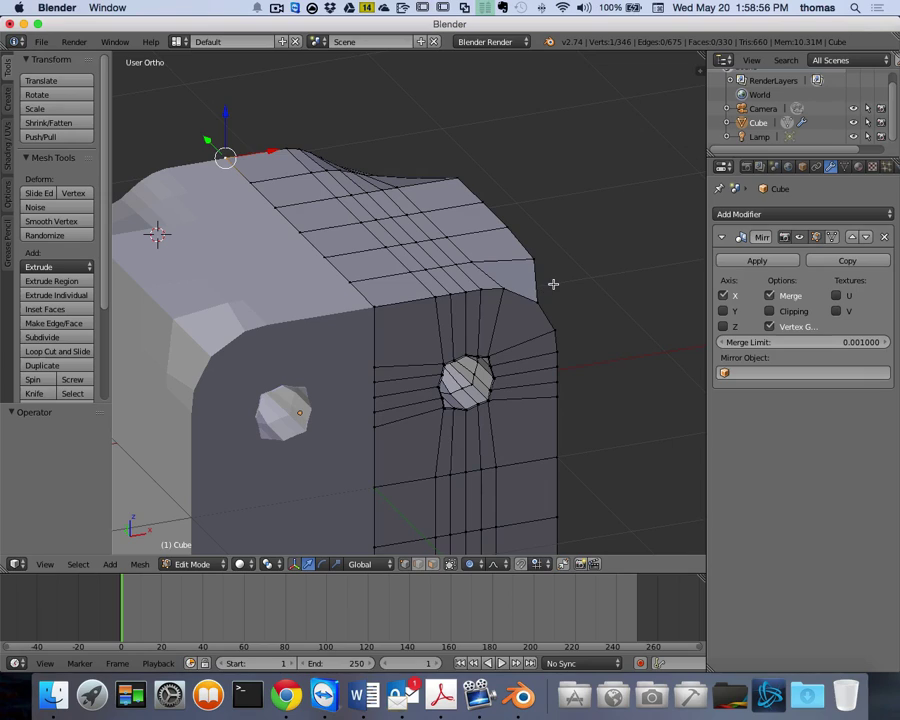
key(KP_8)
key(KP_8)
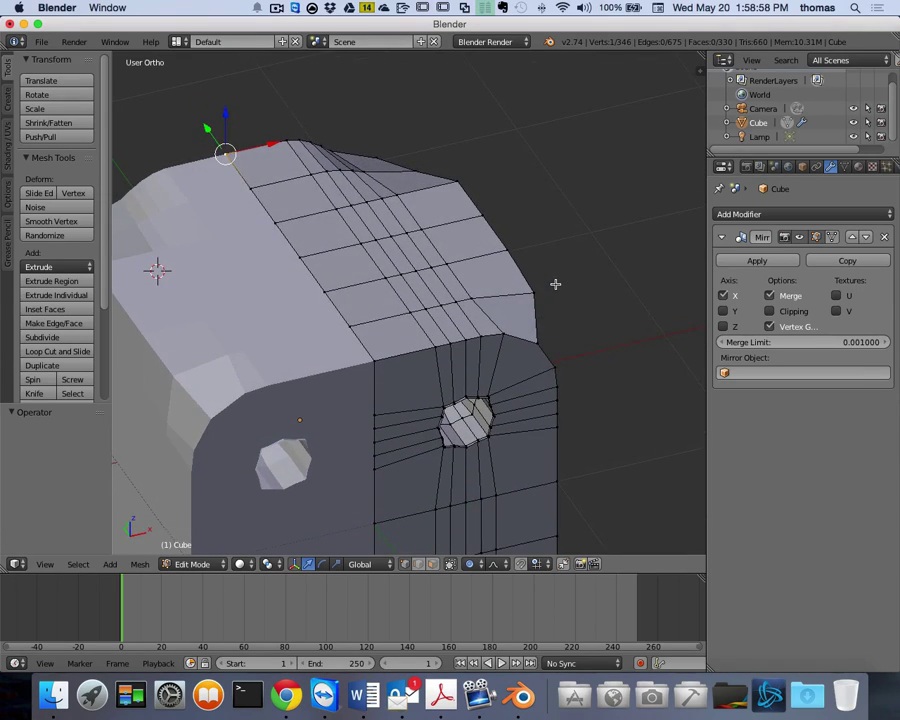
key(KP_4)
key(KP_4)
key(KP_4)
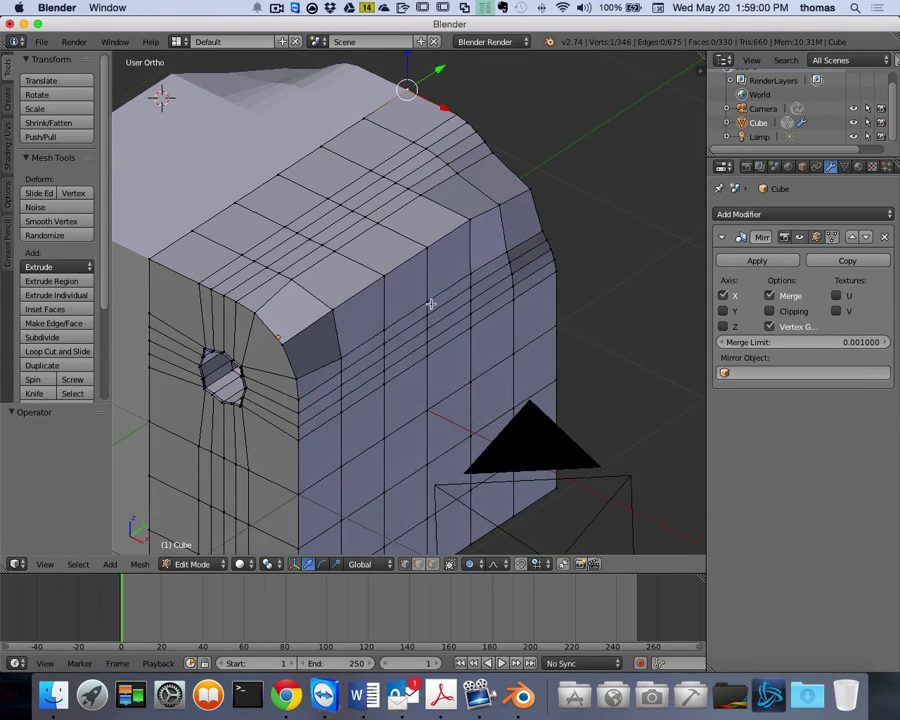
key(KP_6)
key(KP_6)
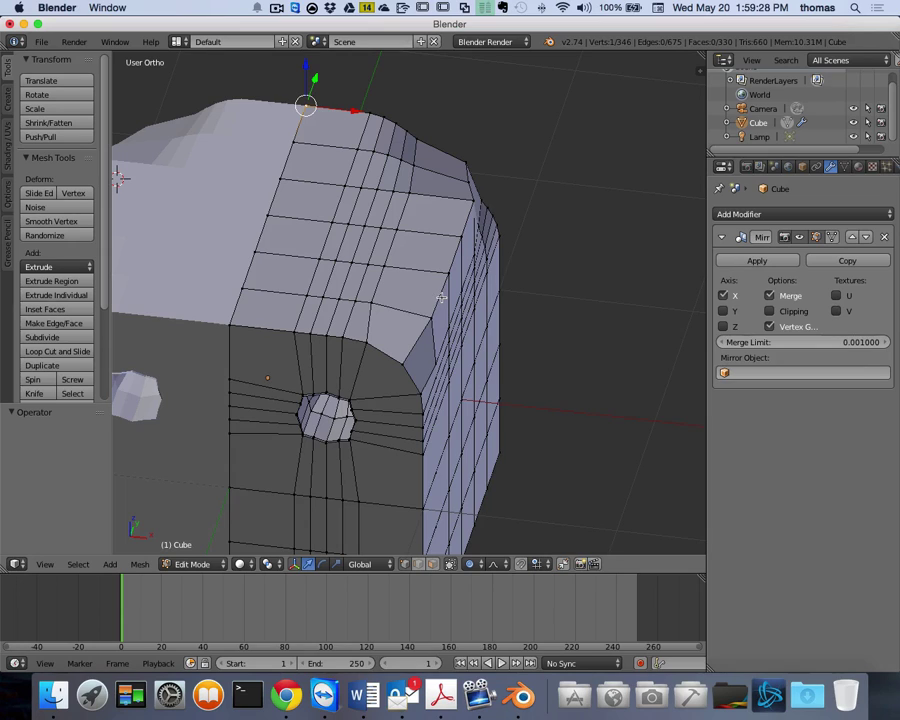
- In edge mode, select three top-corner edges, then switch to Front Ortho view
key(ctrl+Tab)
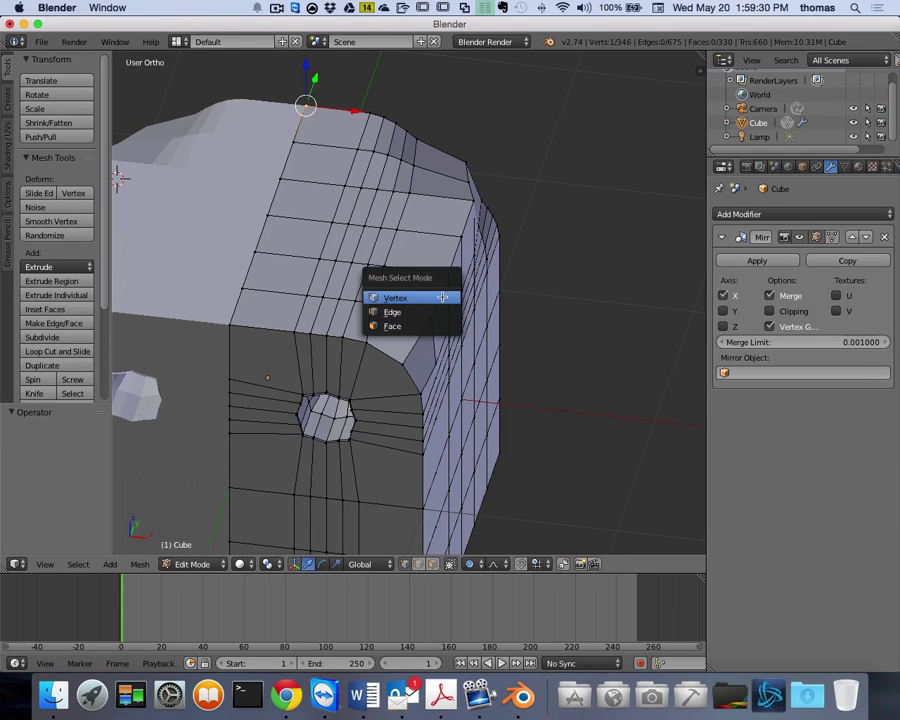
click(441, 313)
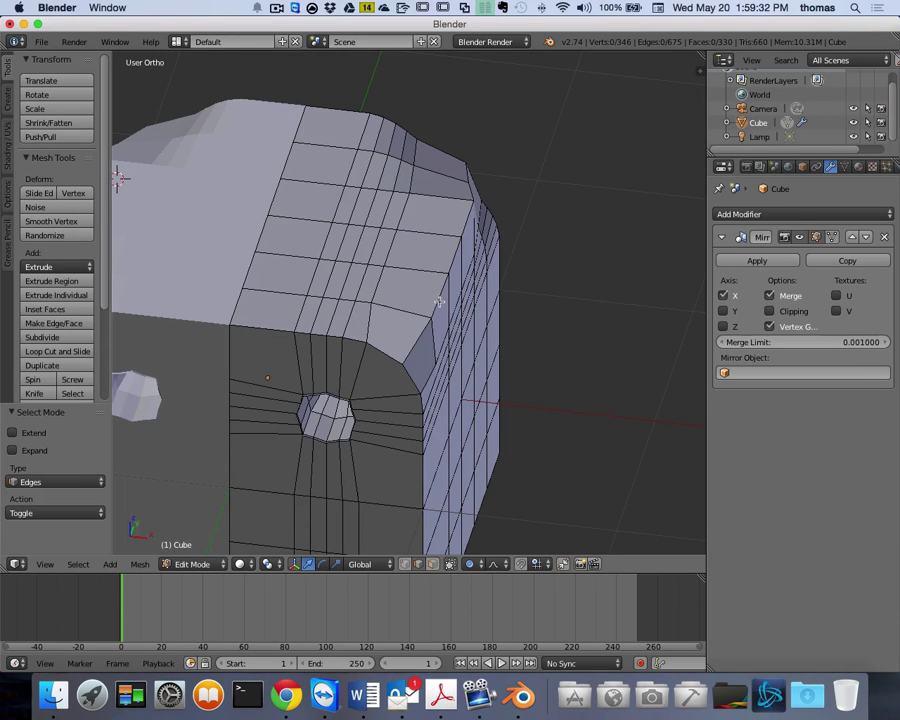
right_click(440, 301)
shift+right_click(455, 248)
shift+right_click(463, 224)
middle_drag(463, 224, 381, 271)
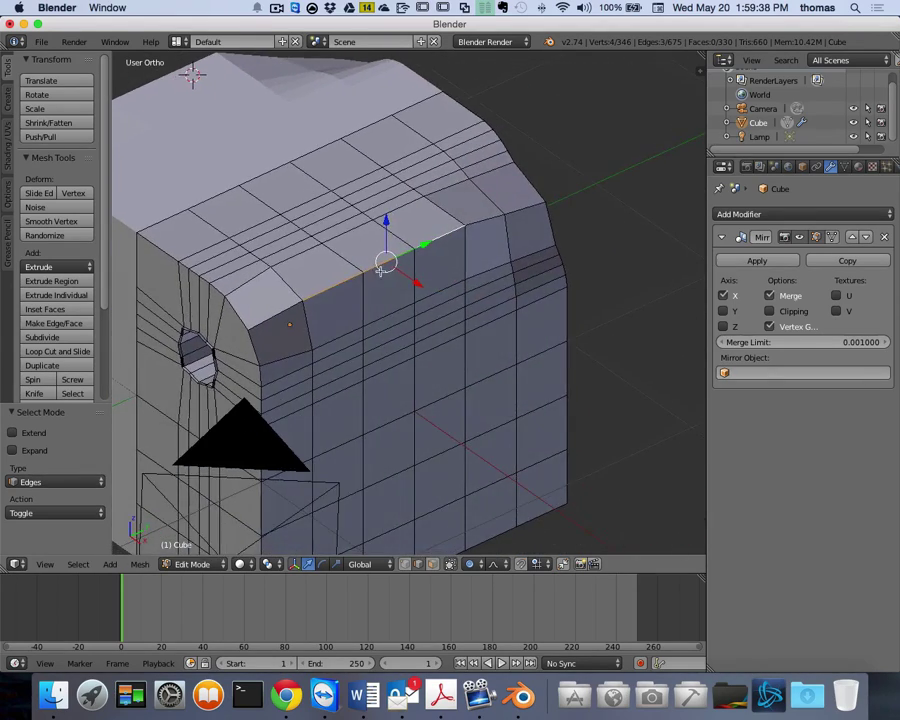
middle_drag(456, 290, 461, 307)
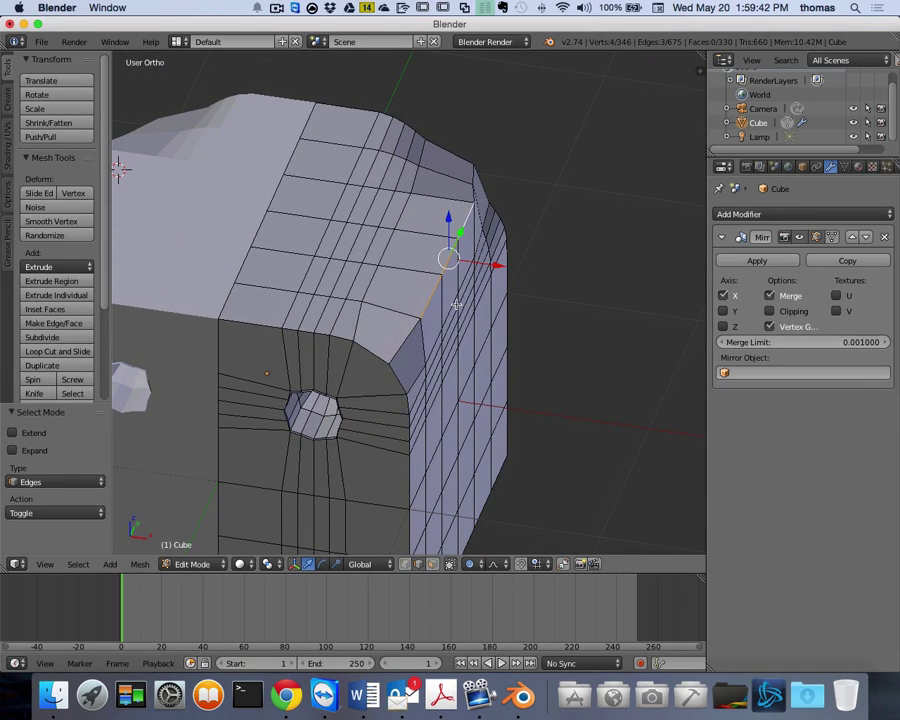
key(KP_1)
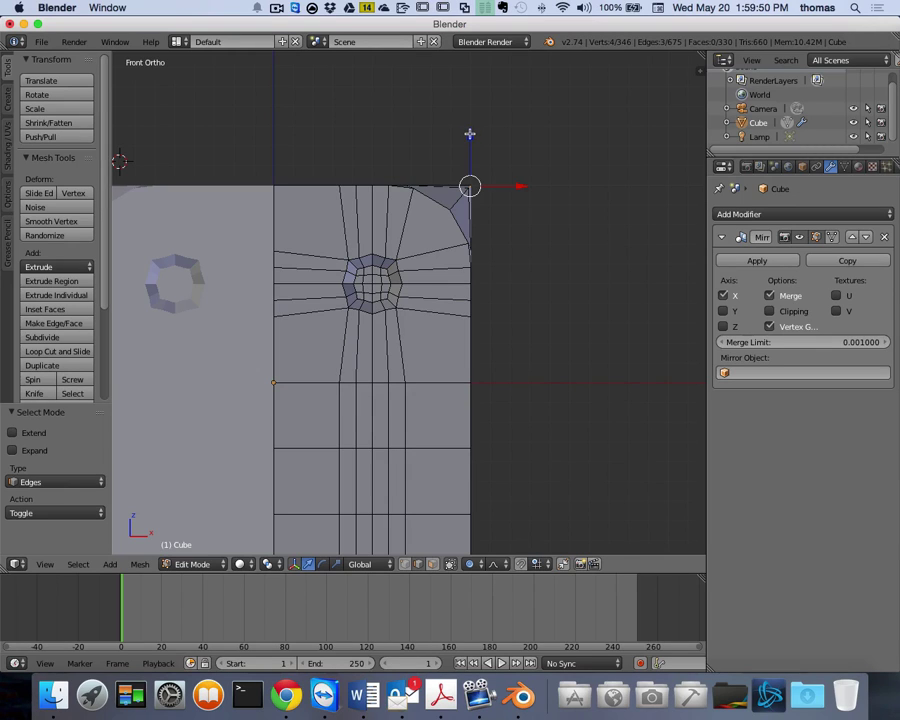
- Raise the selected top-corner edges 0.388 along Z with proportional falloff
drag(469, 133, 461, 58)
middle_drag(603, 422, 630, 386)
key(KP_1)
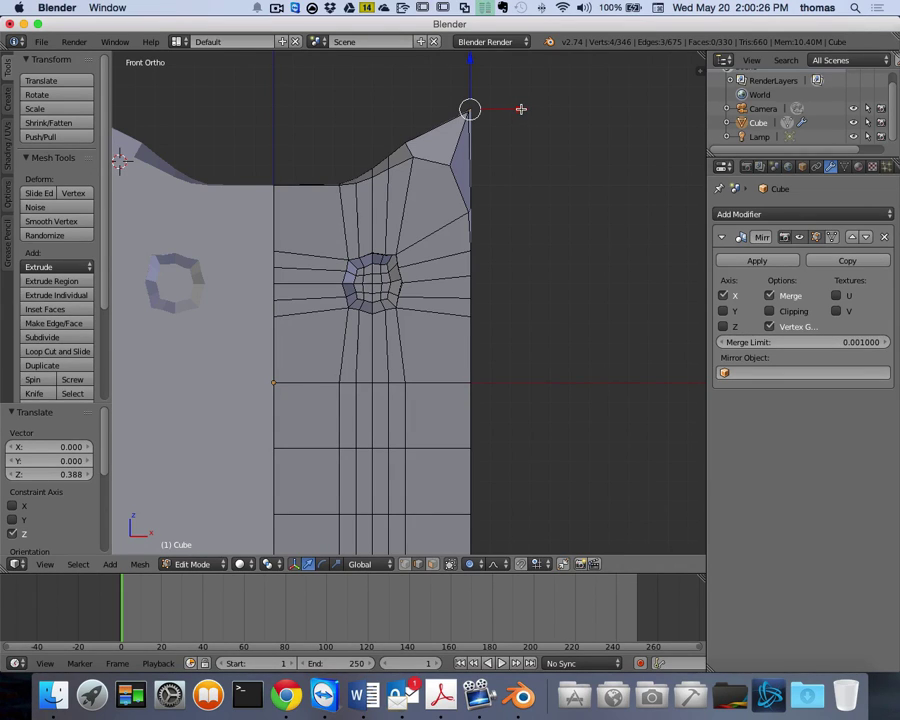
- Push the selected edges 0.189 along X into a pointed ridge
drag(520, 109, 558, 112)
scroll(573, 231, up, 10)
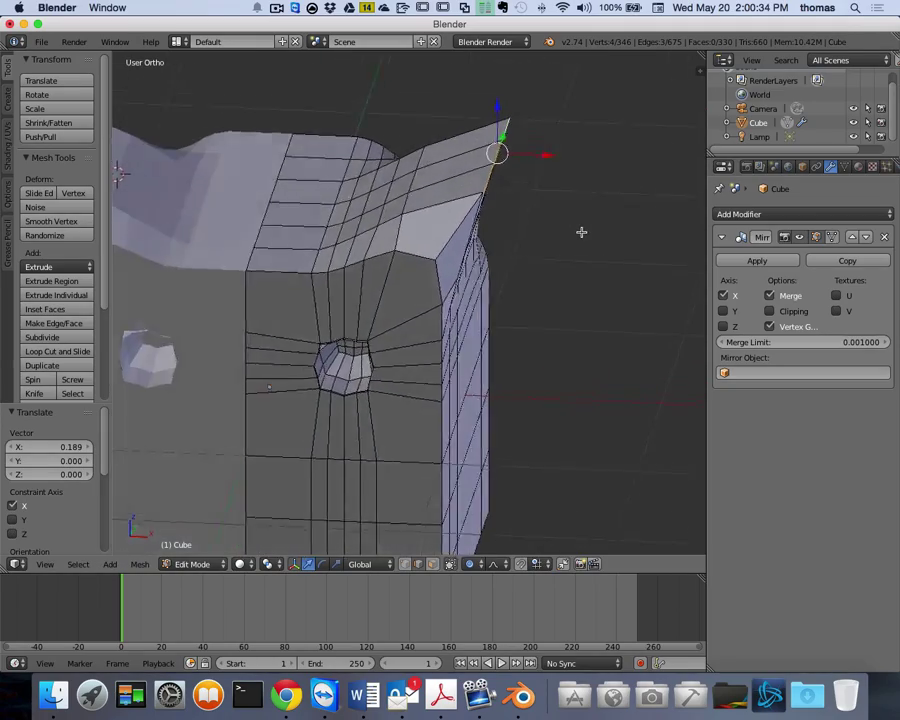
scroll(584, 230, right, 15)
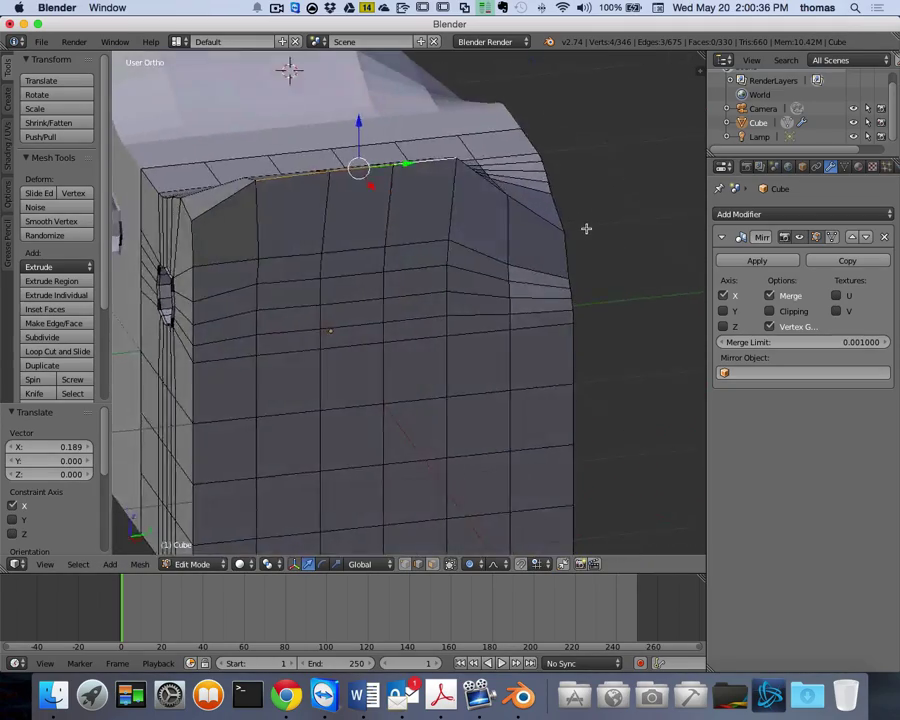
- Orbit and zoom around the mesh to inspect it, then switch to Front Ortho view
scroll(586, 229, right, 15)
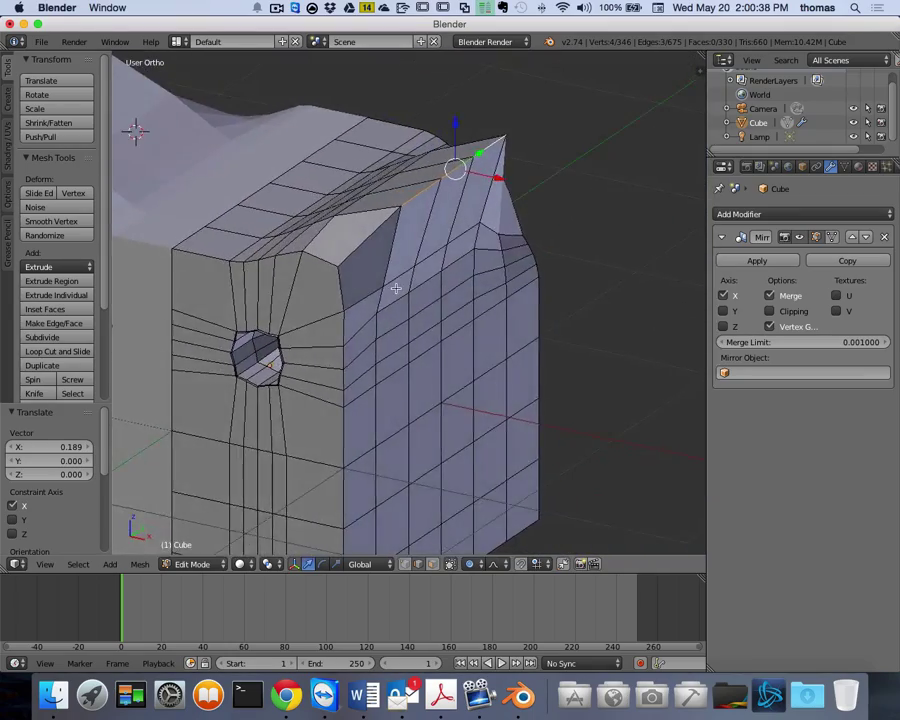
scroll(399, 286, down, 5)
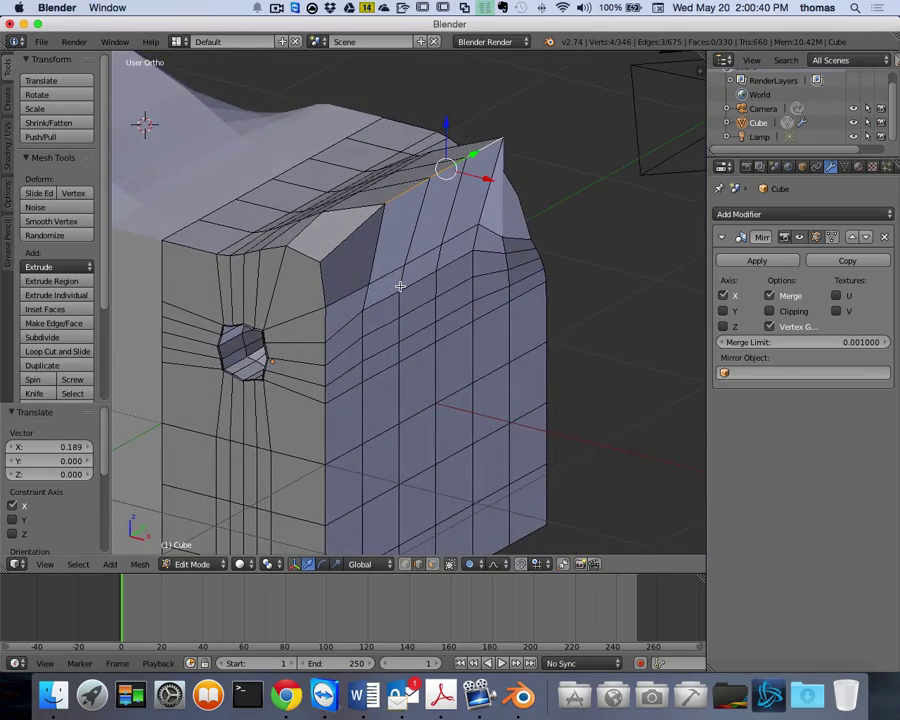
scroll(399, 286, right, 15)
shift+scroll(400, 286, left, 5)
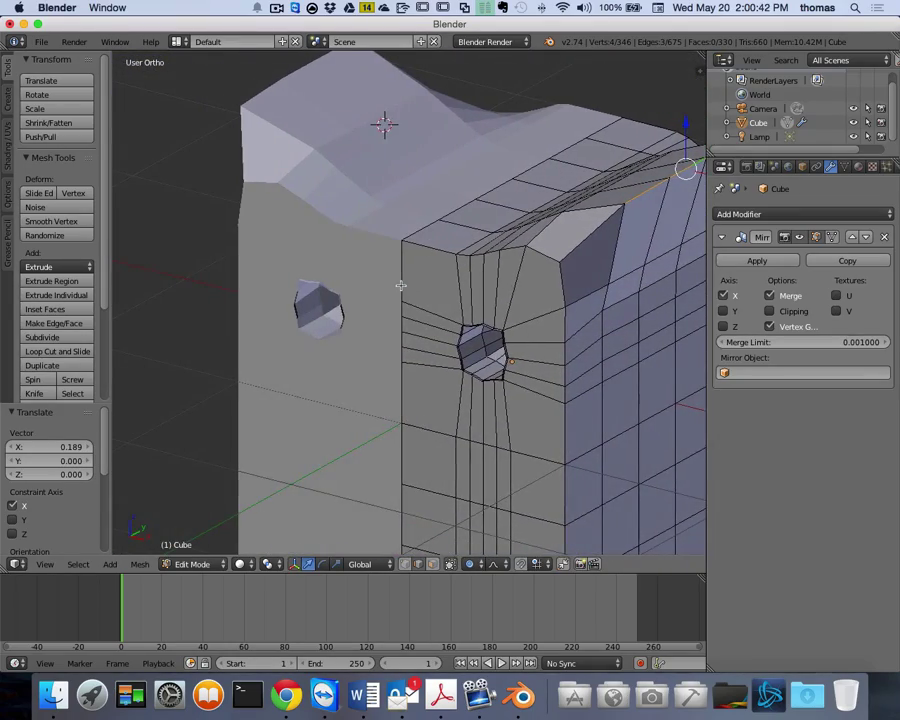
scroll(400, 286, down, 15)
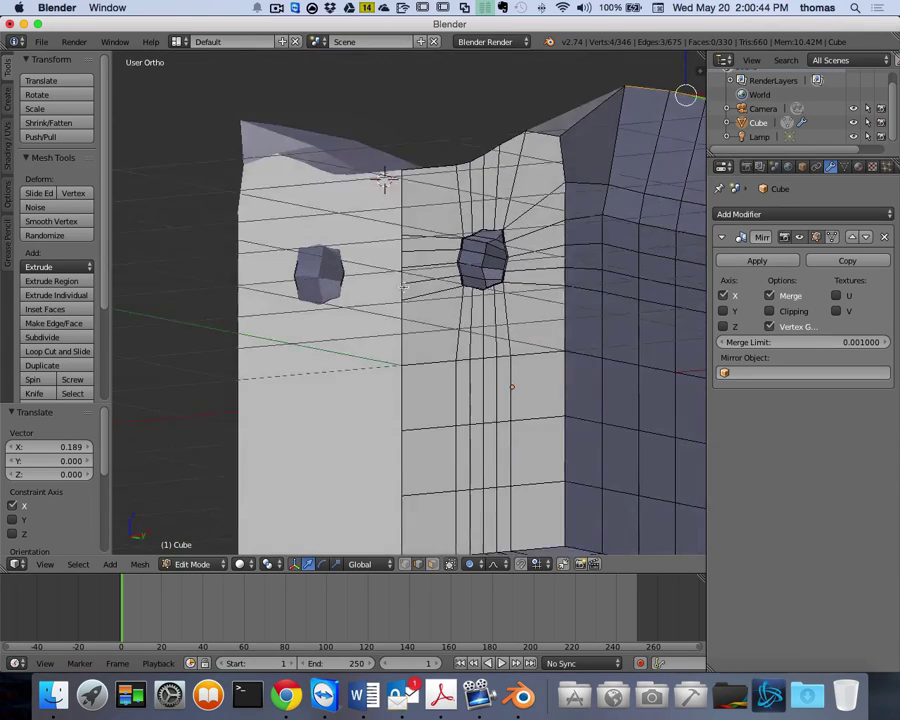
scroll(525, 283, up, 5)
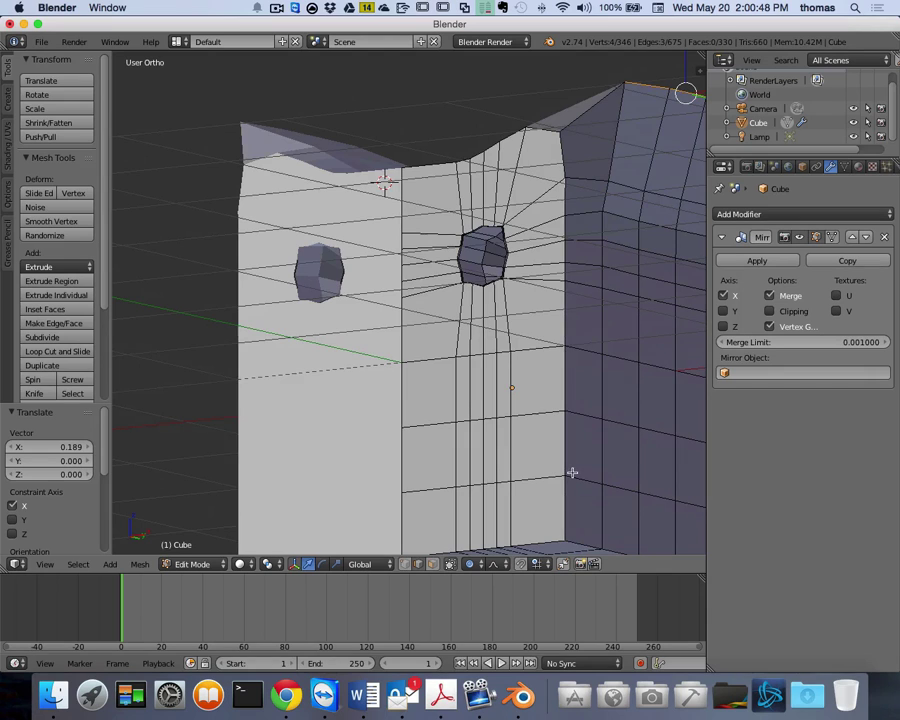
scroll(572, 472, up, 2)
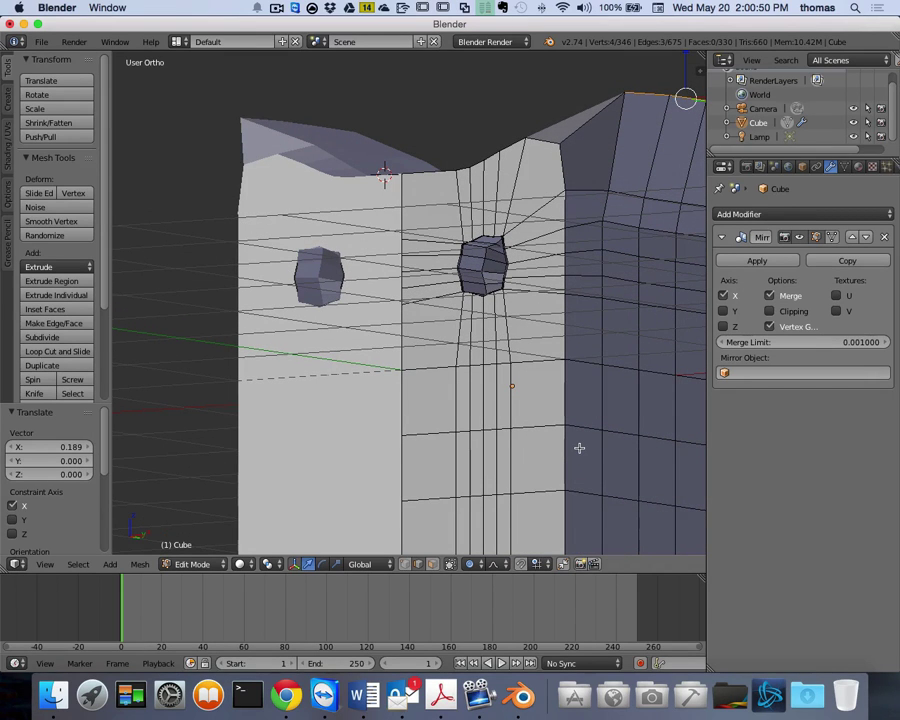
scroll(579, 448, up, 2)
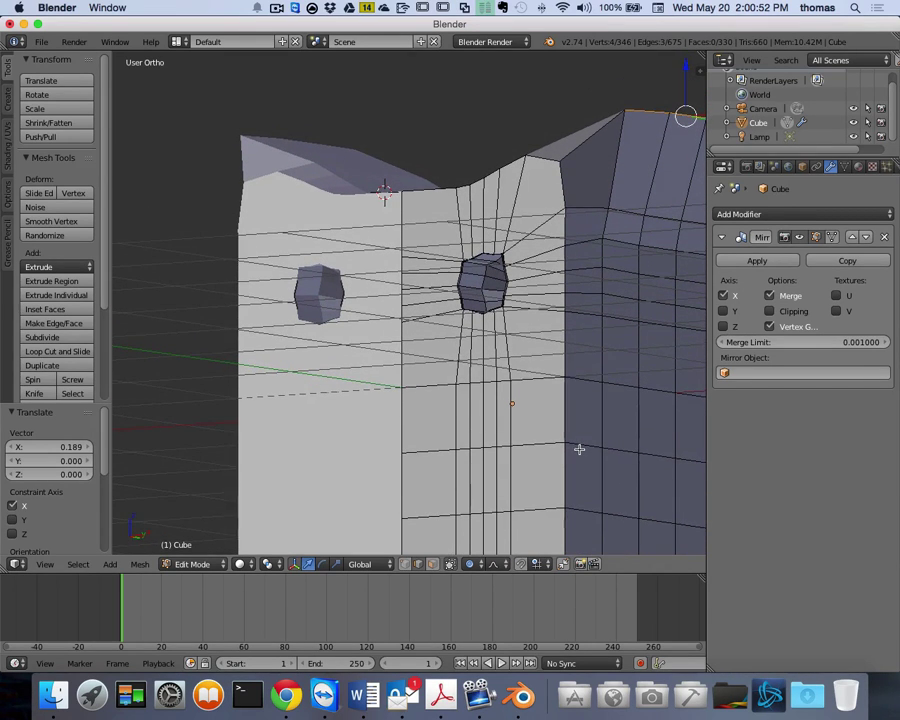
scroll(579, 449, down, 3)
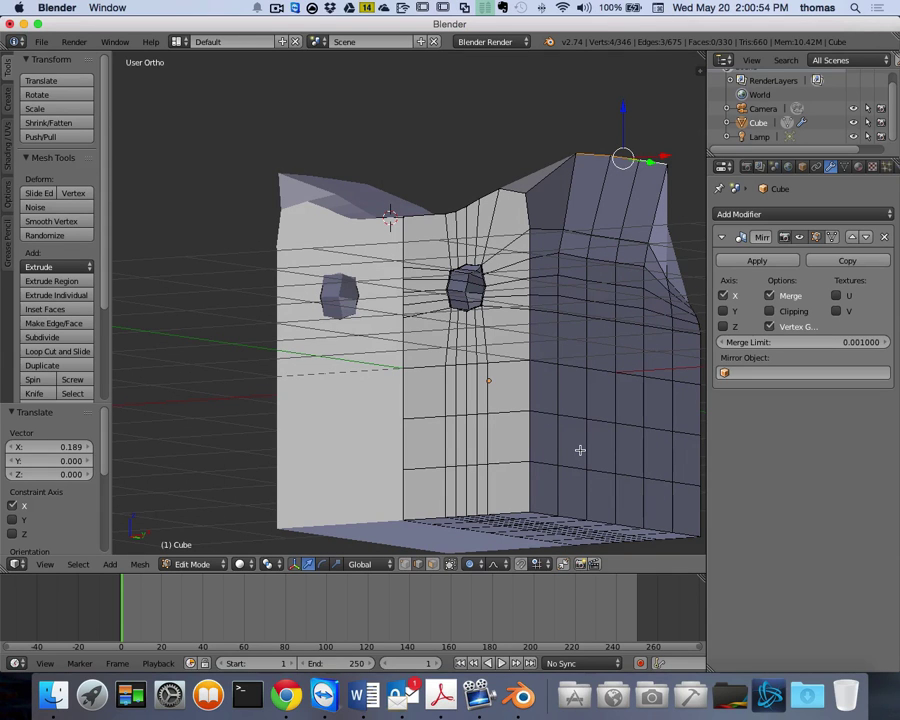
scroll(556, 425, up, 1)
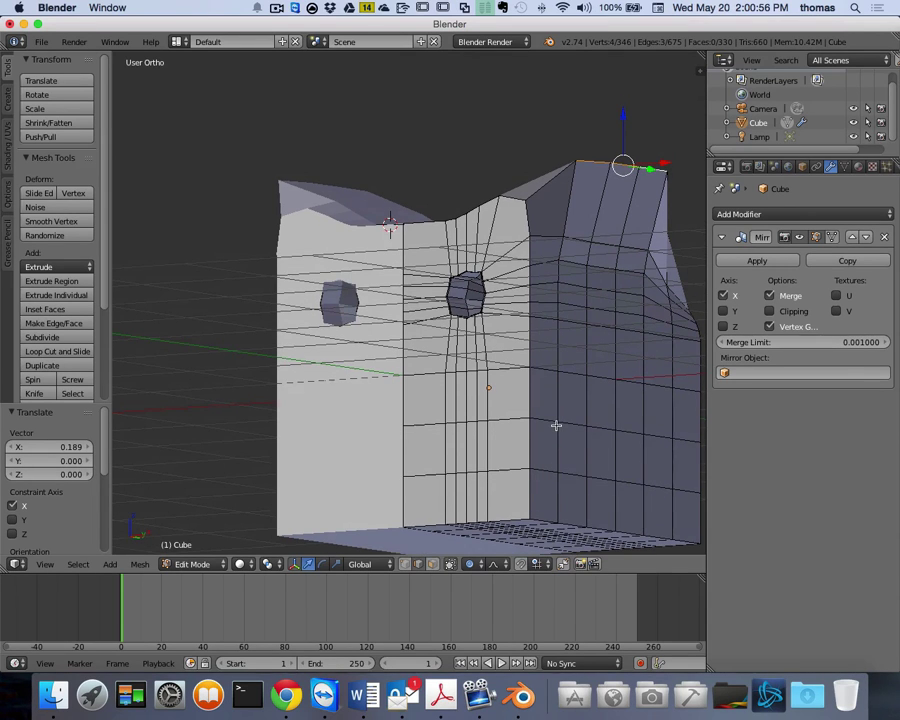
scroll(556, 425, up, 3)
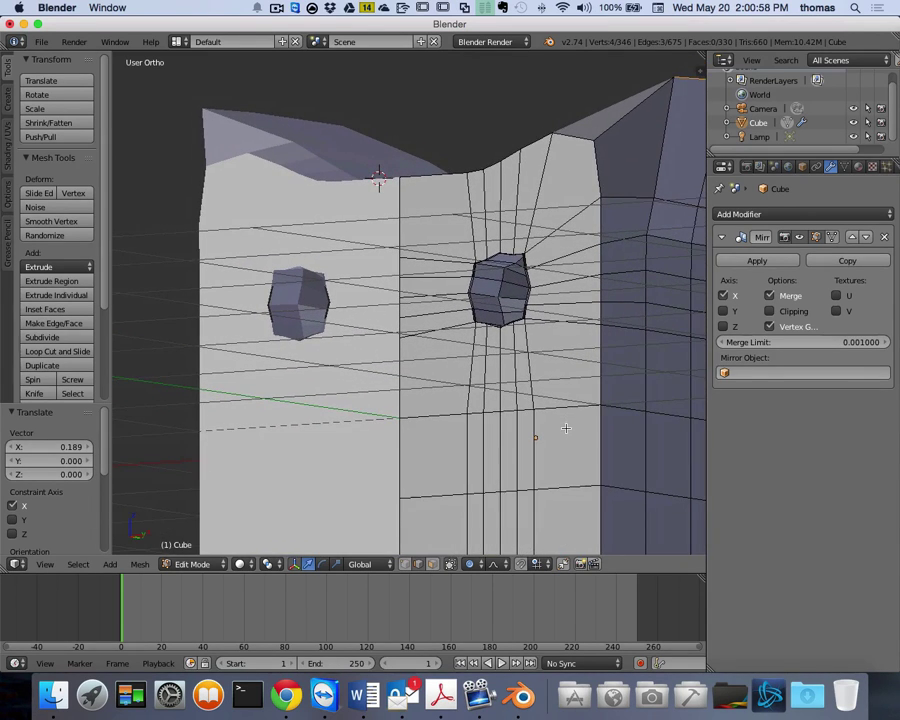
key(KP_1)
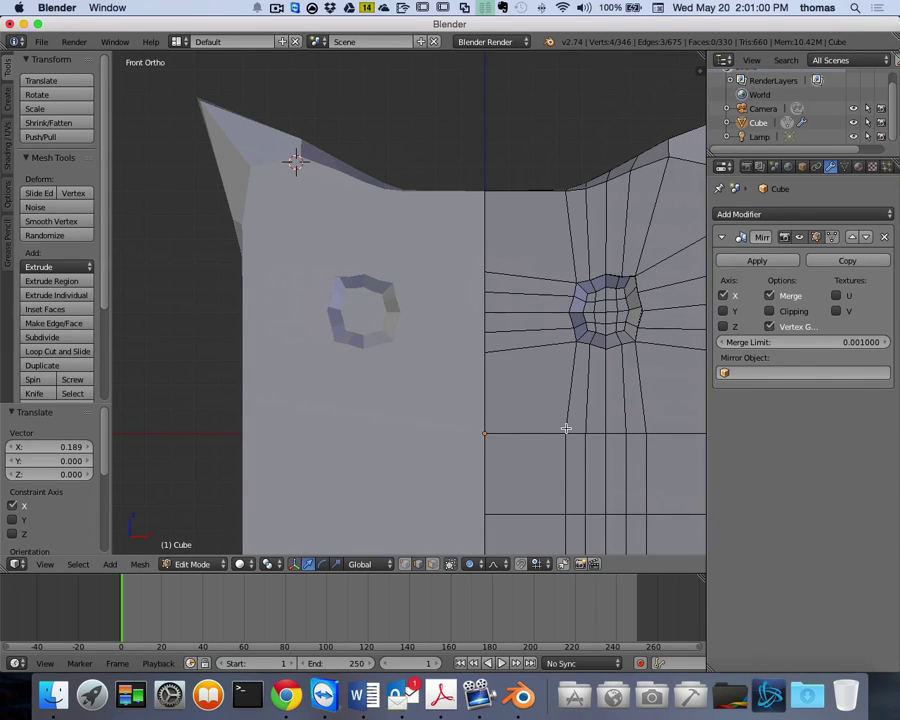
- Pan the front view down to show the lower body below the octagonal hole
ctrl+scroll(566, 428, down, 5)
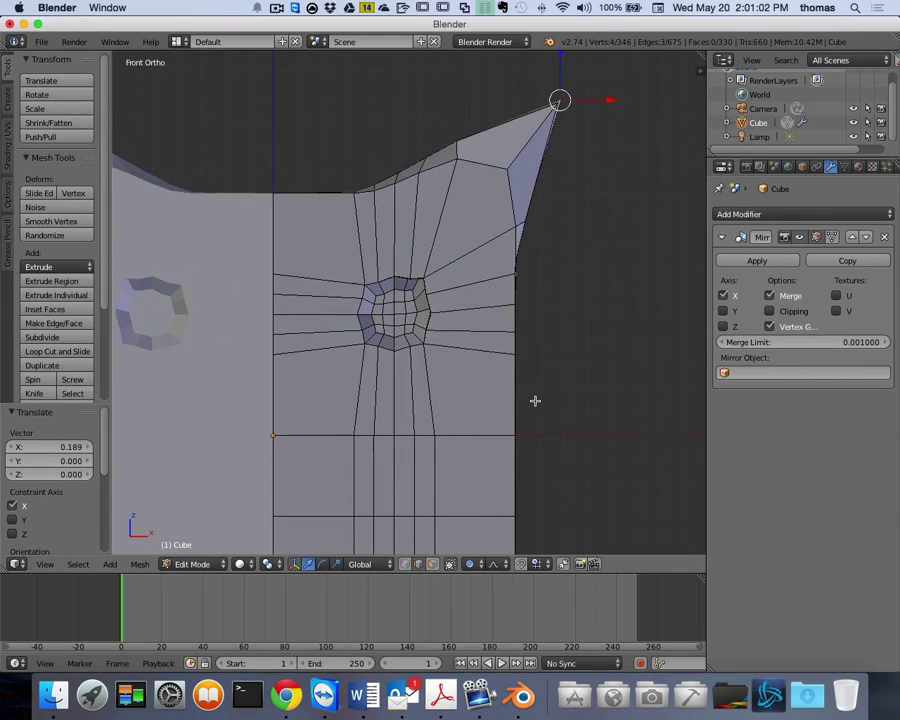
shift+scroll(548, 404, down, 3)
shift+scroll(541, 407, down, 1)
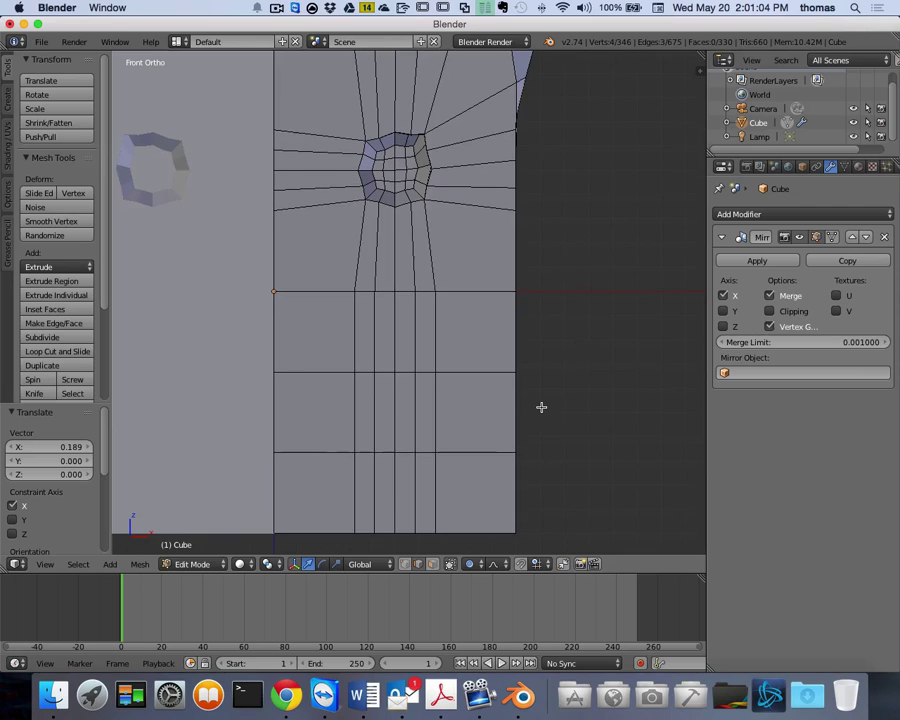
shift+scroll(541, 407, up, 1)
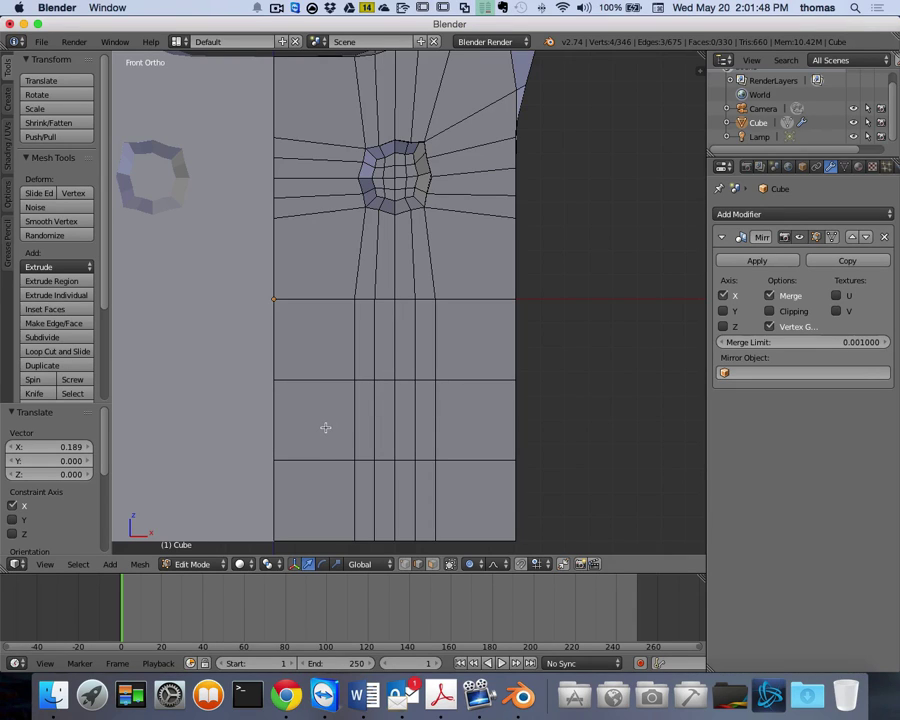
- Switch to edge select mode and cut a first horizontal loop across the lower front
key(ctrl+Tab)
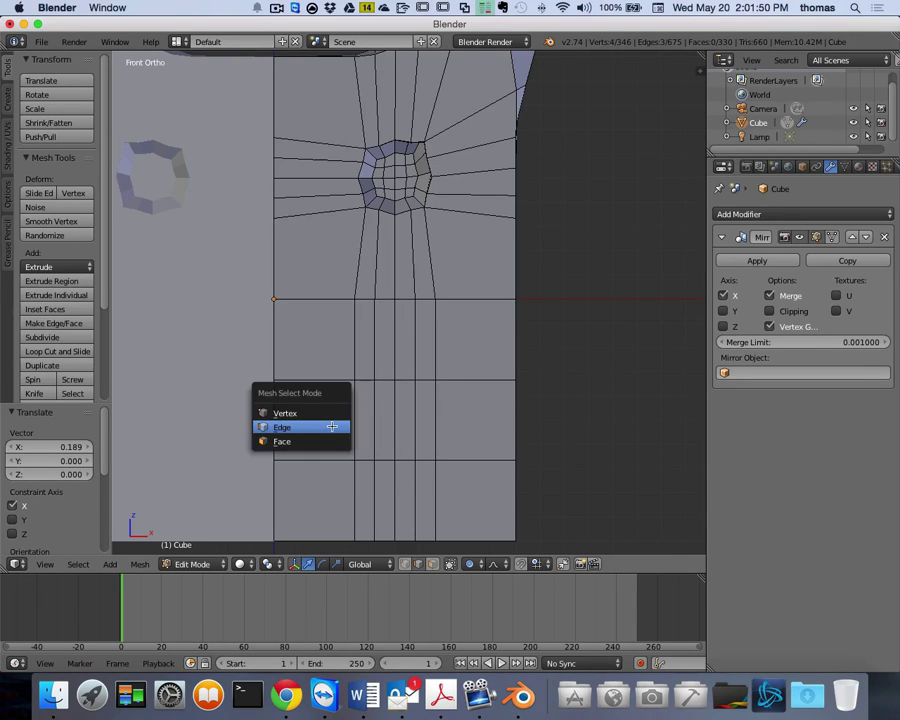
click(332, 427)
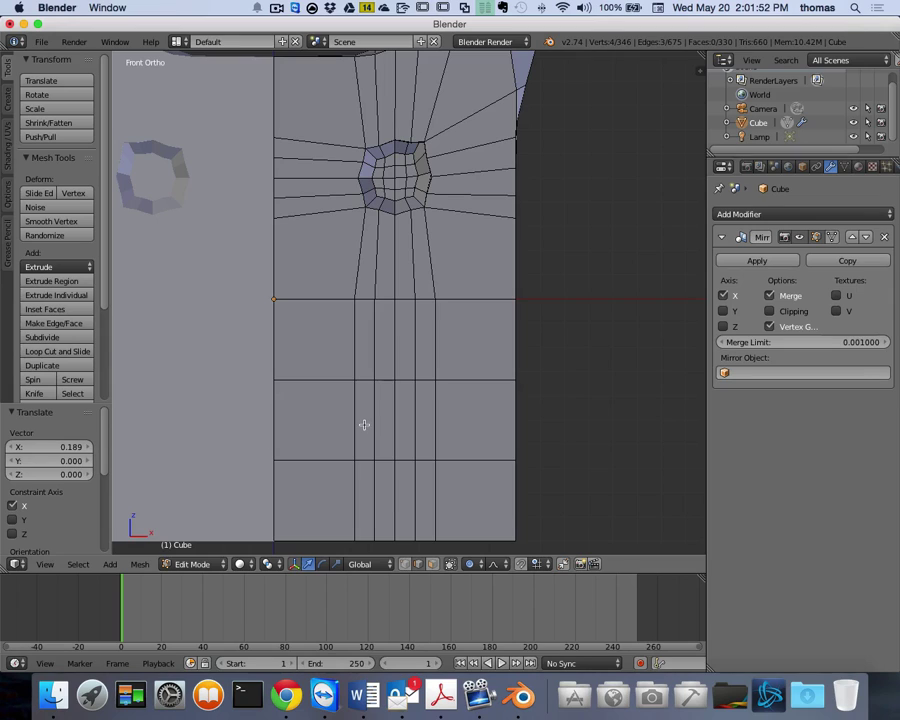
key(ctrl+r)
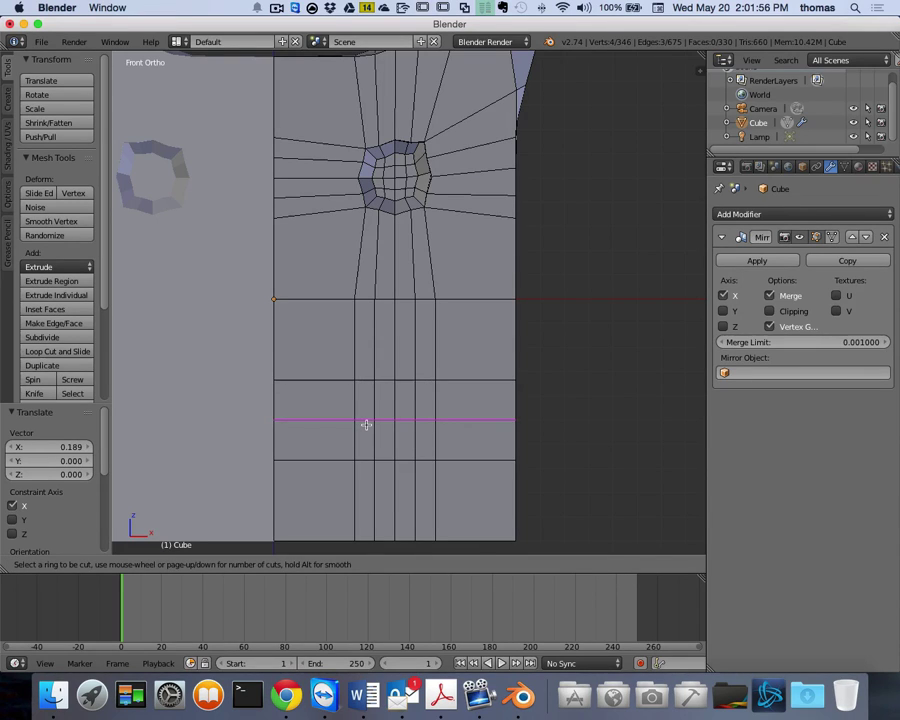
click(366, 425)
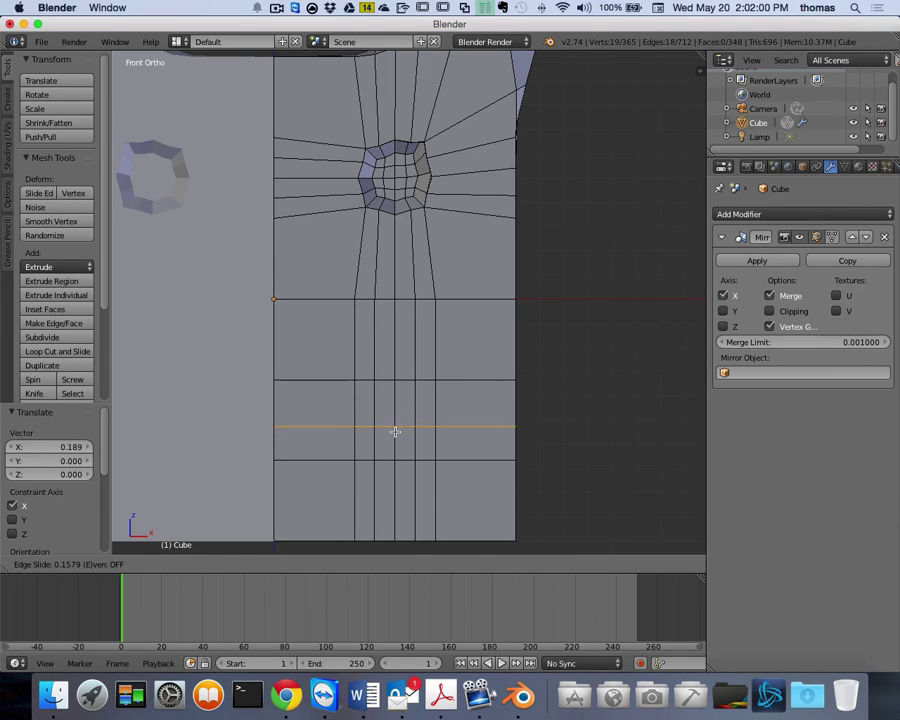
click(395, 432)
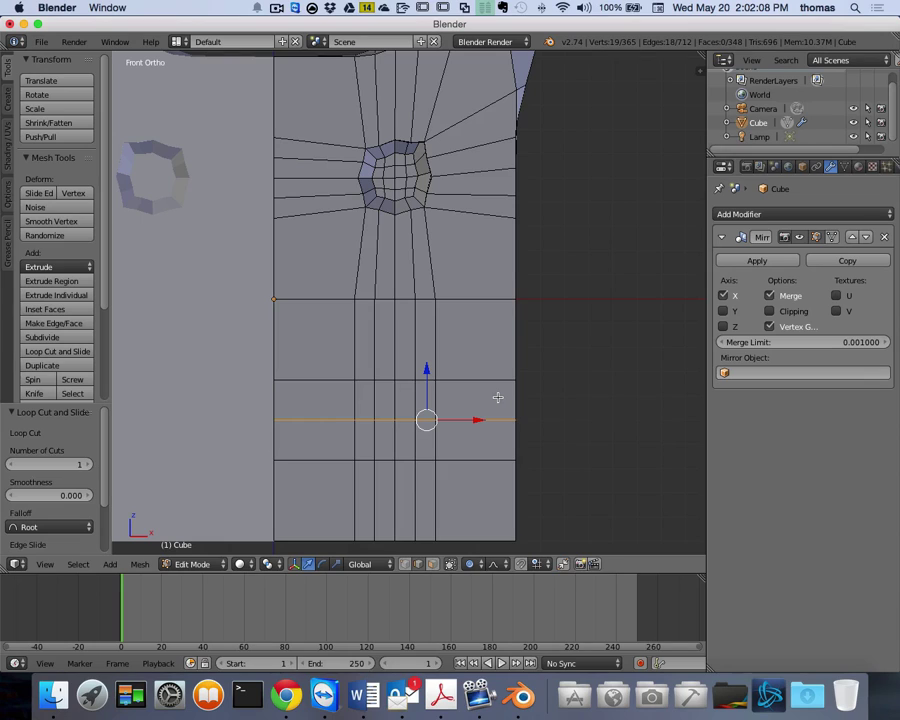
- Add second and third horizontal loop cuts across the lower front faces
key(ctrl+r)
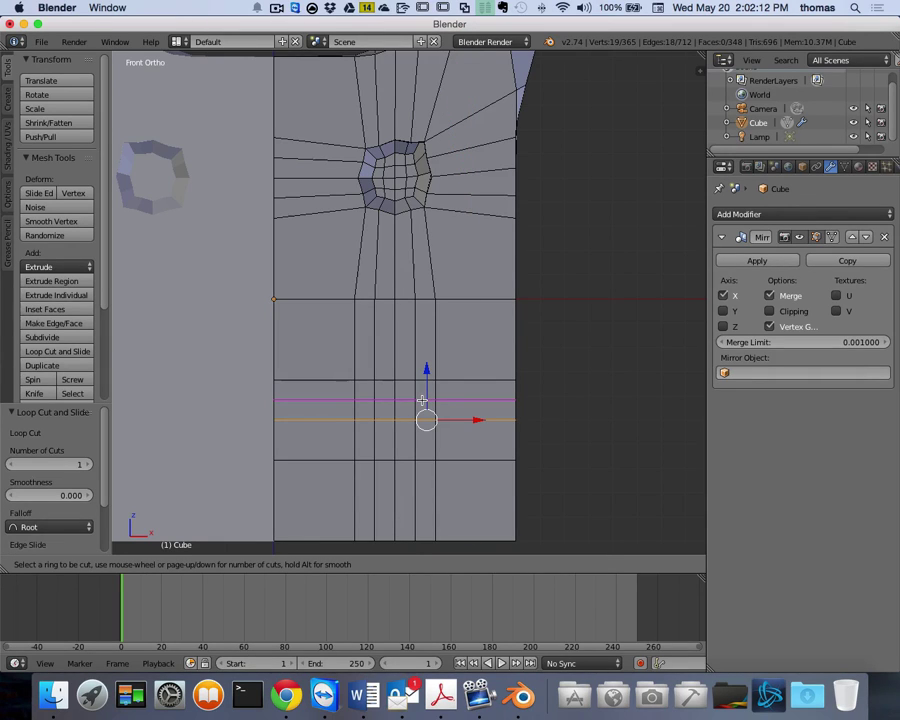
click(422, 400)
click(423, 400)
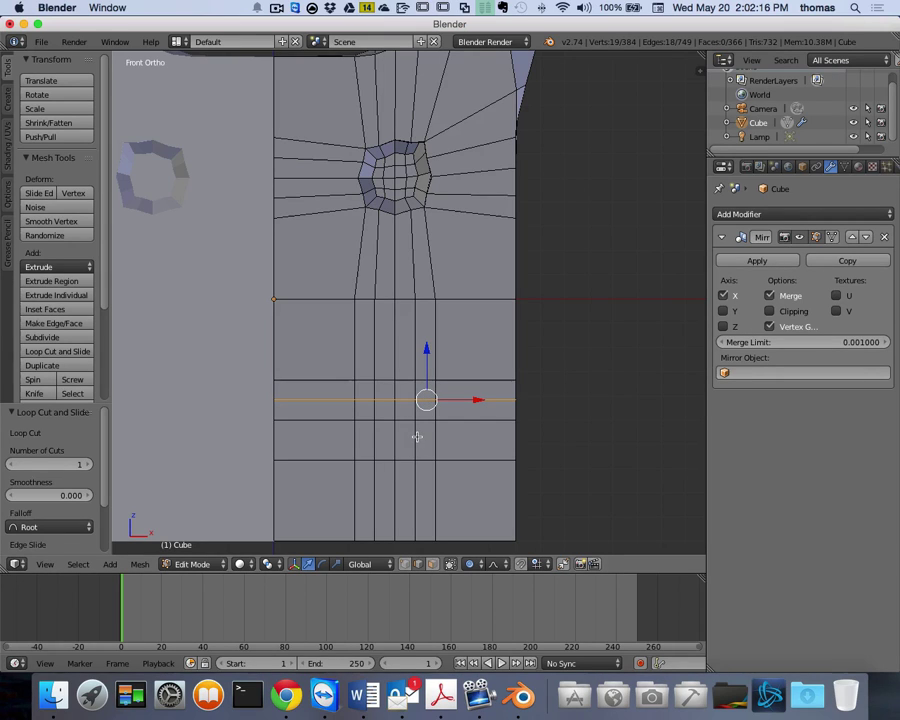
key(ctrl+r)
click(417, 436)
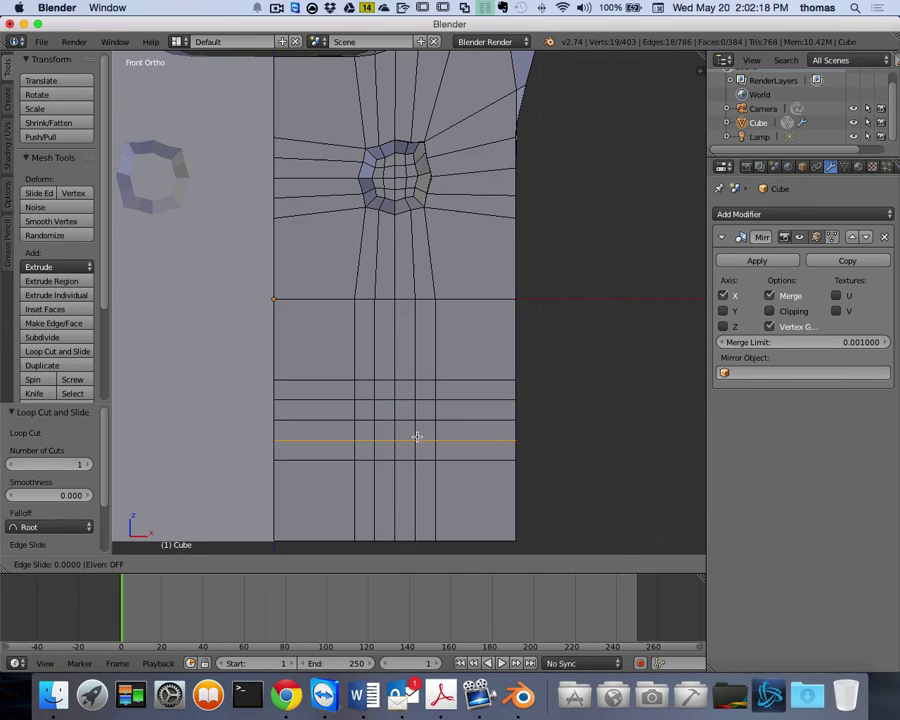
click(417, 436)
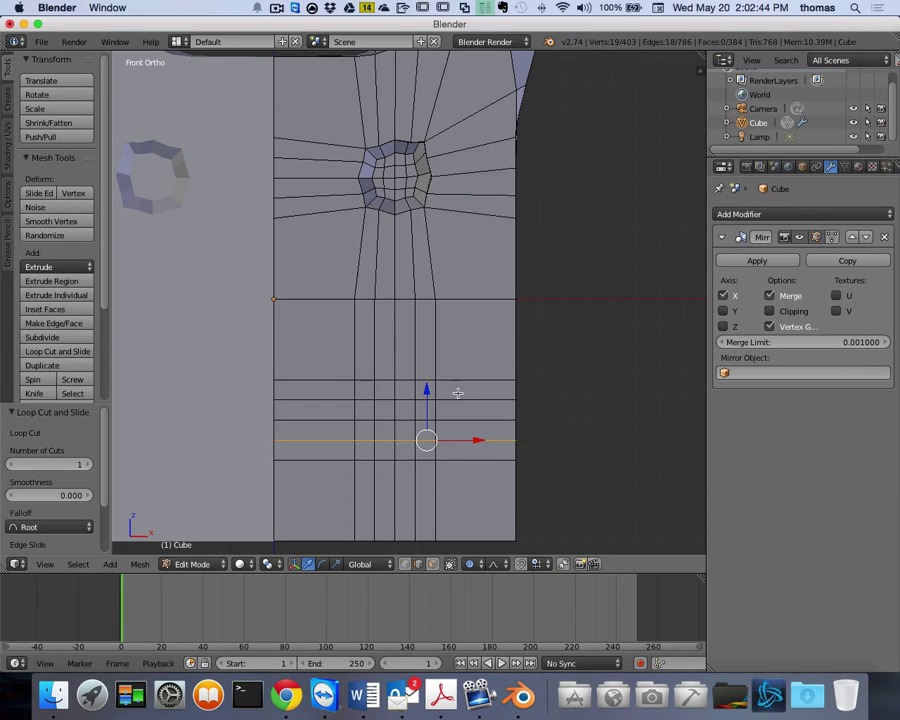
- In vertex mode, test a proportional sideways move on a lower front vertex, then undo it
key(a)
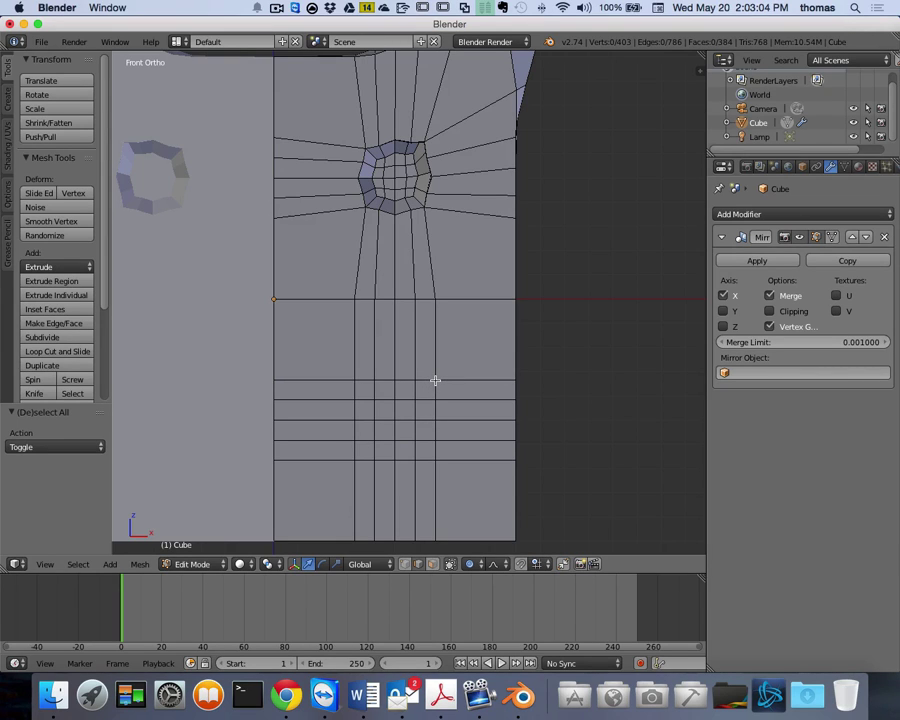
key(ctrl+Tab)
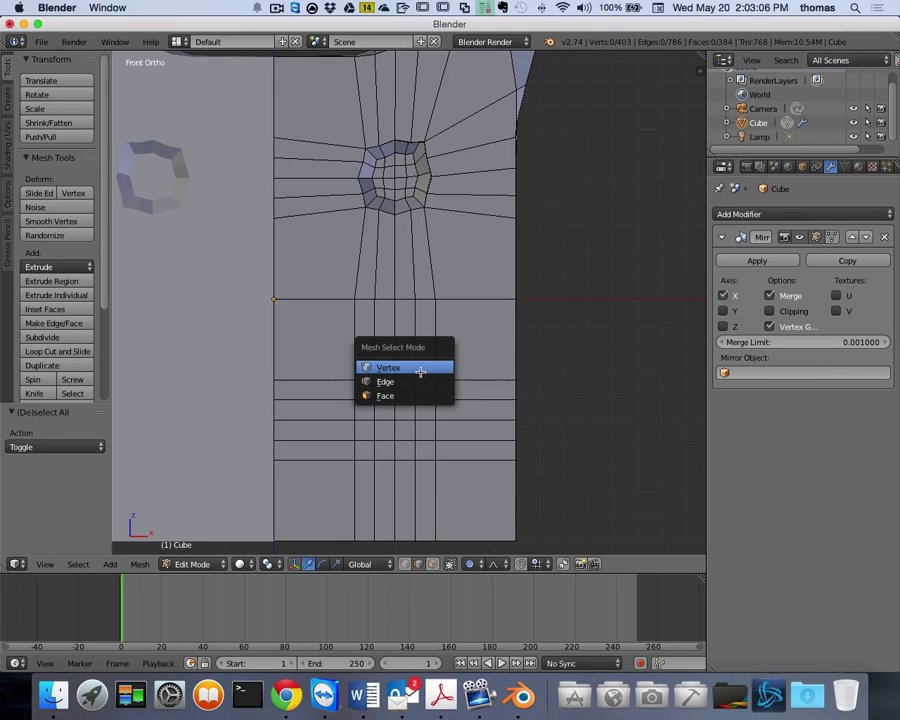
click(420, 366)
right_click(435, 380)
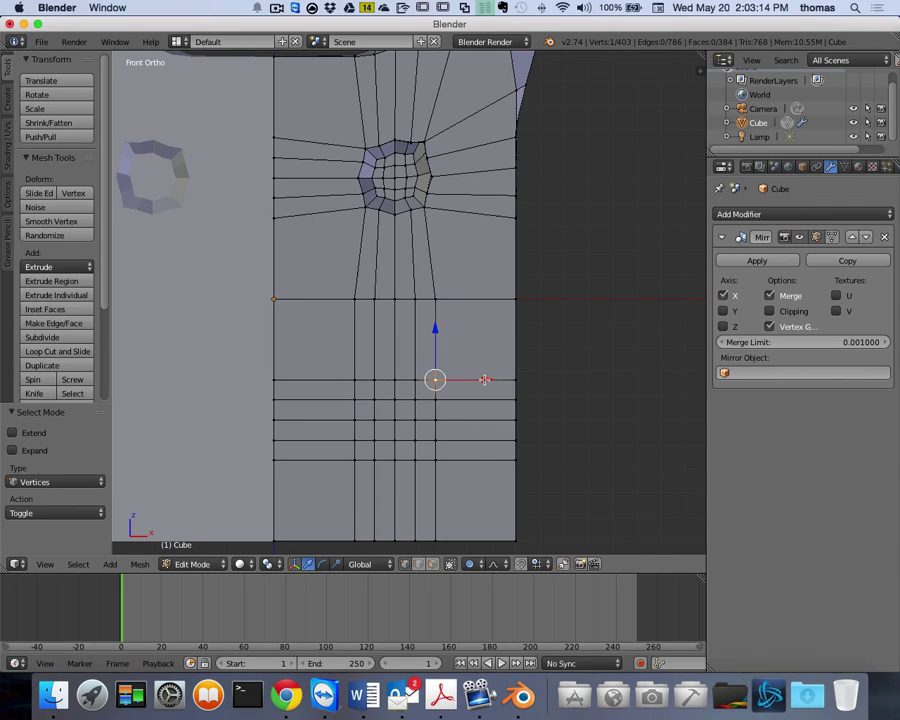
drag(484, 380, 516, 379)
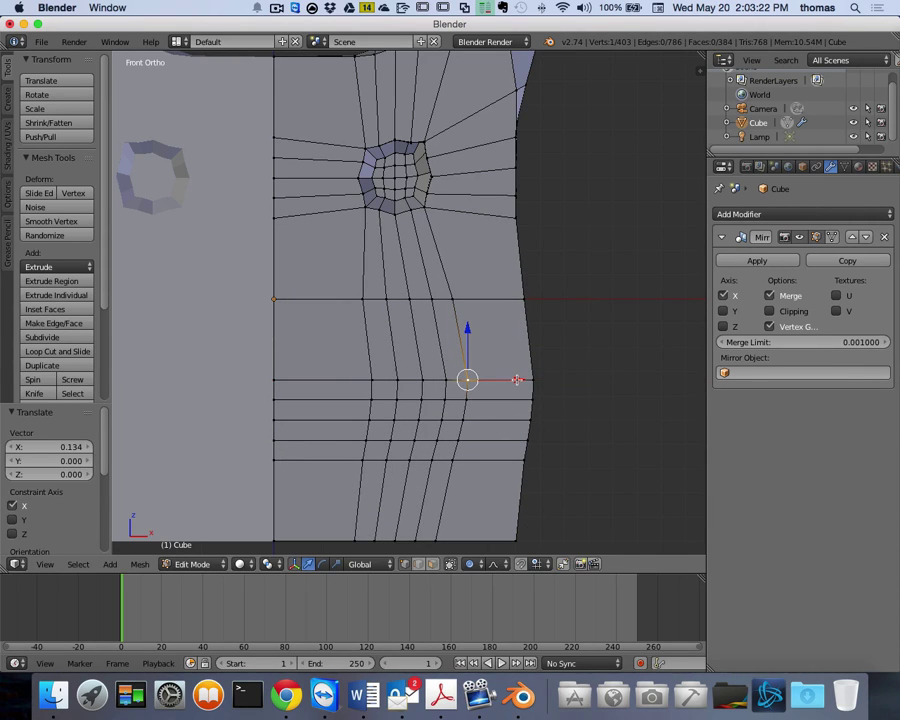
key(ctrl+z)
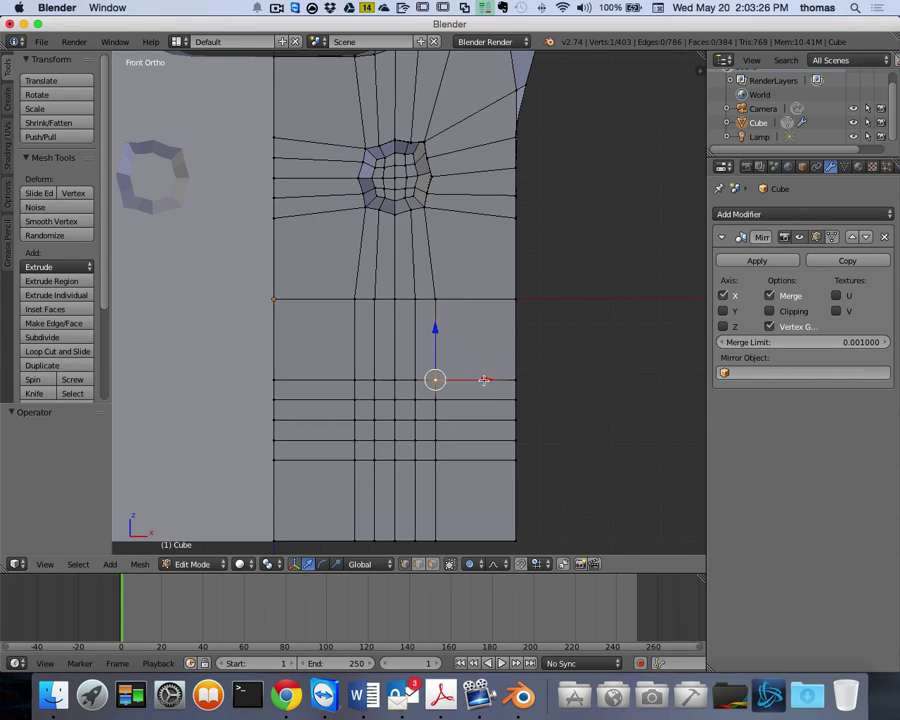
- Move the vertex 0.157 along X with proportional falloff, then select the vertex below it
drag(484, 379, 484, 381)
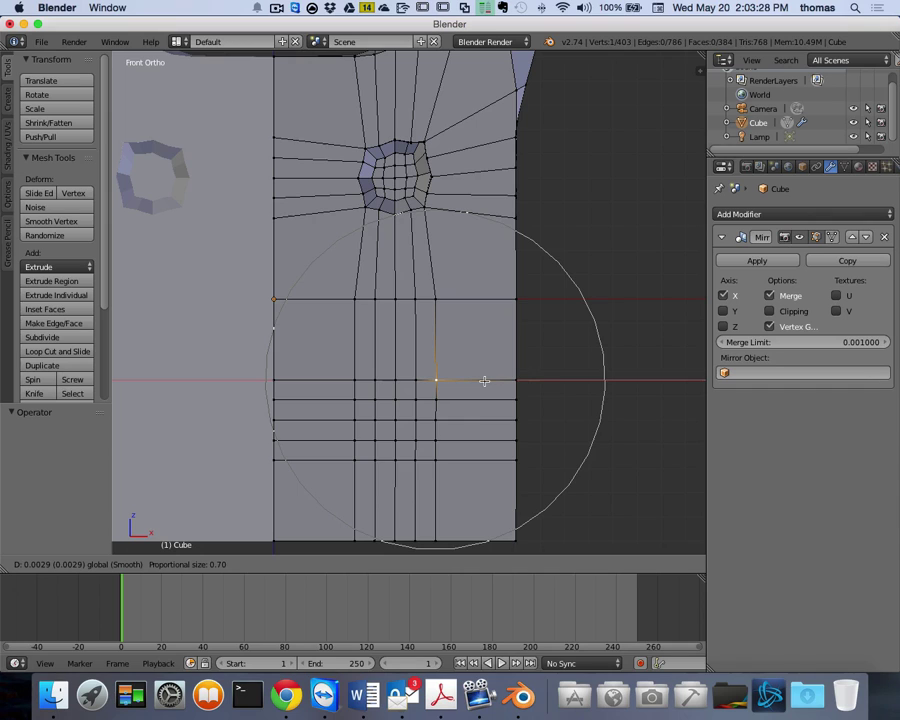
scroll(484, 381, up, 5)
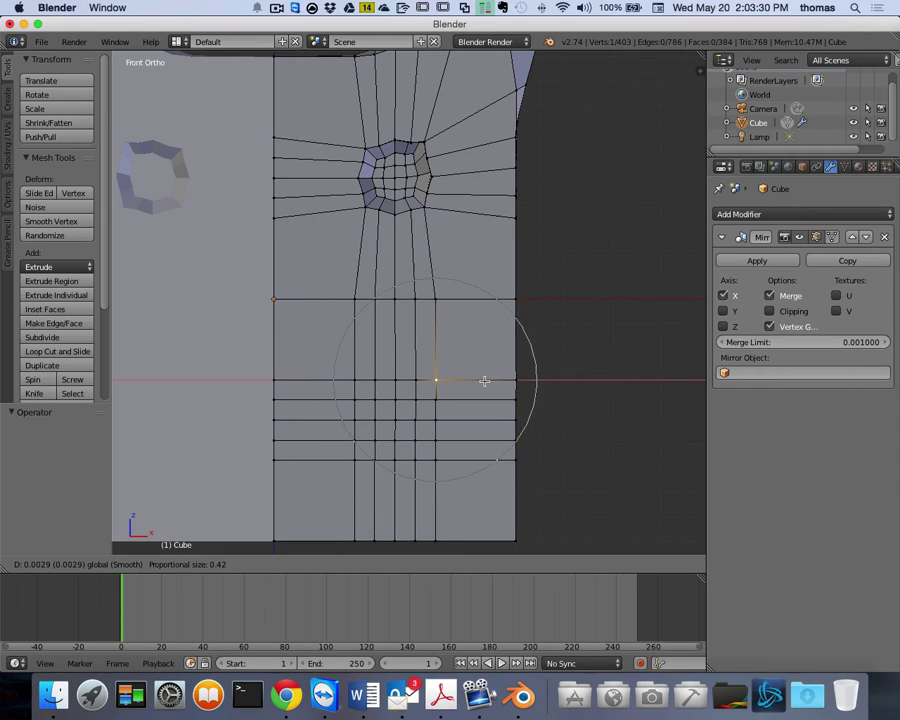
scroll(484, 381, up, 1)
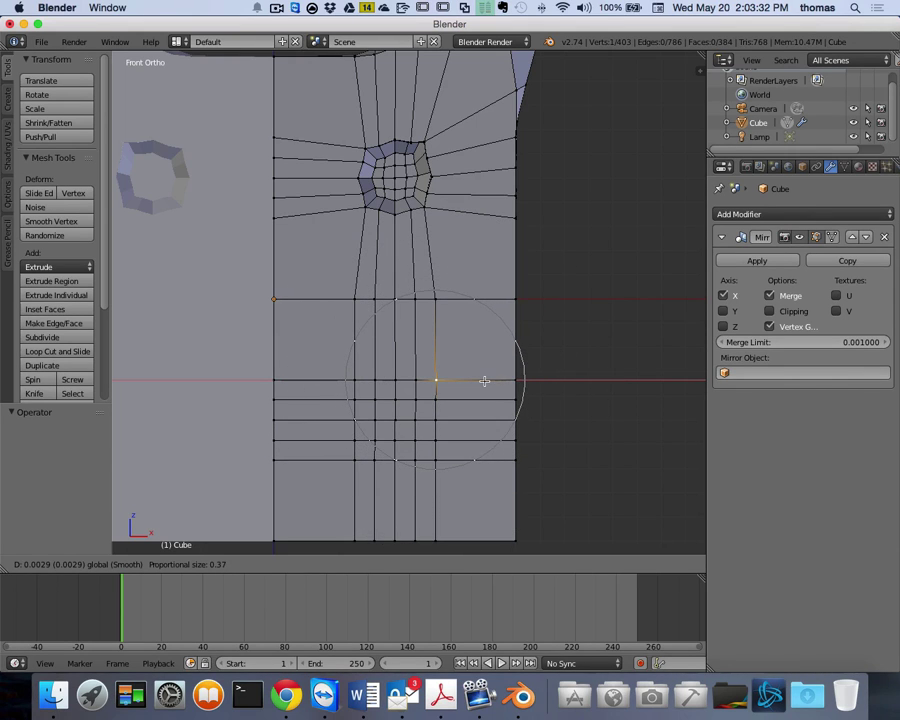
scroll(484, 381, up, 2)
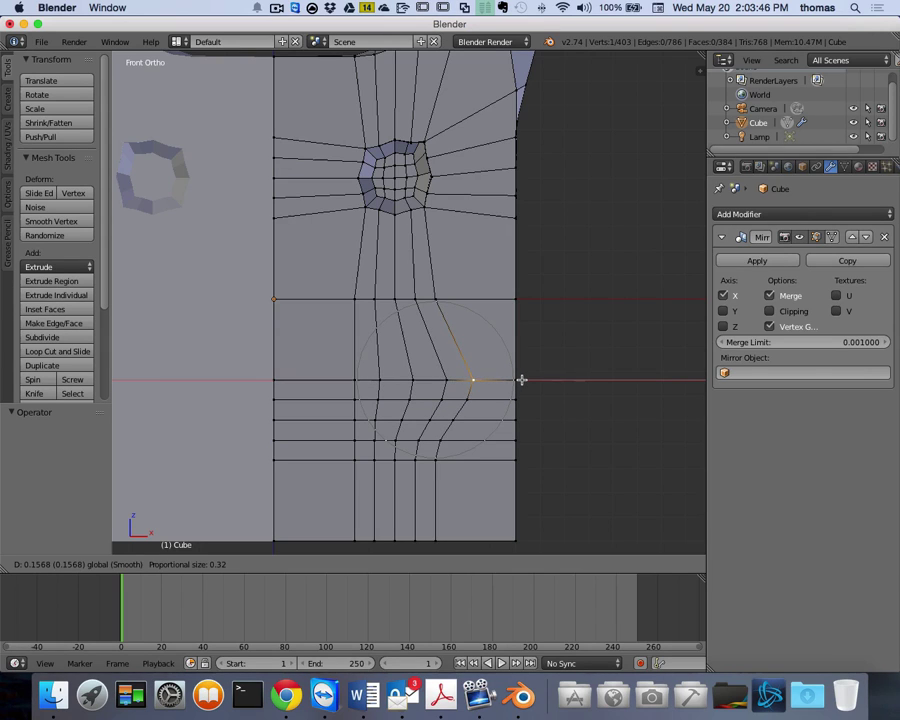
click(521, 380)
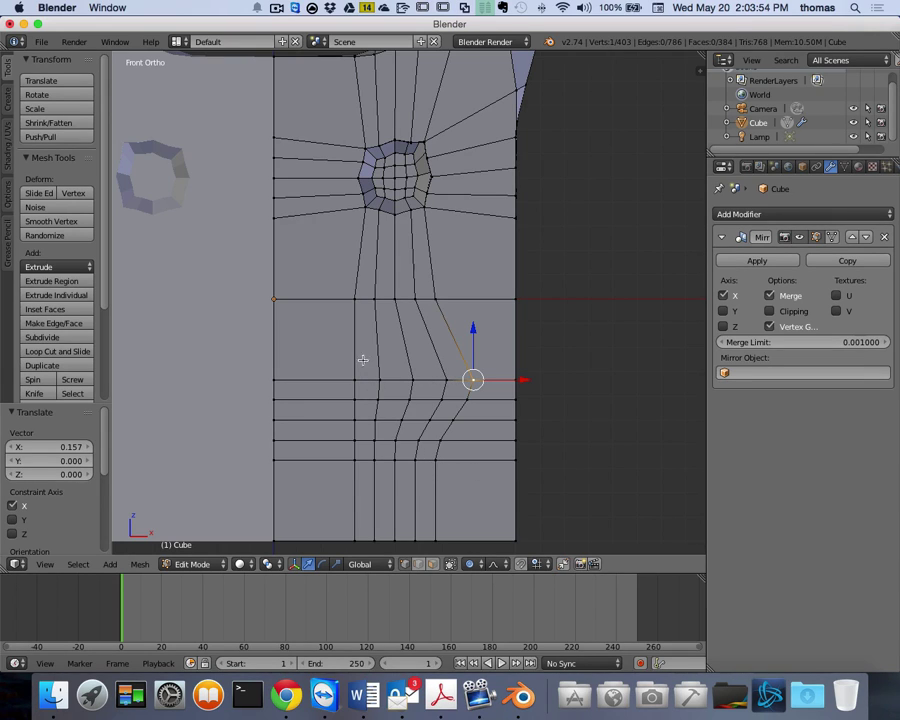
right_click(437, 463)
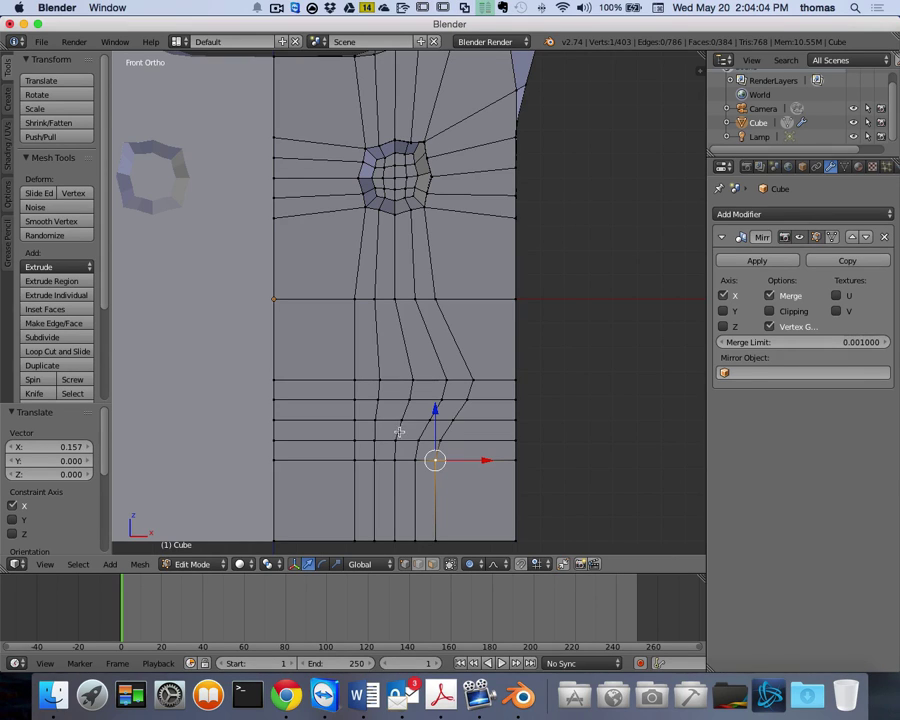
- Reposition the selected groove vertex, undoing the first move and sliding it along X
key(g)
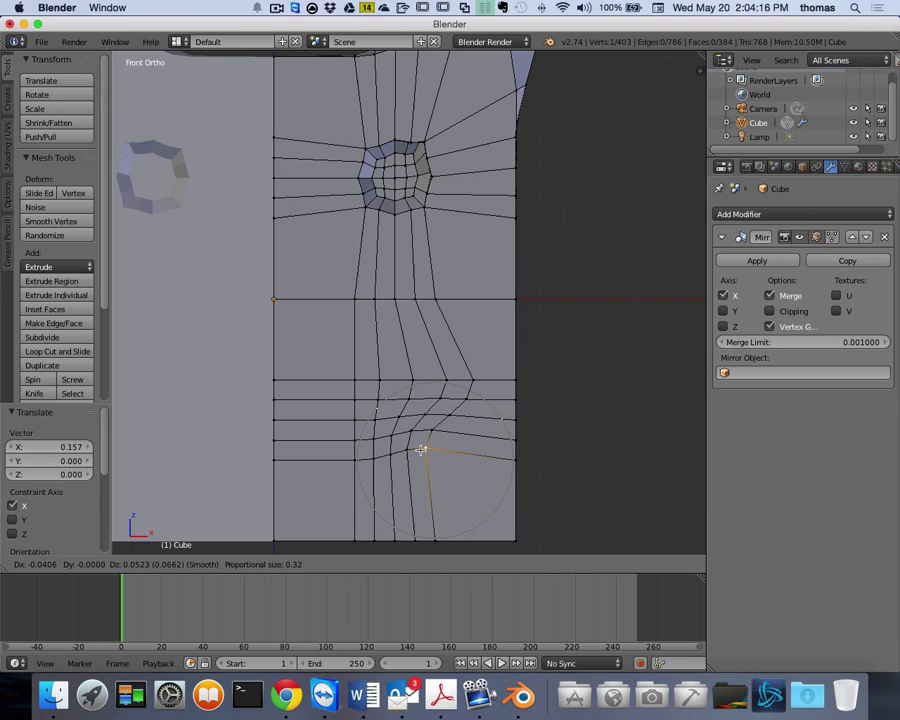
click(421, 450)
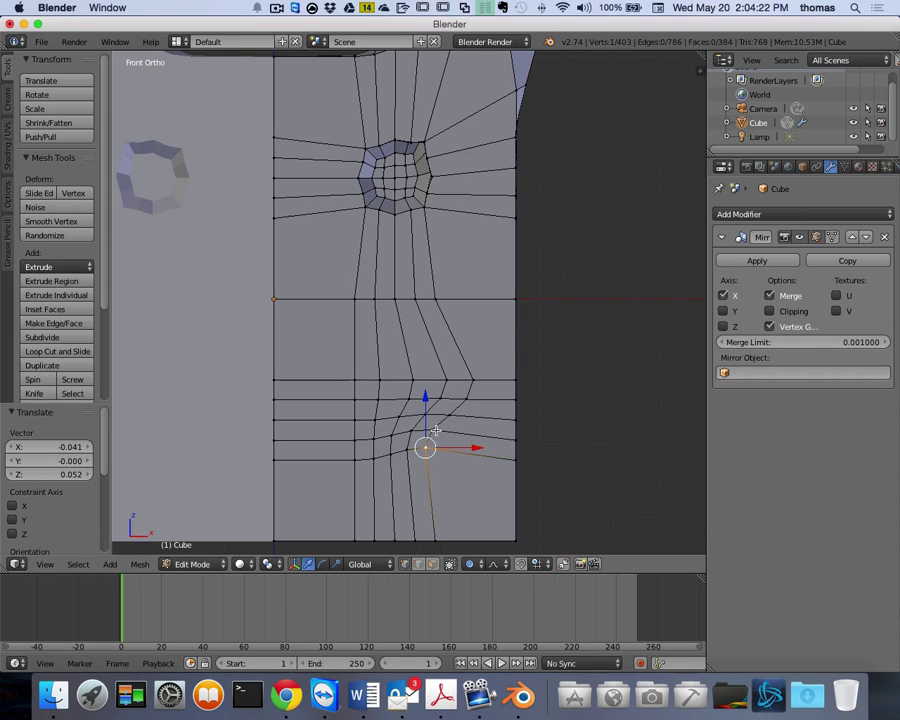
key(ctrl+z)
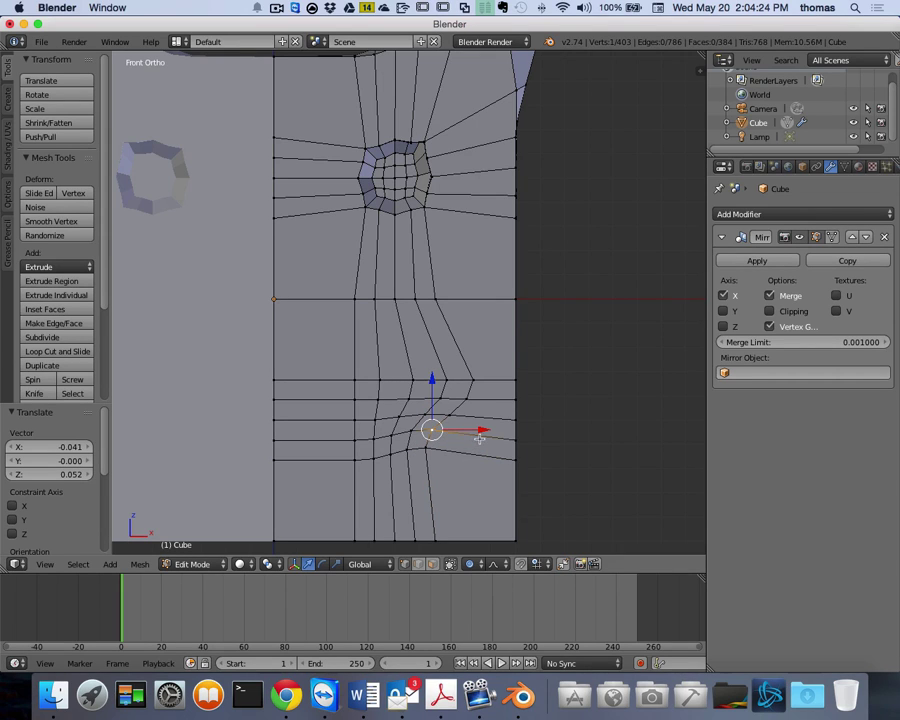
drag(481, 431, 485, 432)
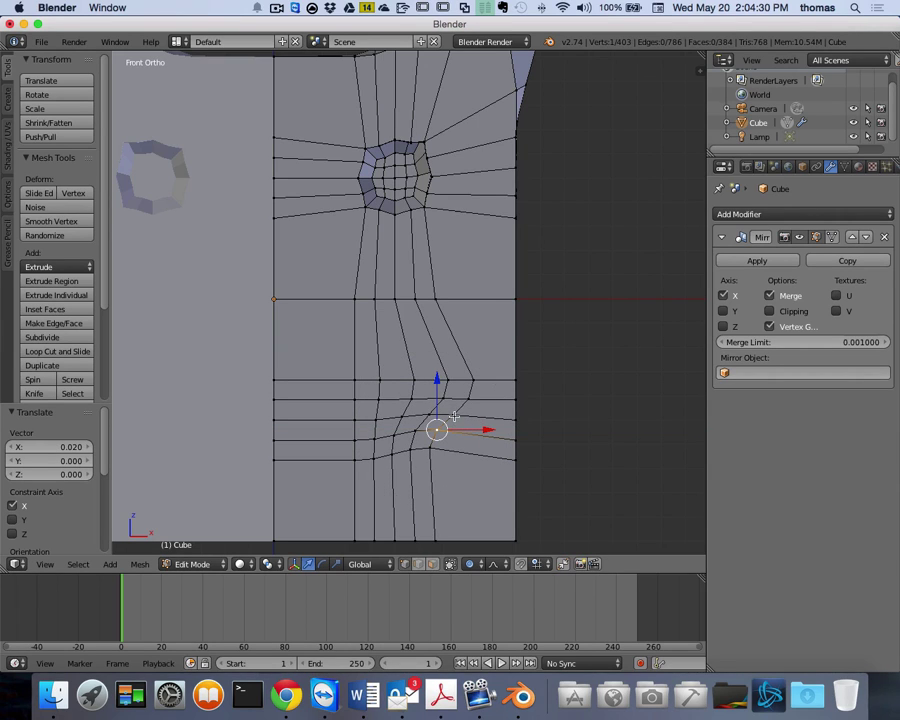
- Select neighbouring groove vertices with proportional editing enabled, cancelling a trial move
right_click(454, 416)
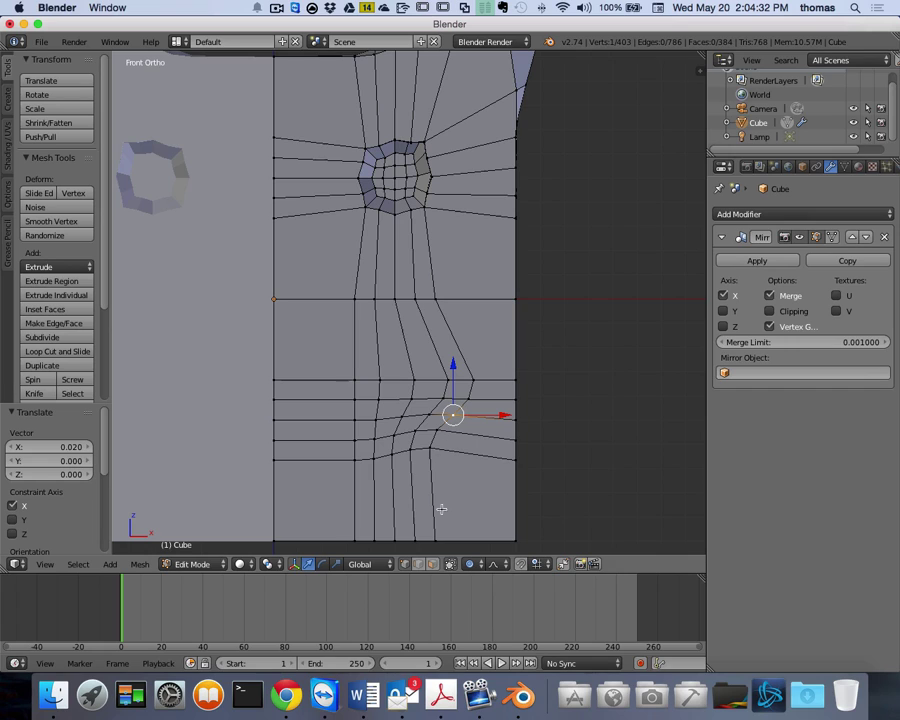
click(470, 564)
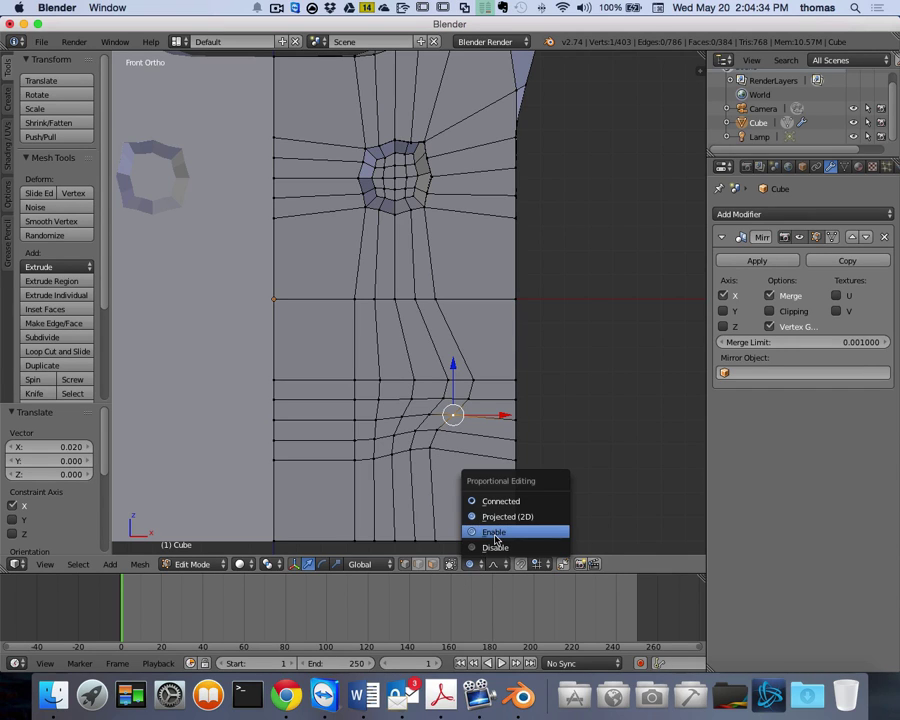
click(496, 532)
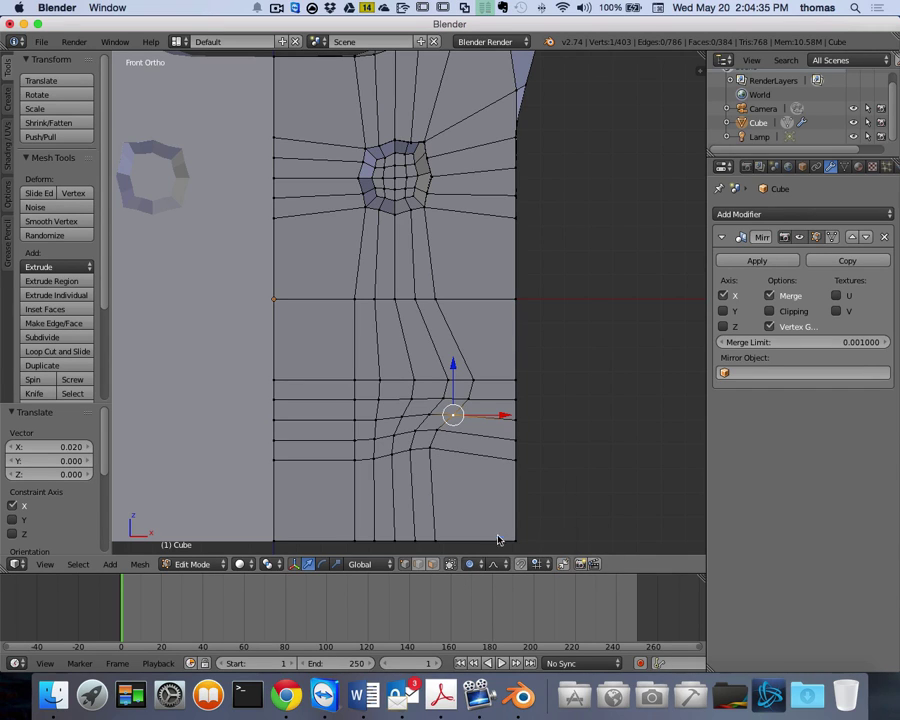
right_click(430, 449)
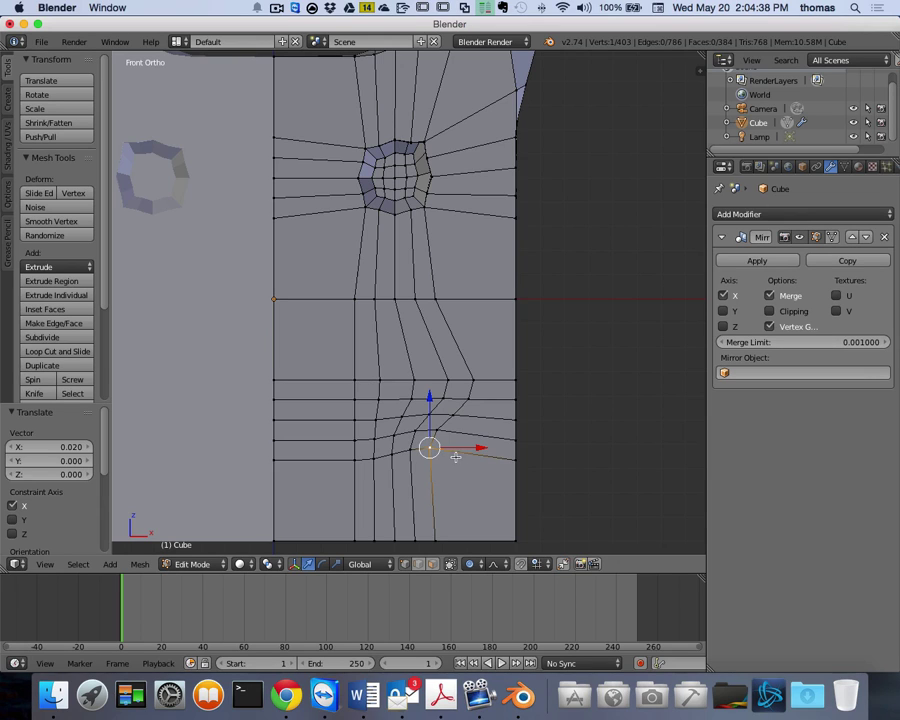
key(g)
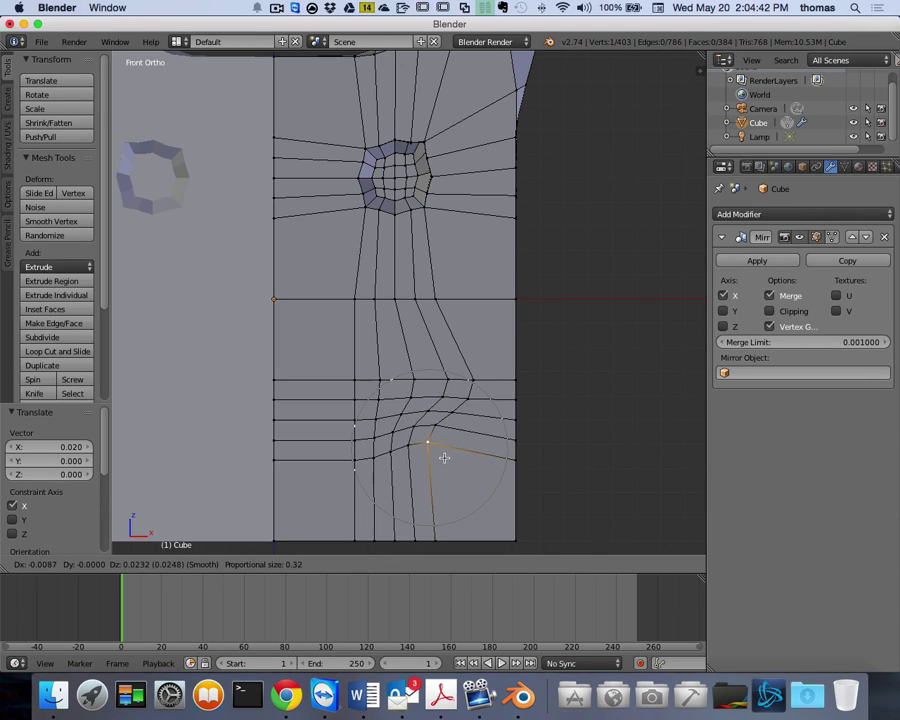
key(Escape)
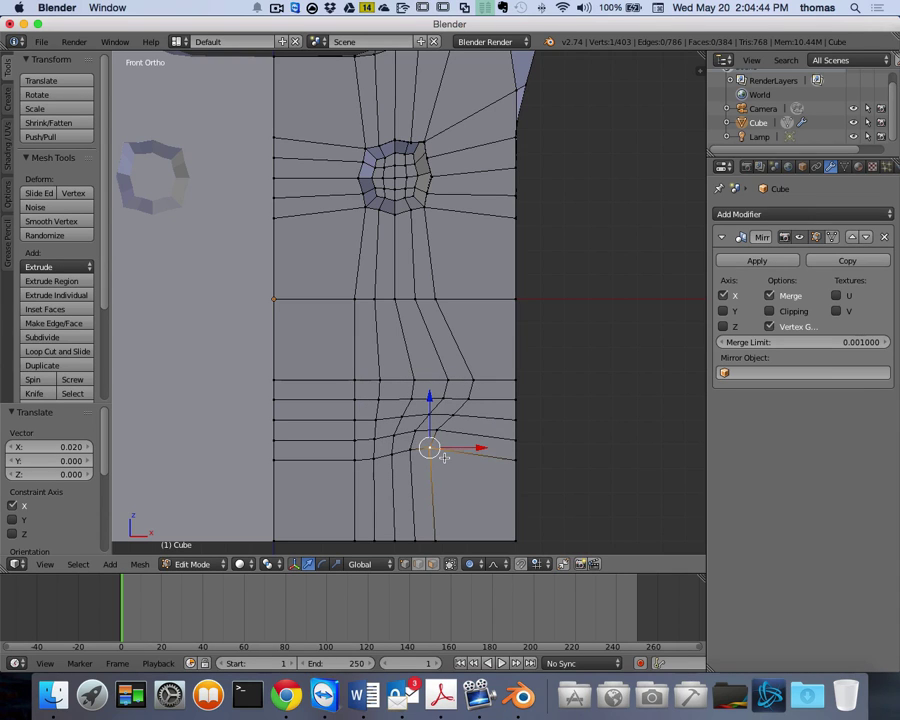
- Disable proportional editing and move the lower groove vertex -0.023 in X, 0.017 in Z
click(468, 564)
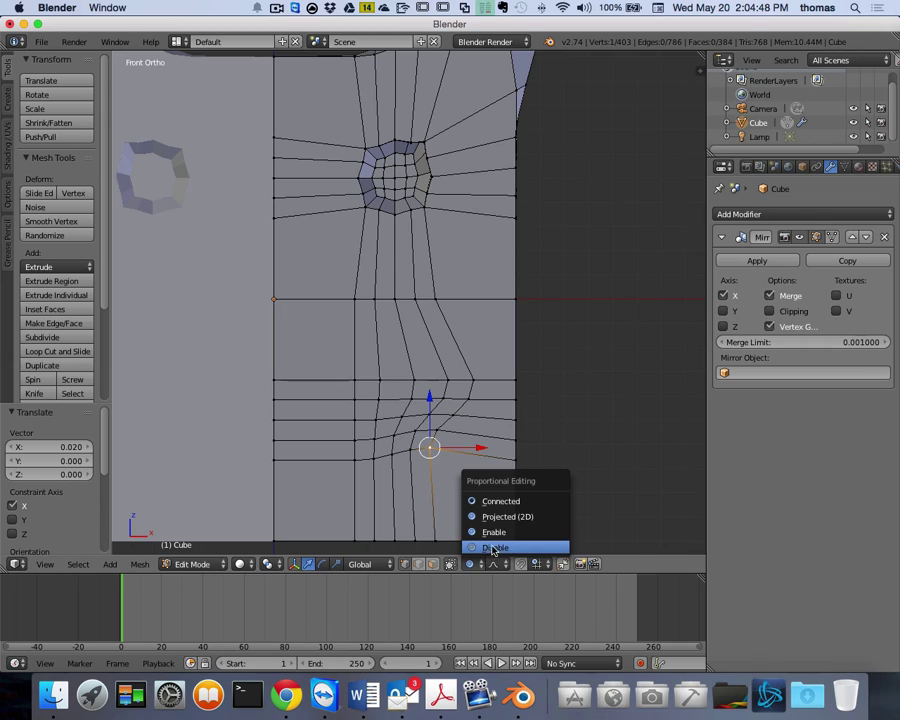
click(494, 547)
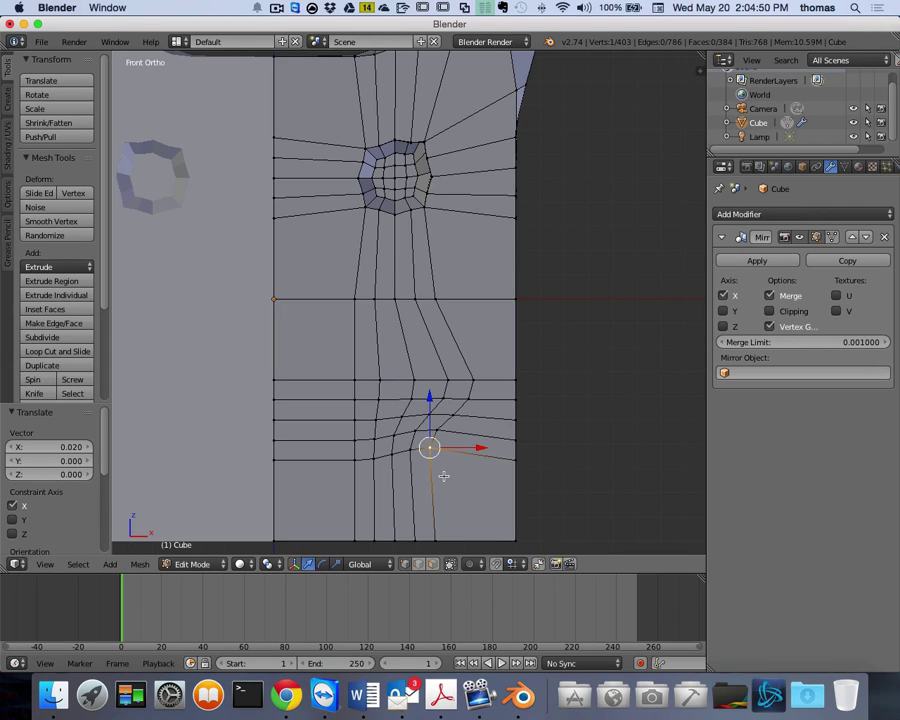
key(g)
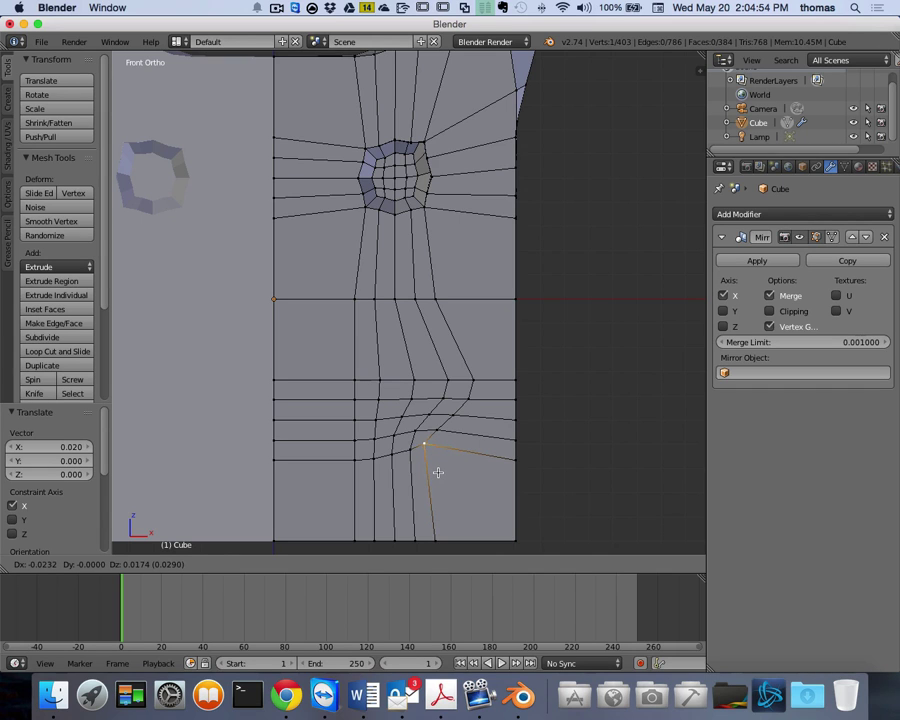
click(437, 470)
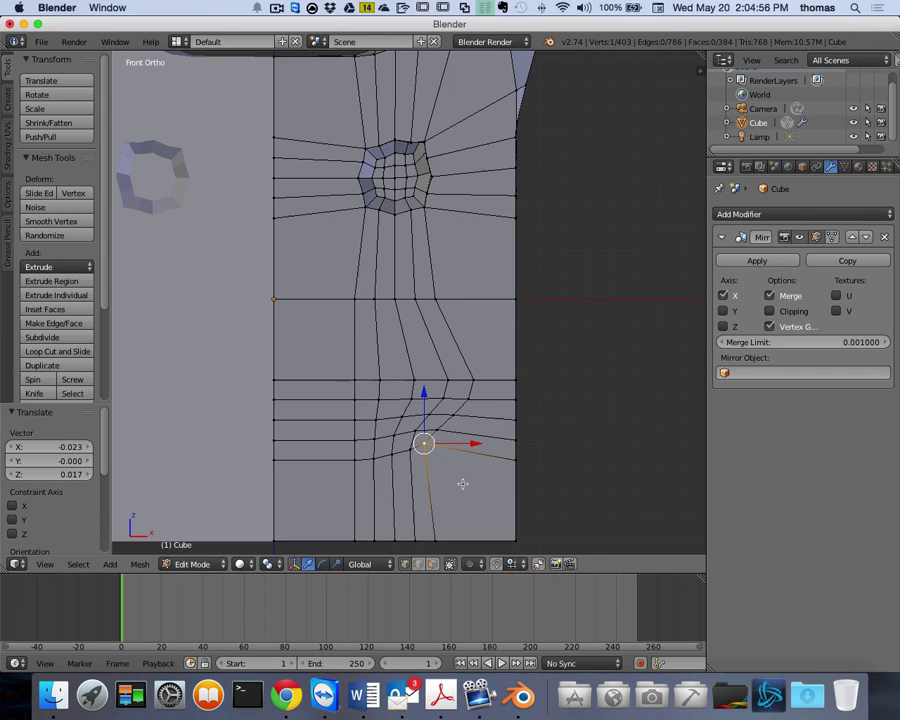
scroll(461, 481, left, 5)
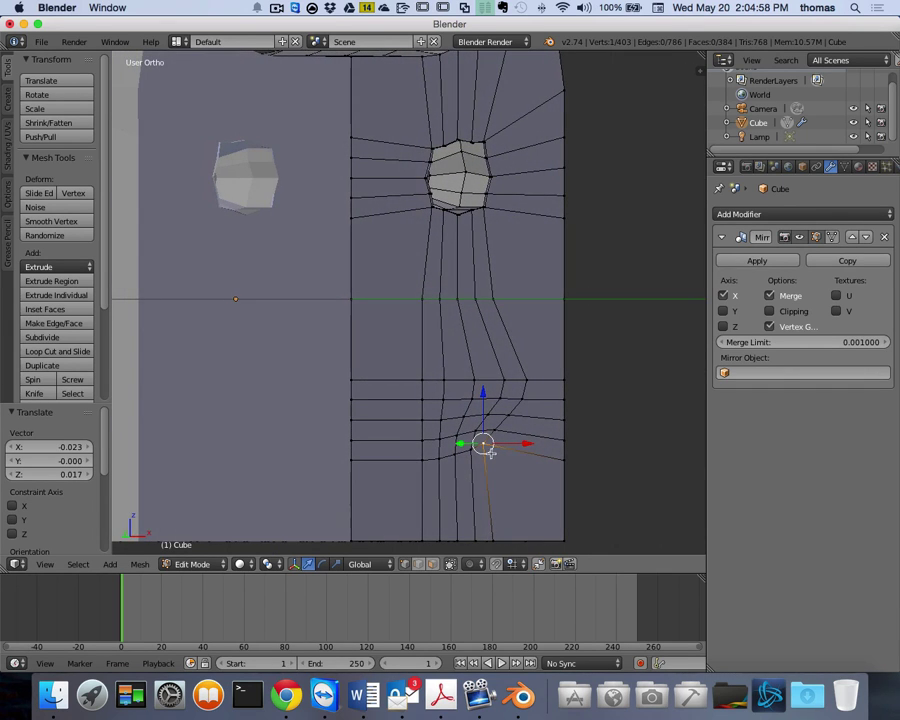
scroll(462, 483, left, 5)
scroll(485, 460, left, 2)
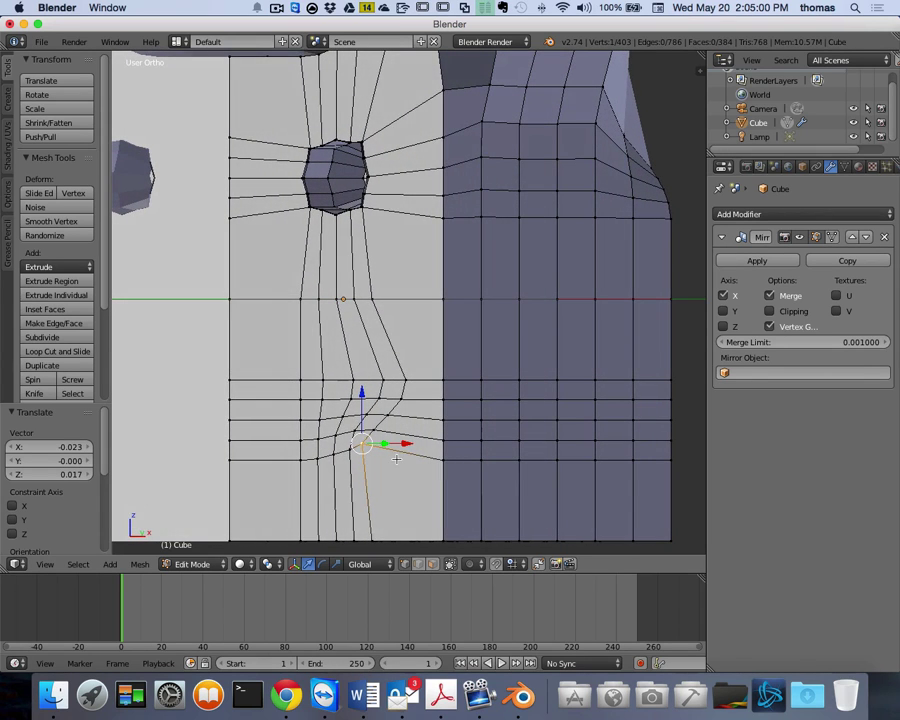
scroll(396, 459, right, 4)
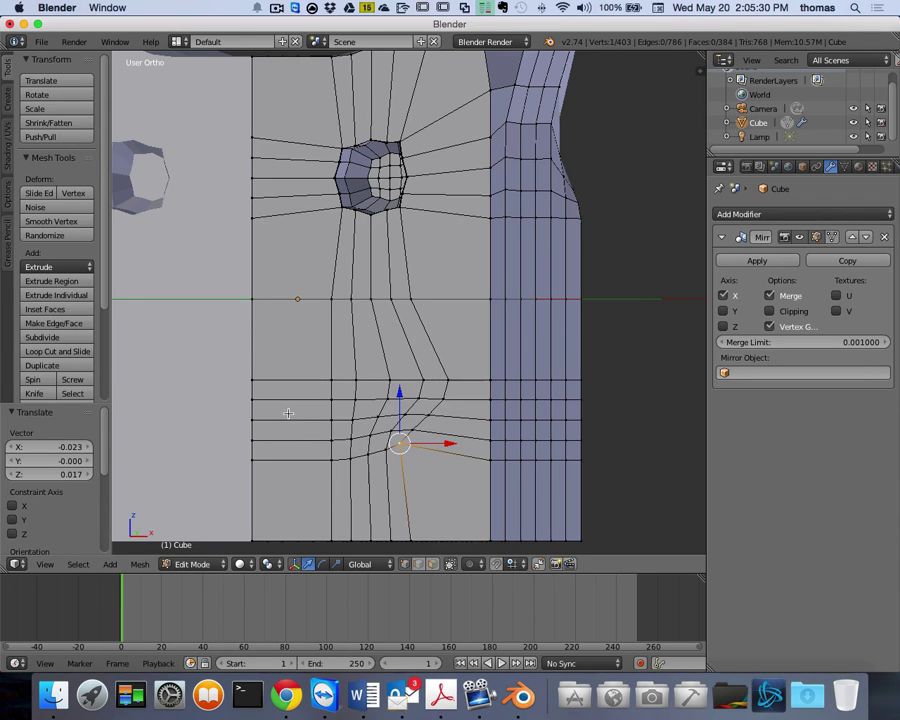
- In face select mode, select the eight faces from the left edge into the groove
key(ctrl+Tab)
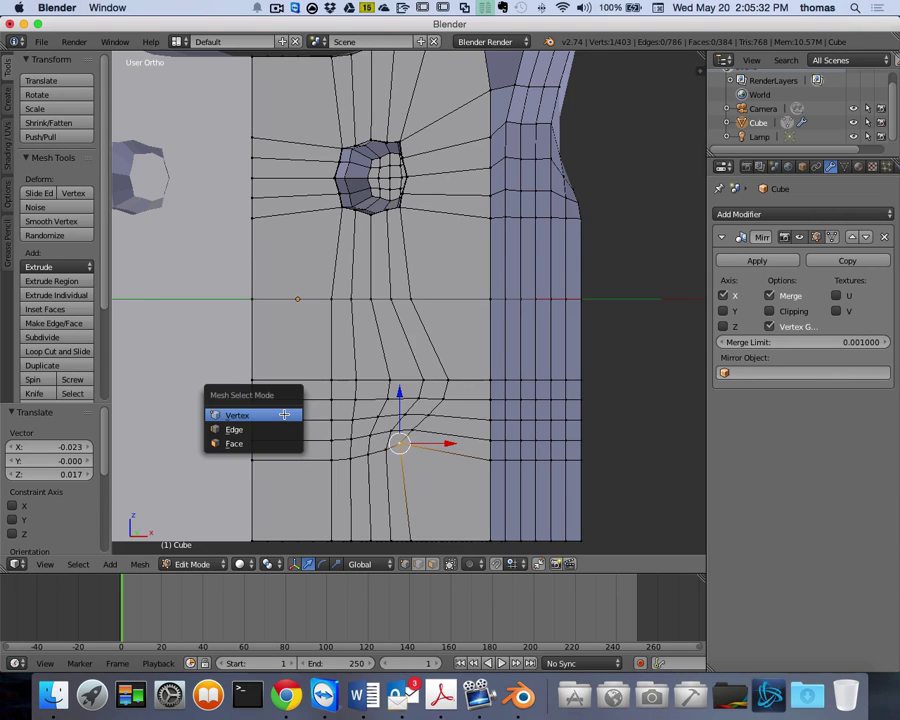
click(264, 440)
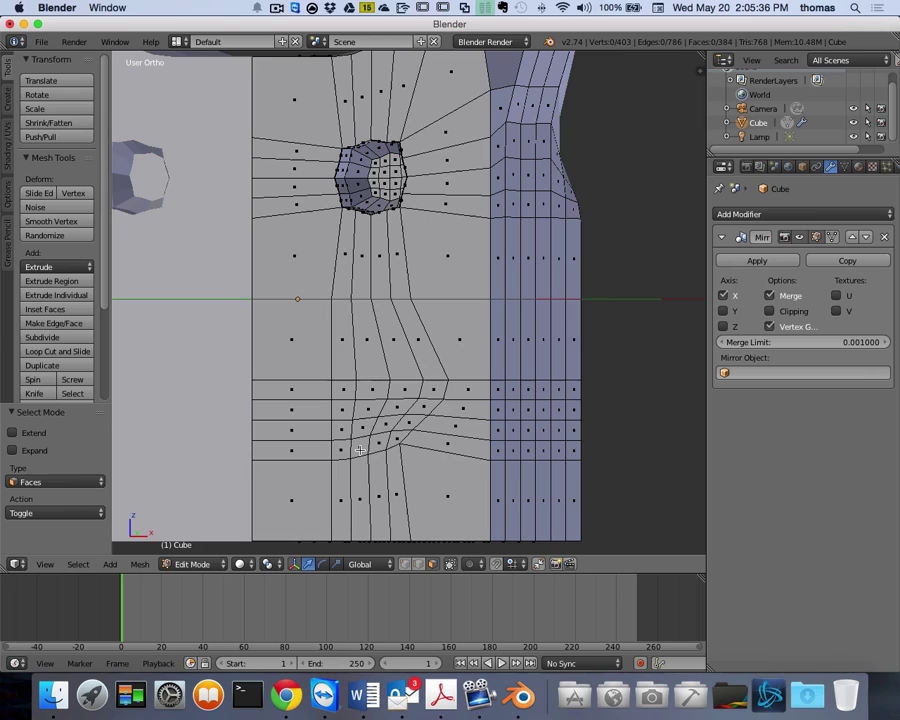
right_click(297, 411)
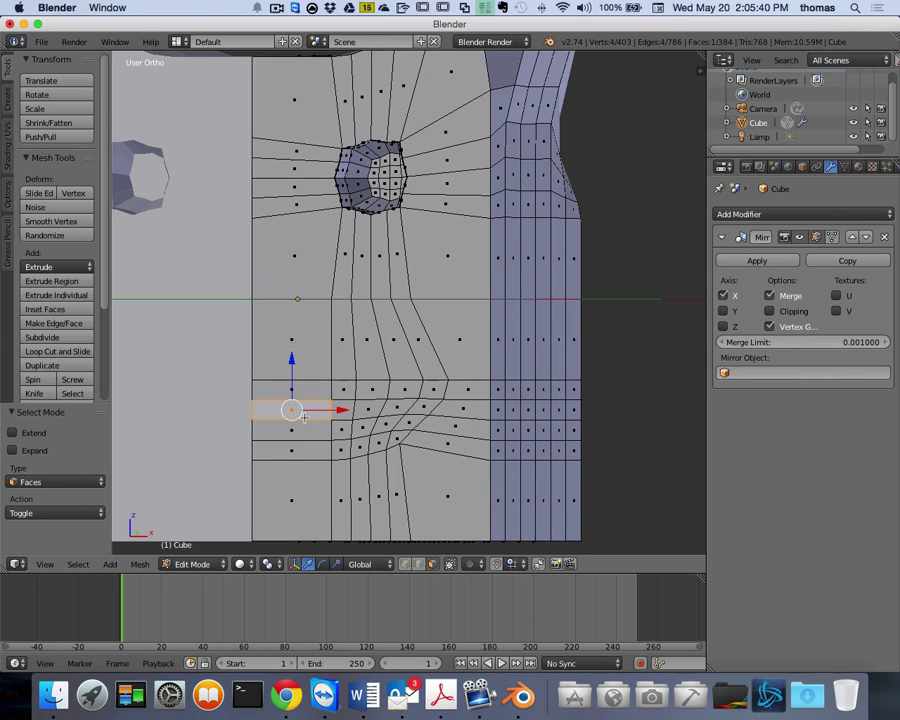
shift+right_click(296, 430)
shift+right_click(344, 428)
shift+right_click(352, 420)
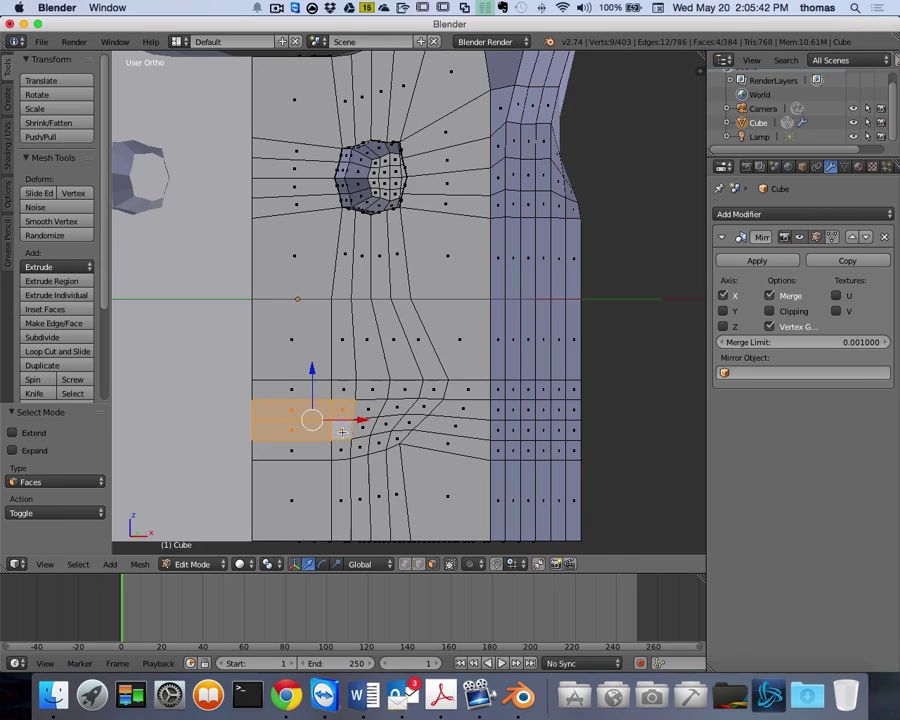
shift+right_click(362, 412)
shift+right_click(372, 418)
shift+right_click(384, 420)
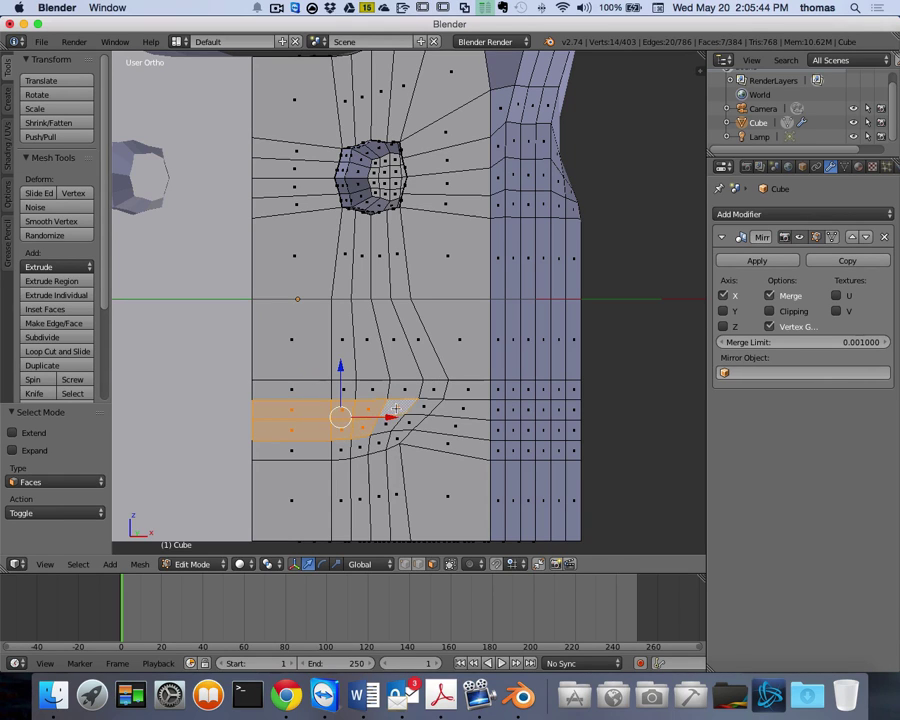
shift+right_click(389, 425)
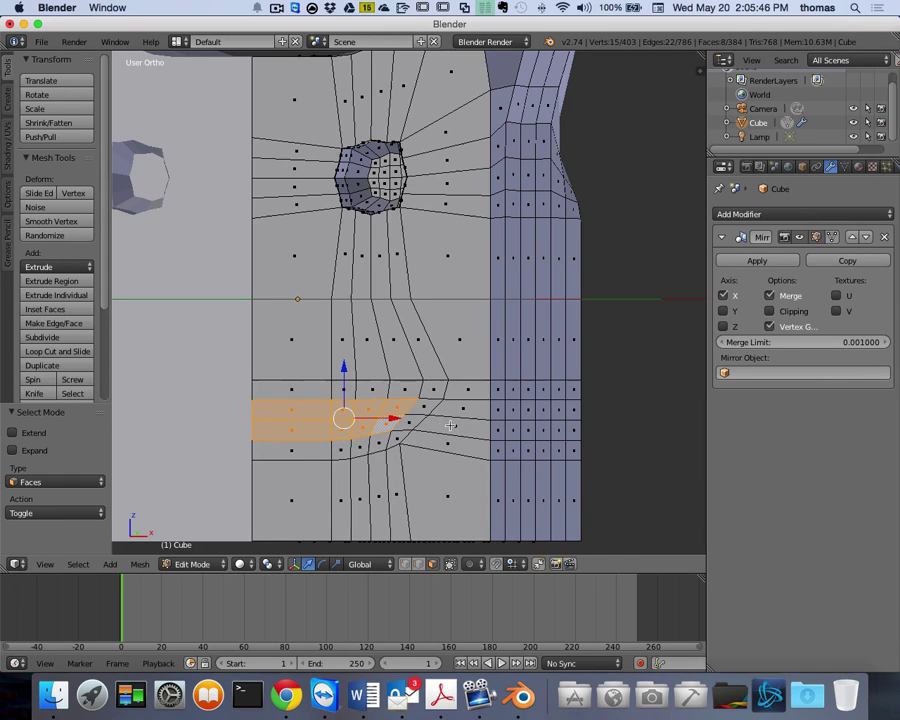
scroll(445, 427, right, 5)
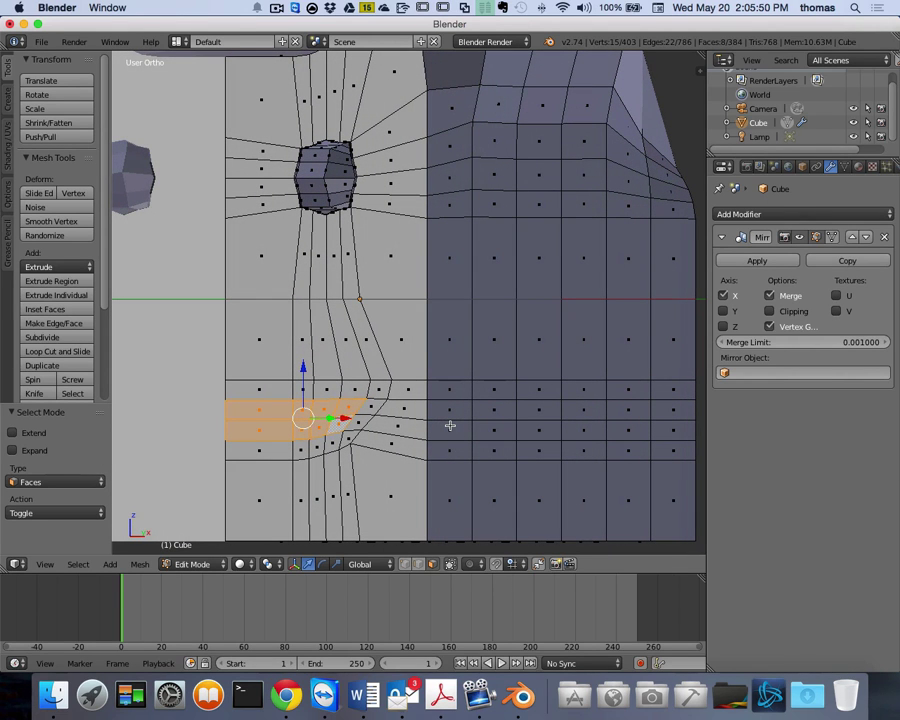
key(z)
scroll(450, 426, right, 10)
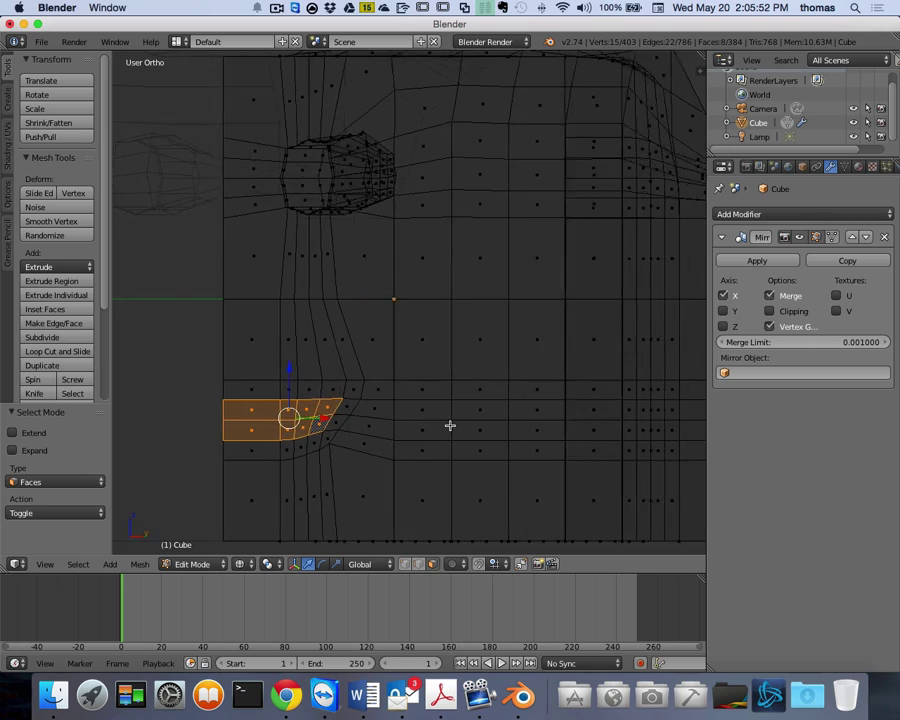
scroll(450, 426, right, 3)
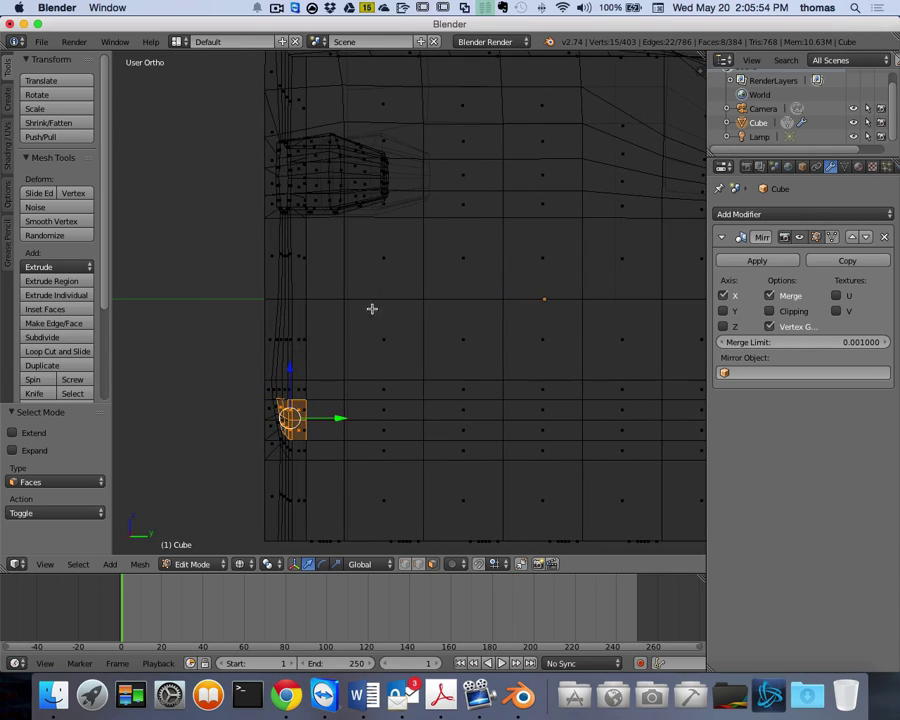
scroll(373, 318, left, 8)
scroll(364, 375, right, 6)
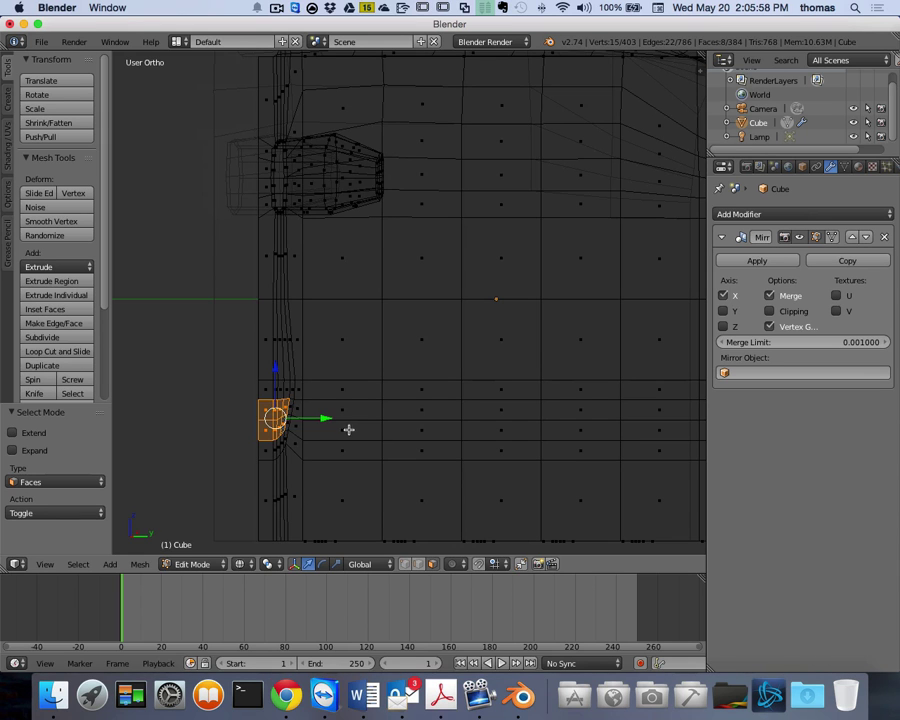
scroll(348, 429, left, 8)
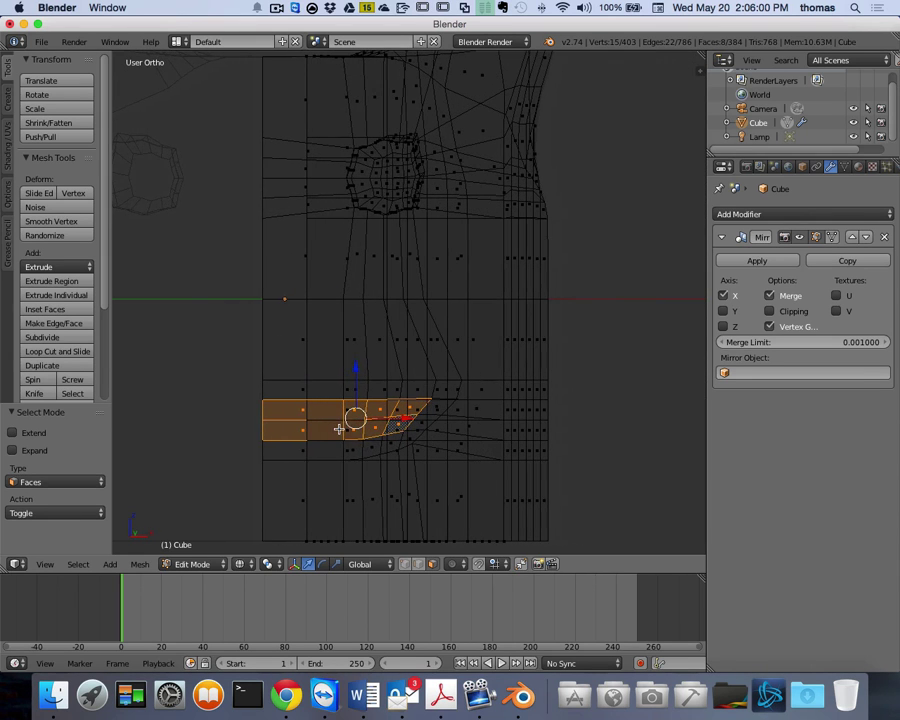
scroll(430, 364, right, 8)
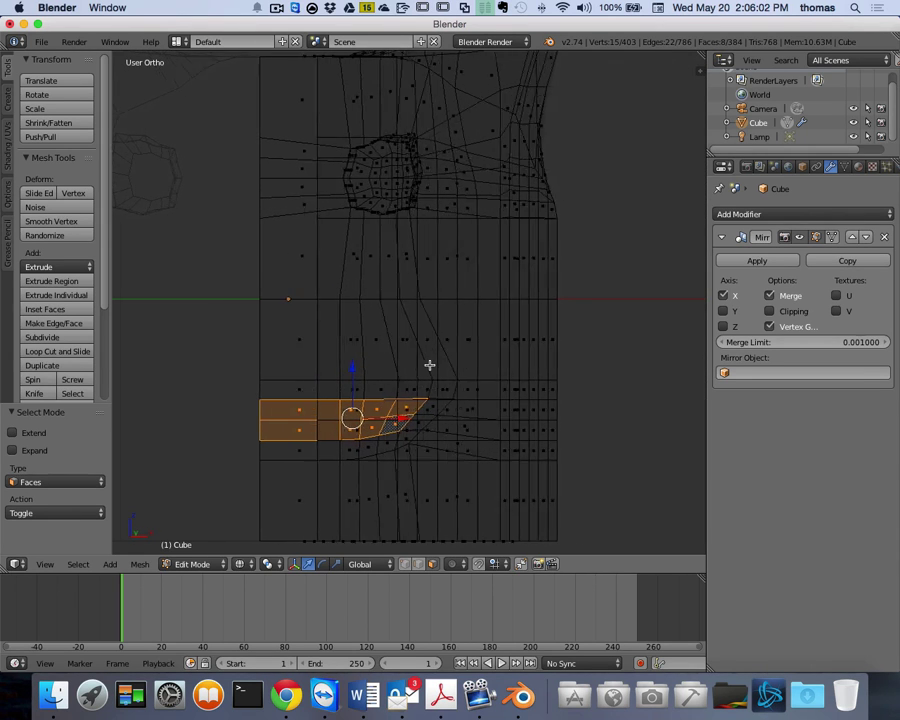
scroll(333, 433, right, 8)
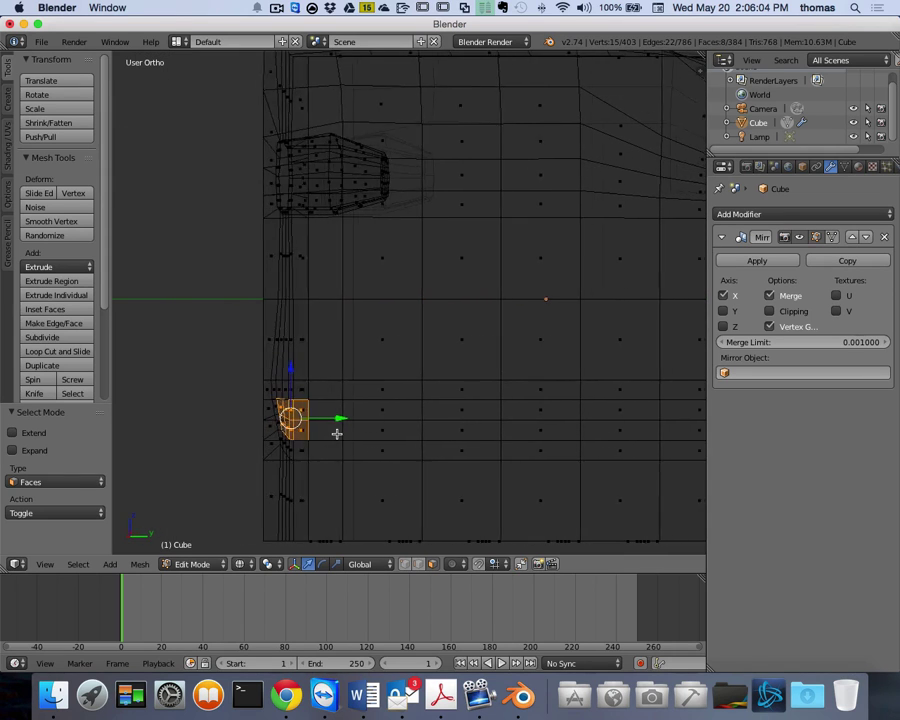
drag(335, 418, 382, 419)
scroll(370, 420, right, 8)
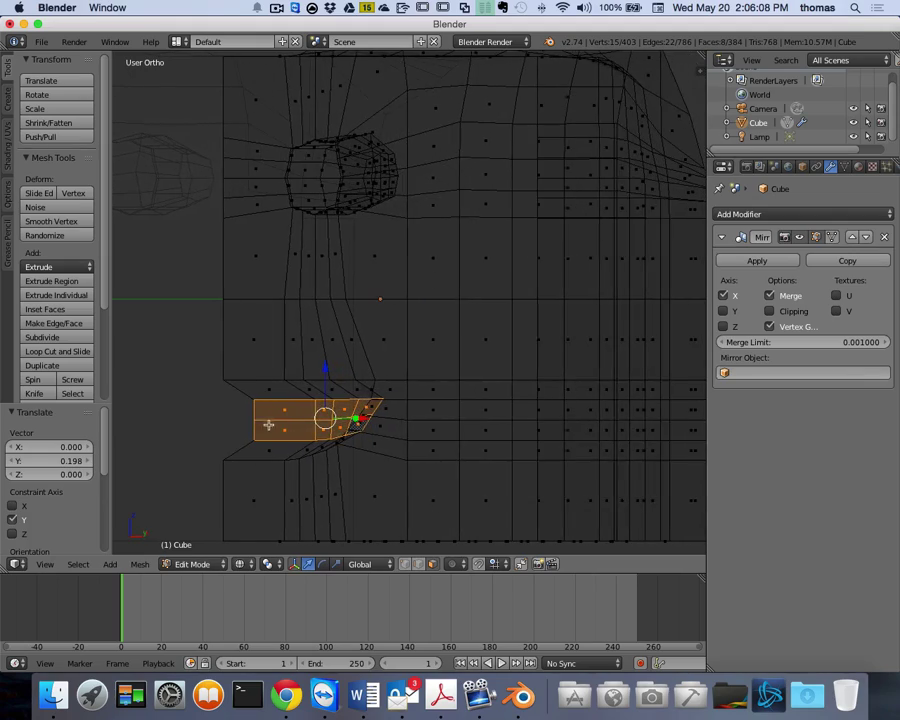
scroll(304, 415, right, 10)
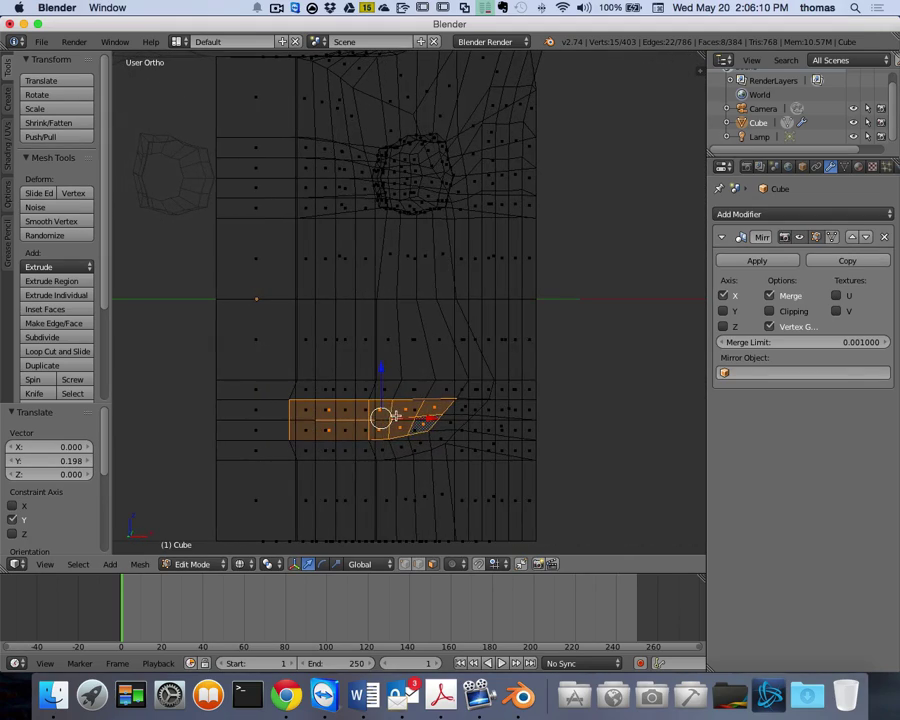
scroll(442, 422, right, 10)
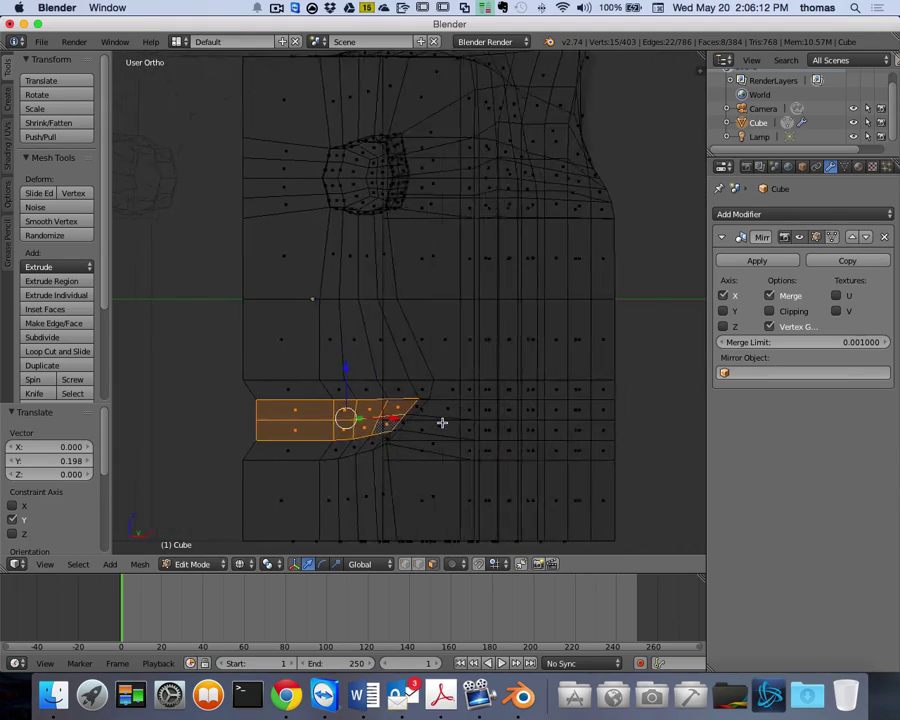
scroll(442, 422, right, 8)
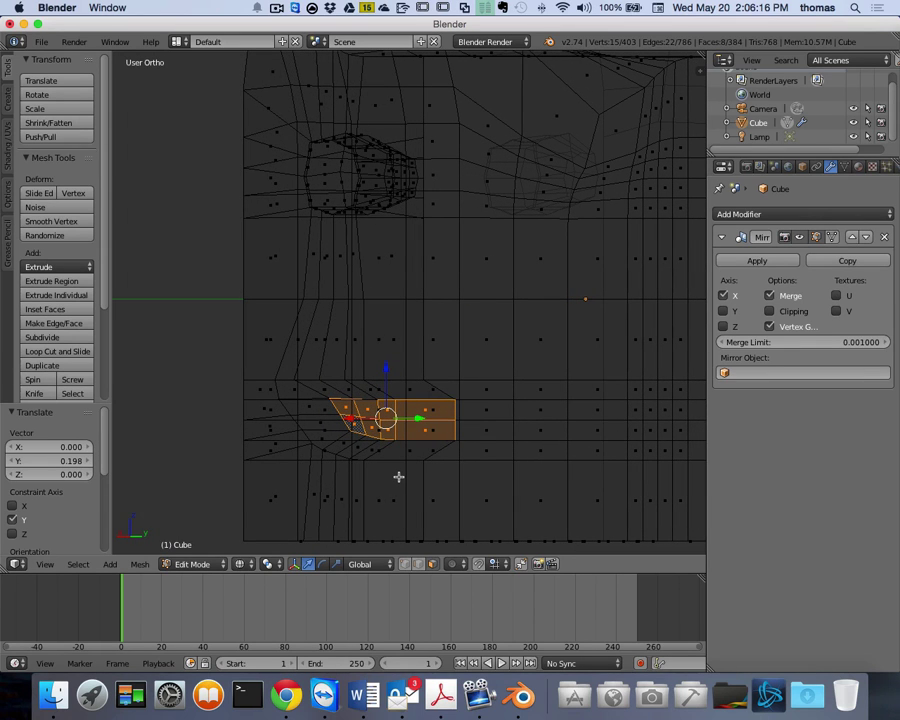
key(ctrl+z)
scroll(398, 476, right, 8)
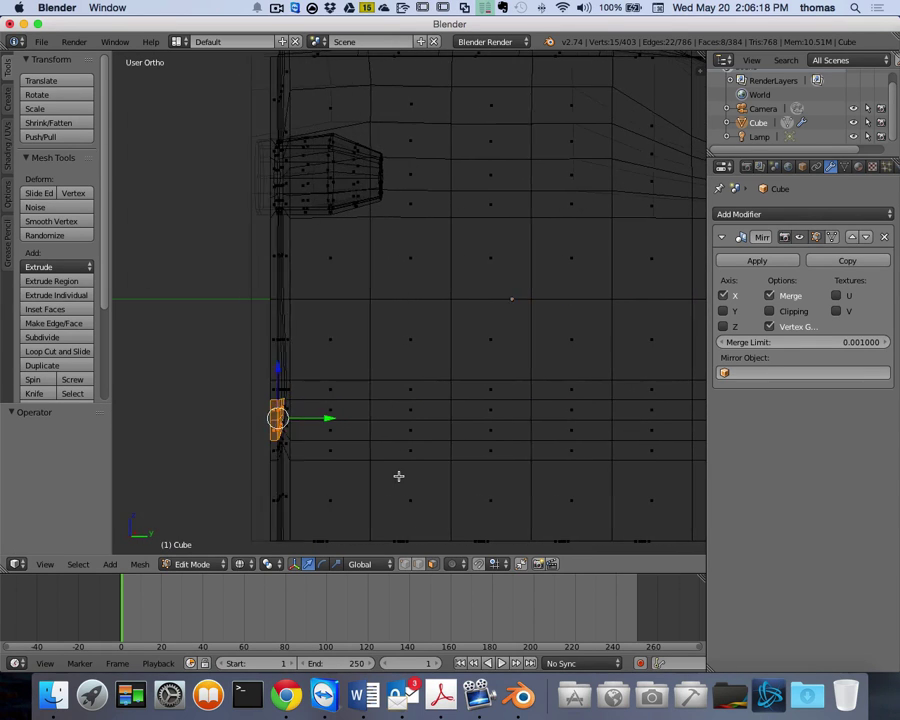
- Extrude the eight lower faces and push them 0.397 along Y to recess the groove
key(e)
click(353, 444)
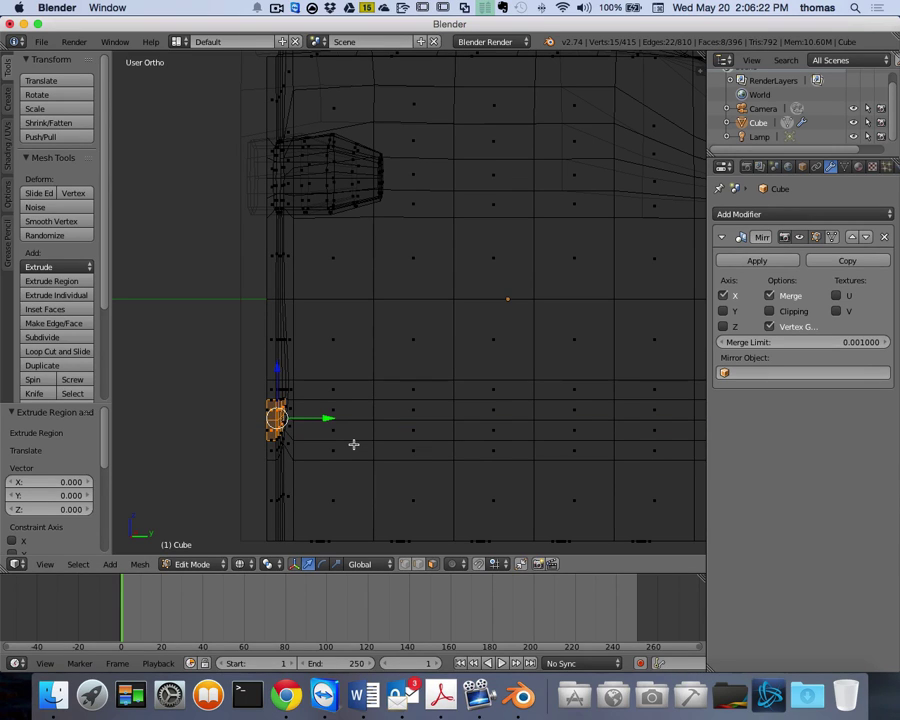
key(e)
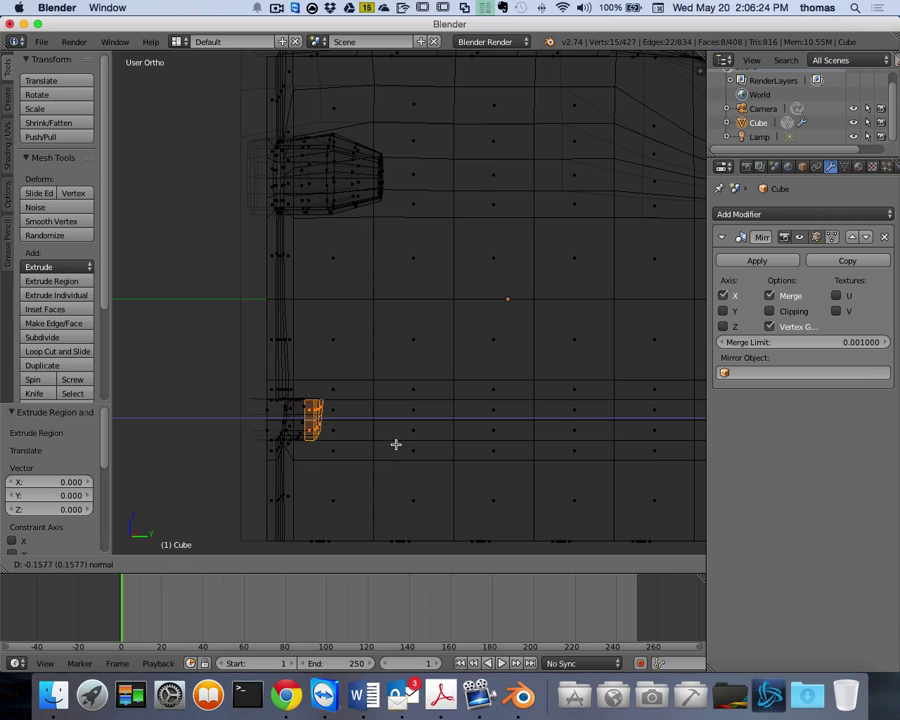
click(449, 434)
scroll(440, 440, right, 10)
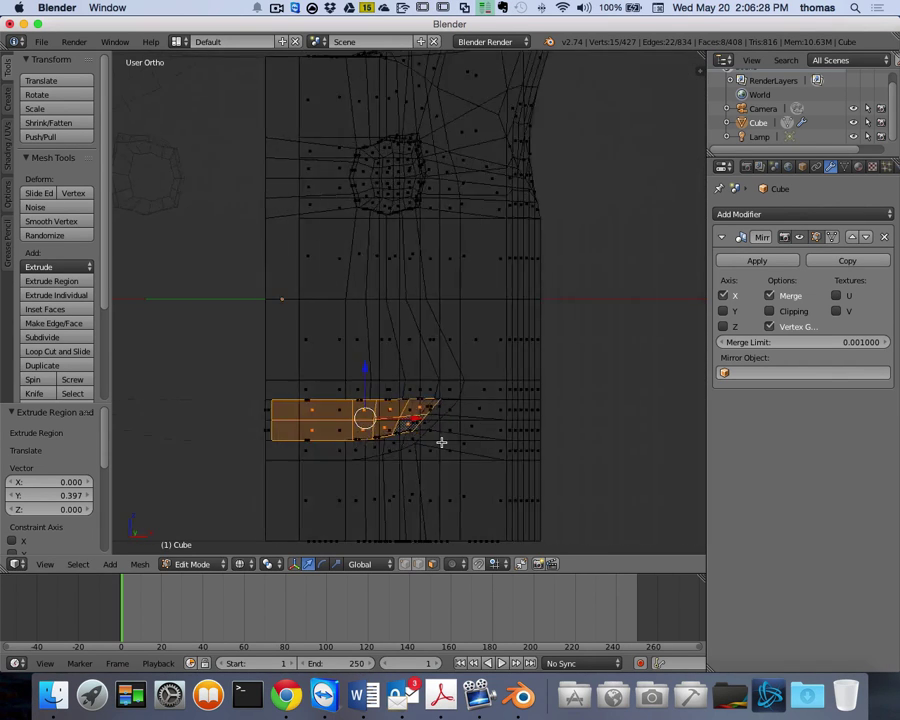
scroll(440, 441, right, 10)
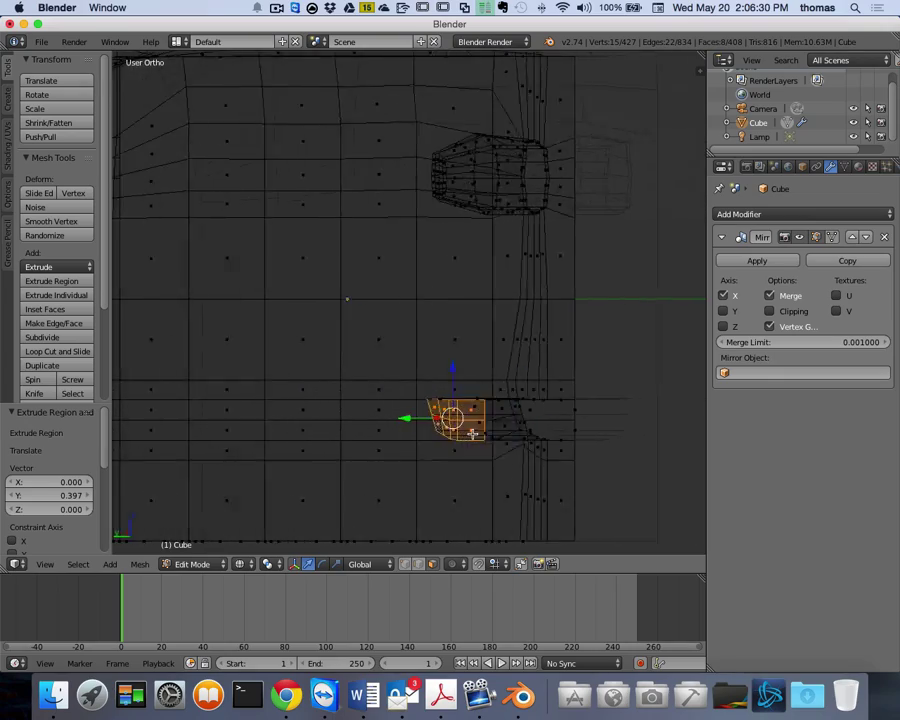
scroll(451, 436, right, 10)
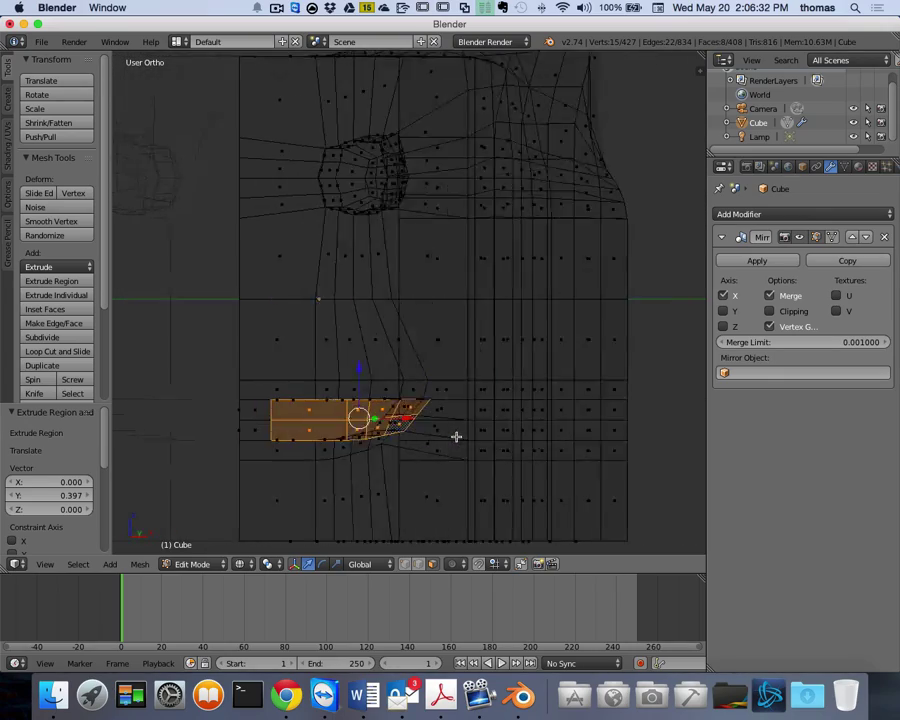
scroll(302, 440, right, 10)
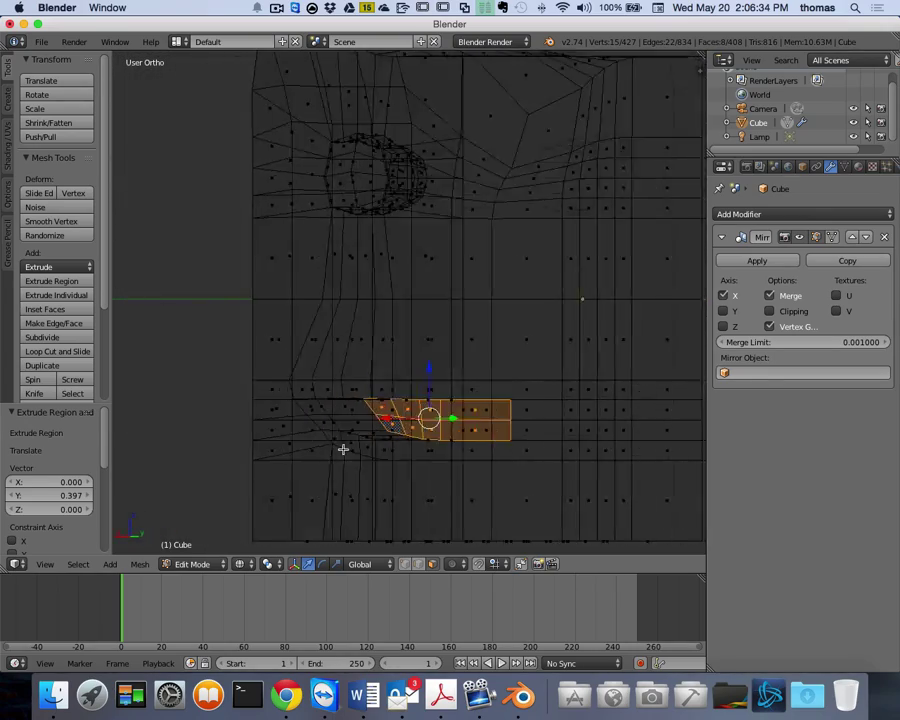
scroll(348, 449, right, 10)
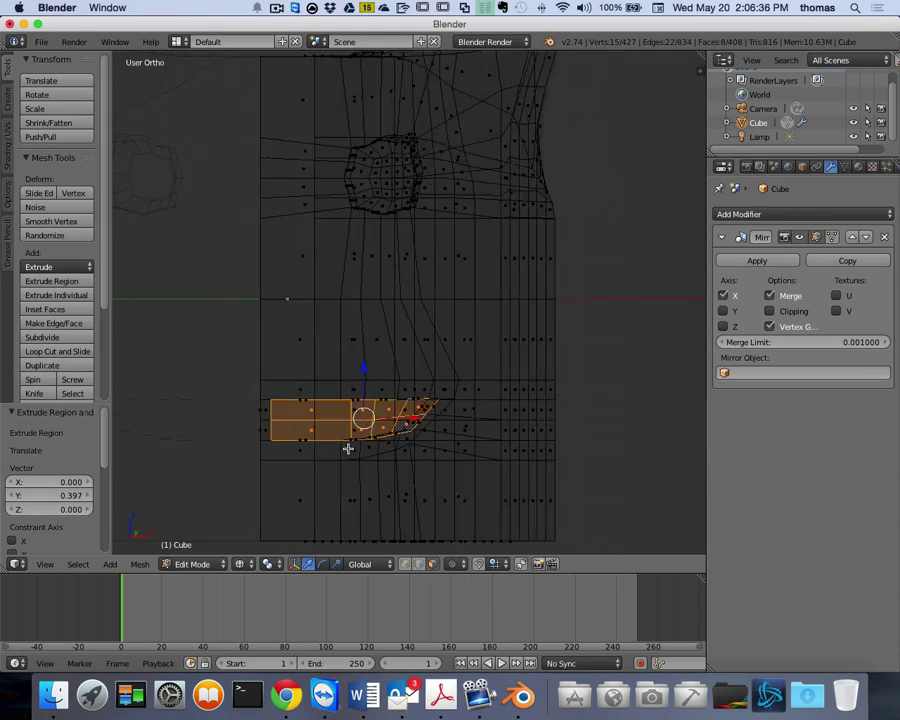
scroll(348, 449, right, 5)
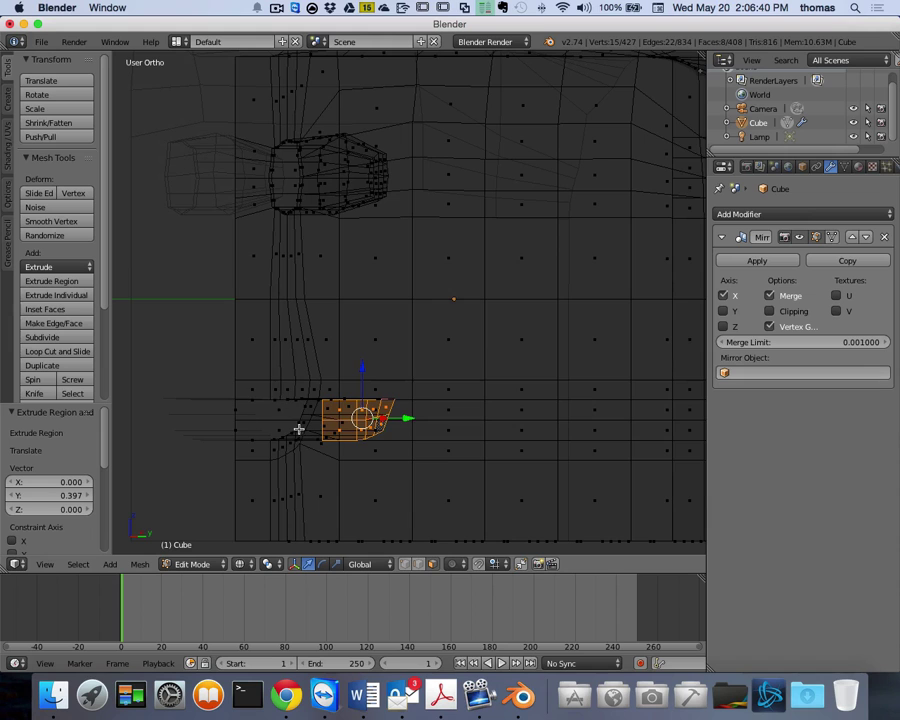
scroll(300, 429, right, 8)
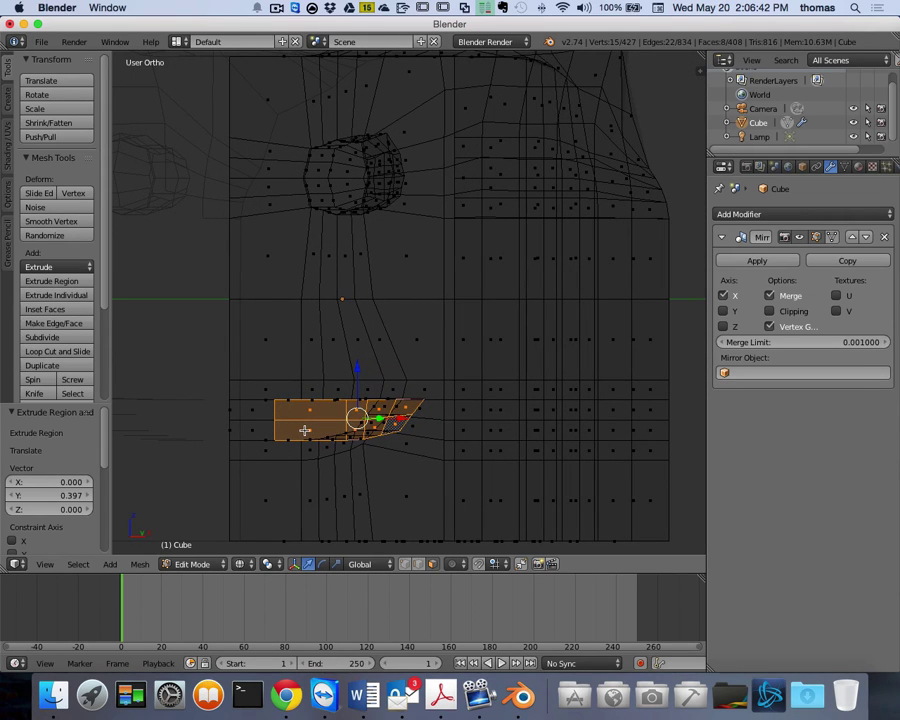
key(z)
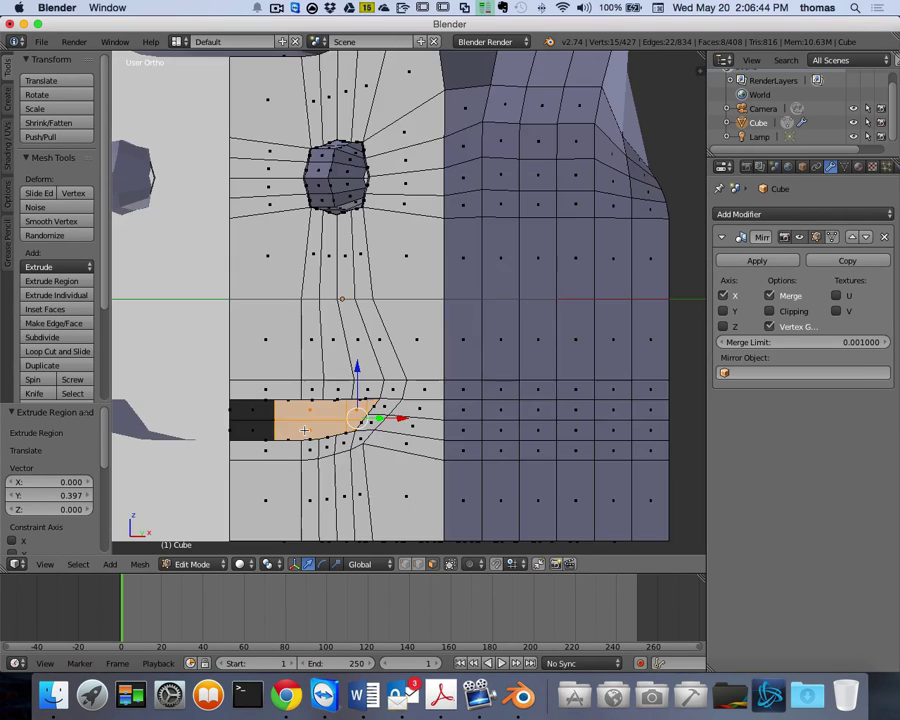
scroll(321, 433, right, 8)
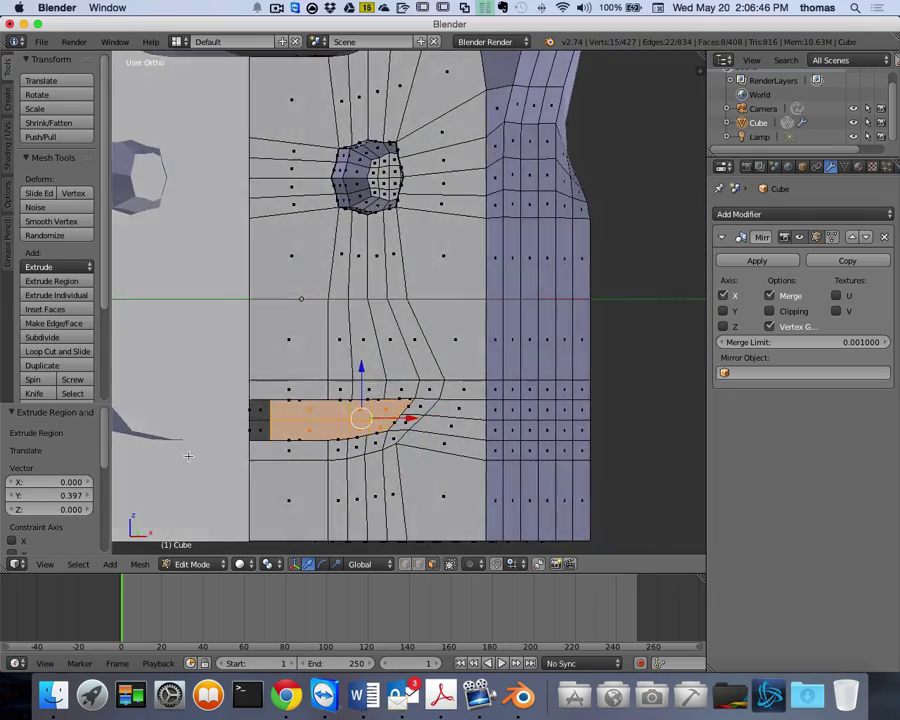
scroll(220, 445, right, 6)
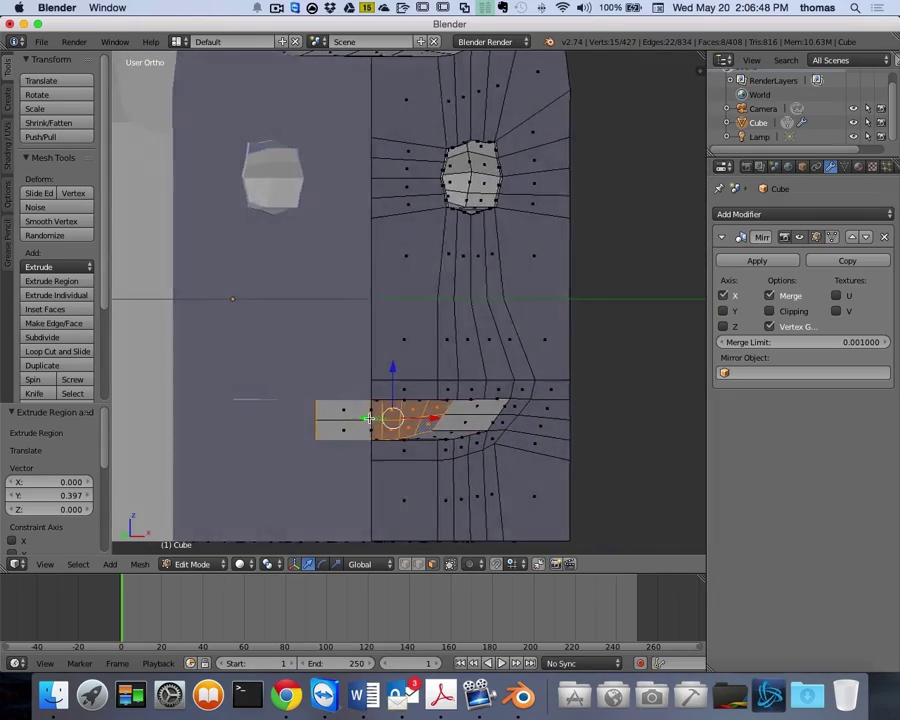
scroll(332, 405, right, 6)
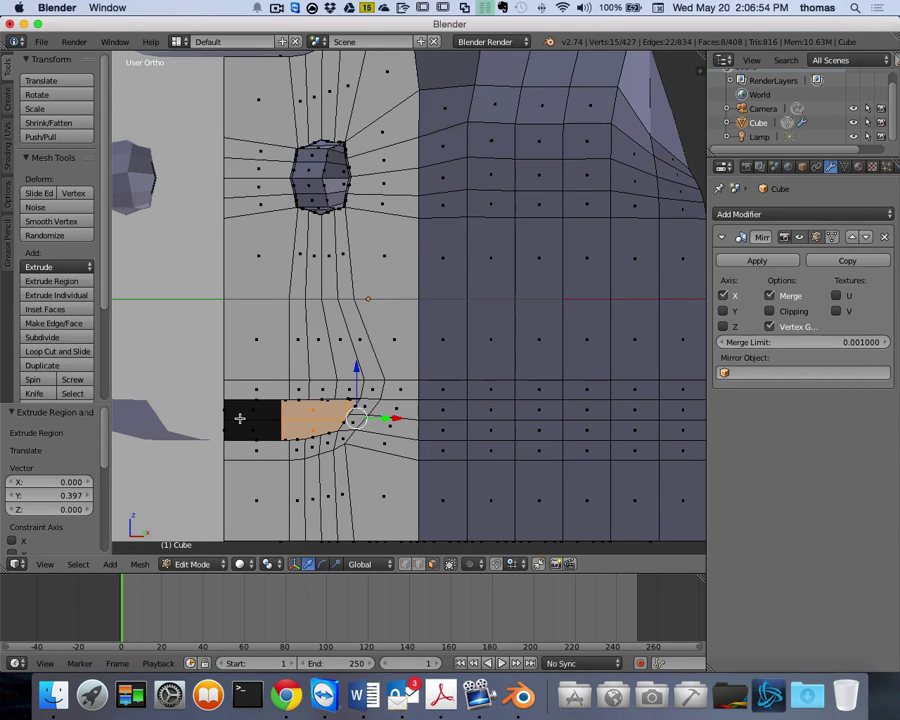
scroll(240, 418, right, 6)
scroll(244, 417, left, 6)
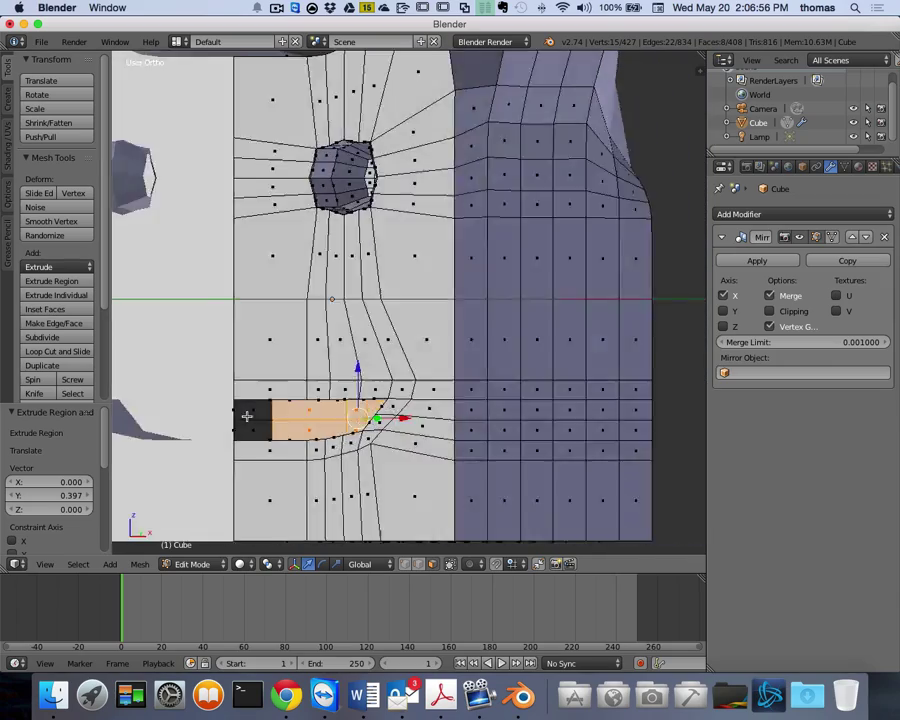
scroll(246, 416, left, 8)
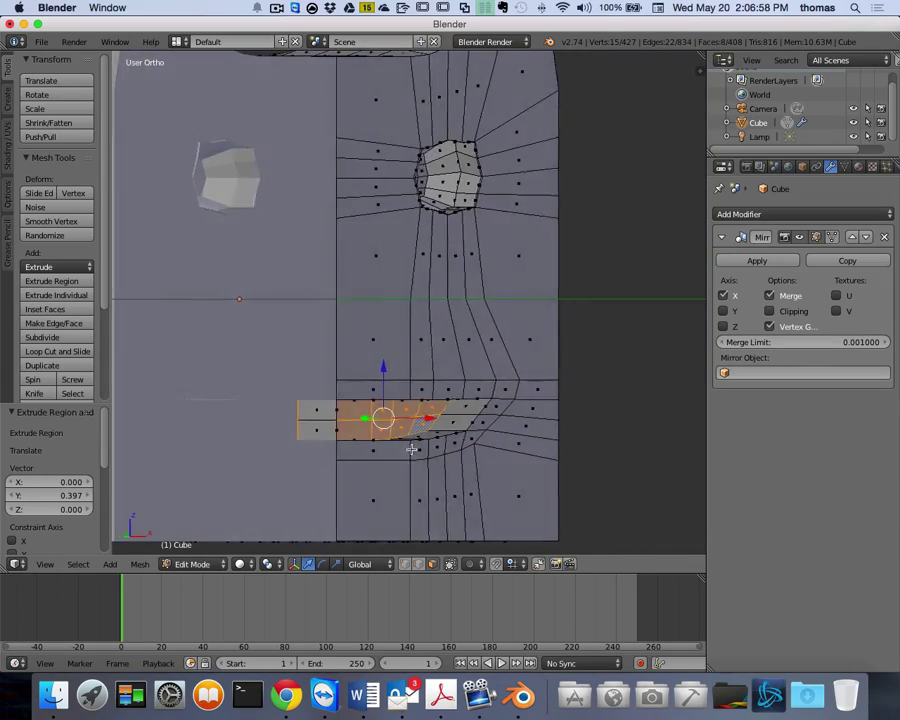
scroll(411, 449, right, 6)
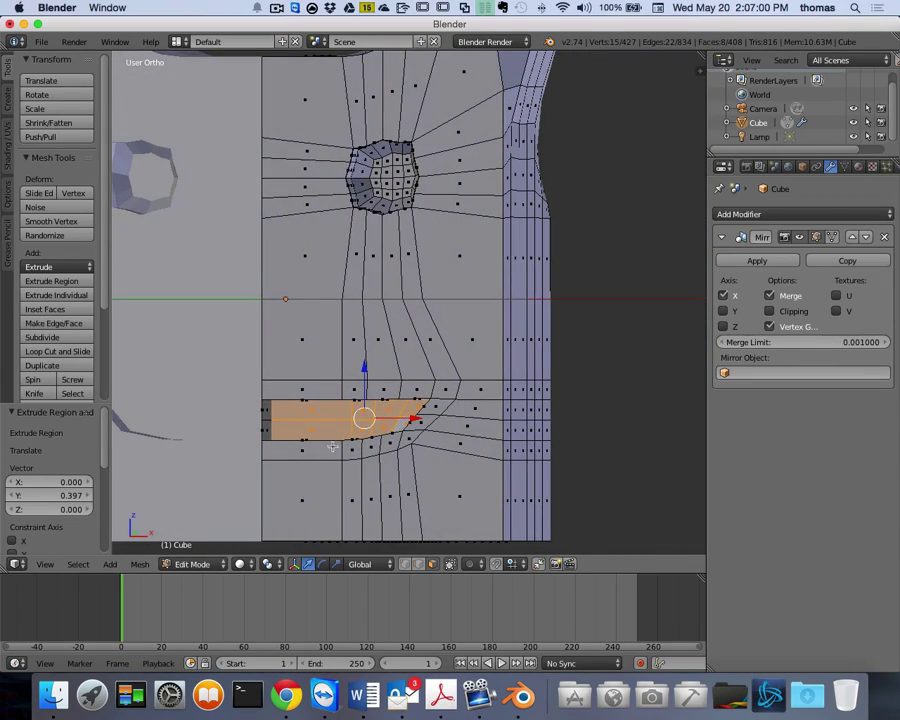
scroll(393, 449, right, 8)
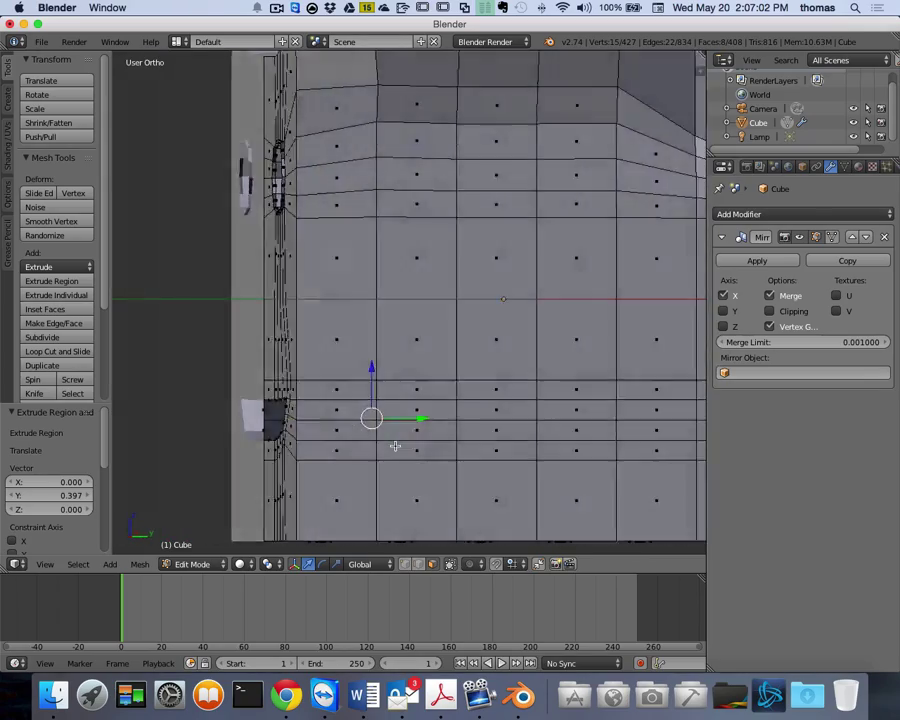
scroll(394, 446, left, 9)
scroll(397, 445, left, 8)
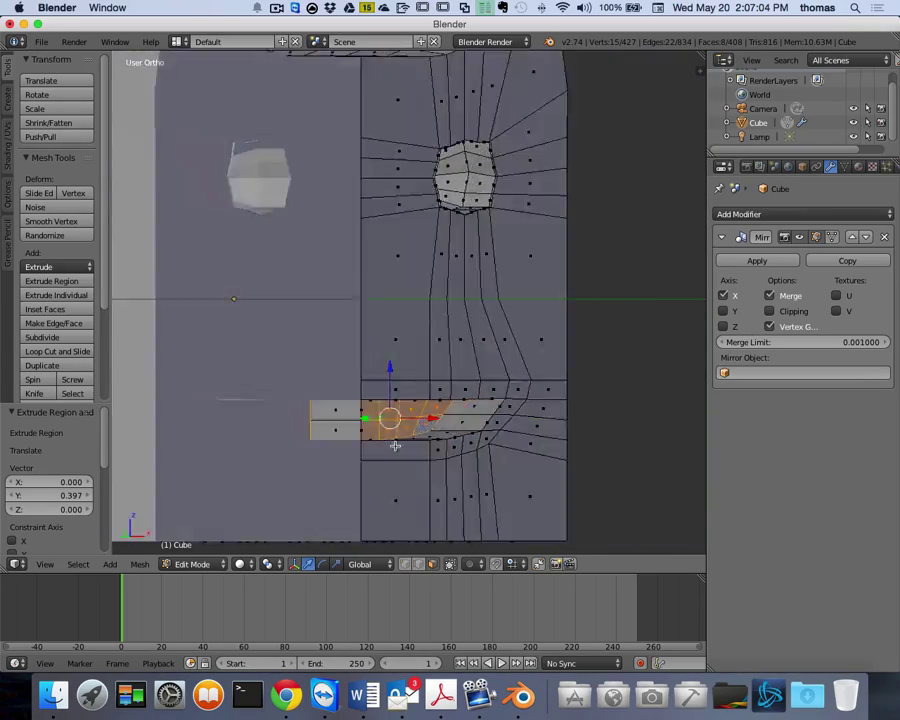
scroll(402, 443, right, 8)
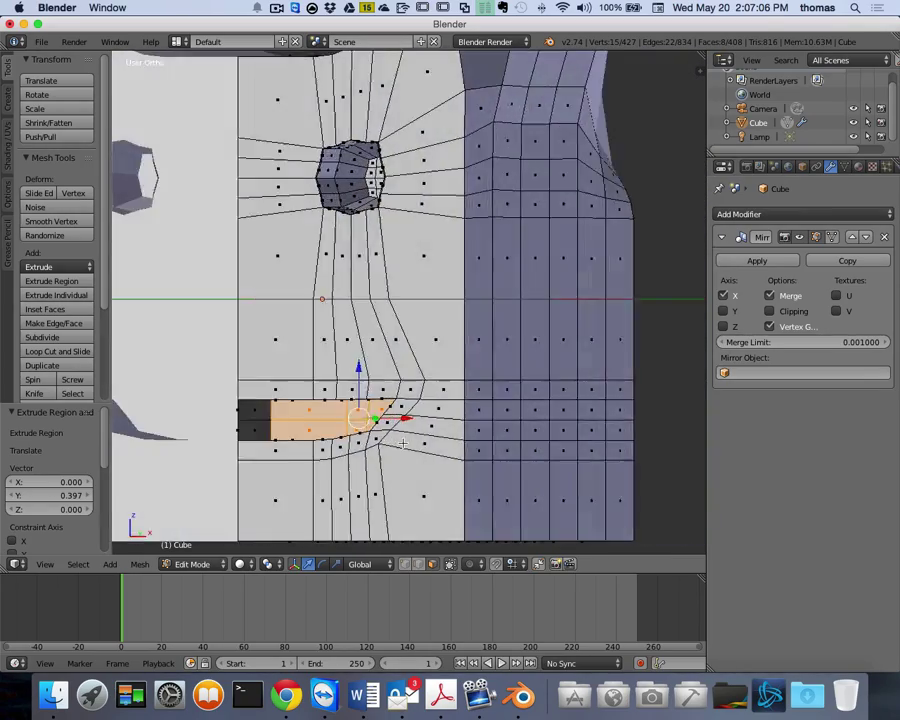
- Select five faces along the row just above the groove
scroll(356, 446, right, 4)
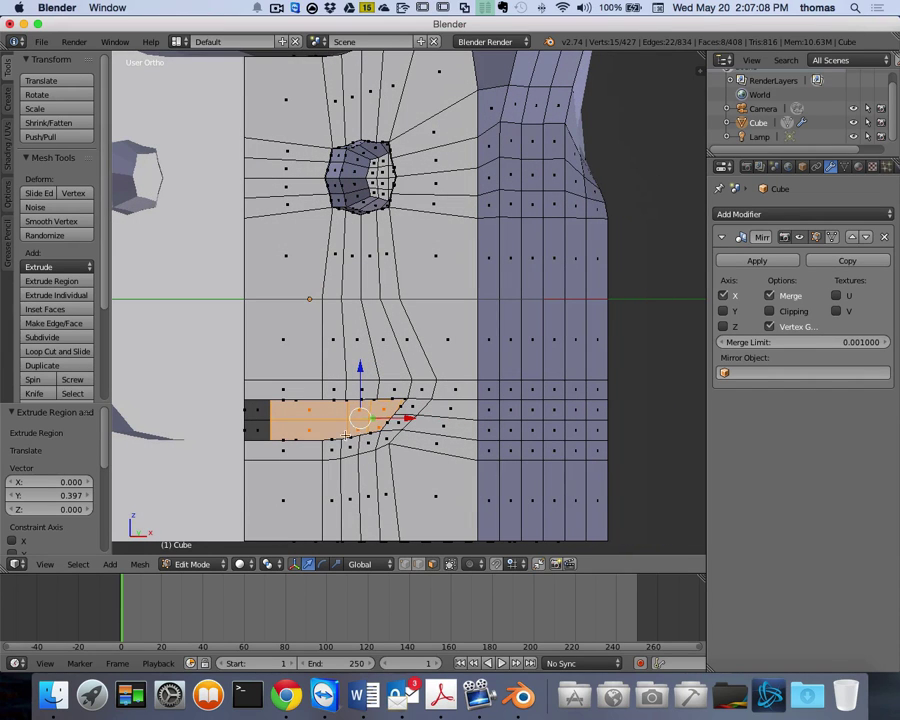
right_click(285, 389)
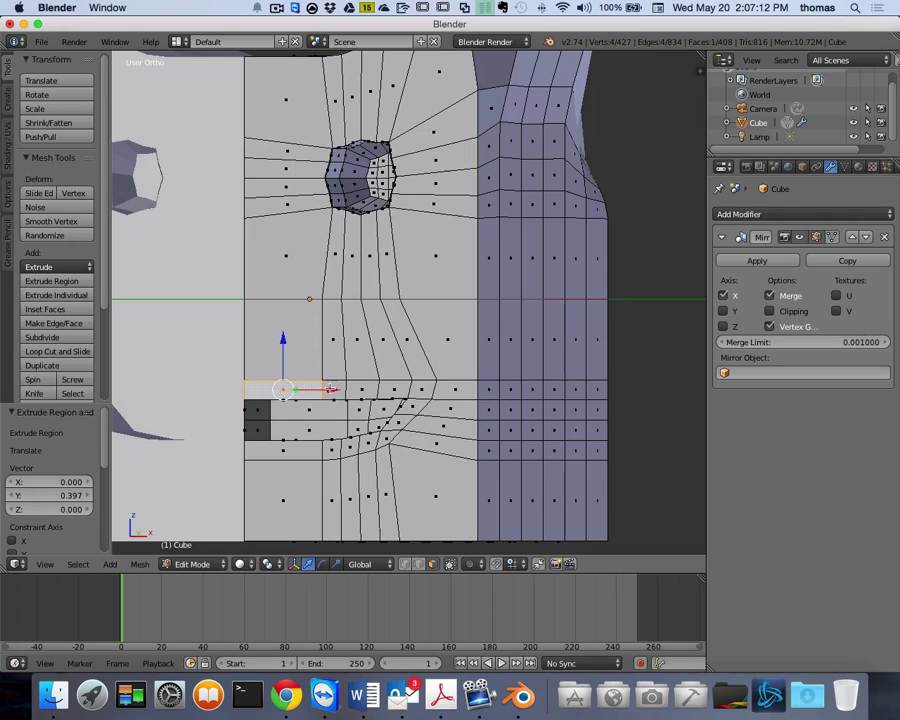
shift+right_click(305, 389)
shift+right_click(372, 389)
shift+right_click(405, 389)
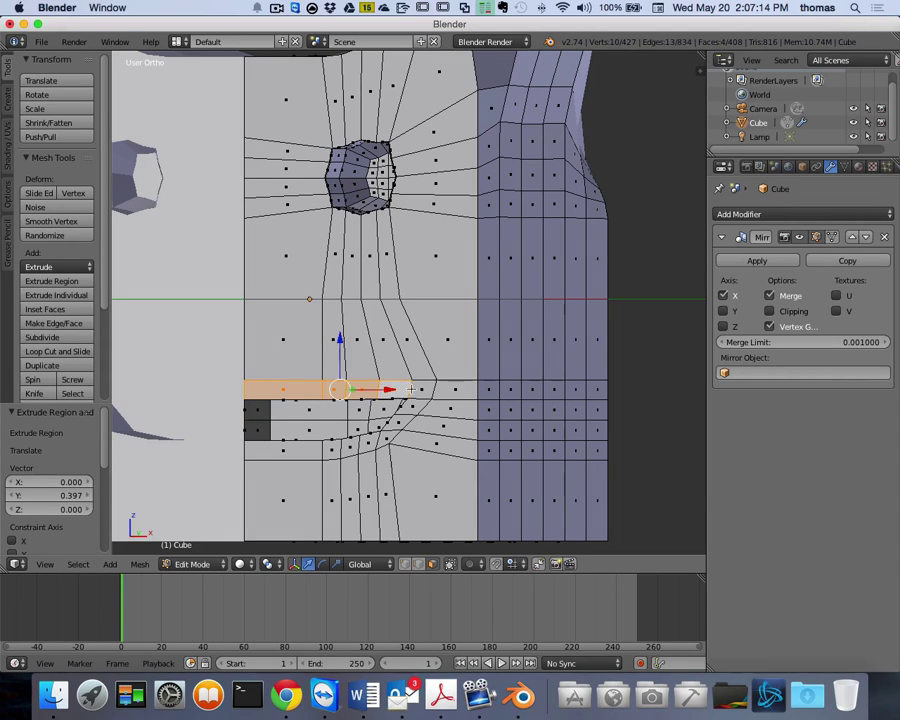
shift+right_click(423, 389)
- Extend the selection diagonally down, then left along the bottom row into a hooked strip
shift+right_click(412, 403)
shift+right_click(400, 416)
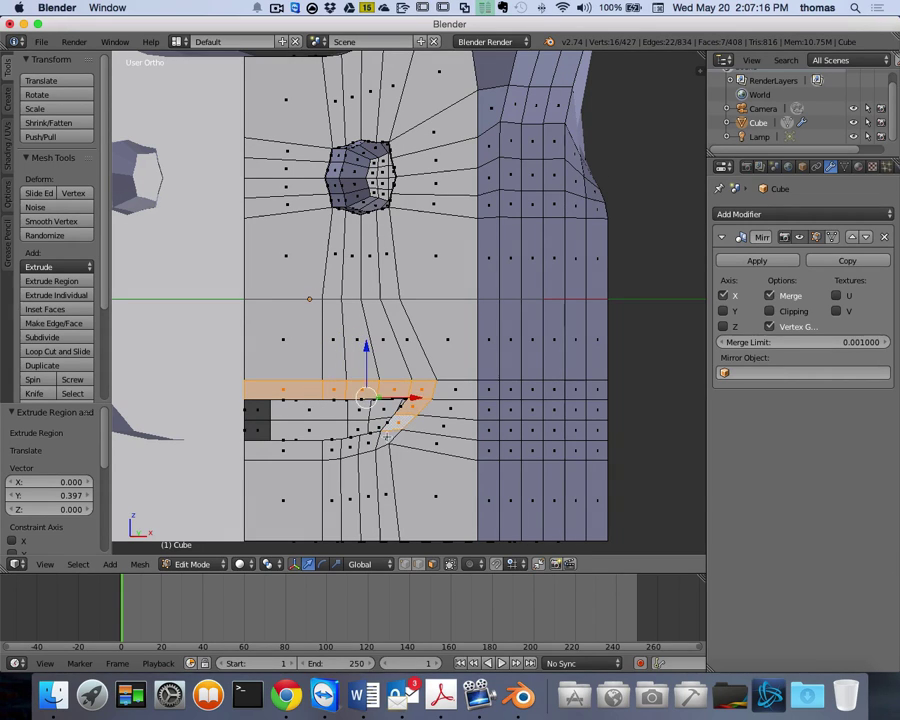
shift+right_click(387, 429)
shift+right_click(362, 442)
shift+right_click(338, 450)
shift+right_click(303, 450)
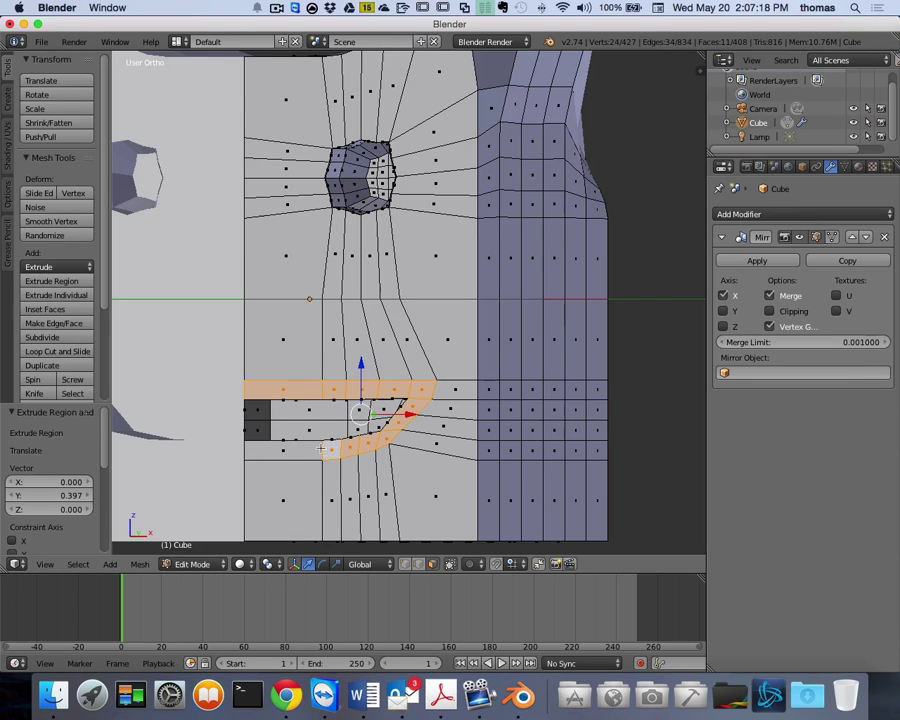
shift+right_click(263, 450)
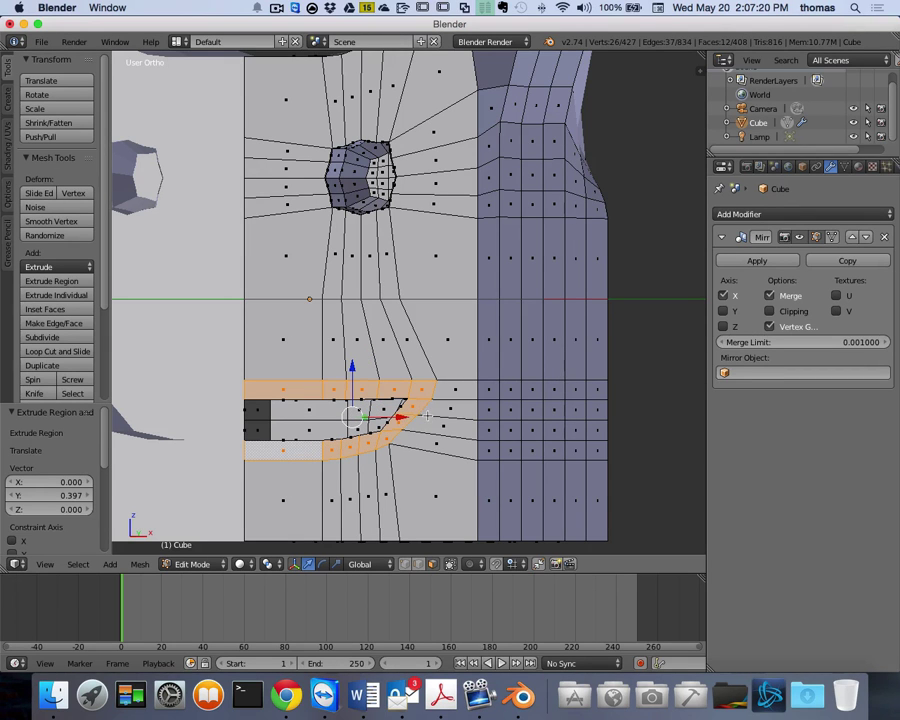
key(KP_6)
key(KP_6)
key(KP_6)
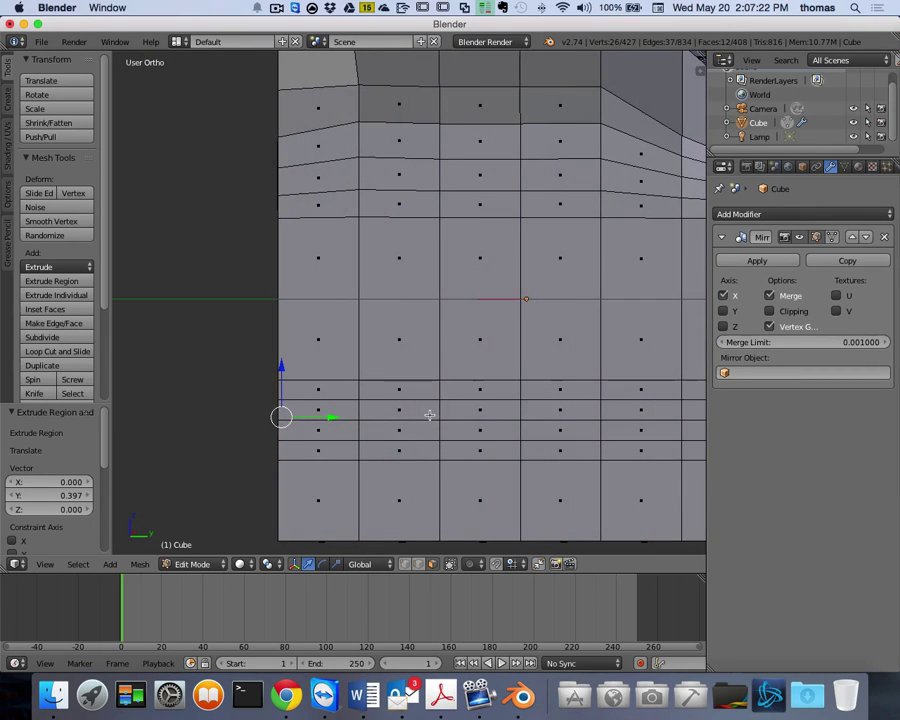
- In wireframe view, extrude the hooked strip and sink it 0.024 inward along its normal
key(z)
key(KP_6)
key(KP_6)
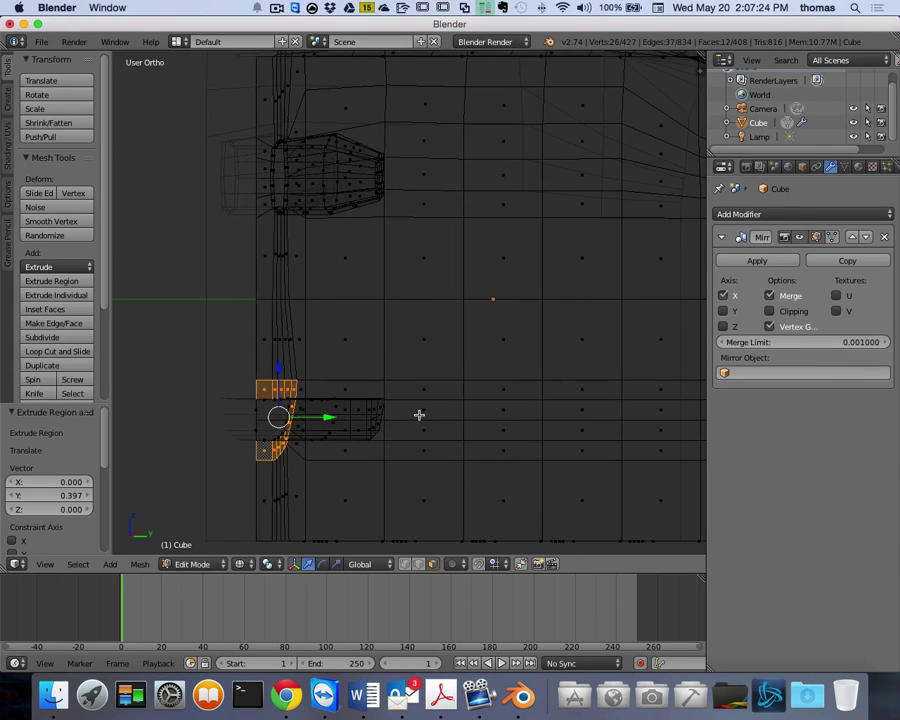
key(KP_6)
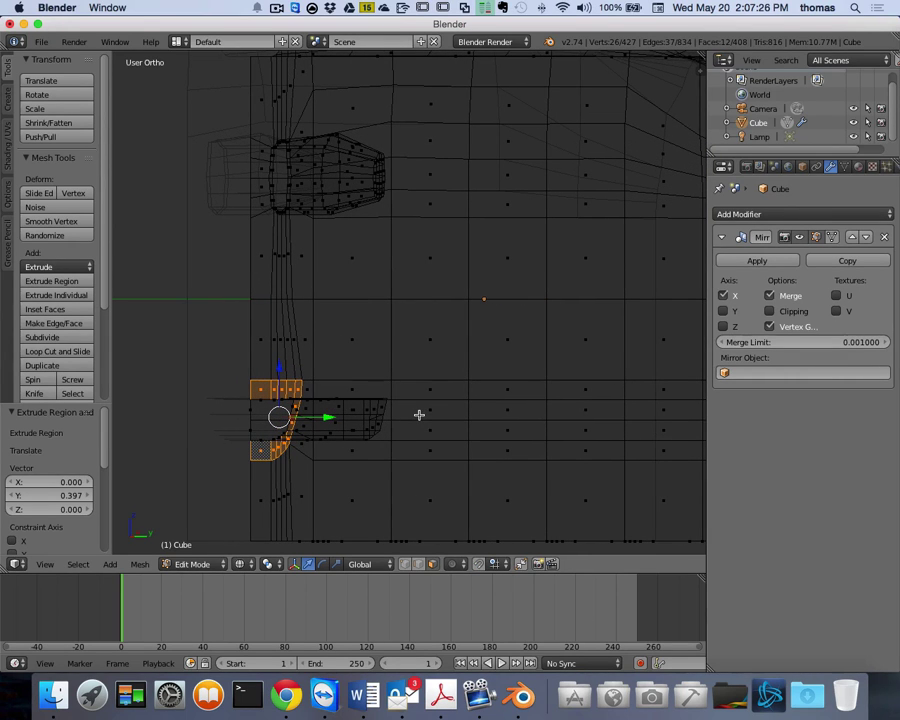
key(e)
right_click(419, 414)
key(e)
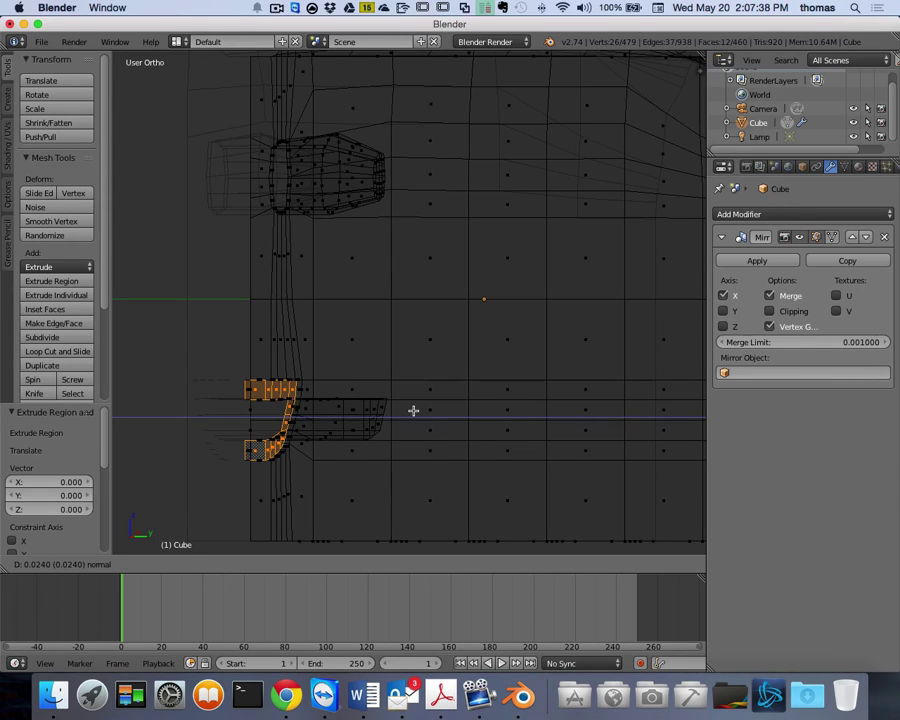
click(413, 410)
scroll(413, 410, left, 5)
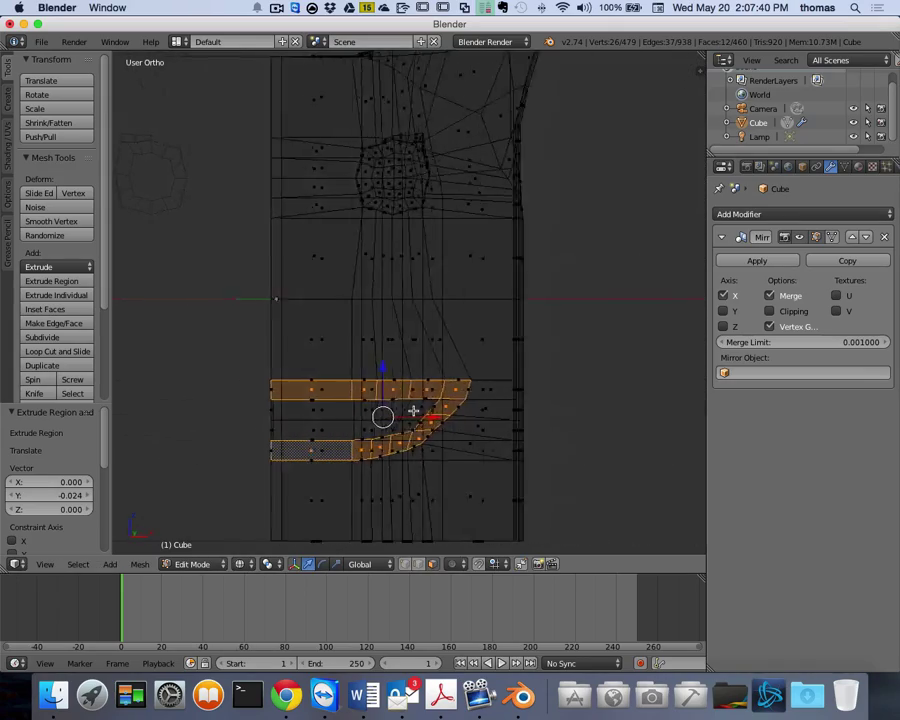
scroll(413, 410, left, 10)
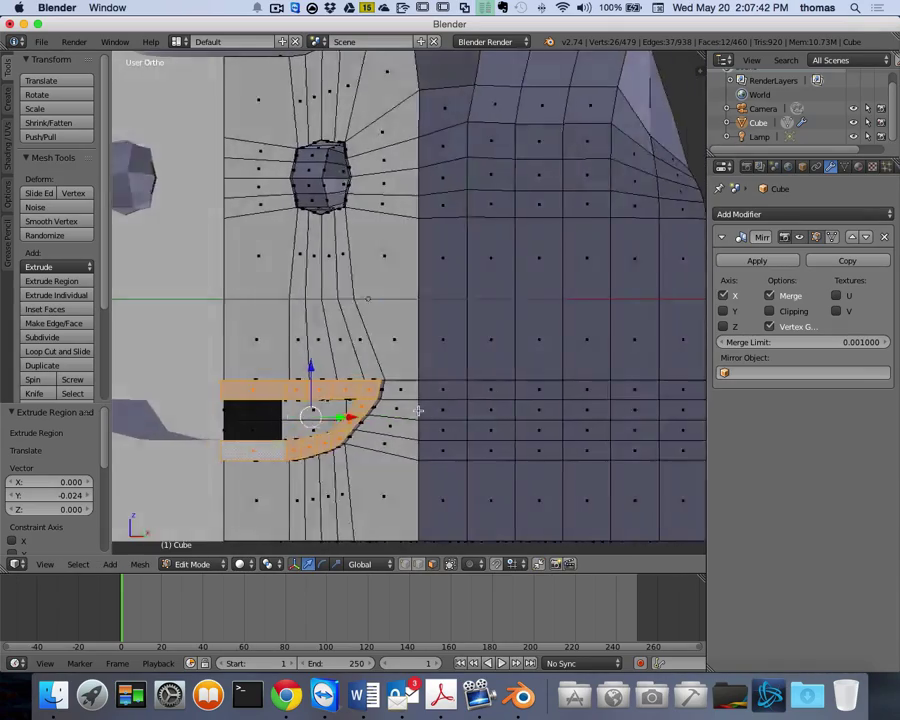
scroll(418, 410, right, 5)
scroll(418, 410, up, 5)
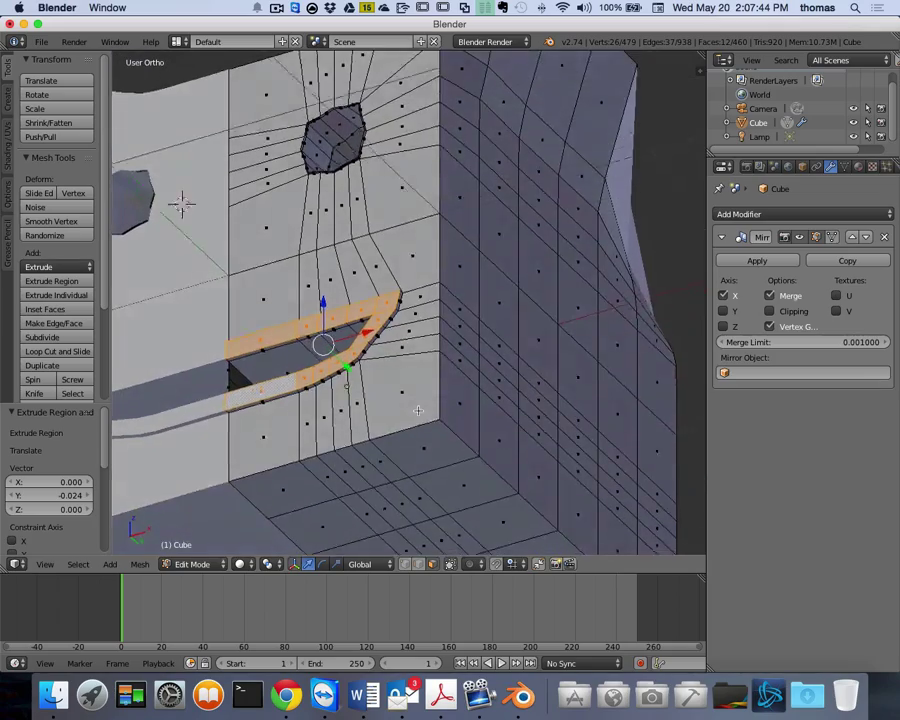
scroll(418, 410, left, 10)
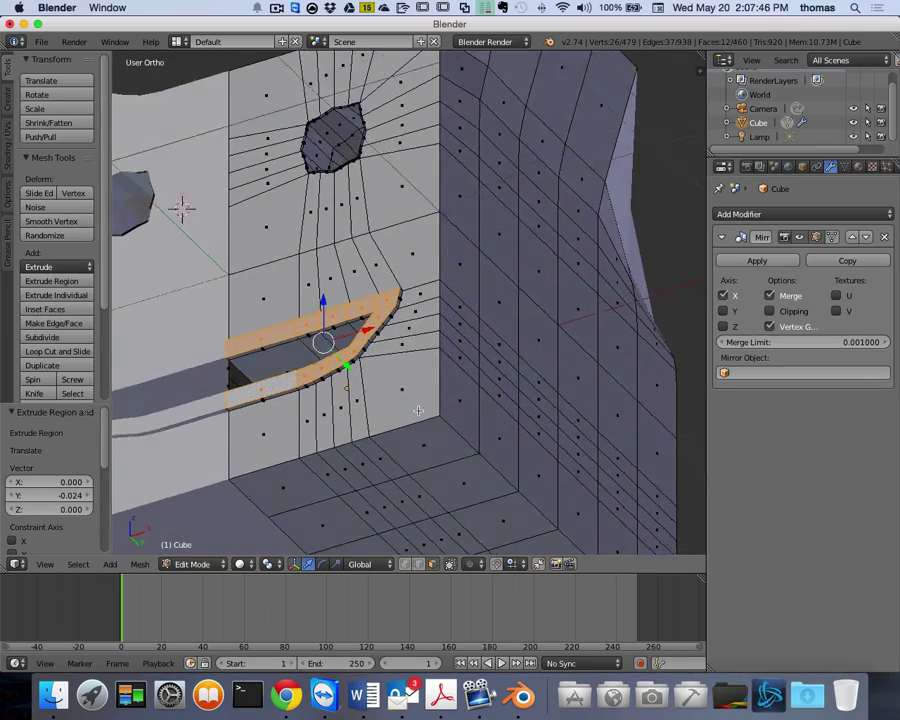
scroll(418, 410, left, 10)
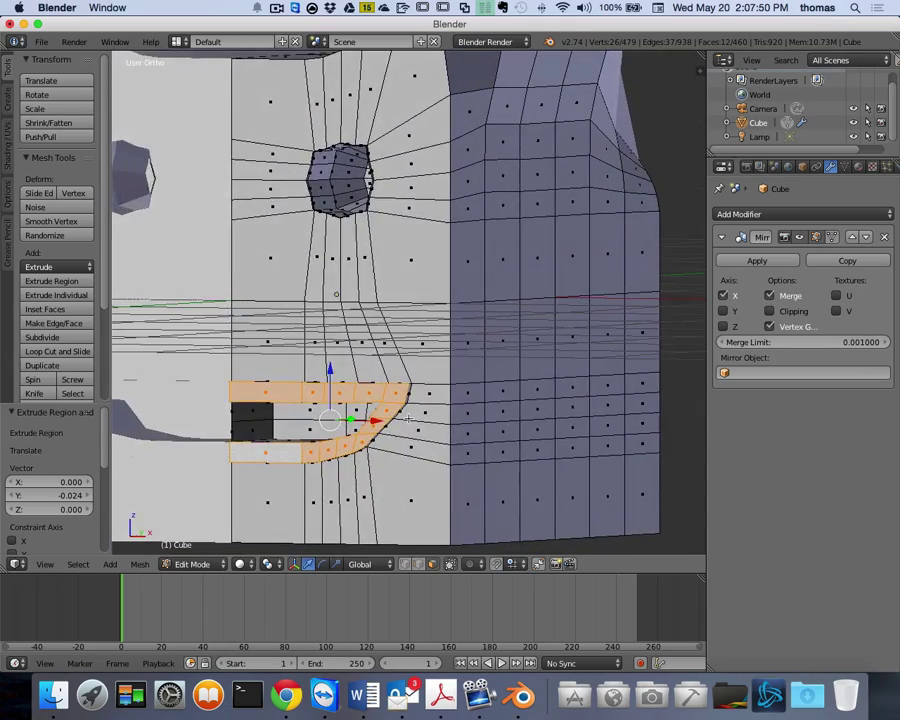
scroll(409, 416, up, 10)
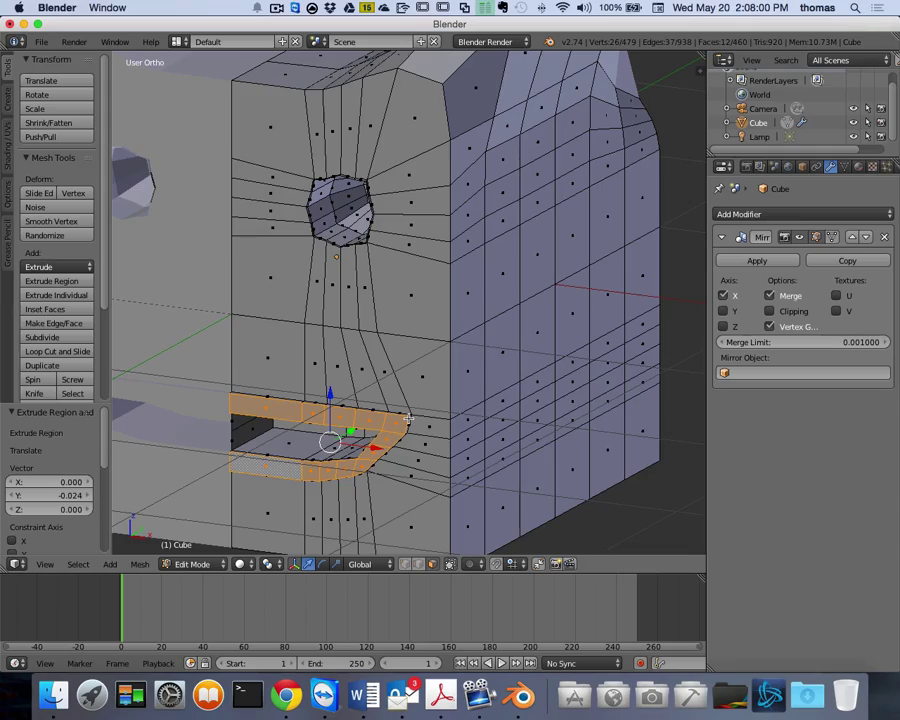
middle_drag(387, 362, 481, 402)
key(KP_1)
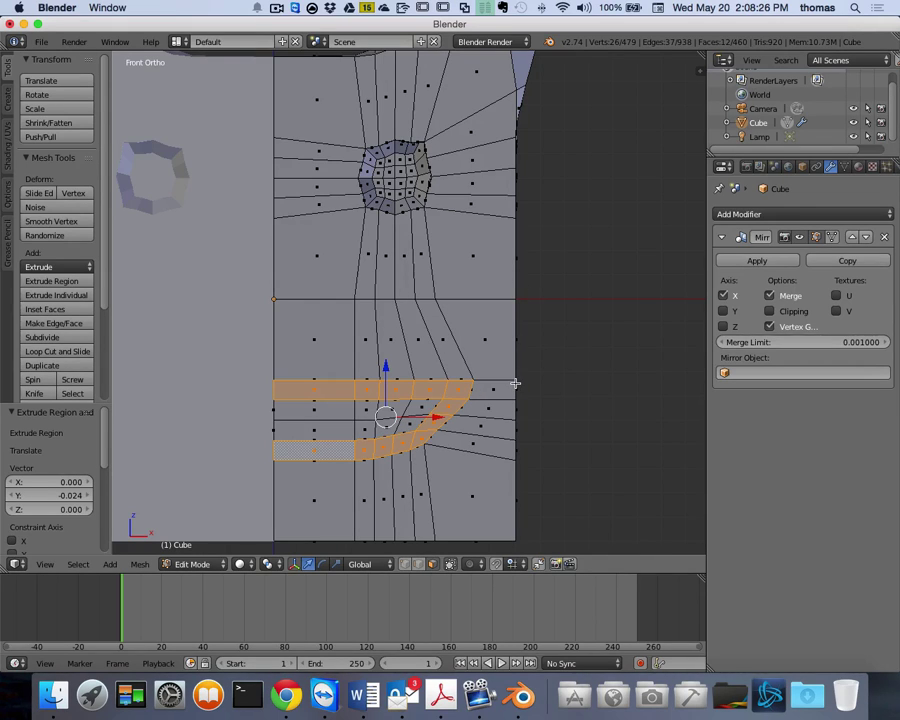
- Switch to vertex select mode and select only the right-edge vertex beside the groove
key(ctrl+Tab)
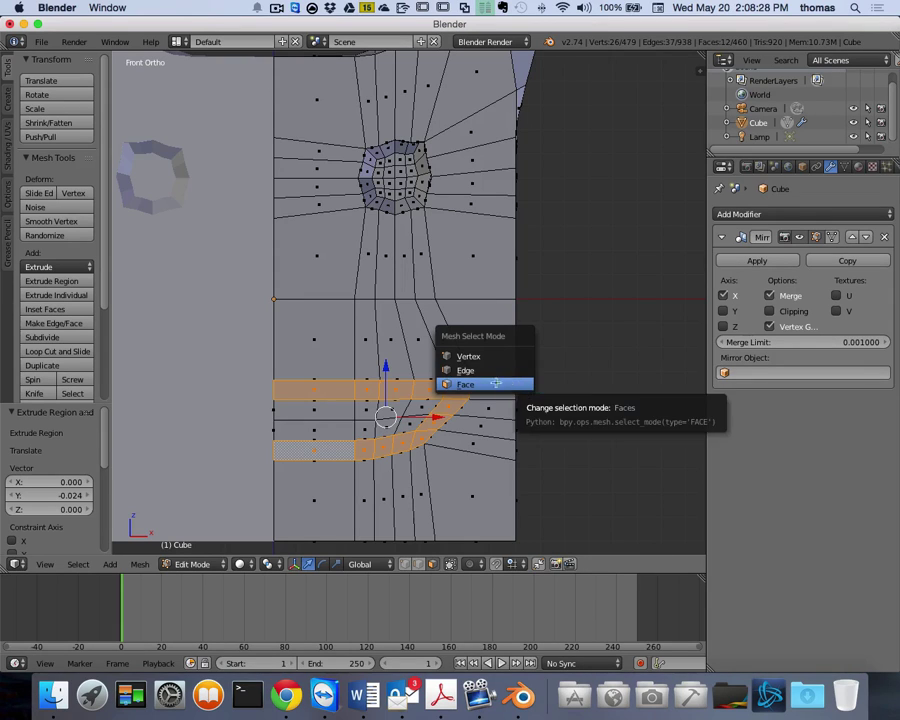
click(515, 354)
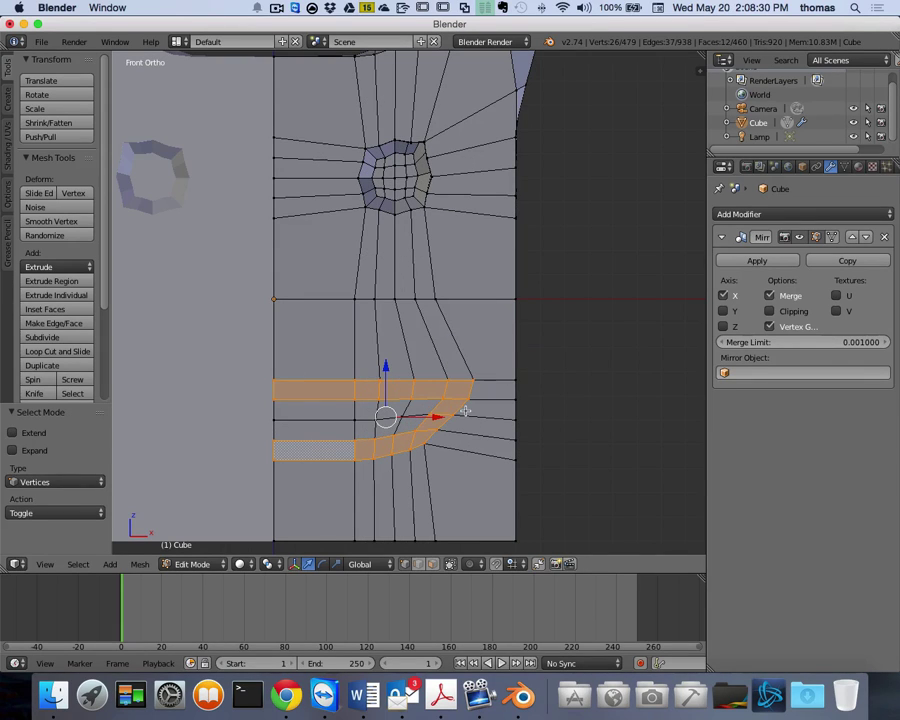
key(a)
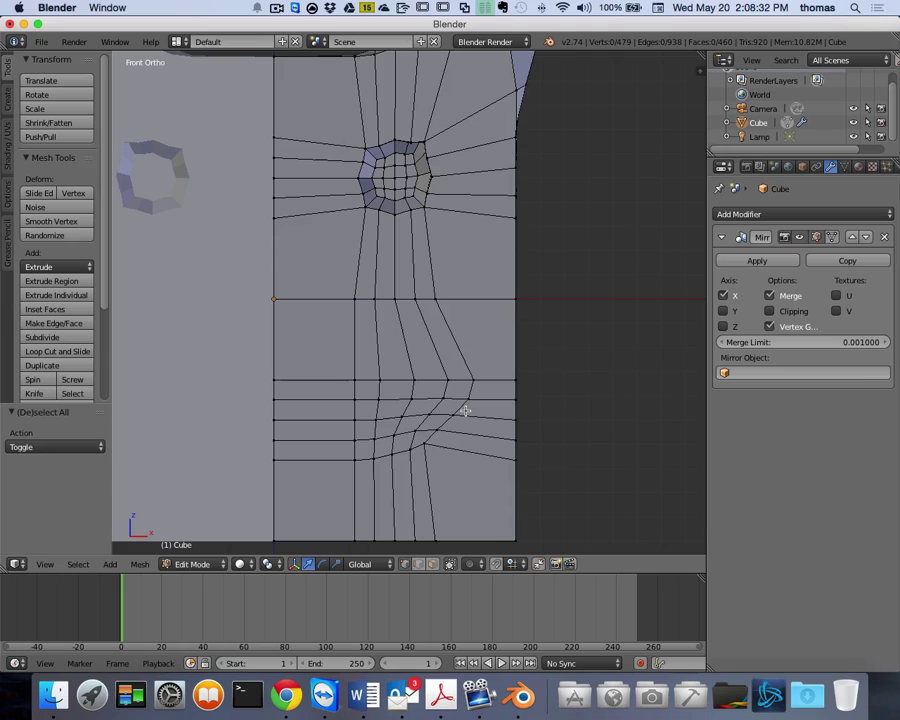
right_click(514, 379)
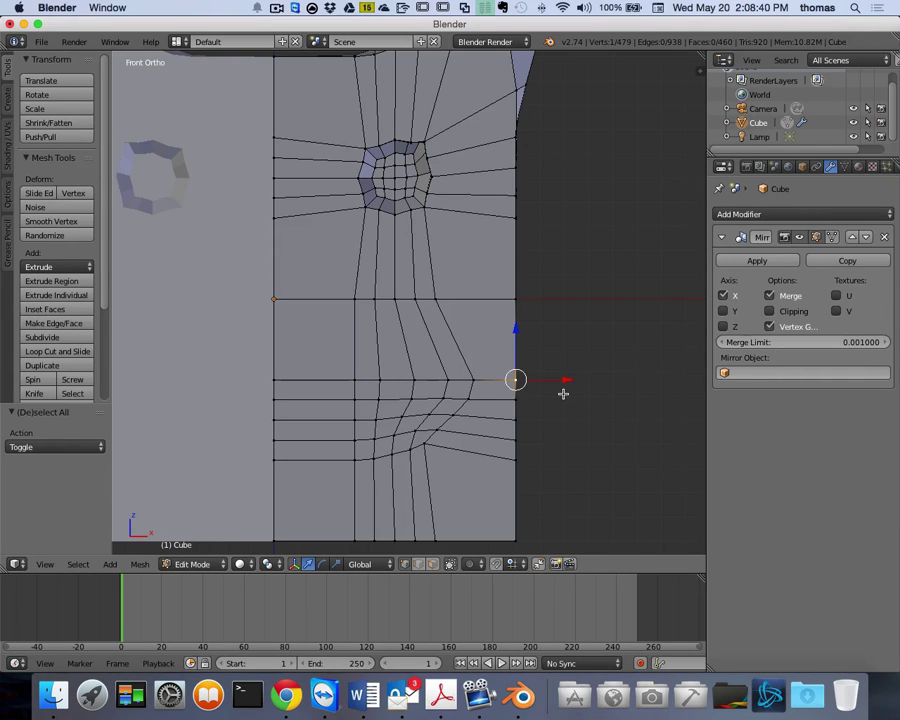
- Enable proportional editing and begin scaling the selected vertex
click(472, 565)
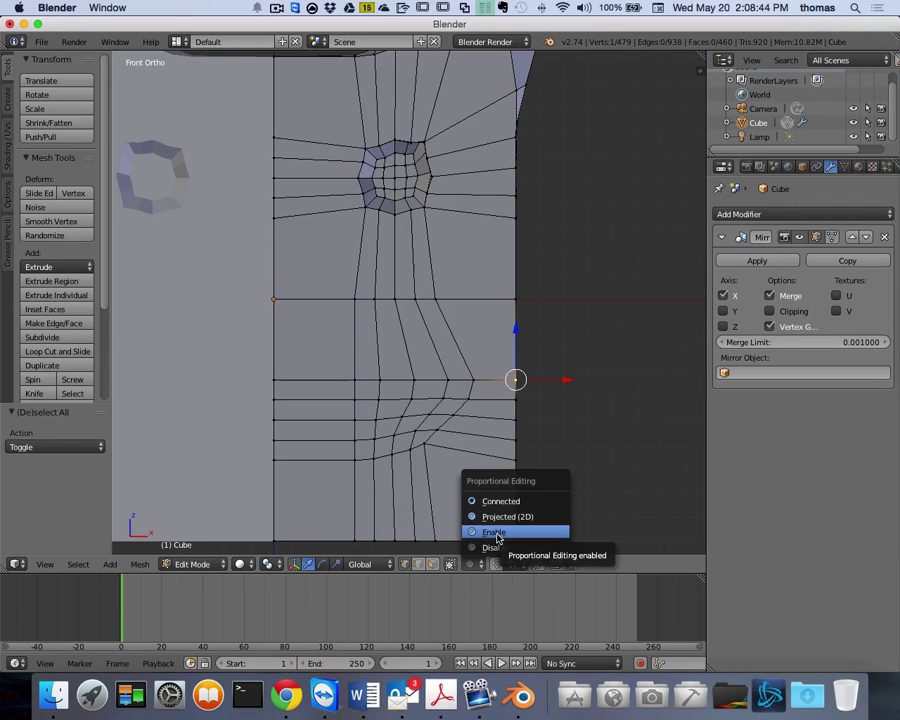
click(497, 533)
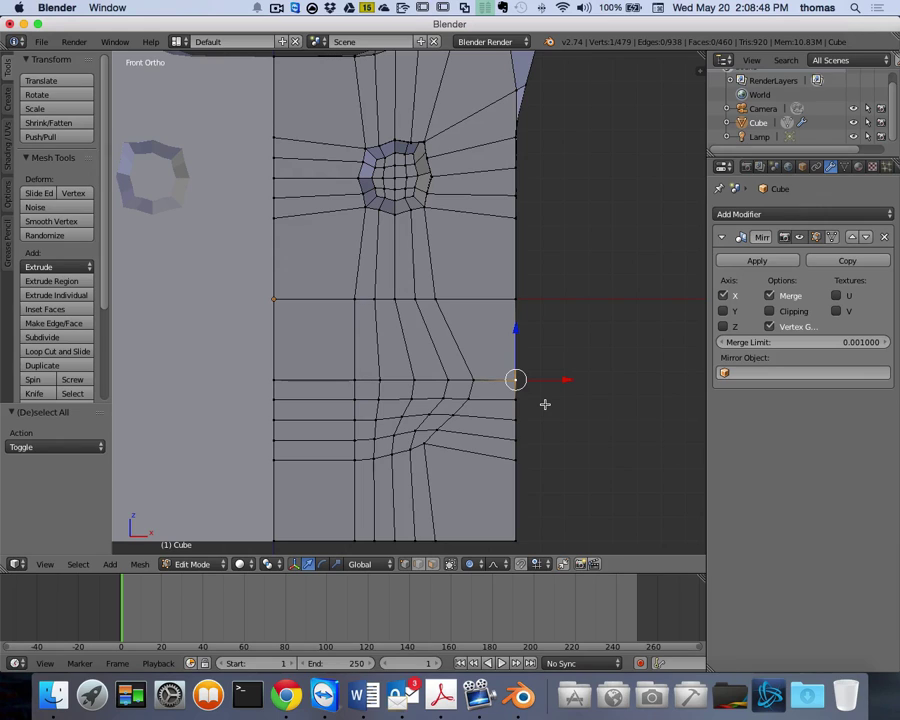
key(s)
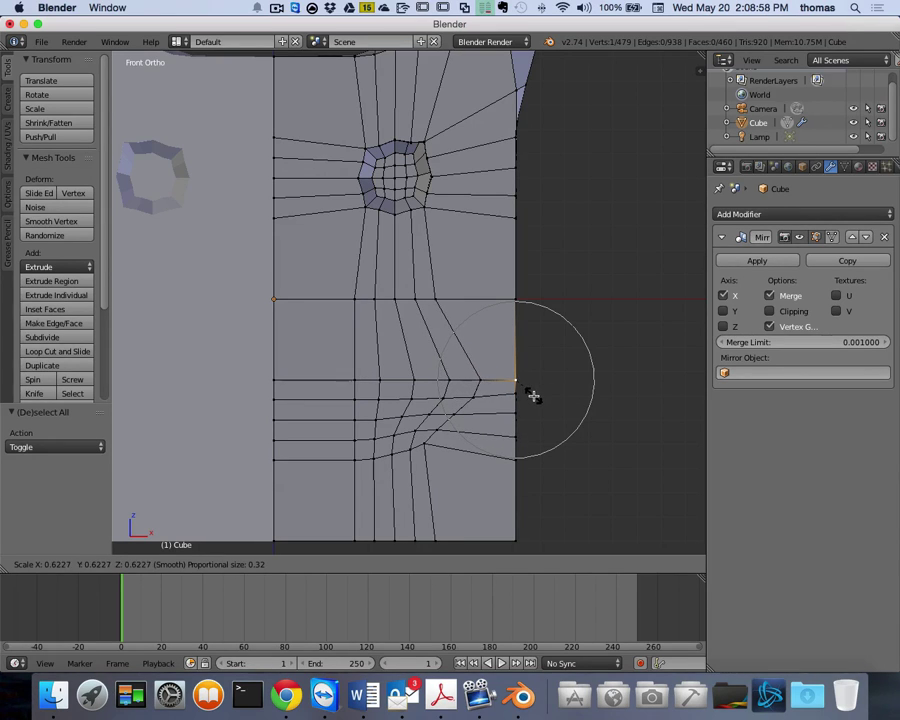
- Confirm the vertex scale at 0.623, then move the vertex -0.119 along X
click(533, 396)
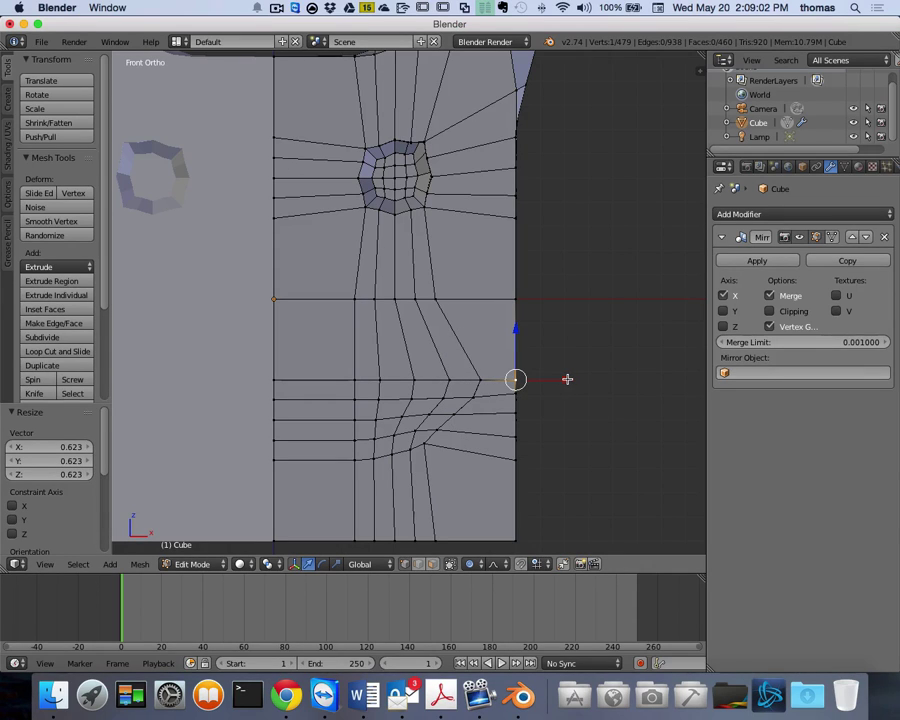
drag(567, 379, 540, 377)
- Orbit around the notched groove to inspect it, then switch to edge select mode
scroll(577, 342, right, 3)
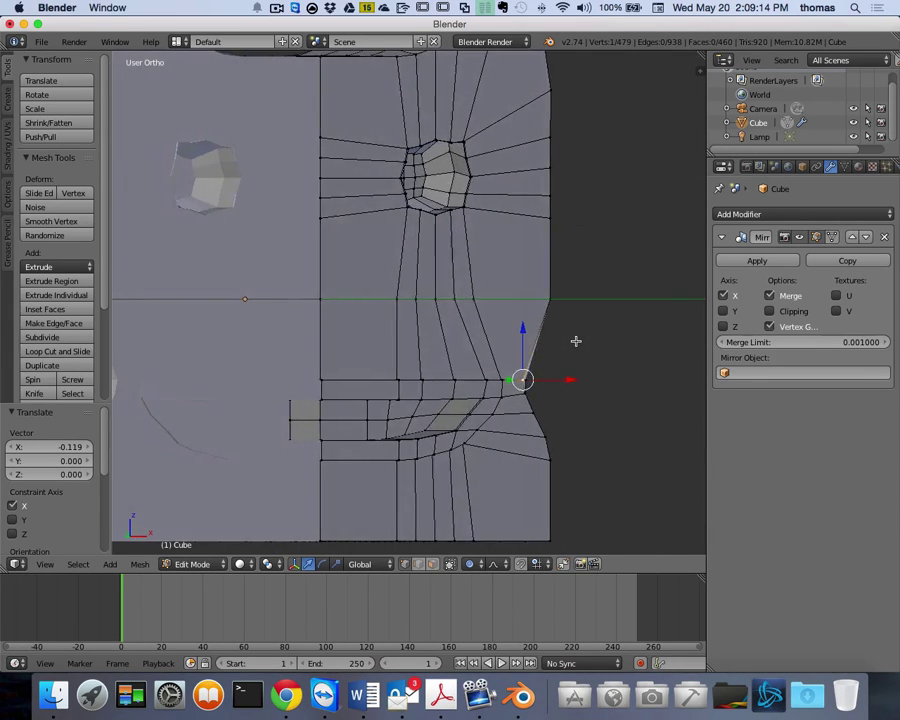
scroll(576, 341, right, 3)
scroll(578, 341, left, 3)
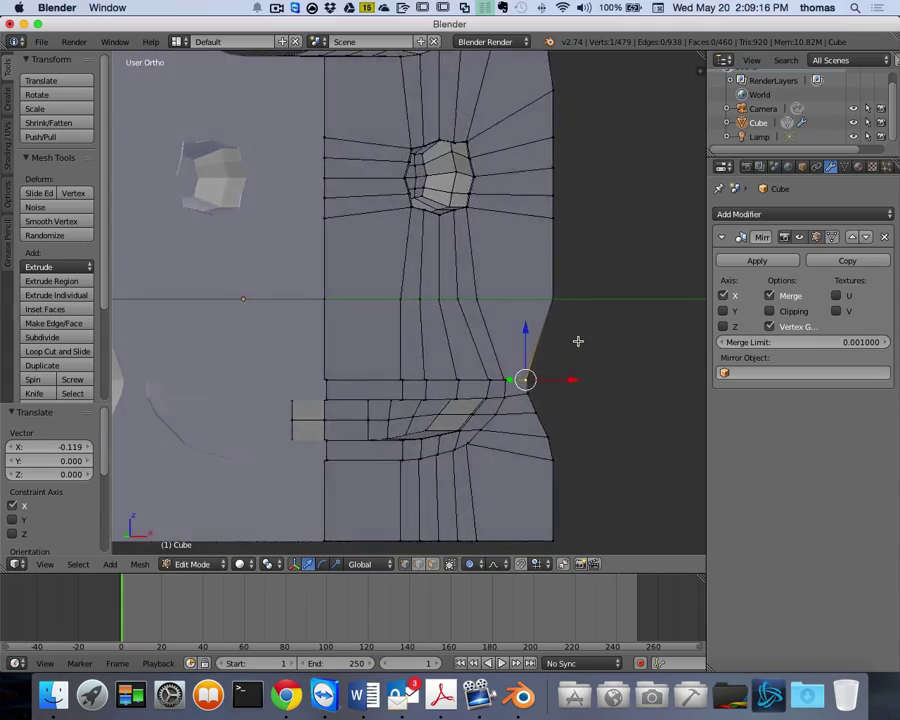
scroll(577, 341, right, 3)
scroll(578, 341, left, 4)
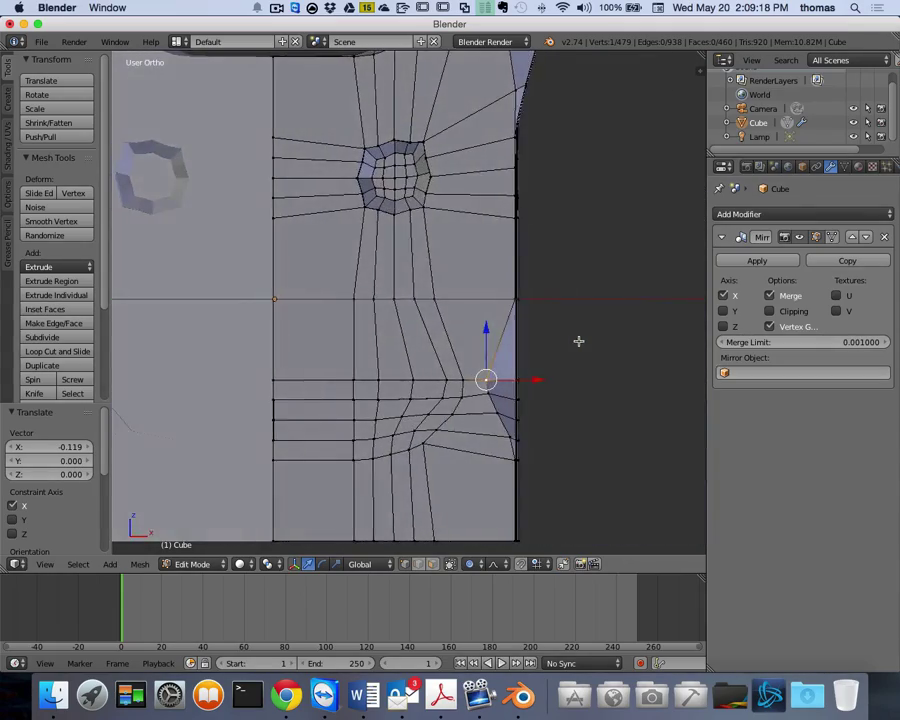
scroll(577, 341, right, 3)
scroll(576, 340, left, 2)
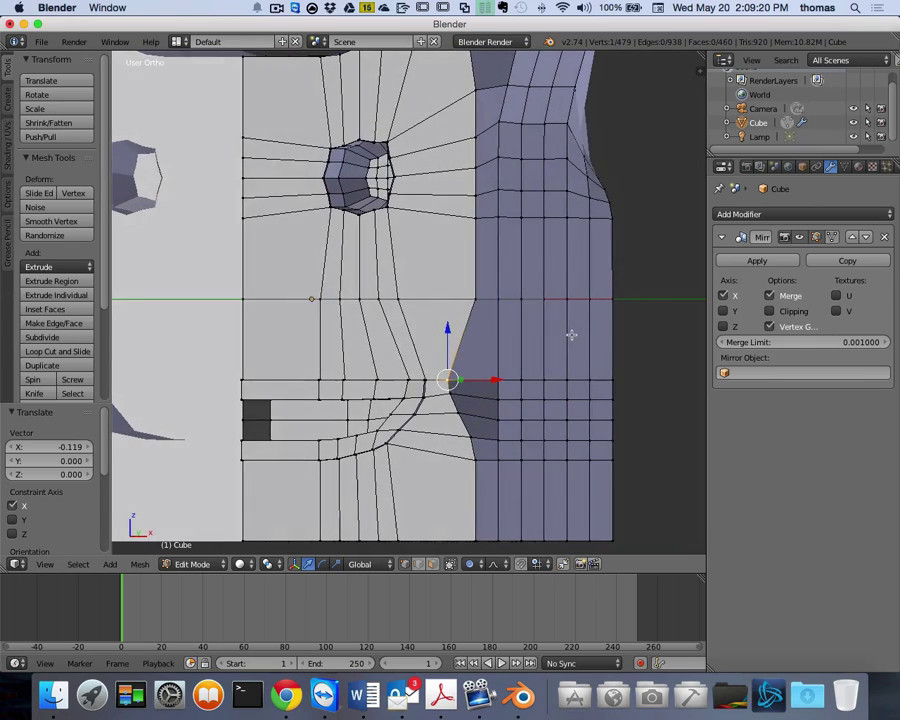
scroll(570, 335, left, 4)
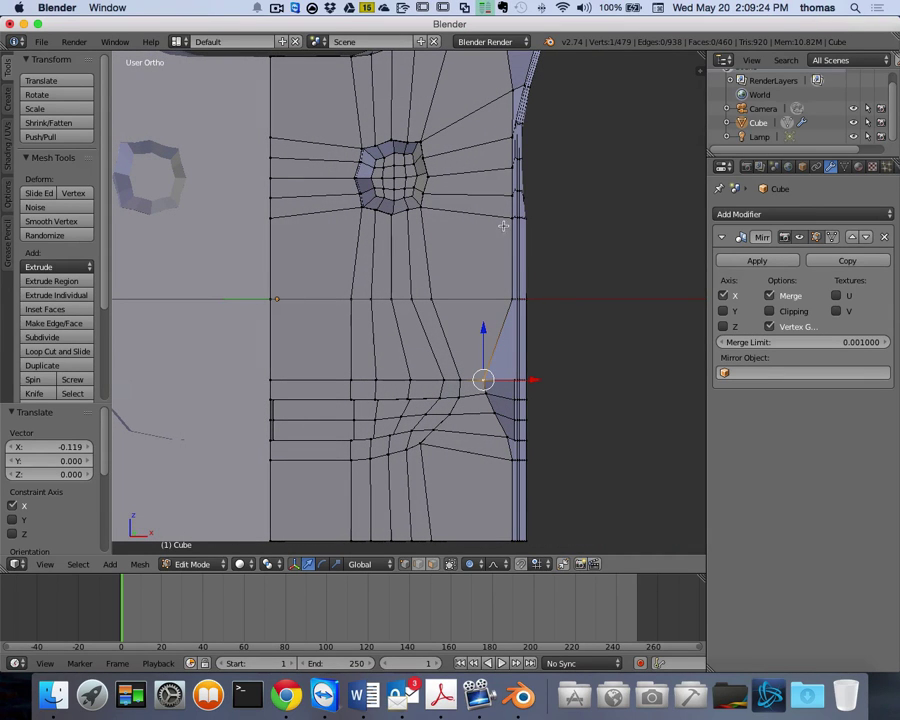
scroll(548, 344, right, 5)
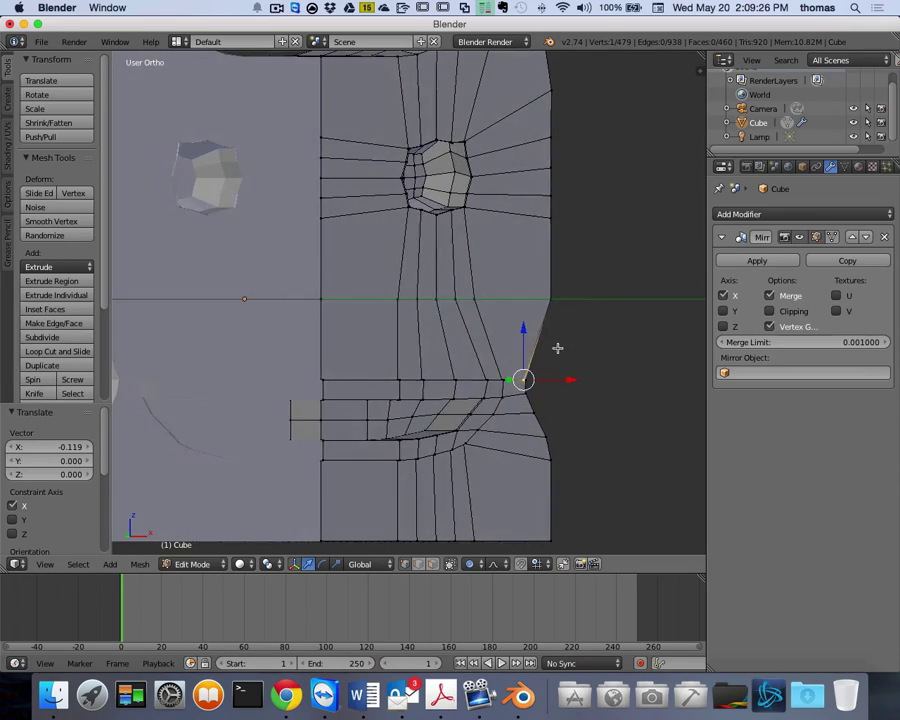
scroll(569, 350, left, 5)
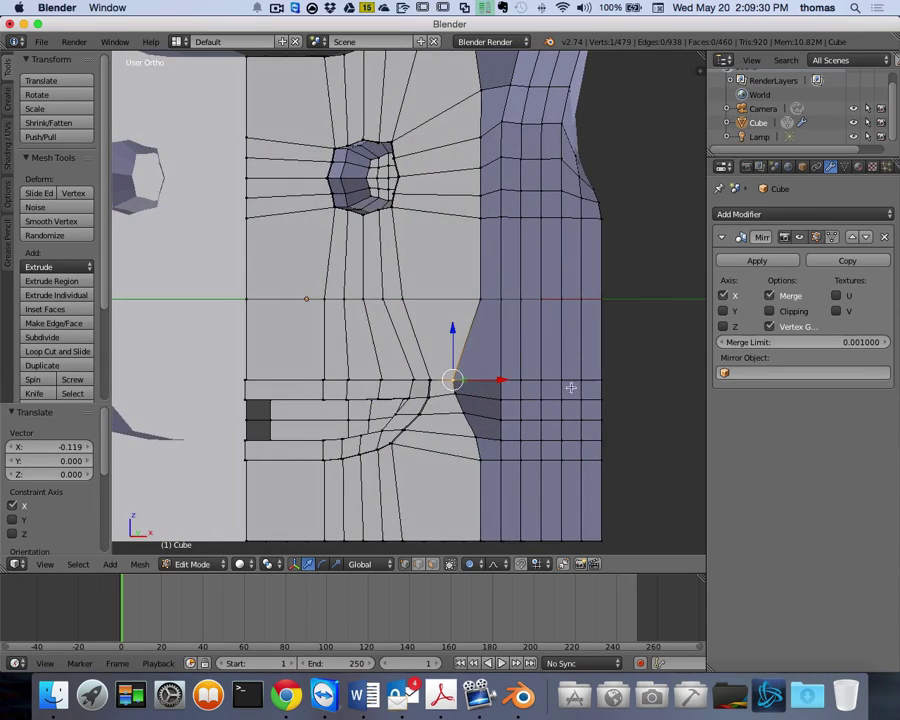
scroll(570, 432, left, 2)
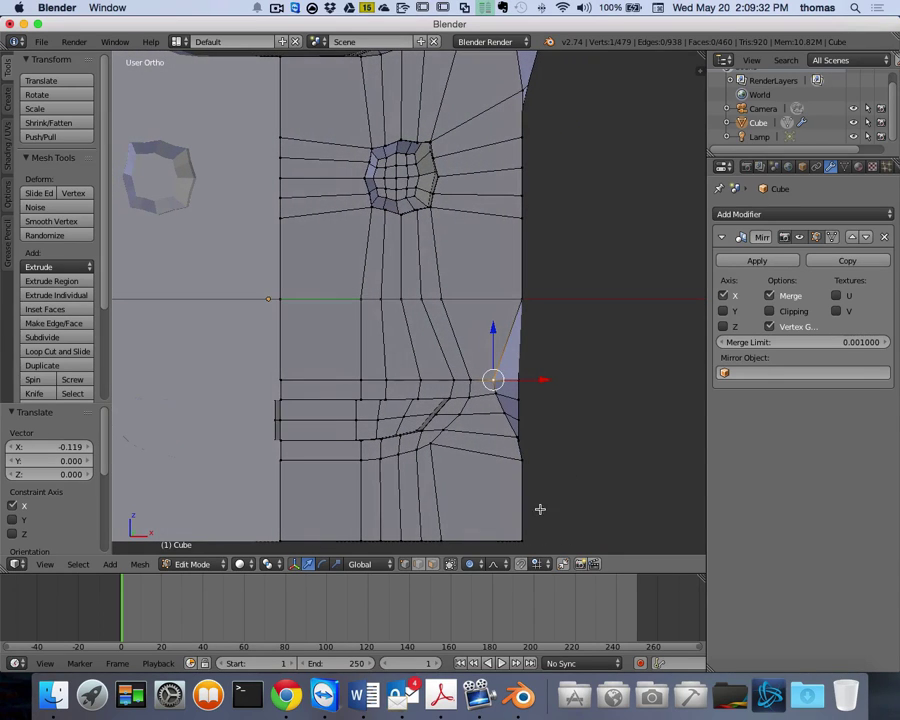
scroll(544, 453, right, 4)
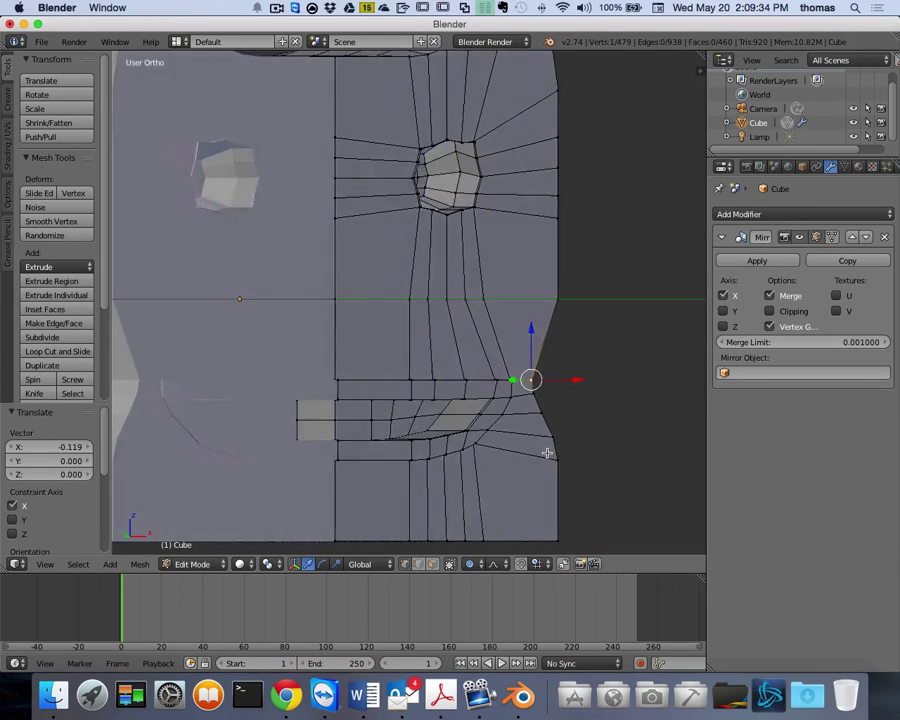
scroll(560, 450, left, 4)
scroll(378, 500, left, 1)
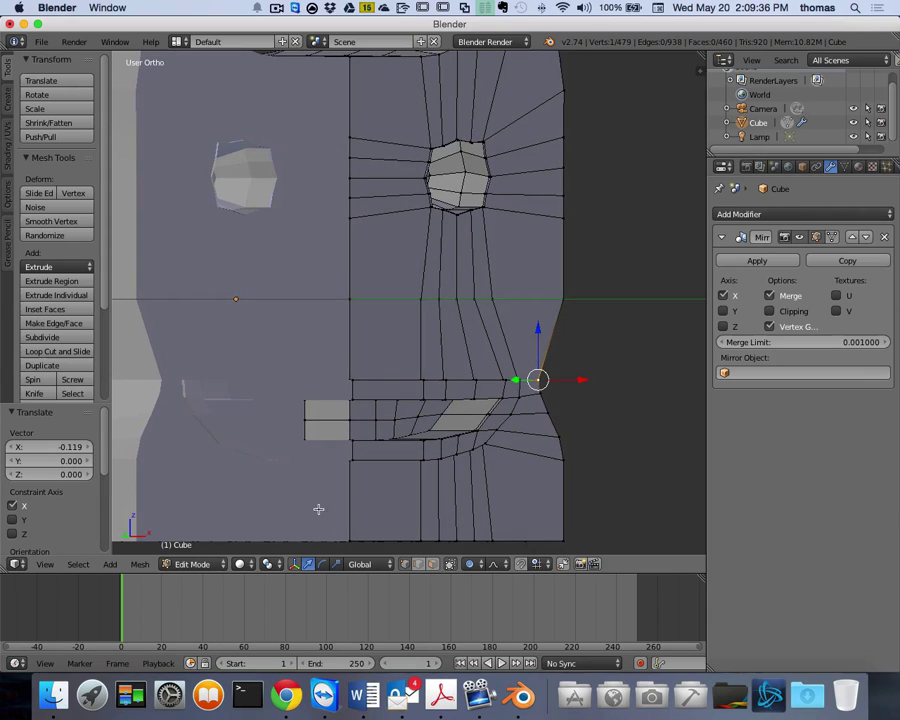
scroll(390, 514, right, 4)
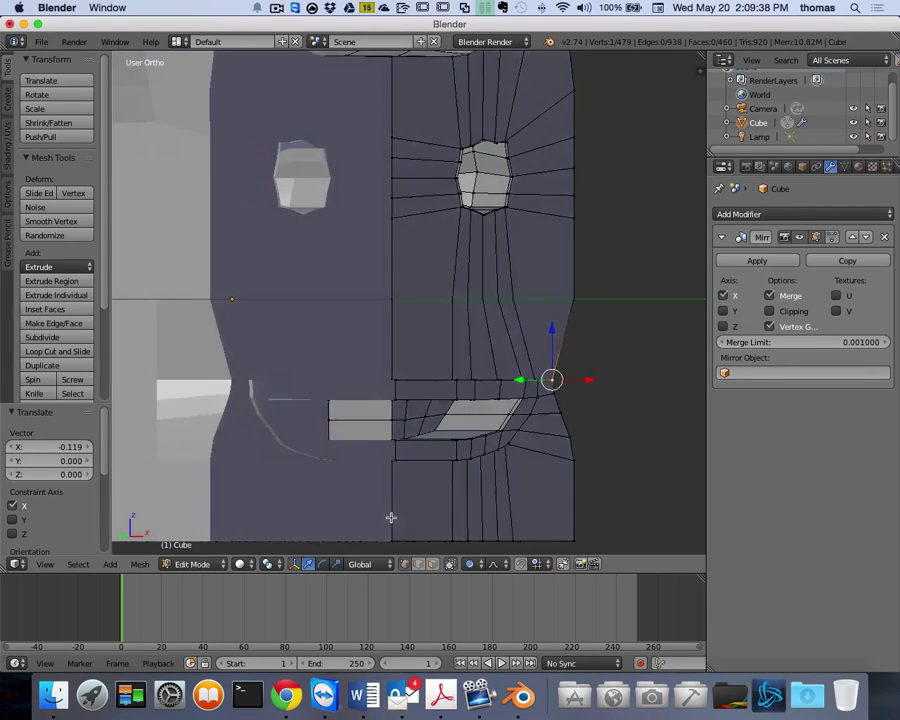
scroll(500, 532, left, 4)
scroll(498, 530, left, 1)
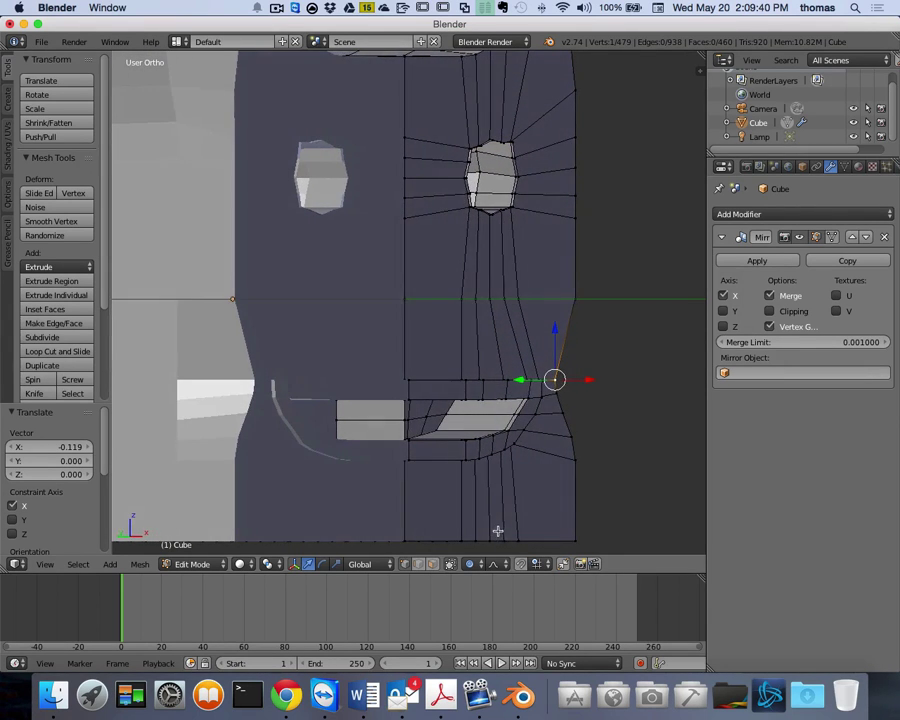
scroll(480, 504, right, 2)
scroll(480, 506, left, 2)
scroll(480, 506, right, 2)
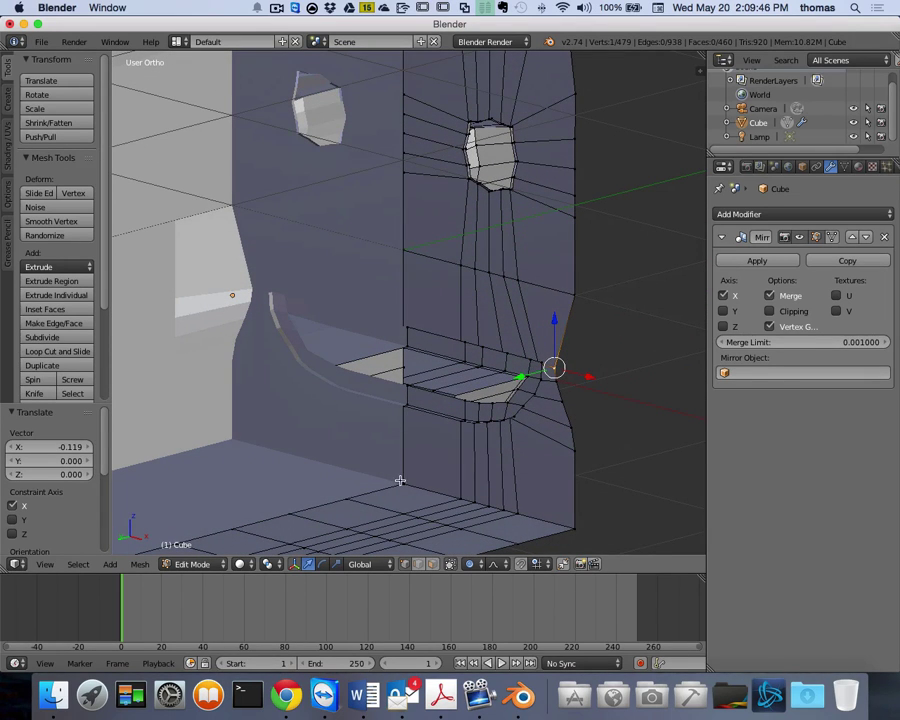
scroll(478, 486, right, 1)
scroll(484, 486, right, 2)
scroll(488, 486, left, 2)
scroll(478, 488, left, 1)
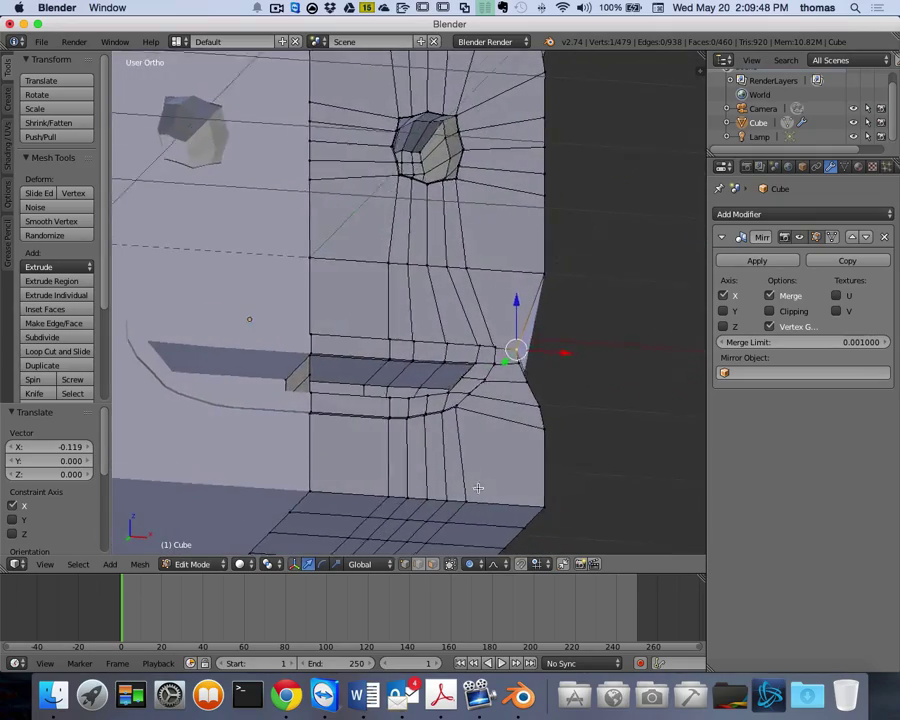
scroll(420, 490, left, 1)
scroll(474, 442, down, 1)
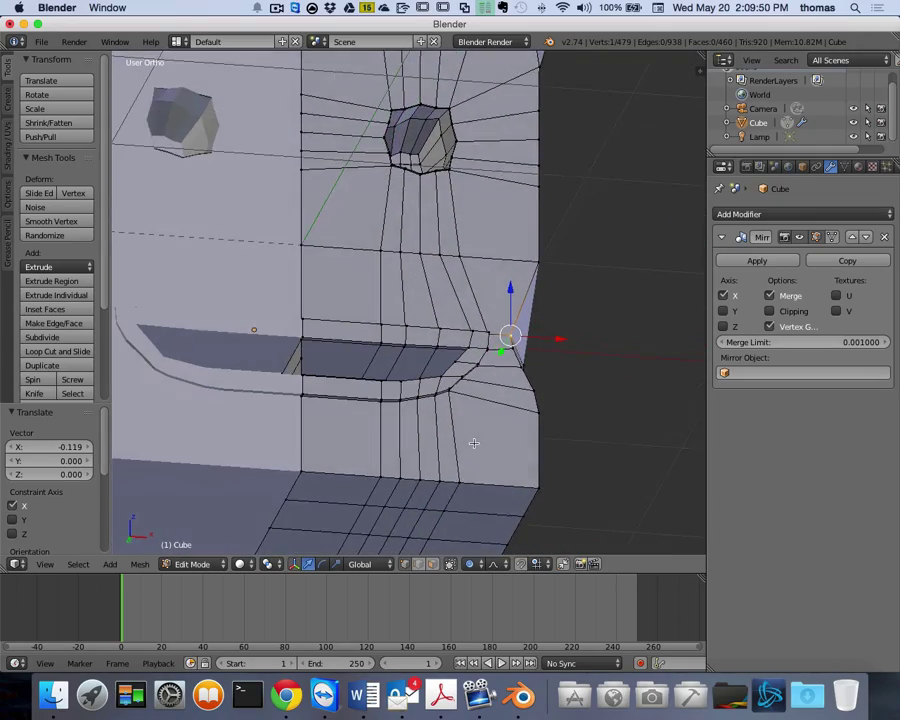
scroll(472, 456, up, 1)
scroll(476, 460, up, 3)
scroll(476, 460, up, 2)
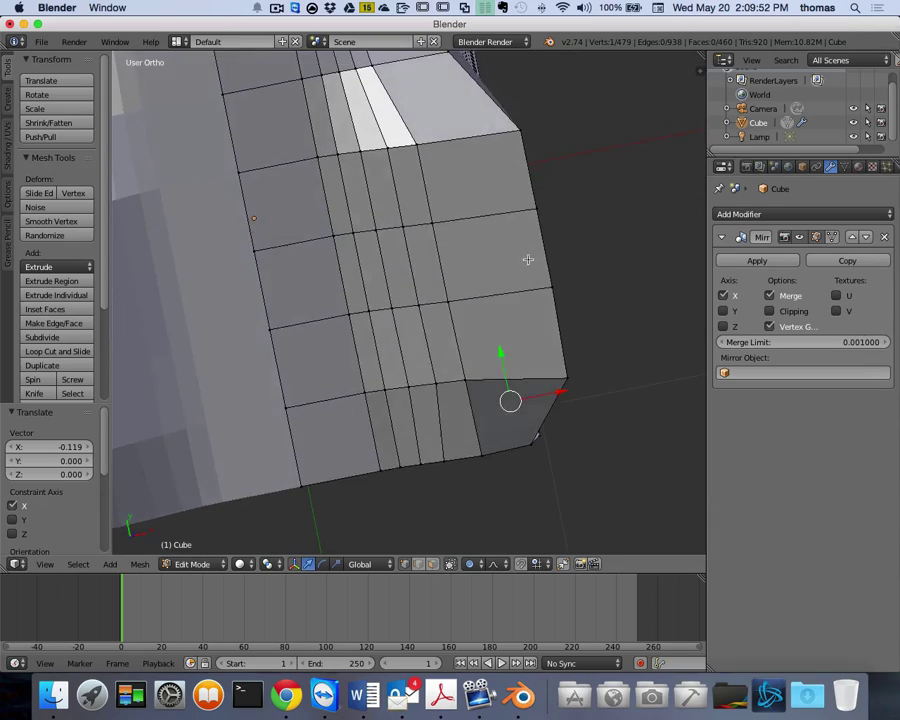
scroll(528, 259, down, 3)
scroll(528, 269, down, 2)
scroll(528, 273, down, 4)
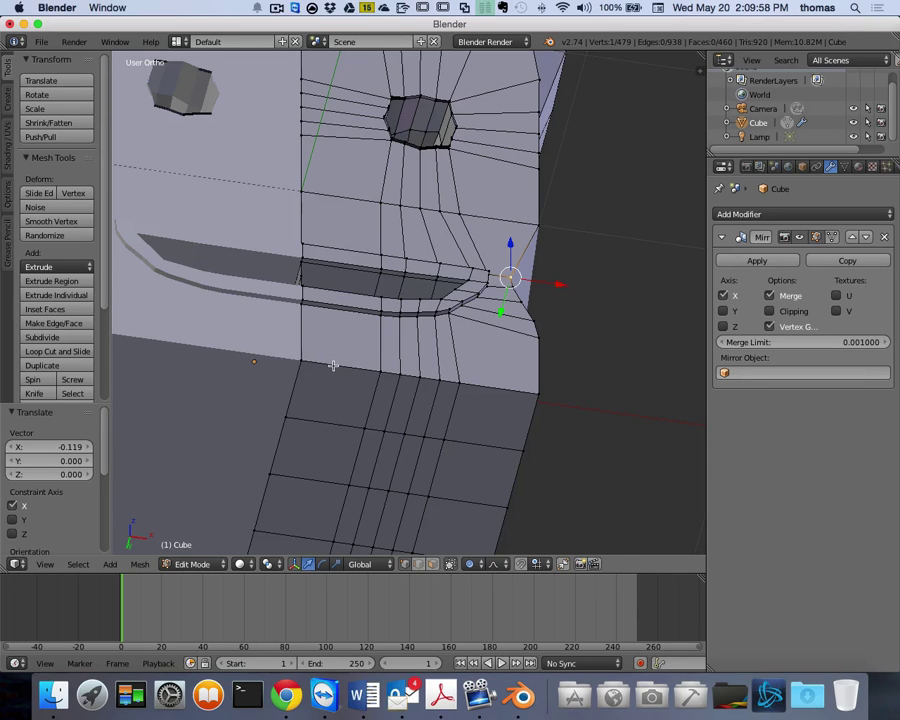
key(ctrl+Tab)
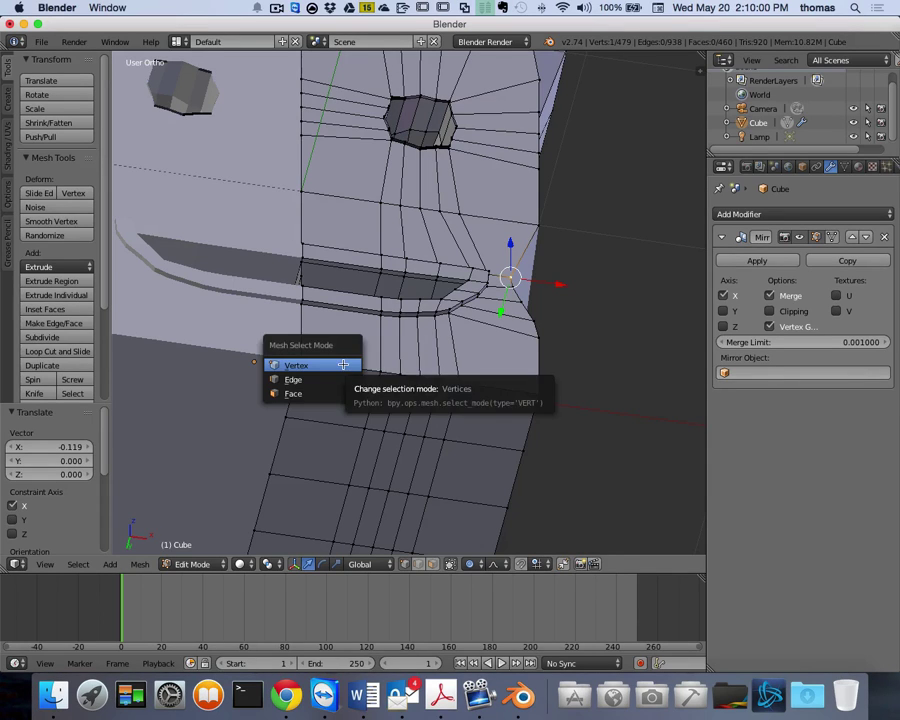
click(345, 380)
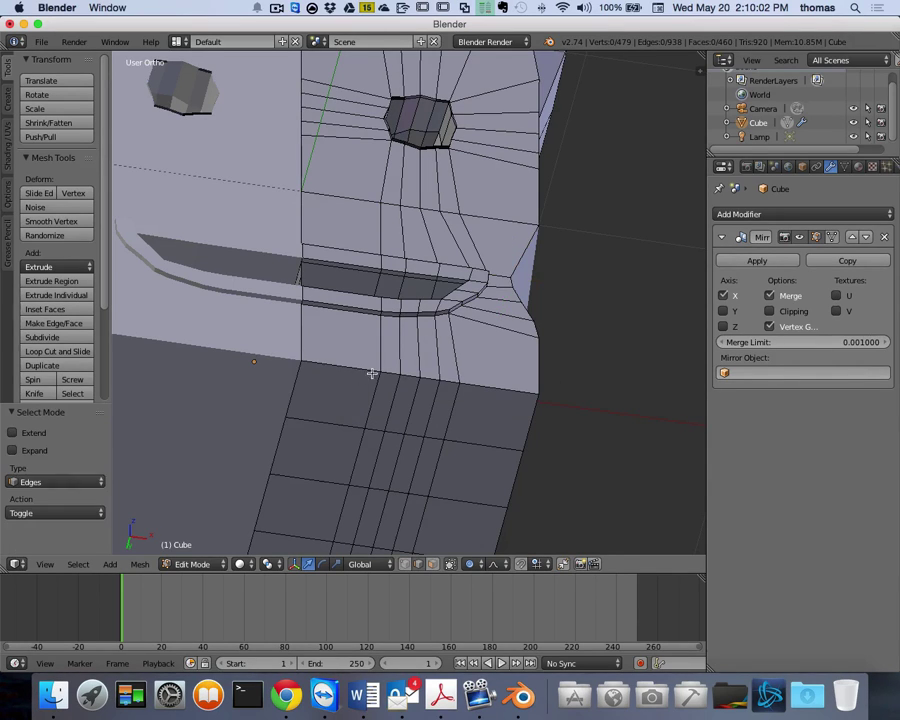
- Deselect all, then select the six edges along the bottom front loop below the groove
key(a)
key(a)
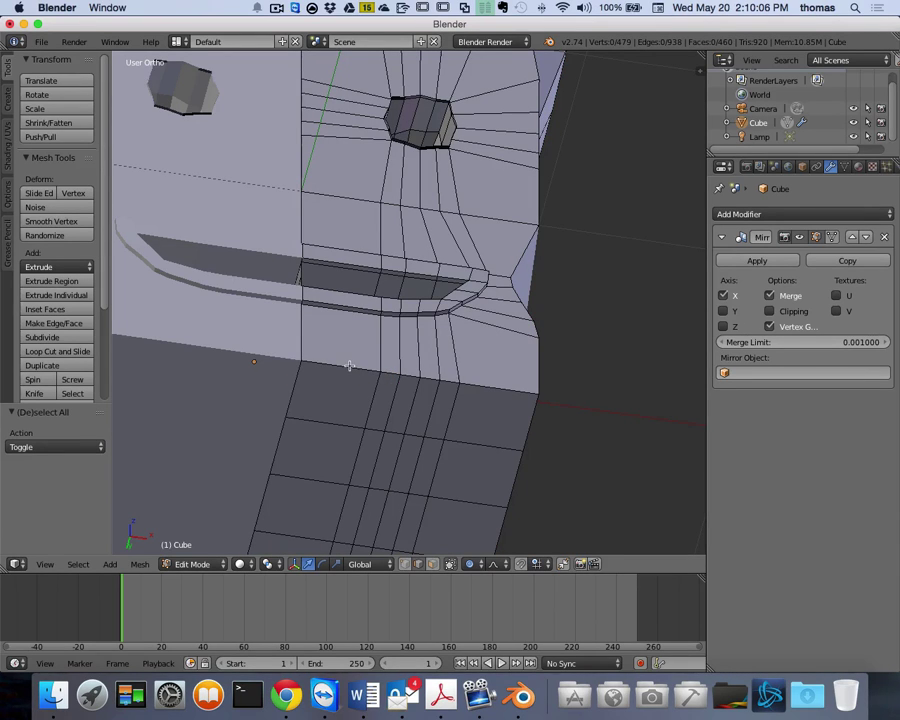
right_click(349, 366)
shift+right_click(398, 374)
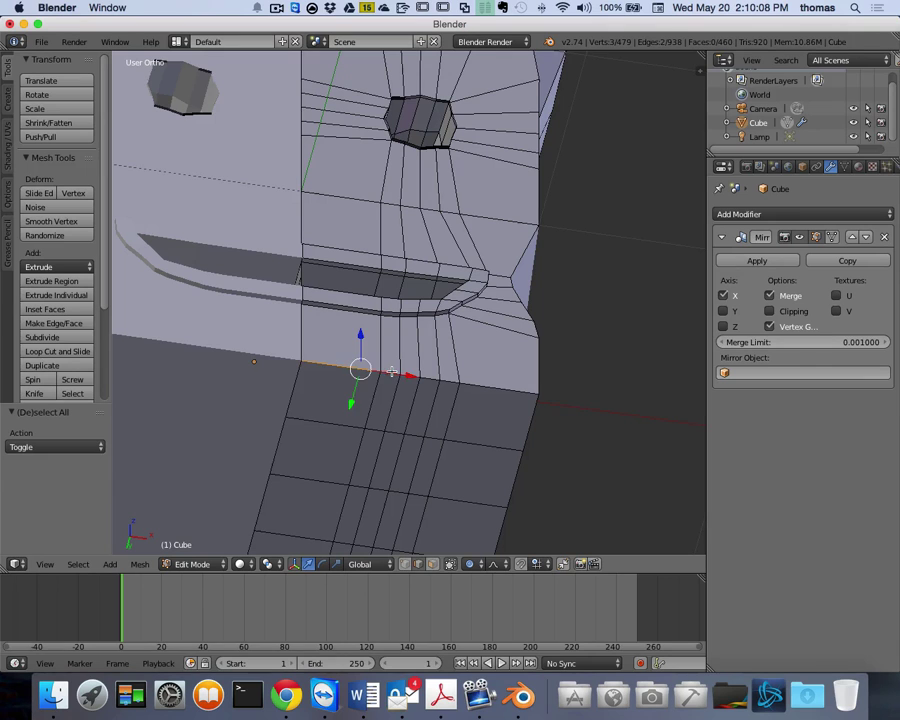
shift+right_click(412, 377)
shift+right_click(436, 378)
shift+right_click(446, 378)
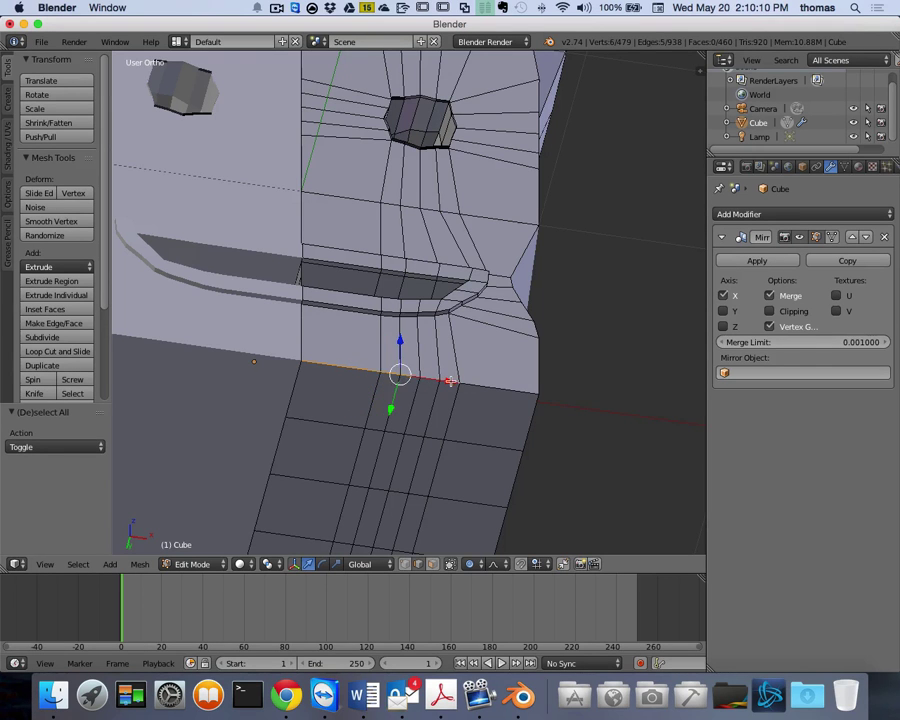
shift+right_click(484, 381)
scroll(504, 424, up, 3)
scroll(504, 424, left, 5)
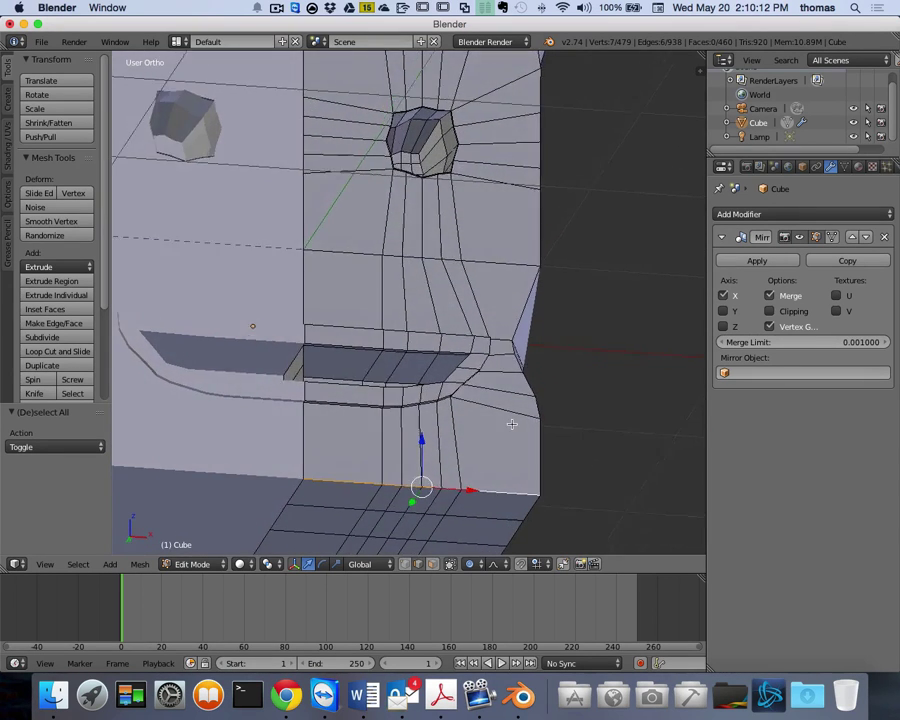
scroll(504, 504, left, 3)
scroll(504, 507, left, 10)
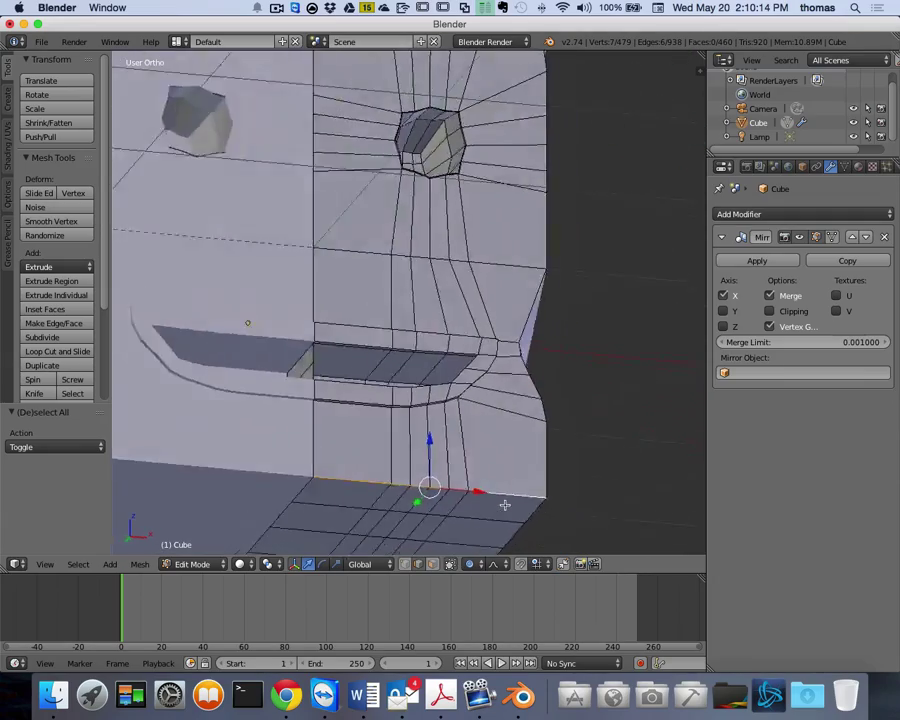
scroll(396, 503, left, 10)
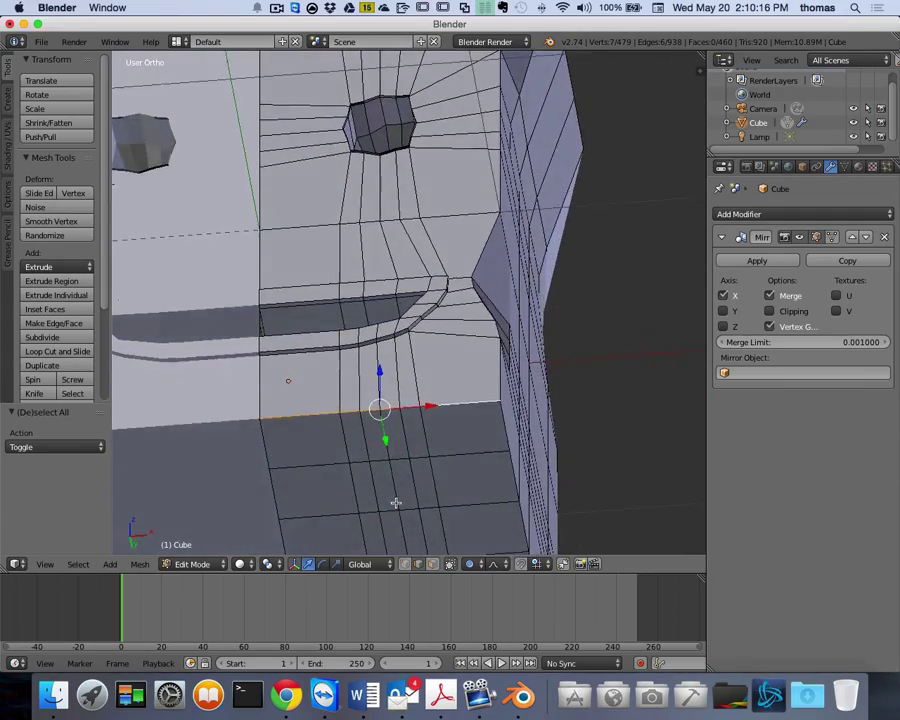
scroll(402, 497, left, 5)
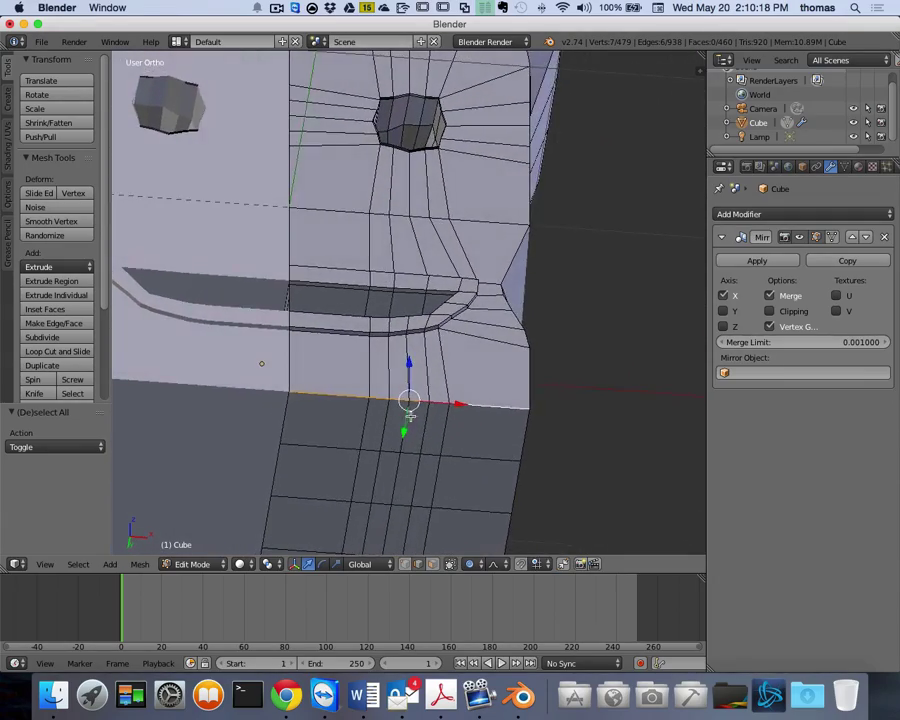
scroll(424, 413, left, 3)
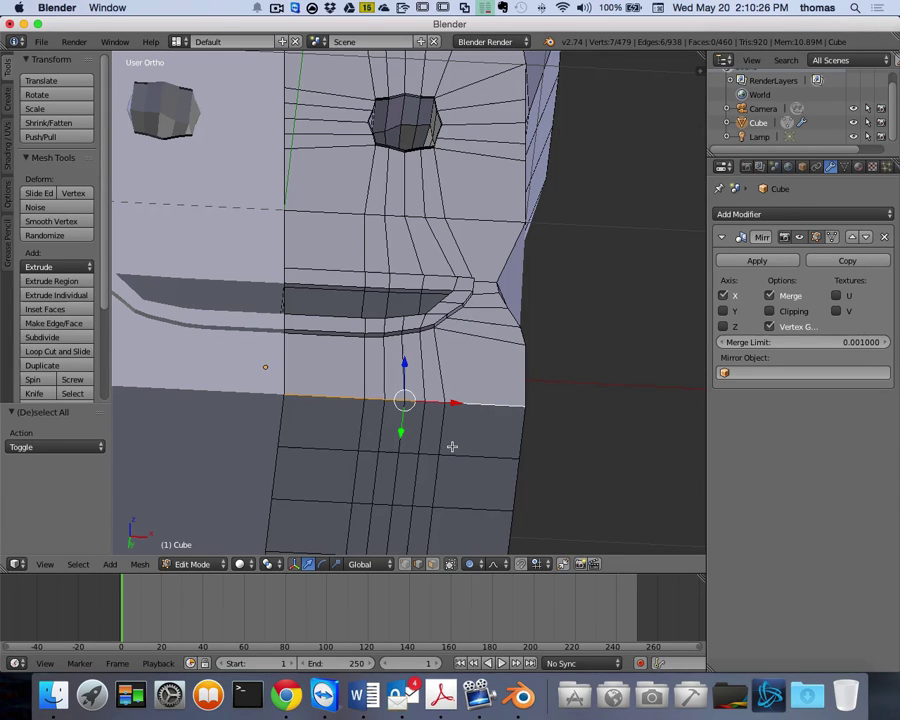
- Go from Front Ortho to Right Ortho view, framing the mesh's bottom front corner
key(KP_1)
key(KP_3)
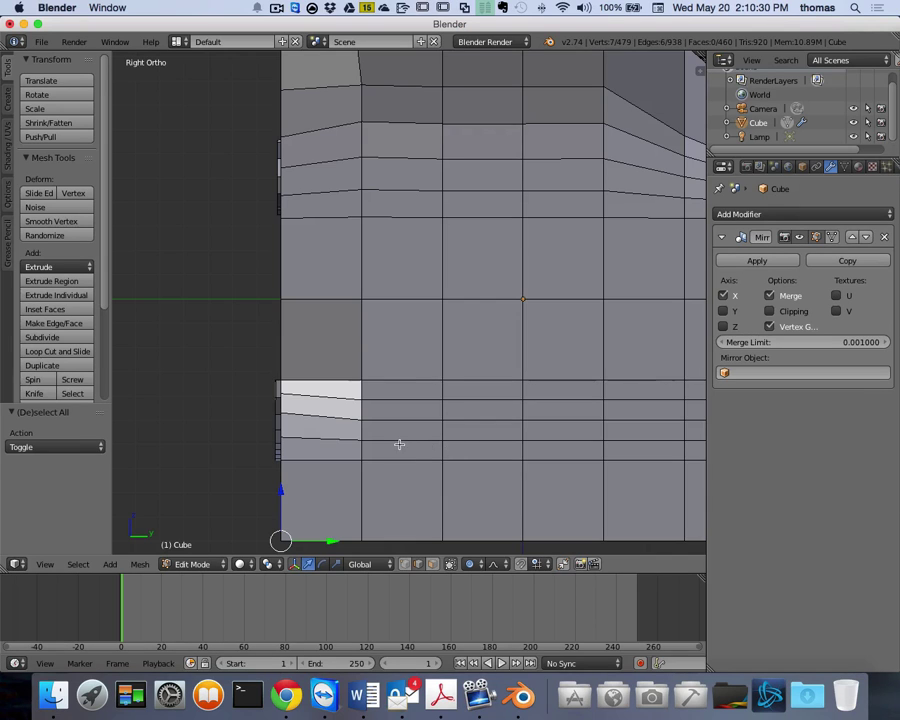
scroll(397, 440, down, 10)
scroll(399, 440, up, 2)
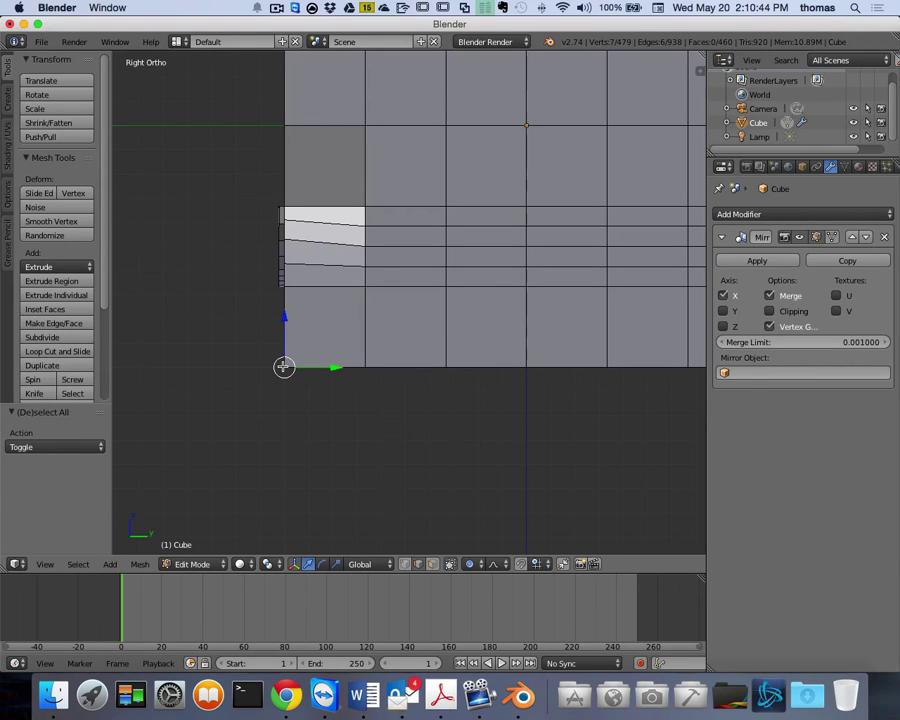
- Move the bottom front edges -0.154 in Y and -0.142 in Z with 0.39 smooth falloff
click(284, 366)
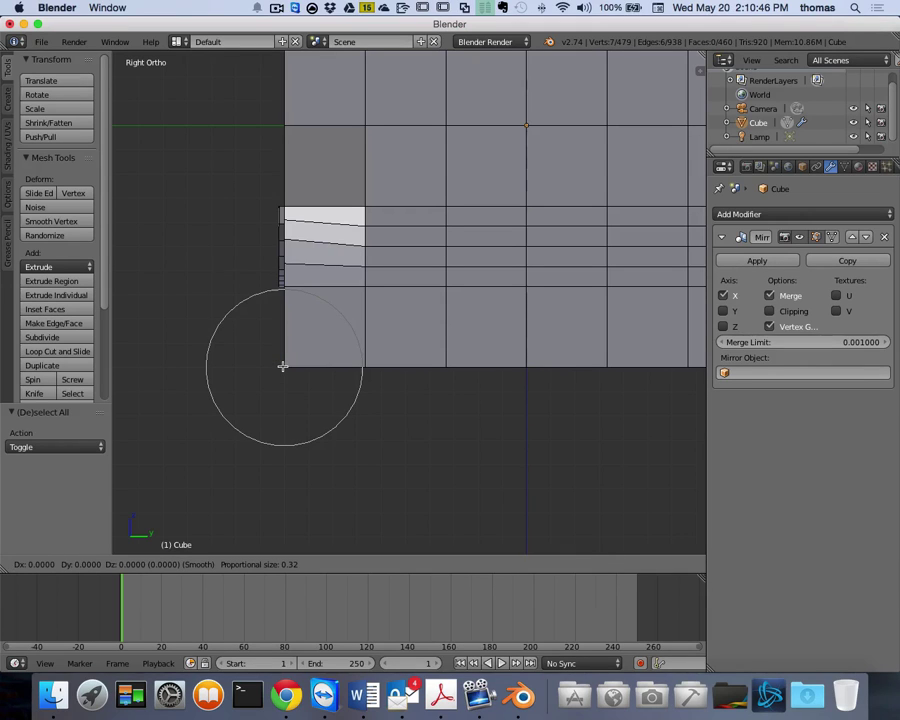
scroll(284, 366, down, 1)
scroll(283, 366, down, 1)
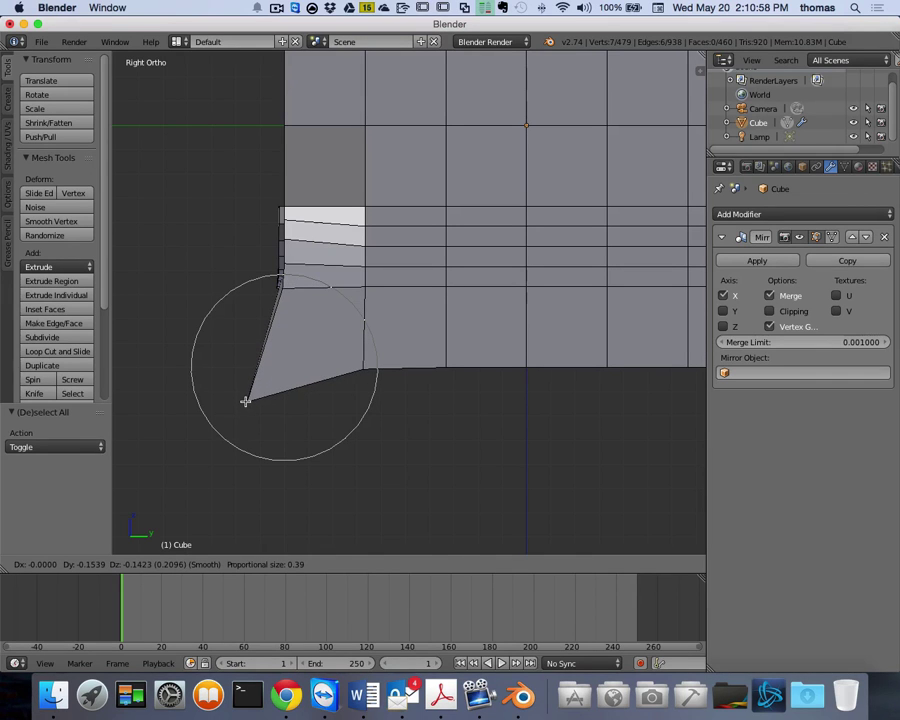
click(245, 400)
scroll(436, 355, left, 5)
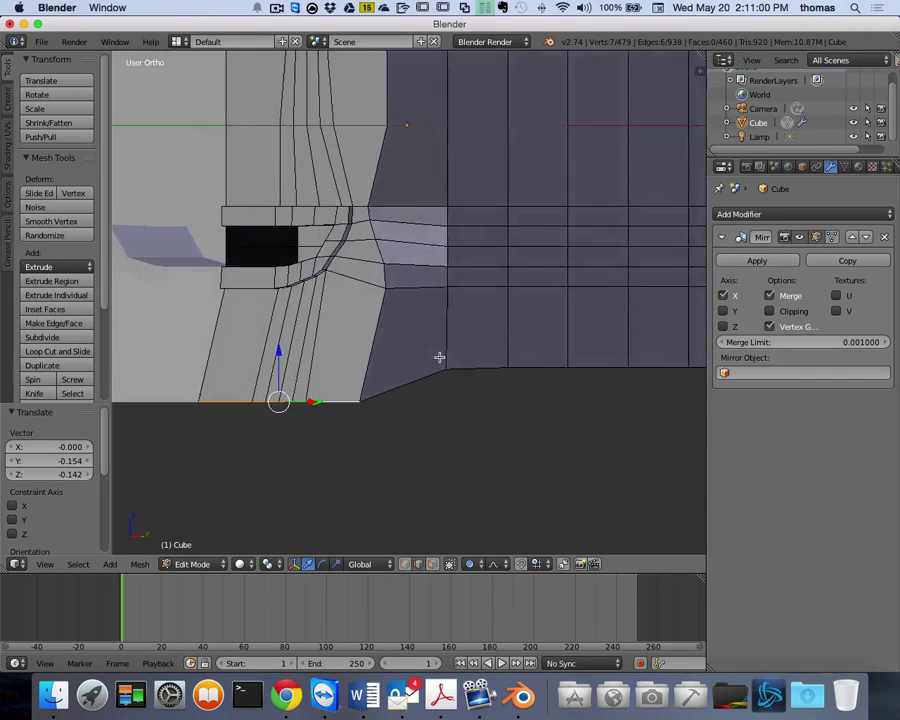
scroll(445, 352, left, 8)
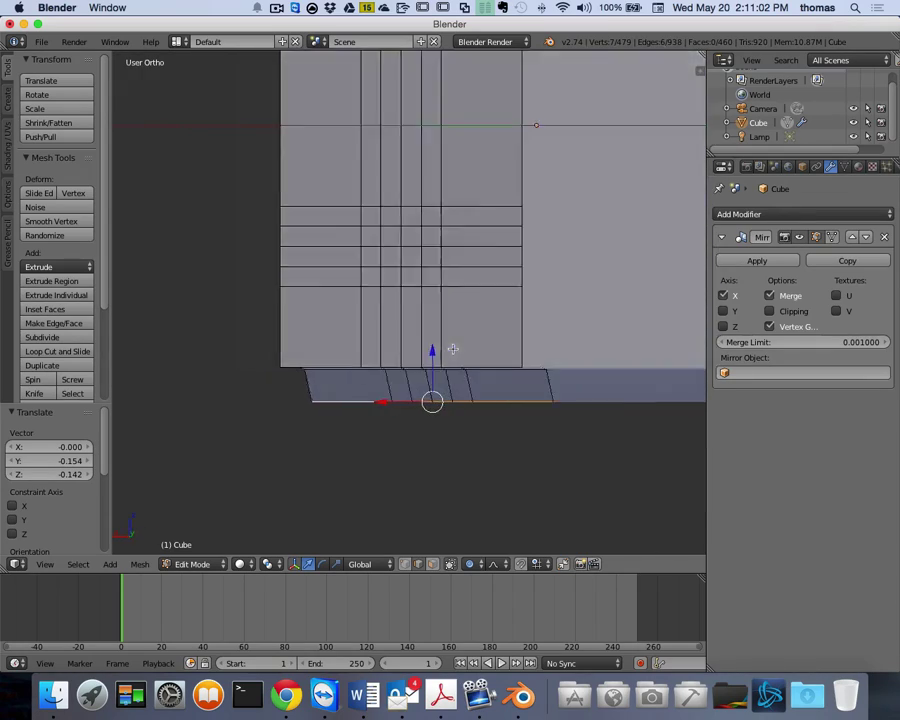
scroll(452, 349, left, 5)
scroll(448, 348, down, 3)
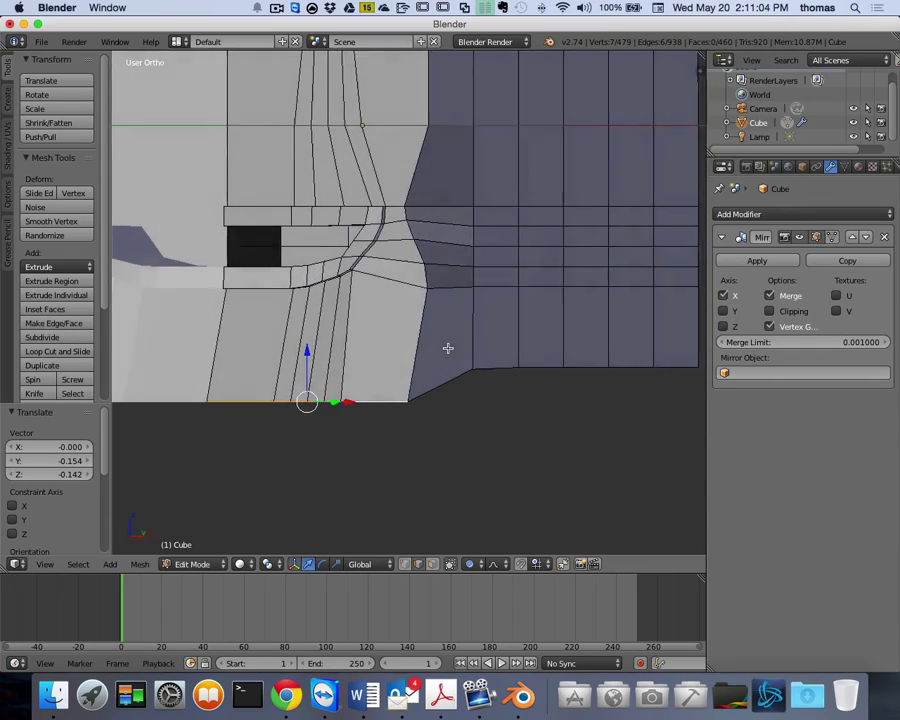
scroll(444, 340, right, 5)
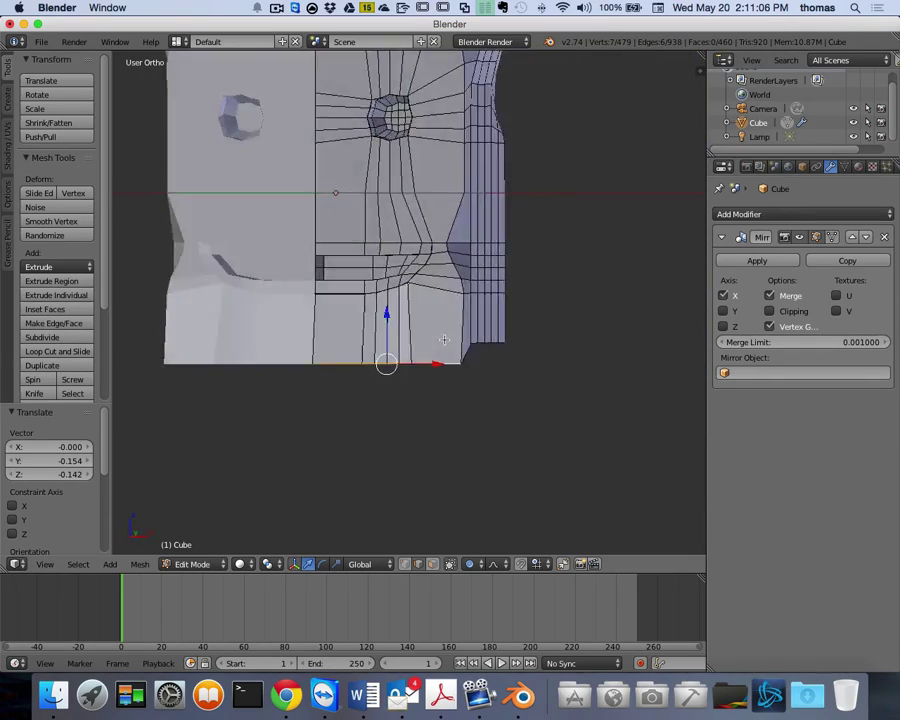
scroll(445, 340, right, 3)
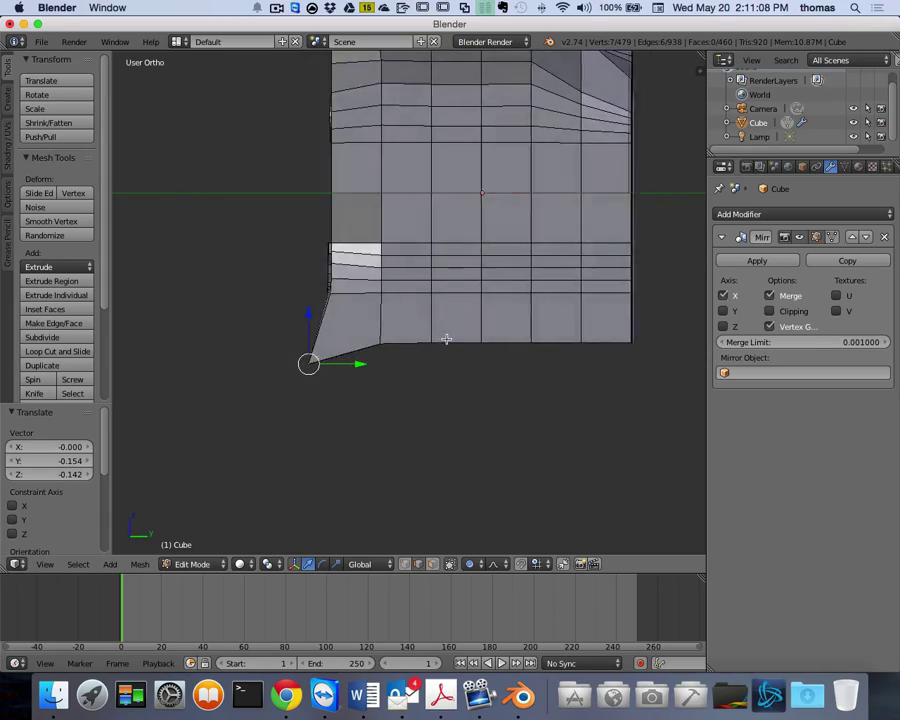
scroll(447, 340, left, 6)
scroll(449, 340, left, 8)
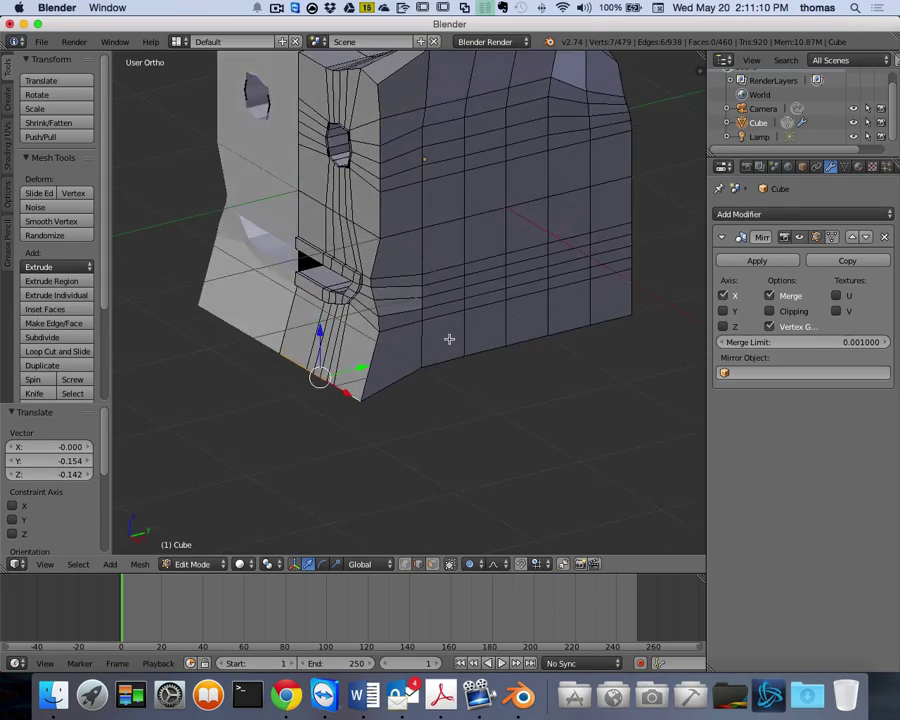
scroll(449, 340, down, 10)
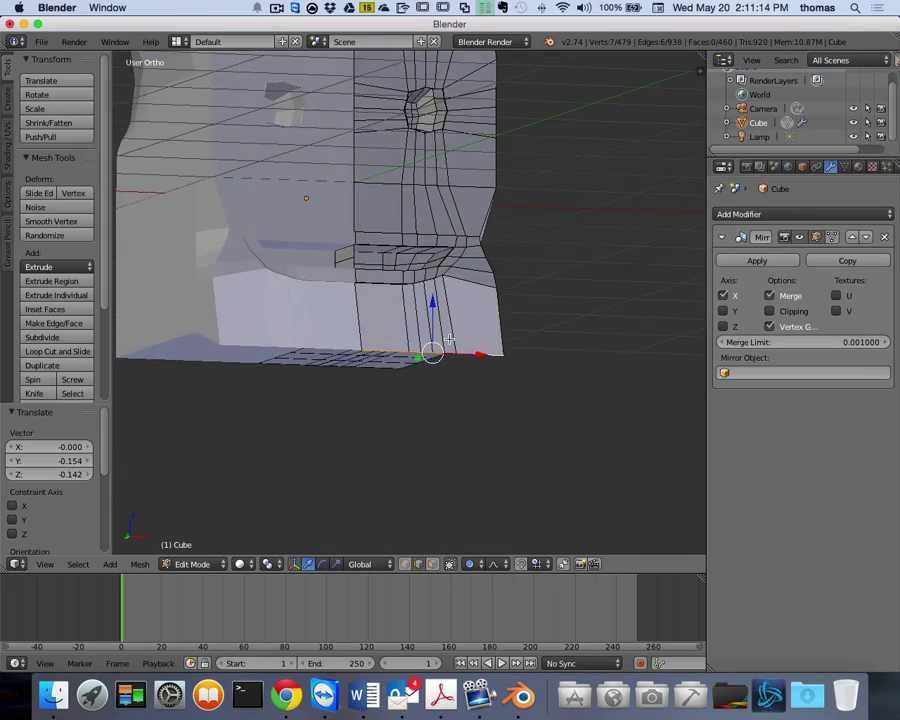
scroll(449, 340, up, 8)
scroll(449, 340, right, 10)
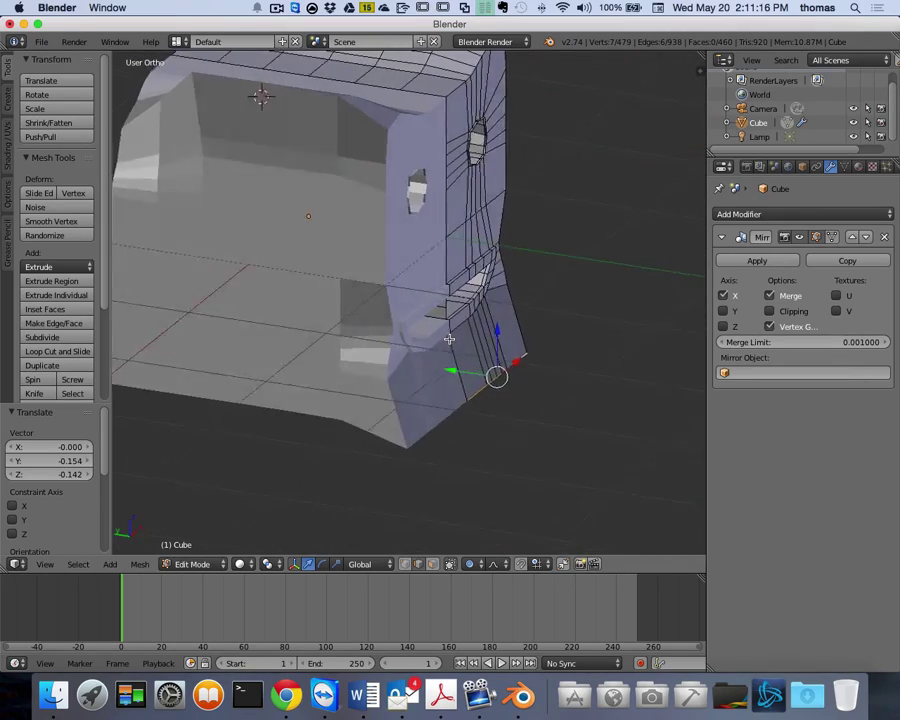
scroll(456, 352, right, 10)
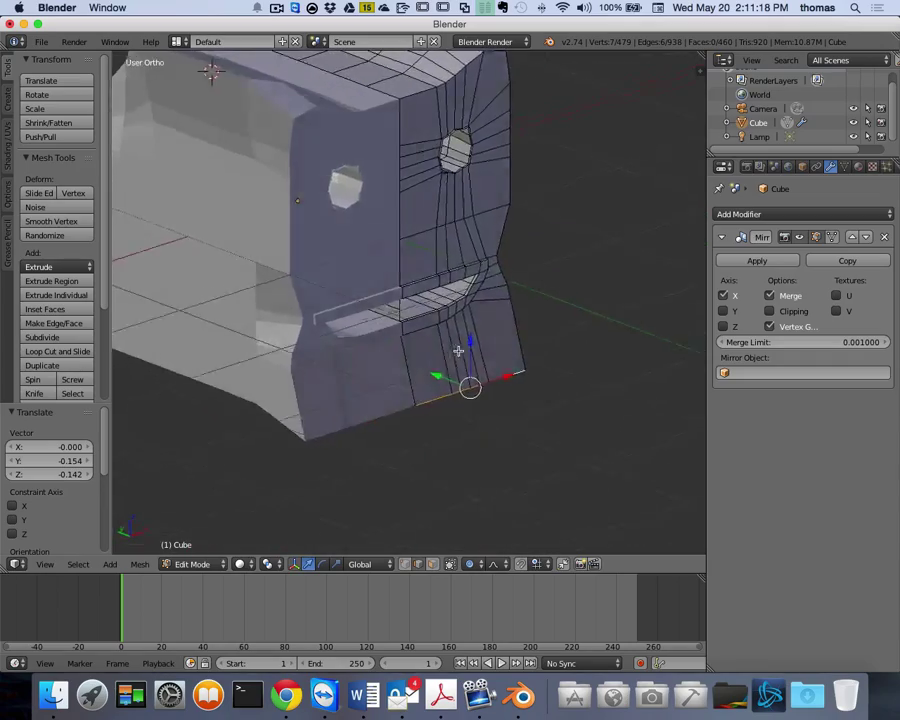
scroll(459, 349, down, 5)
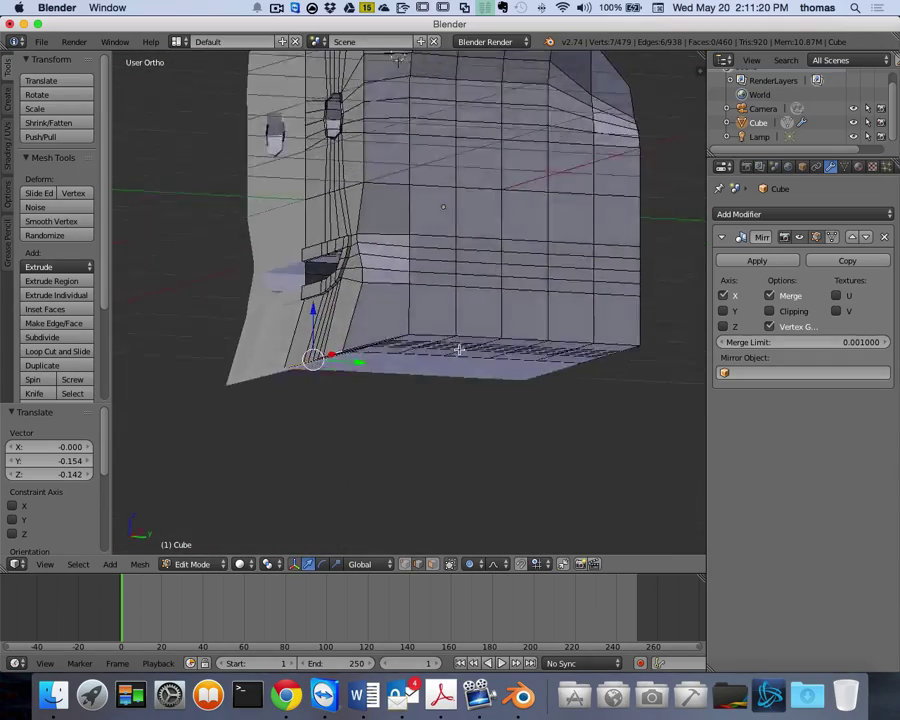
scroll(459, 349, up, 8)
scroll(459, 349, up, 2)
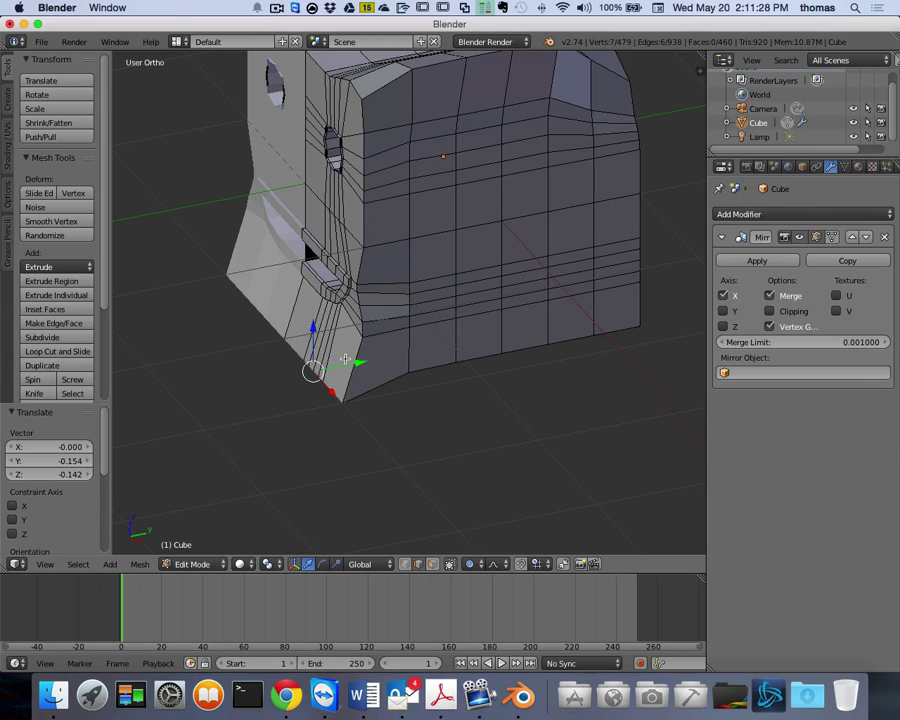
middle_drag(465, 266, 200, 150)
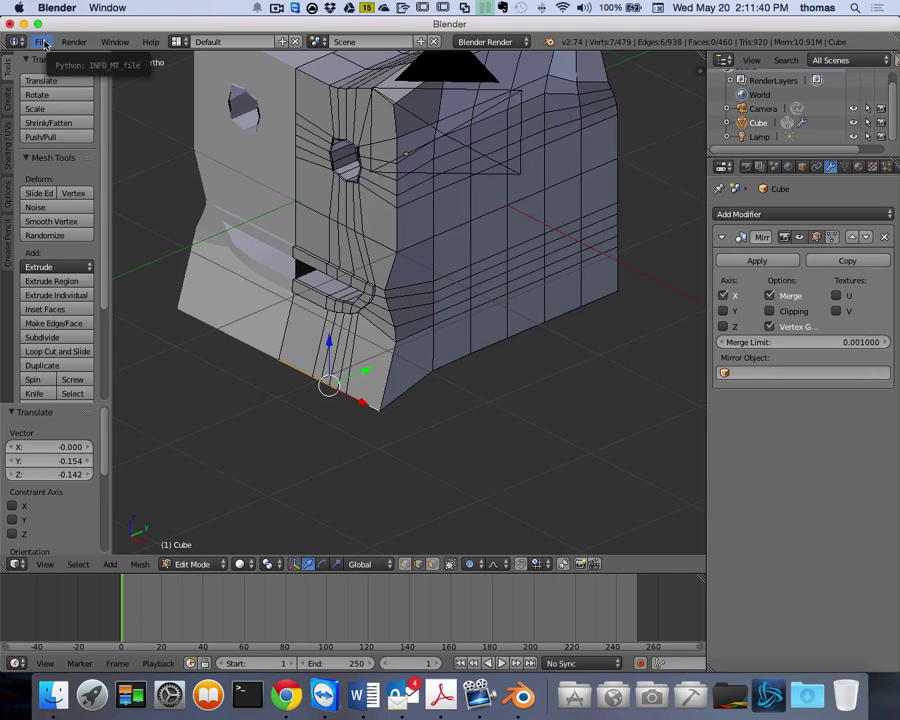
- Save the file into the Pictures folder, renaming untitled.blend to avatar.blend
click(45, 45)
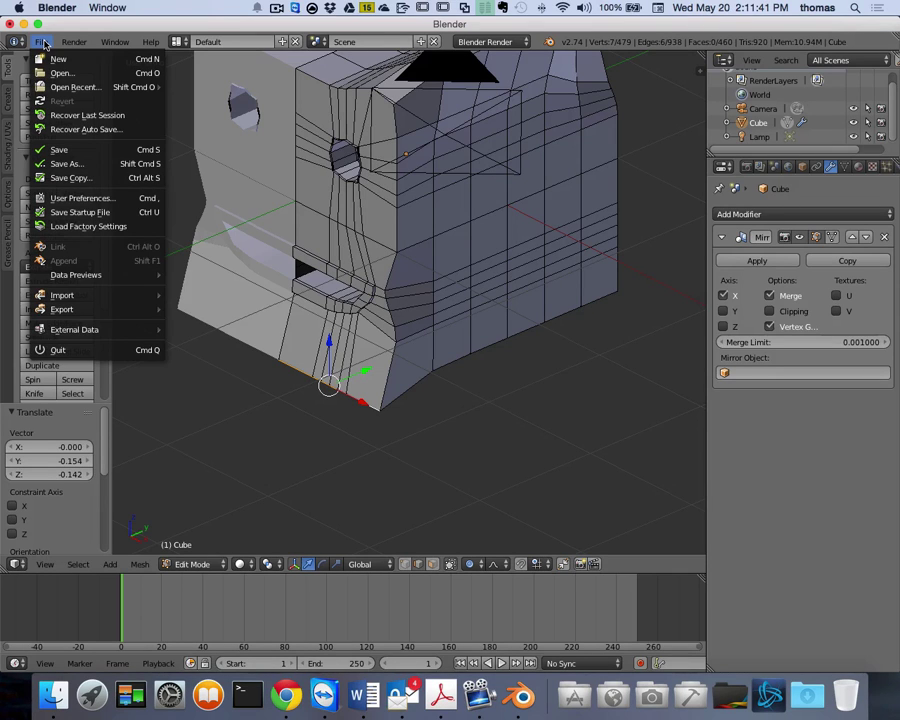
click(62, 150)
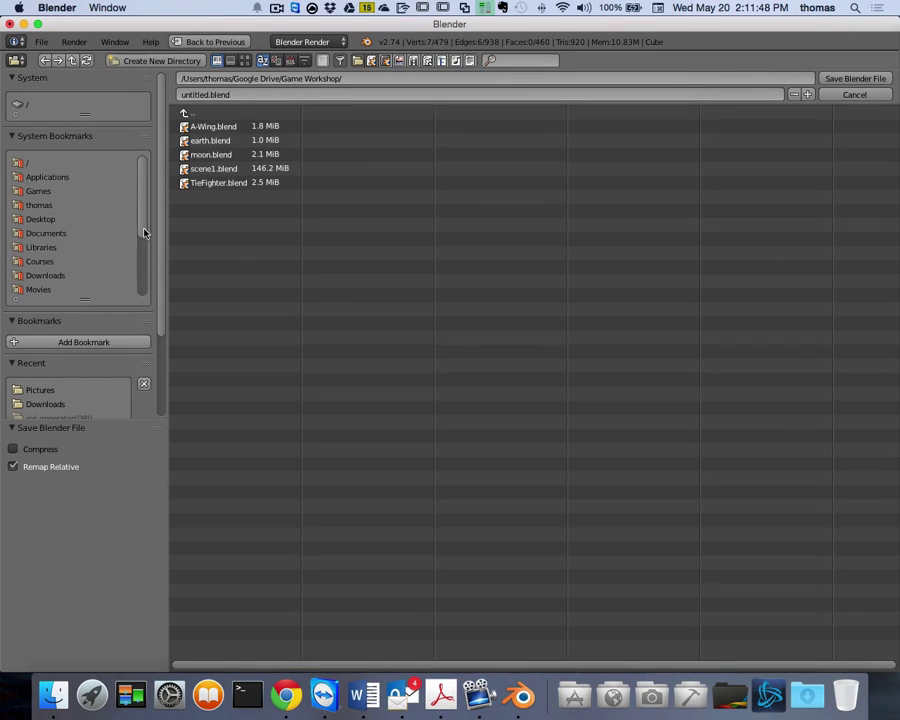
scroll(145, 278, down, 5)
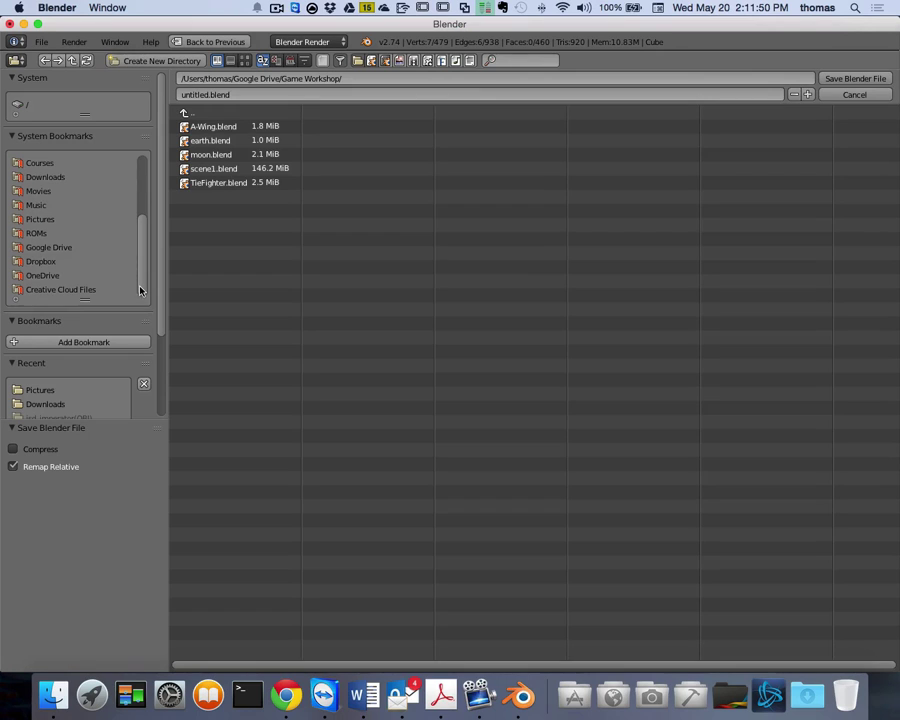
click(38, 219)
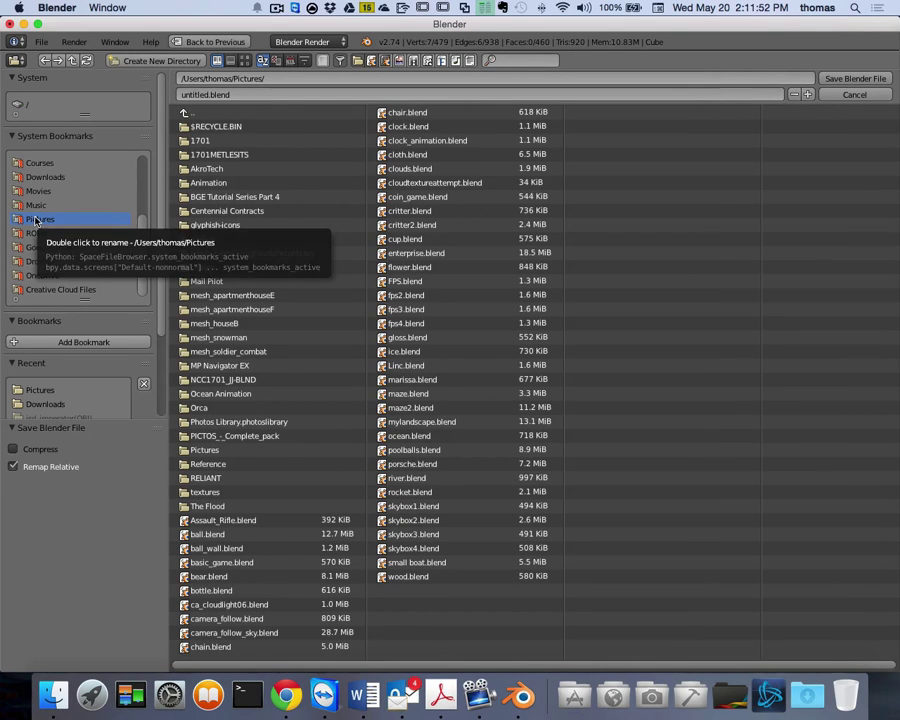
click(210, 95)
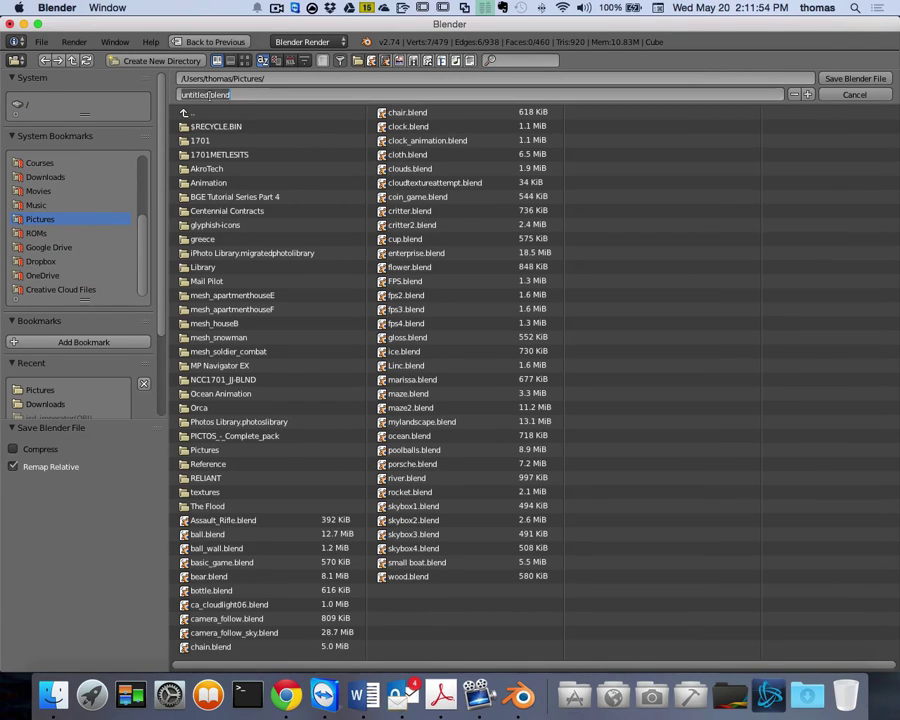
drag(207, 95, 126, 93)
text(avatar)
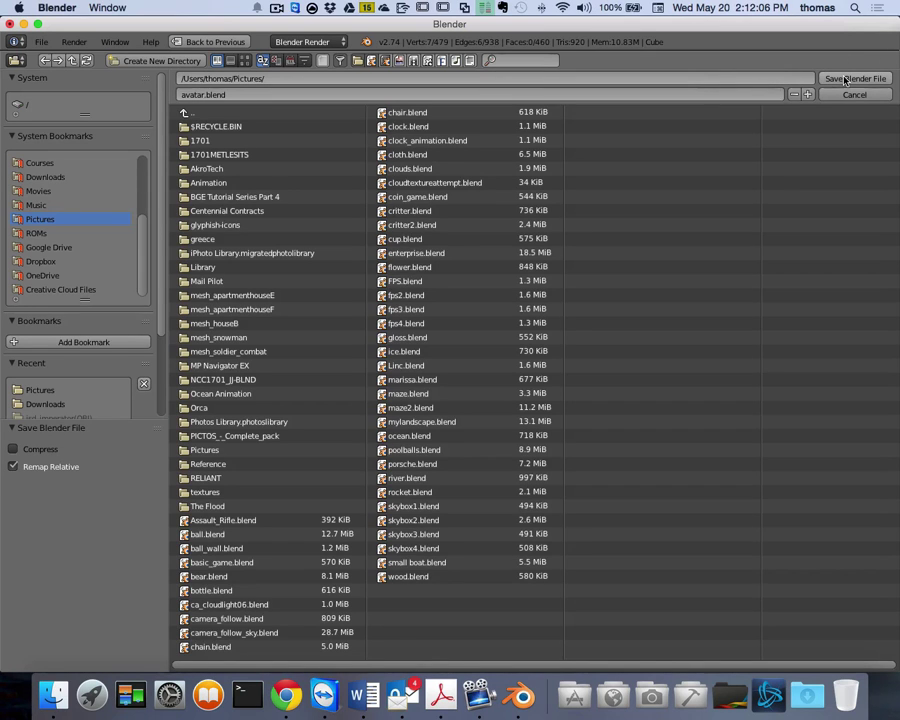
click(845, 80)
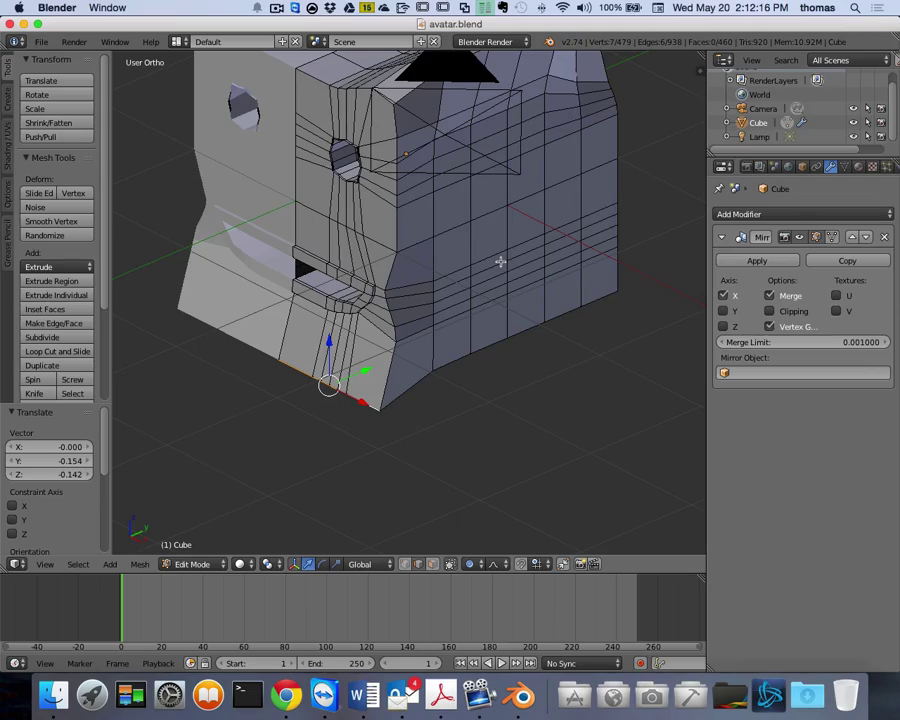
- Orbit and zoom around the saved mesh, then switch to Right Ortho view
scroll(502, 262, right, 10)
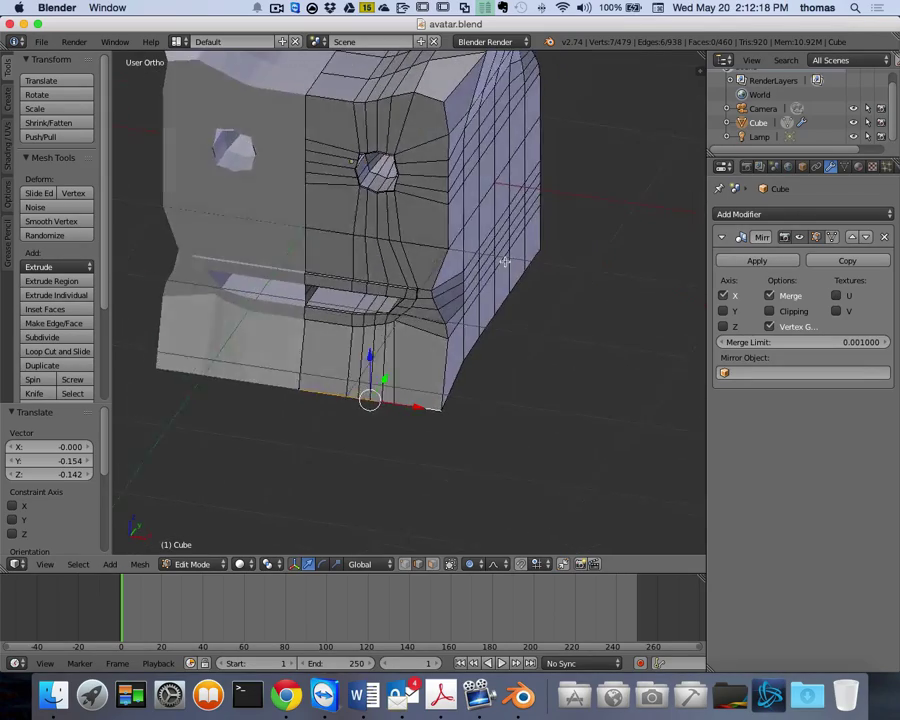
scroll(510, 258, left, 10)
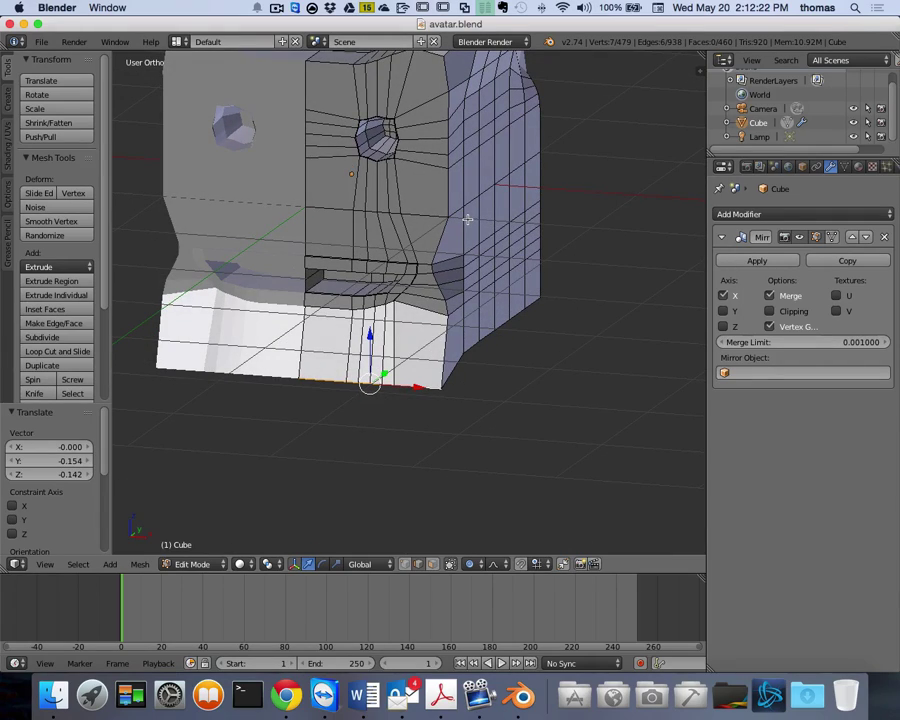
scroll(556, 271, right, 6)
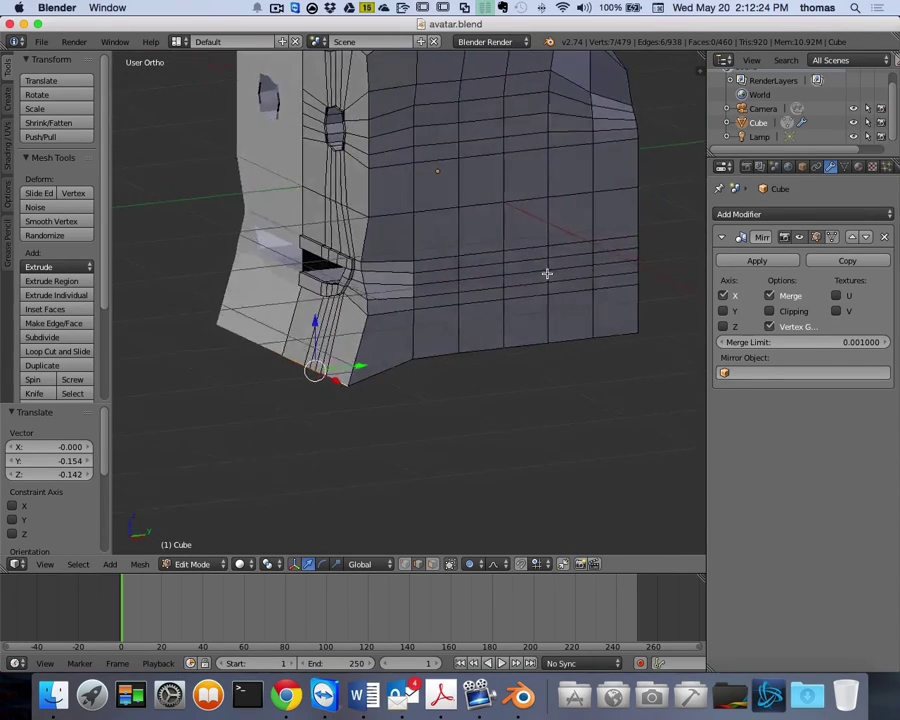
scroll(533, 270, down, 5)
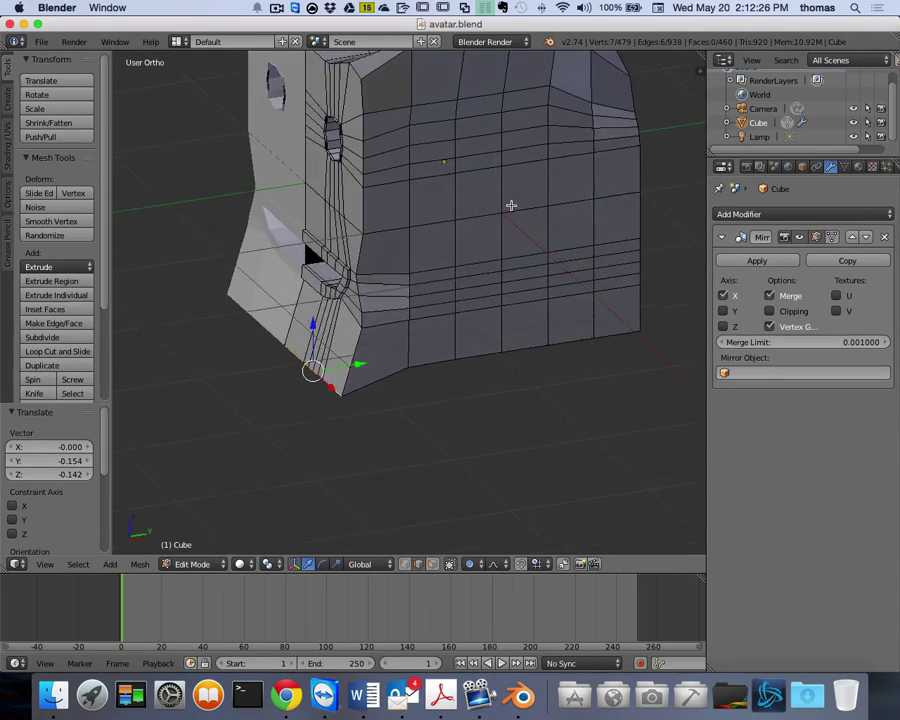
scroll(515, 206, left, 5)
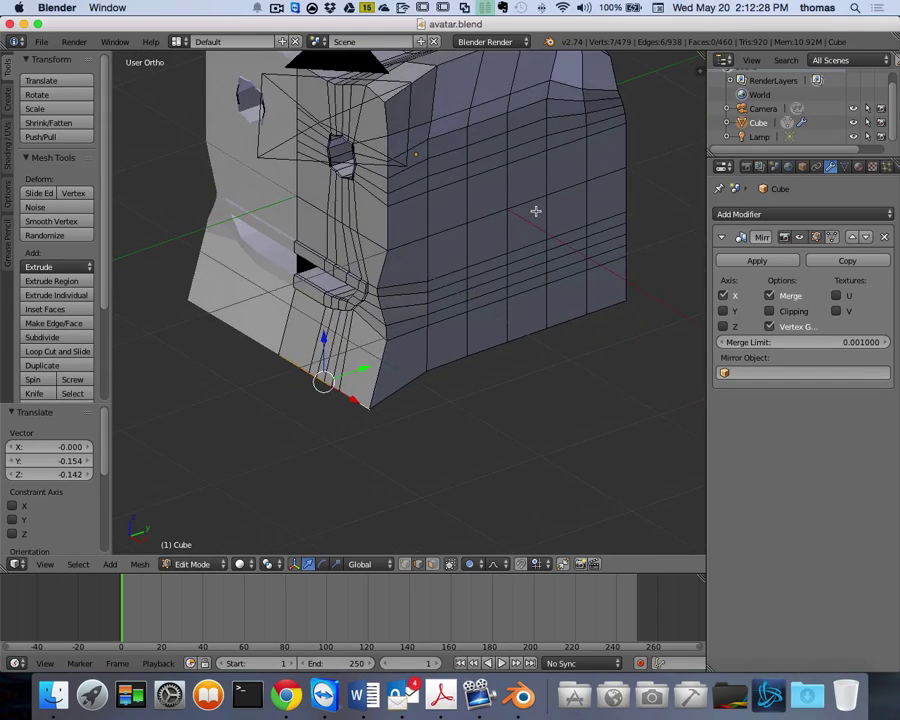
scroll(526, 206, up, 4)
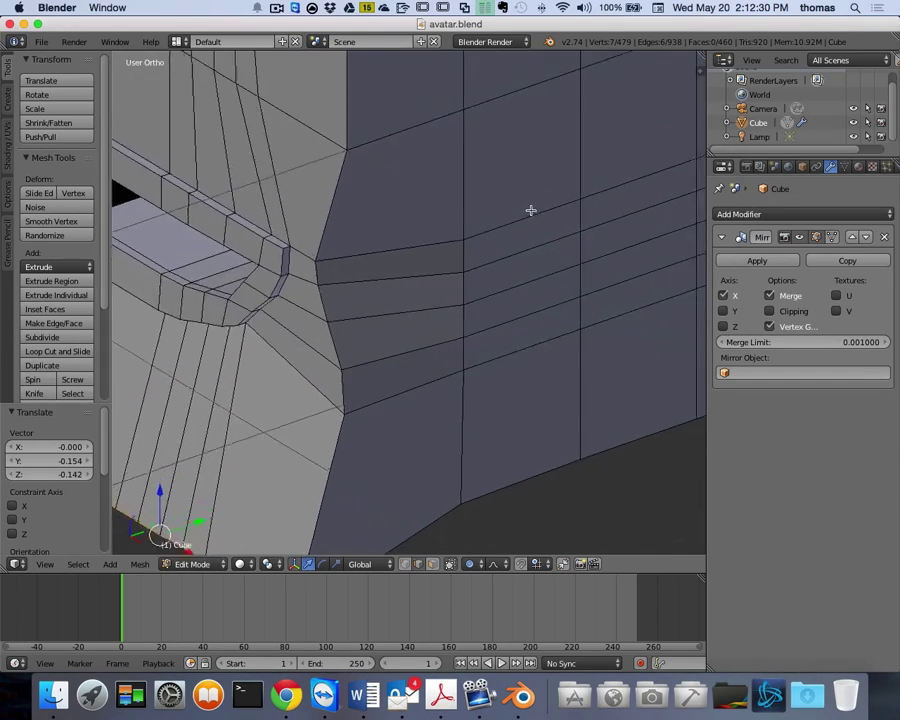
scroll(542, 218, down, 3)
scroll(542, 218, up, 5)
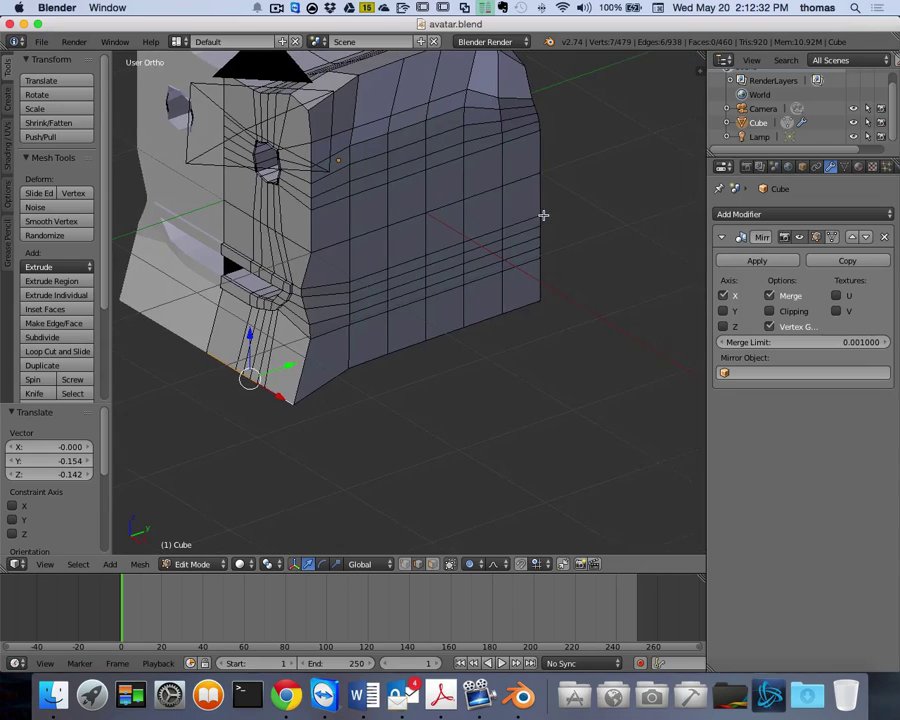
scroll(543, 214, down, 3)
scroll(466, 234, up, 5)
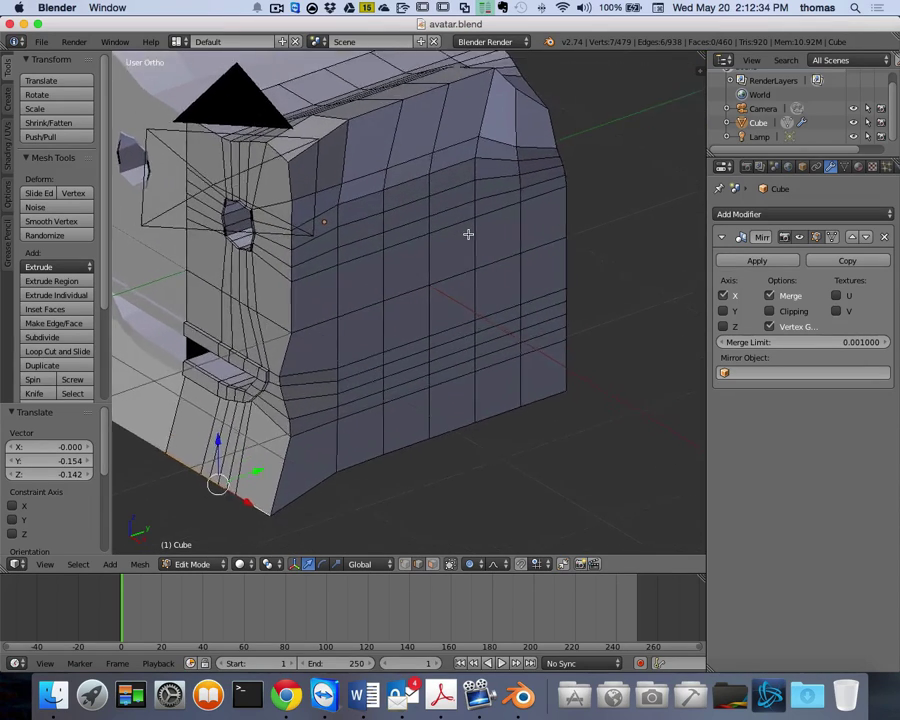
scroll(469, 234, up, 1)
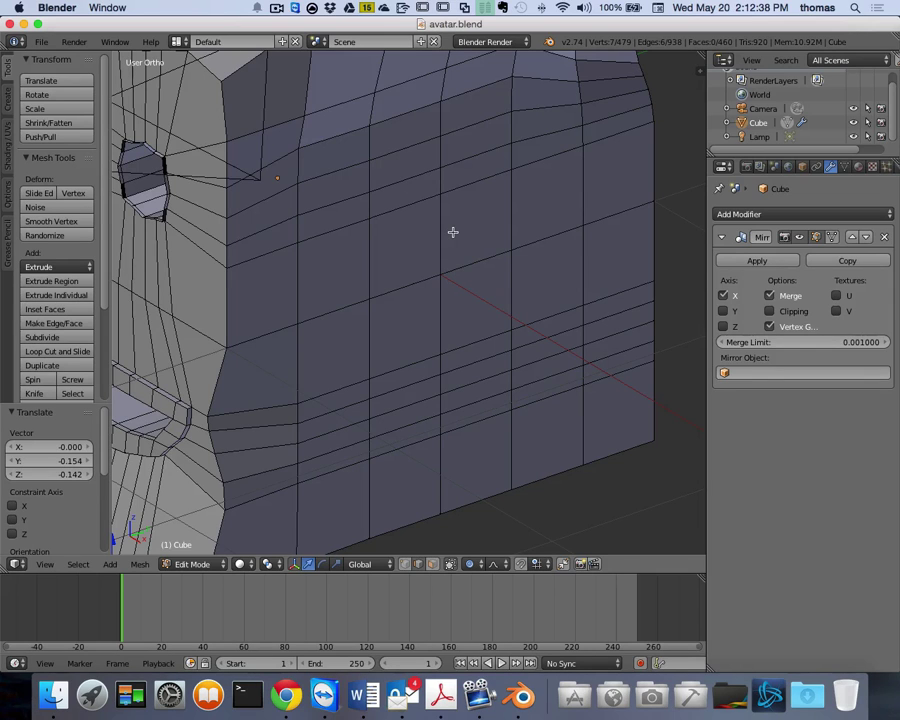
key(KP_3)
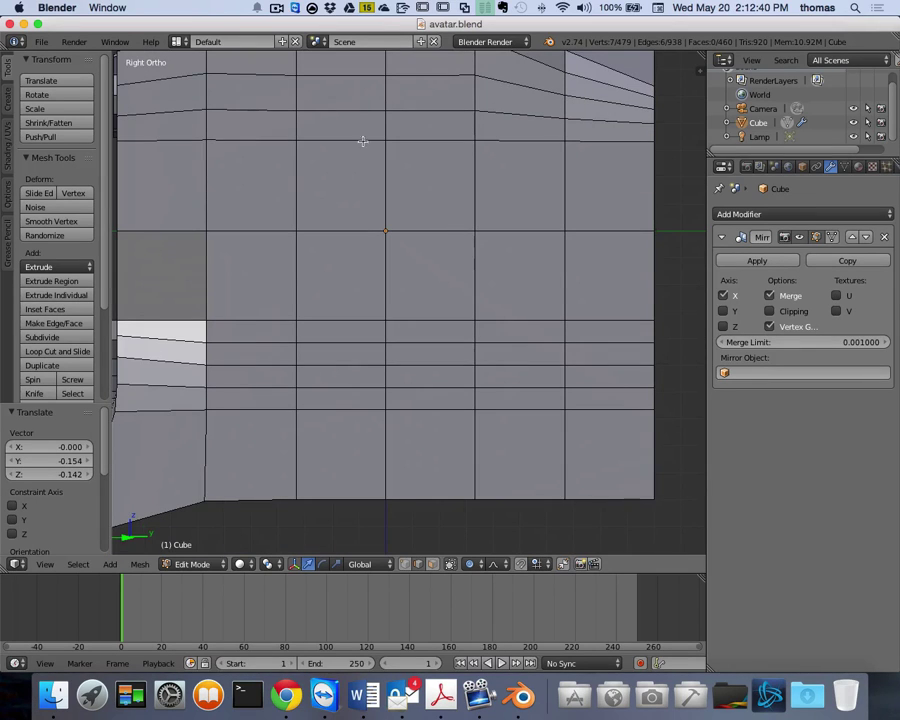
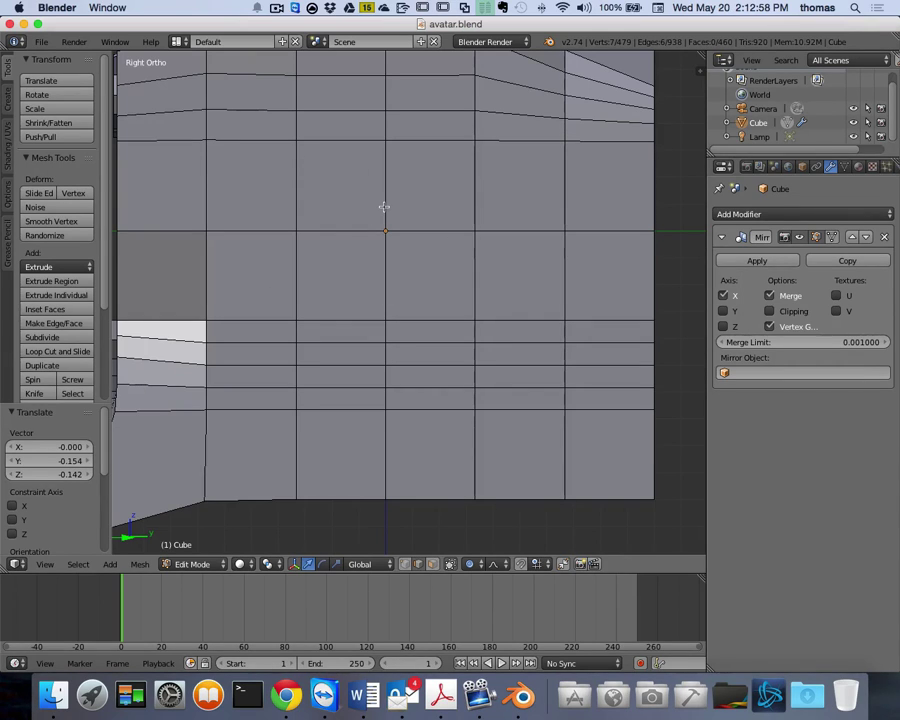
- Cut two unslid vertical edge loops, one left and one right of the centre line
key(ctrl+Tab)
key(Escape)
key(ctrl+r)
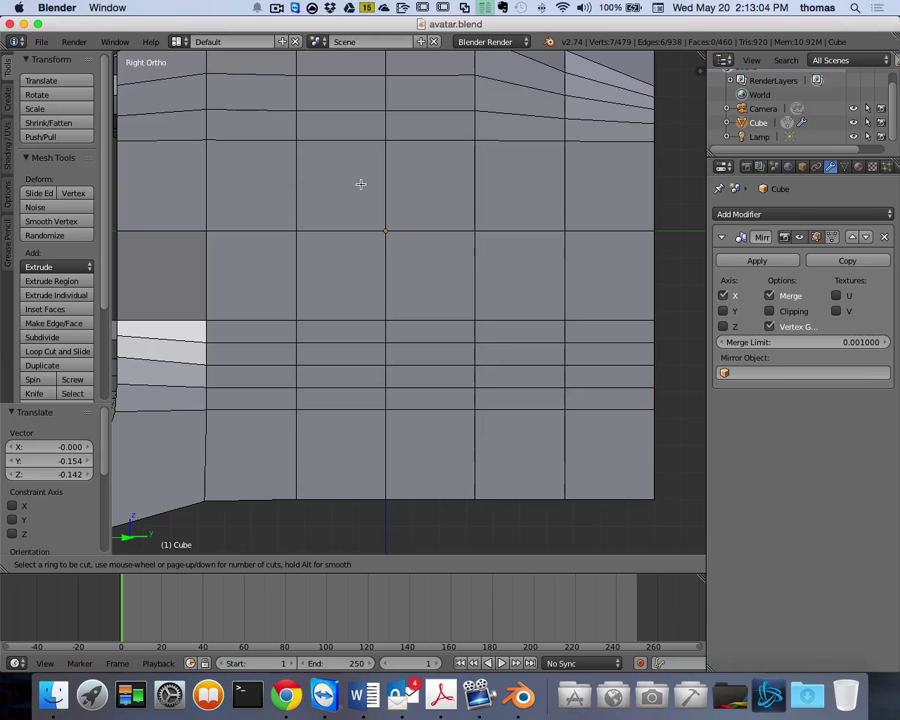
click(342, 222)
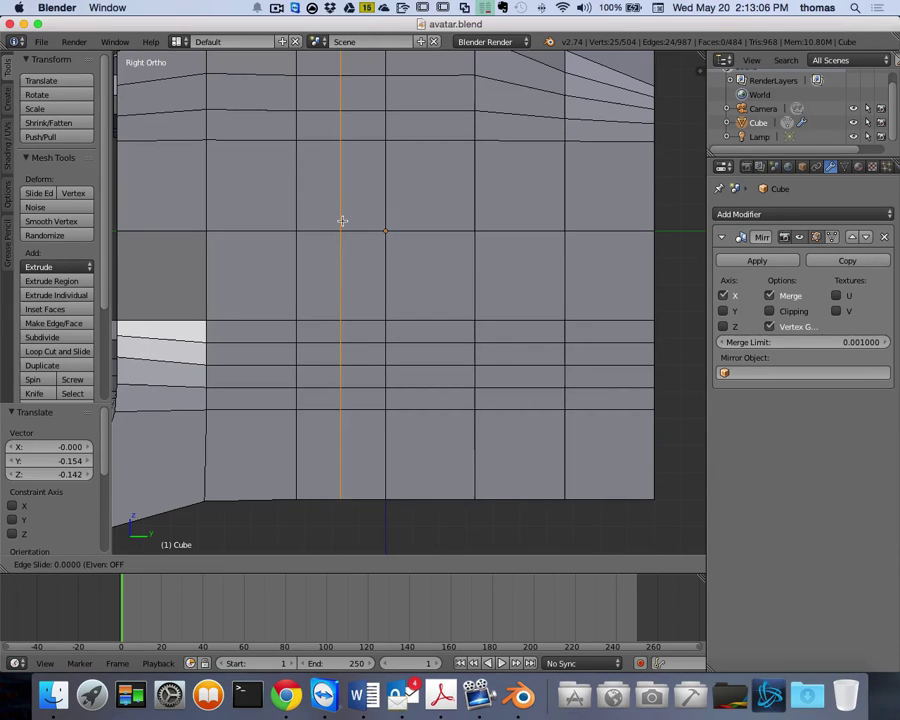
right_click(361, 219)
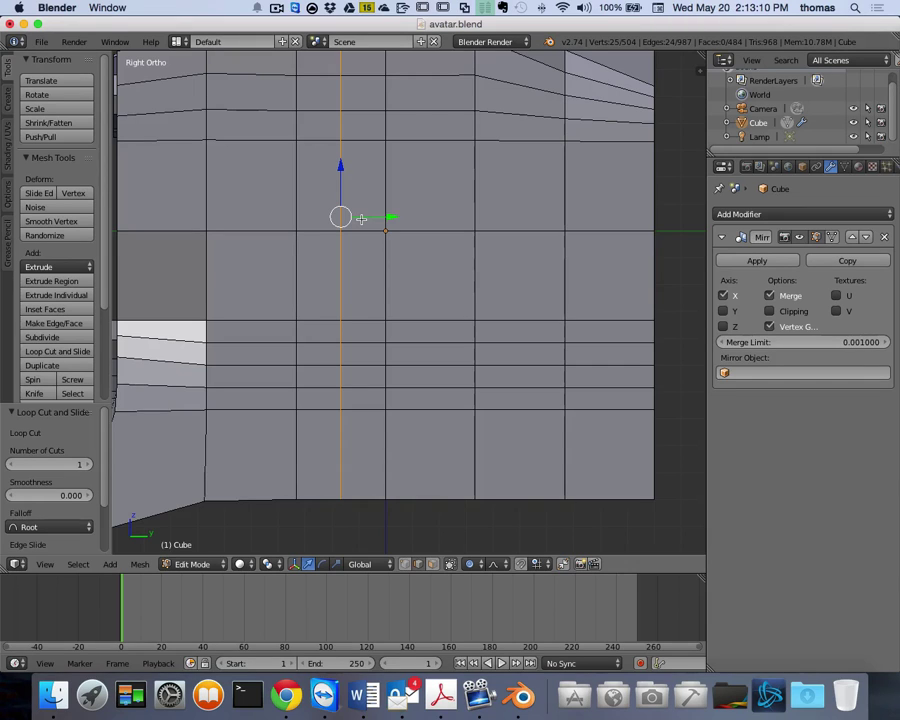
key(ctrl+r)
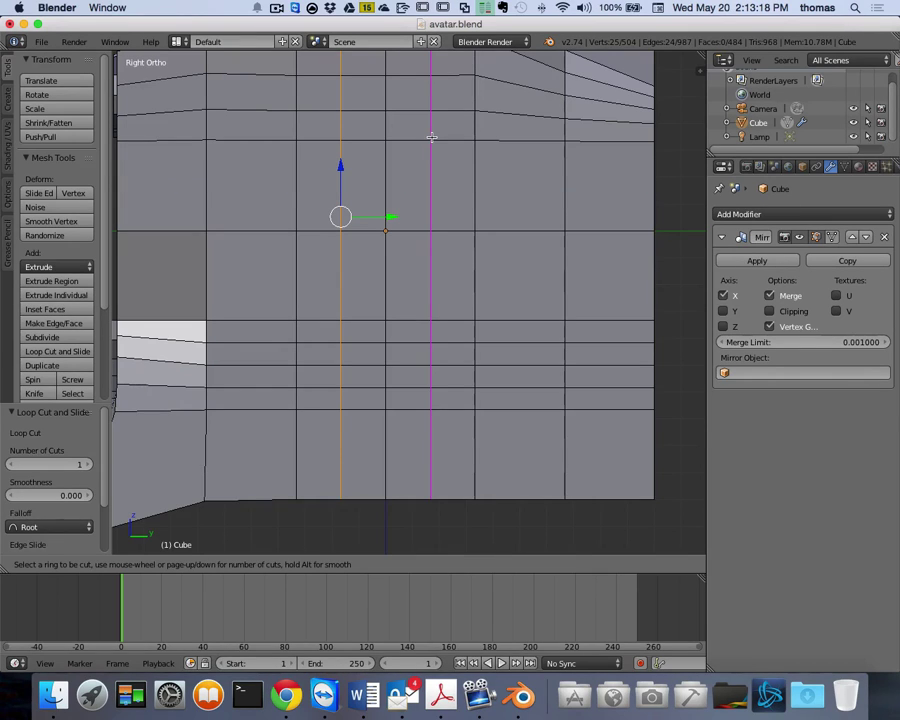
click(431, 137)
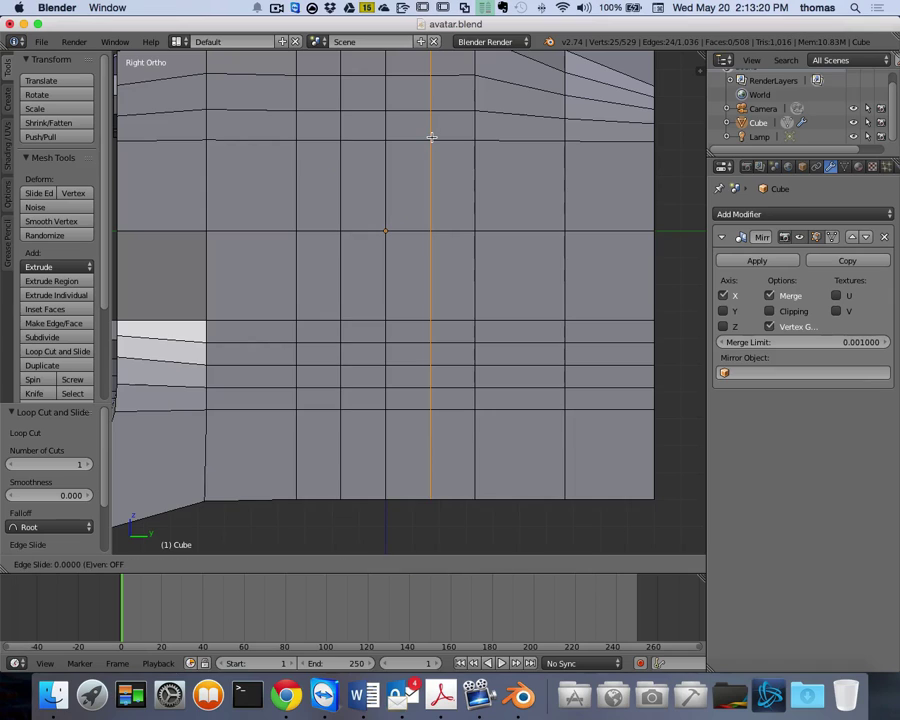
right_click(431, 137)
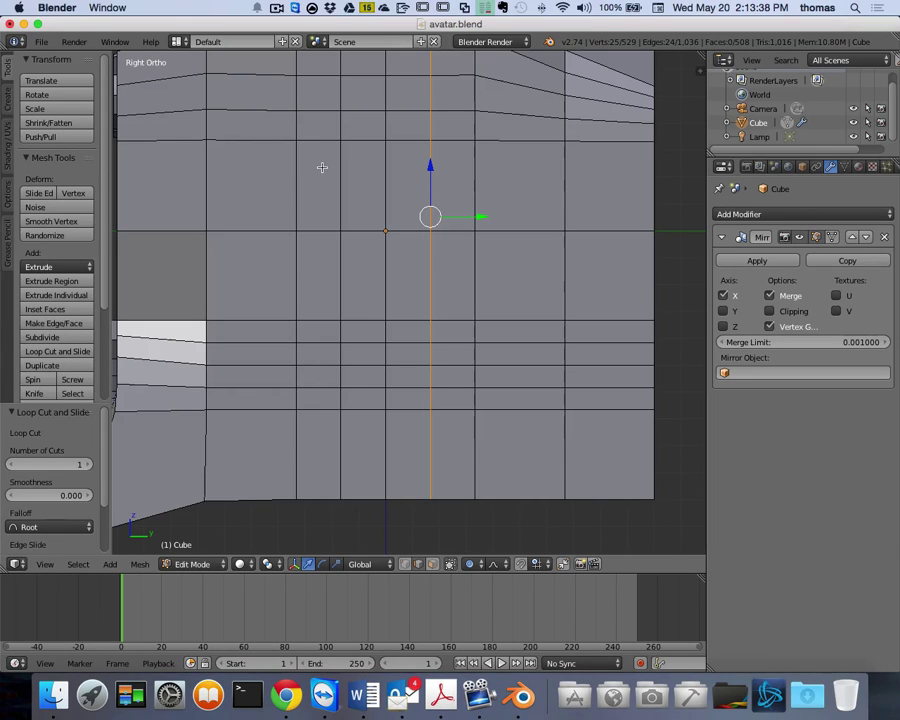
- Cut four more vertical loops: further left, between existing loops, just right of centre, further right
key(ctrl+r)
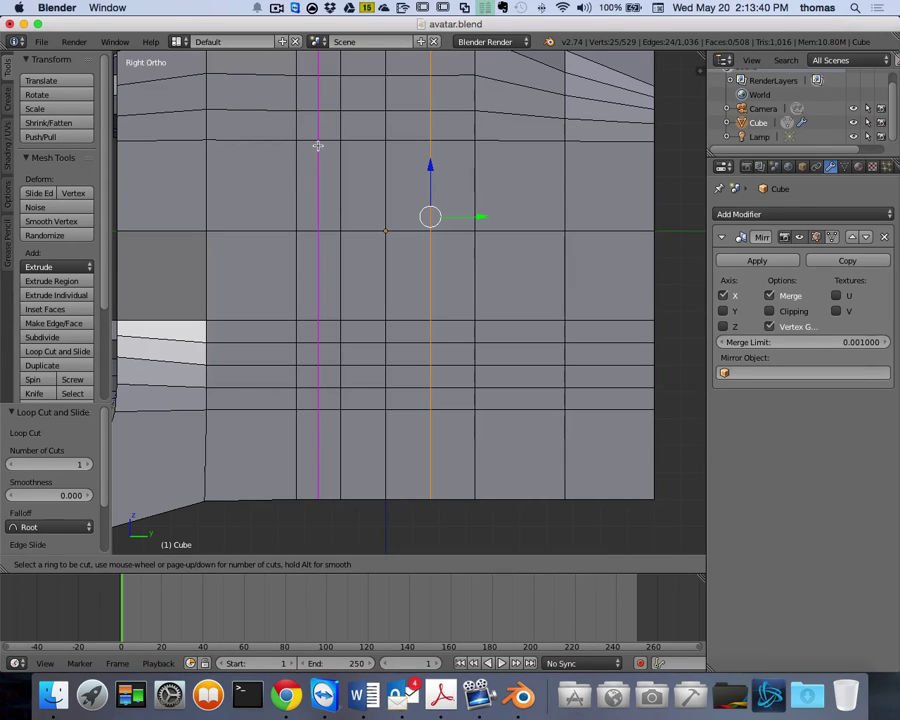
click(318, 146)
click(317, 142)
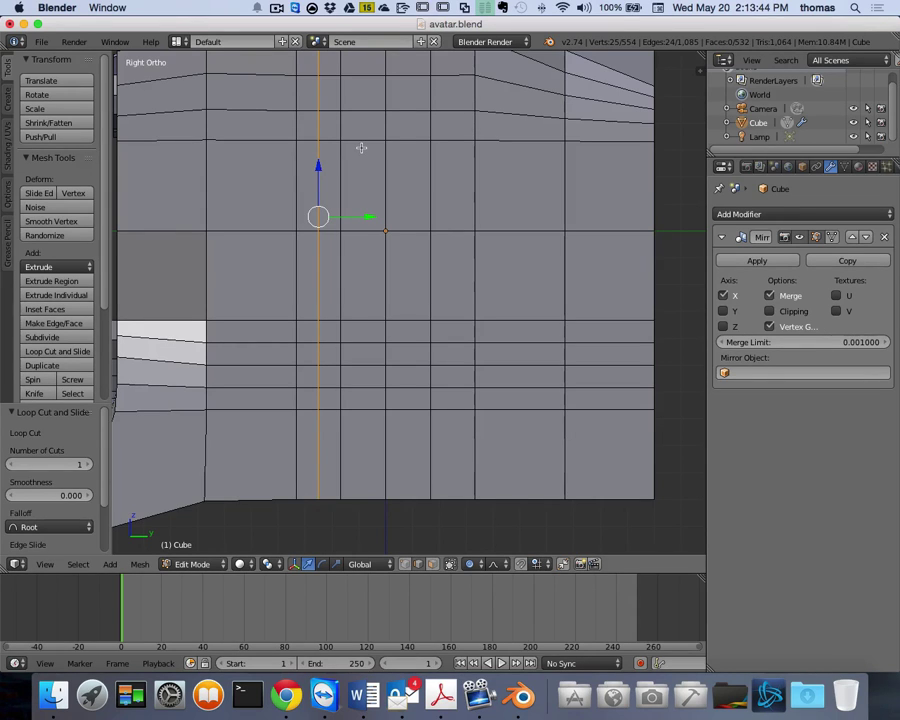
key(ctrl+r)
click(361, 148)
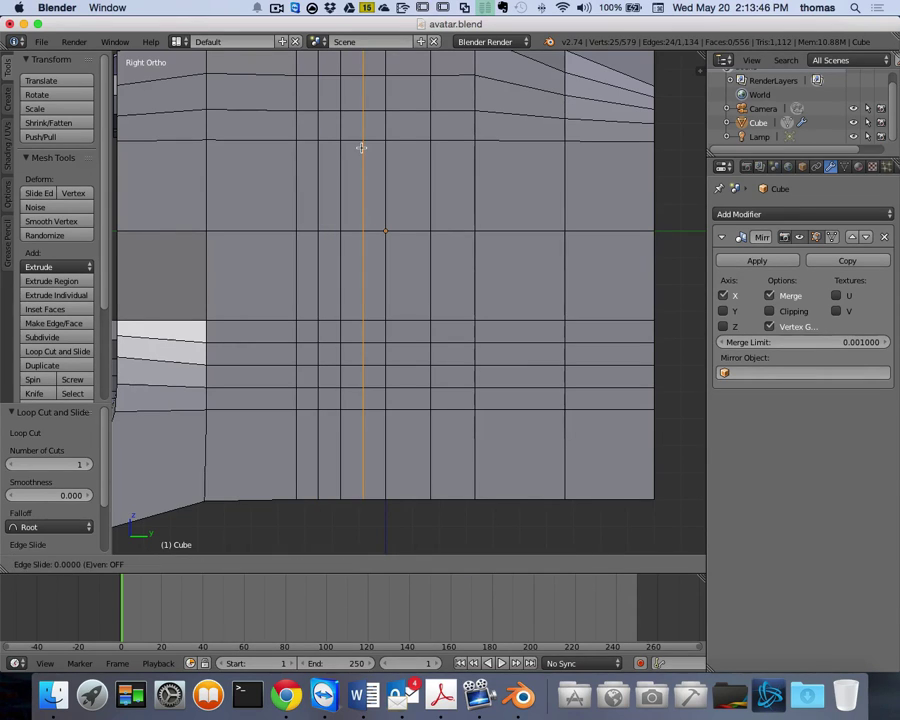
click(361, 148)
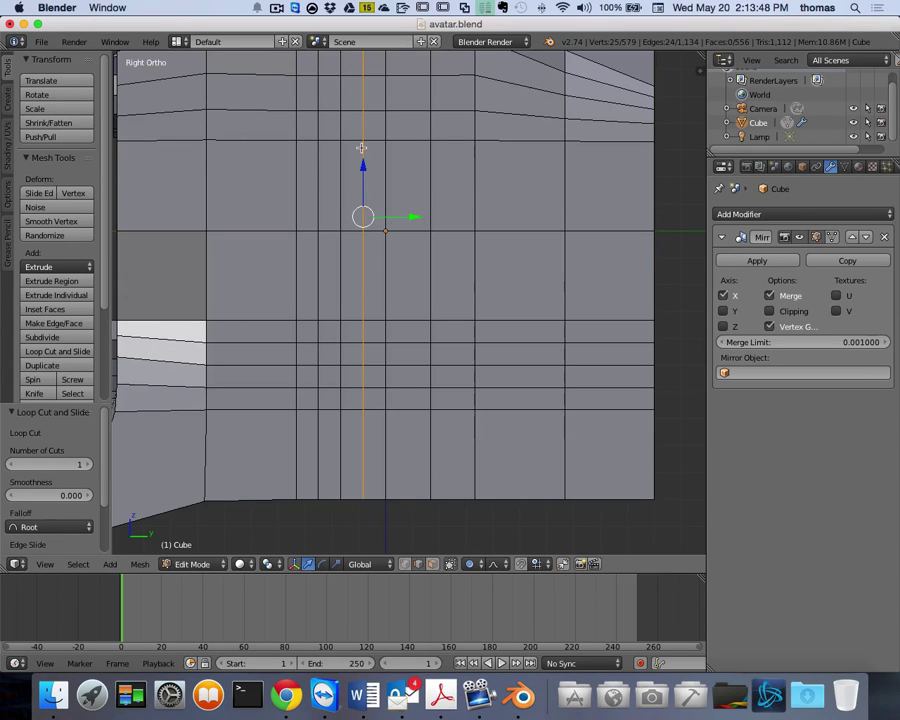
key(ctrl+r)
click(401, 140)
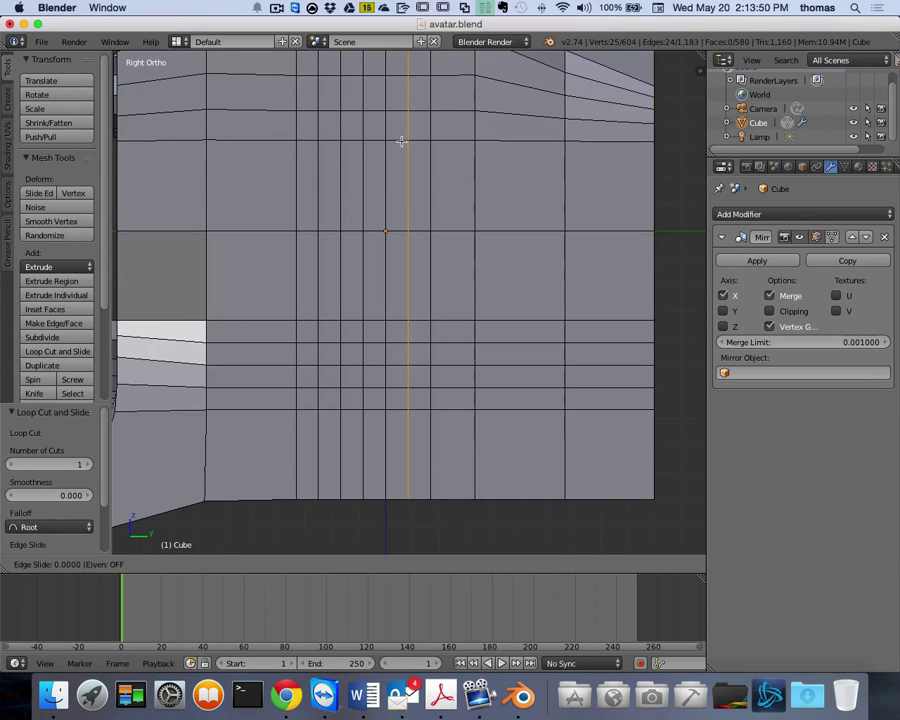
click(401, 140)
key(ctrl+r)
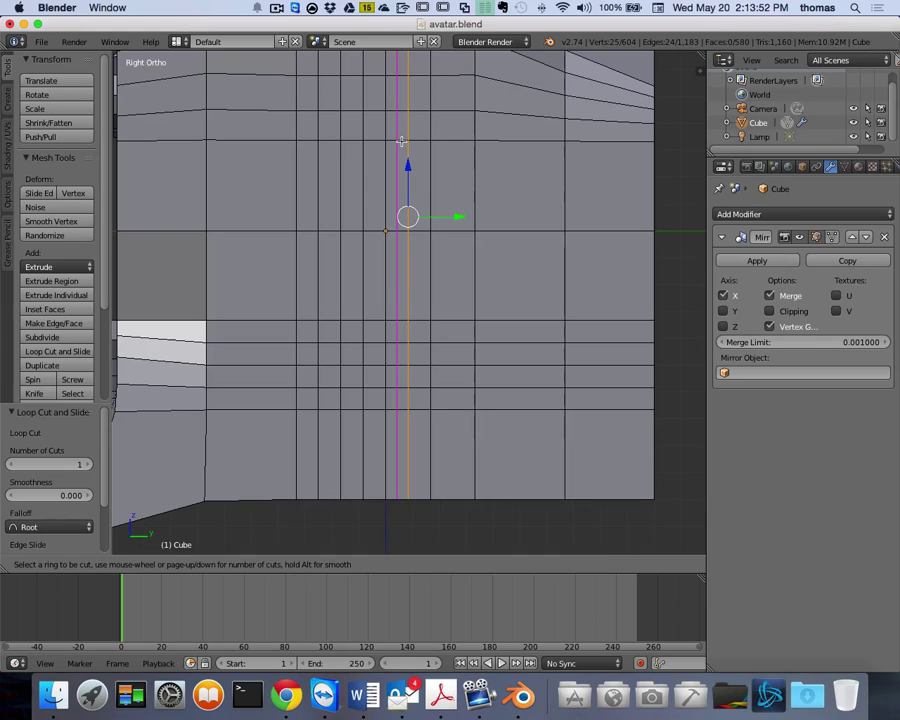
click(454, 143)
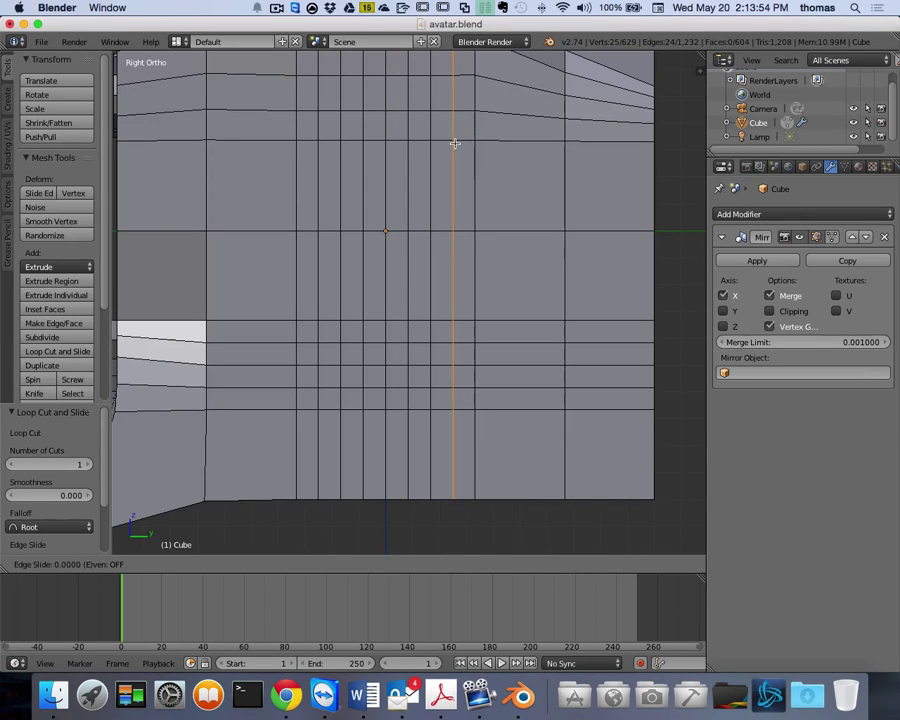
click(454, 143)
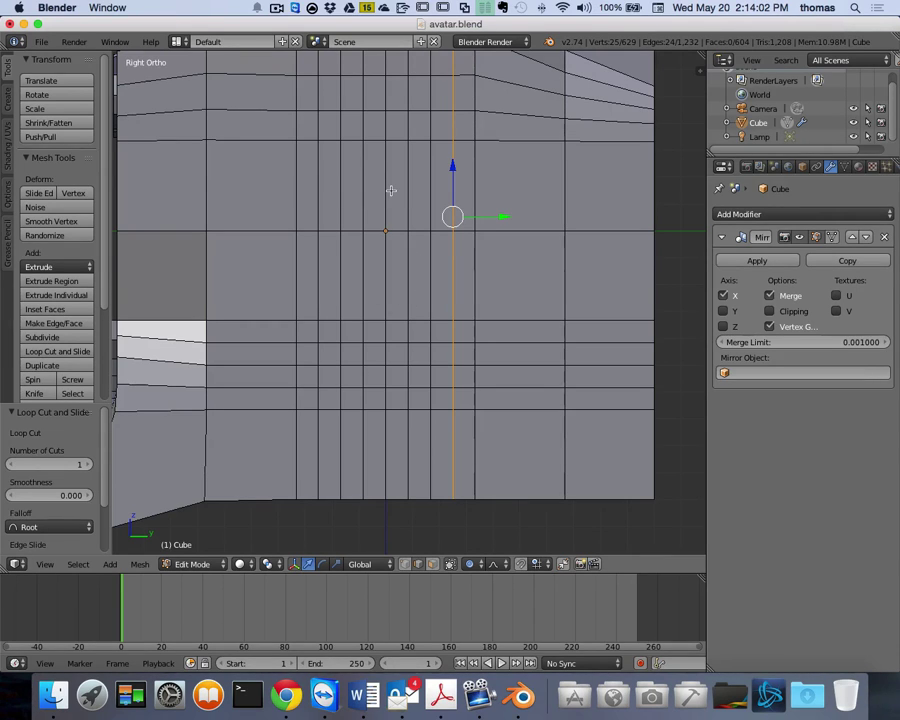
- Cut three horizontal edge loops: above the middle, below it, and just above it
key(ctrl+r)
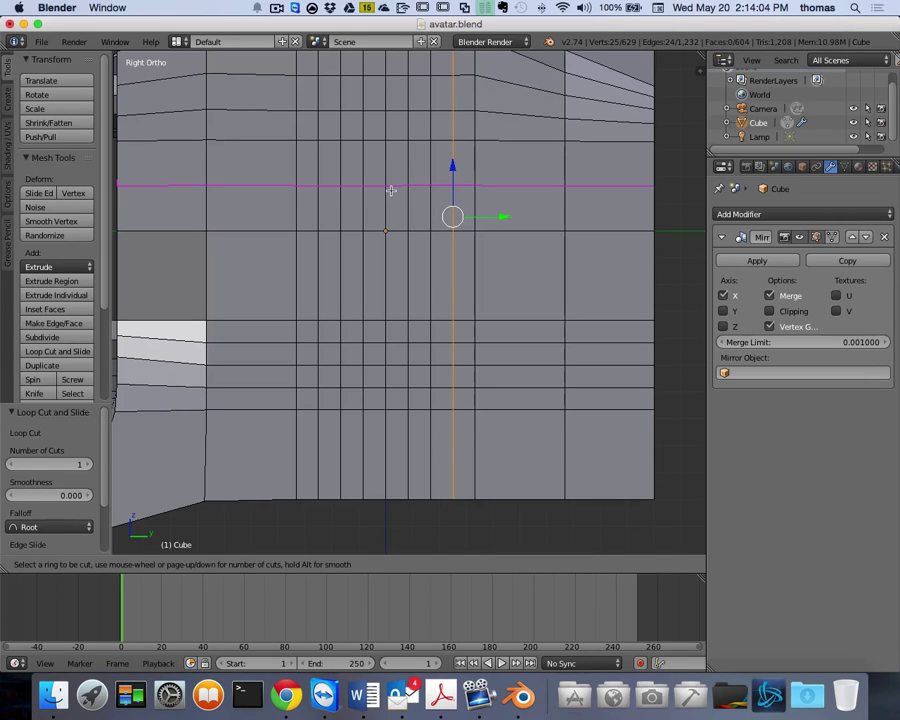
click(391, 190)
click(391, 190)
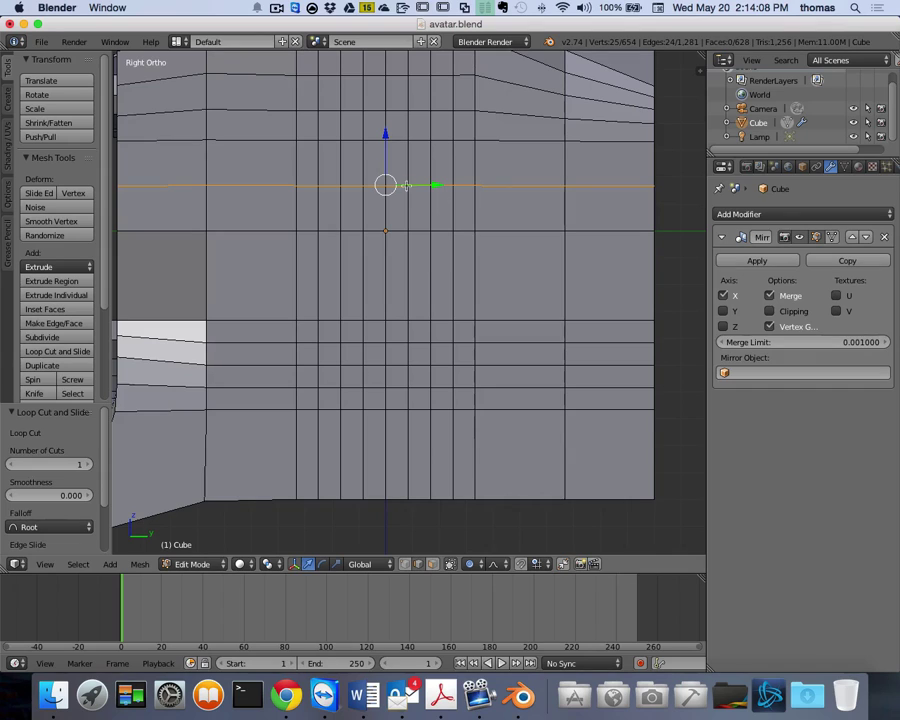
key(ctrl+r)
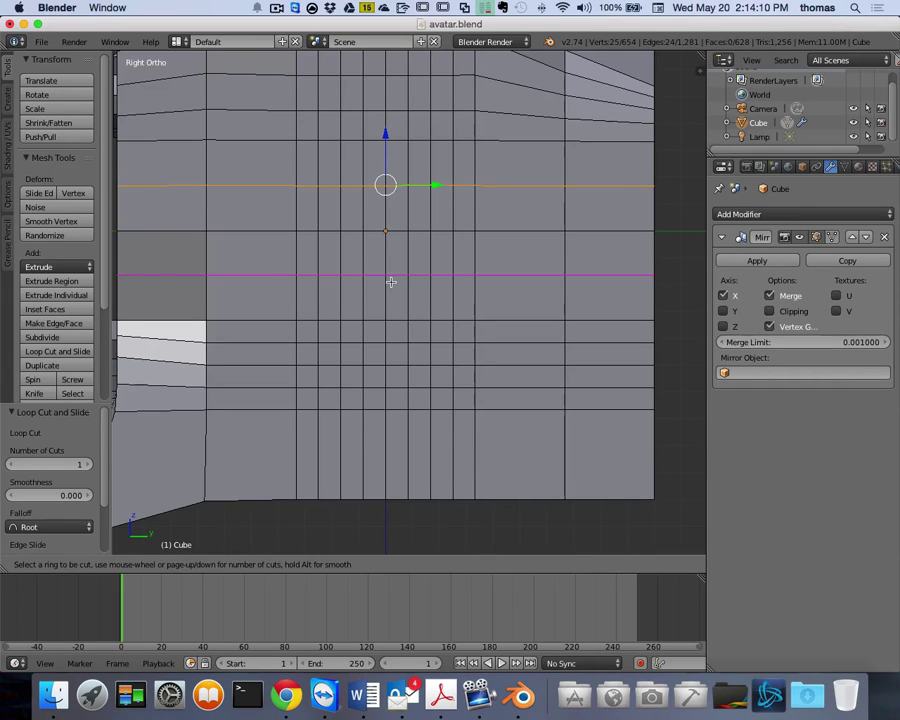
click(391, 281)
click(390, 280)
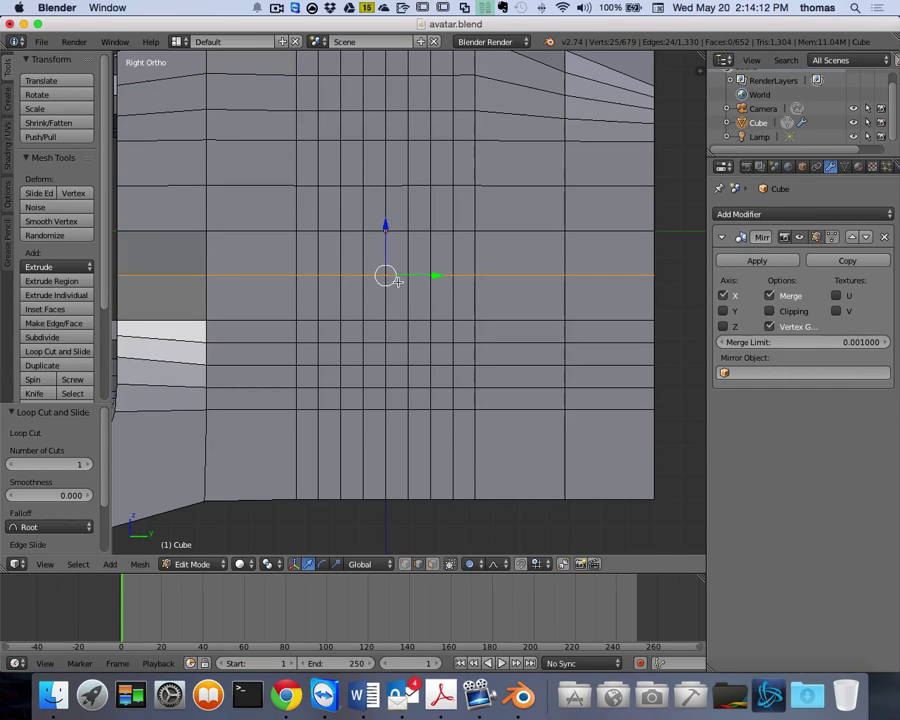
key(ctrl+r)
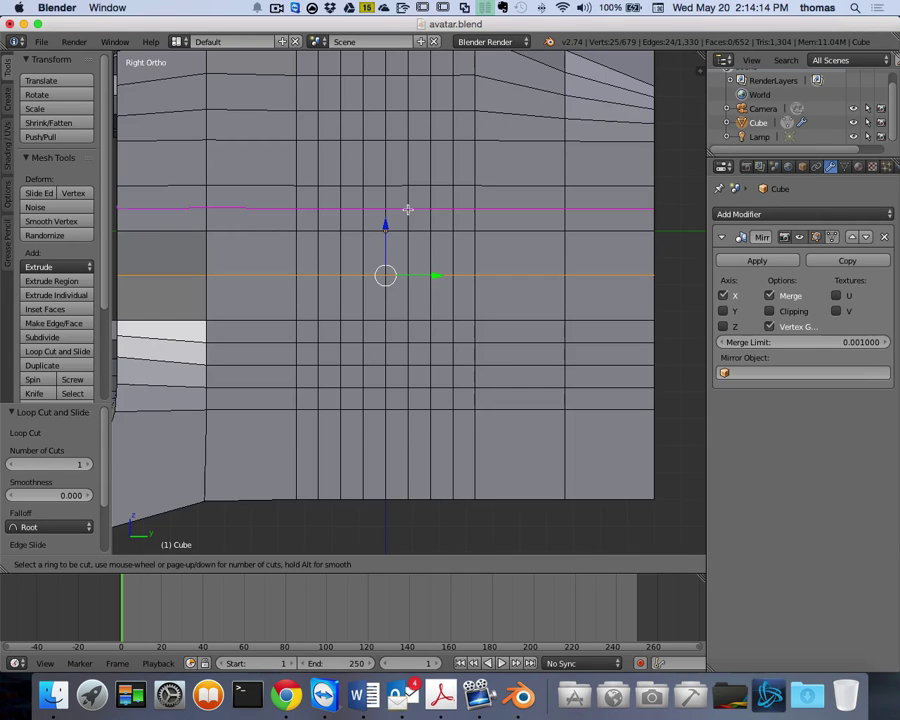
click(408, 209)
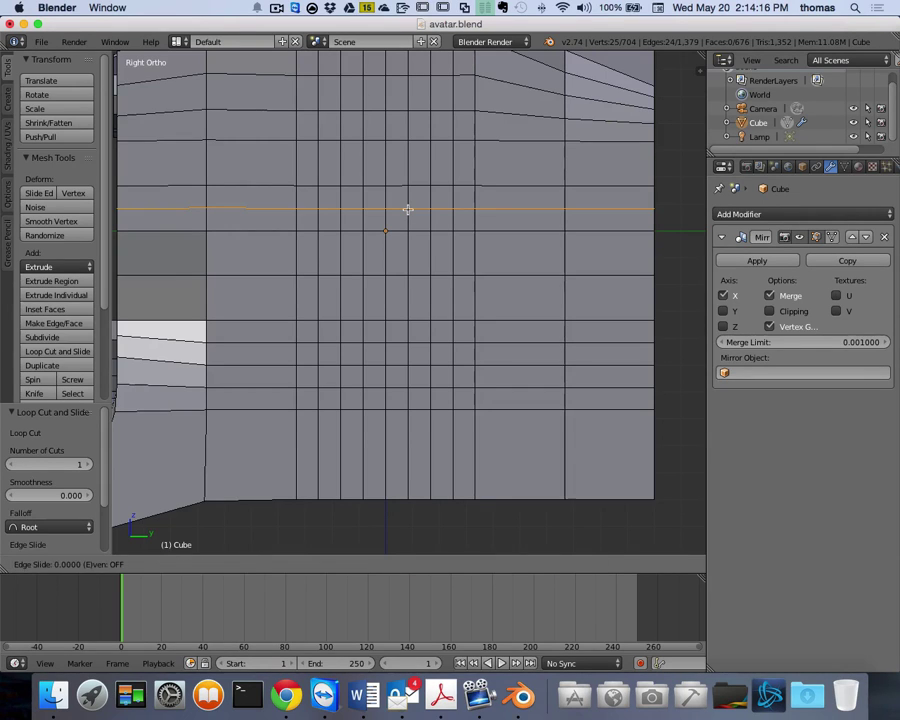
click(408, 209)
- Cut three more horizontal loops: higher up, near the middle, and lower down
key(ctrl+r)
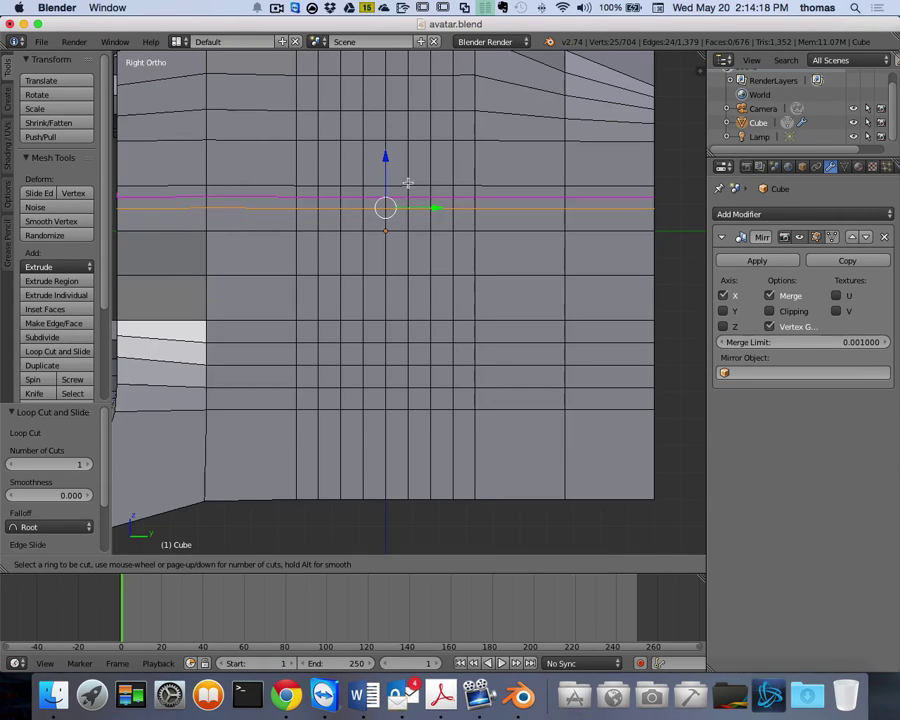
click(411, 164)
click(411, 164)
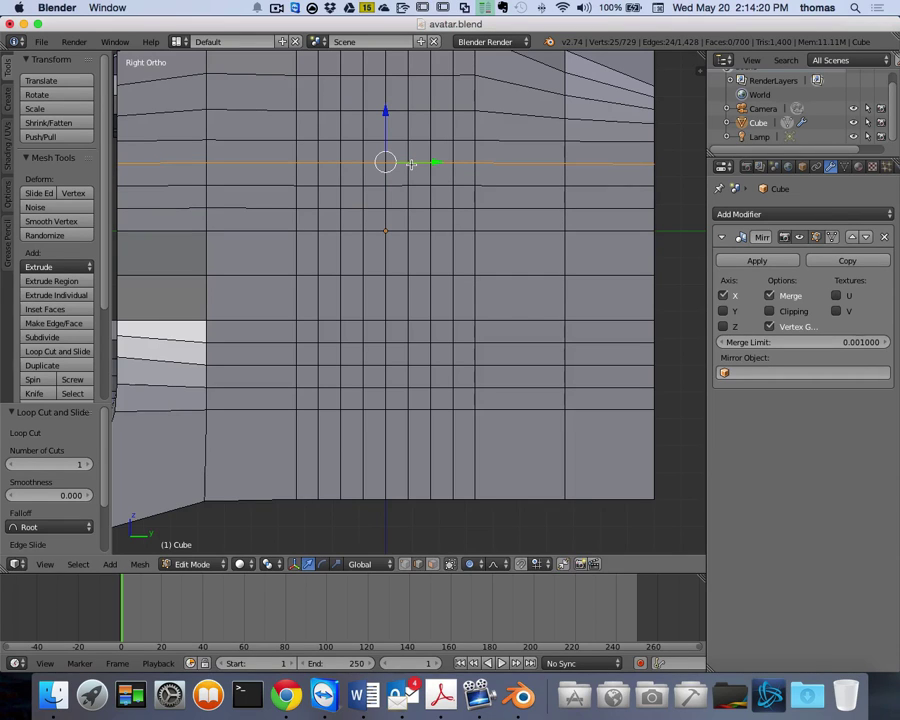
key(ctrl+r)
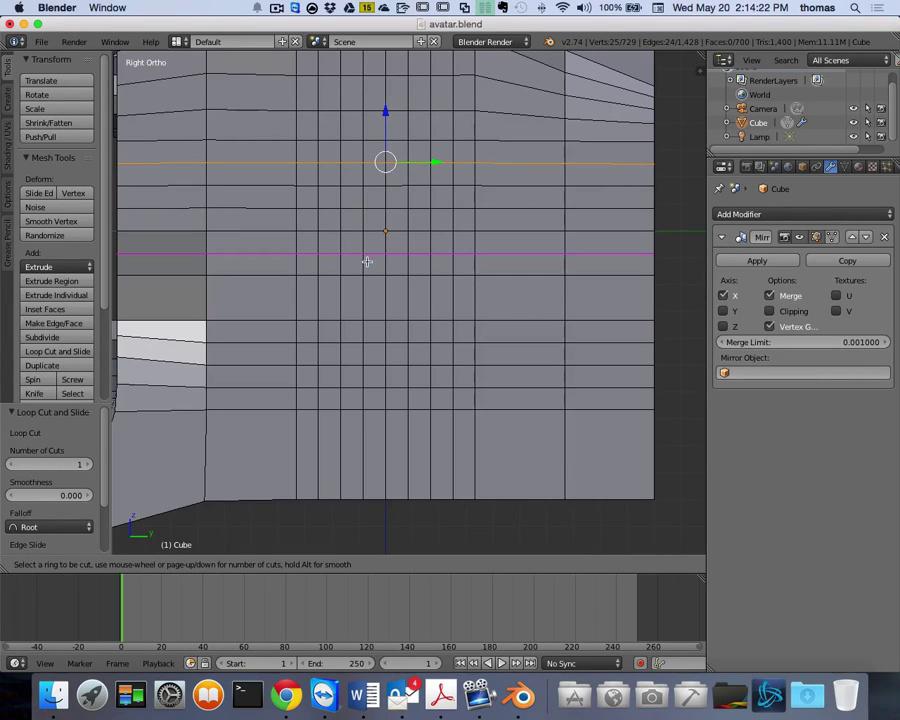
click(371, 257)
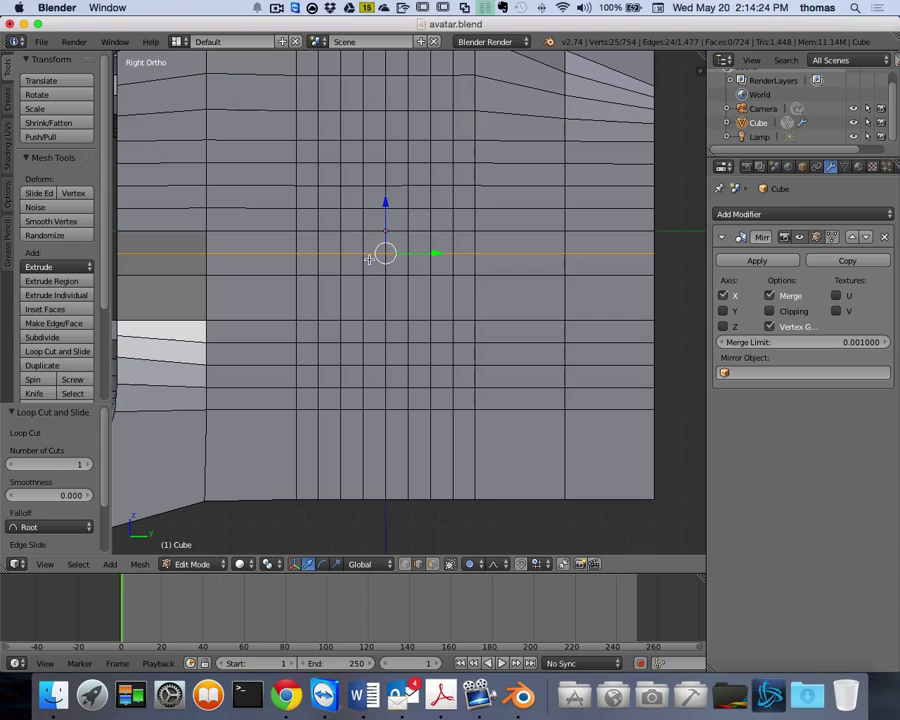
key(ctrl+r)
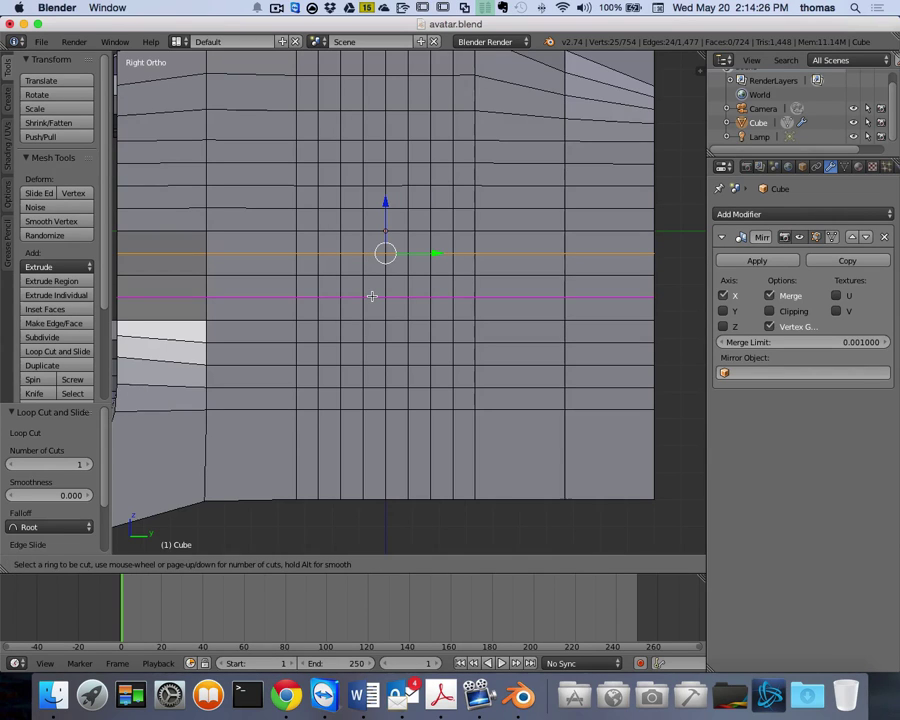
click(371, 296)
click(371, 296)
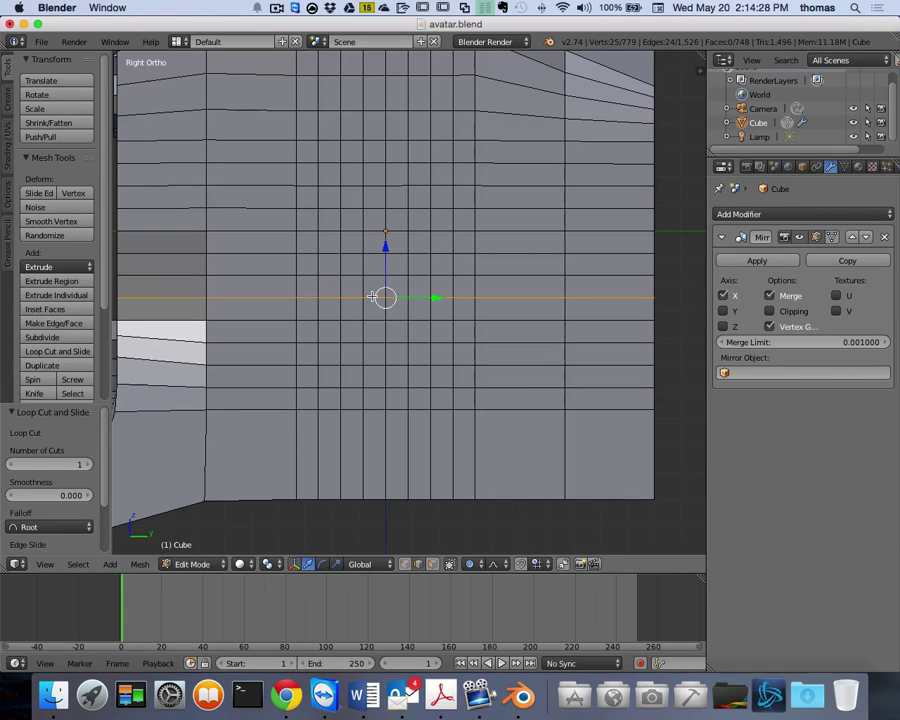
- Deselect the mesh and zoom in on its face grid in Right Ortho view
middle_drag(410, 283, 544, 205)
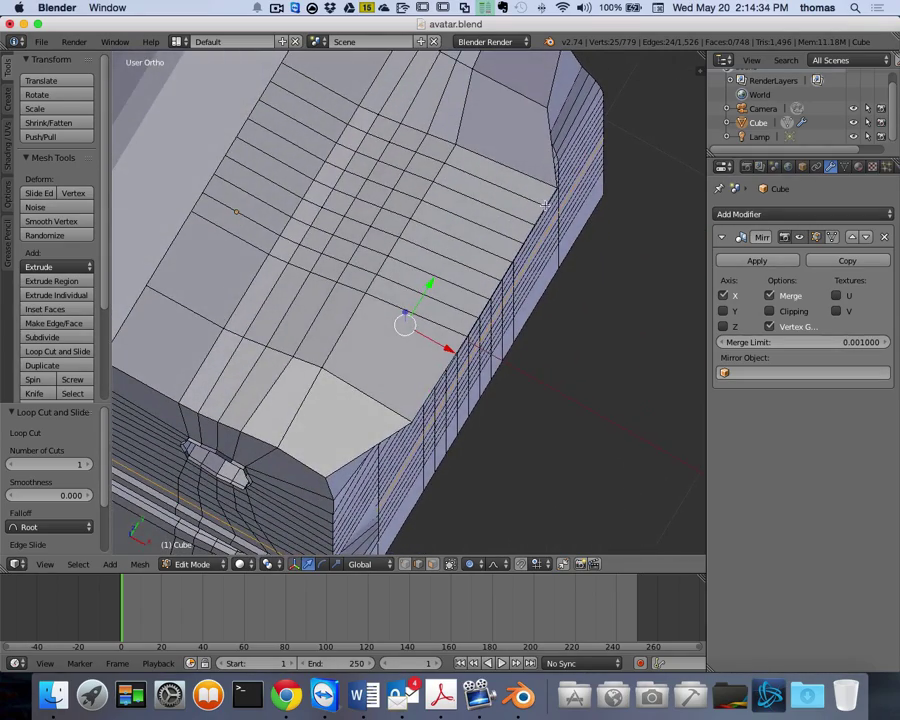
middle_drag(447, 133, 335, 295)
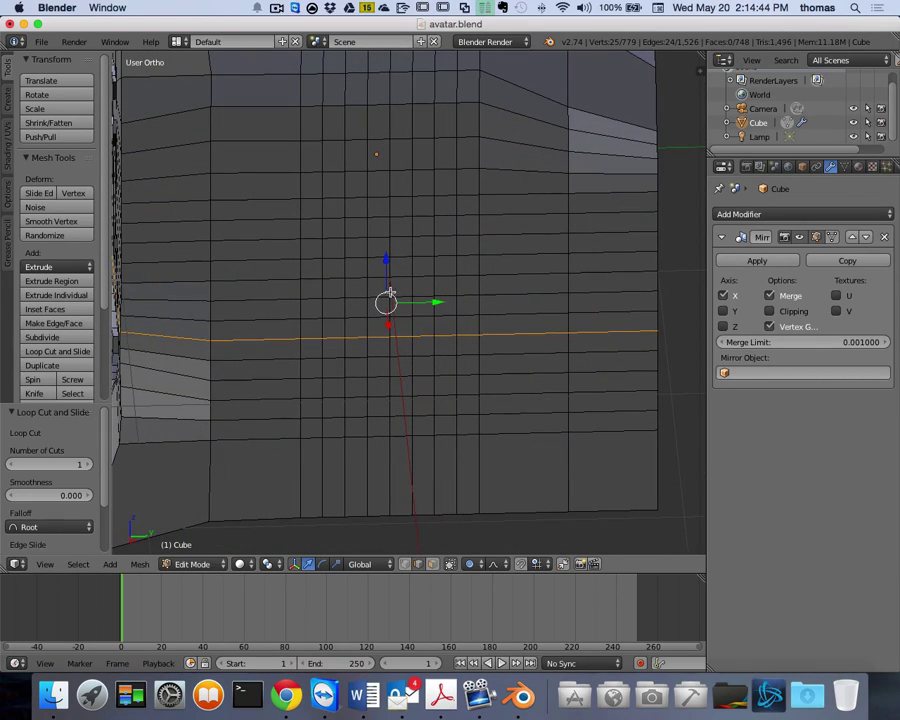
middle_drag(382, 312, 408, 266)
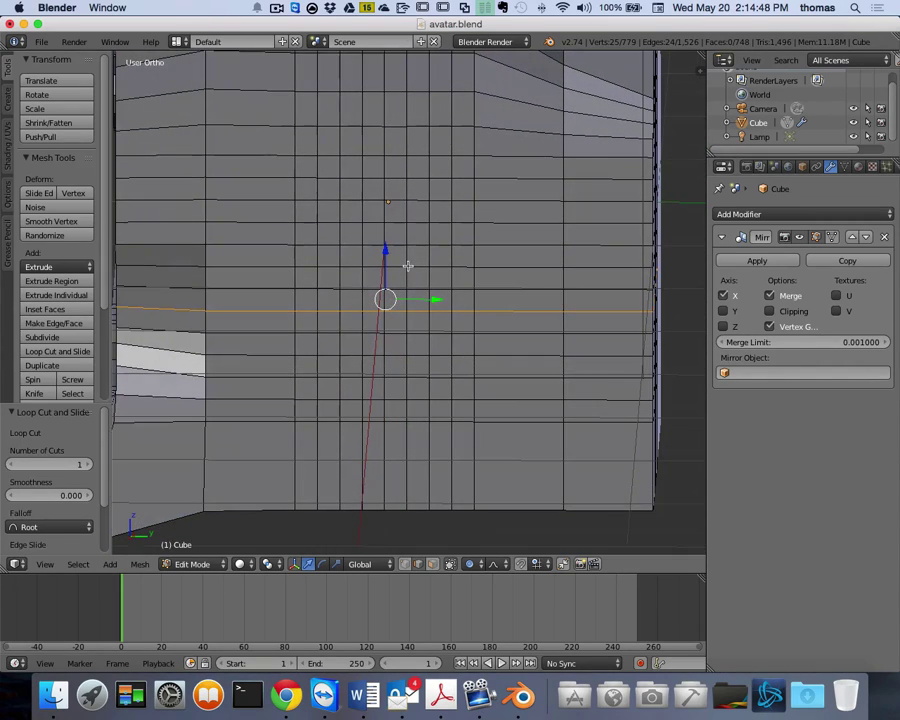
key(a)
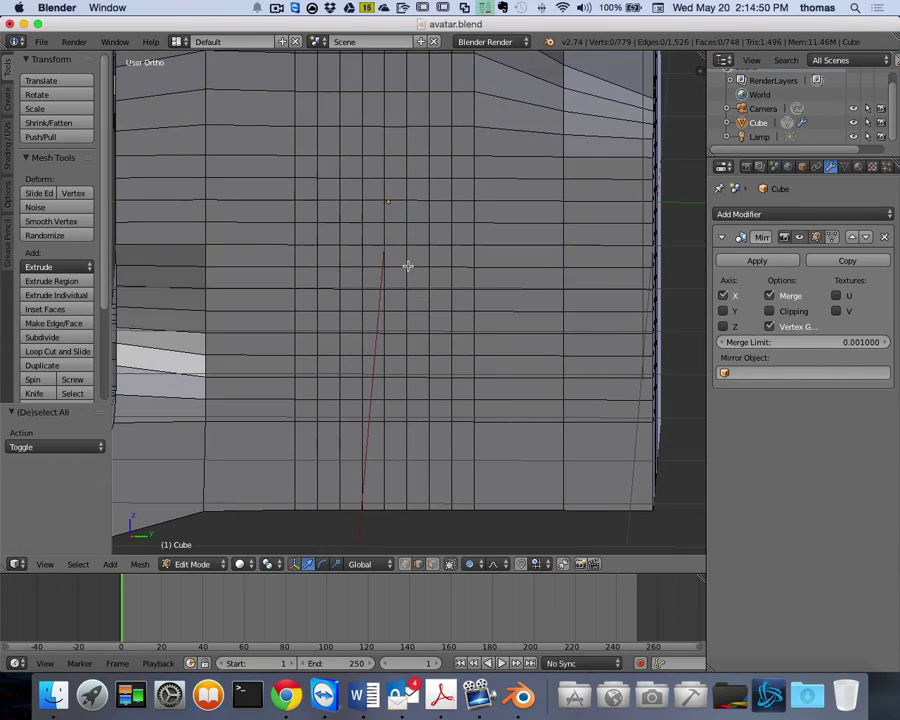
key(KP_3)
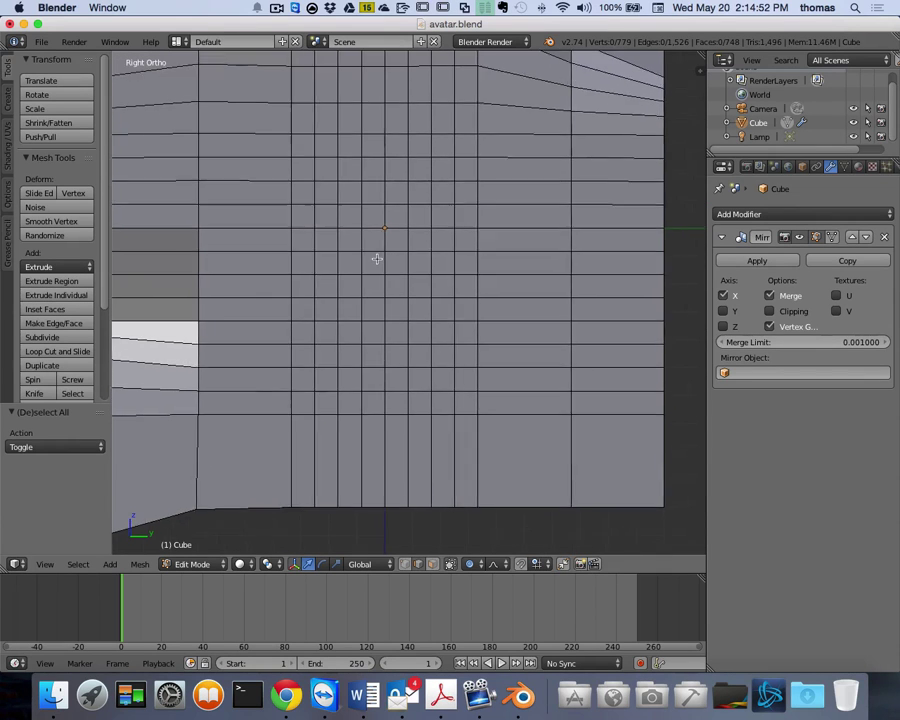
scroll(376, 255, up, 2)
shift+scroll(380, 258, up, 5)
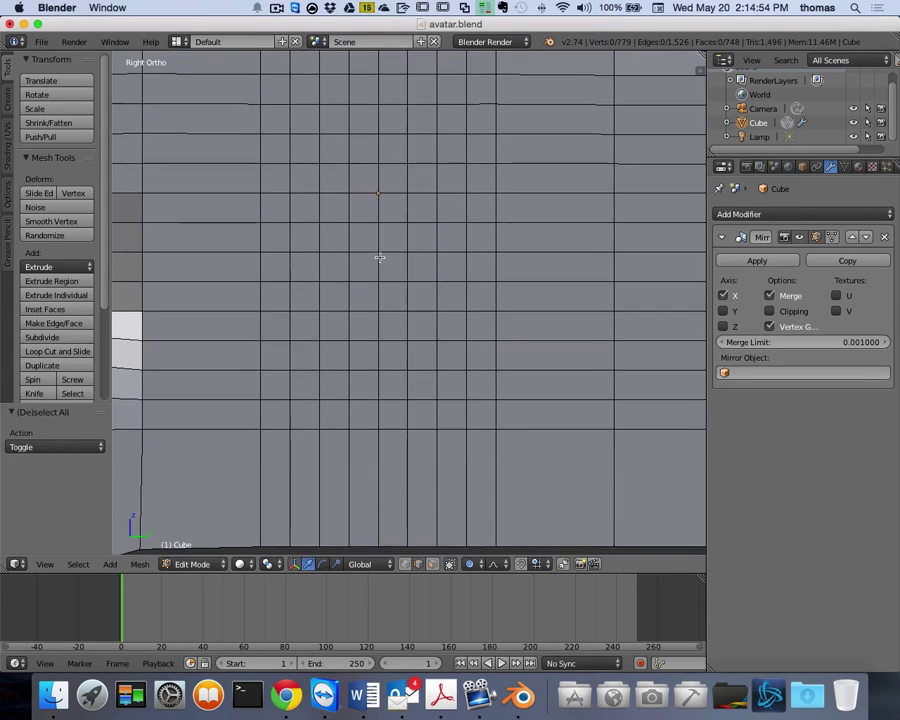
shift+scroll(381, 256, up, 2)
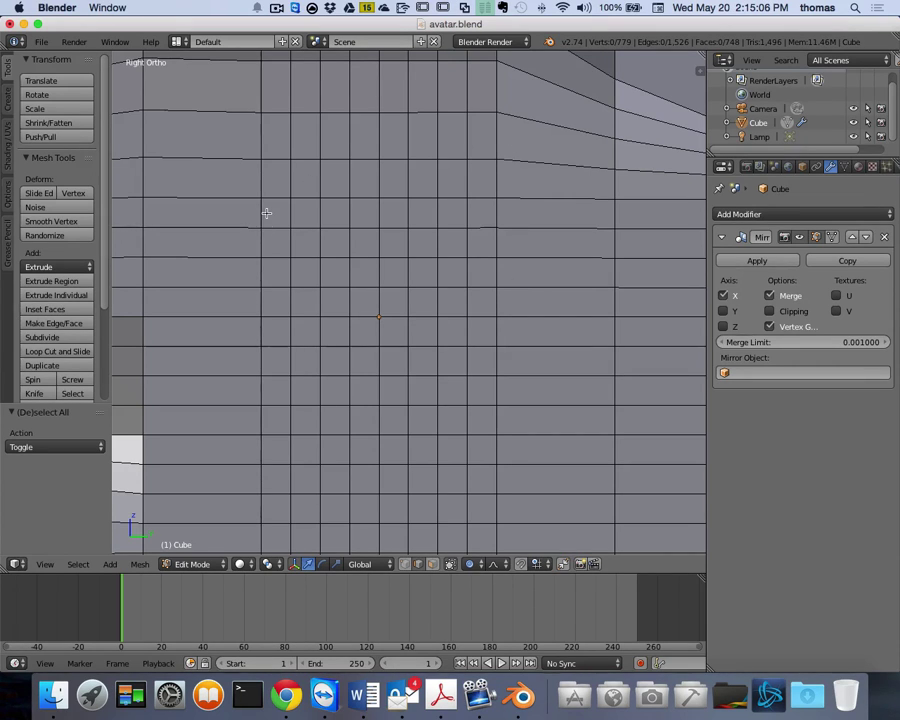
- In vertex select mode, select the patch's four corner vertices
key(ctrl+Tab)
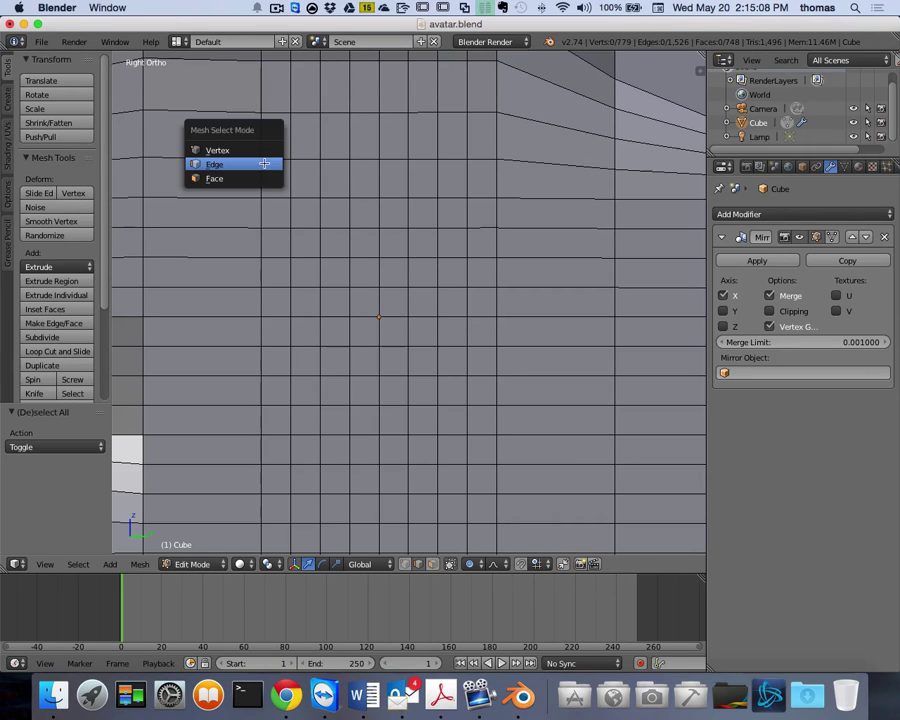
click(231, 151)
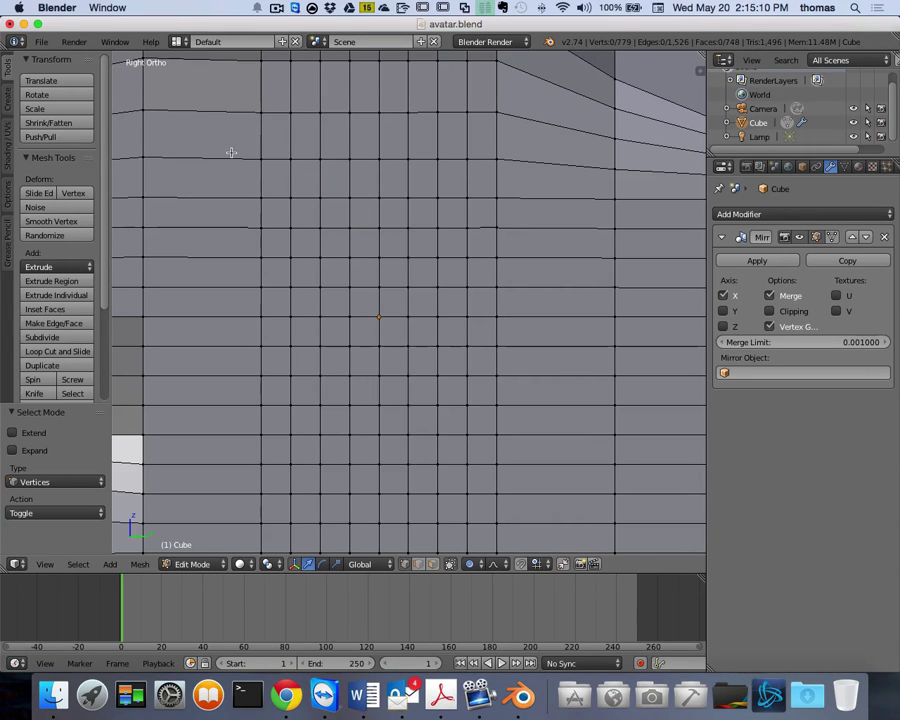
right_click(260, 160)
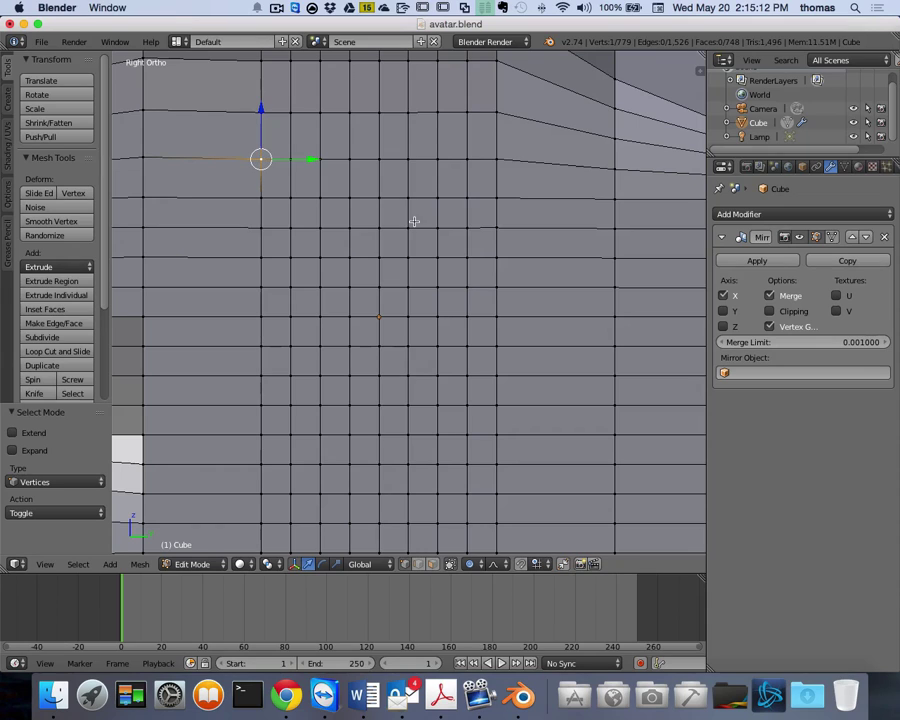
shift+right_click(498, 160)
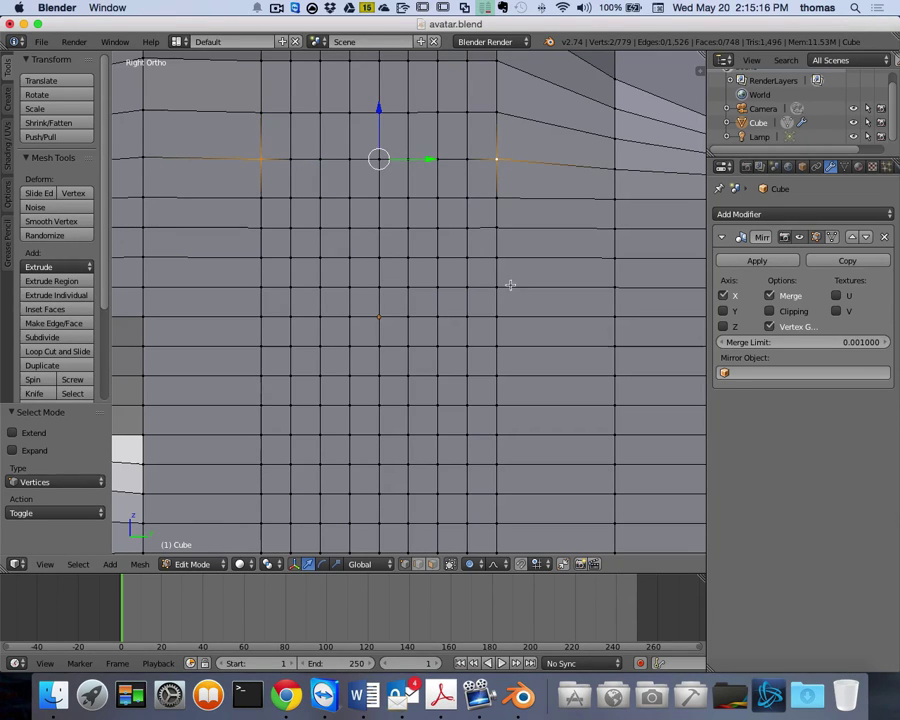
shift+right_click(497, 375)
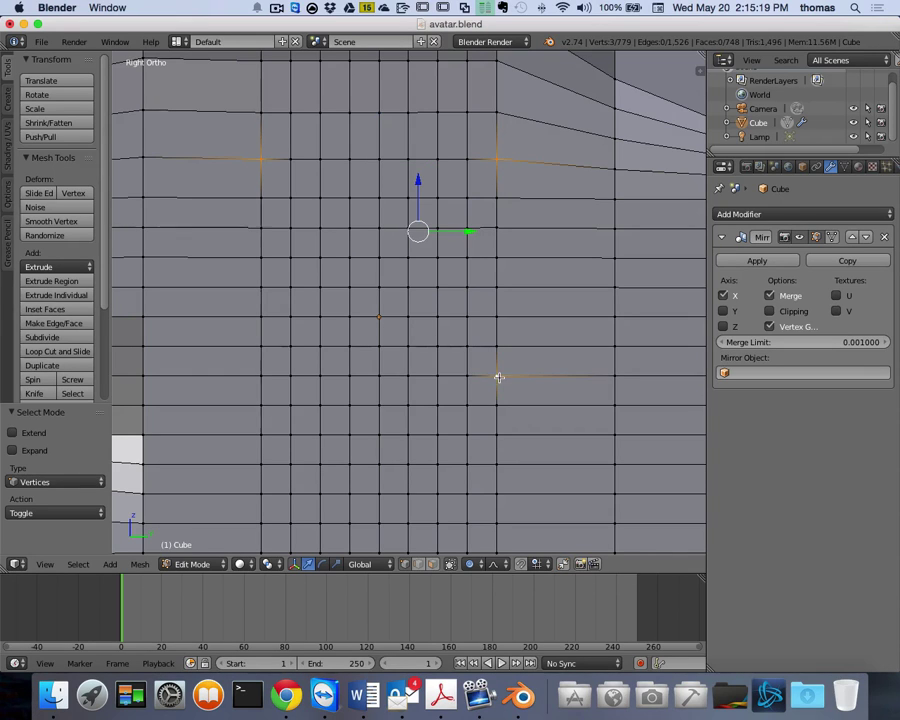
shift+right_click(261, 376)
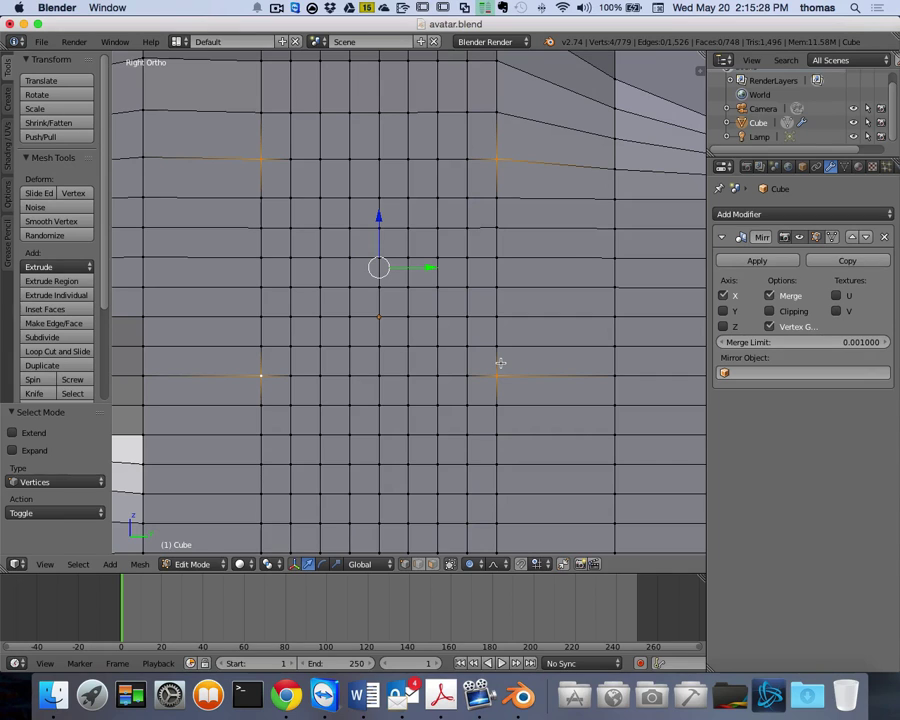
- Scale the four vertices to 0.876 with smooth proportional falloff, then switch to edge select
key(s)
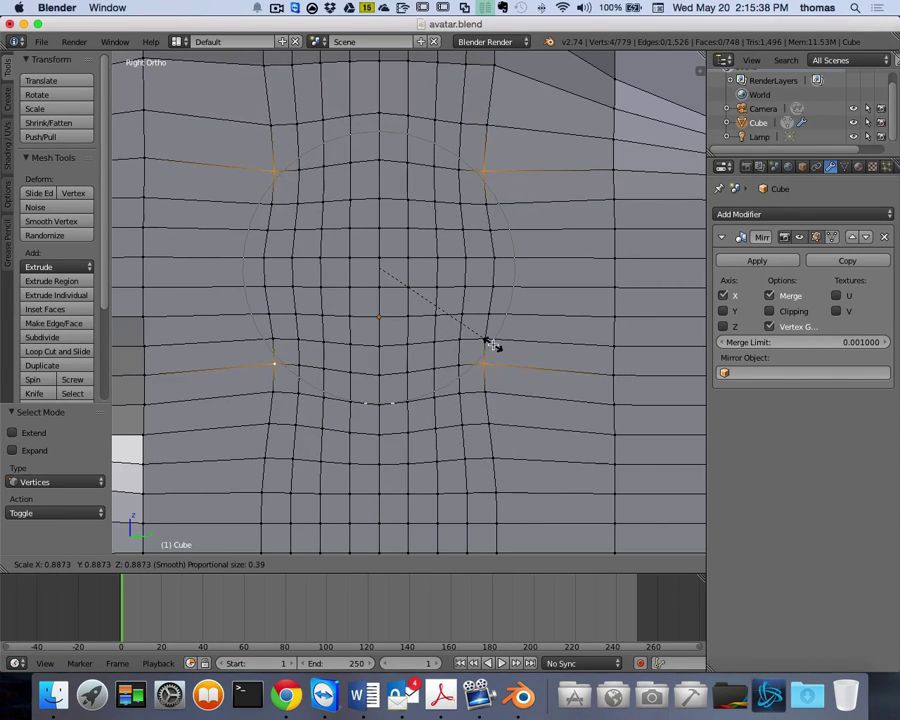
click(486, 341)
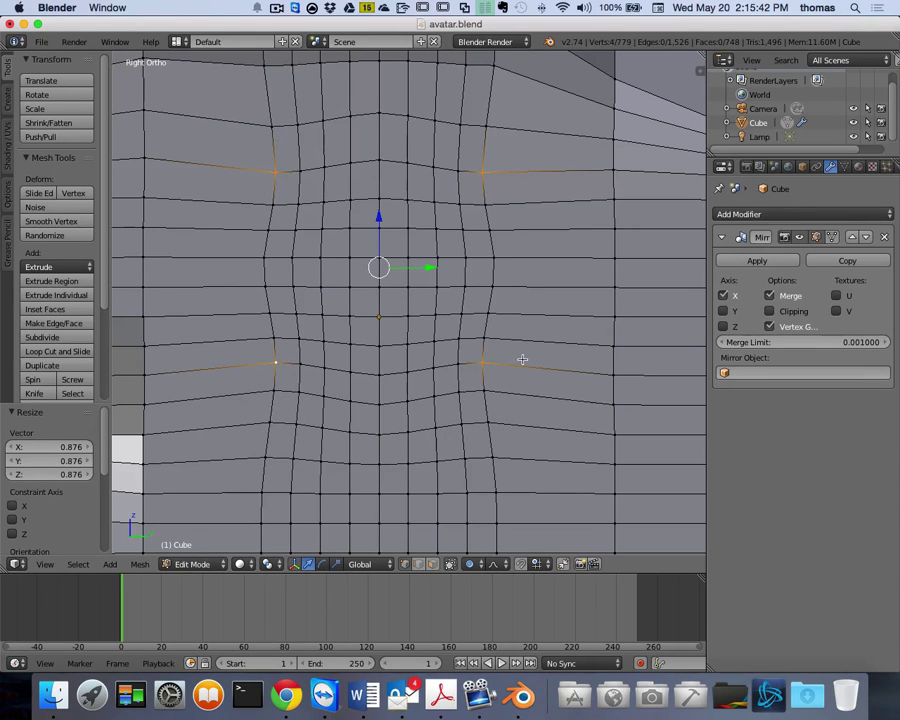
key(ctrl+Tab)
click(424, 349)
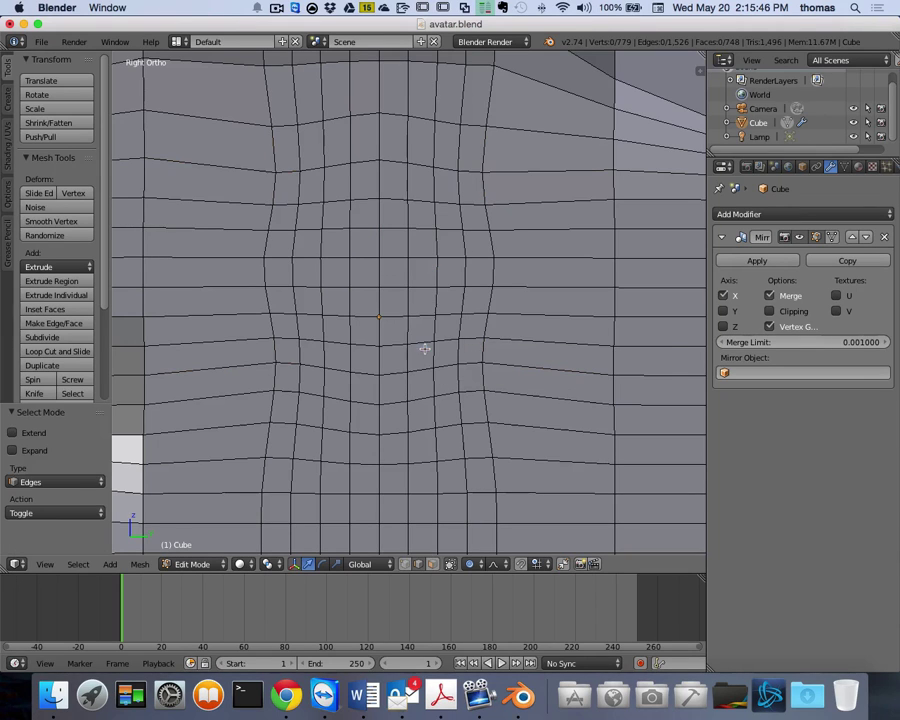
- Select the edges up the patch's left side and across its top
right_click(276, 352)
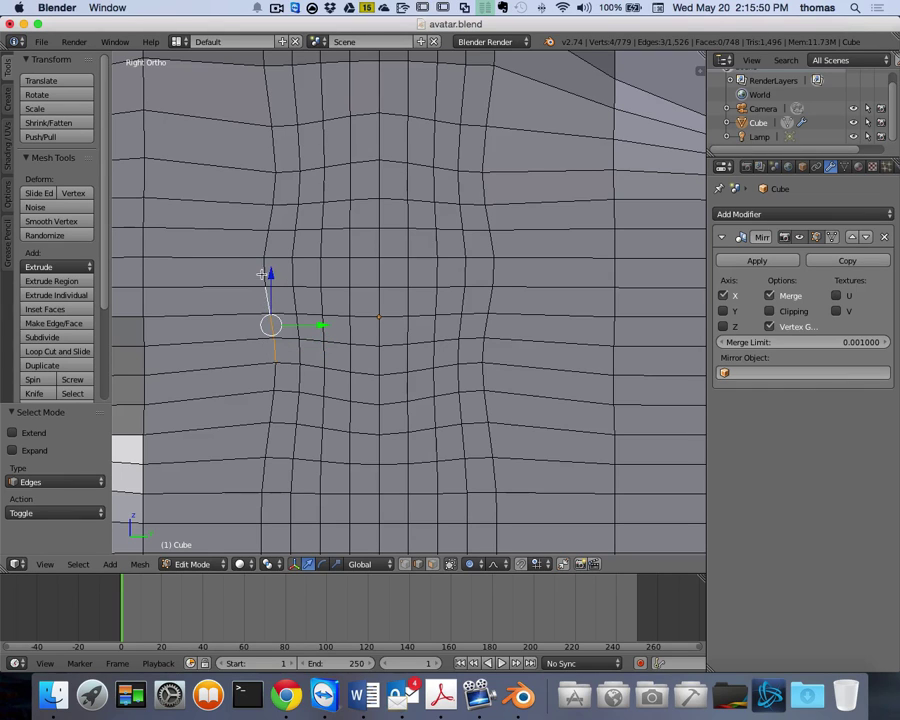
drag(262, 273, 275, 192)
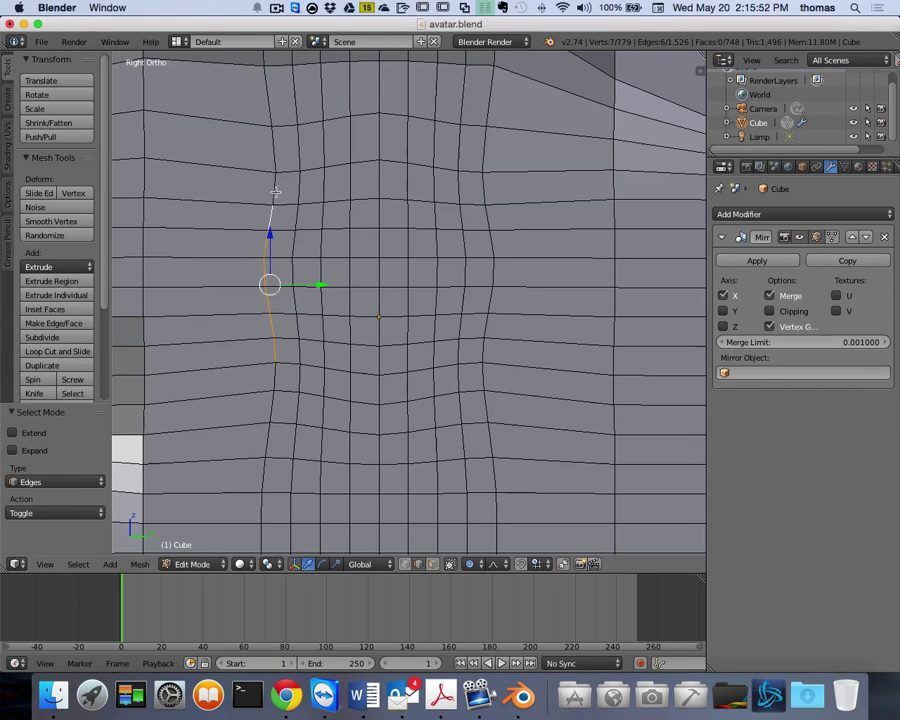
shift+right_click(276, 186)
shift+right_click(290, 170)
shift+right_click(312, 166)
shift+right_click(340, 164)
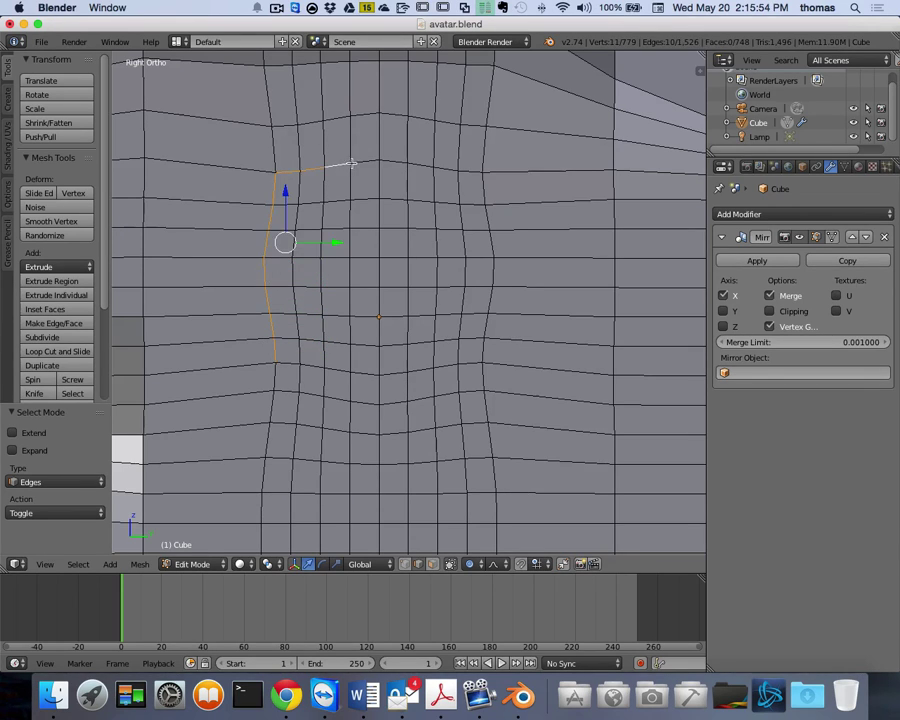
shift+right_click(386, 162)
shift+right_click(411, 163)
shift+right_click(439, 167)
shift+right_click(466, 171)
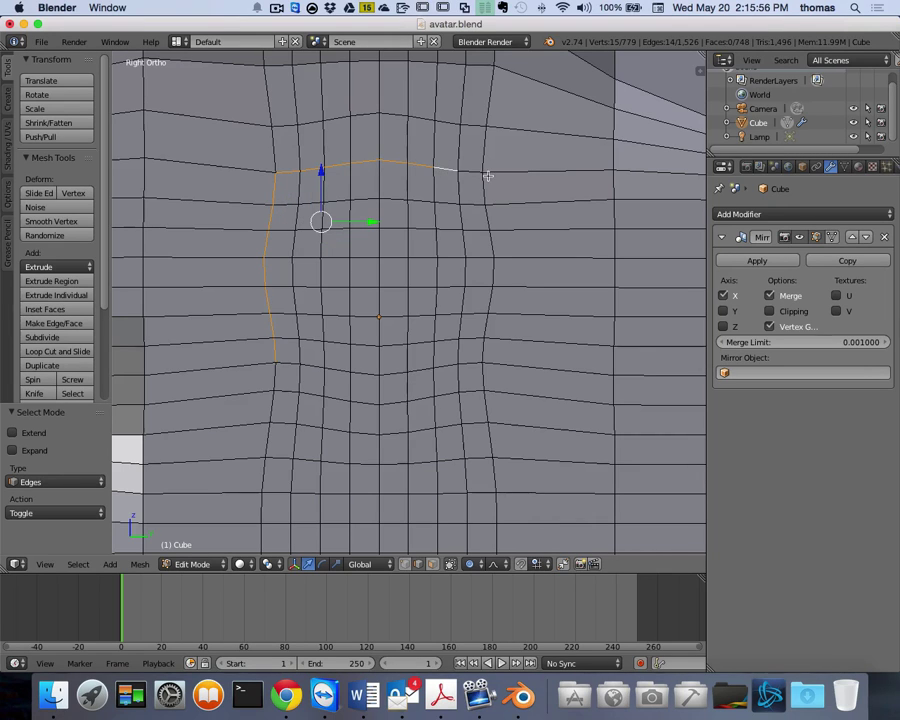
shift+right_click(470, 170)
- Add the edges down the right side and along the bottom, closing the ring
shift+right_click(483, 190)
shift+right_click(487, 210)
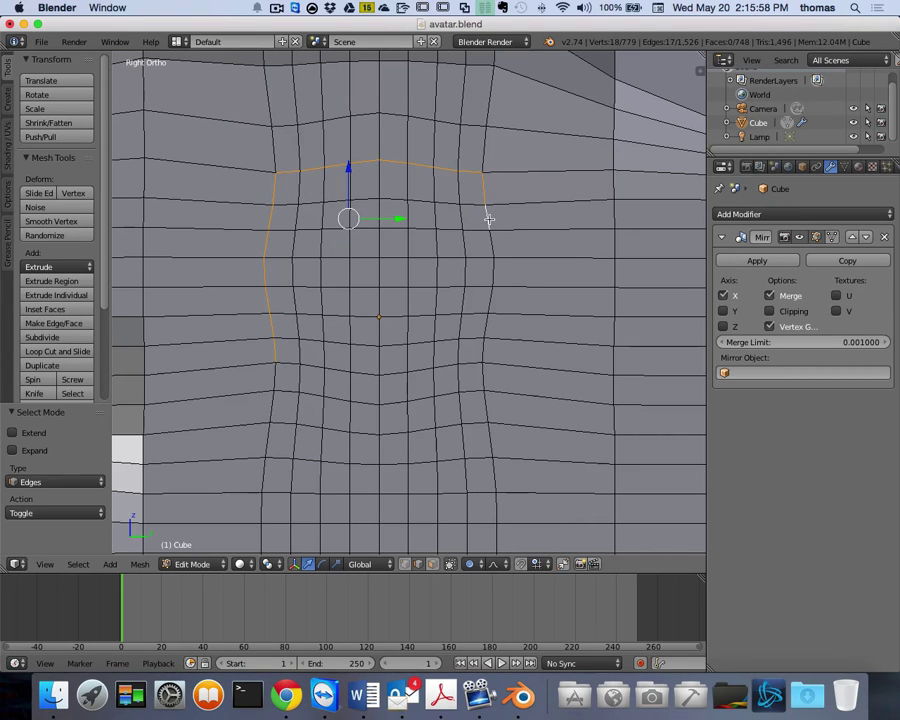
shift+right_click(492, 255)
shift+right_click(495, 276)
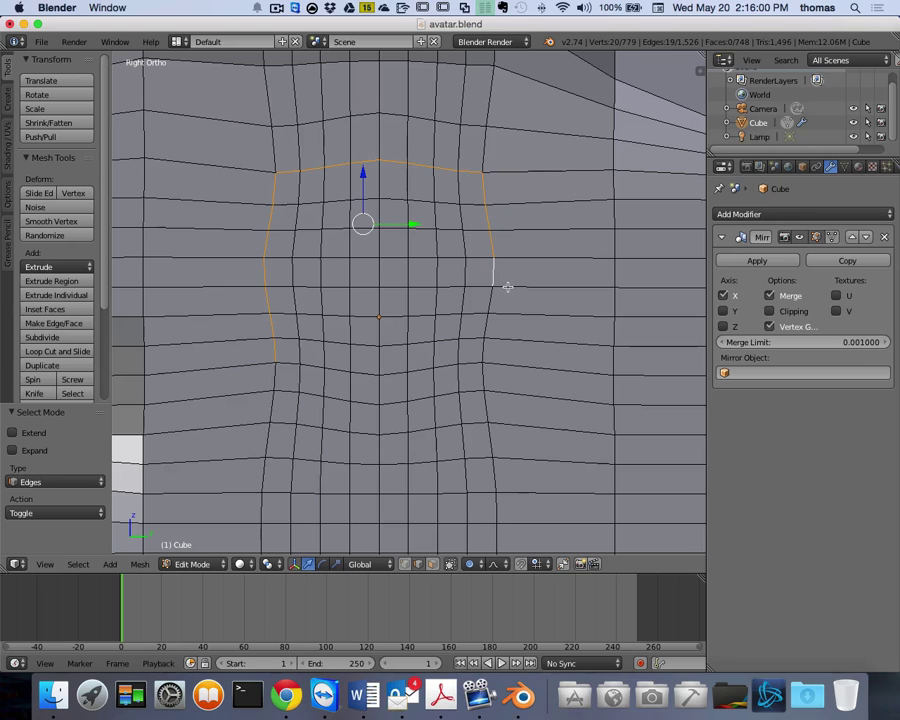
shift+right_click(490, 300)
shift+right_click(487, 317)
shift+right_click(486, 333)
shift+right_click(483, 352)
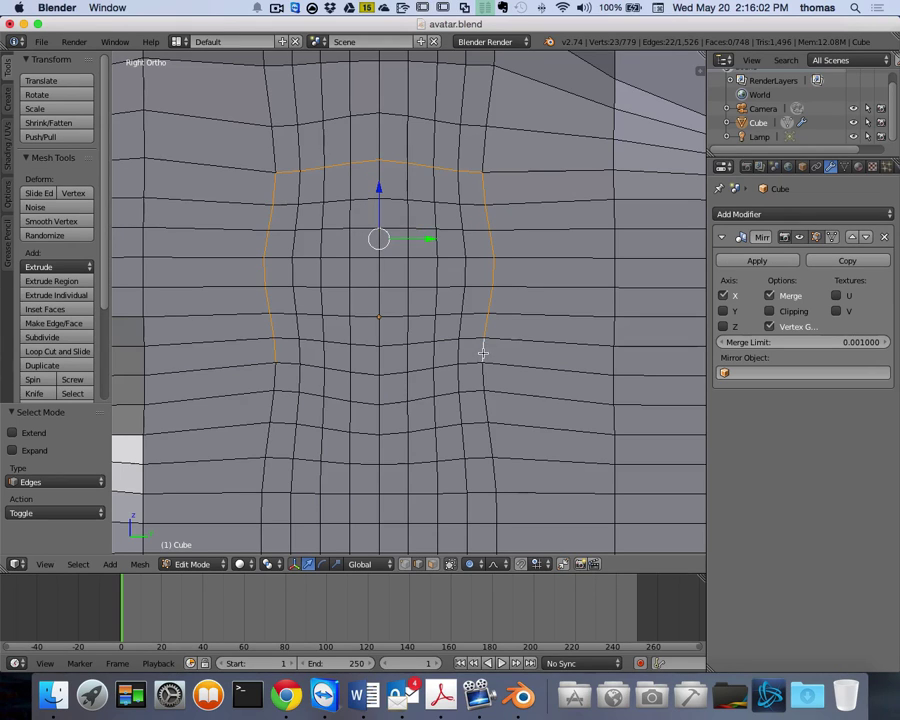
shift+right_click(446, 366)
shift+right_click(424, 370)
shift+right_click(394, 371)
shift+right_click(368, 372)
shift+right_click(348, 367)
shift+right_click(317, 366)
shift+right_click(289, 365)
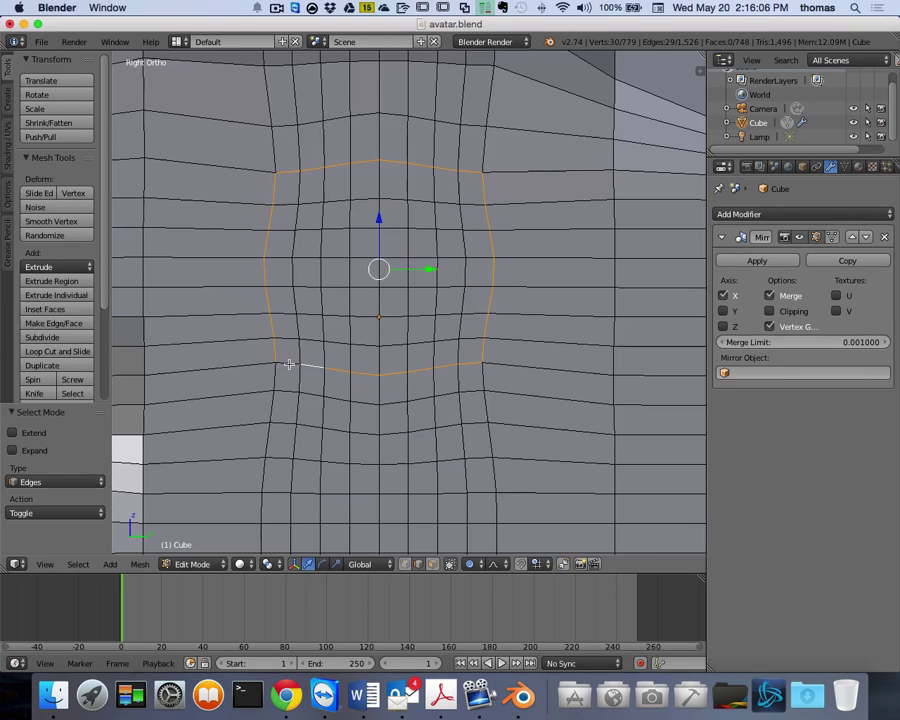
shift+right_click(287, 364)
- Scale the edge ring to 0.935 with proportional falloff, then switch to Front Ortho view
key(s)
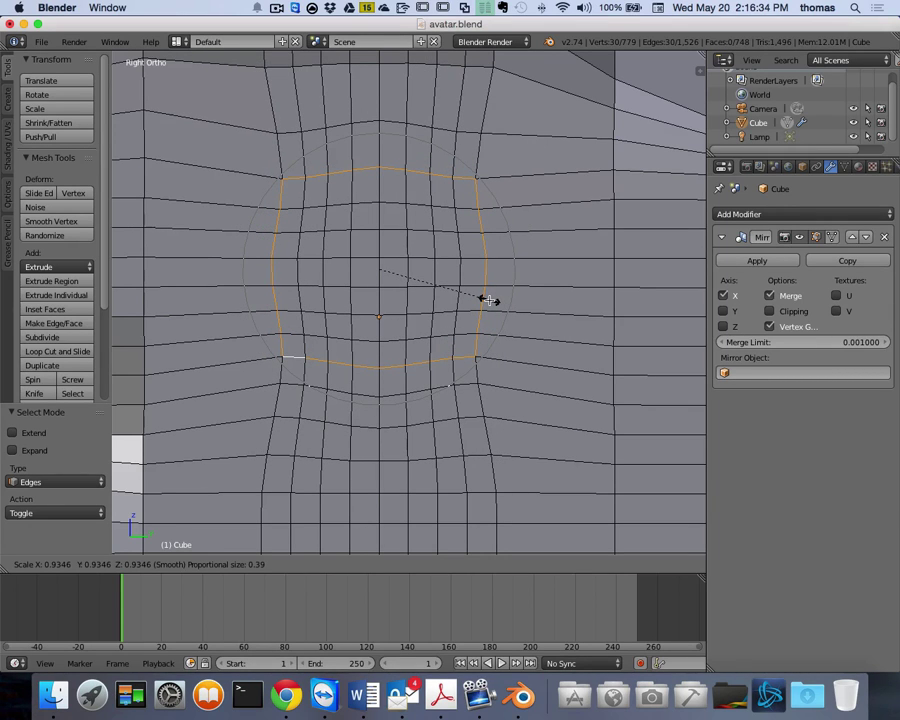
click(489, 300)
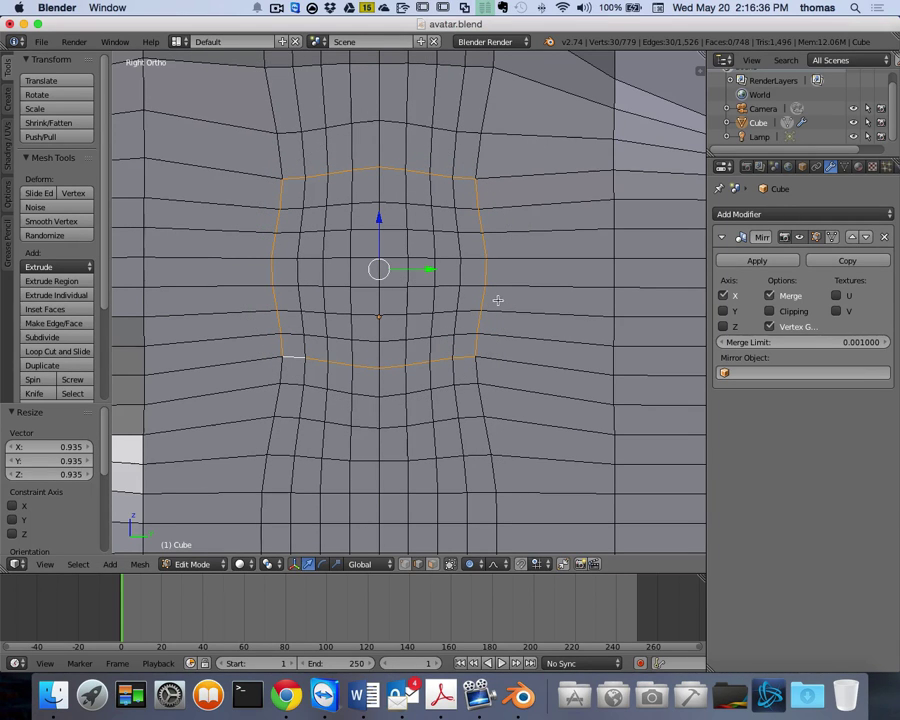
scroll(504, 300, right, 3)
scroll(505, 300, right, 5)
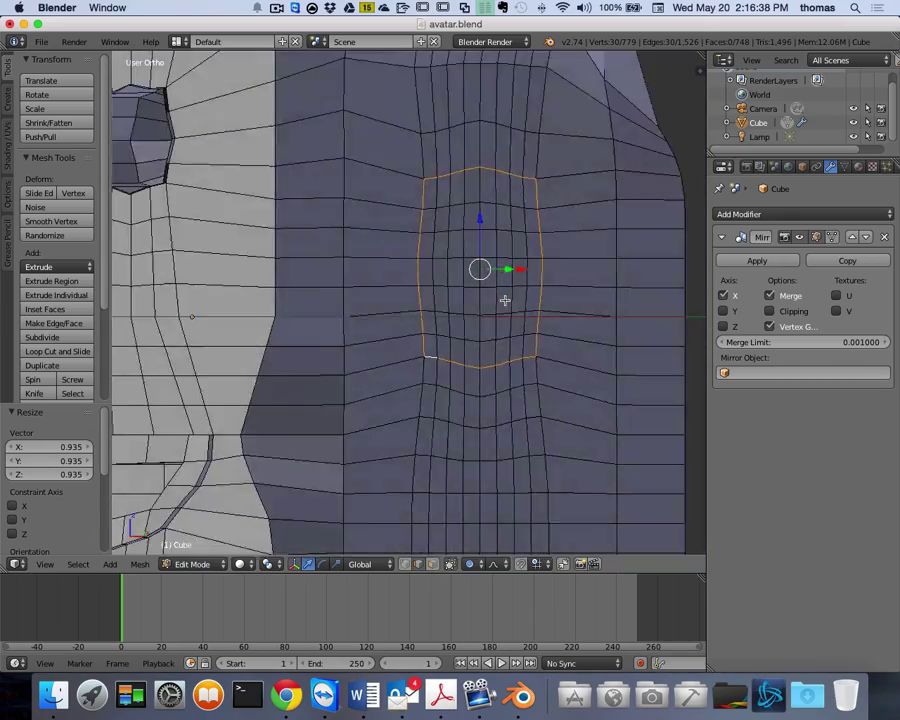
scroll(506, 296, left, 4)
scroll(508, 293, left, 1)
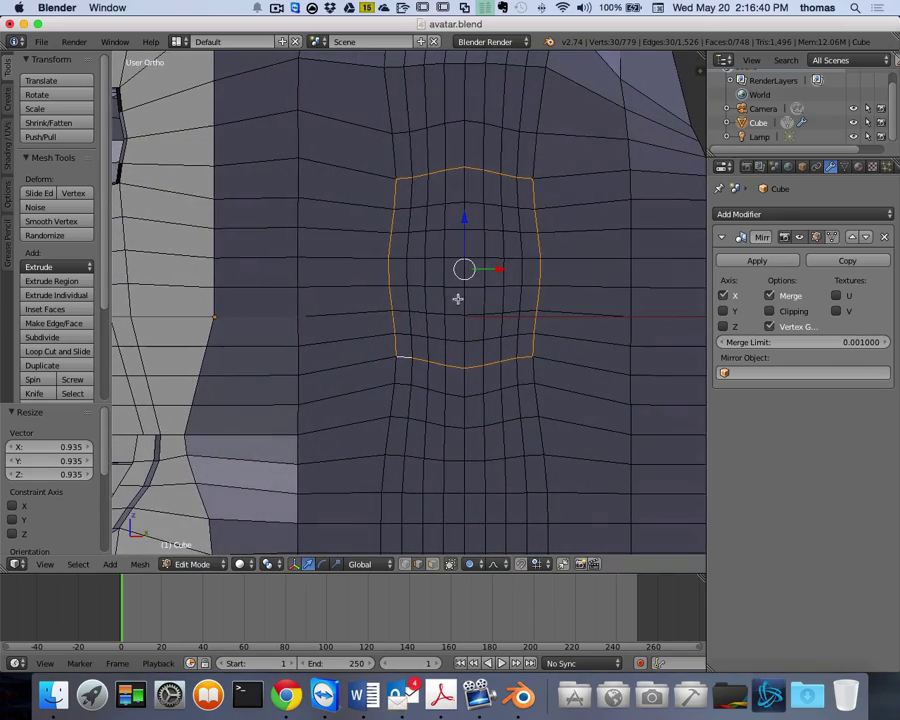
scroll(507, 294, right, 2)
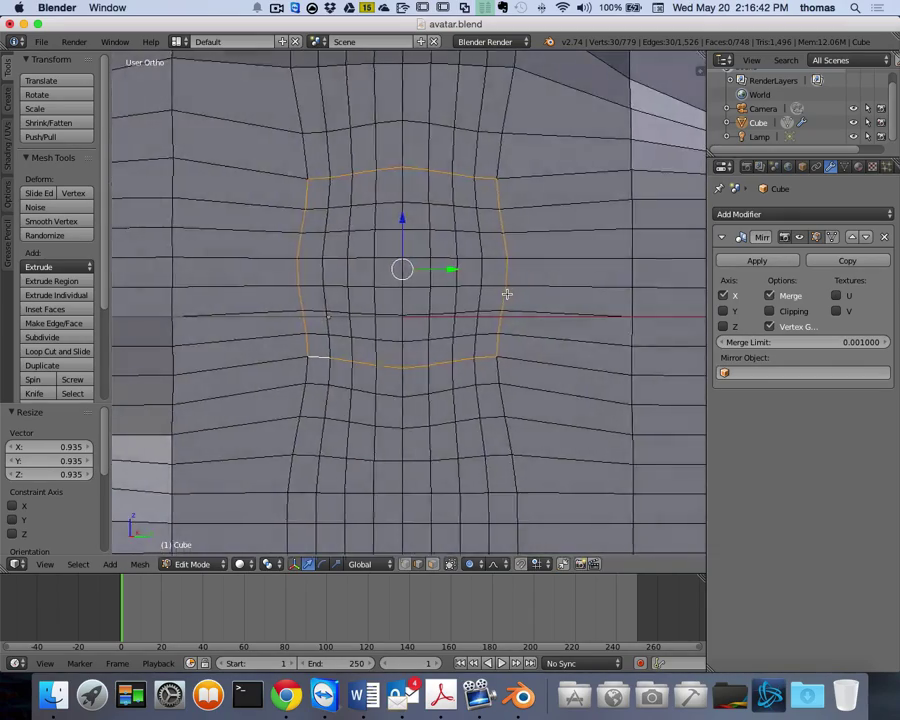
scroll(507, 294, left, 3)
scroll(507, 294, right, 2)
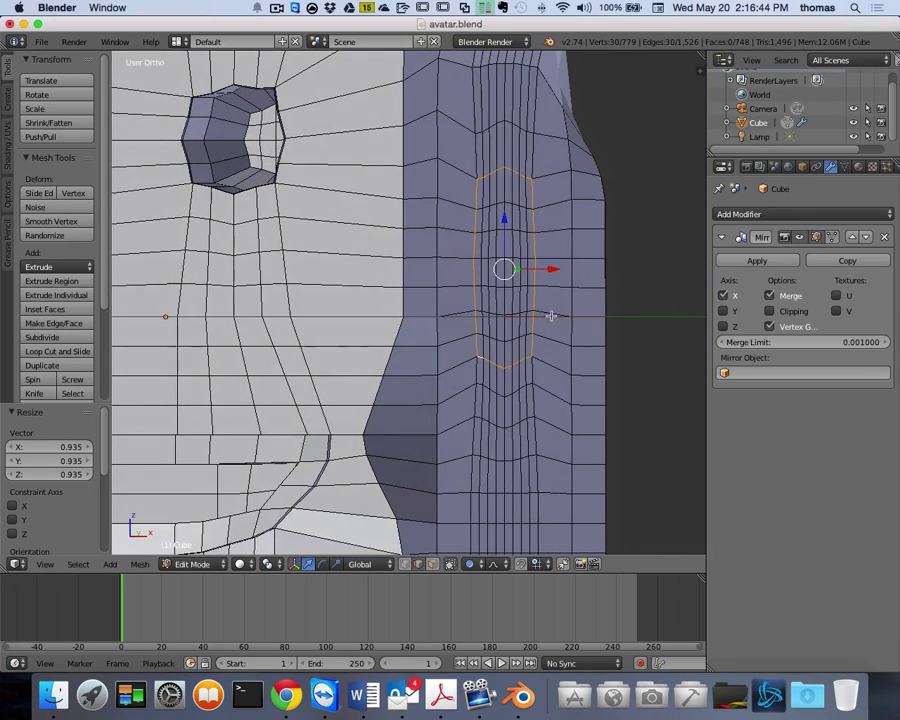
scroll(552, 322, right, 1)
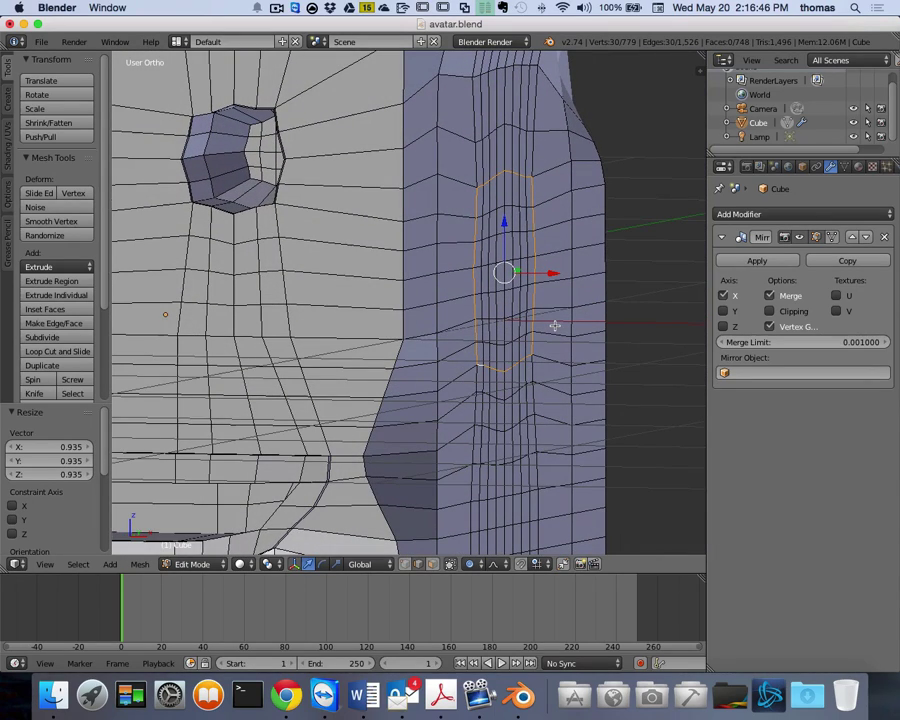
key(KP_1)
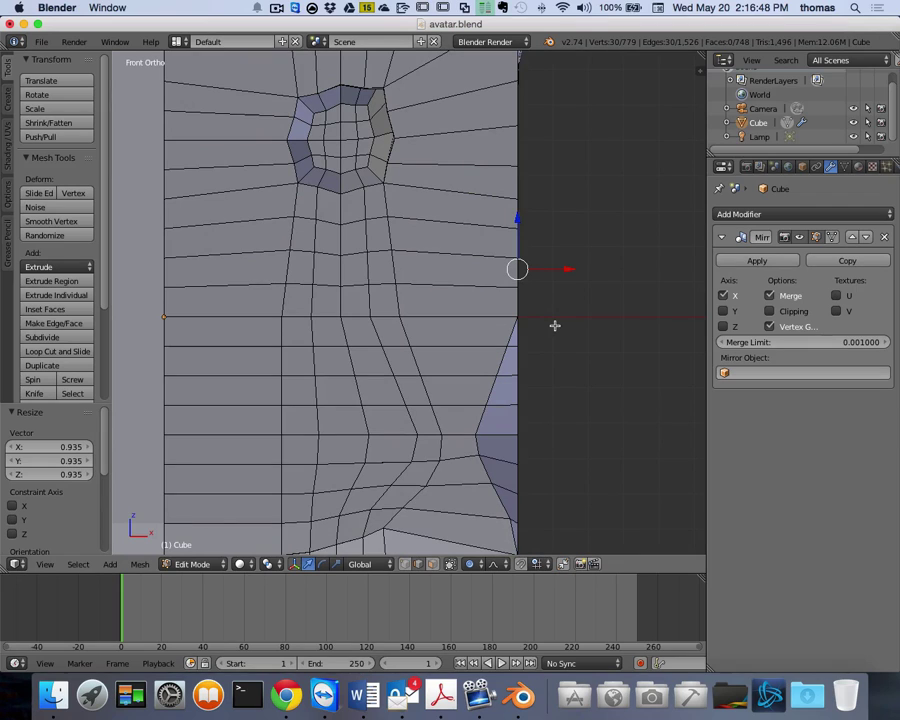
- Switch to wireframe shading, zoom out, and extrude the selected side edge ring
key(z)
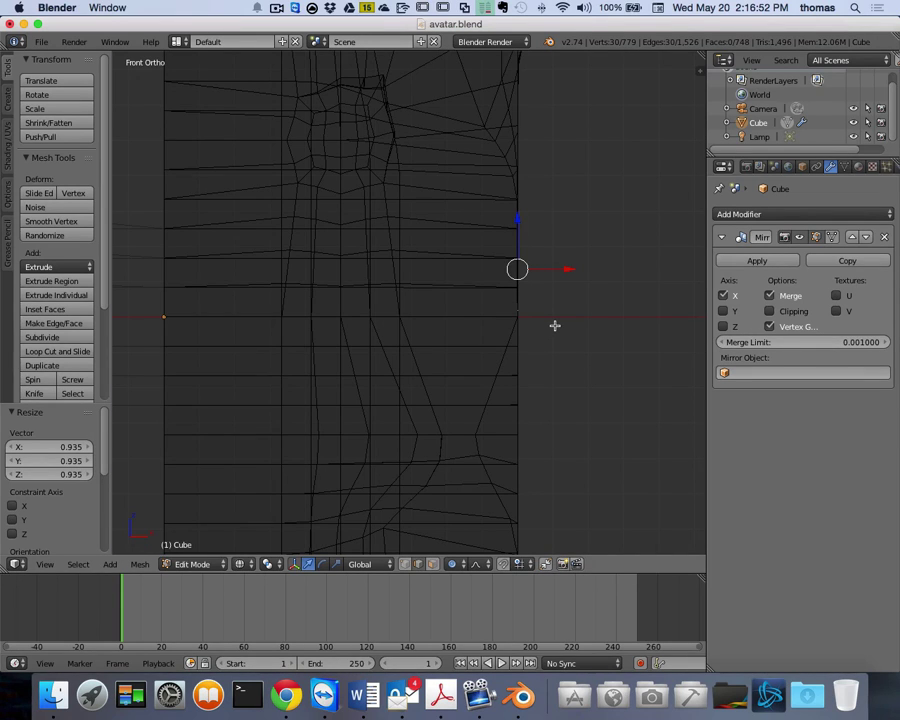
scroll(555, 325, down, 2)
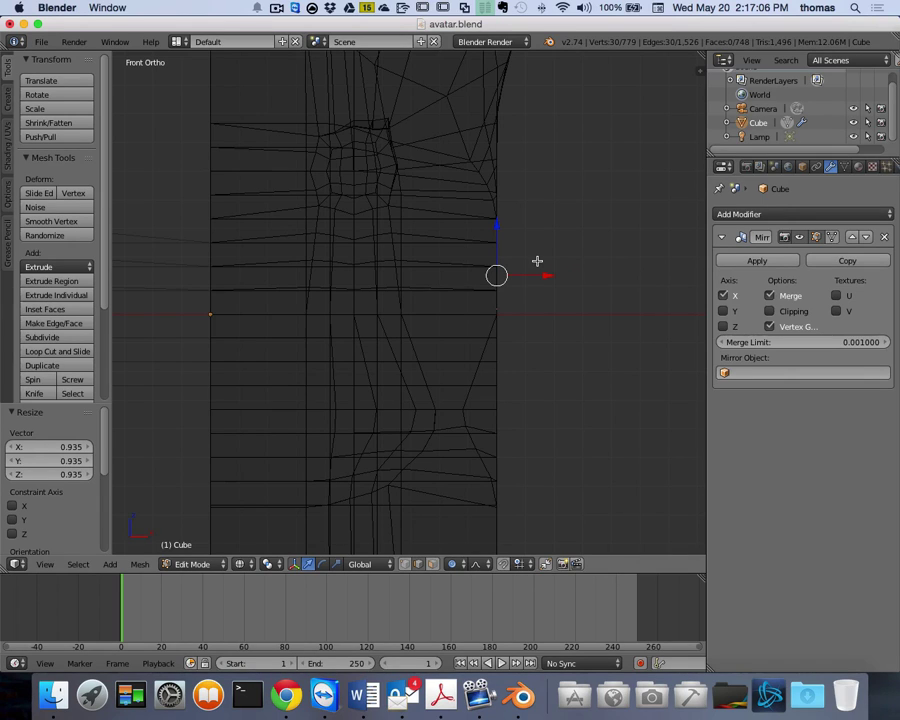
key(e)
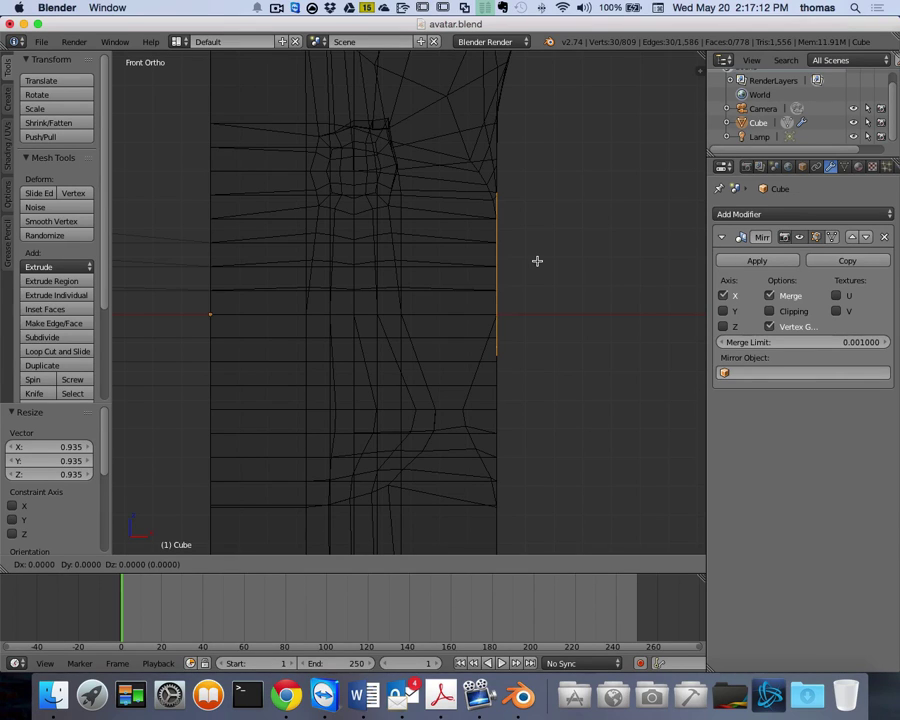
- Extrude the side edge loop 0.606 along X to form the arm, back in solid shading
right_click(537, 261)
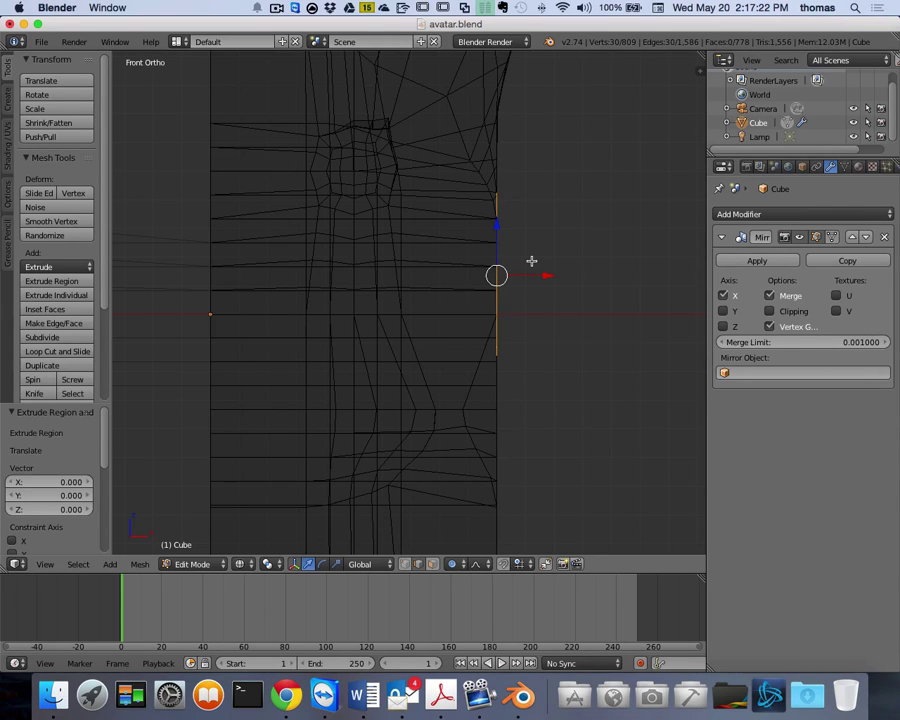
key(e)
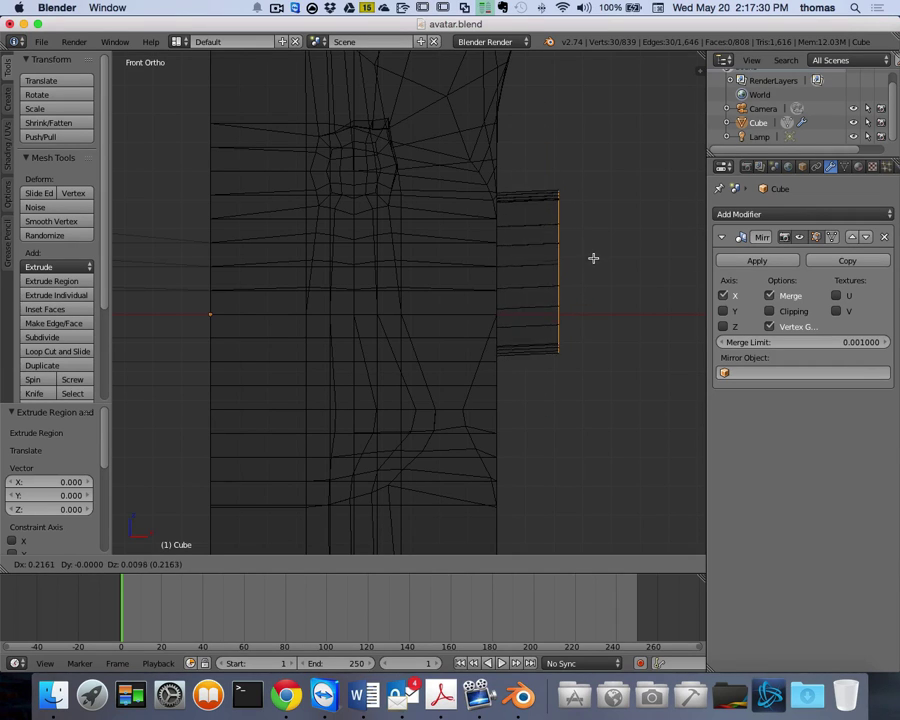
key(x)
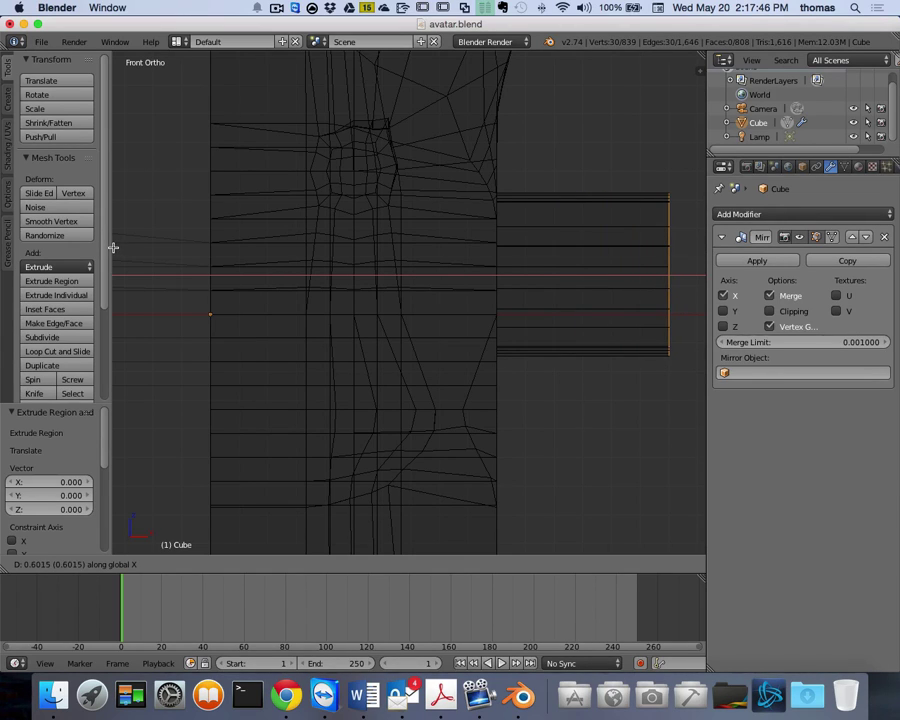
click(114, 247)
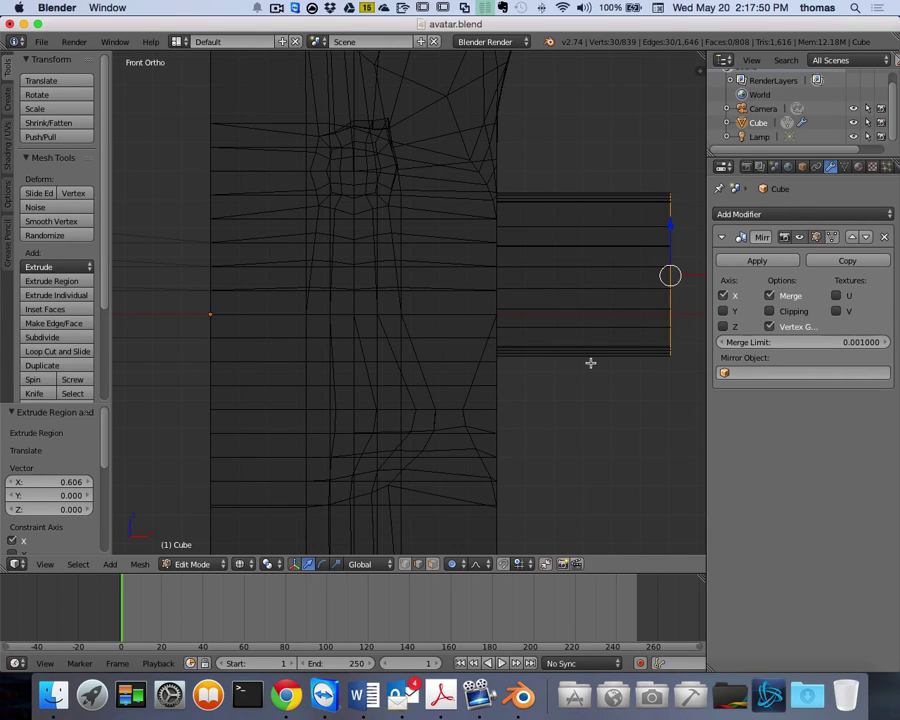
key(z)
mouse_move(590, 363)
middle_down()
mouse_move(603, 356)
mouse_move(470, 313)
middle_up()
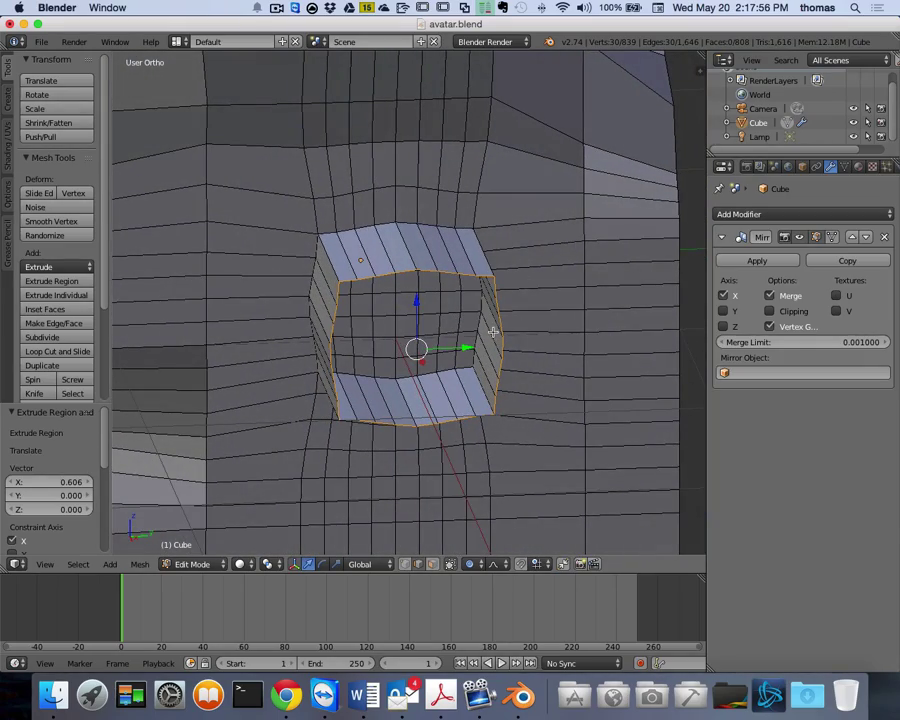
- Look into the arm's open end and select the edge at its top-left corner
middle_drag(413, 348, 384, 302)
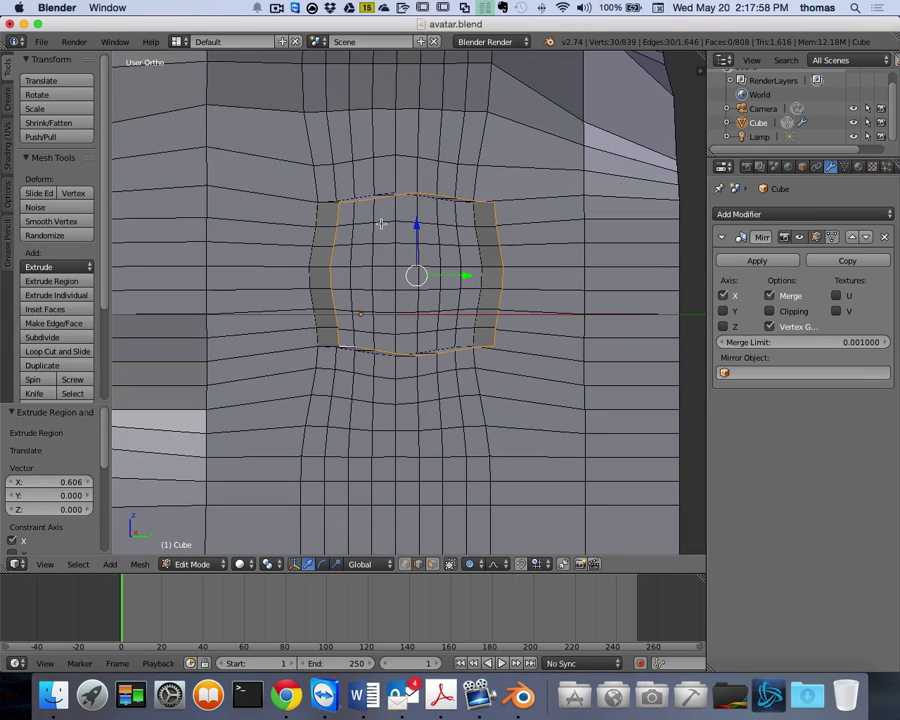
middle_drag(478, 297, 475, 298)
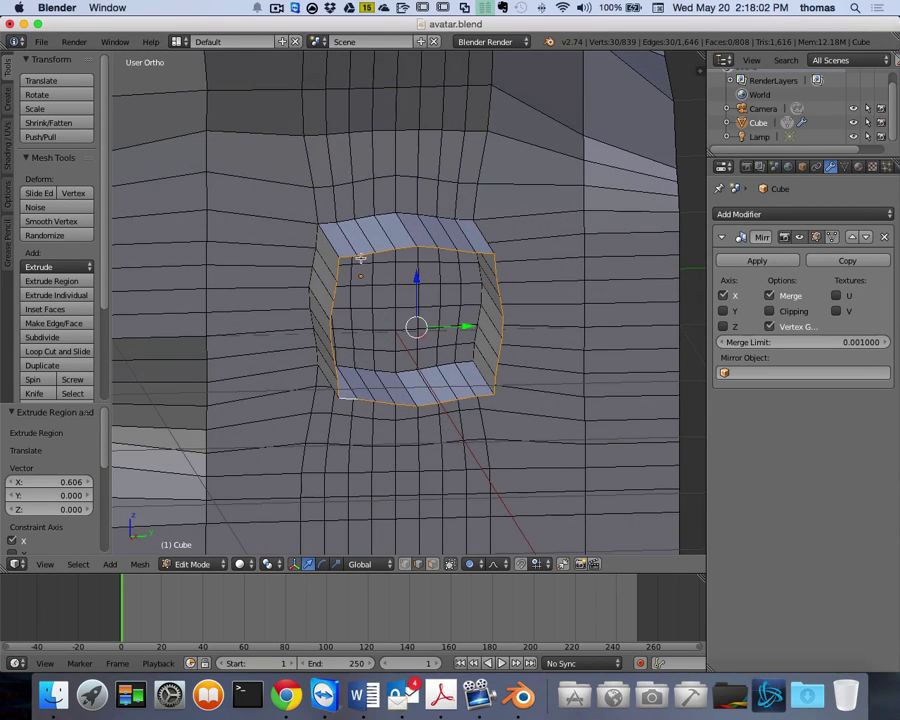
middle_drag(330, 217, 253, 281)
middle_drag(378, 311, 330, 271)
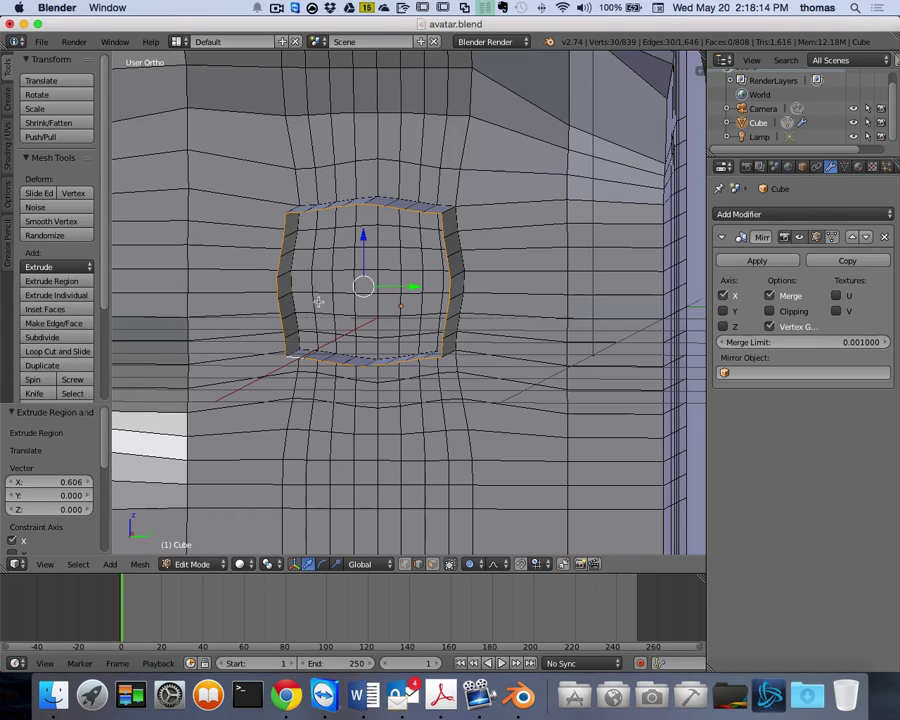
right_click(310, 225)
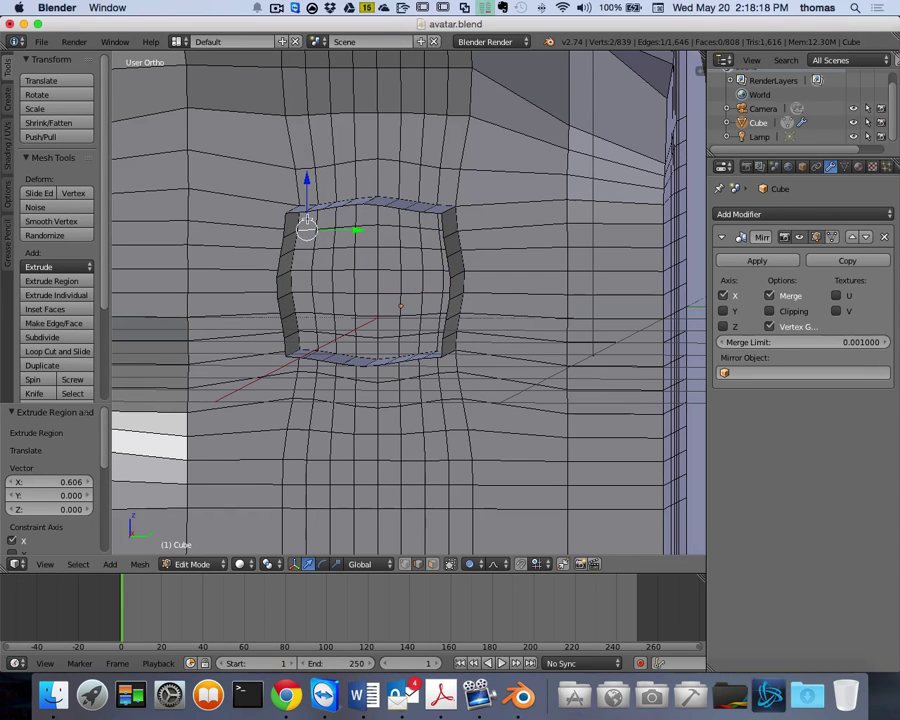
- Switch to face select mode and select the ring of faces just inside the arm opening's rim
key(ctrl+Tab)
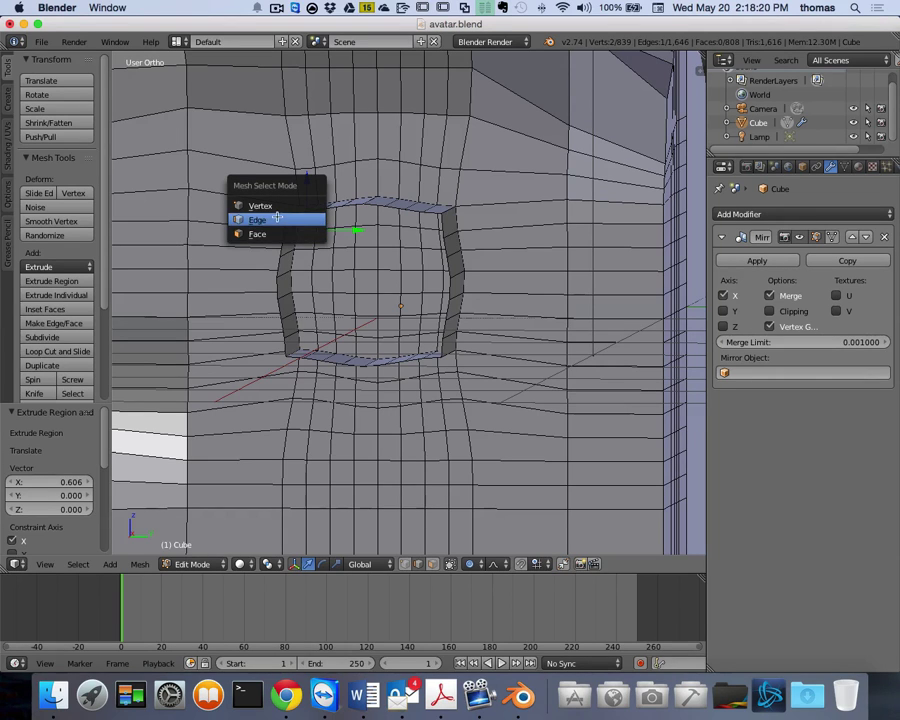
click(262, 233)
middle_drag(312, 240, 341, 237)
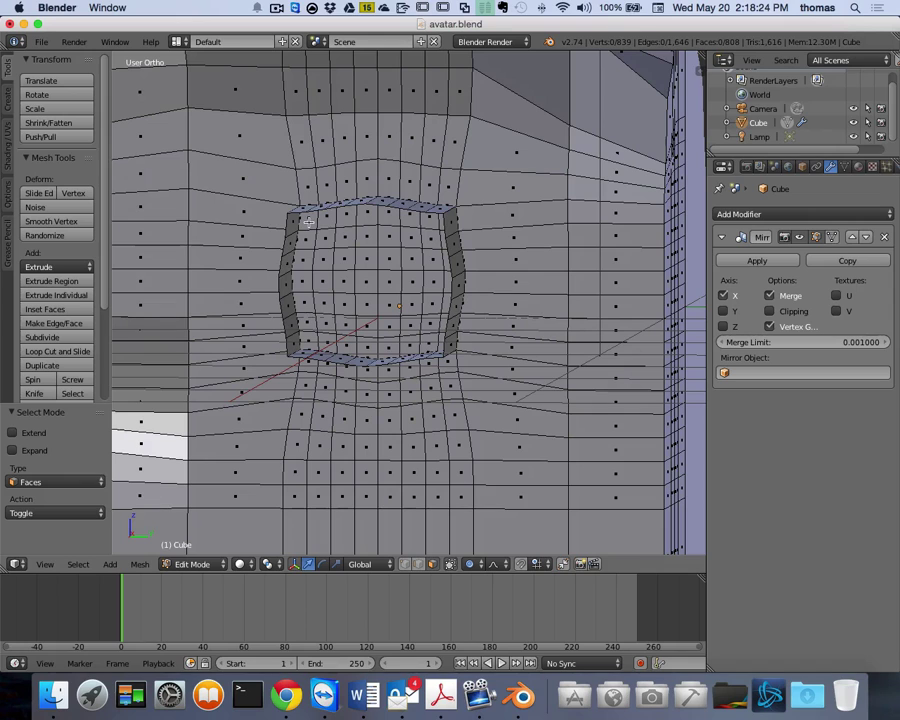
right_click(310, 221)
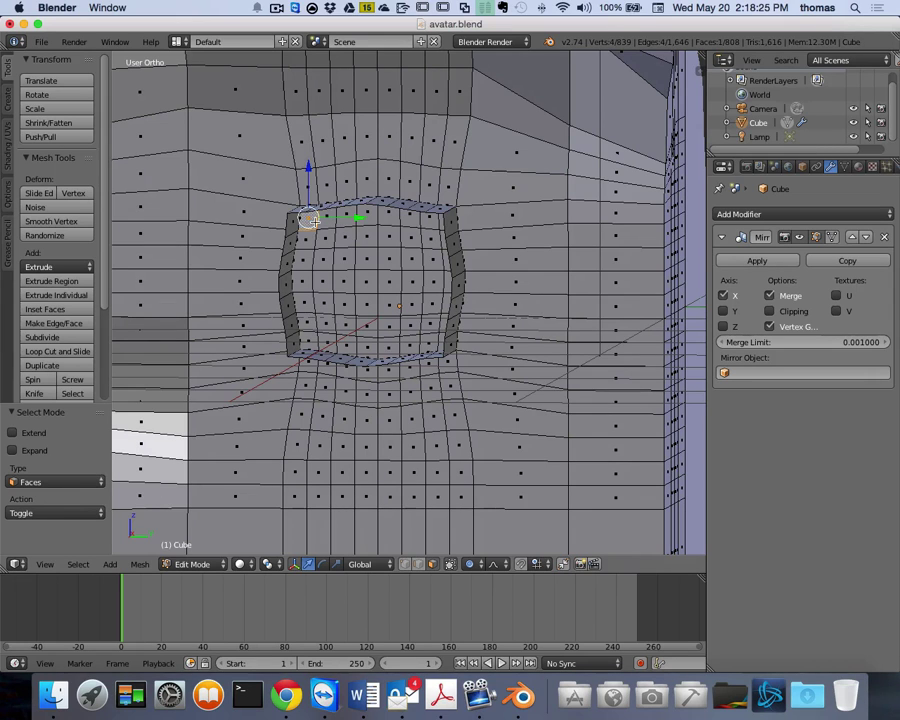
shift+right_click(369, 218)
shift+right_click(394, 219)
shift+right_click(419, 222)
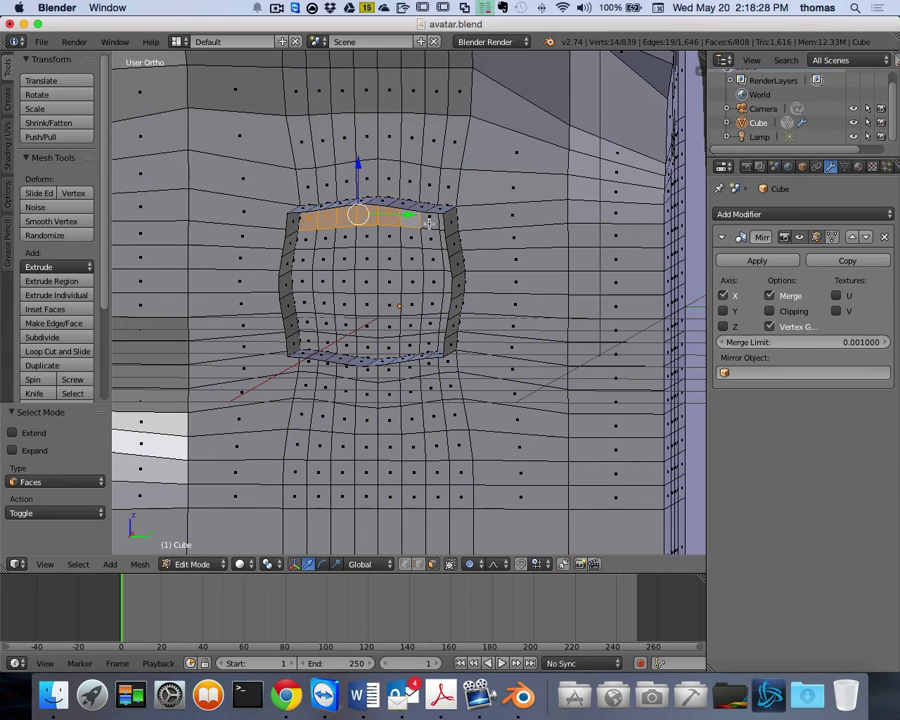
shift+right_click(430, 223)
middle_drag(435, 243, 440, 245)
shift+right_click(459, 227)
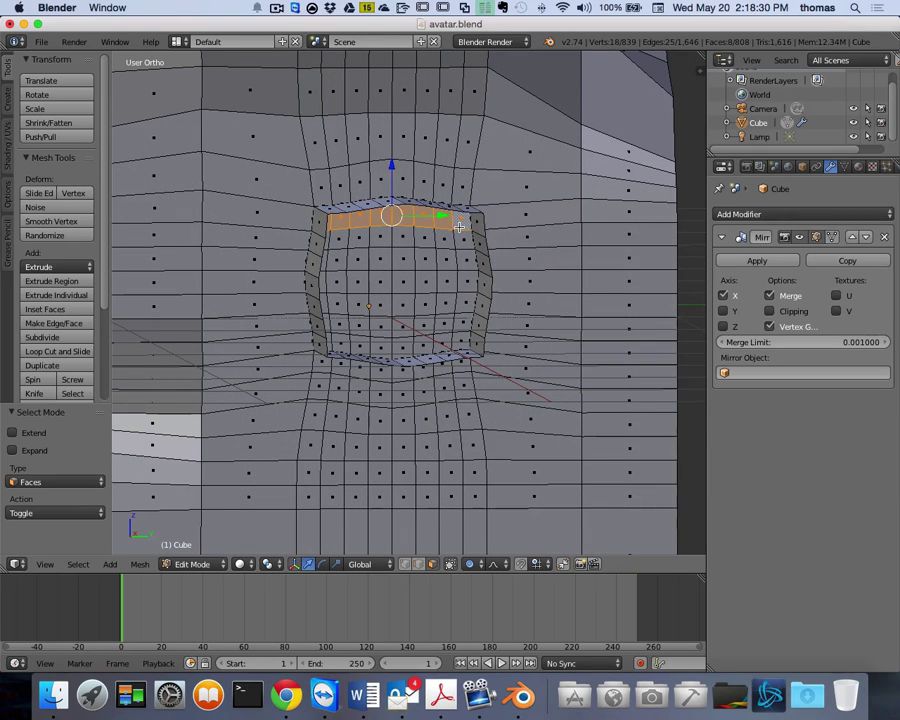
shift+right_click(465, 246)
shift+right_click(466, 264)
shift+right_click(467, 284)
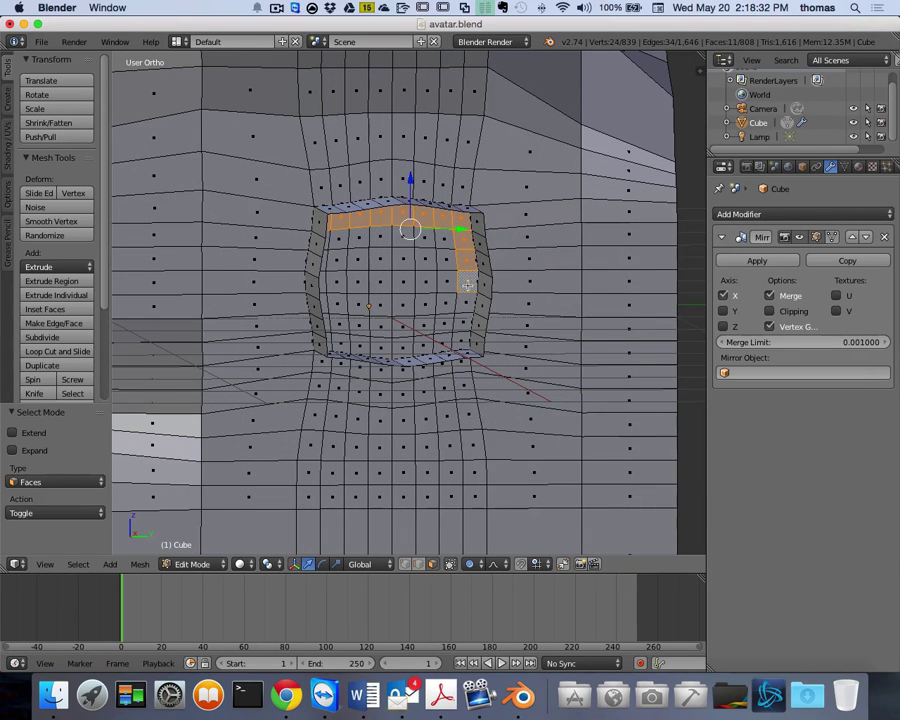
shift+right_click(467, 303)
shift+right_click(465, 322)
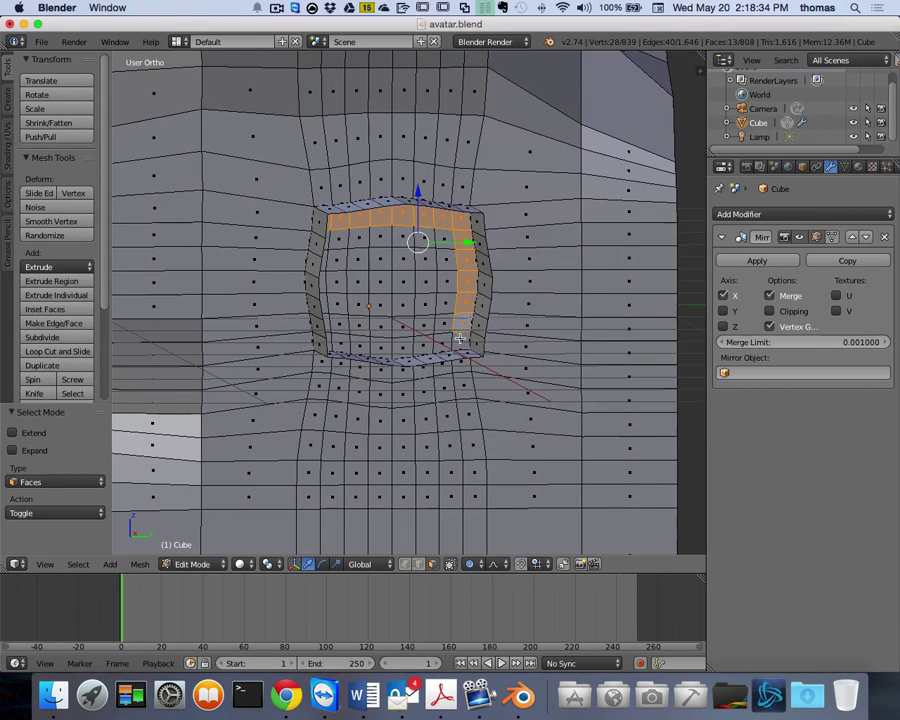
shift+right_click(462, 340)
shift+right_click(442, 343)
shift+right_click(422, 343)
shift+right_click(402, 343)
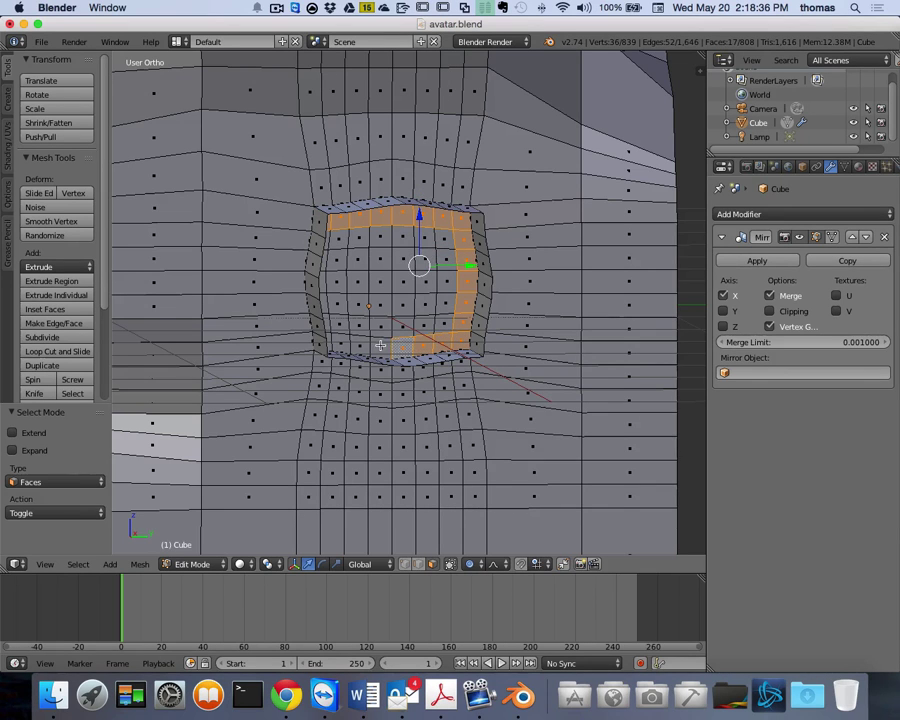
shift+right_click(381, 343)
shift+right_click(361, 343)
shift+right_click(341, 343)
middle_drag(341, 343, 300, 340)
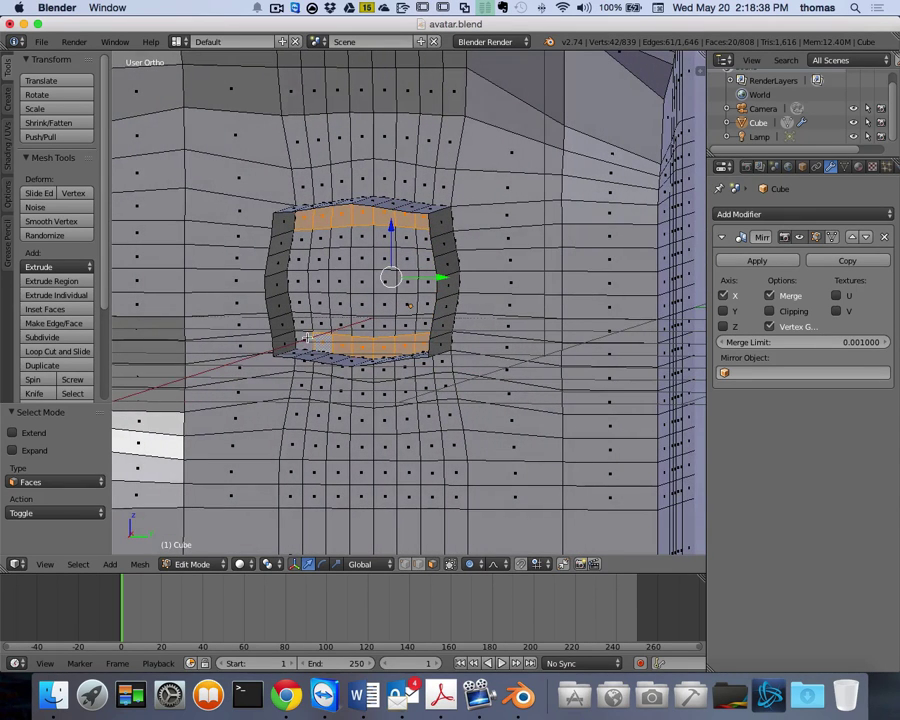
shift+right_click(300, 340)
shift+right_click(300, 322)
shift+right_click(300, 302)
shift+right_click(300, 282)
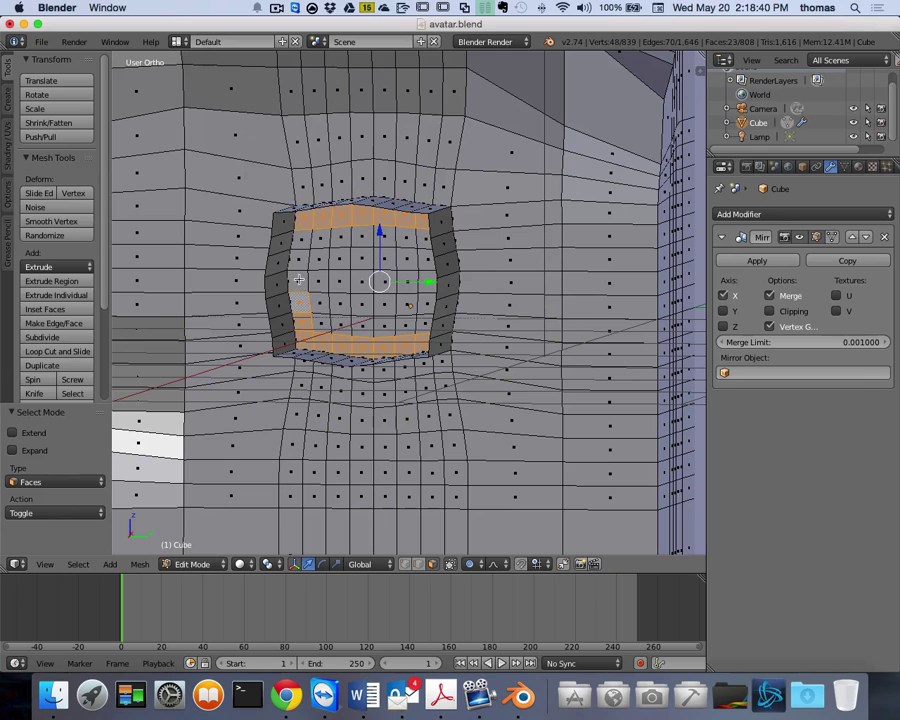
- Add the interior faces column by column until all 56 faces inside the opening are selected
shift+right_click(300, 242)
shift+right_click(320, 232)
shift+right_click(320, 247)
shift+right_click(321, 262)
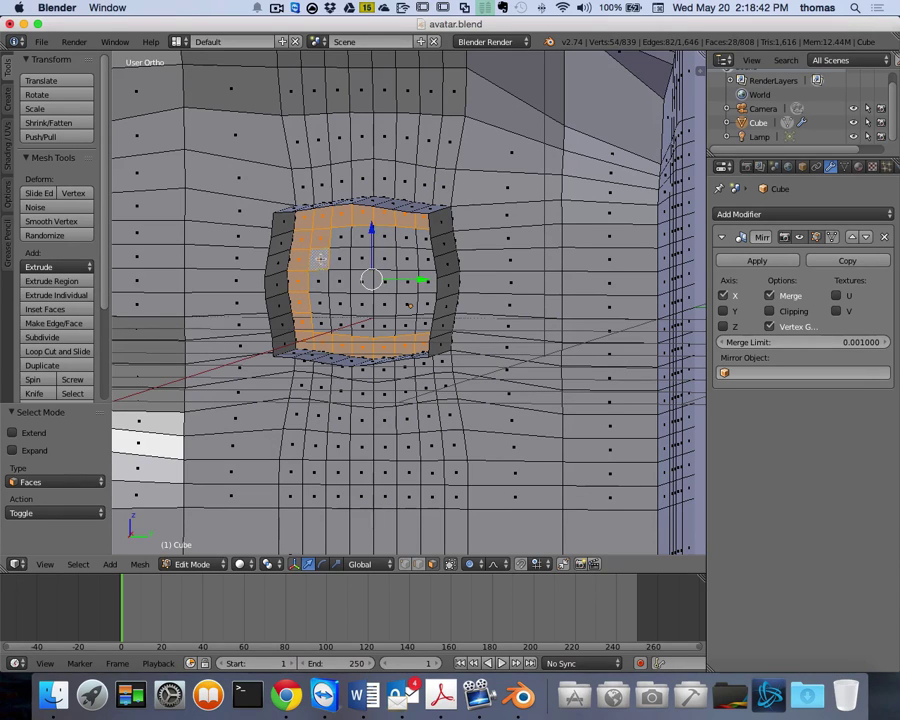
shift+right_click(322, 284)
shift+right_click(340, 232)
shift+right_click(340, 250)
shift+right_click(341, 268)
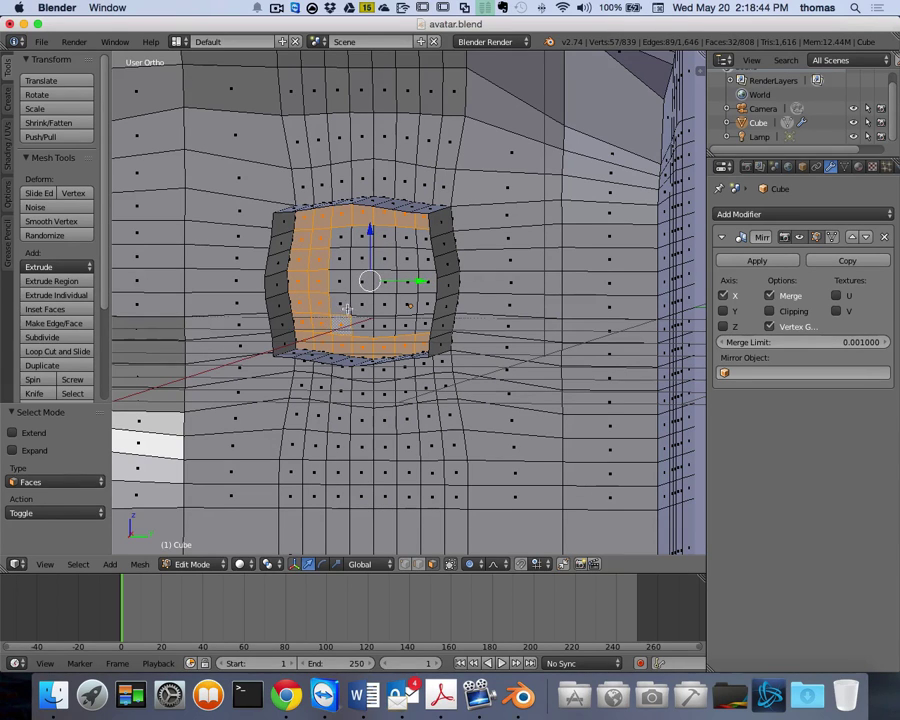
shift+right_click(341, 300)
shift+right_click(362, 290)
shift+right_click(362, 232)
shift+right_click(362, 248)
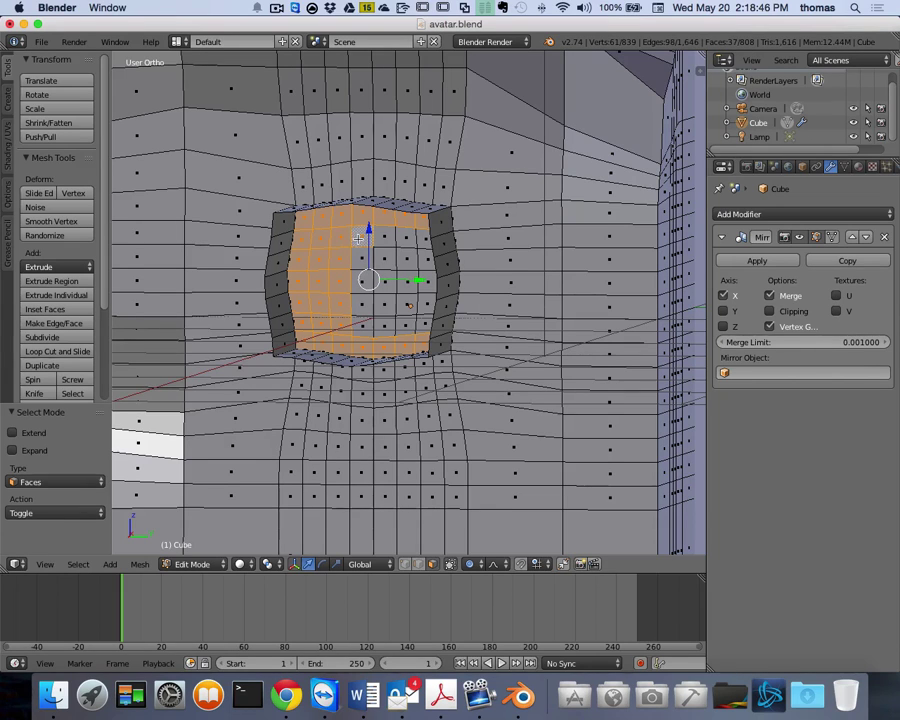
shift+right_click(362, 262)
shift+right_click(363, 276)
shift+right_click(355, 292)
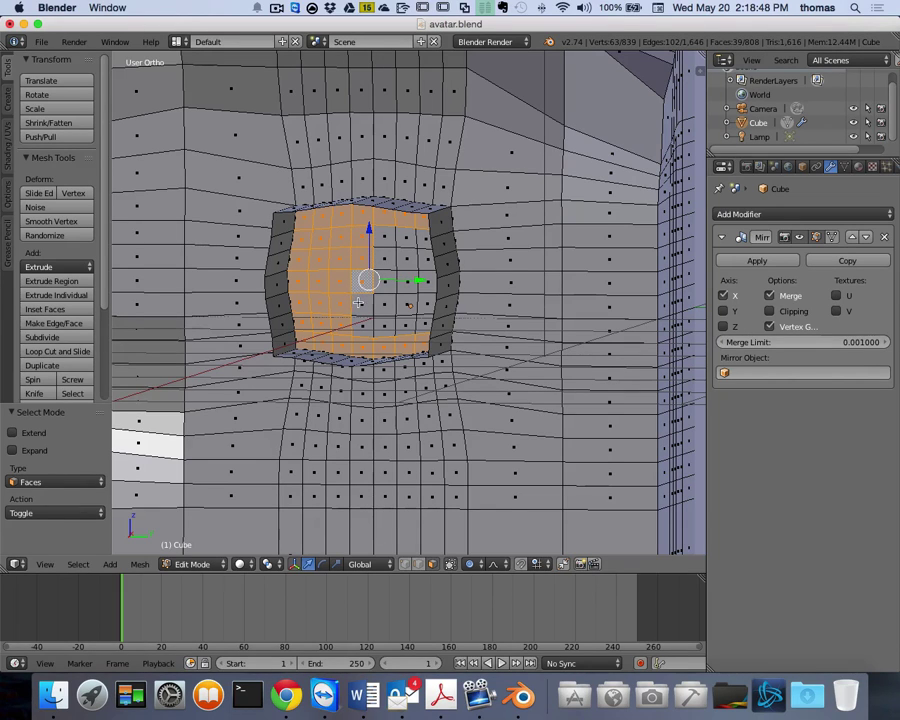
shift+right_click(358, 302)
shift+right_click(383, 236)
shift+right_click(383, 250)
shift+right_click(384, 265)
shift+right_click(390, 282)
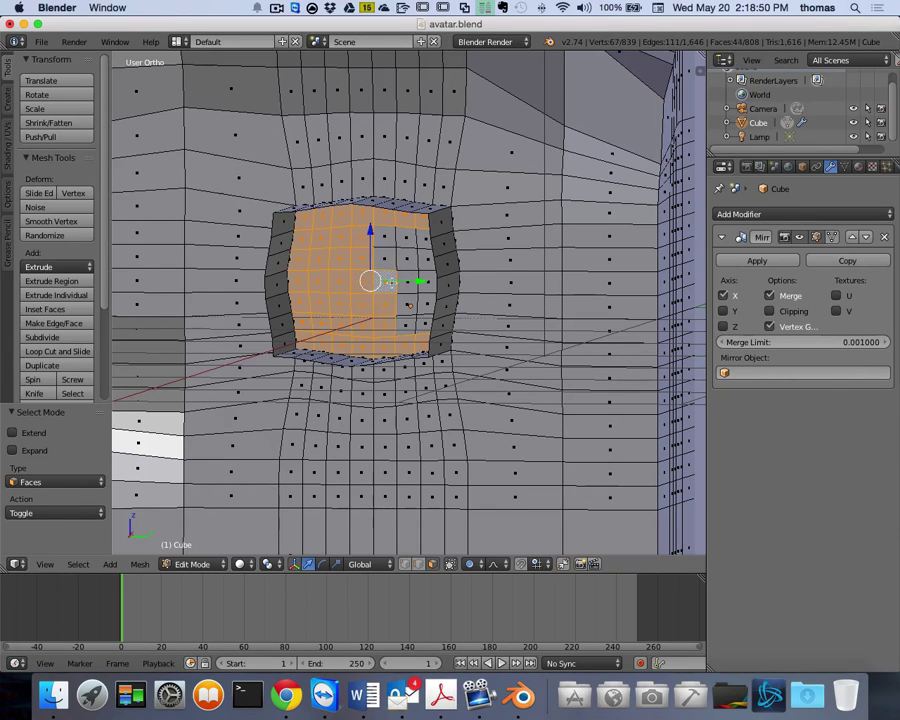
shift+right_click(398, 232)
shift+right_click(406, 236)
shift+right_click(408, 248)
shift+right_click(402, 262)
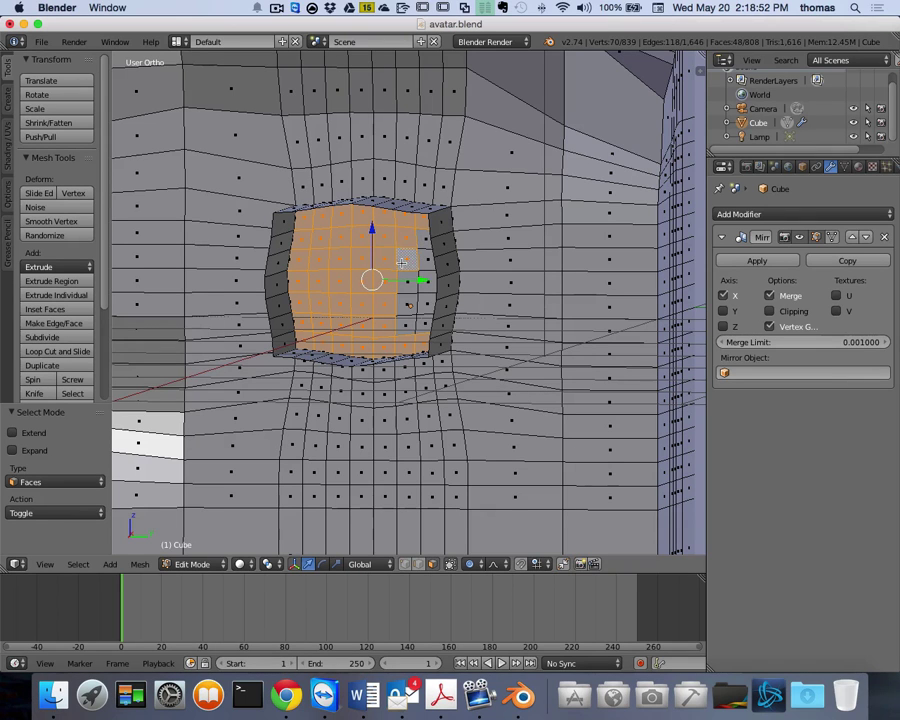
shift+right_click(414, 282)
shift+right_click(408, 304)
shift+right_click(406, 320)
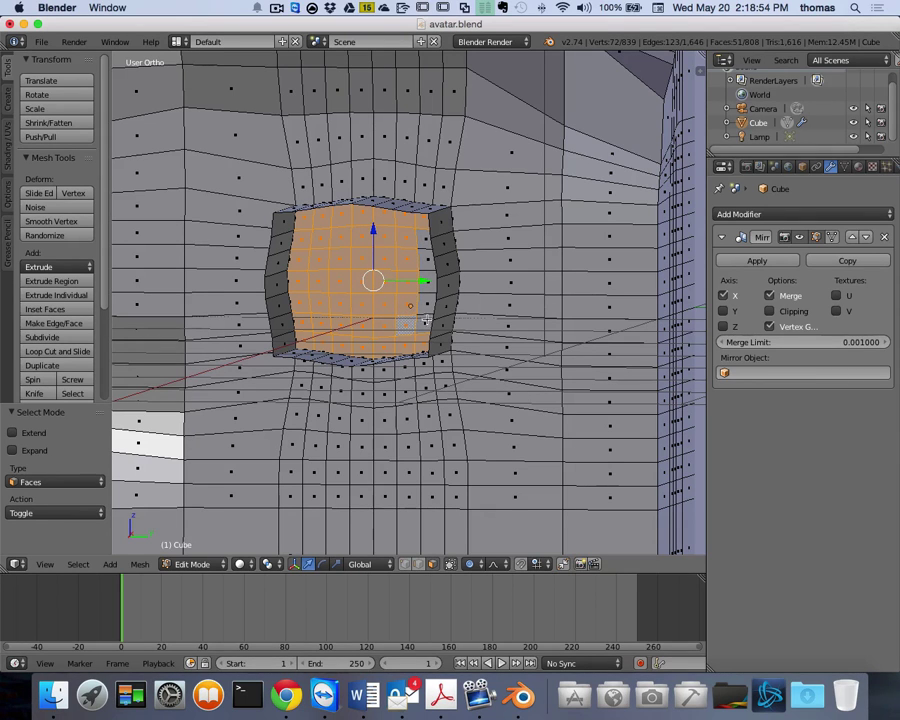
middle_drag(420, 316, 428, 312)
shift+right_click(430, 310)
shift+right_click(433, 304)
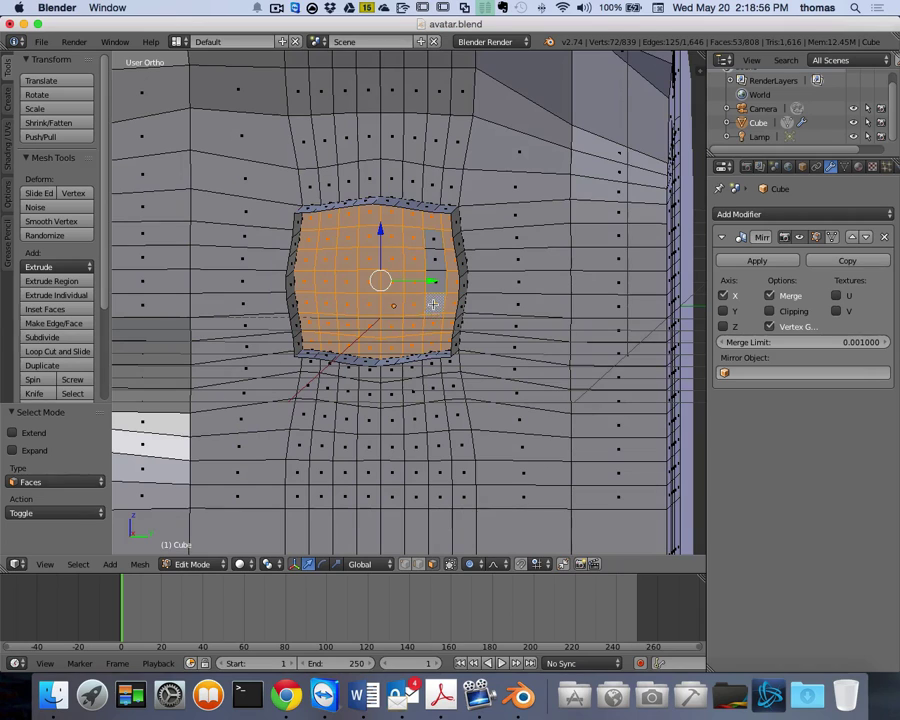
shift+right_click(433, 274)
shift+right_click(433, 262)
shift+right_click(432, 250)
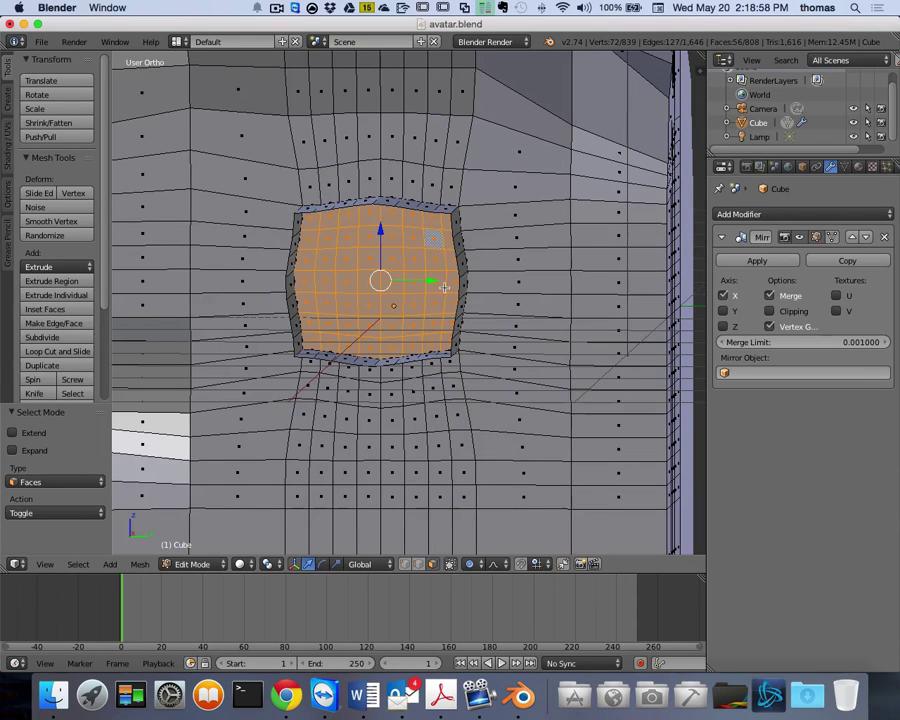
middle_drag(444, 288, 508, 291)
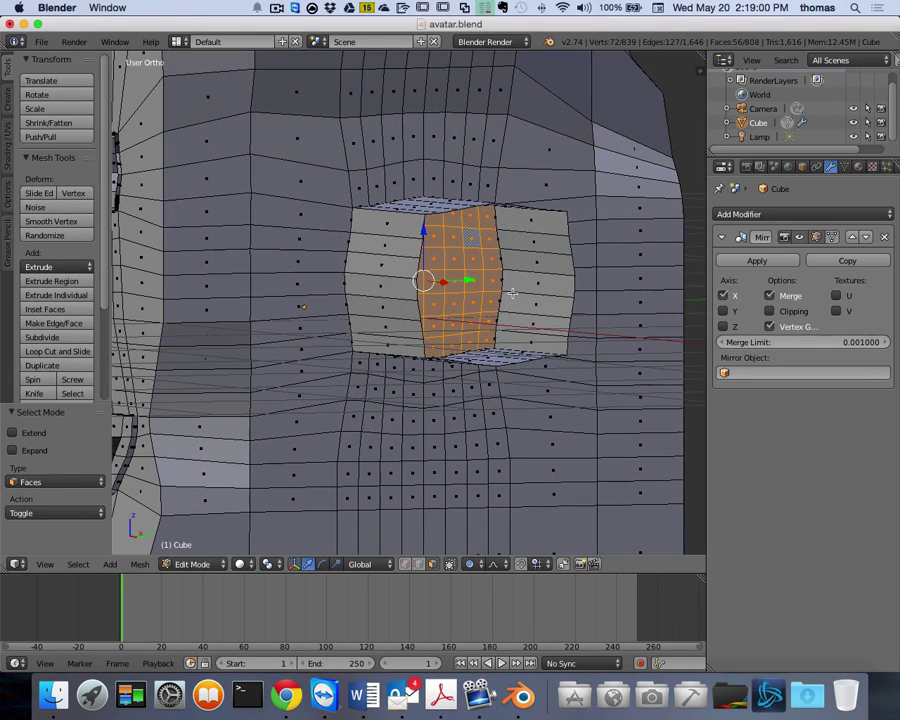
- In front wireframe view, extrude the selected faces in place, then extrude them 0.633 outward along X
key(KP_1)
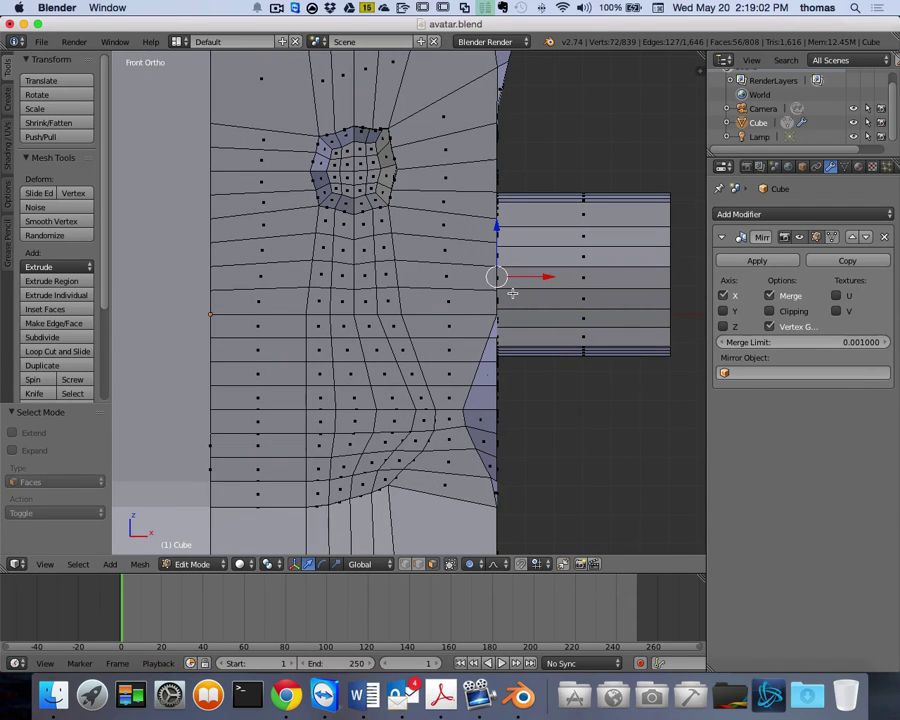
key(z)
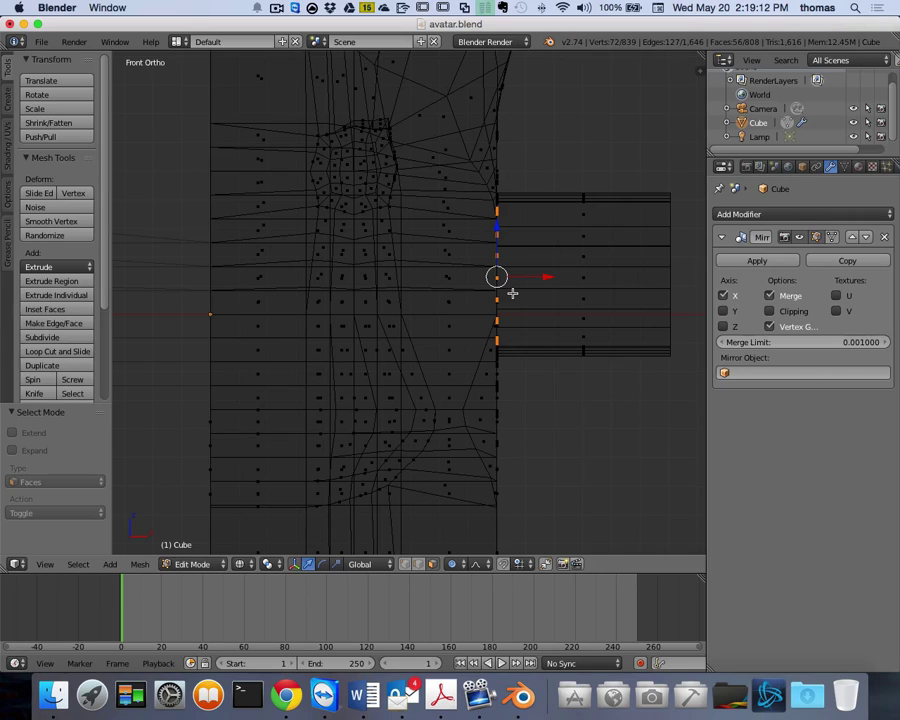
key(e)
click(512, 293)
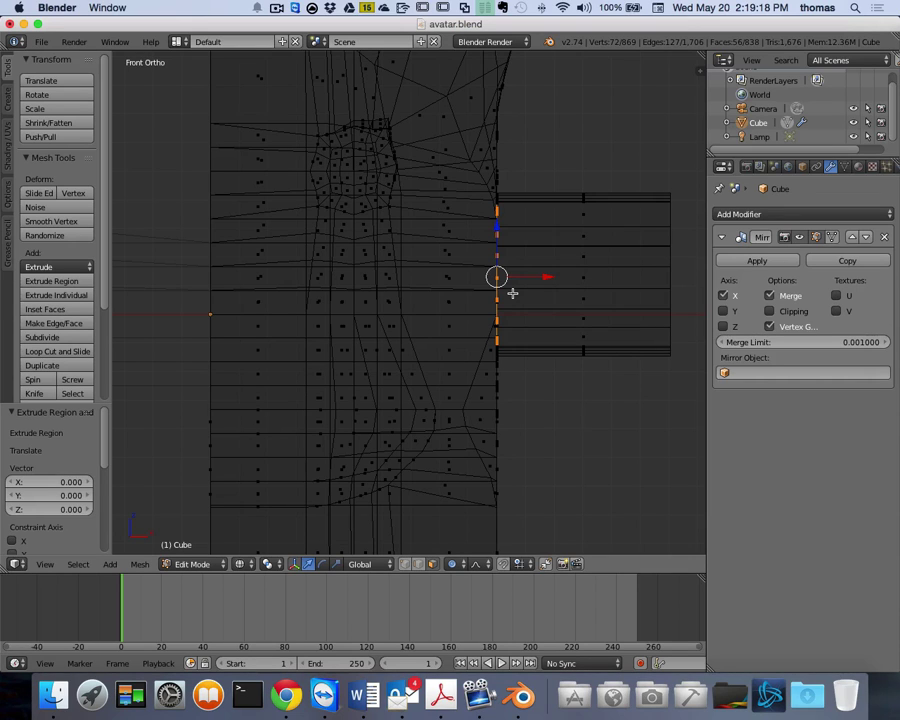
key(e)
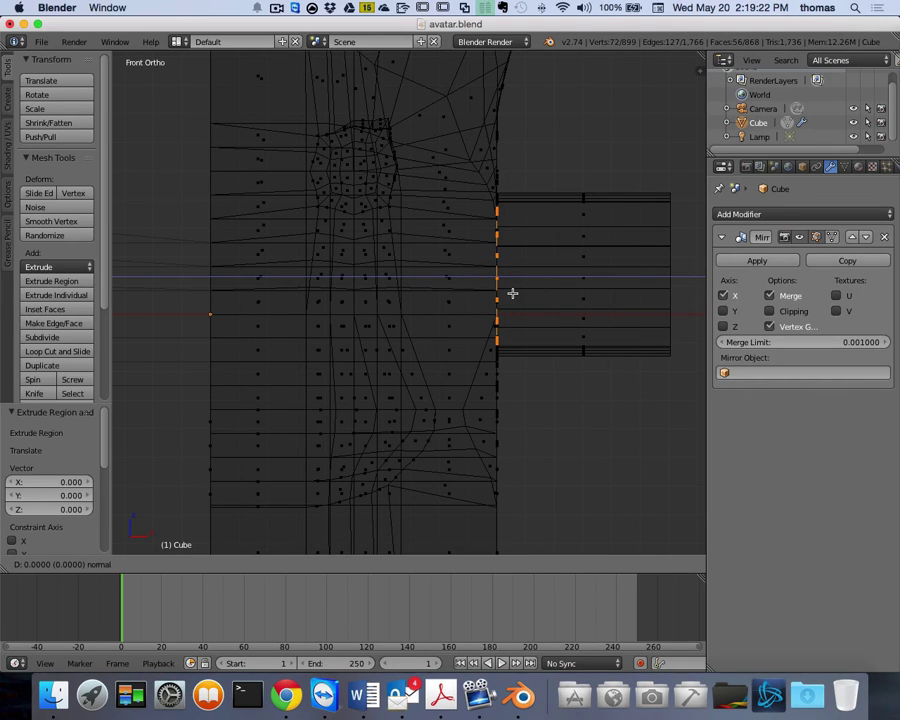
key(x)
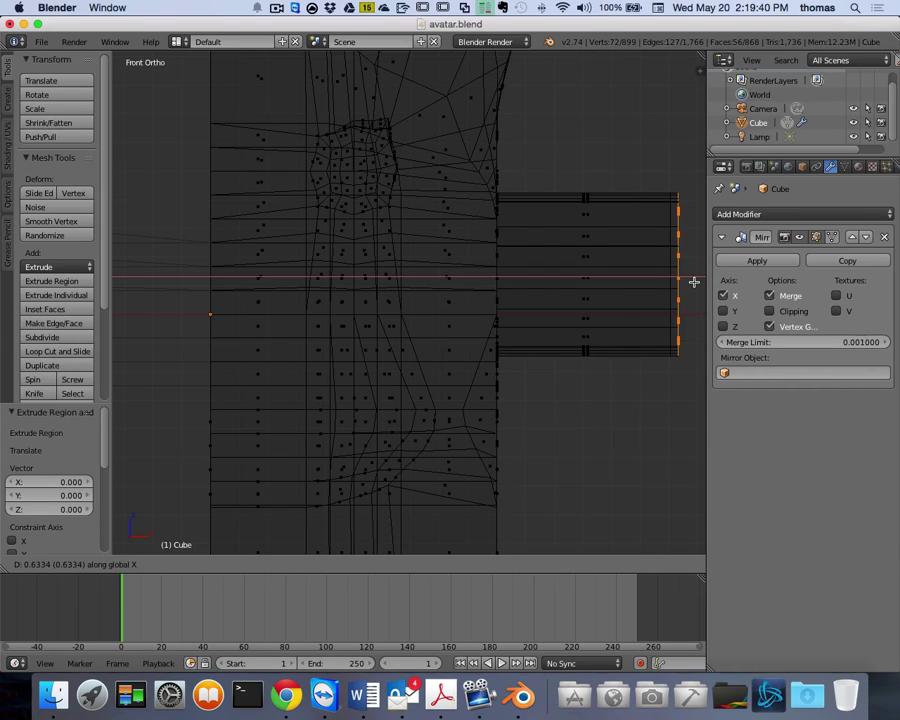
click(694, 282)
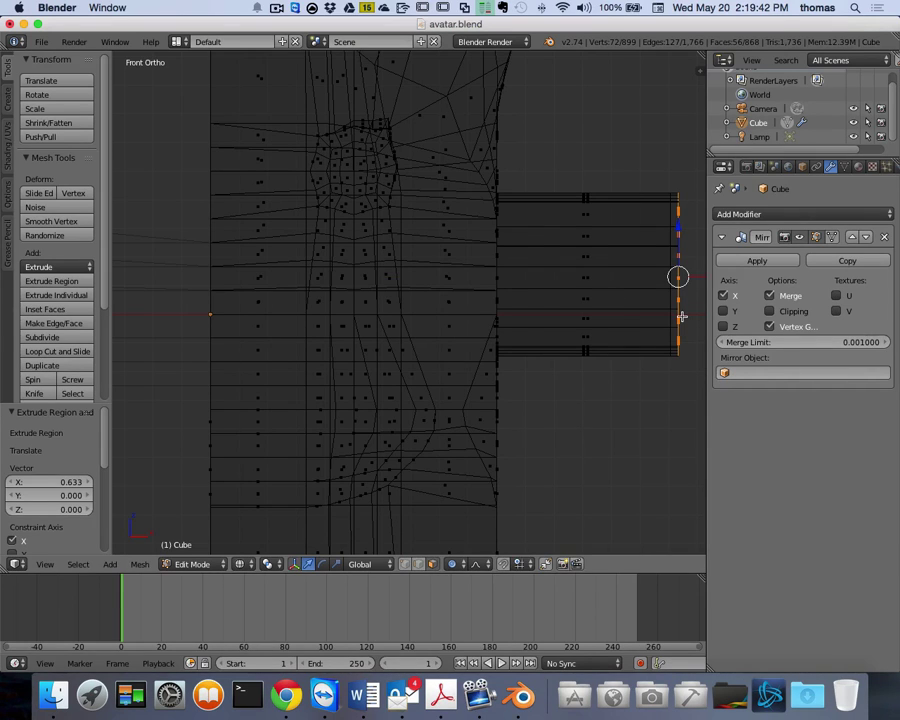
- Return to solid shading, inspect the extruded arm block from several angles, and begin proportionally scaling its end face
key(z)
mouse_move(586, 400)
middle_down()
mouse_move(605, 394)
mouse_move(598, 372)
mouse_move(607, 391)
middle_up()
scroll(605, 394, up, 3)
middle_drag(605, 338, 429, 312)
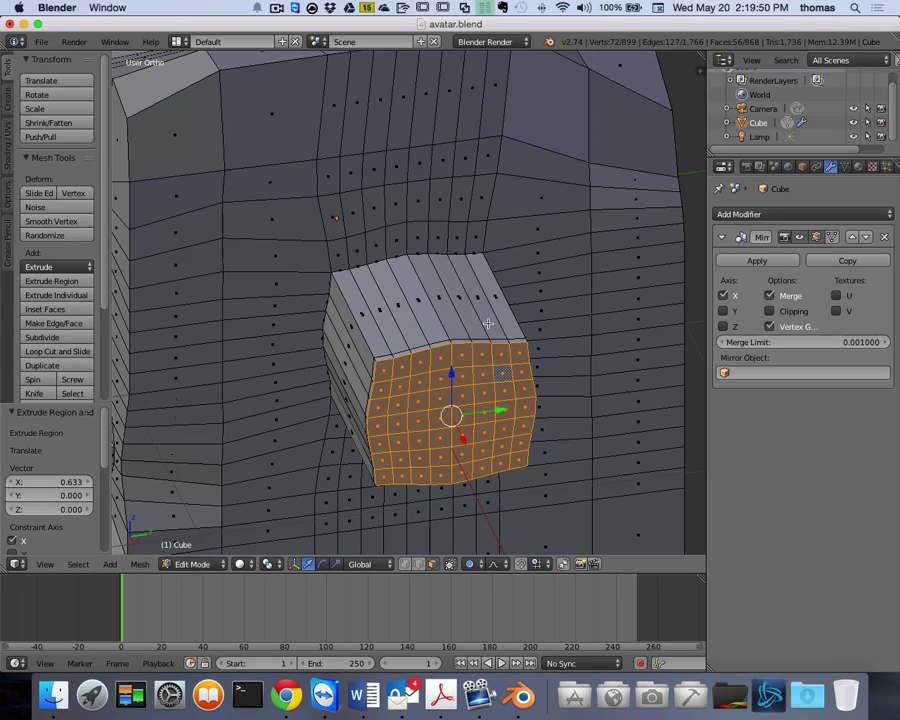
middle_drag(452, 318, 452, 328)
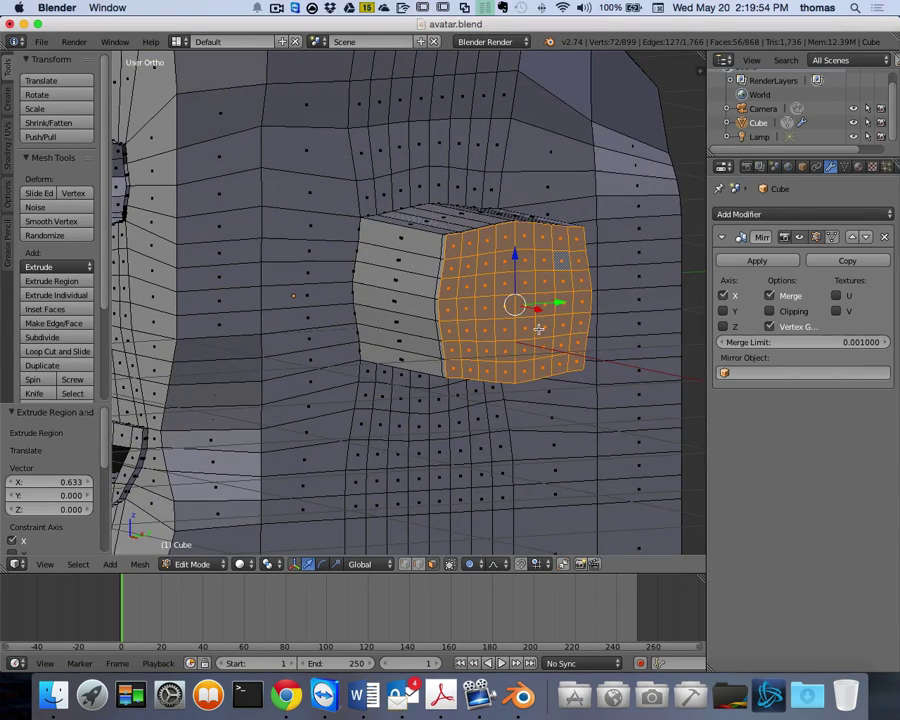
middle_drag(539, 328, 498, 311)
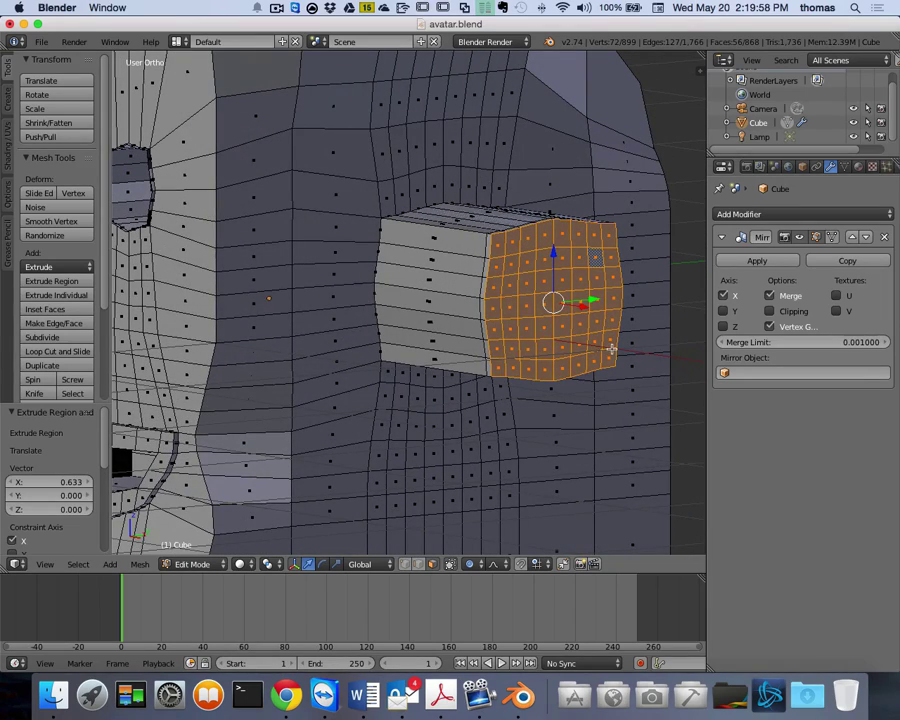
scroll(611, 348, right, 10)
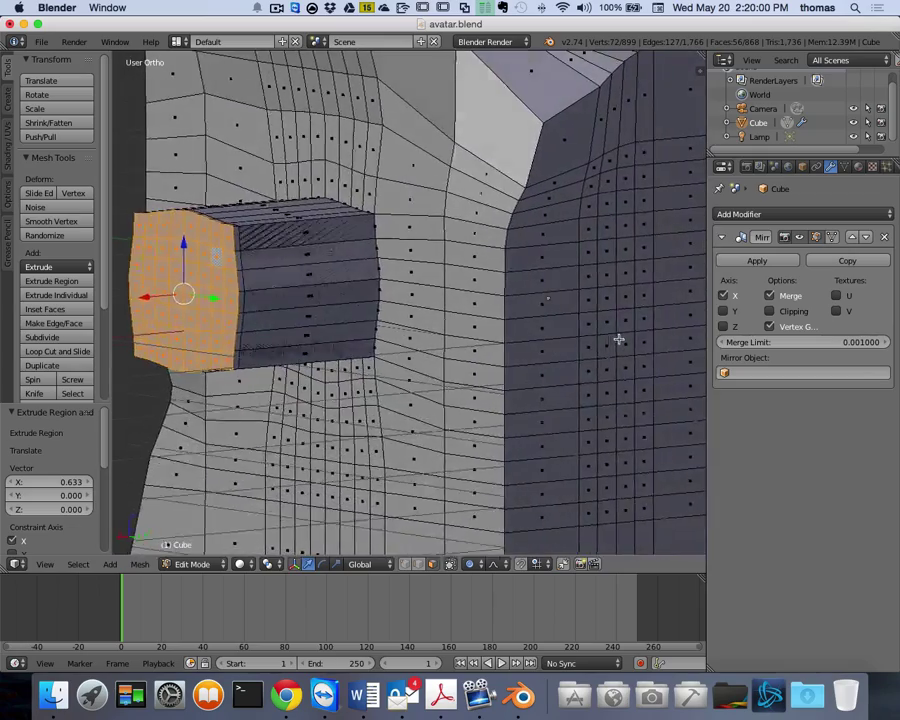
scroll(619, 340, right, 10)
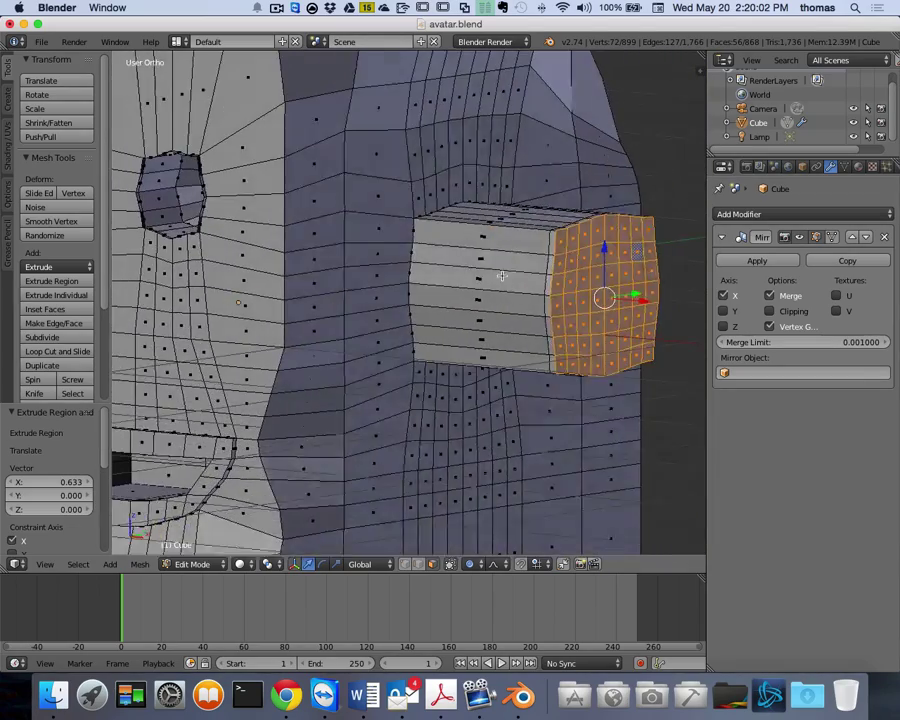
scroll(510, 288, right, 3)
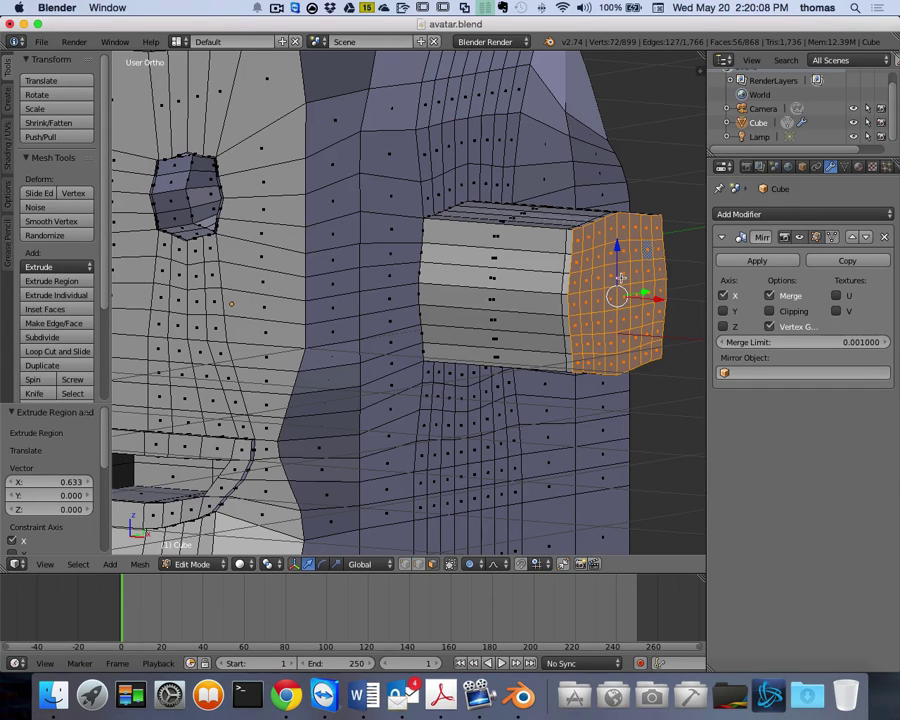
scroll(621, 283, right, 5)
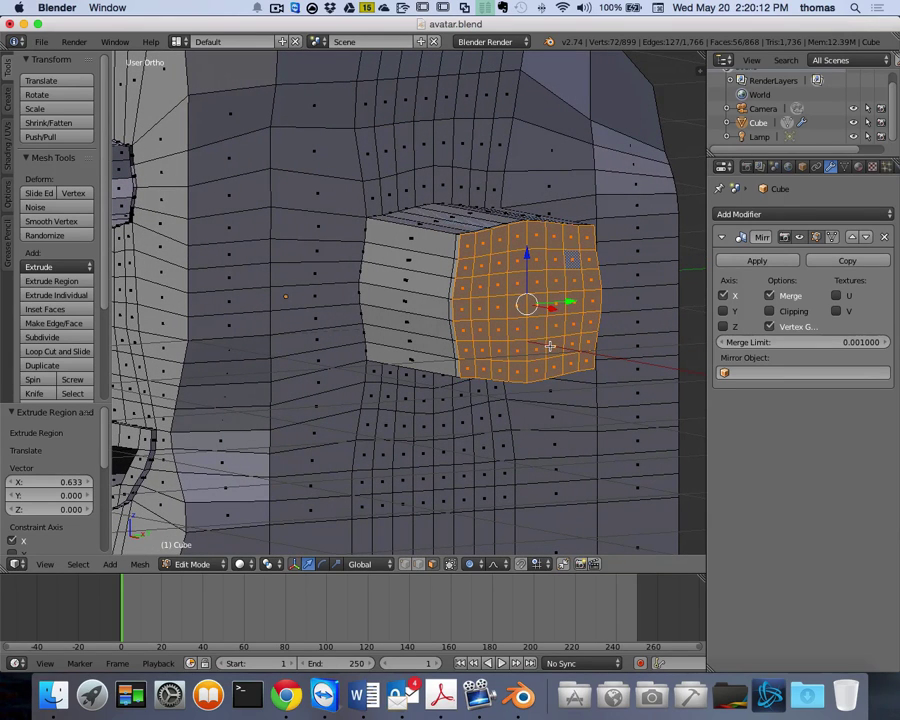
key(s)
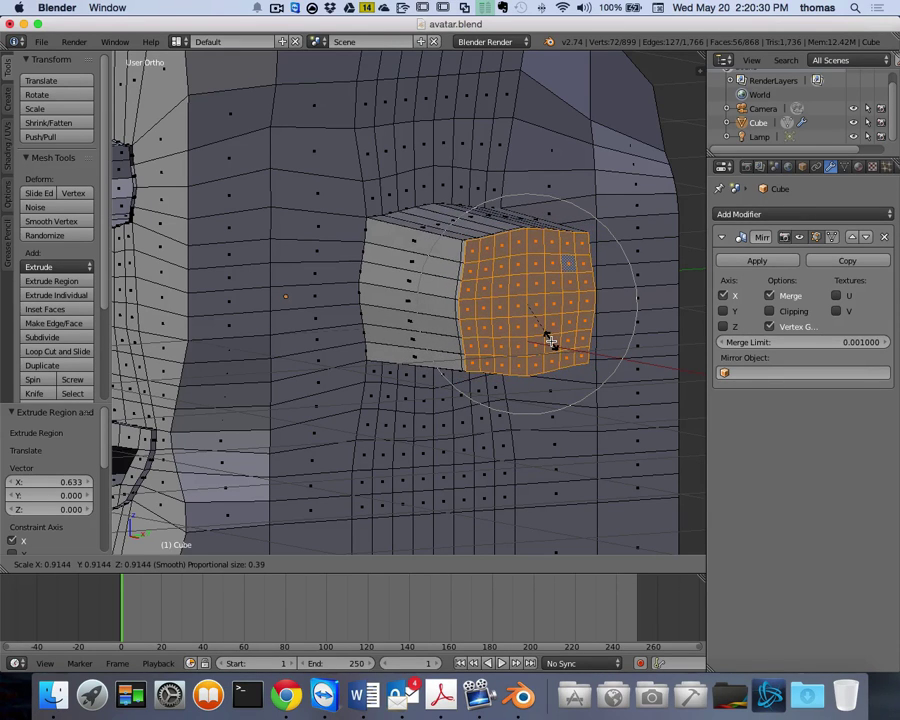
- Confirm the end-face scale at 0.902 and check the tapered arm from side and front angles
click(549, 341)
middle_drag(549, 341, 568, 244)
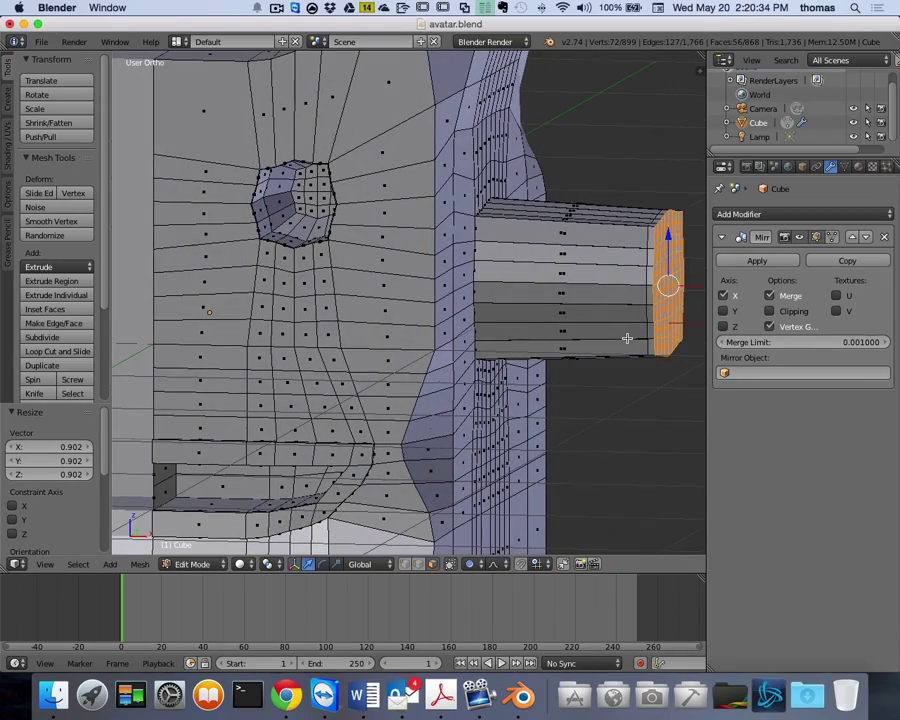
middle_drag(622, 336, 573, 212)
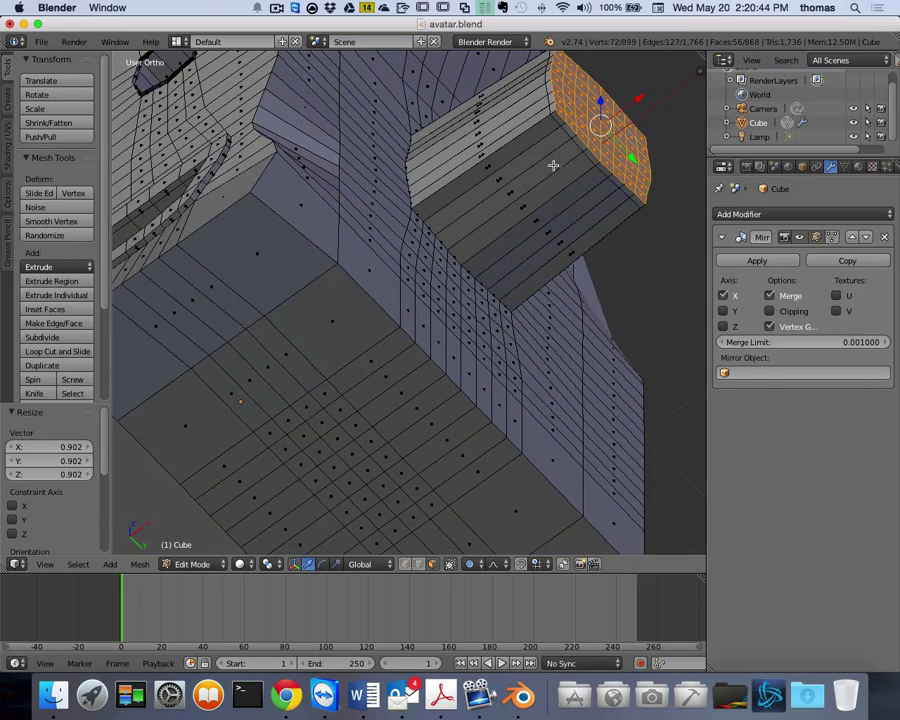
middle_drag(549, 347, 590, 232)
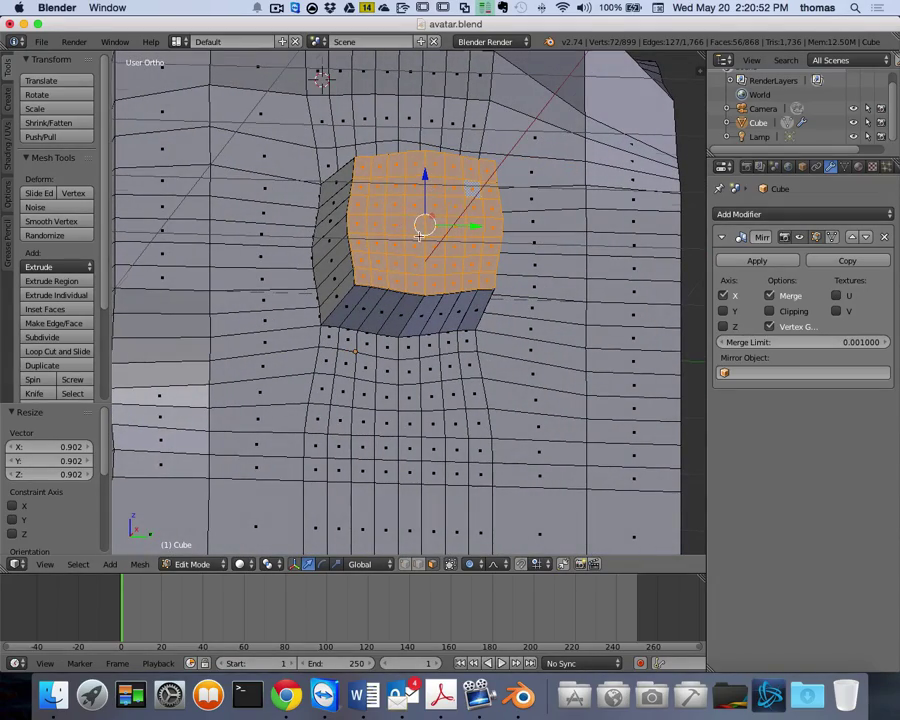
middle_drag(399, 221, 419, 237)
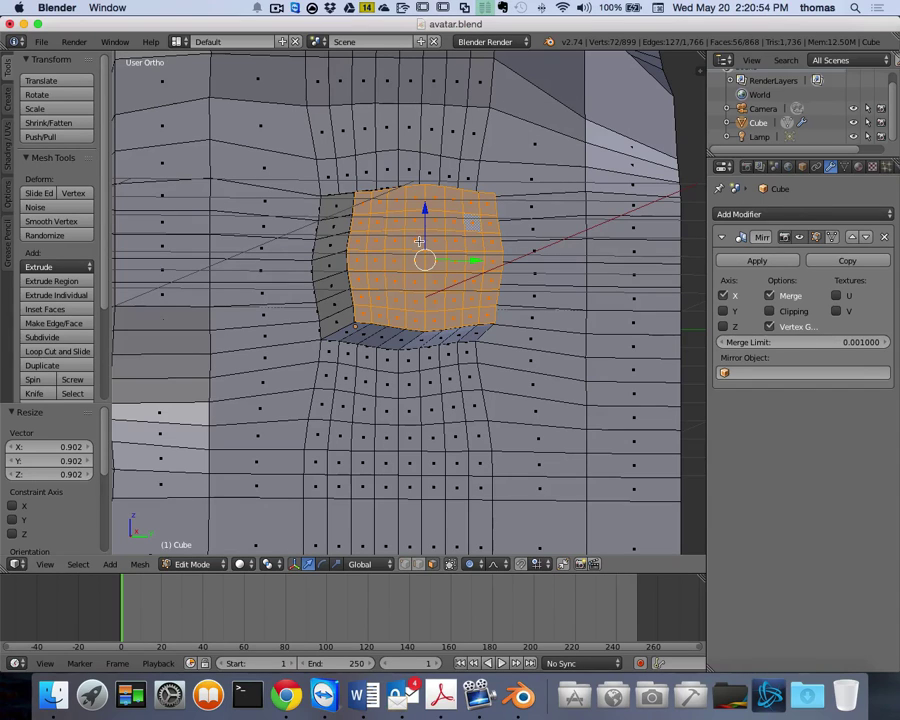
- Deselect all, then select a ring of faces on the arm's end, one face in from its border
key(a)
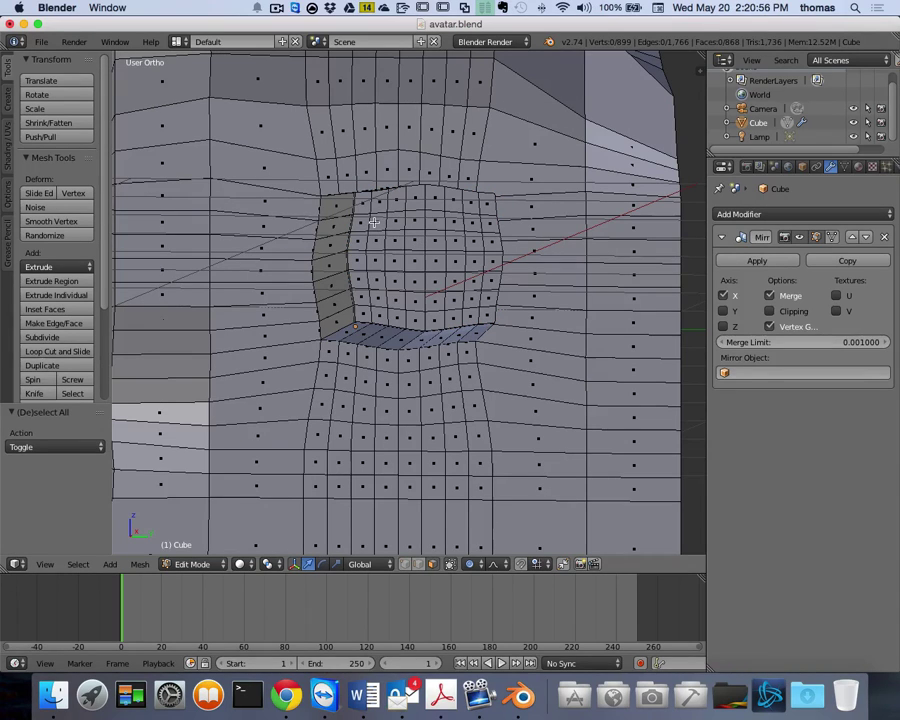
right_click(376, 221)
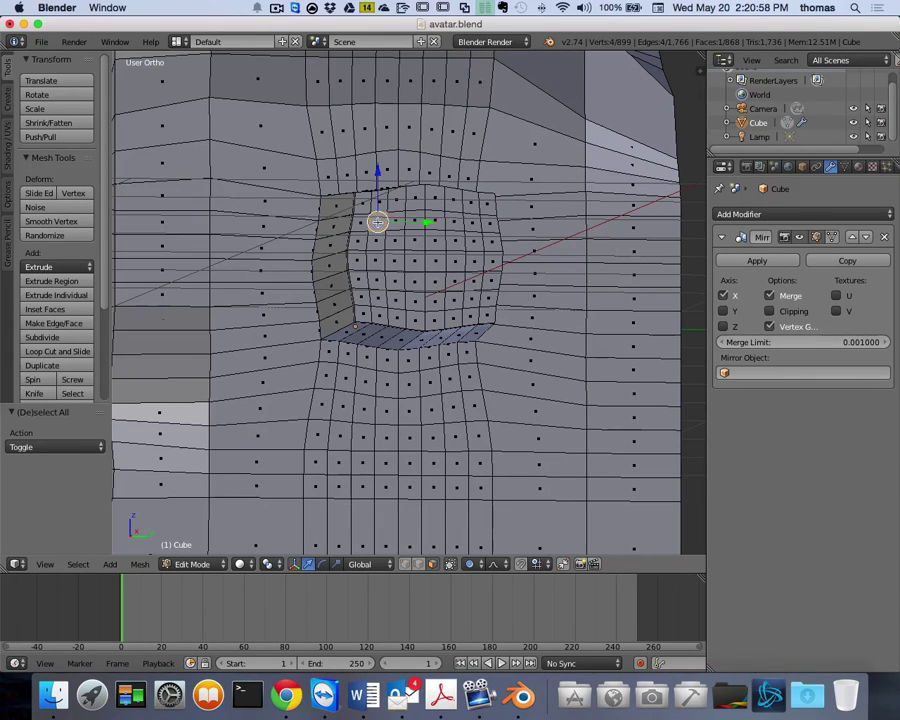
shift+right_click(400, 221)
shift+right_click(420, 221)
shift+right_click(440, 221)
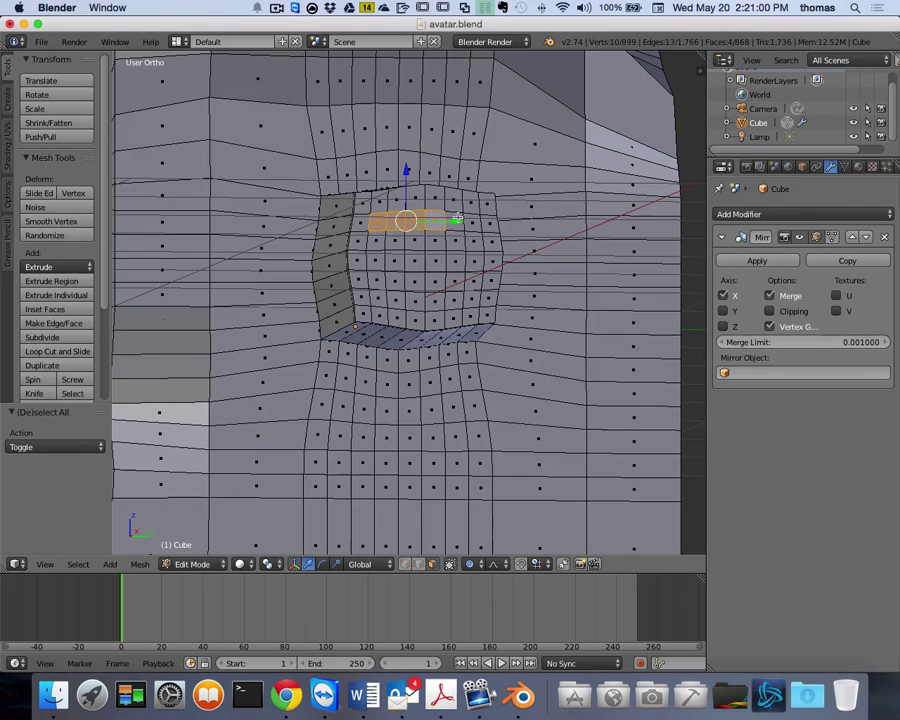
shift+right_click(460, 221)
shift+right_click(476, 236)
shift+right_click(475, 251)
shift+right_click(474, 266)
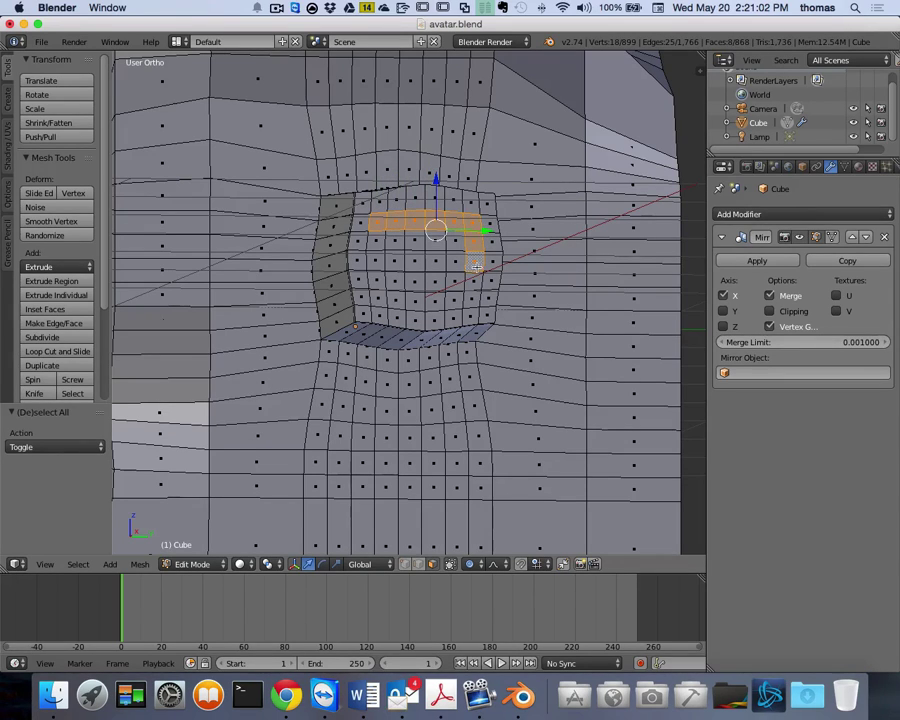
shift+right_click(474, 283)
shift+right_click(472, 295)
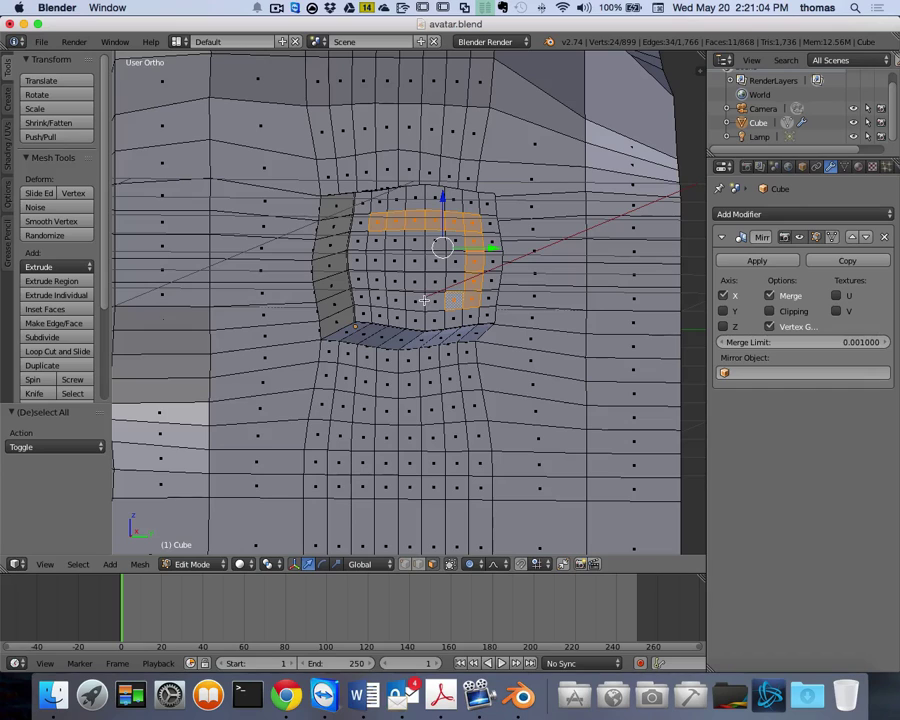
shift+click(436, 298)
shift+click(417, 298)
shift+click(398, 298)
shift+click(376, 298)
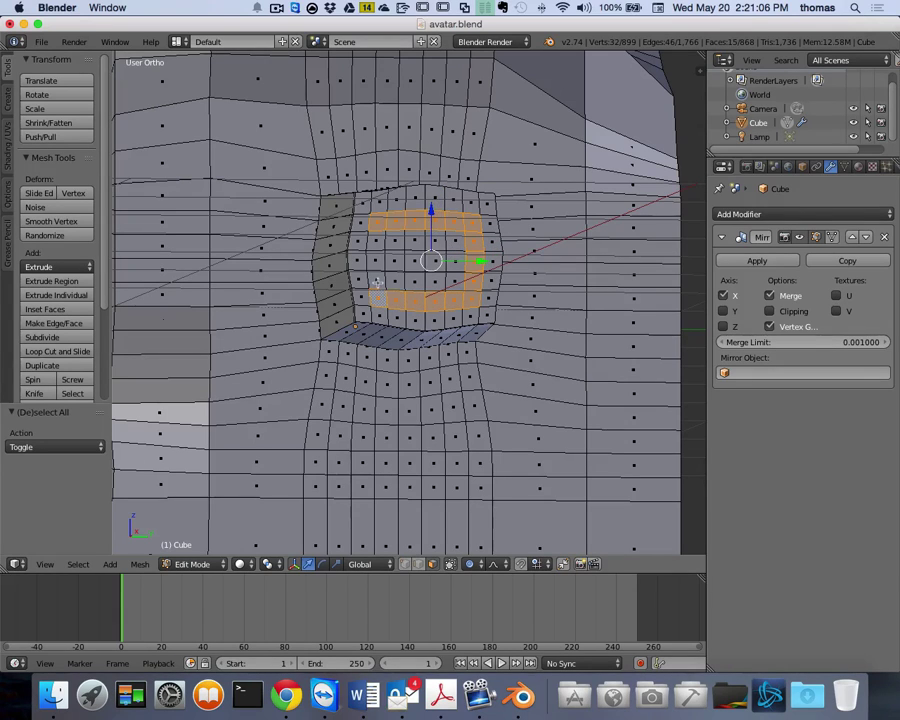
shift+click(376, 279)
shift+click(376, 260)
shift+click(377, 241)
- Fill in the faces inside that ring to complete the central block
shift+click(398, 245)
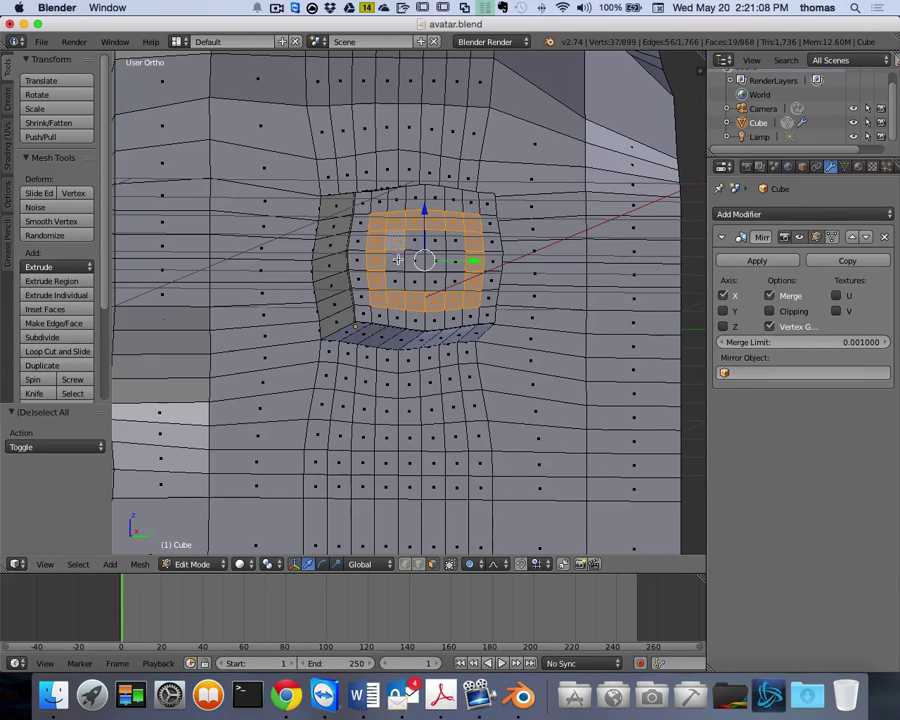
shift+click(417, 245)
shift+click(436, 250)
shift+click(441, 282)
shift+click(422, 282)
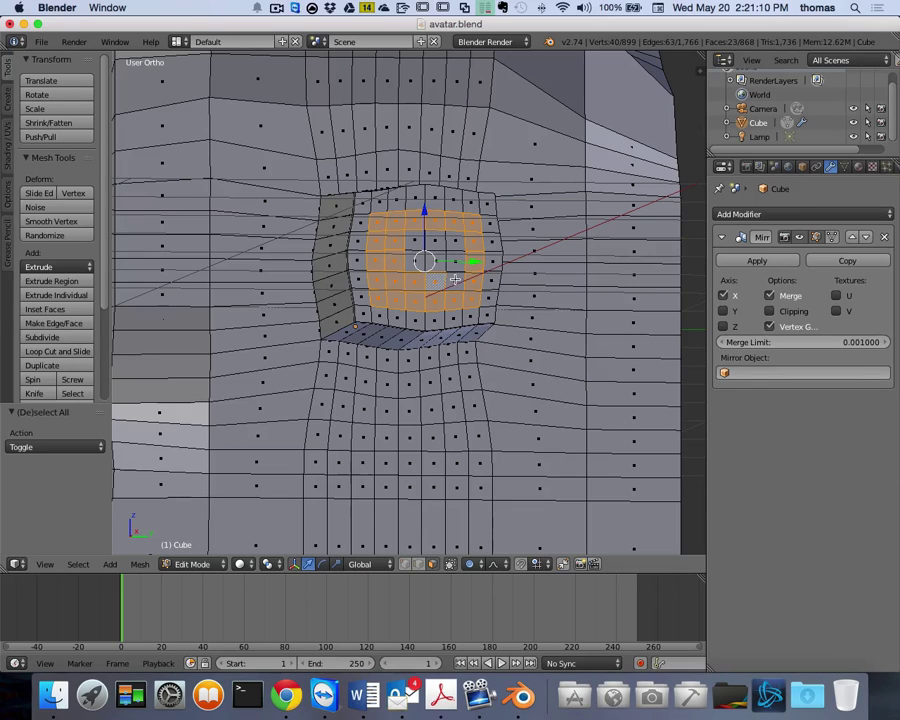
shift+click(403, 264)
shift+click(422, 264)
shift+click(441, 264)
shift+click(427, 245)
shift+click(403, 282)
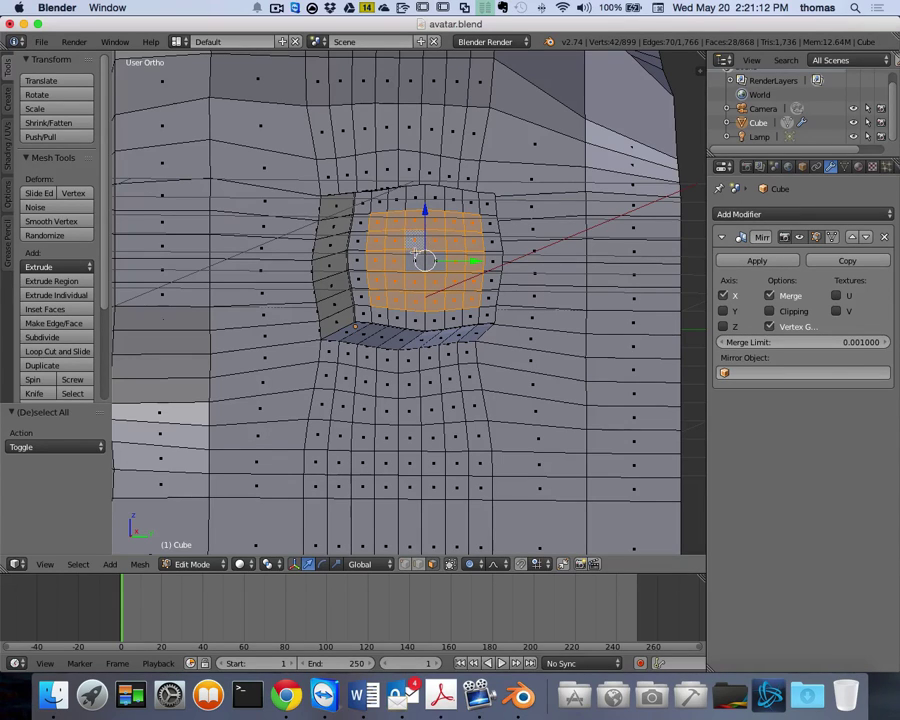
shift+click(458, 264)
shift+click(458, 245)
middle_drag(430, 262, 591, 271)
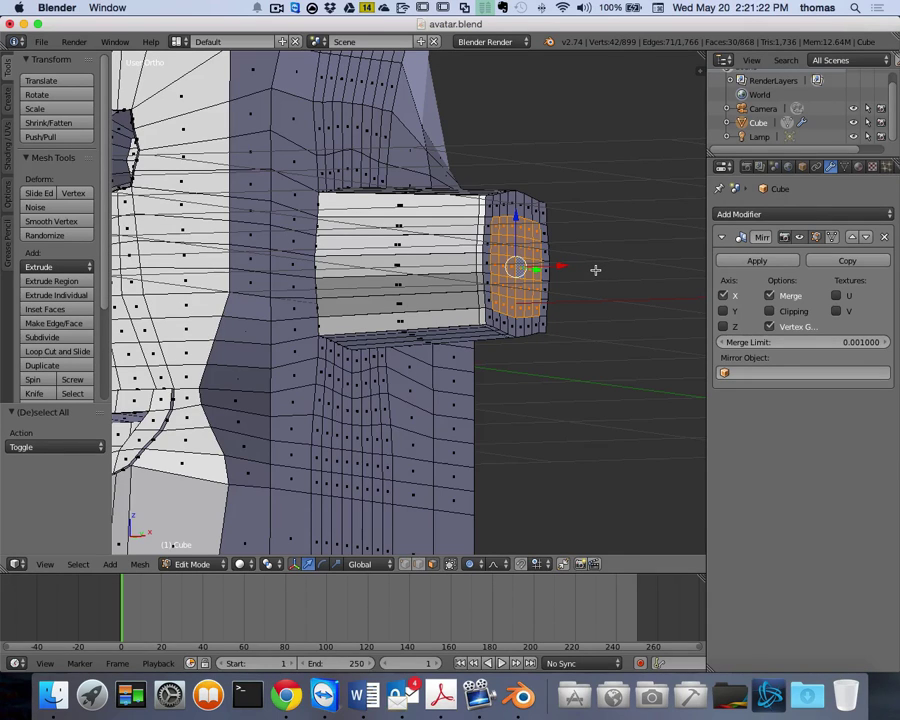
- In front wireframe view, extrude the central end faces in place, then 0.373 along X
key(KP_1)
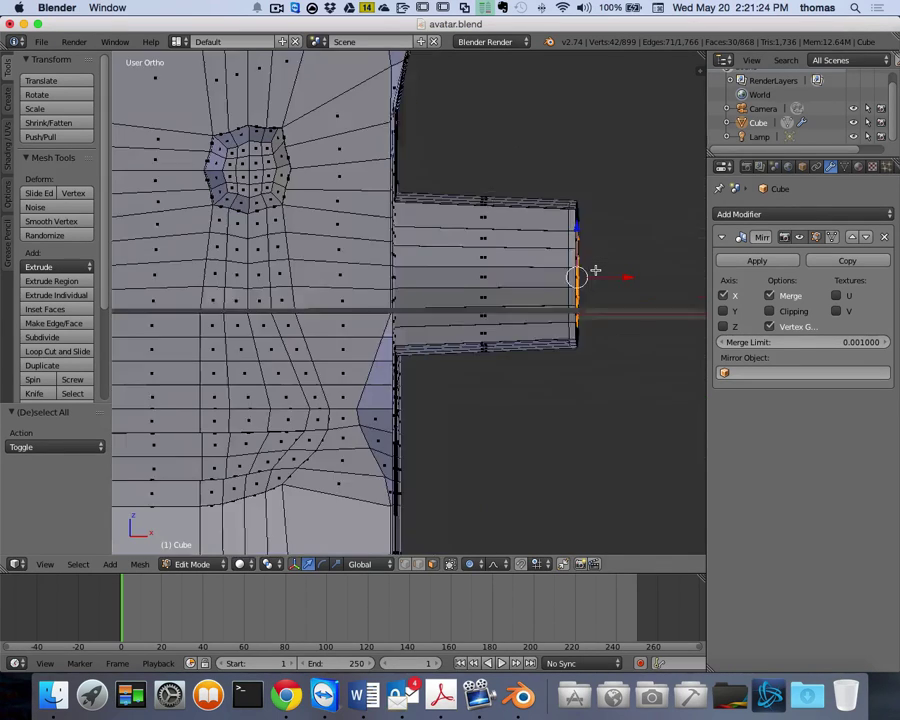
key(z)
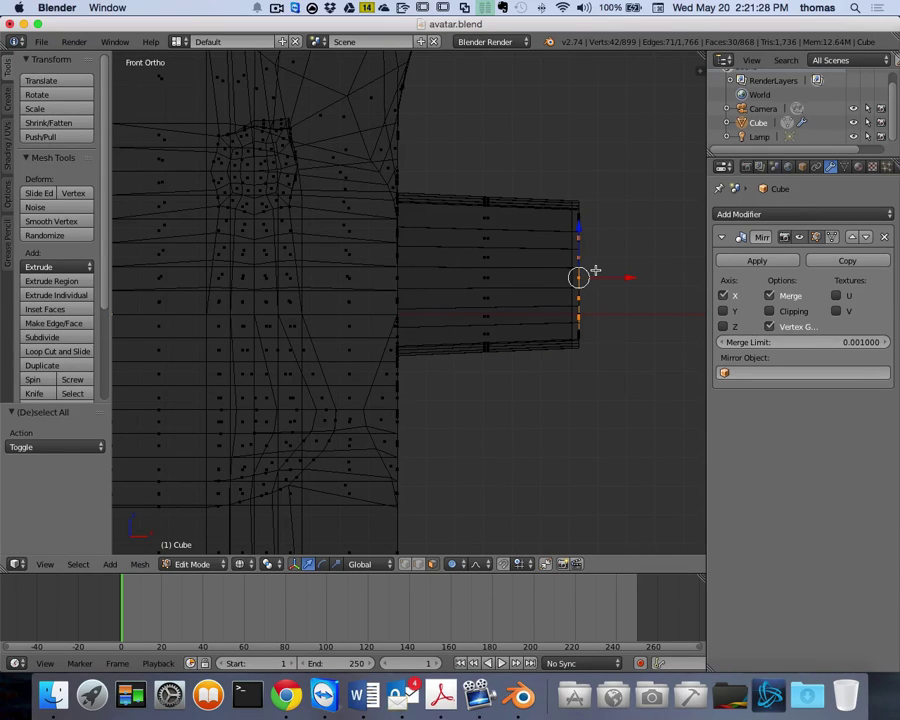
key(e)
click(595, 270)
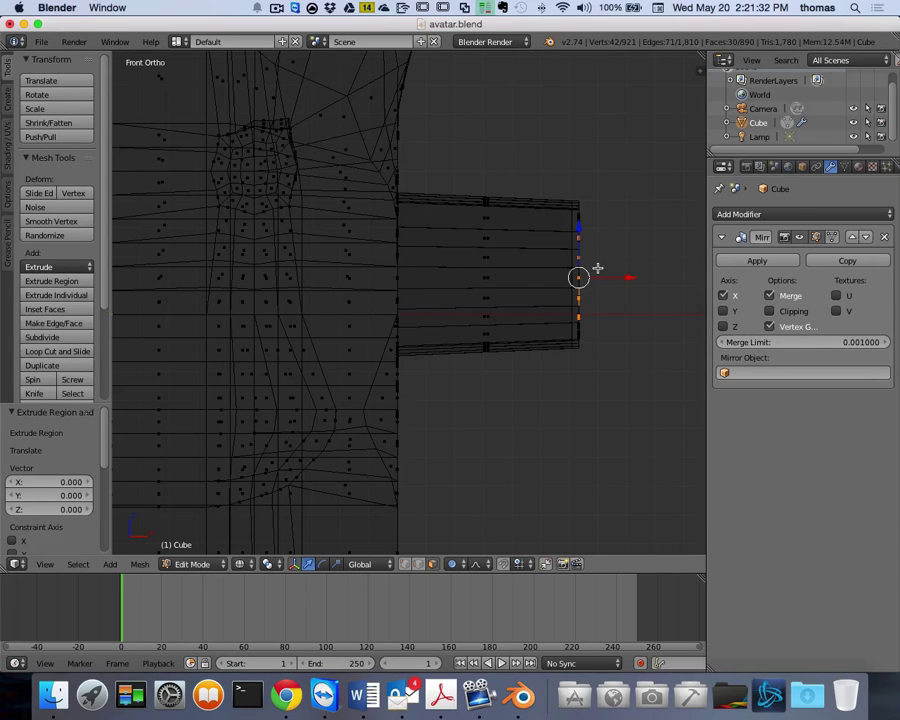
key(e)
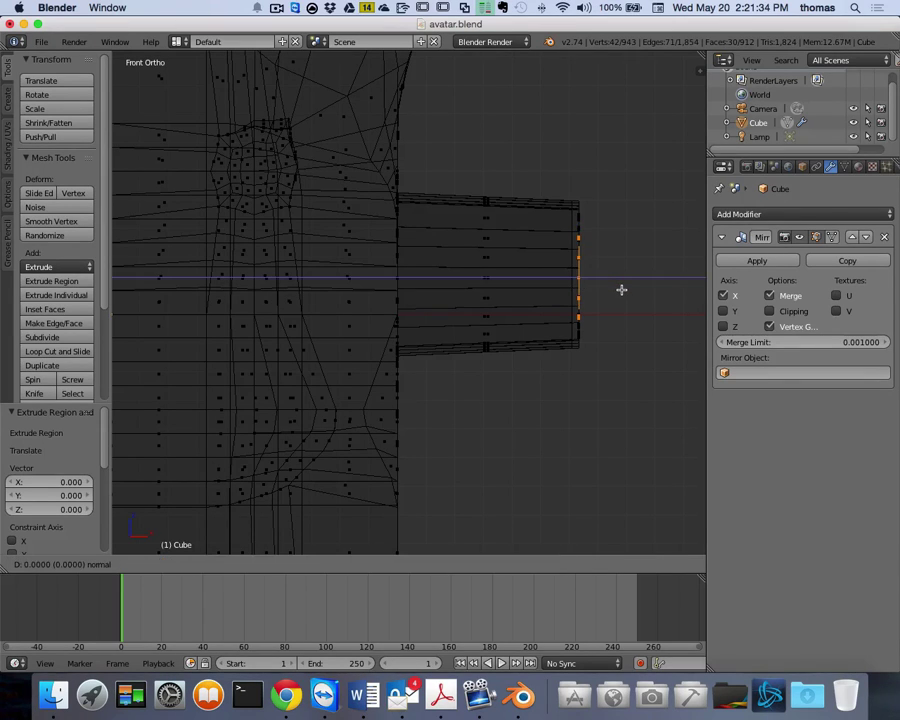
key(x)
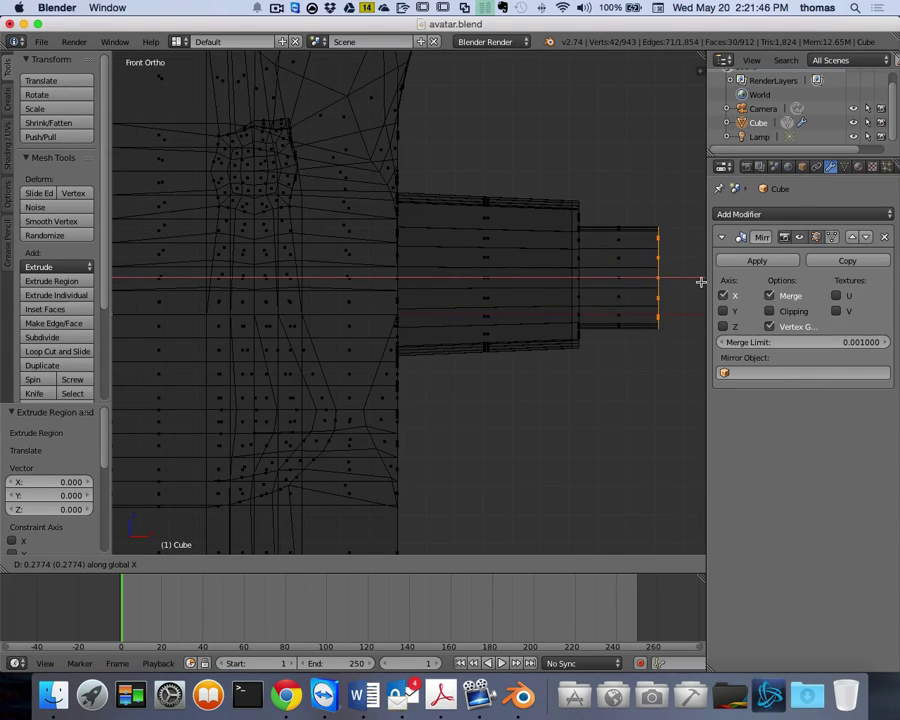
click(138, 283)
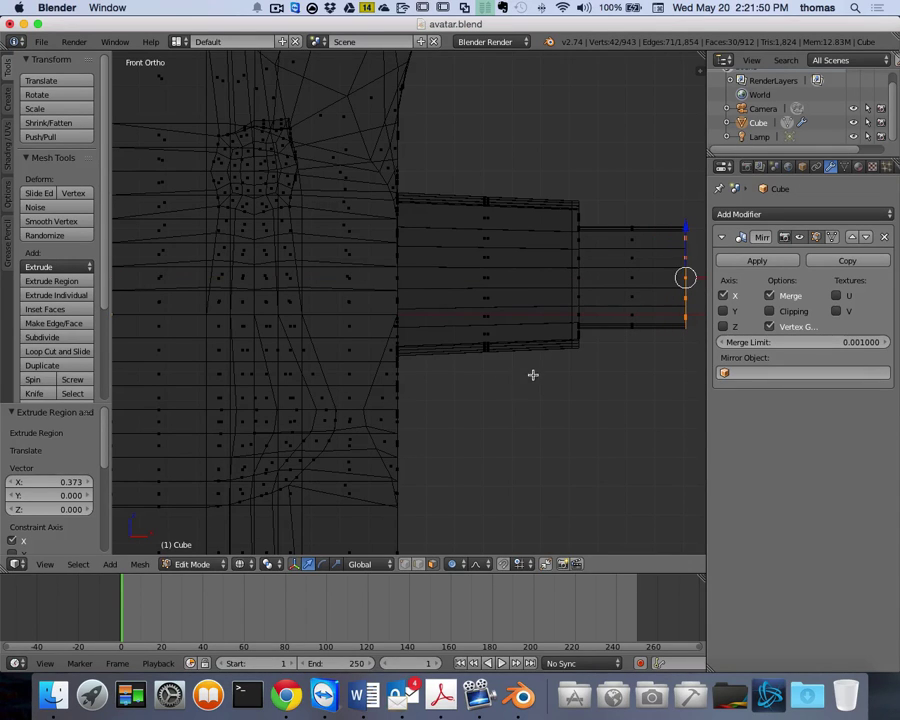
scroll(597, 370, down, 3)
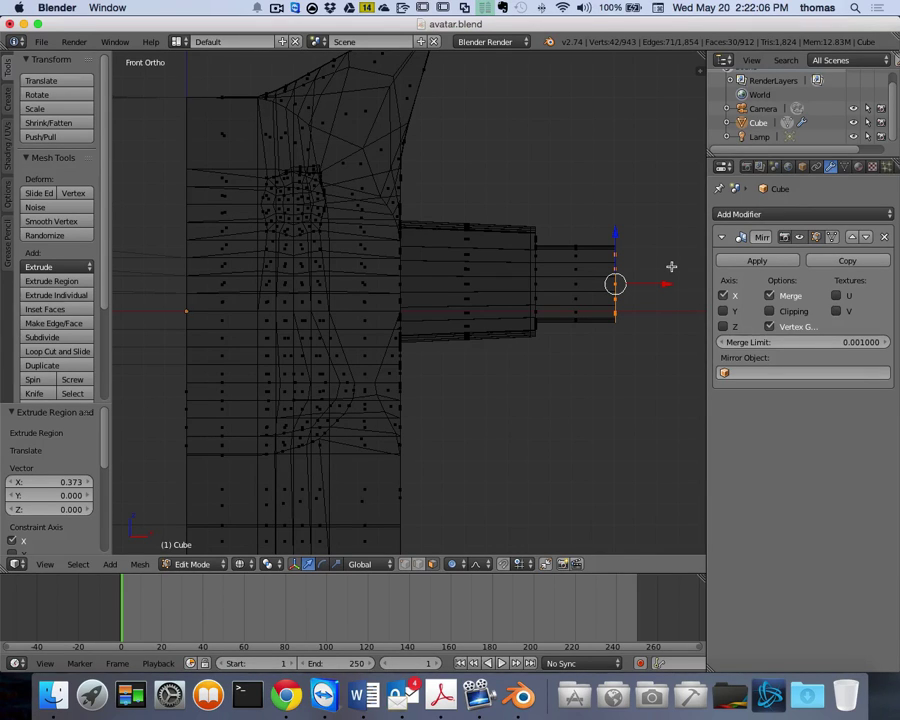
scroll(551, 301, down, 2)
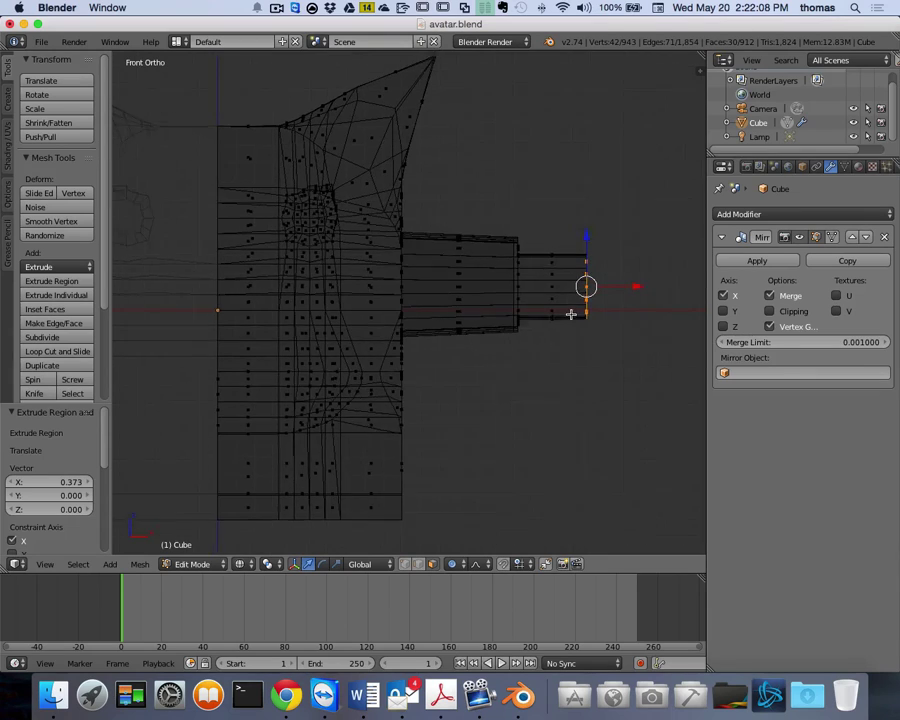
scroll(570, 314, down, 1)
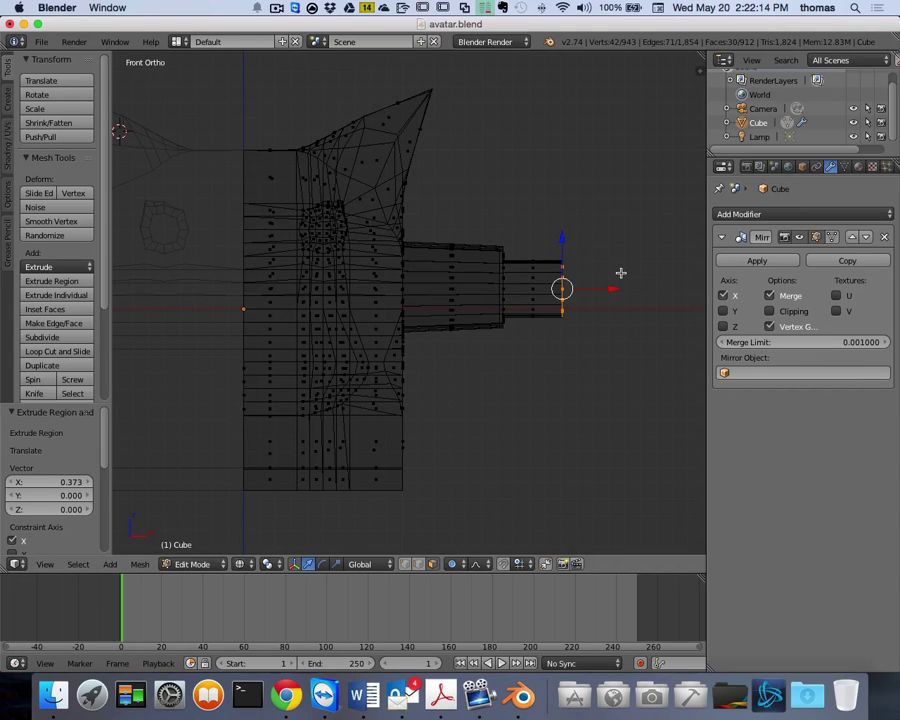
- Move the arm's end faces further out along X to lengthen the arm
key(g)
key(x)
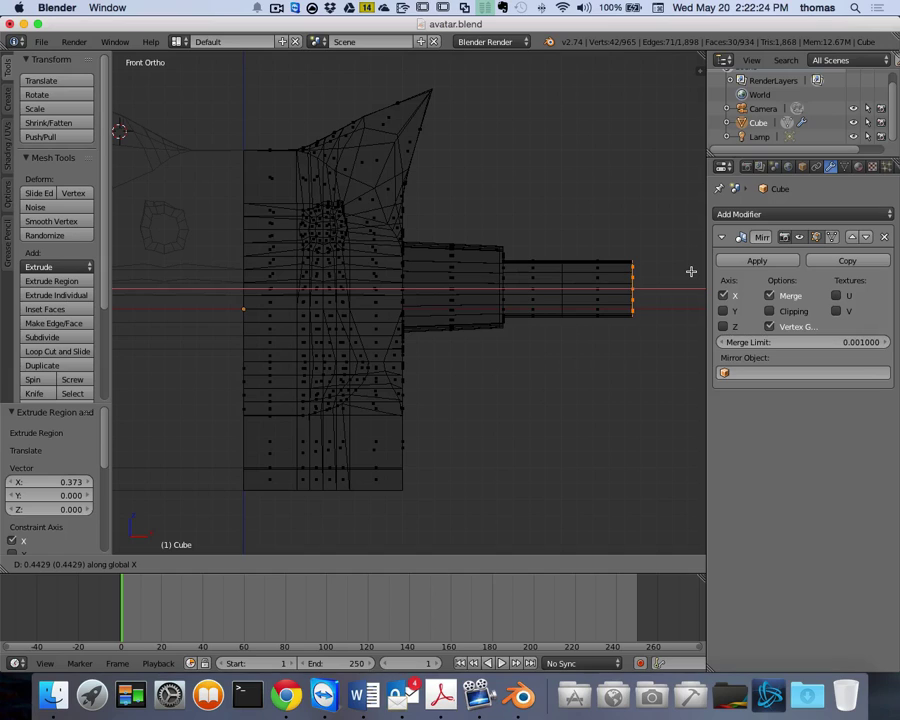
click(691, 271)
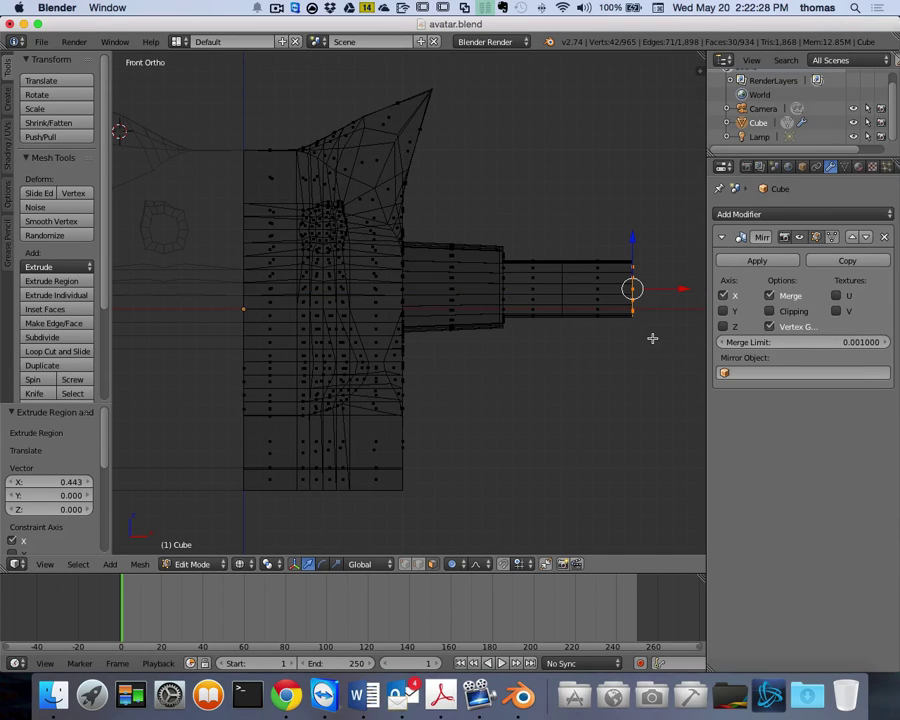
- Extrude the arm's end in place, then extrude it another 0.239 along X
key(e)
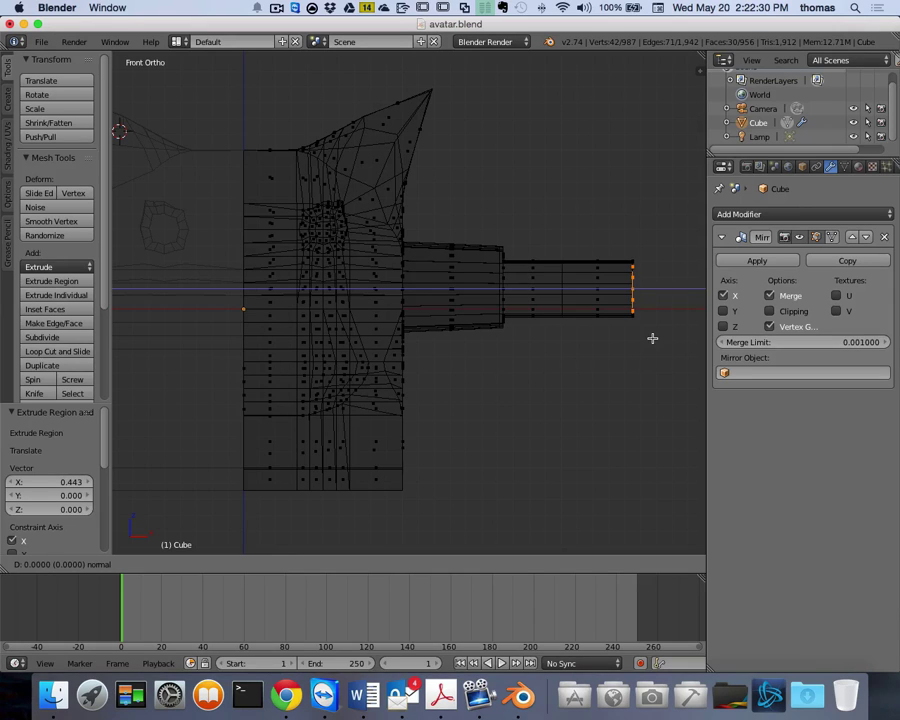
right_click(652, 338)
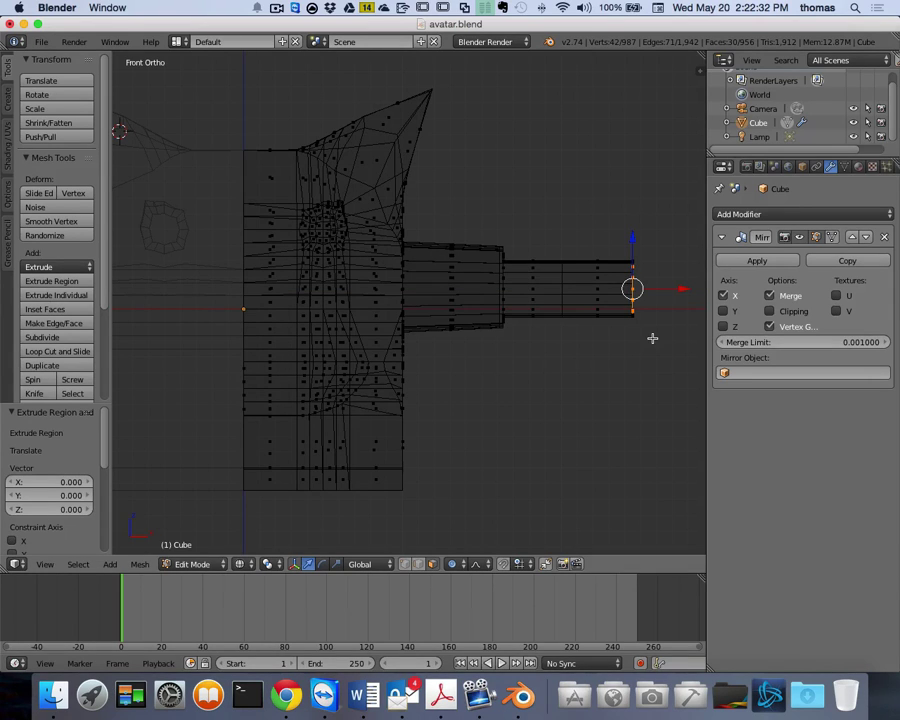
key(e)
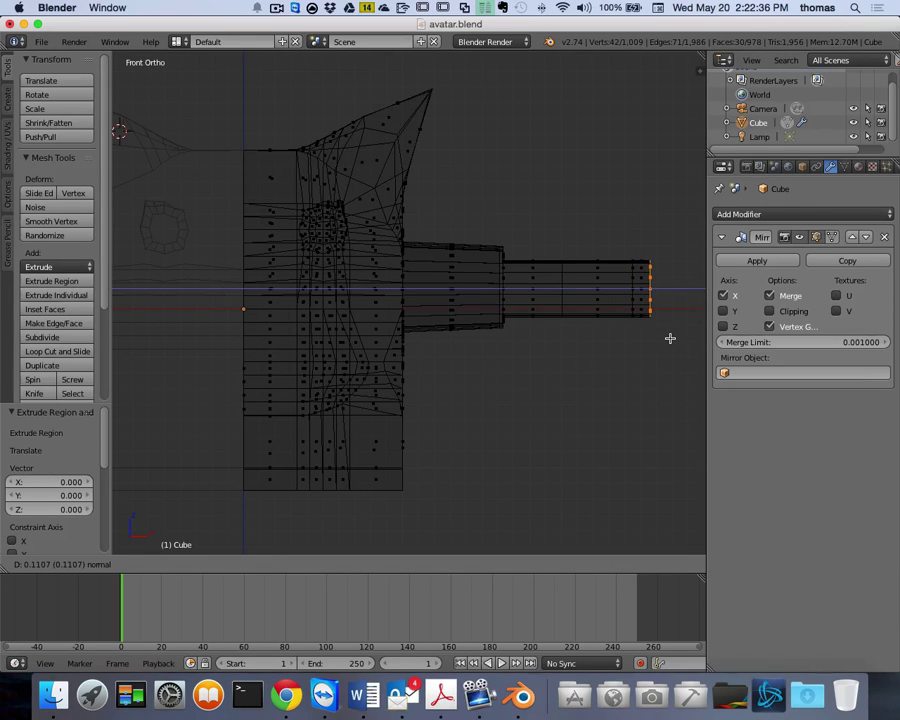
key(x)
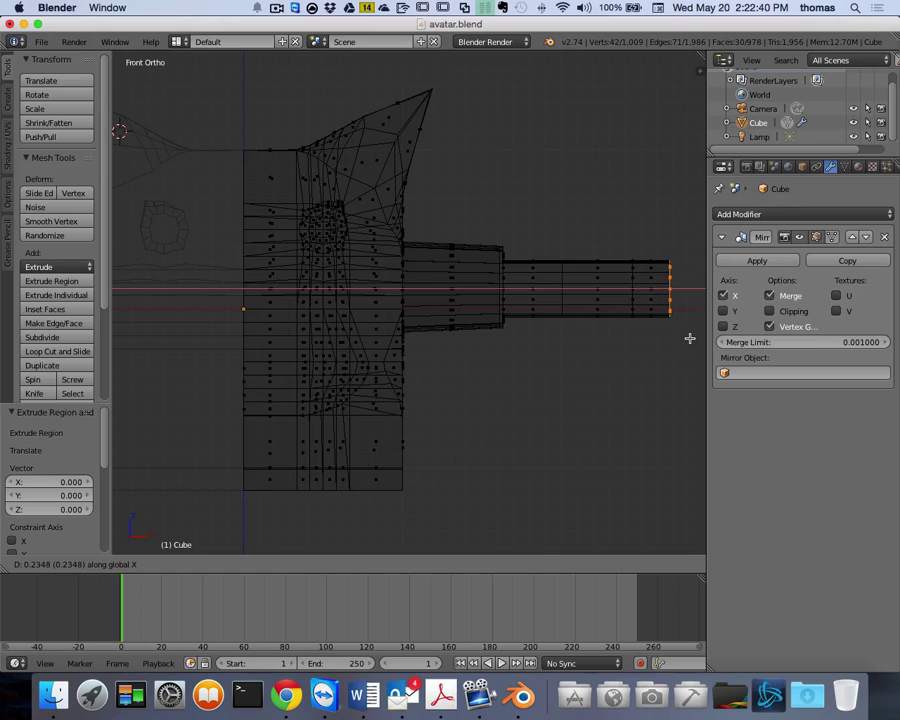
click(688, 334)
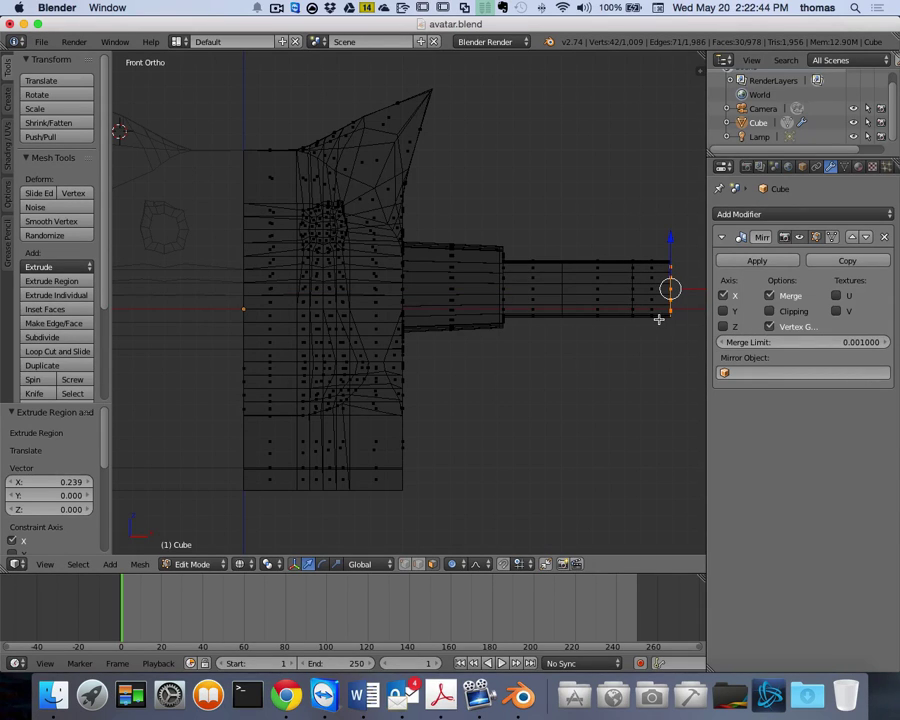
scroll(673, 327, left, 5)
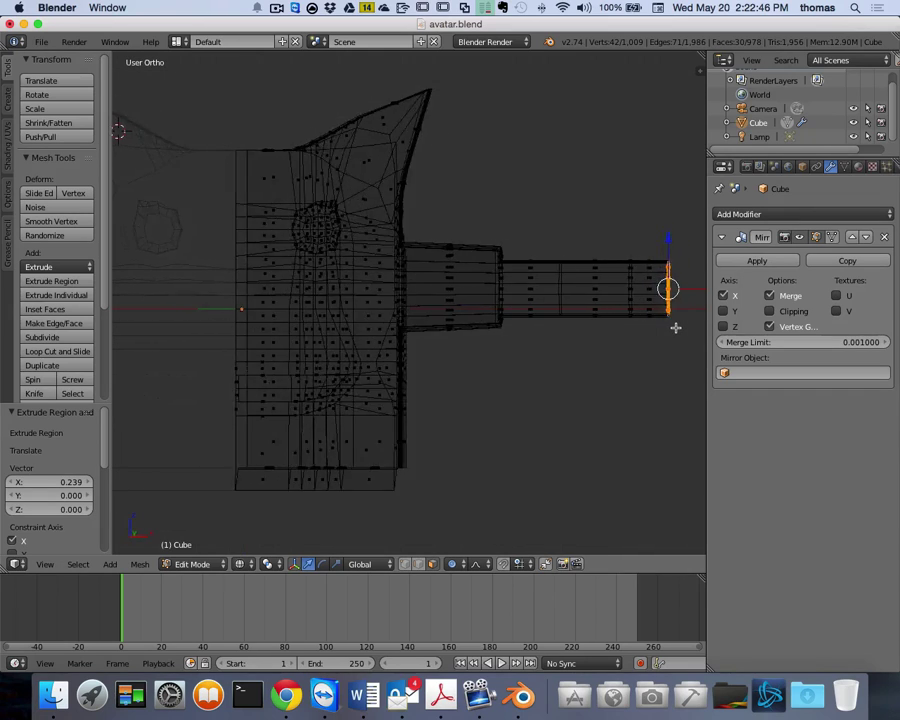
scroll(676, 327, left, 2)
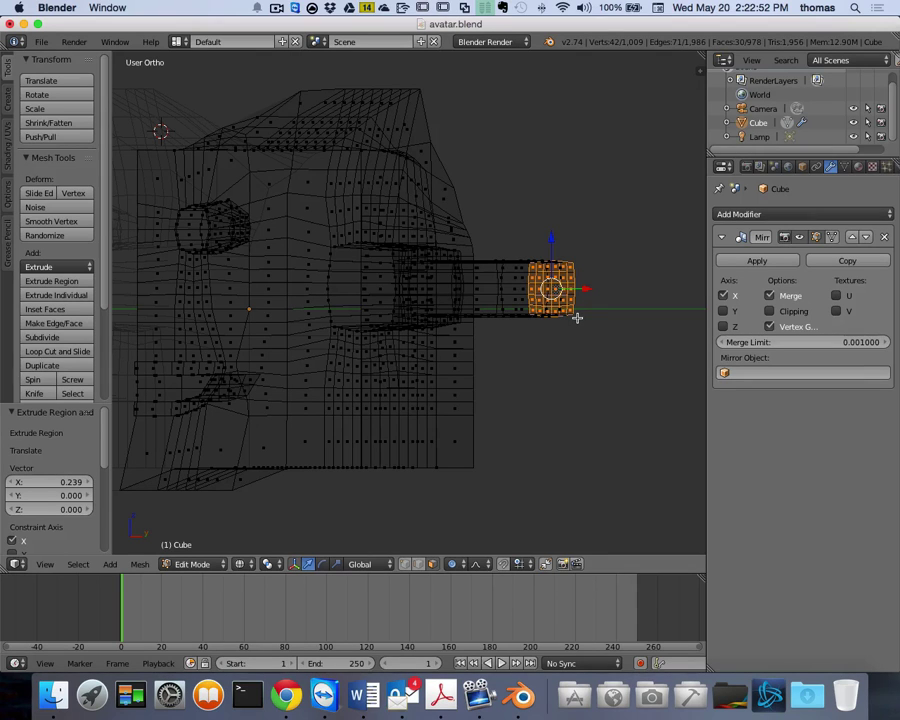
- Scale the arm tip to 0.669 with a reduced smooth proportional falloff, then inspect it from several angles
key(s)
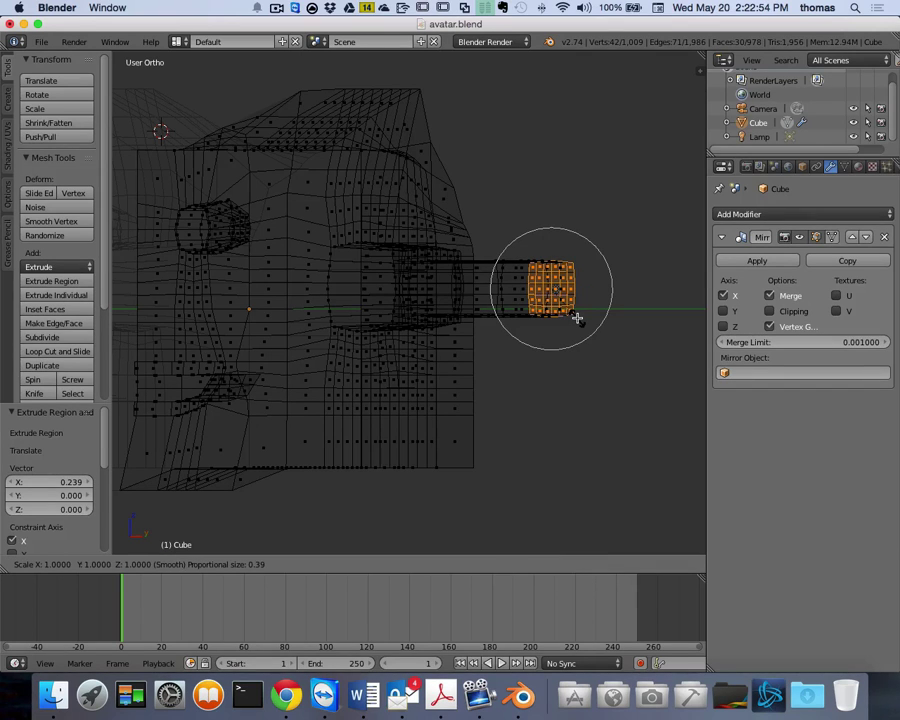
scroll(577, 318, up, 2)
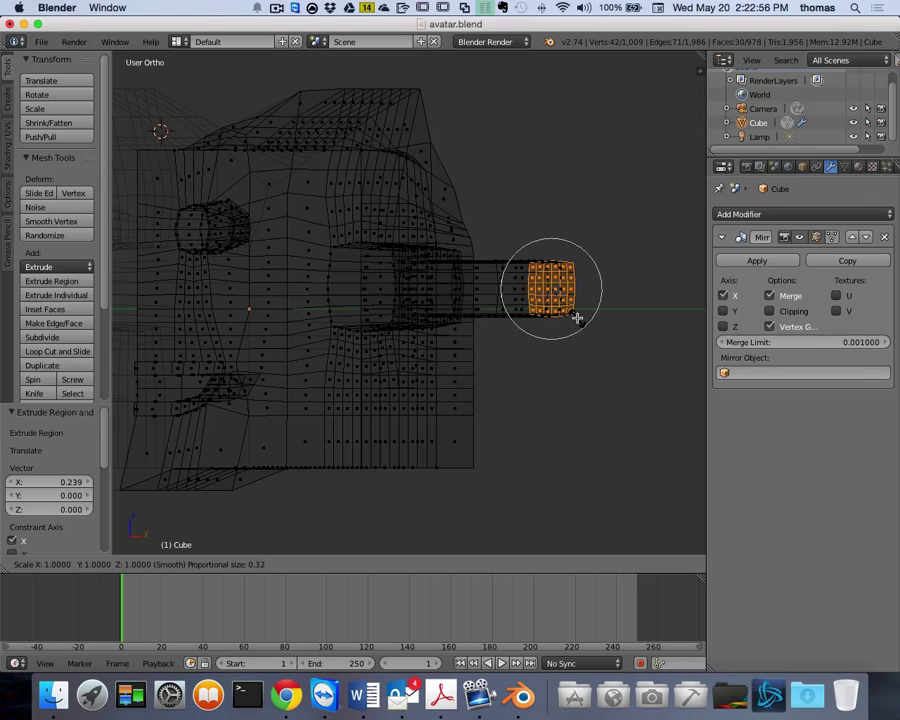
scroll(577, 318, up, 1)
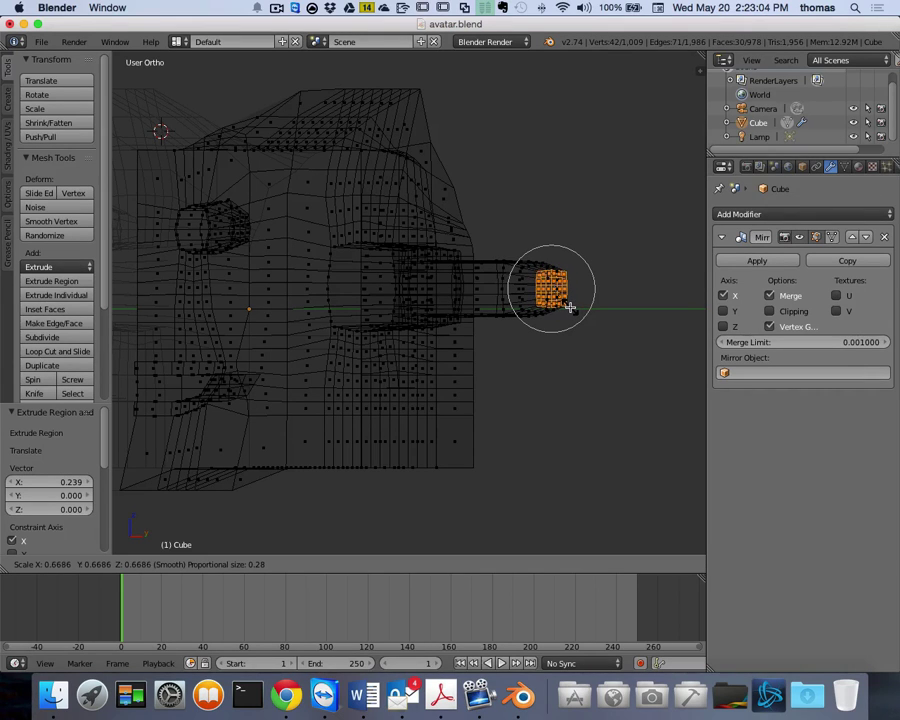
click(569, 307)
middle_drag(570, 305, 563, 356)
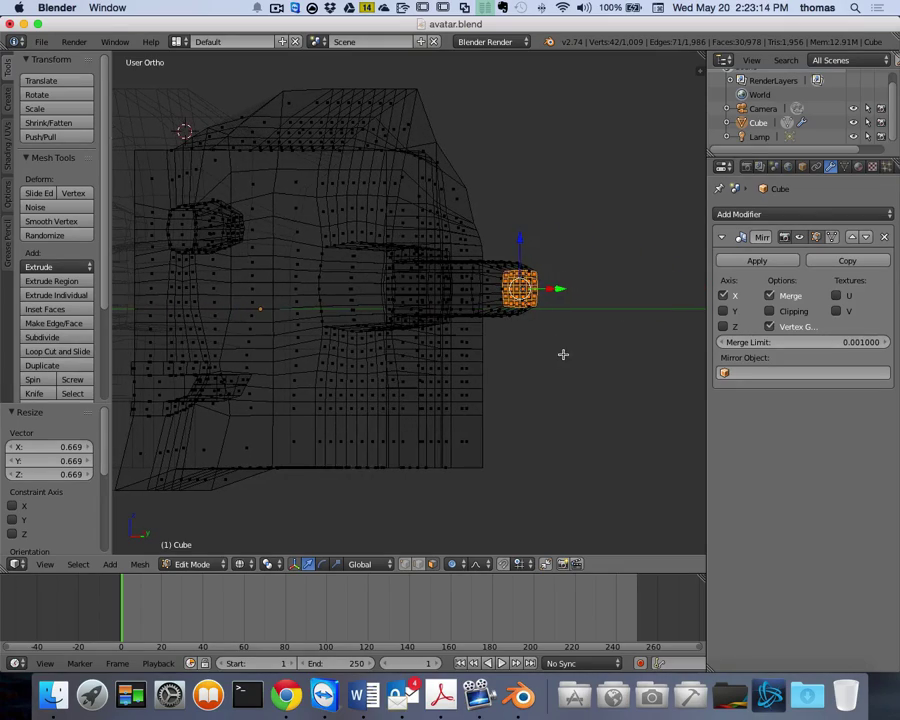
middle_drag(565, 295, 567, 316)
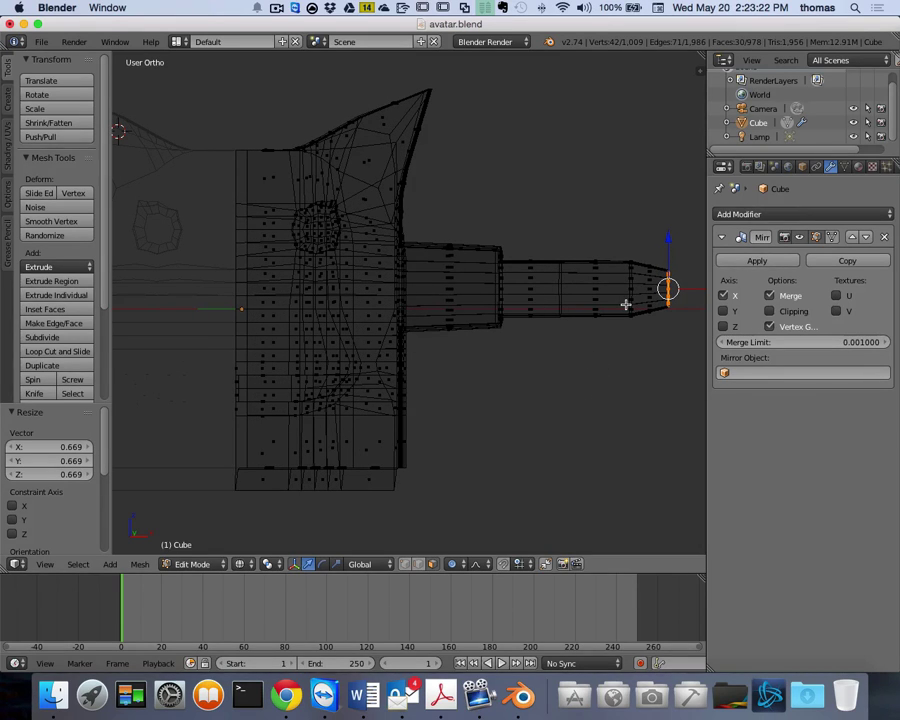
middle_drag(589, 350, 583, 263)
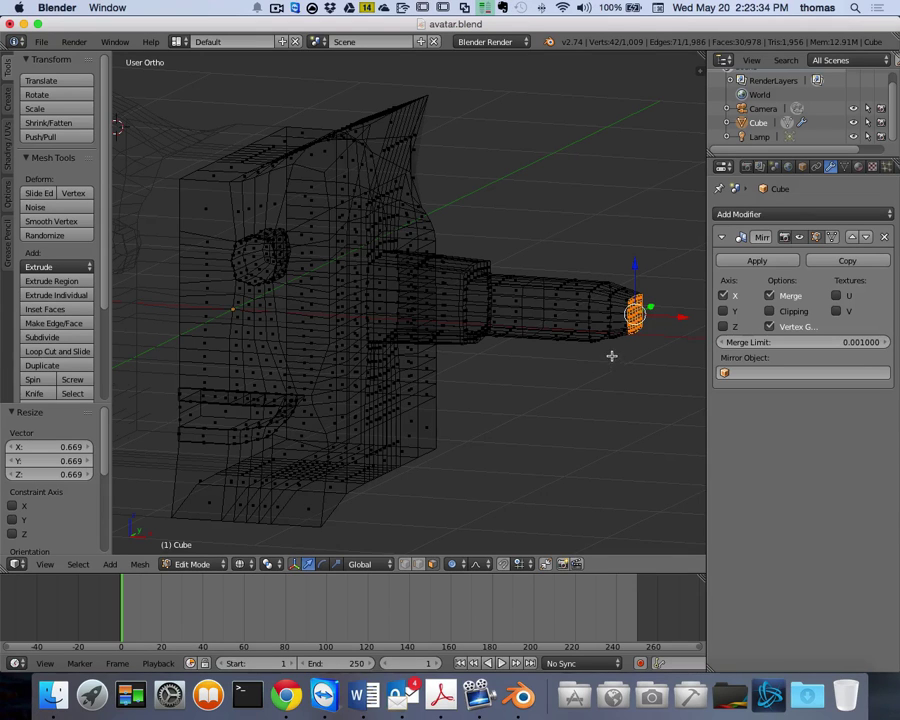
middle_drag(615, 328, 617, 336)
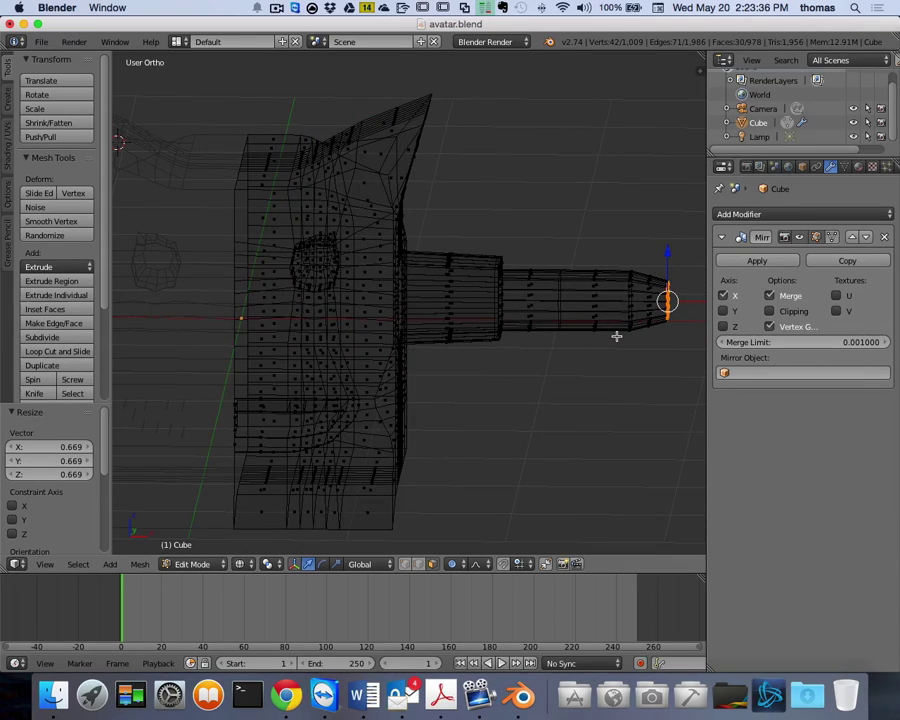
- From the front view, circle-select the outer end section of the arm
key(KP_1)
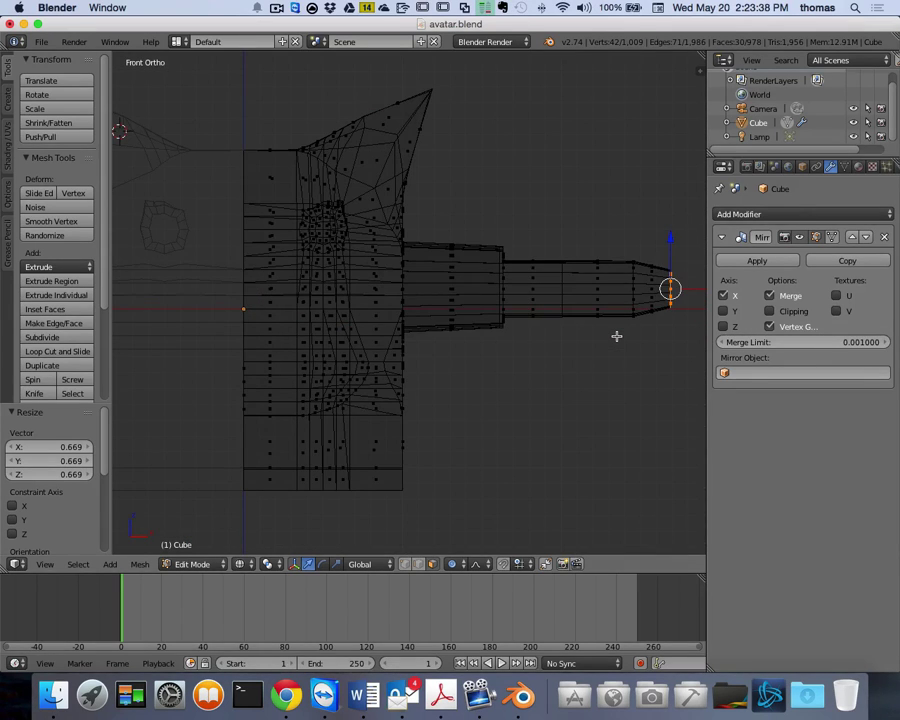
scroll(615, 335, right, 5)
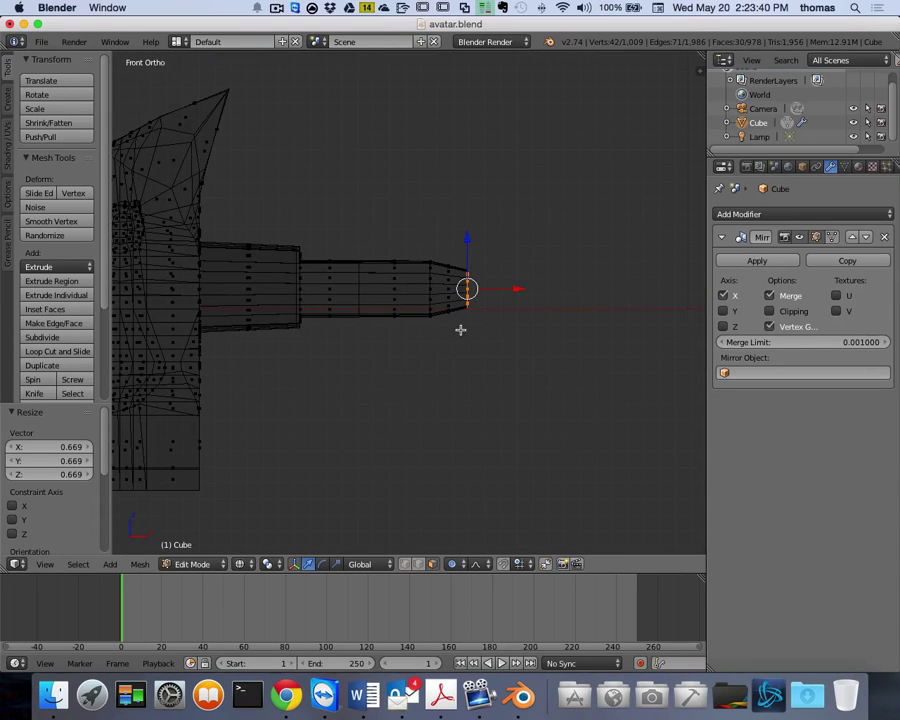
key(c)
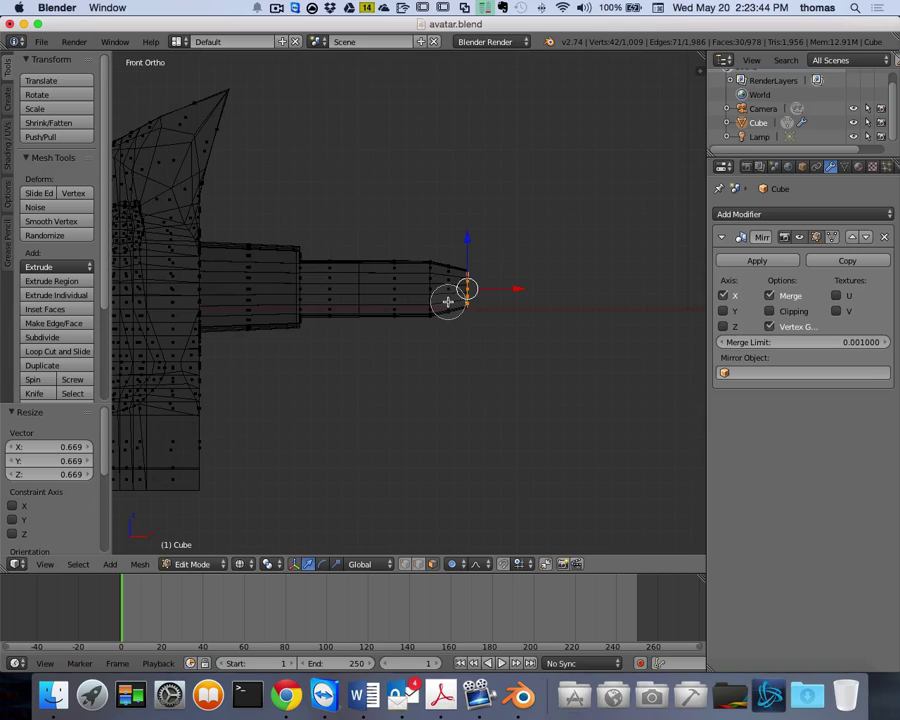
scroll(450, 302, down, 6)
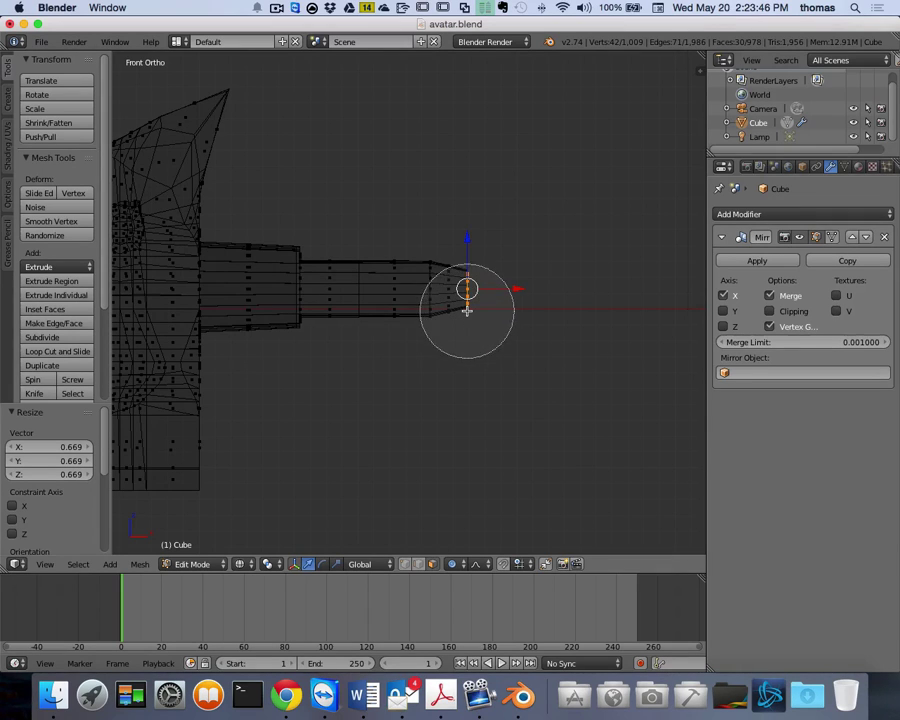
scroll(460, 300, down, 2)
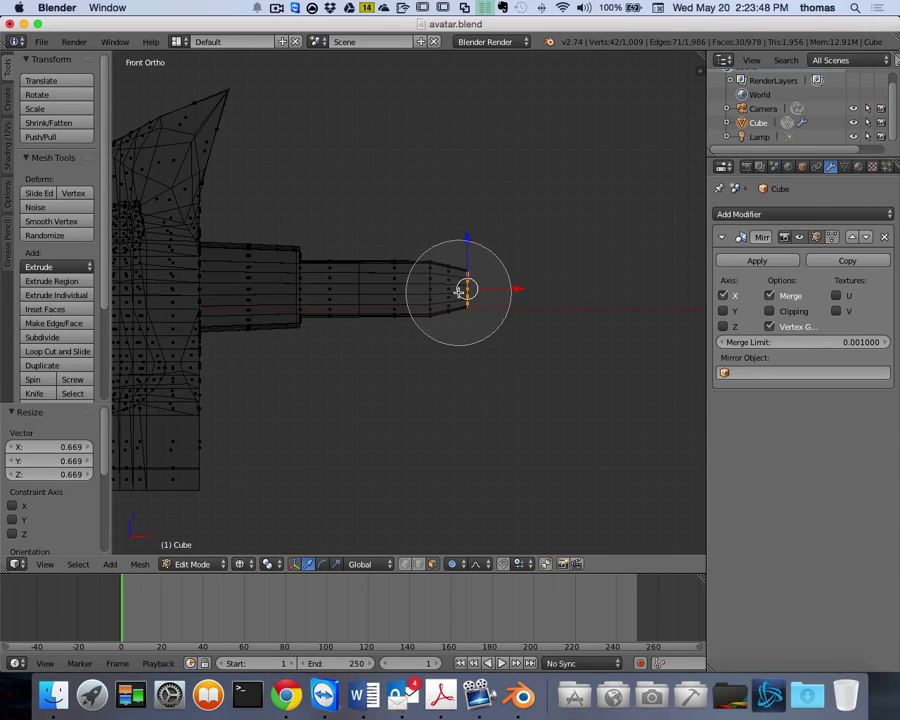
mouse_move(460, 290)
mouse_down()
mouse_move(424, 284)
mouse_move(430, 288)
mouse_up()
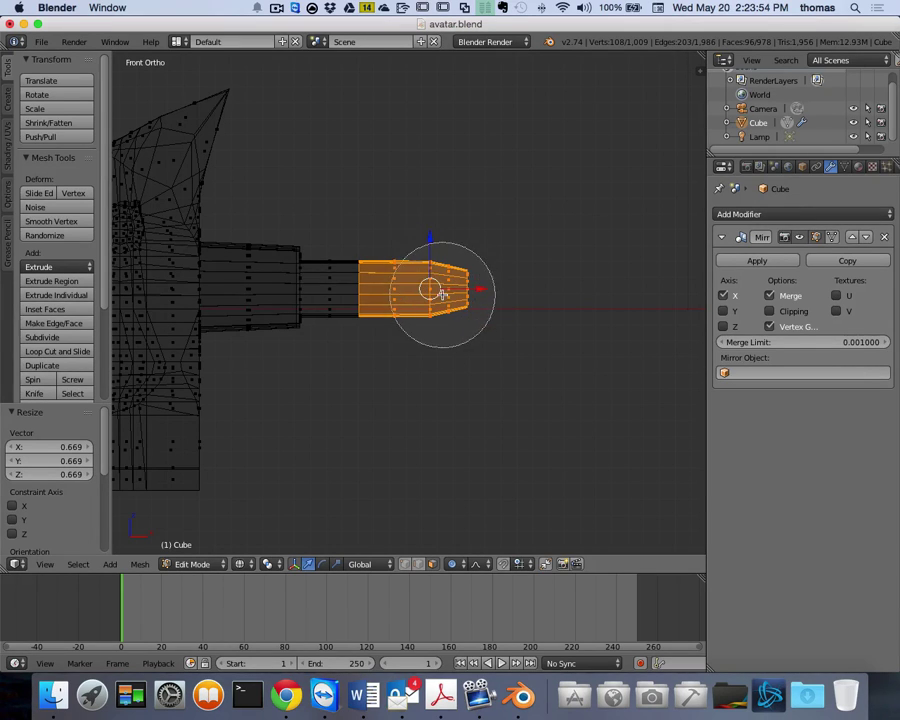
scroll(478, 291, down, 3)
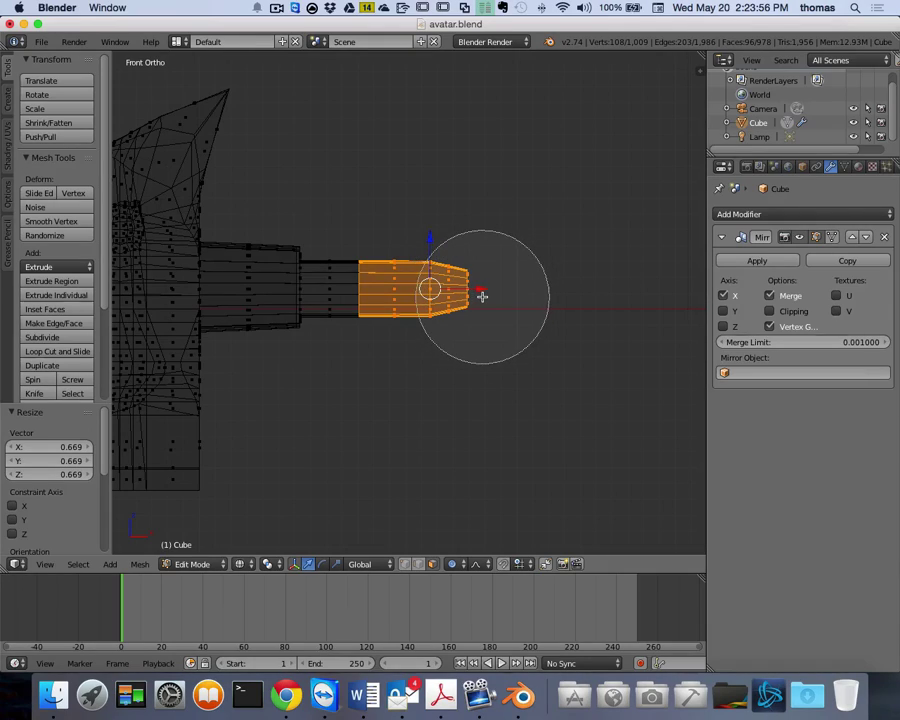
key(Escape)
- Return to the front view and start moving the selected arm end with smooth falloff
scroll(482, 298, right, 5)
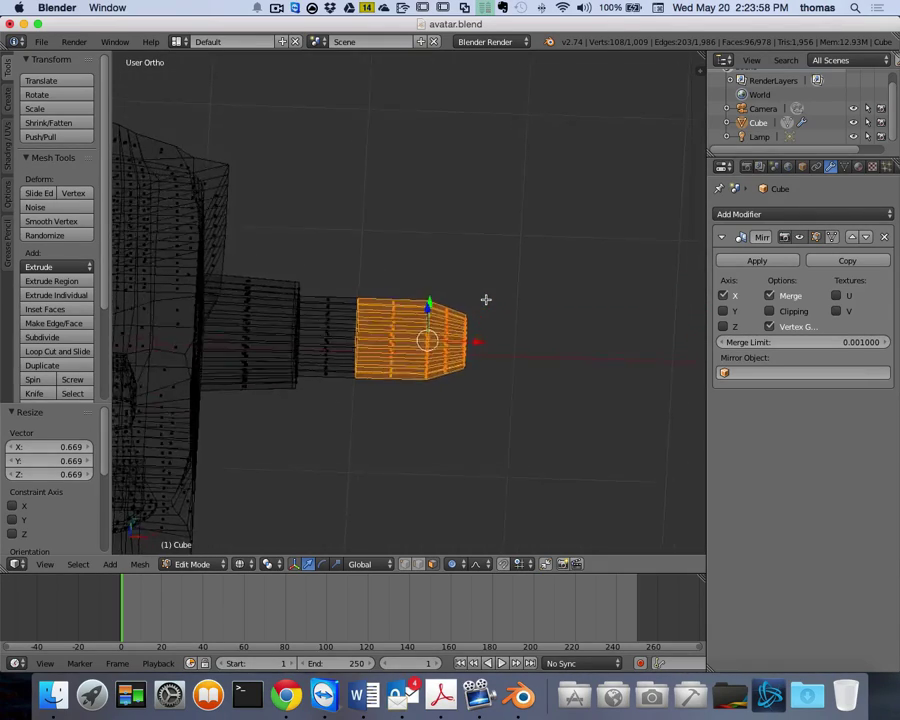
scroll(486, 300, left, 5)
scroll(486, 300, right, 4)
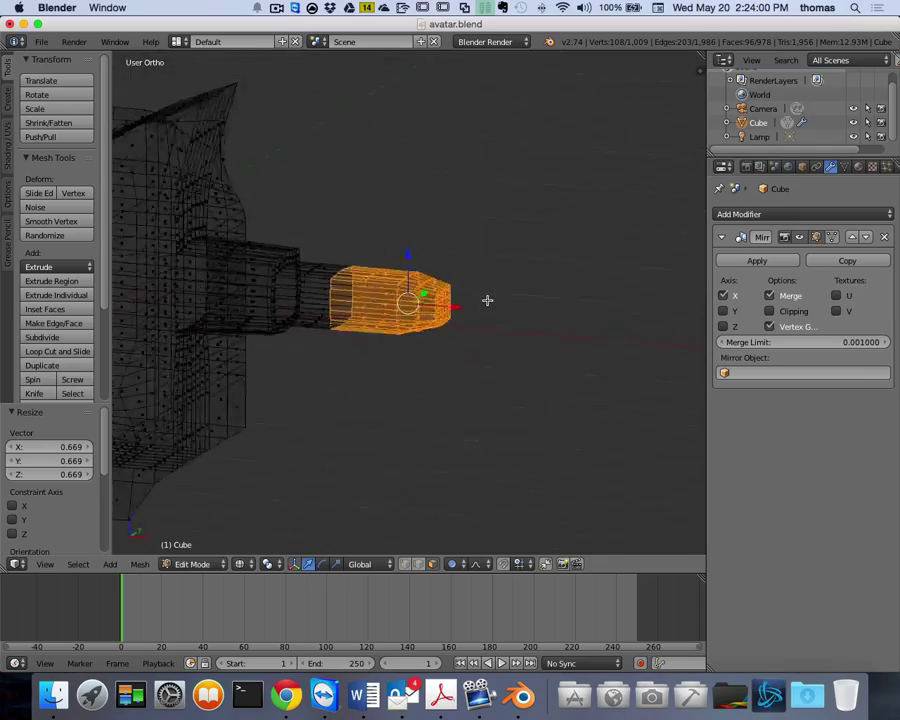
scroll(486, 300, left, 3)
scroll(487, 301, left, 4)
scroll(488, 302, right, 5)
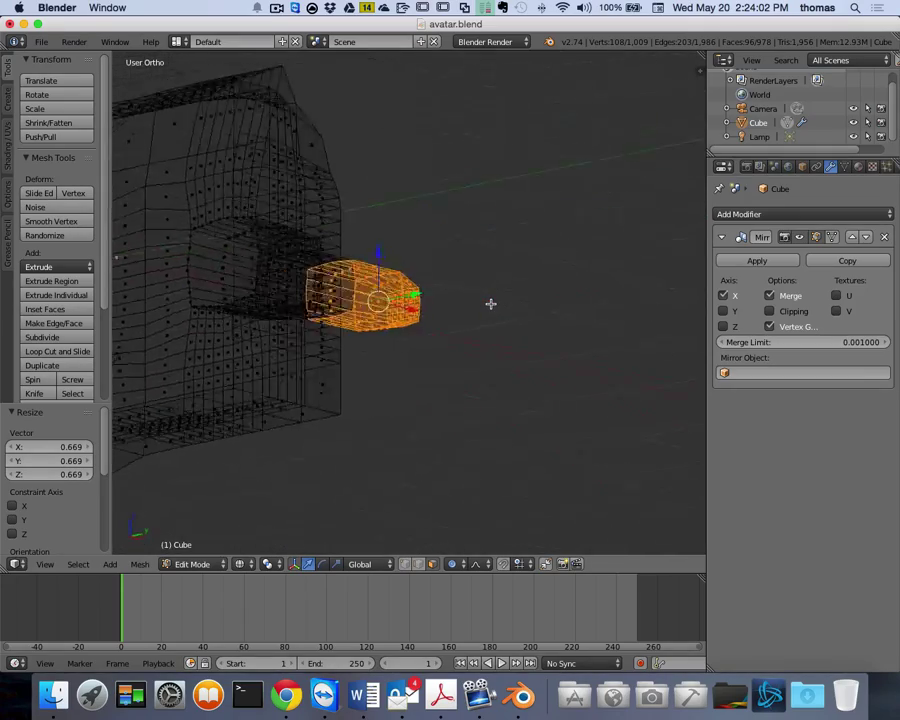
key(KP_1)
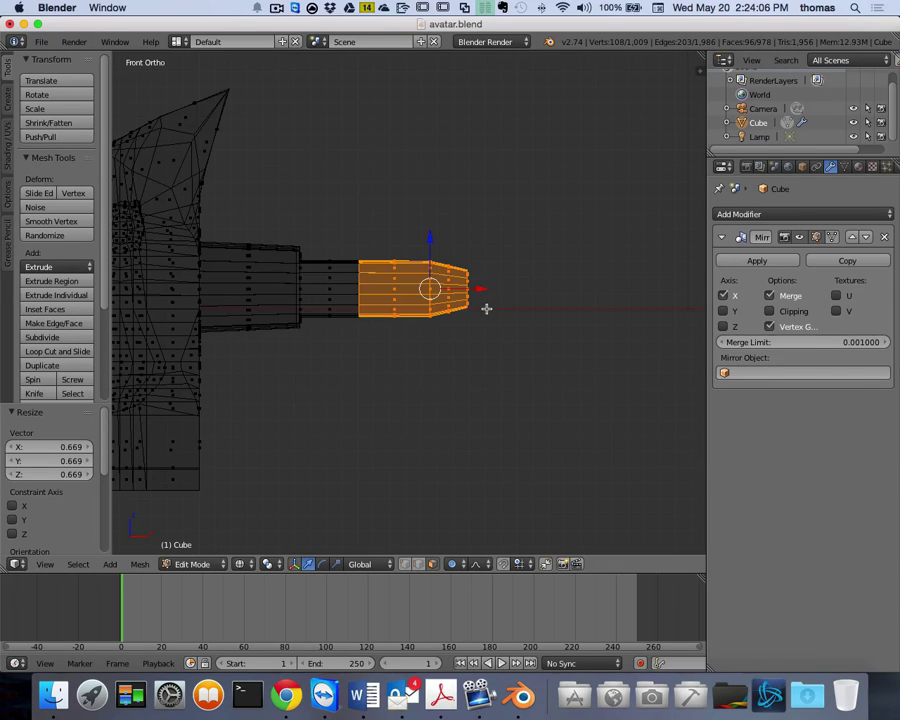
key(g)
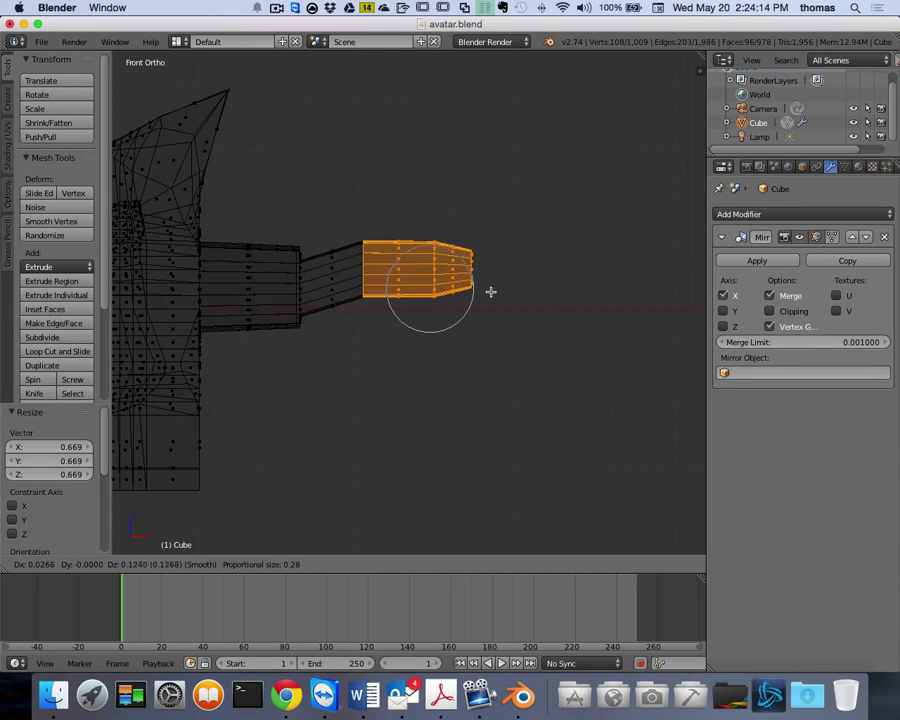
- Confirm the arm end's raise, tilt it 7.541° with smooth falloff, and deselect everything
click(504, 291)
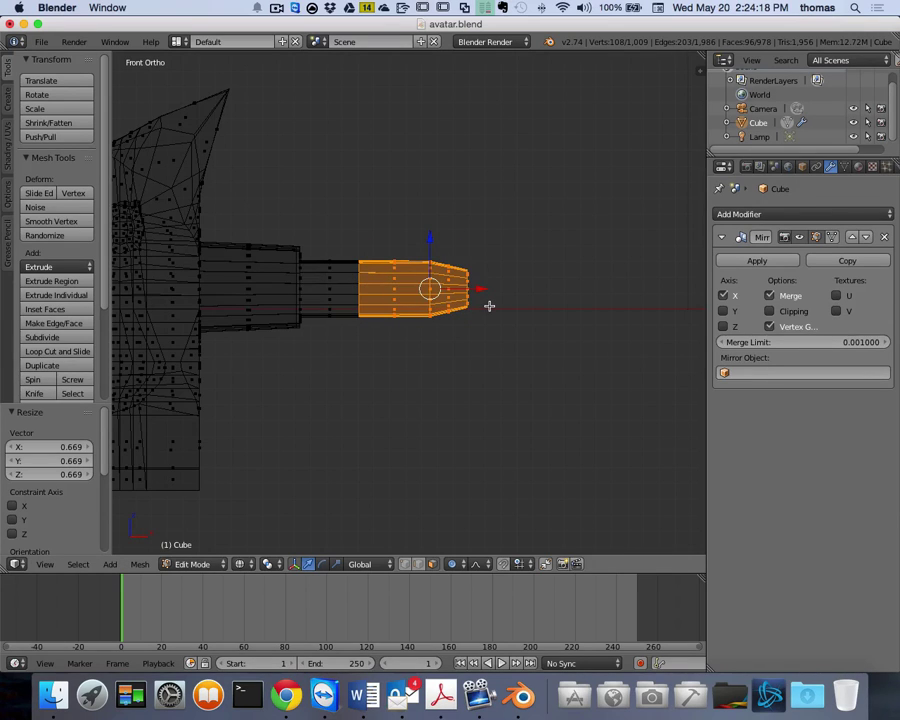
key(r)
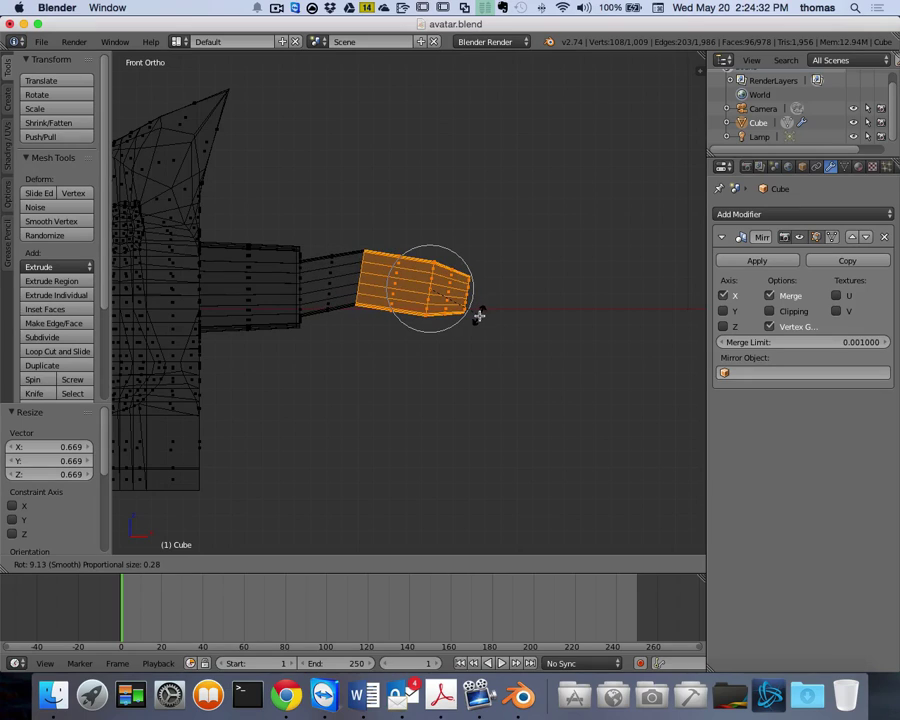
click(478, 313)
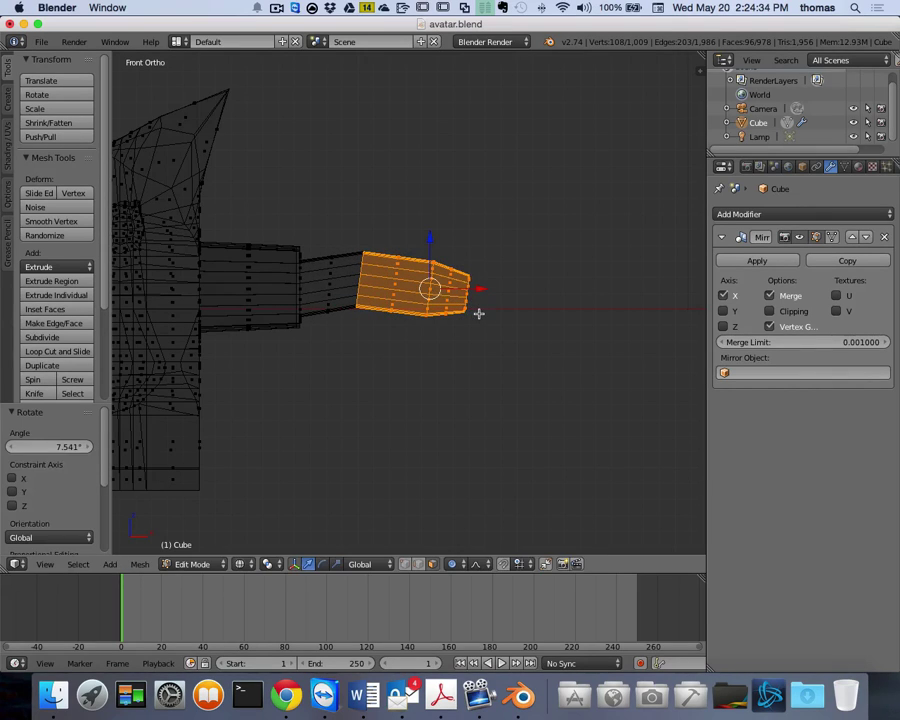
key(a)
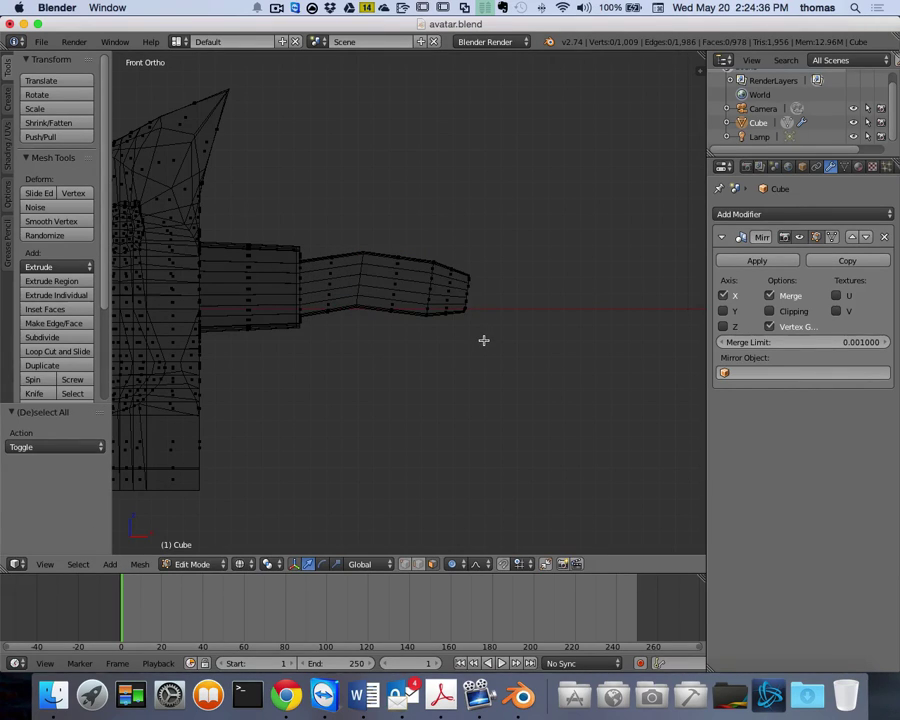
- Brush-select the arm tip vertices and rotate them a further 19.459°
key(c)
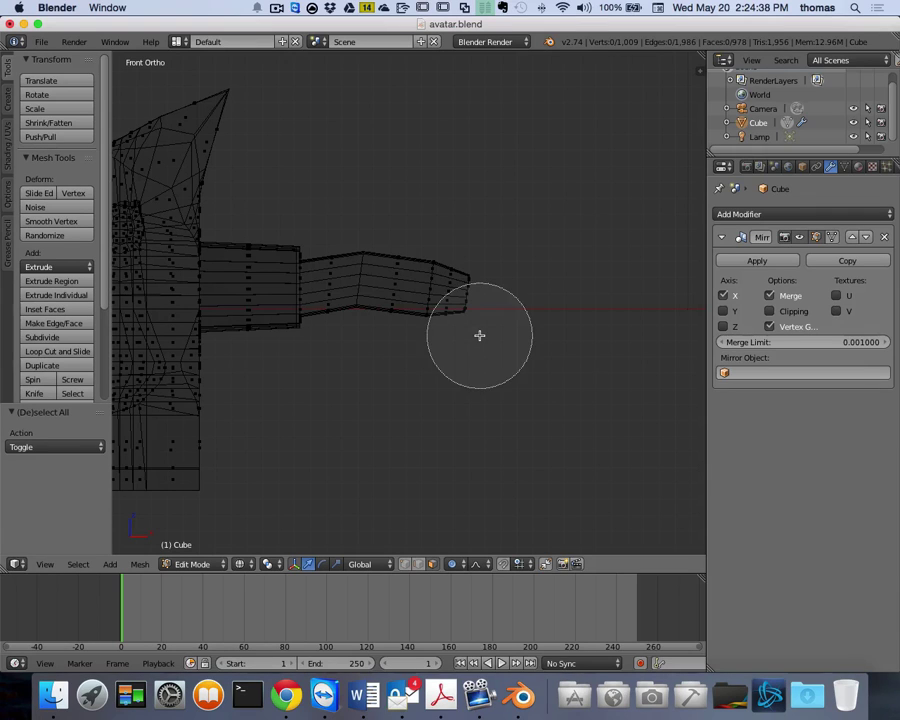
drag(480, 303, 482, 296)
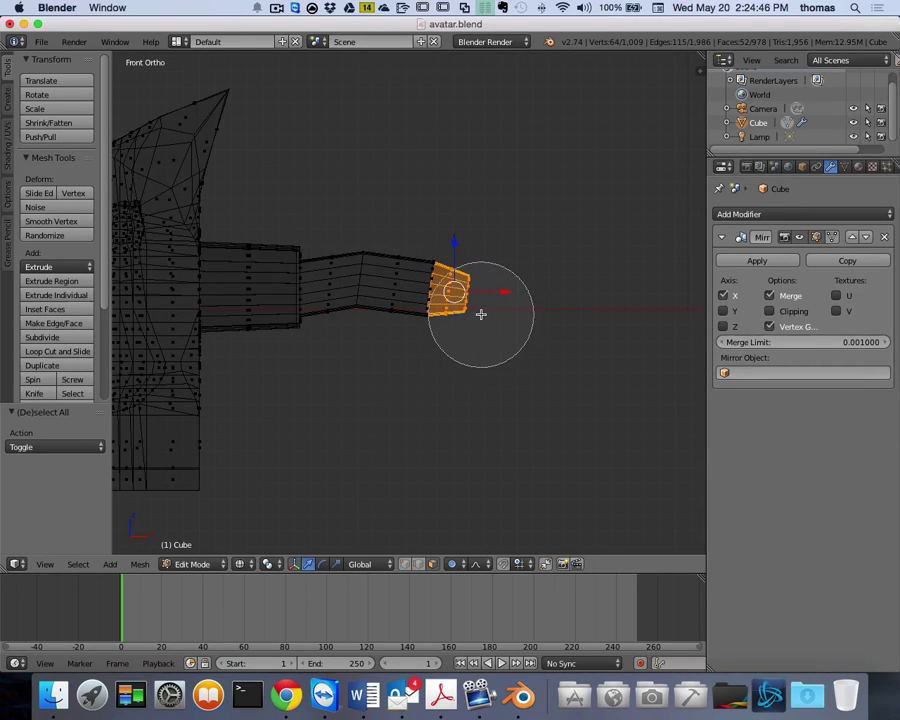
scroll(454, 289, up, 2)
scroll(462, 297, down, 2)
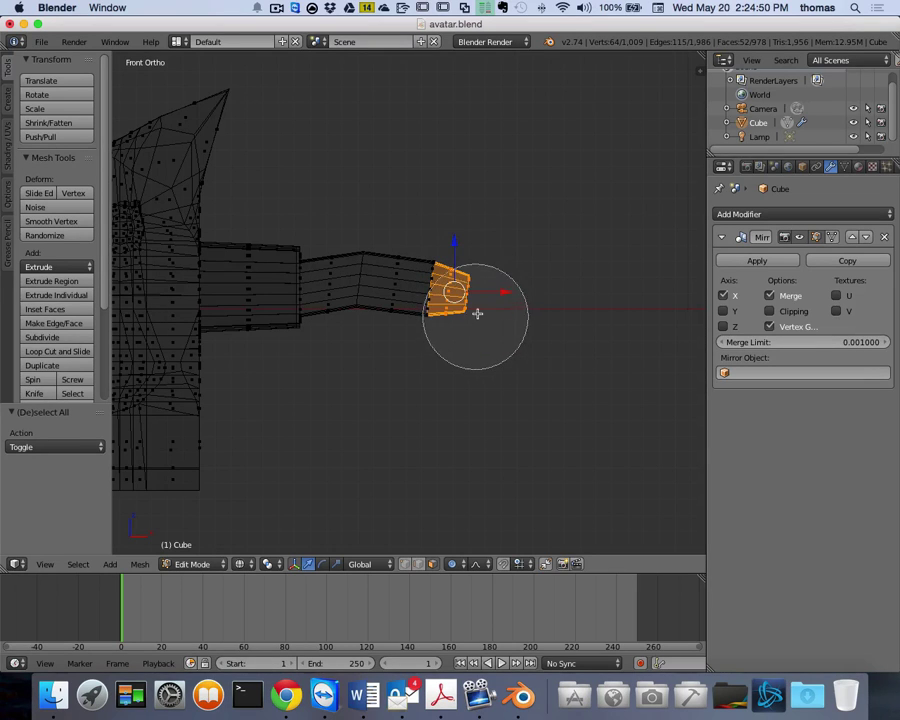
right_click(472, 273)
key(r)
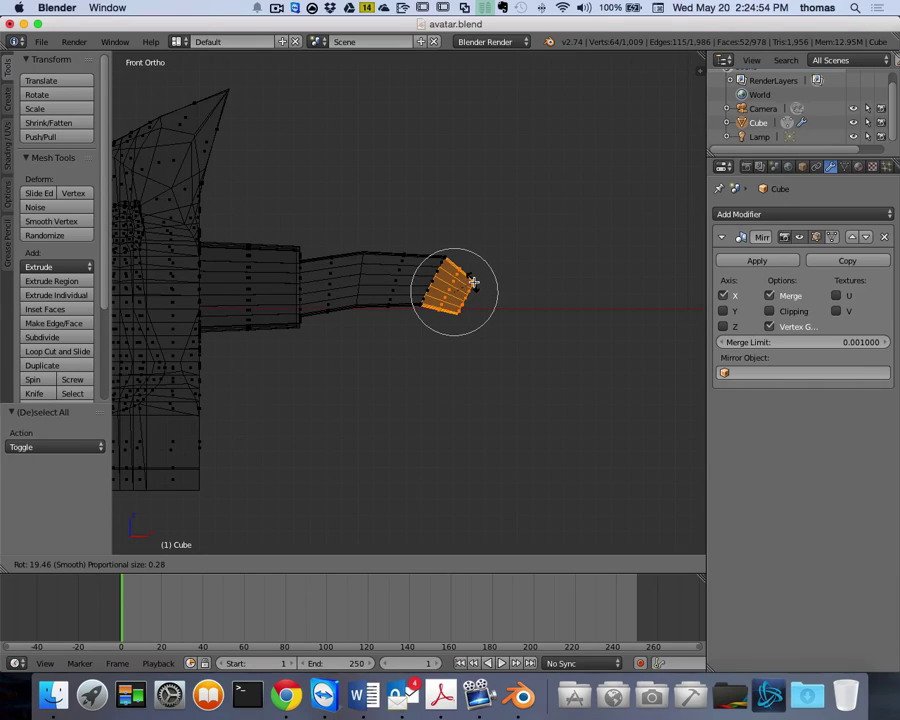
click(473, 283)
scroll(504, 296, right, 10)
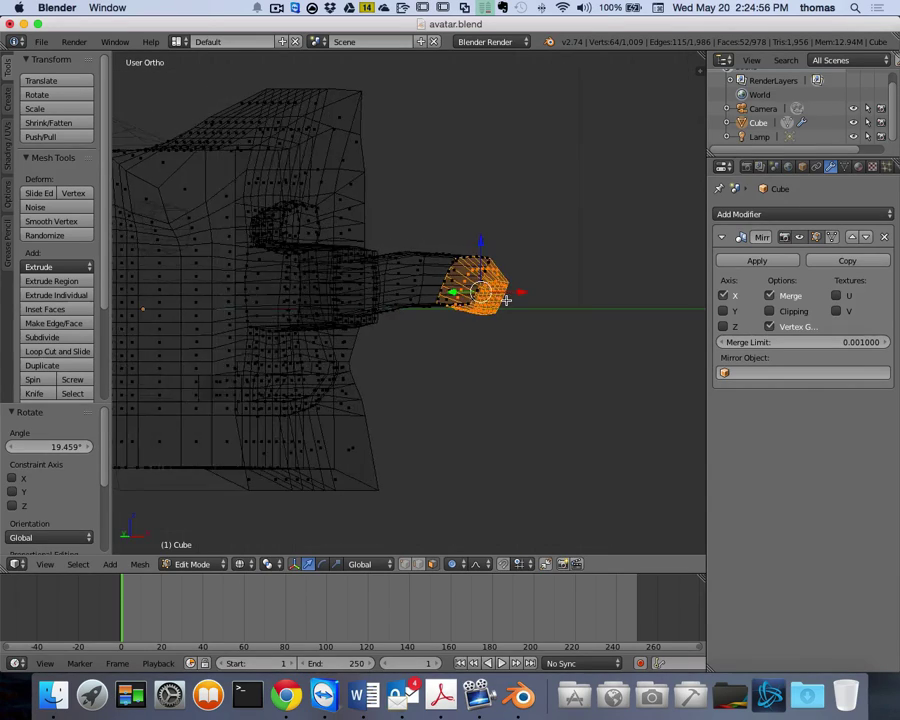
scroll(507, 296, right, 10)
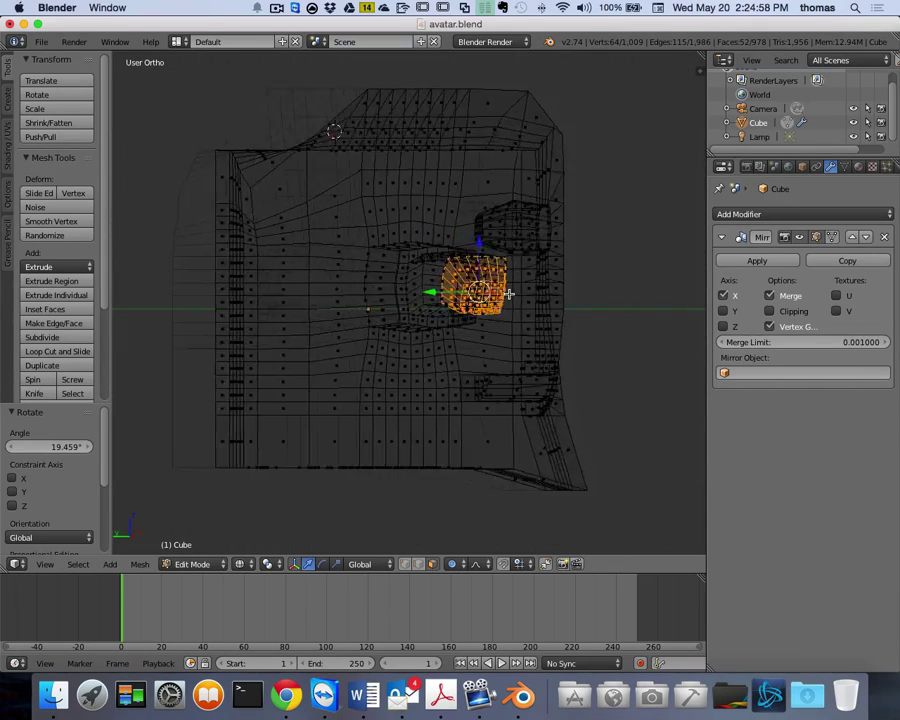
scroll(507, 296, left, 10)
scroll(508, 294, right, 10)
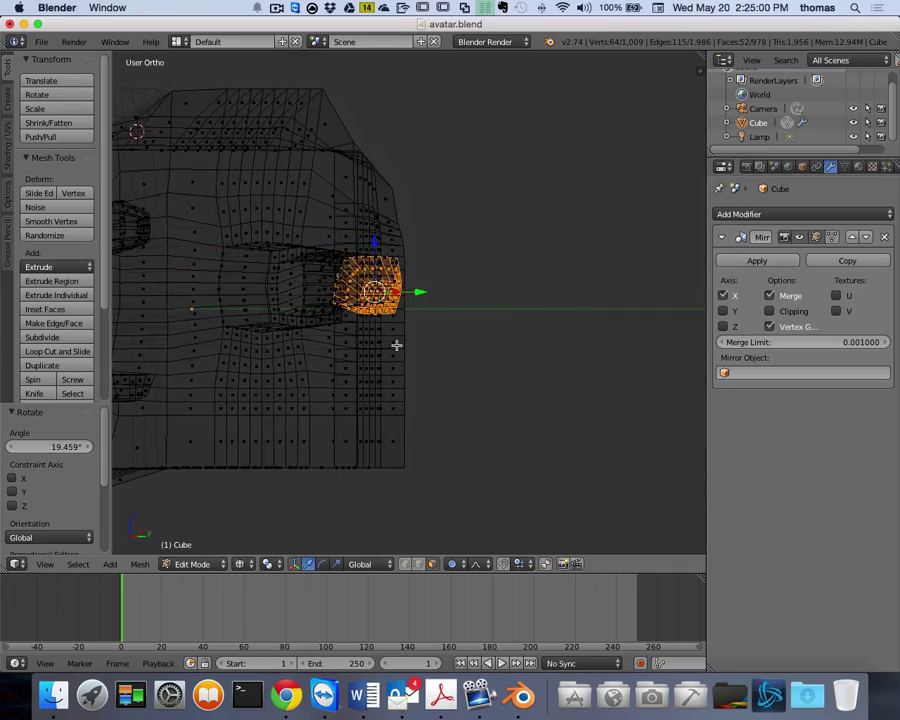
scroll(396, 345, down, 5)
scroll(400, 345, right, 10)
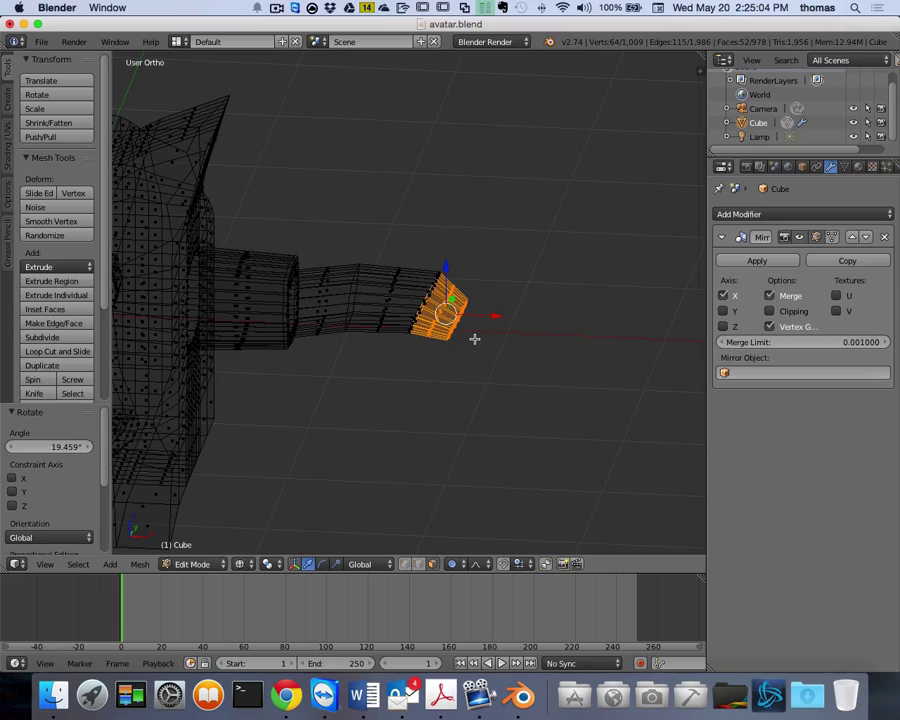
scroll(474, 339, right, 10)
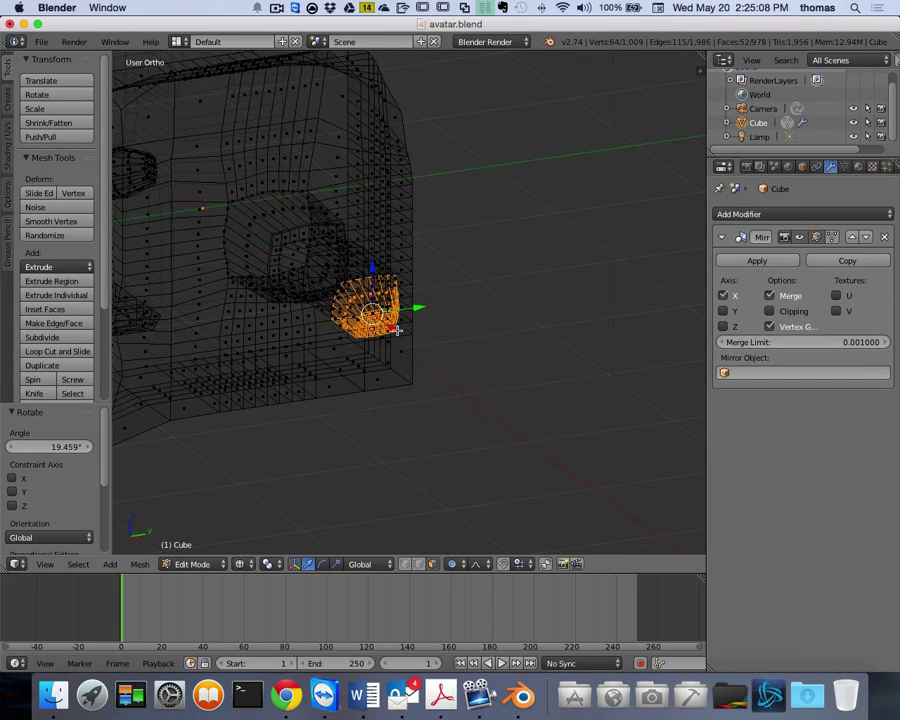
scroll(398, 323, left, 10)
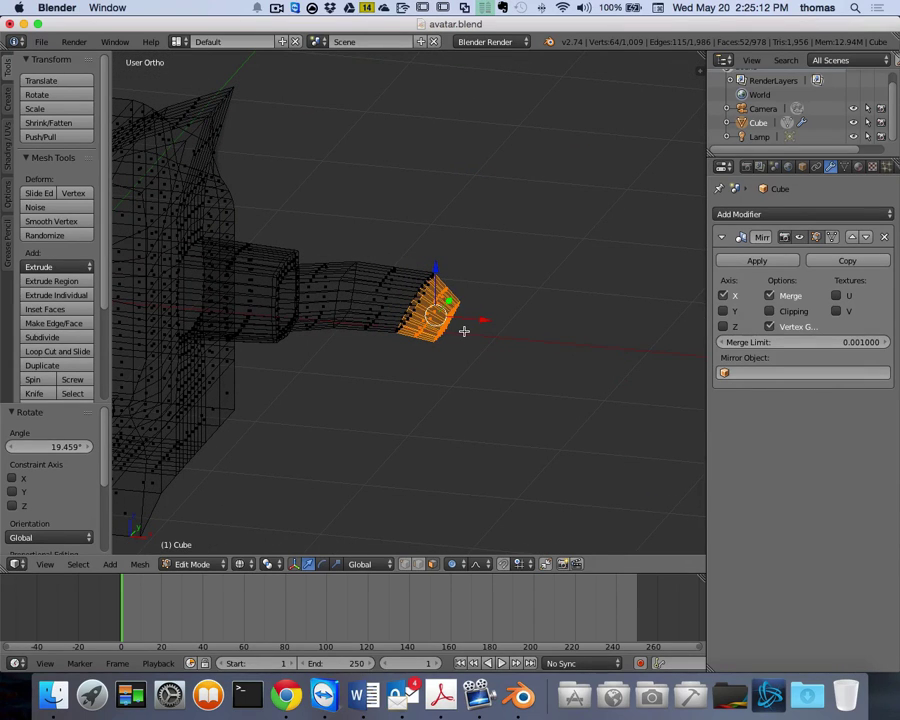
- Scale the arm tip down to 0.591 with proportional editing and orbit around it
key(s)
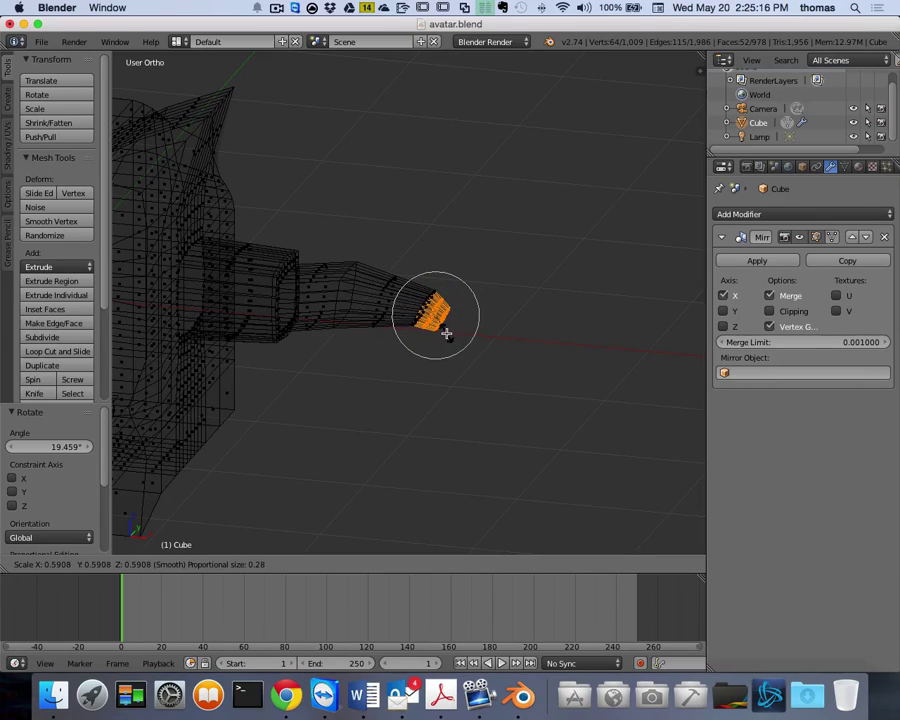
click(446, 333)
scroll(472, 349, right, 10)
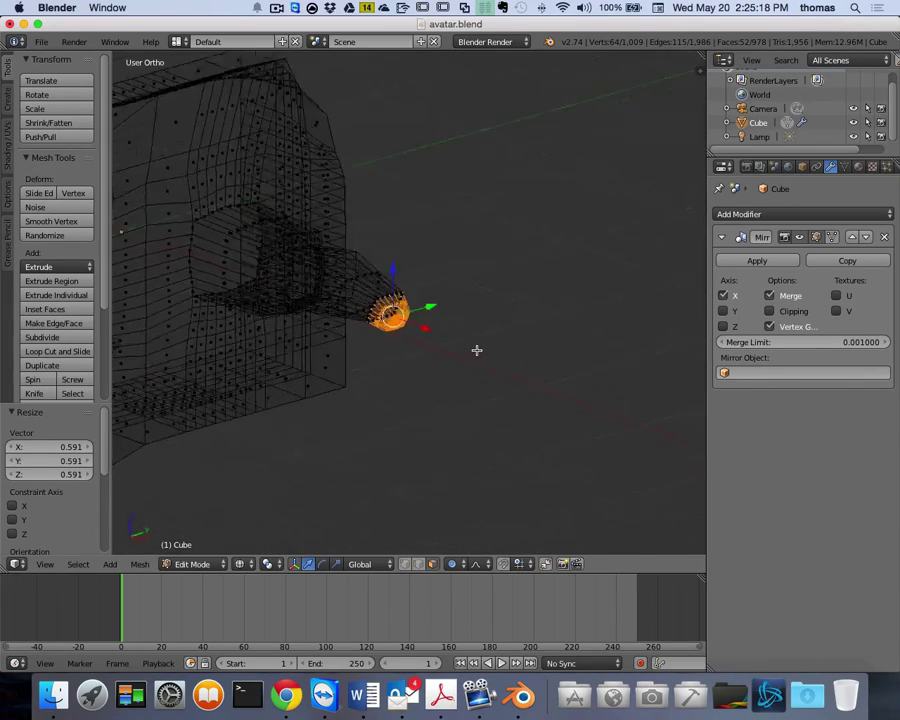
scroll(471, 350, right, 15)
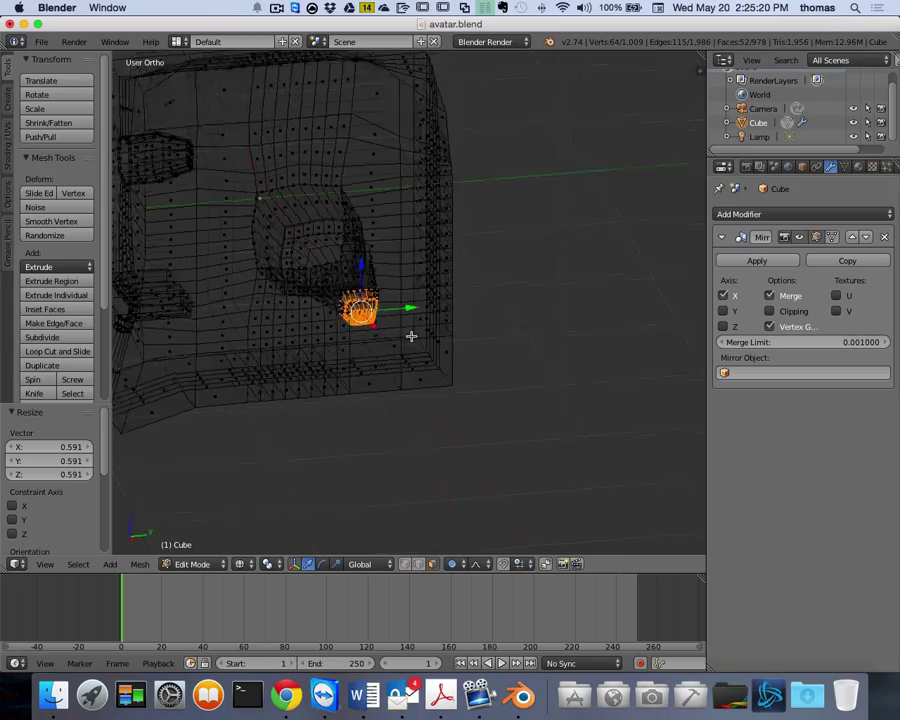
scroll(394, 342, right, 3)
scroll(375, 343, right, 10)
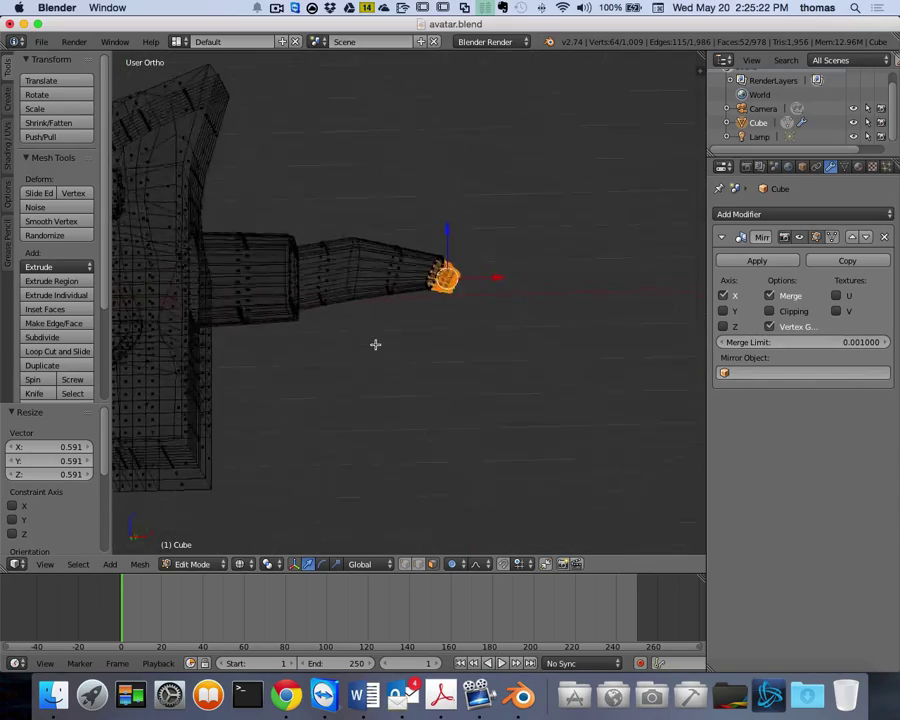
scroll(400, 344, right, 10)
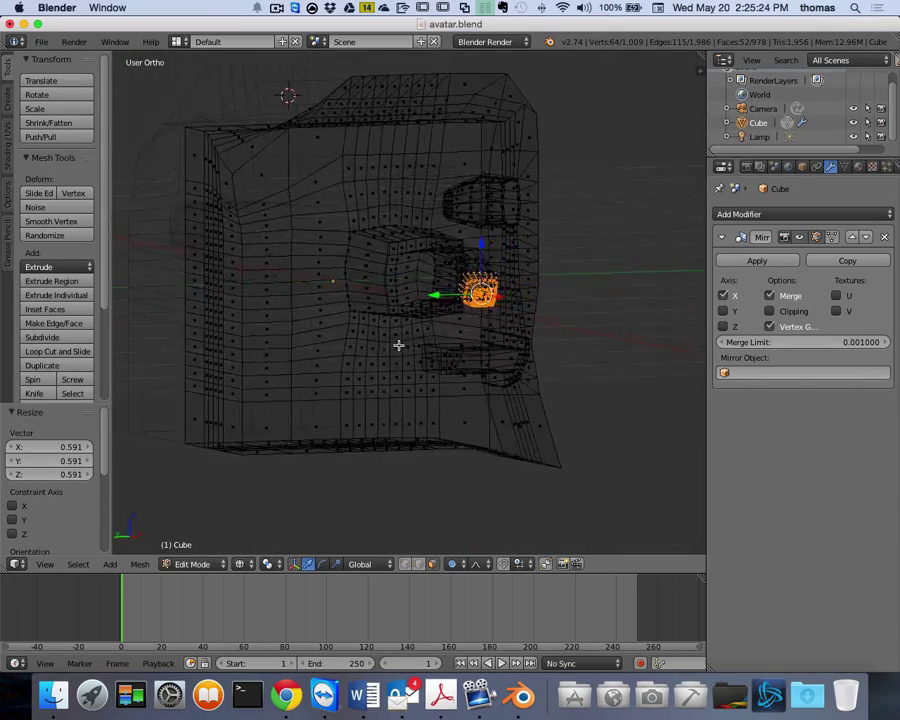
scroll(408, 345, right, 10)
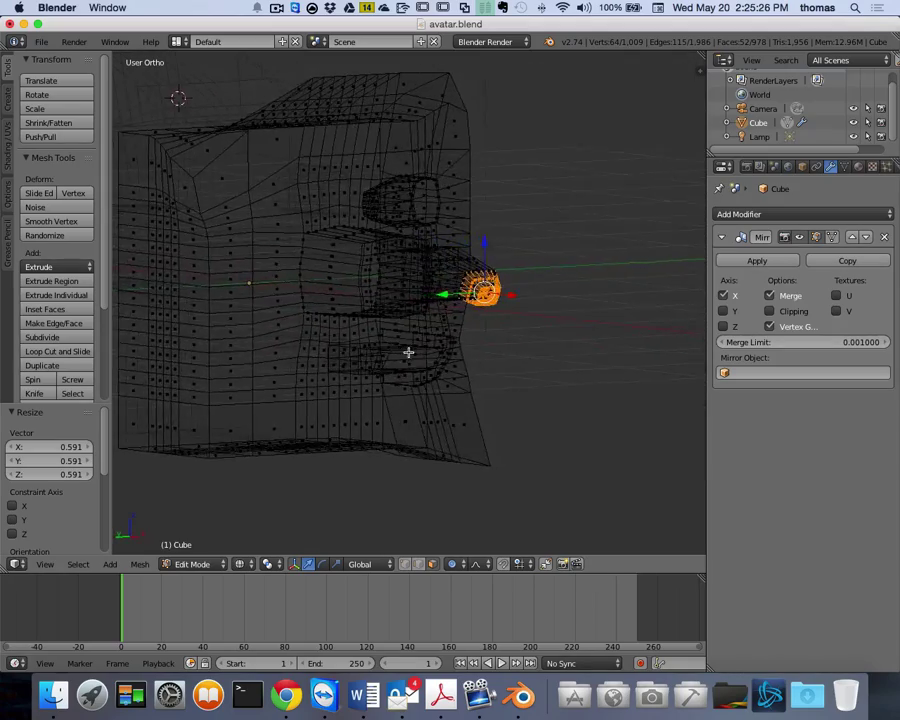
- Switch the viewport to solid shading to view the tapered arm
scroll(414, 355, down, 10)
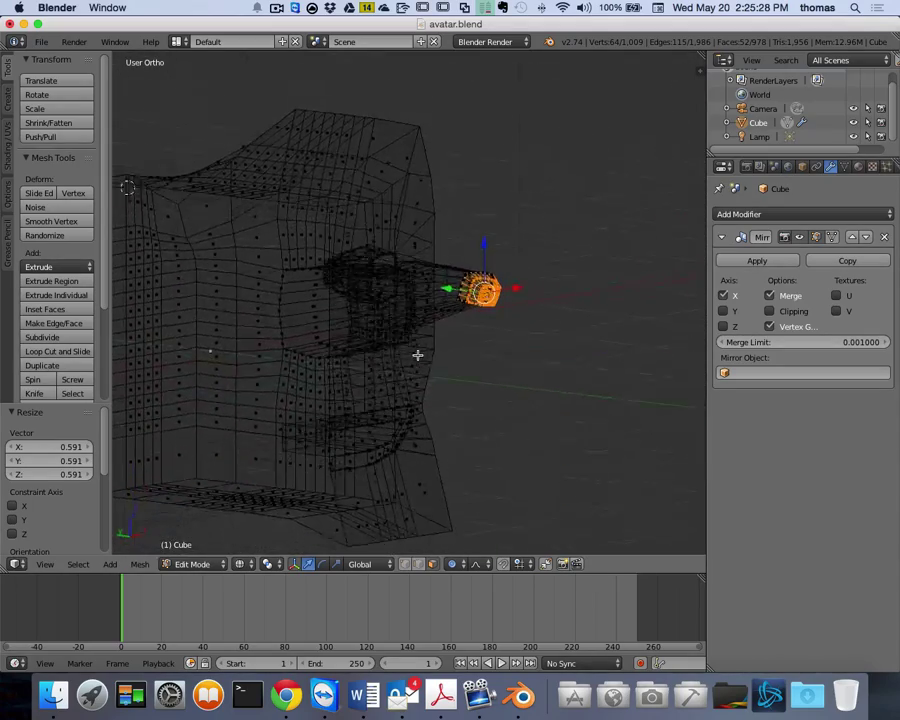
scroll(410, 356, down, 2)
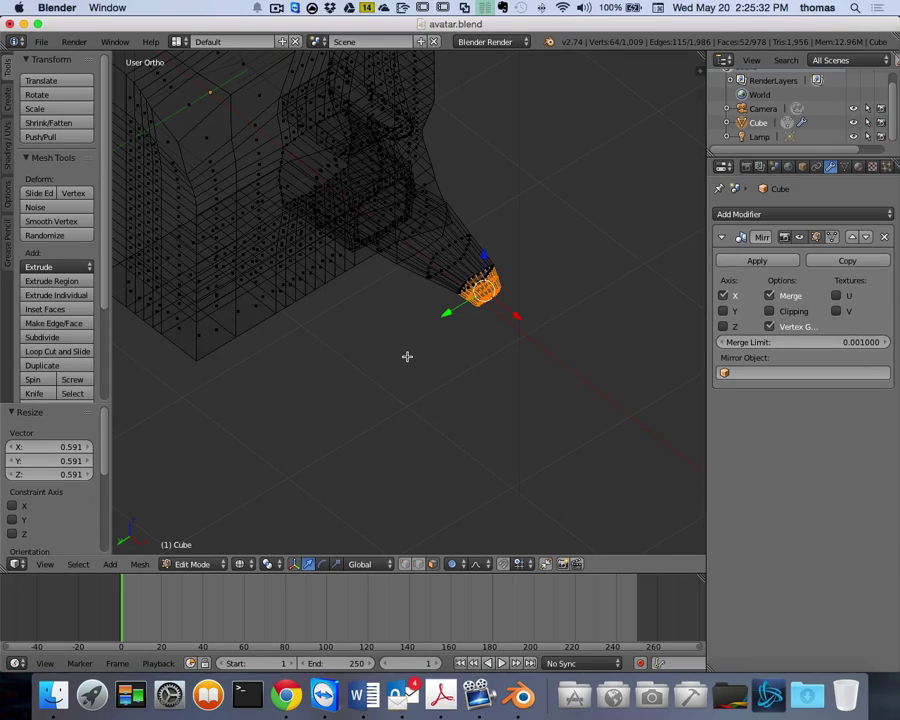
scroll(424, 323, up, 10)
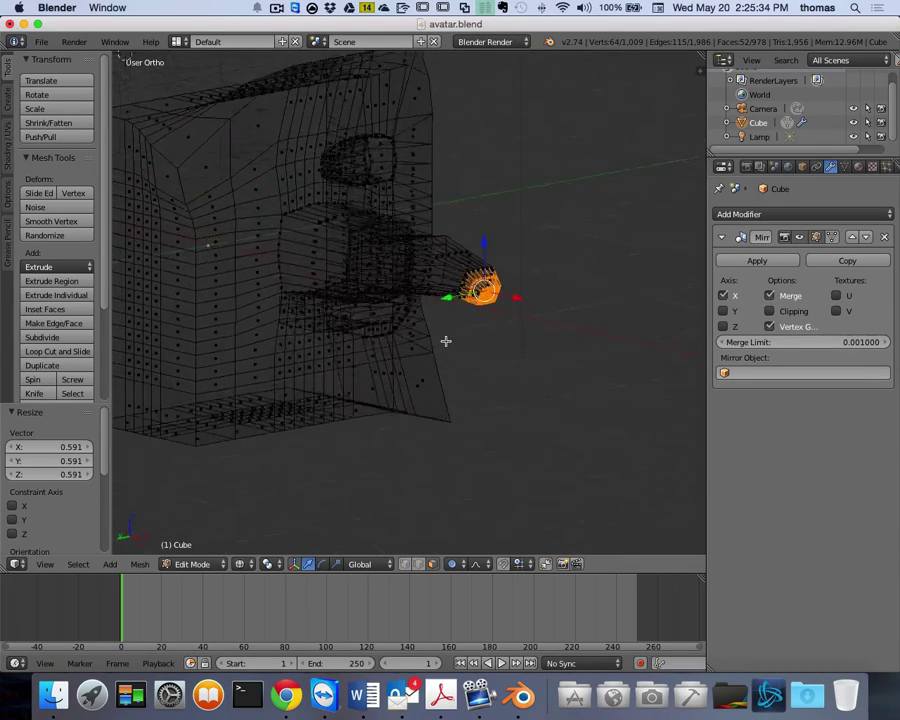
scroll(452, 347, down, 10)
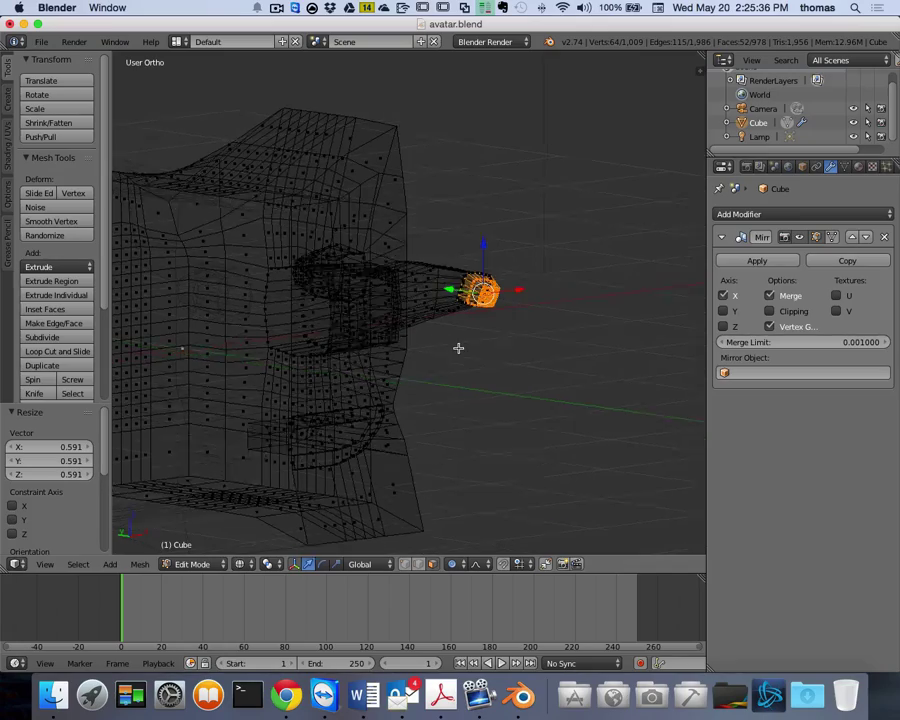
scroll(457, 350, down, 5)
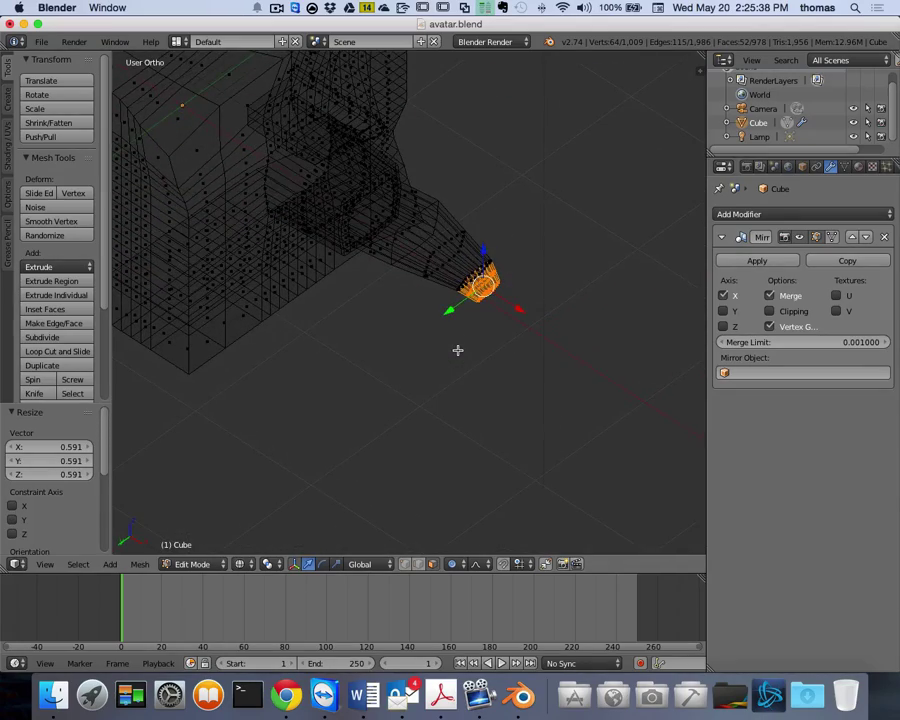
key(z)
scroll(457, 350, down, 5)
- Orbit, then switch from Top Ortho to Bottom Ortho and zoom in on the underside
scroll(458, 349, up, 5)
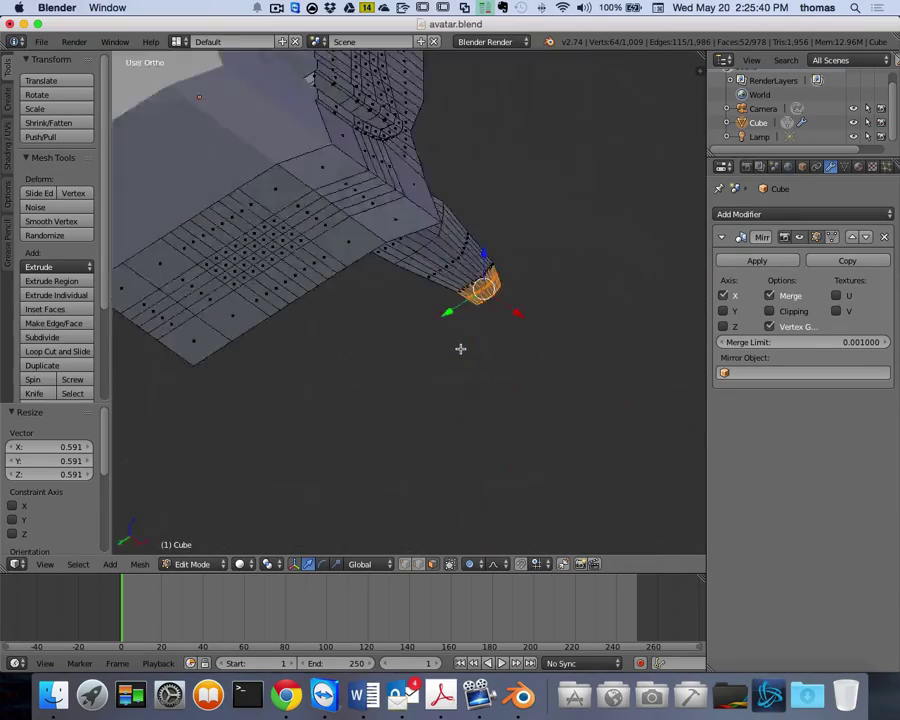
scroll(460, 348, up, 10)
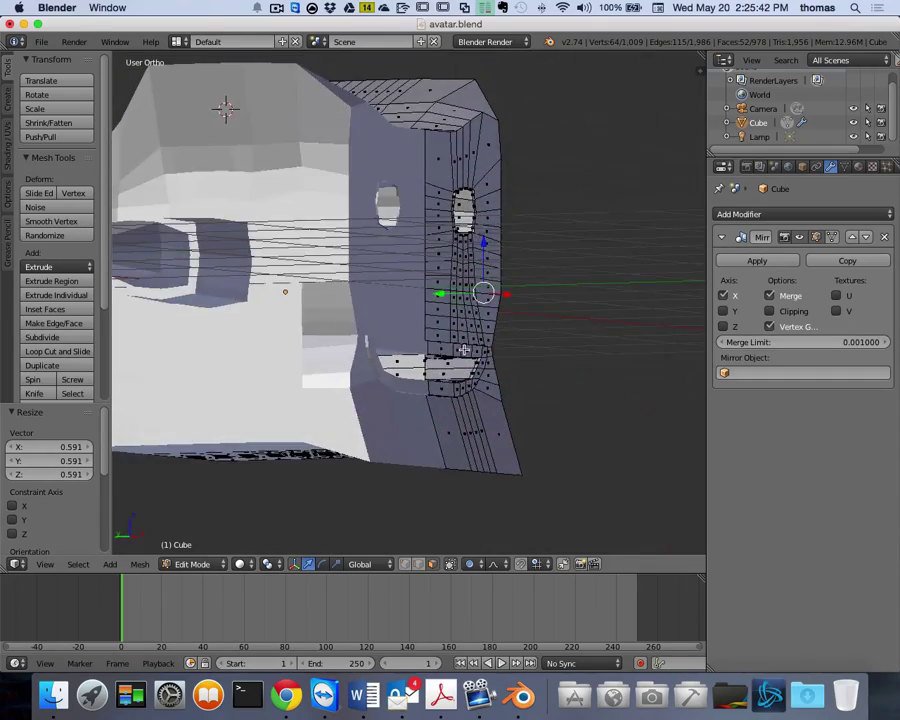
scroll(464, 349, up, 5)
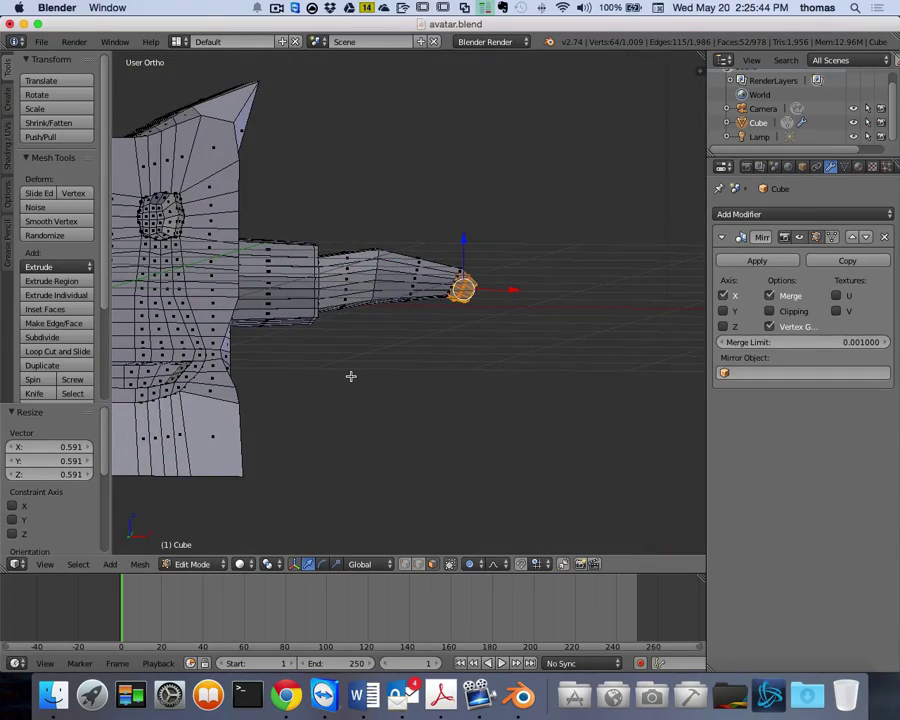
scroll(354, 374, right, 10)
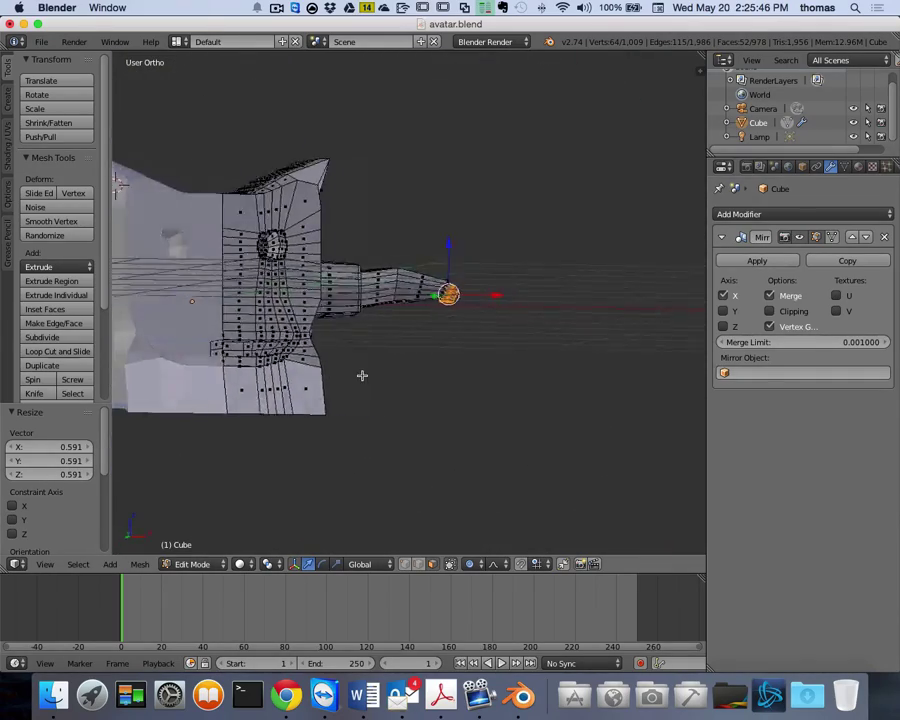
scroll(367, 374, right, 15)
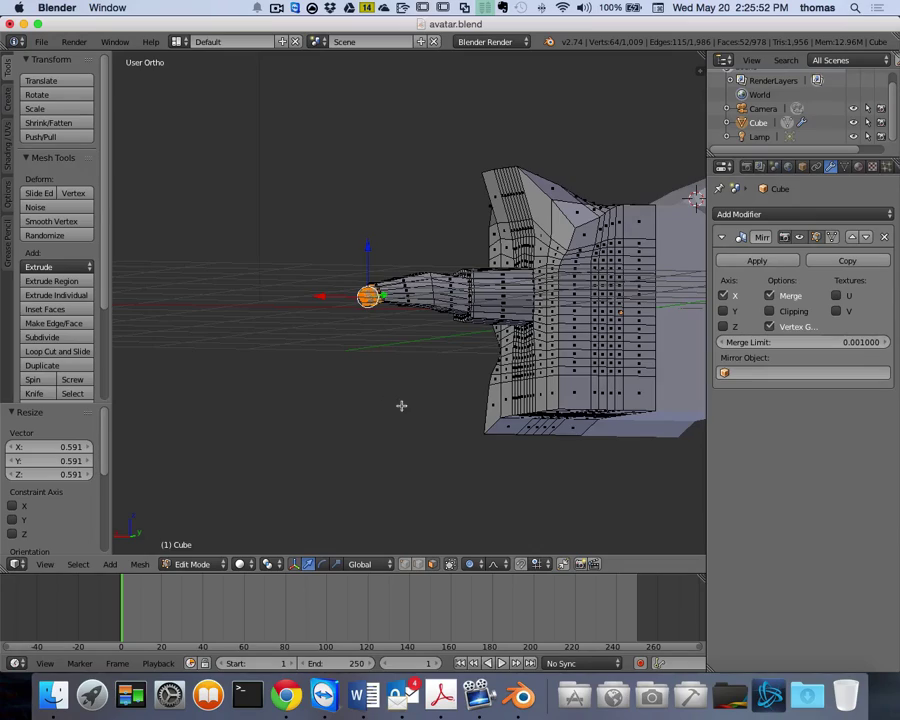
scroll(455, 371, right, 2)
scroll(455, 371, right, 5)
scroll(420, 385, up, 8)
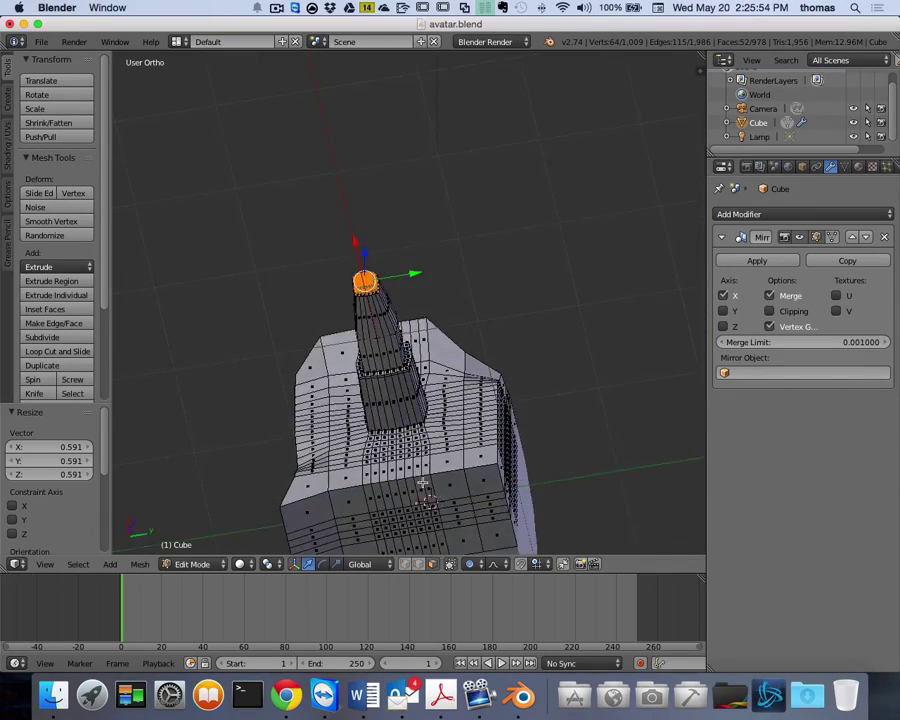
scroll(391, 402, down, 5)
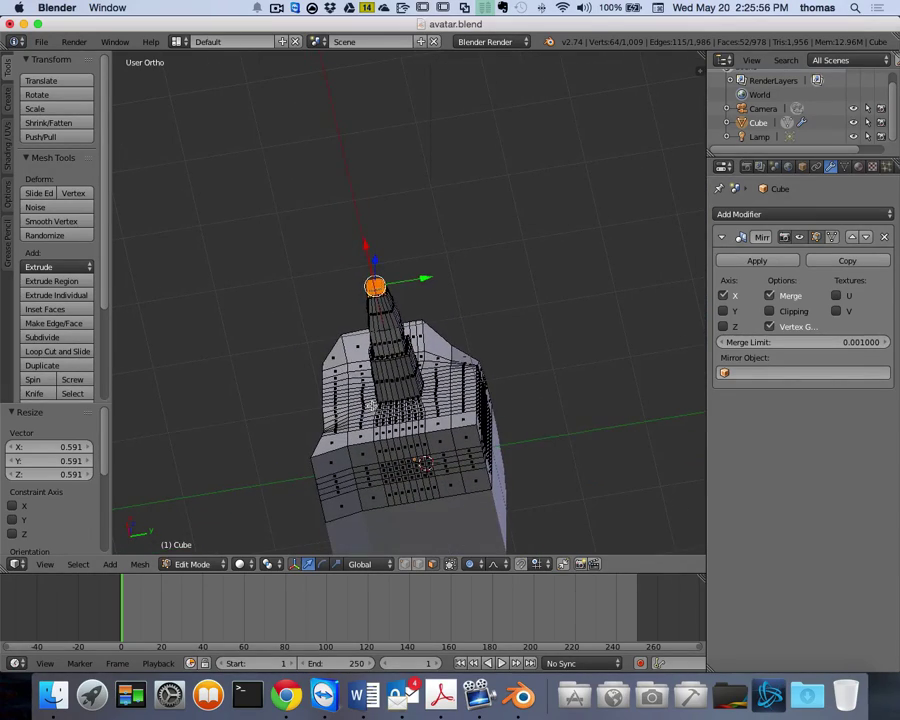
scroll(359, 405, down, 10)
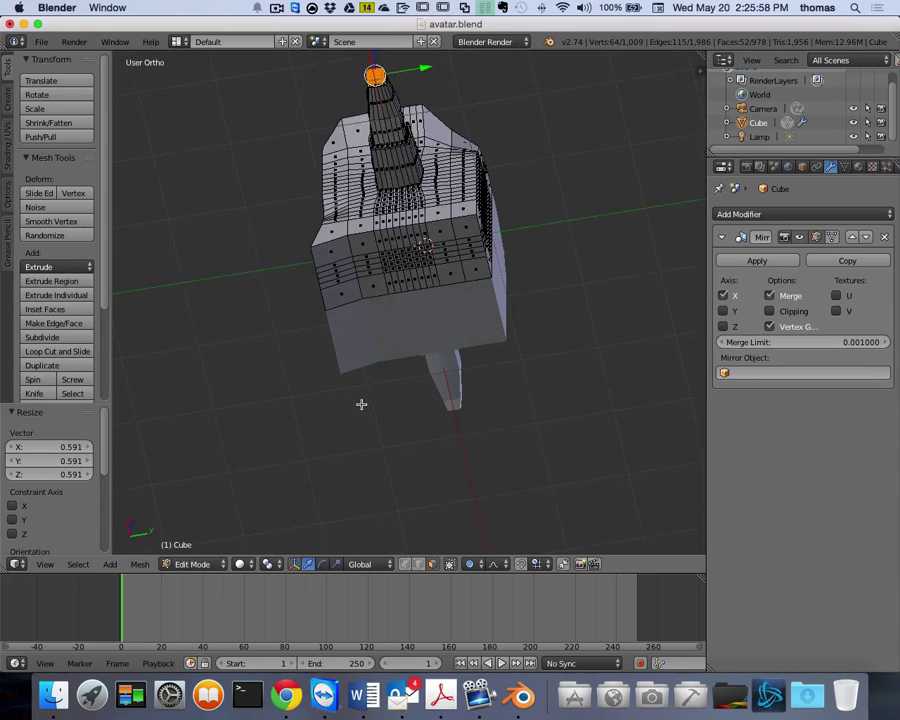
key(KP_7)
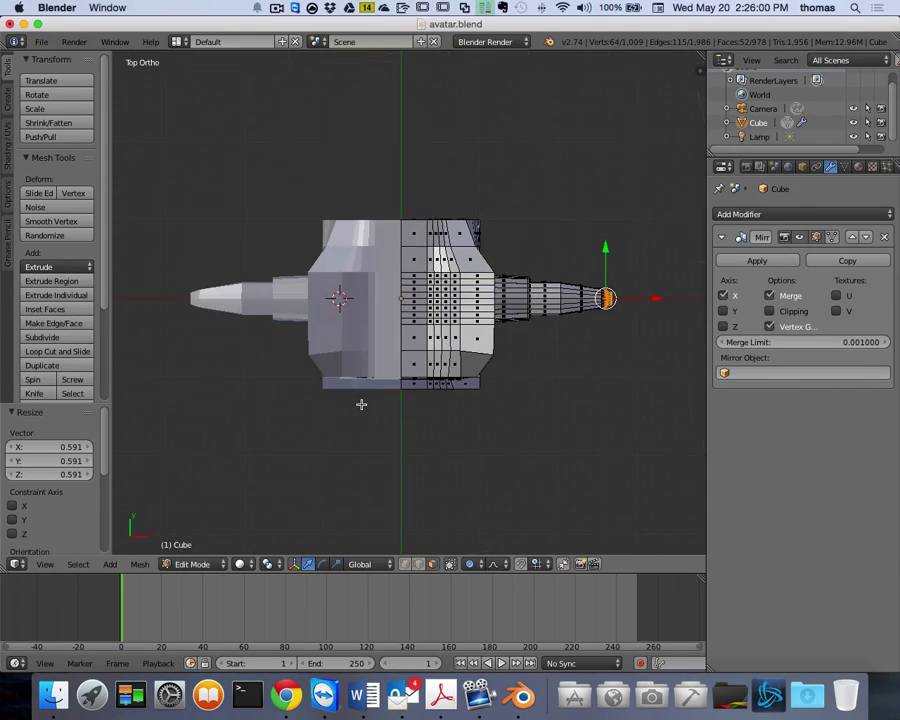
key(ctrl+KP_7)
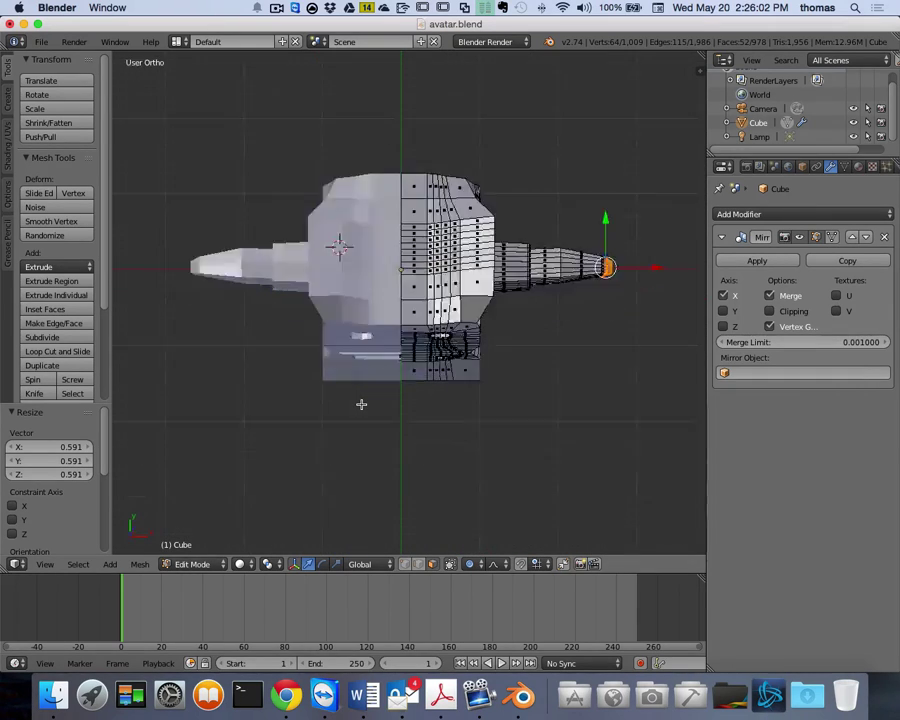
scroll(427, 390, up, 5)
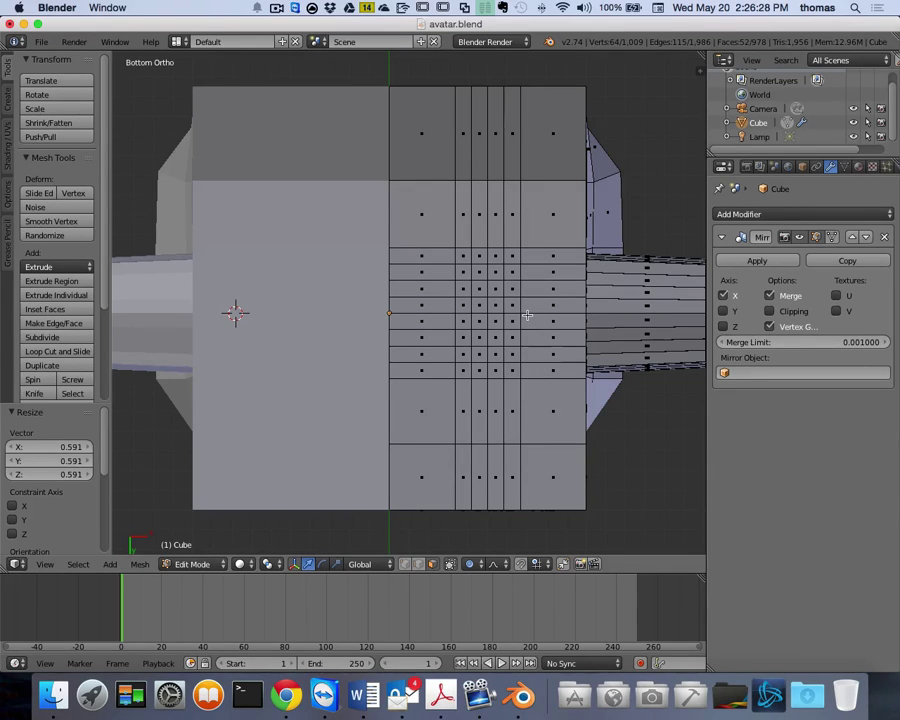
- Switch to Edge select mode and clear the selection before starting a Ctrl+R loop cut
key(ctrl+Tab)
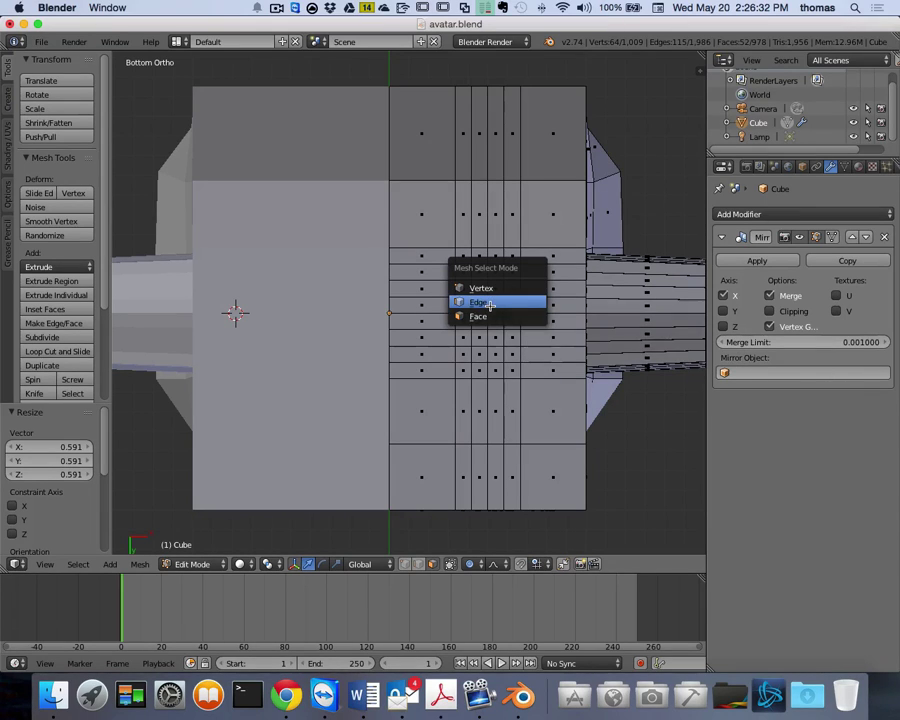
click(489, 303)
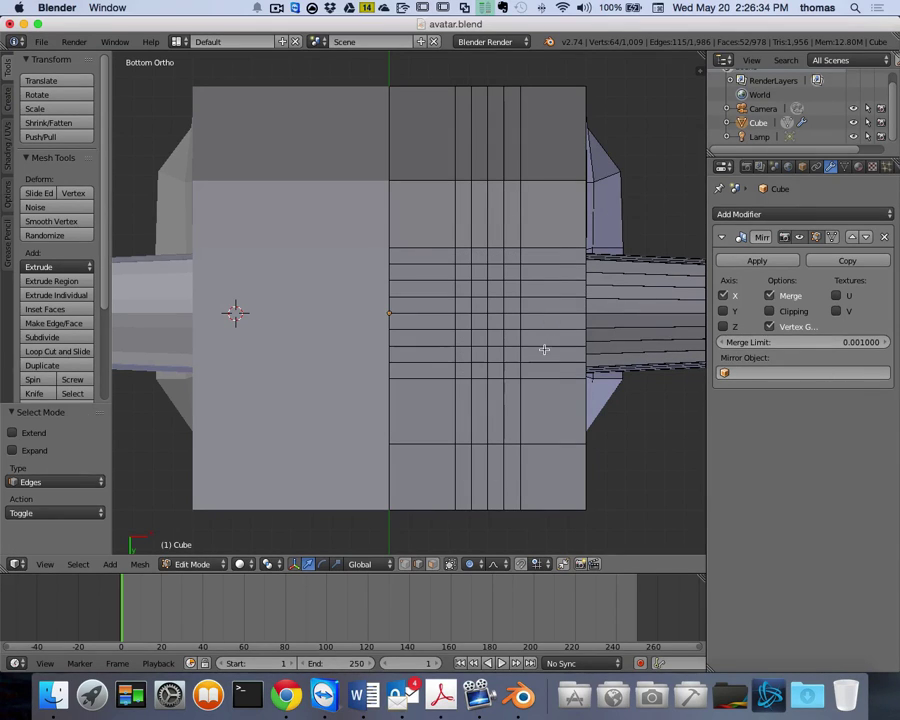
key(a)
key(a)
key(a)
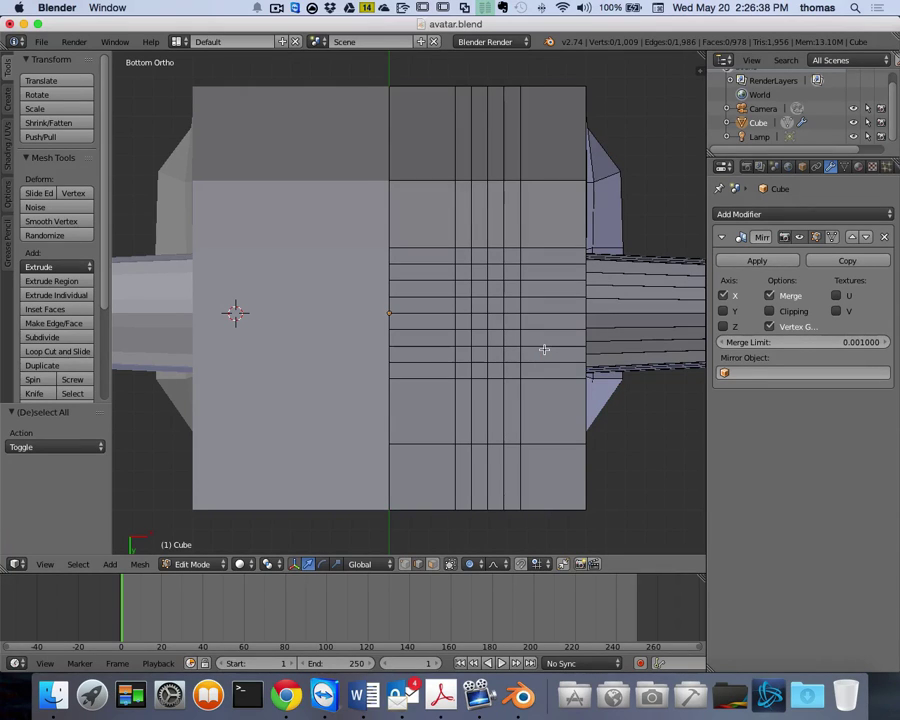
key(ctrl+r)
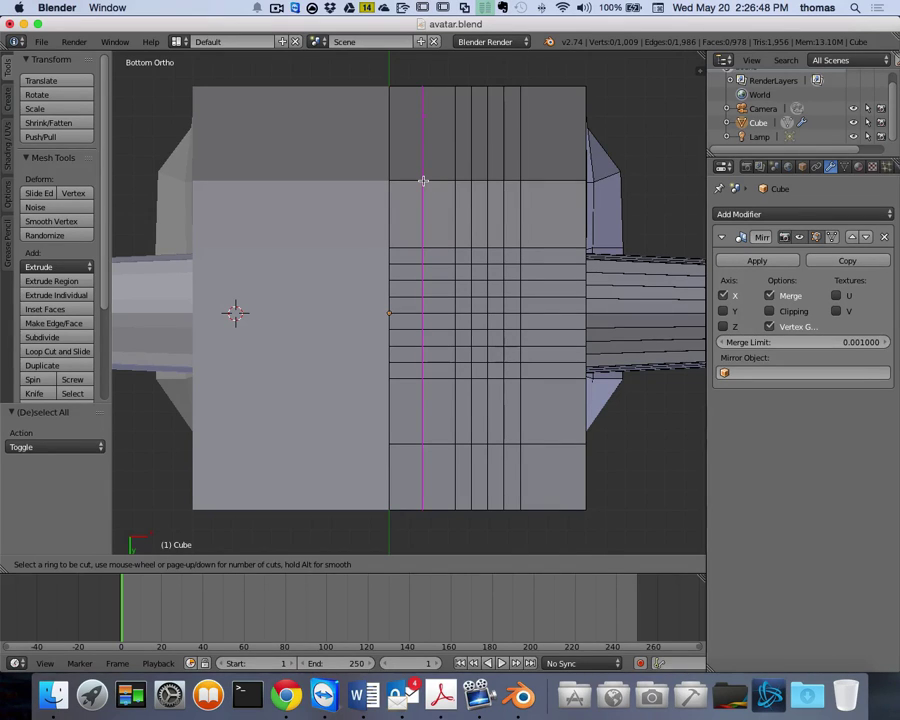
- Place four vertical loop cuts across the underside's right half, each kept at its cut position
click(423, 181)
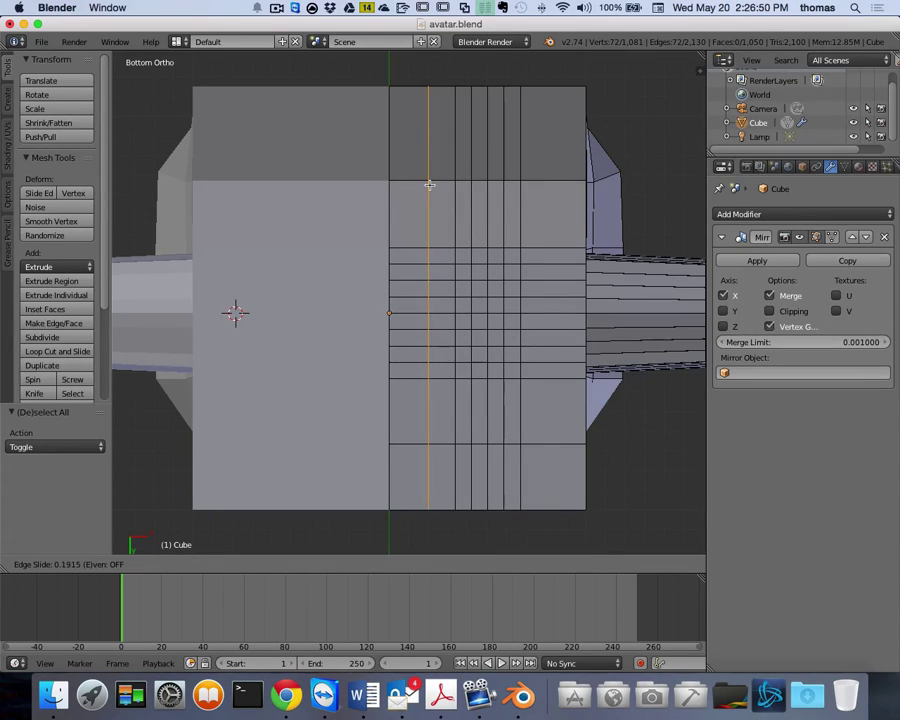
right_click(429, 185)
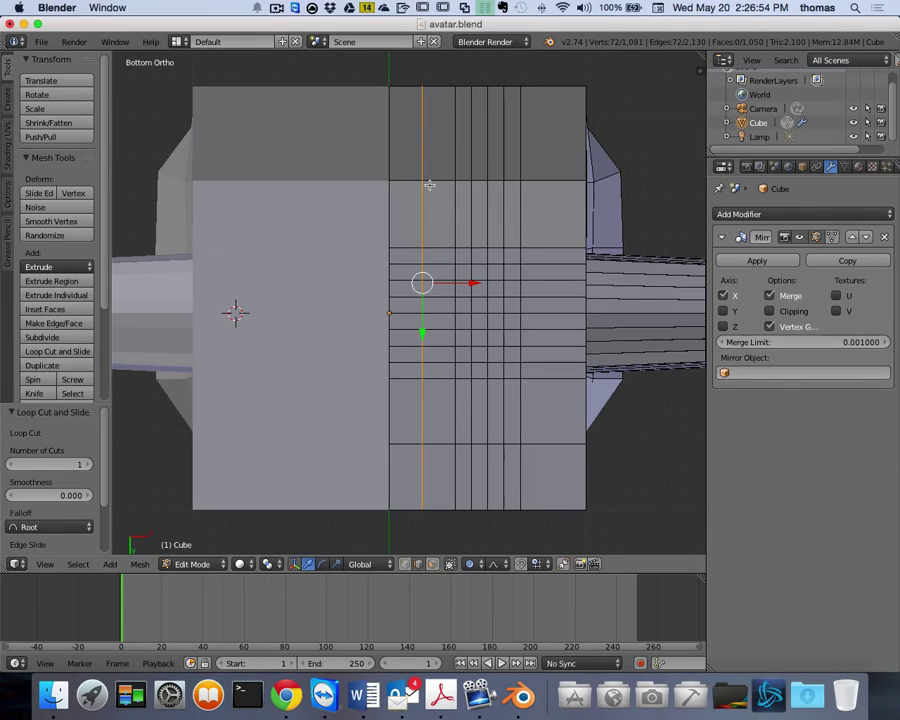
key(ctrl+r)
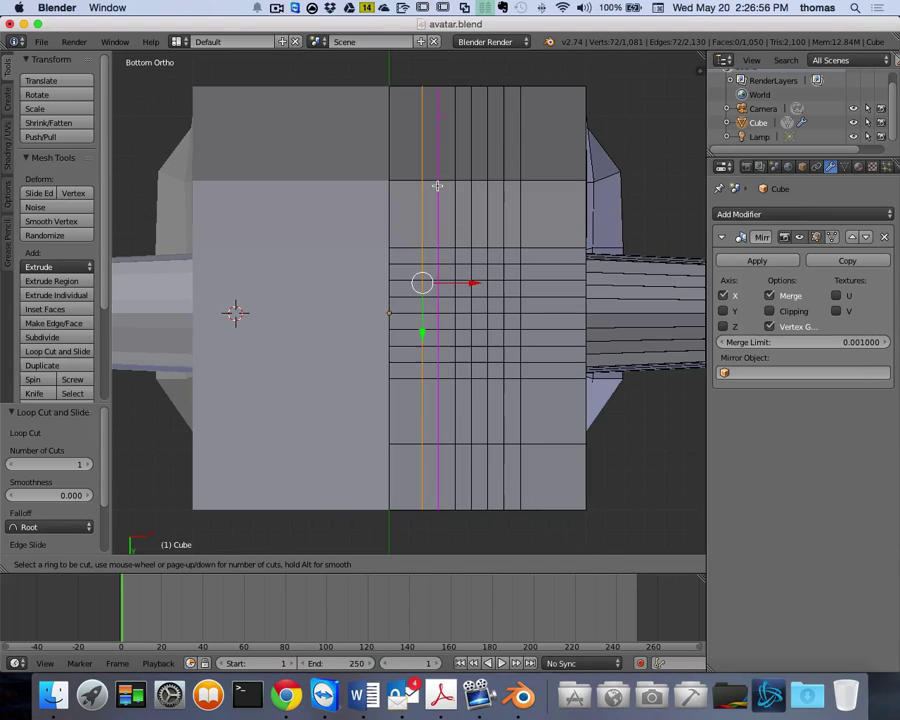
click(437, 186)
right_click(437, 186)
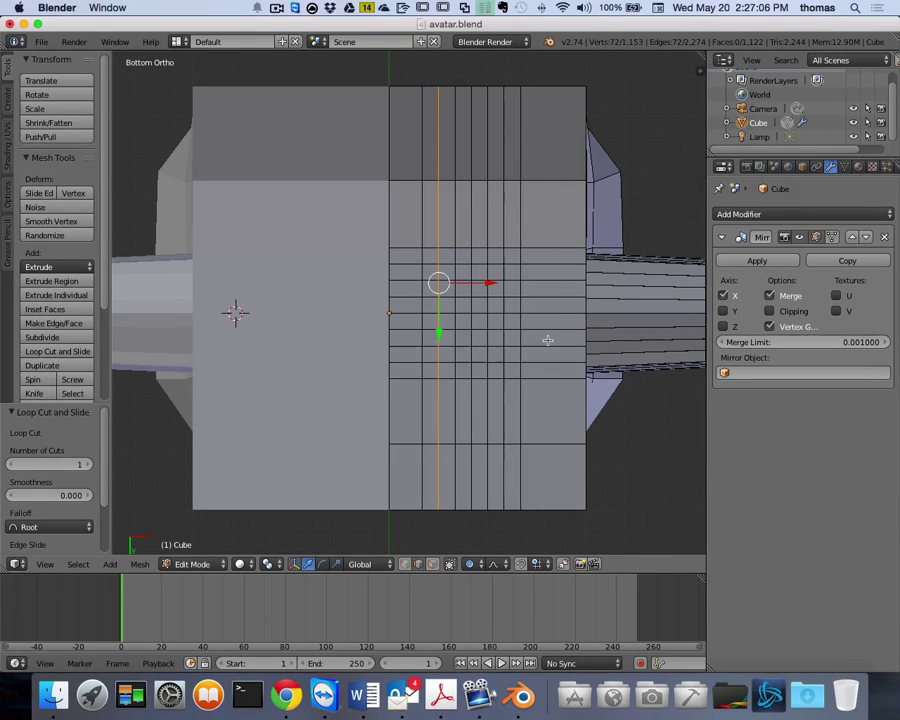
key(ctrl+r)
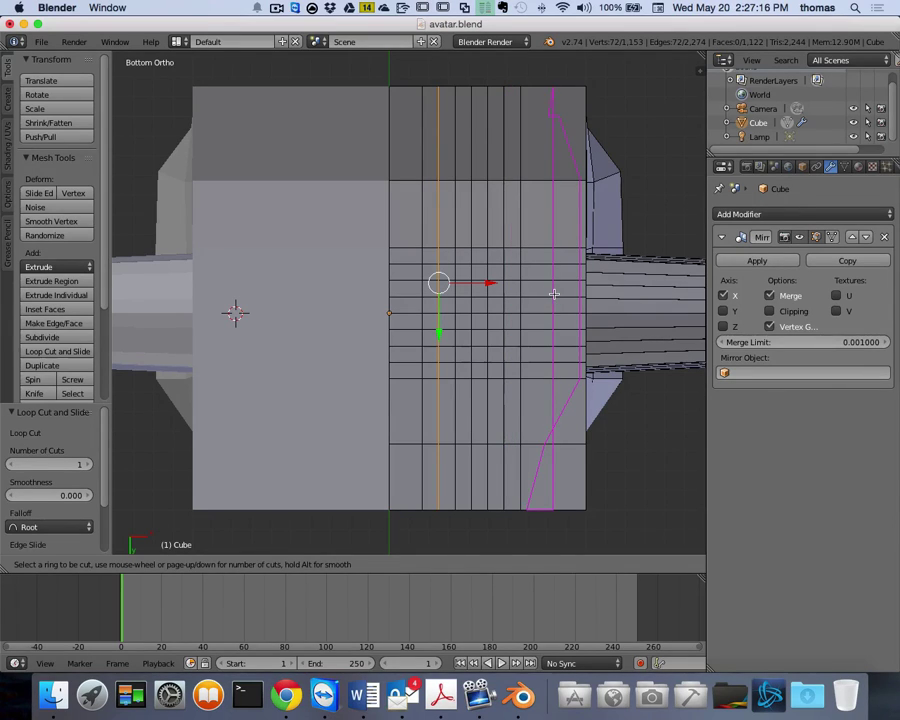
click(554, 294)
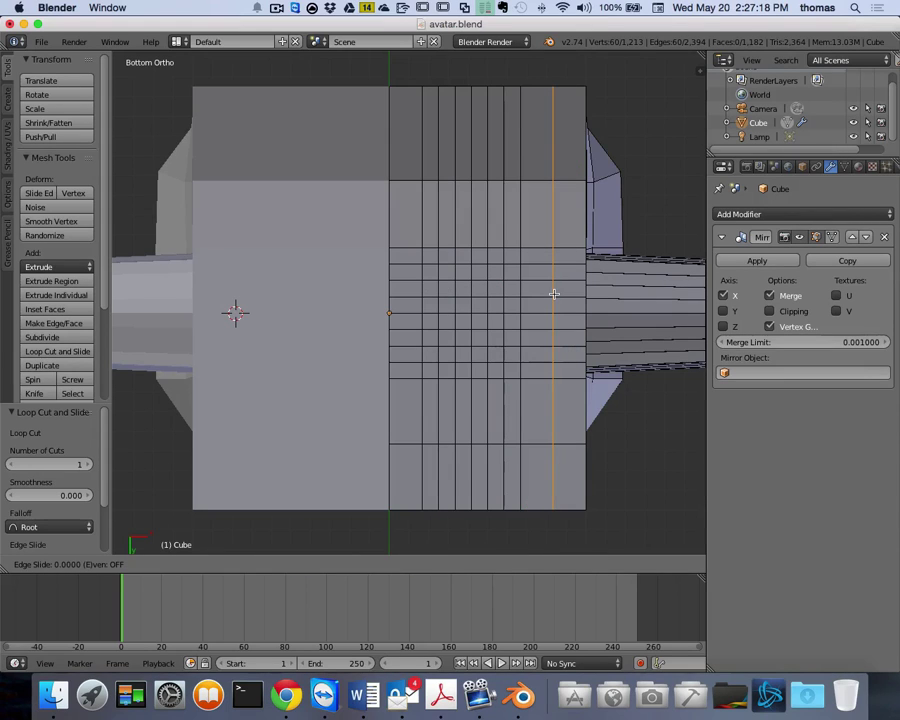
click(554, 294)
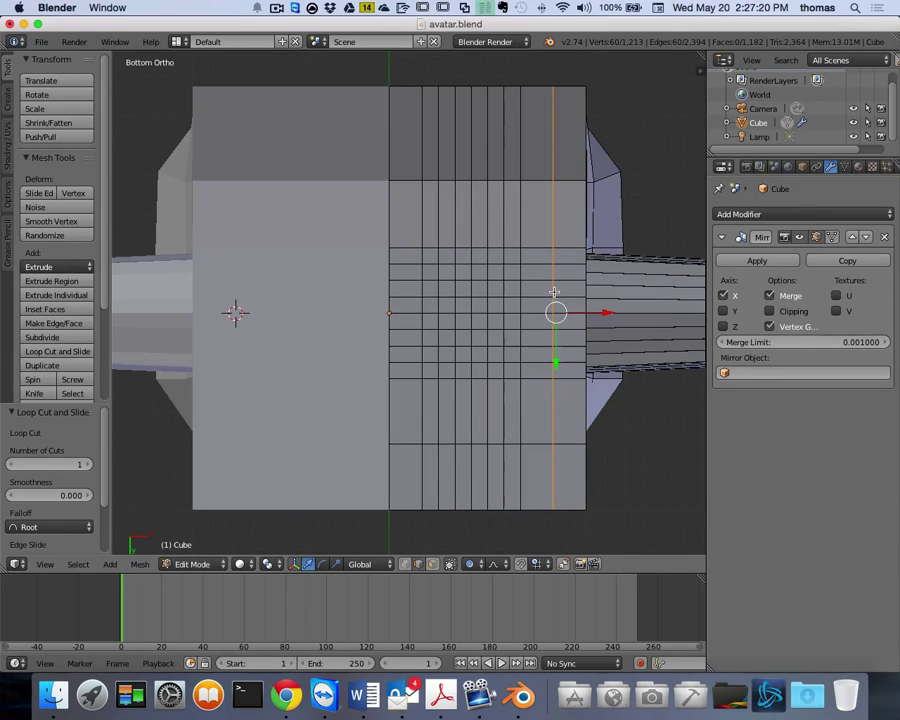
key(ctrl+r)
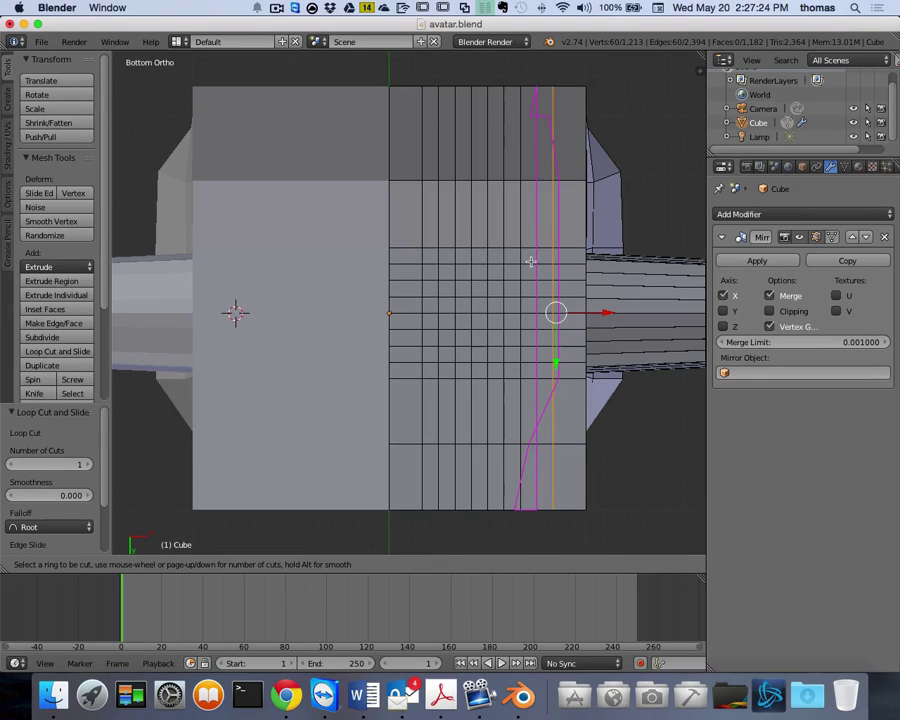
click(531, 261)
right_click(532, 260)
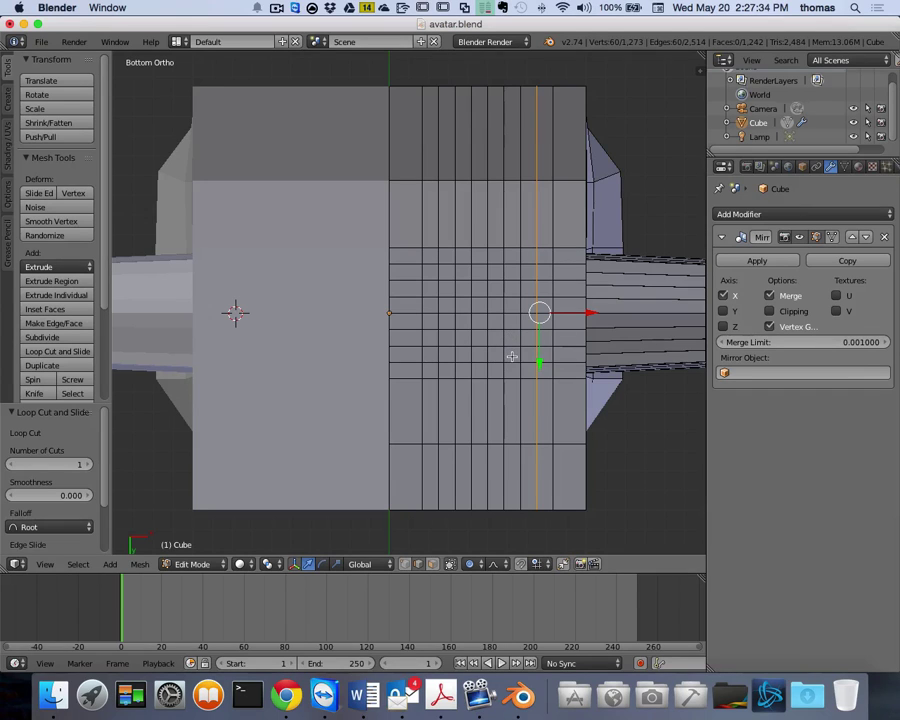
- Switch to Face select mode and brush-paint a trial patch of underside faces, then clear it
key(a)
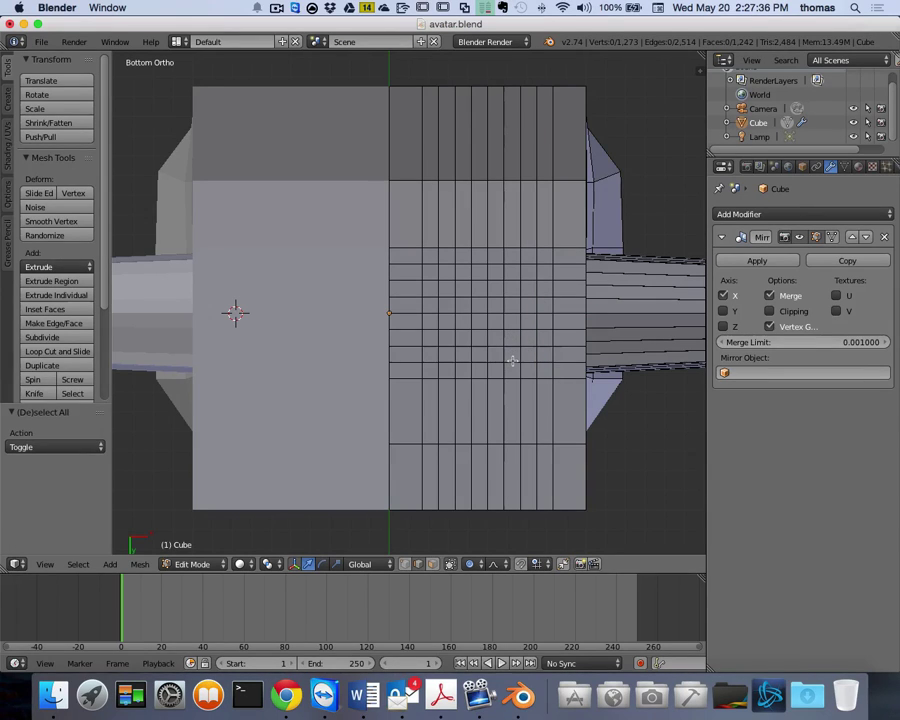
key(ctrl+Tab)
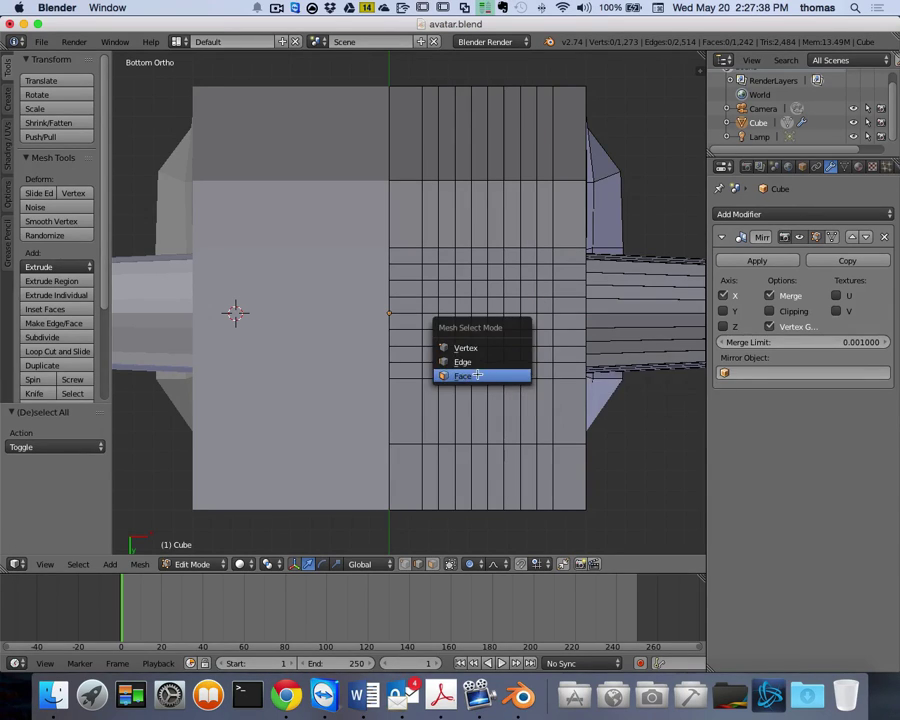
click(516, 373)
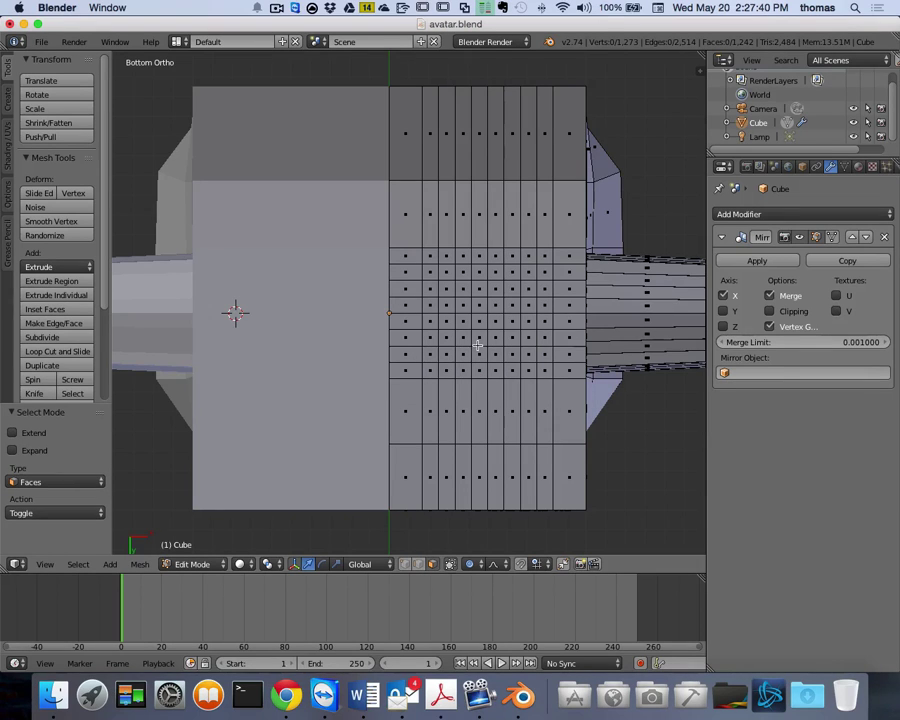
key(c)
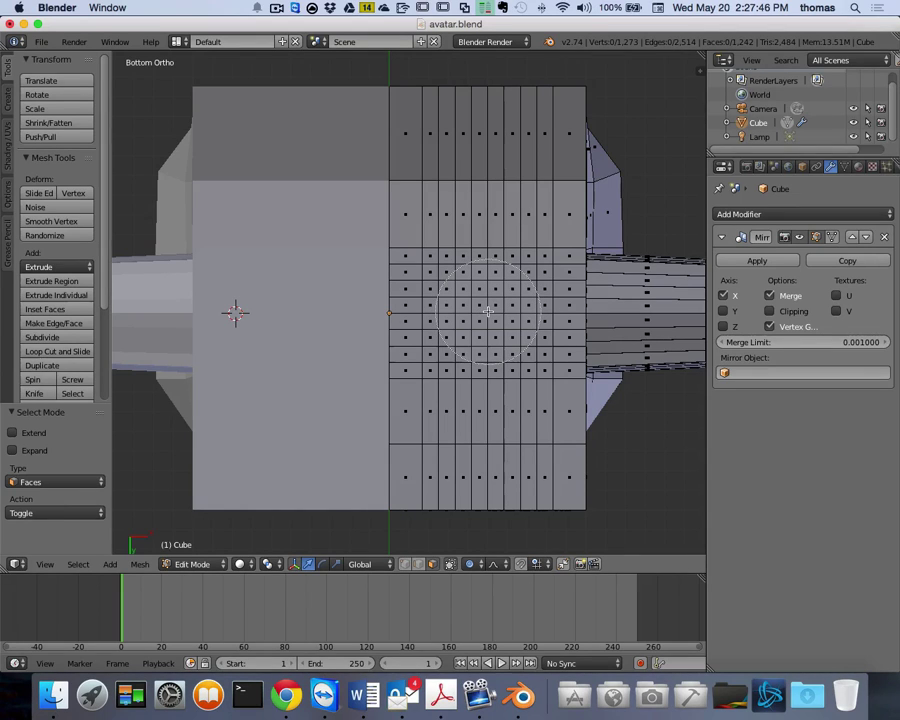
click(488, 312)
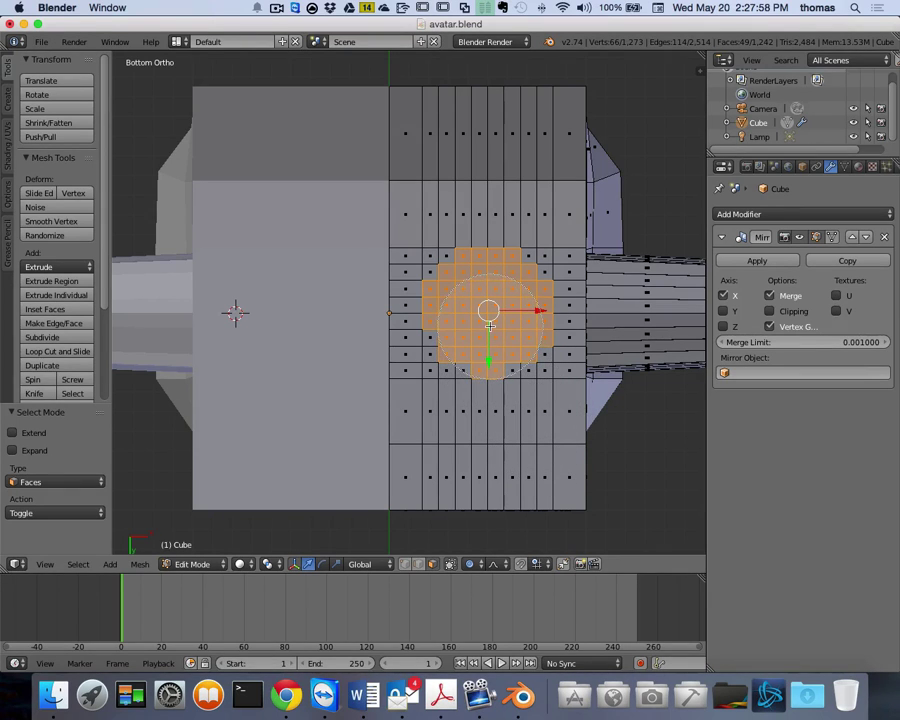
drag(489, 326, 490, 325)
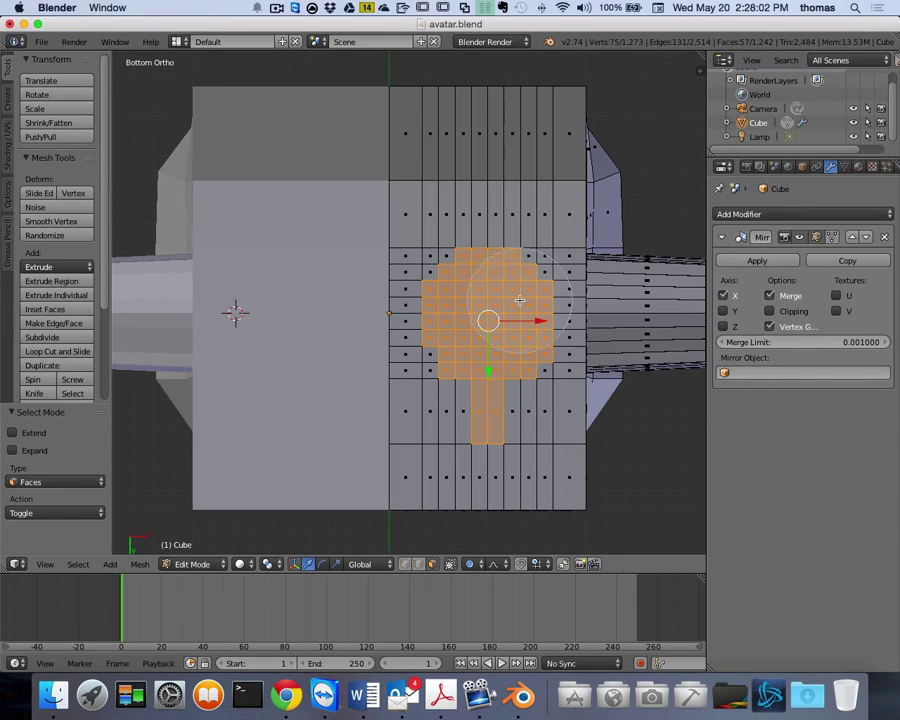
key(Escape)
key(a)
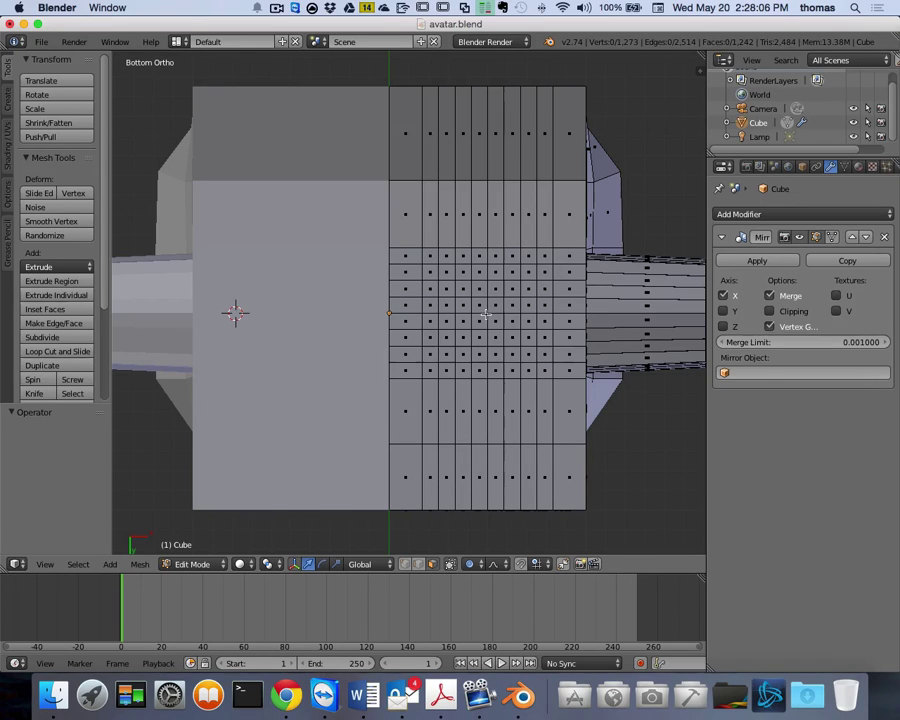
- Repaint a round patch of underside faces and add two faces along its left edge
key(c)
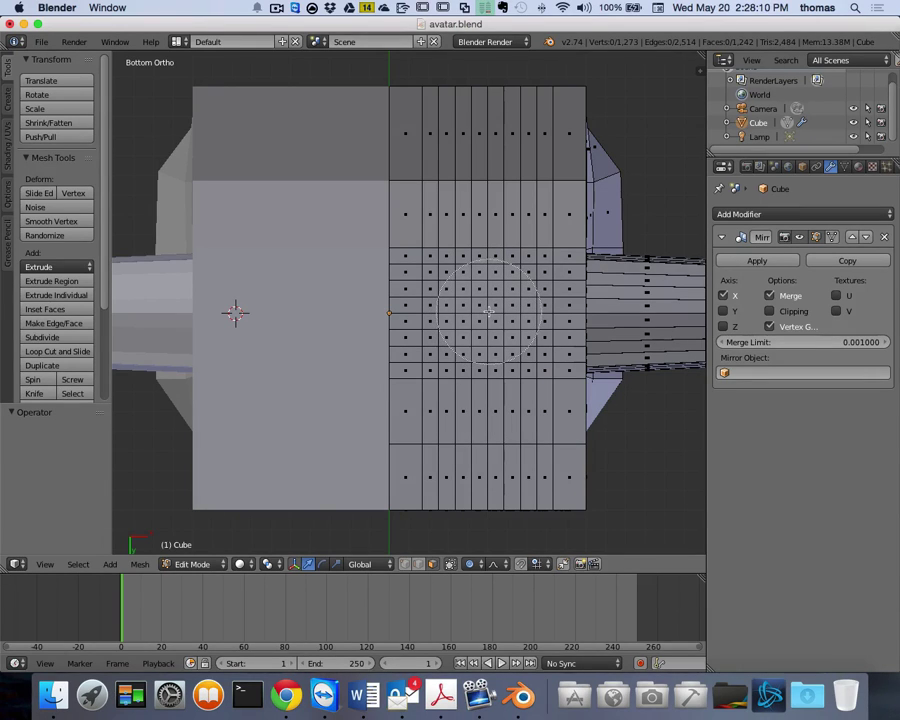
click(490, 312)
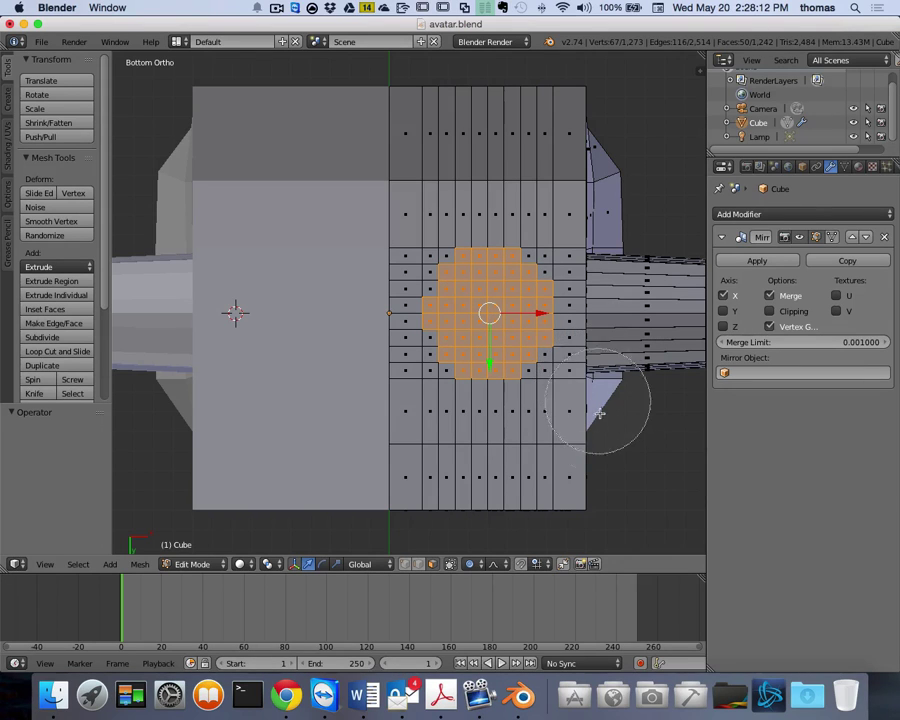
right_click(482, 313)
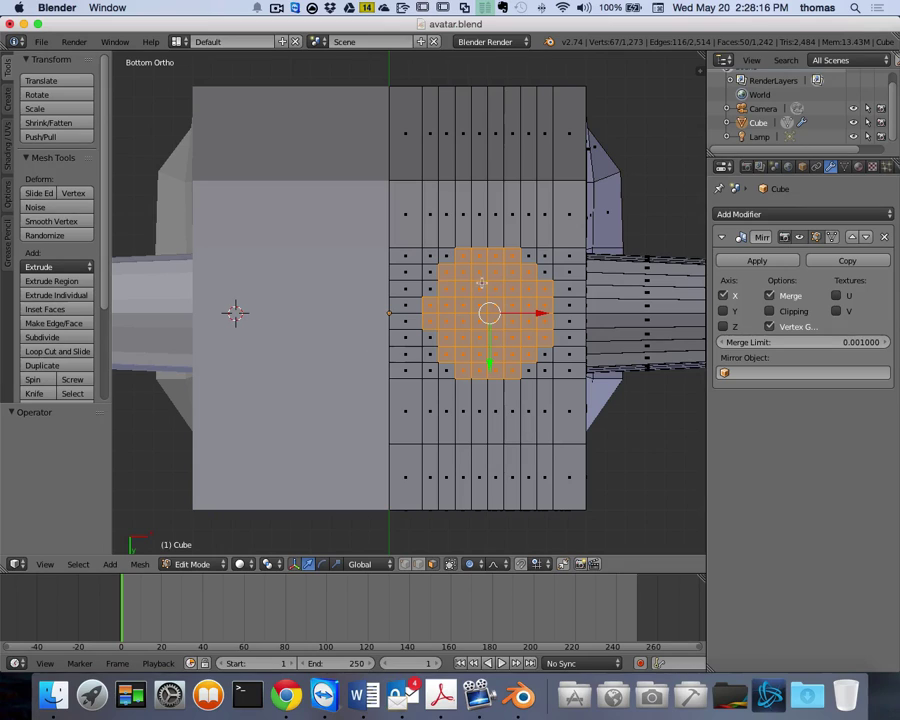
shift+right_click(434, 289)
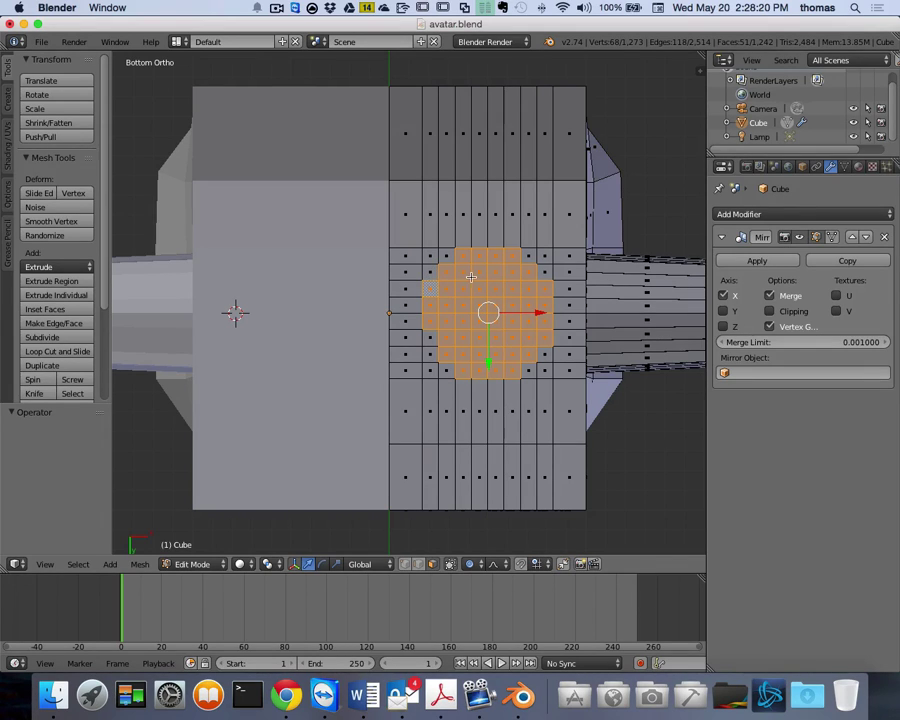
shift+right_click(430, 340)
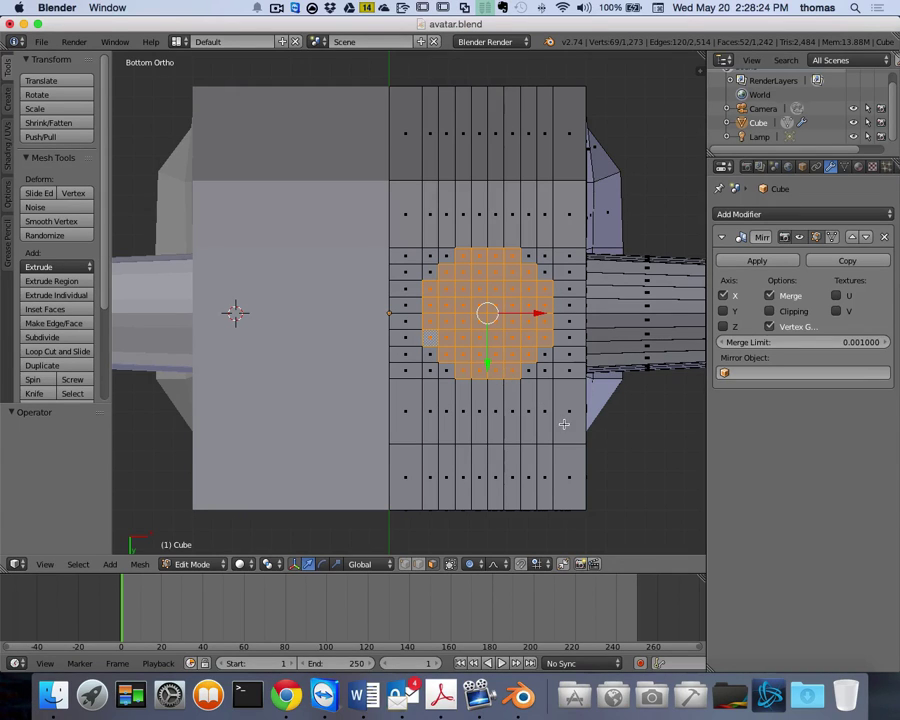
- In front wireframe view, extrude the leg's bottom straight down along Z
key(KP_1)
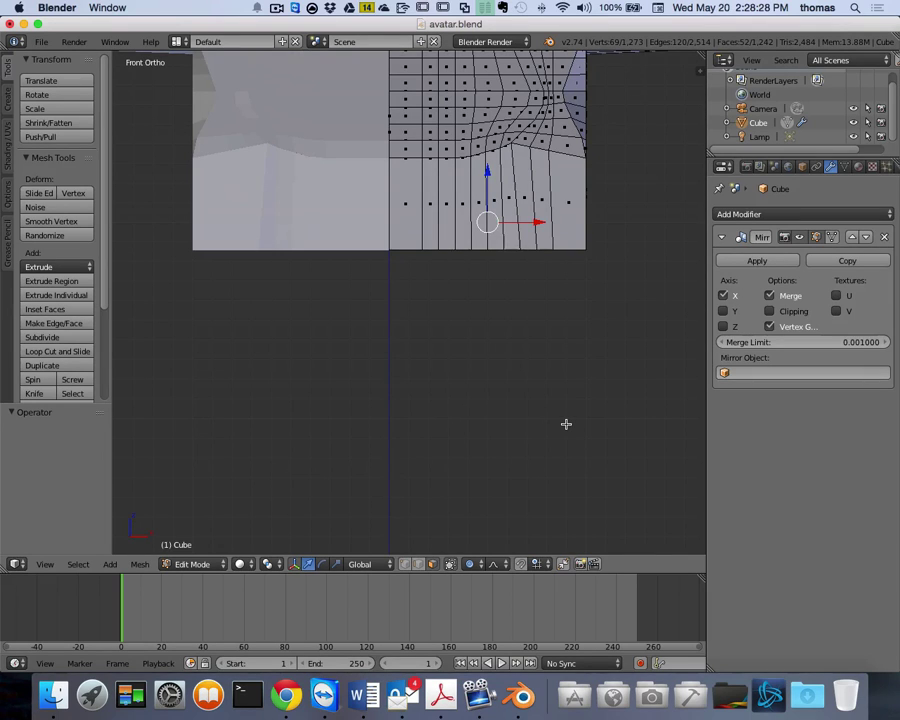
key(z)
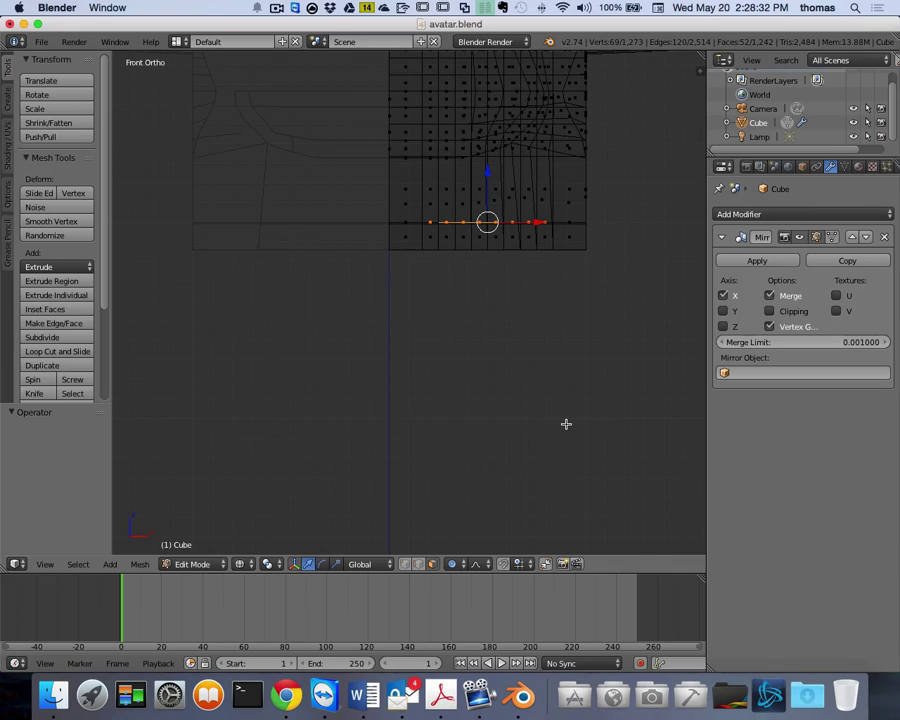
key(e)
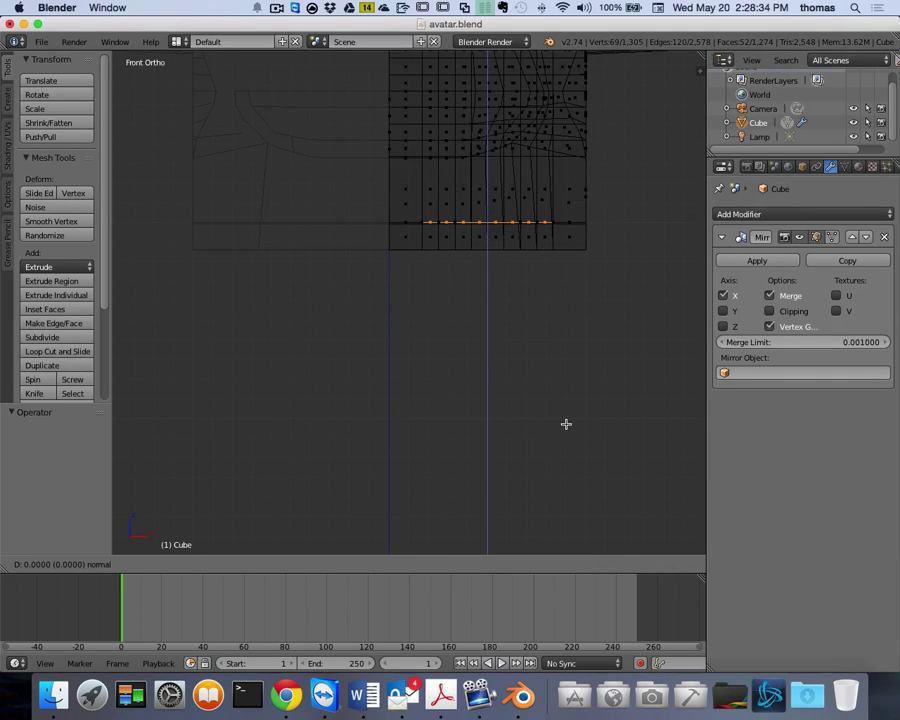
key(Escape)
key(e)
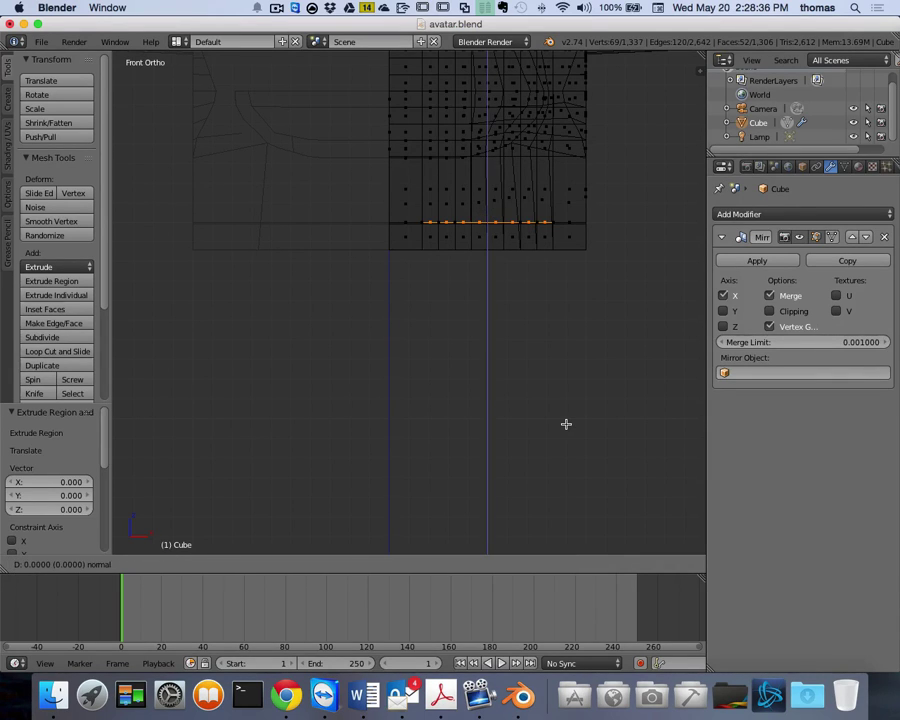
key(z)
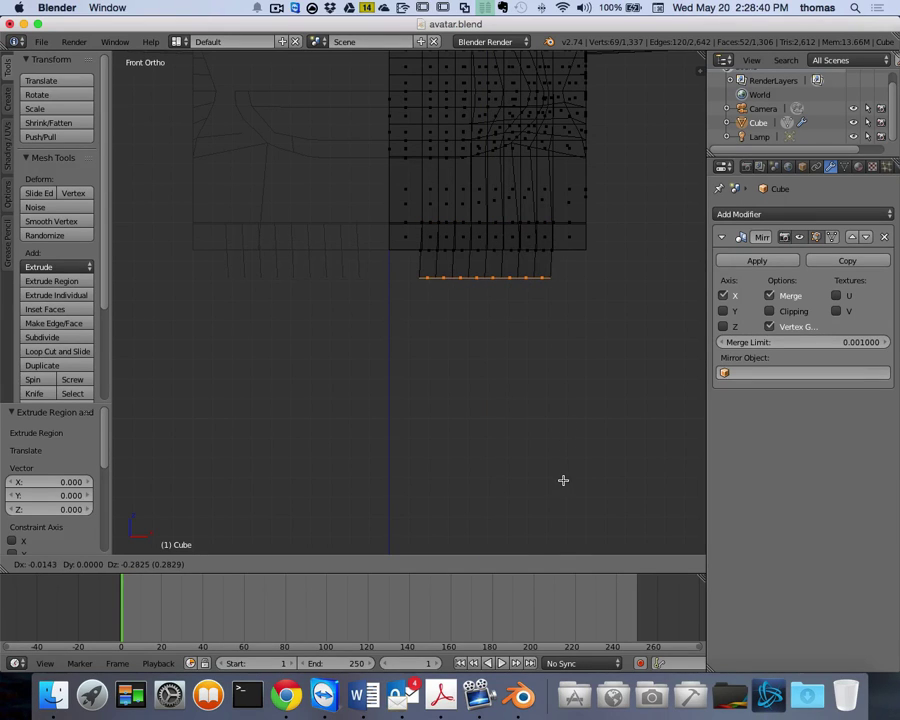
key(z)
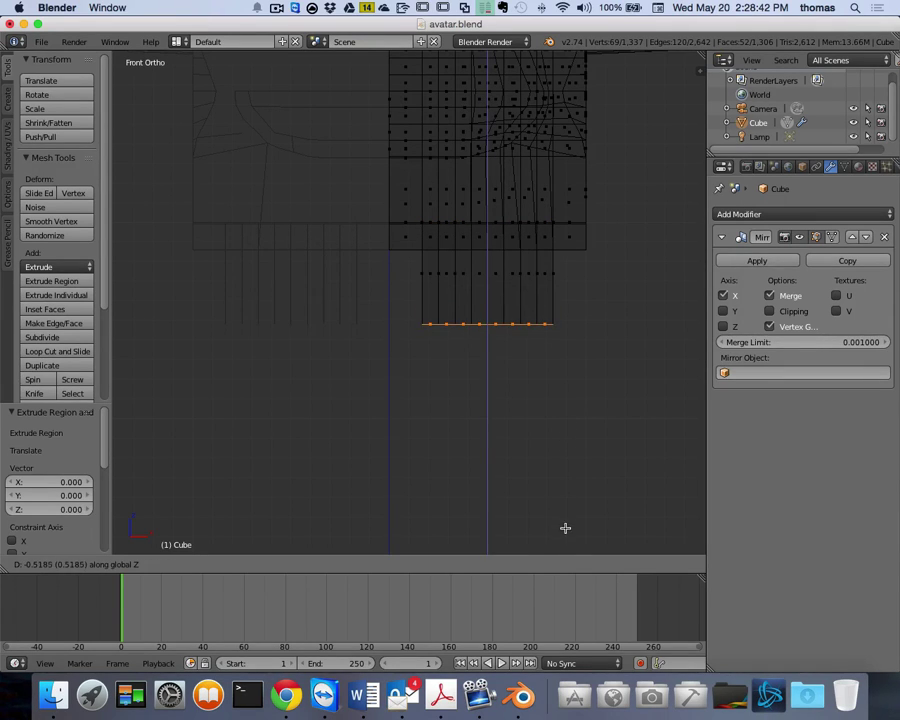
click(565, 510)
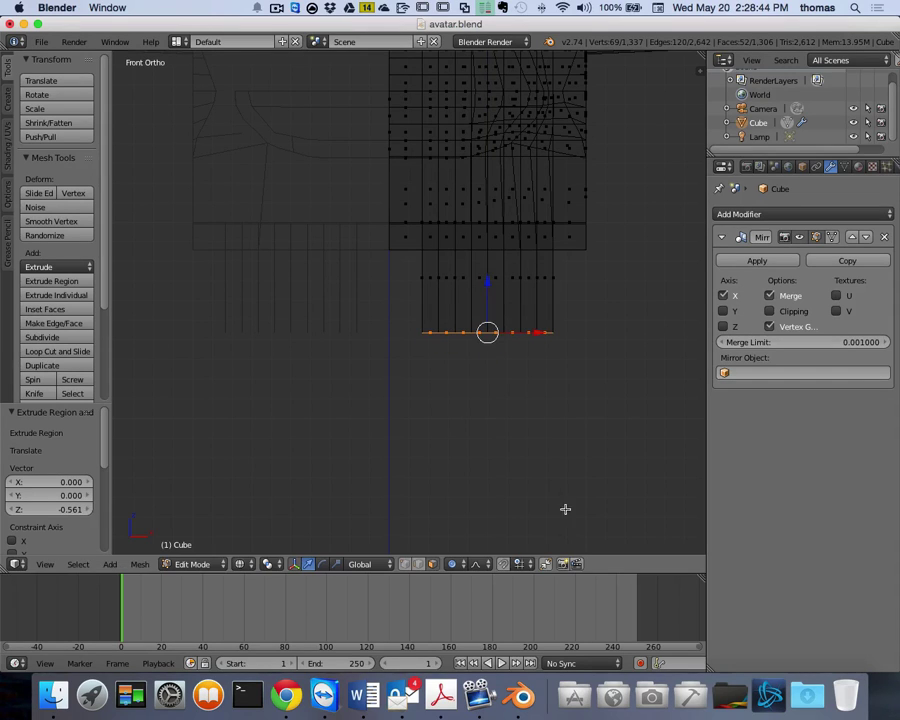
- Extrude the leg's bottom a second time further downward
key(e)
right_click(539, 344)
key(e)
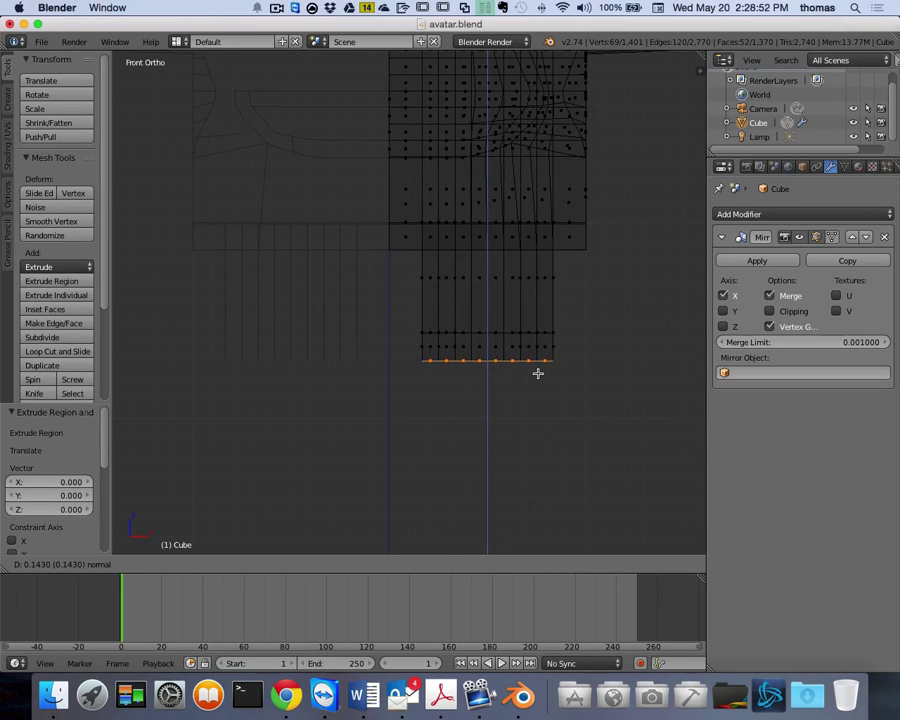
click(541, 438)
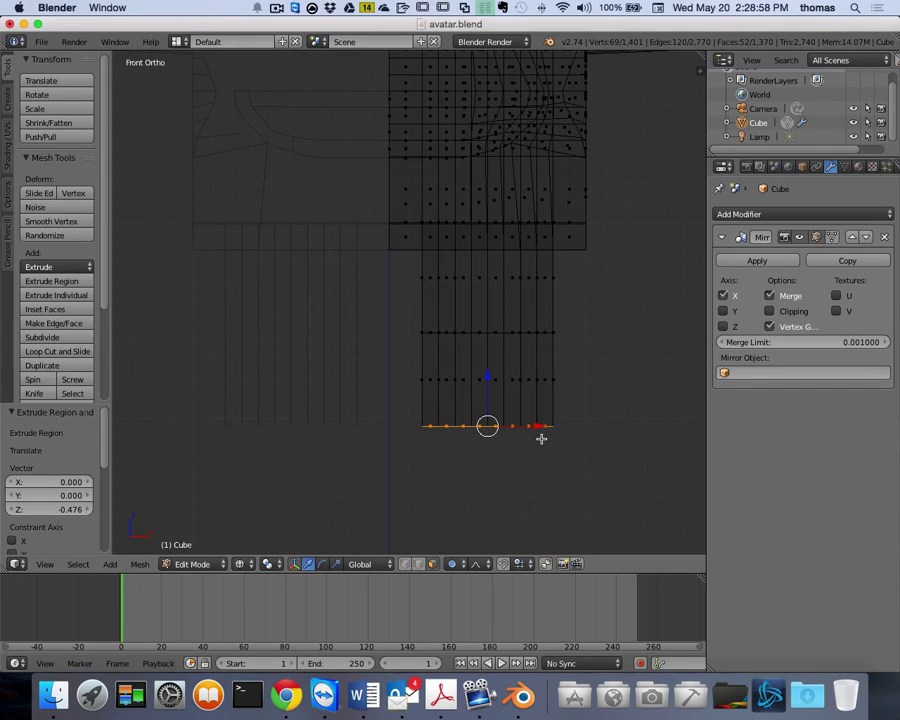
- Scale the leg's bottom end to 0.452 with proportional falloff to taper it
key(e)
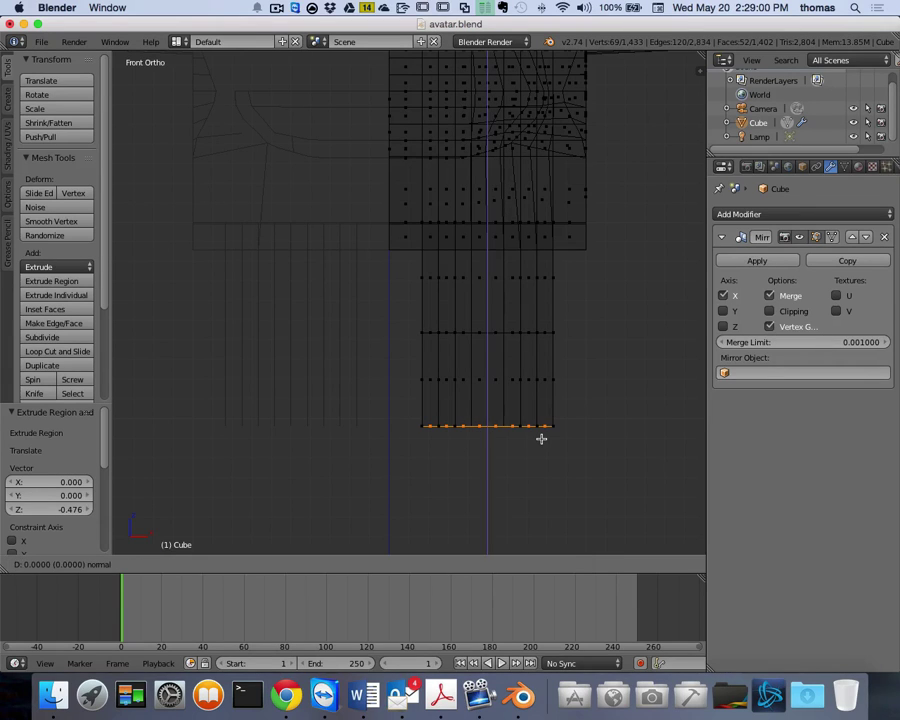
key(Escape)
key(s)
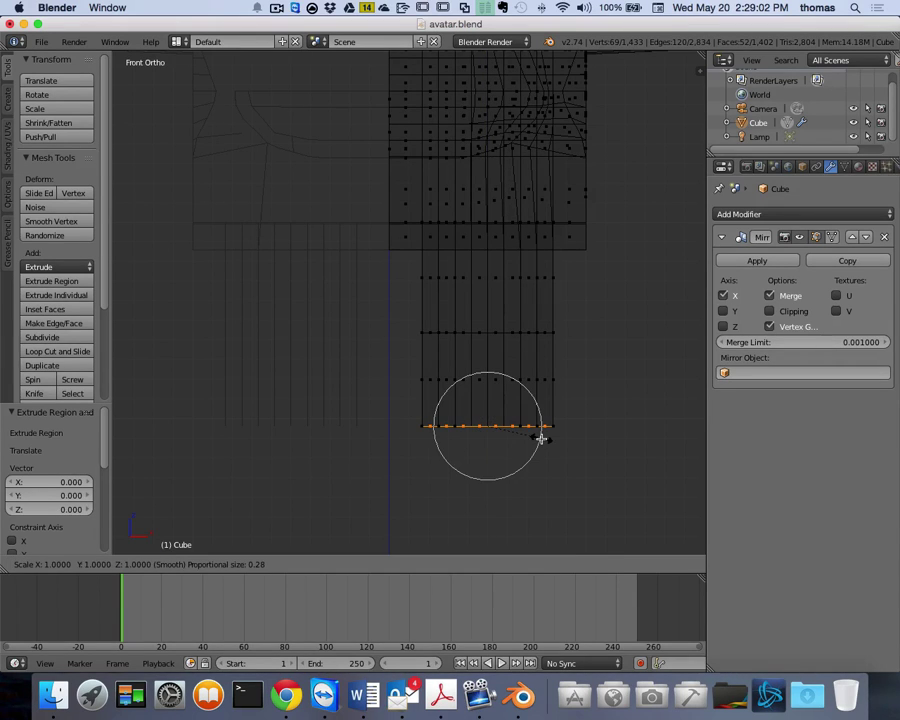
scroll(541, 438, down, 4)
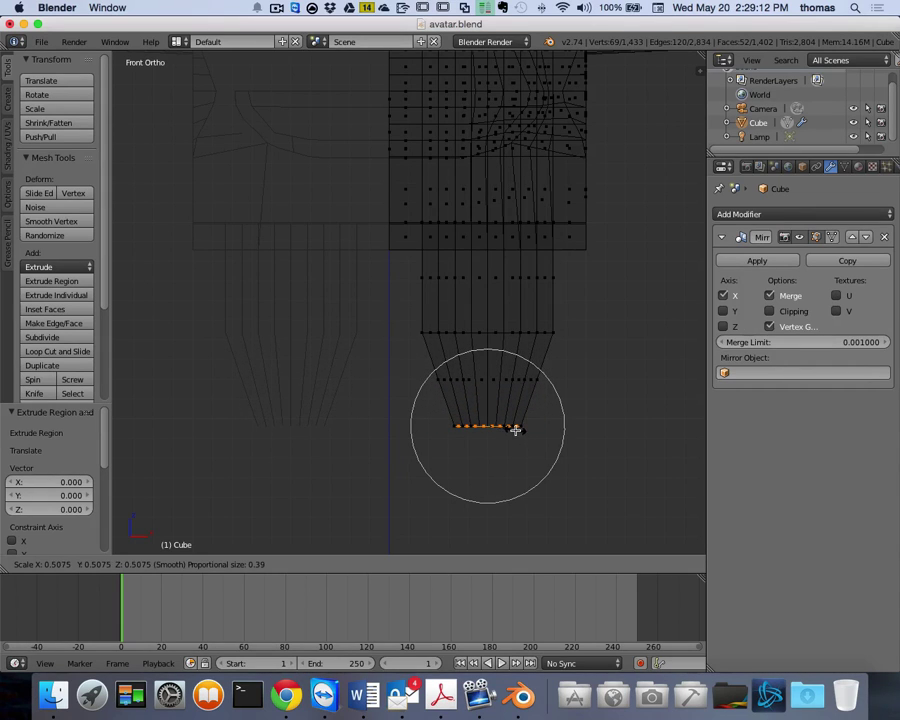
click(512, 428)
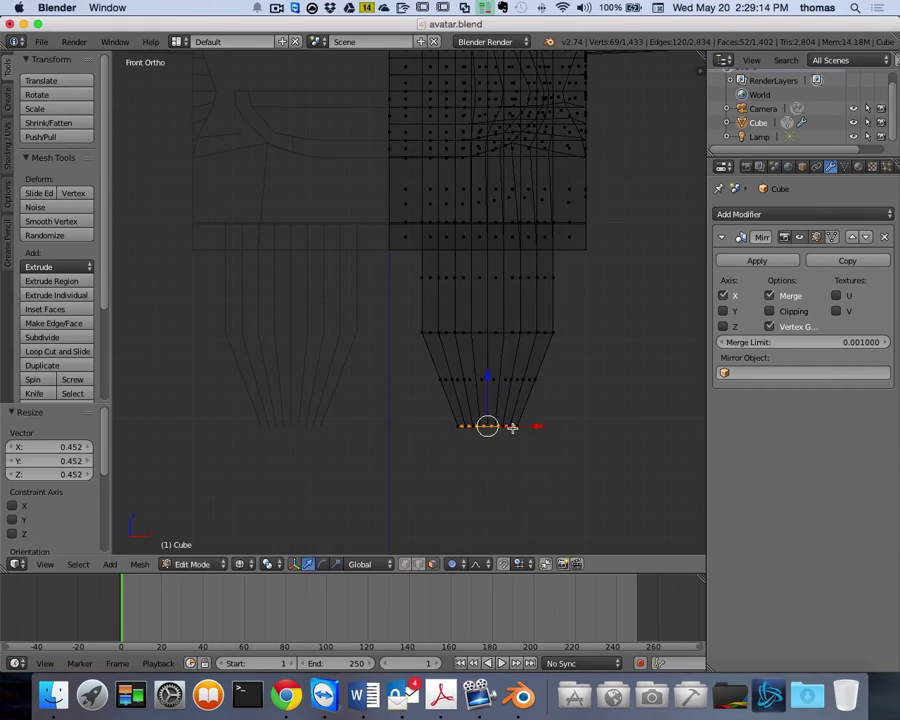
mouse_move(570, 410)
middle_down()
mouse_move(585, 406)
mouse_move(576, 407)
middle_up()
- Return to solid shading and Object Mode, then apply the Mirror modifier to bake both halves
key(z)
key(z)
key(z)
key(Tab)
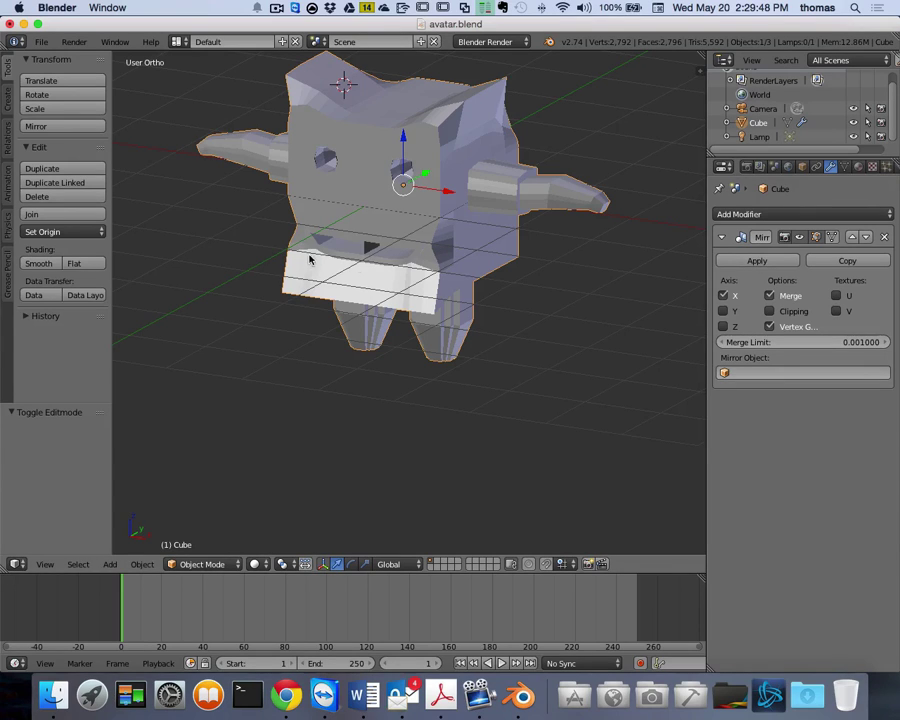
click(757, 262)
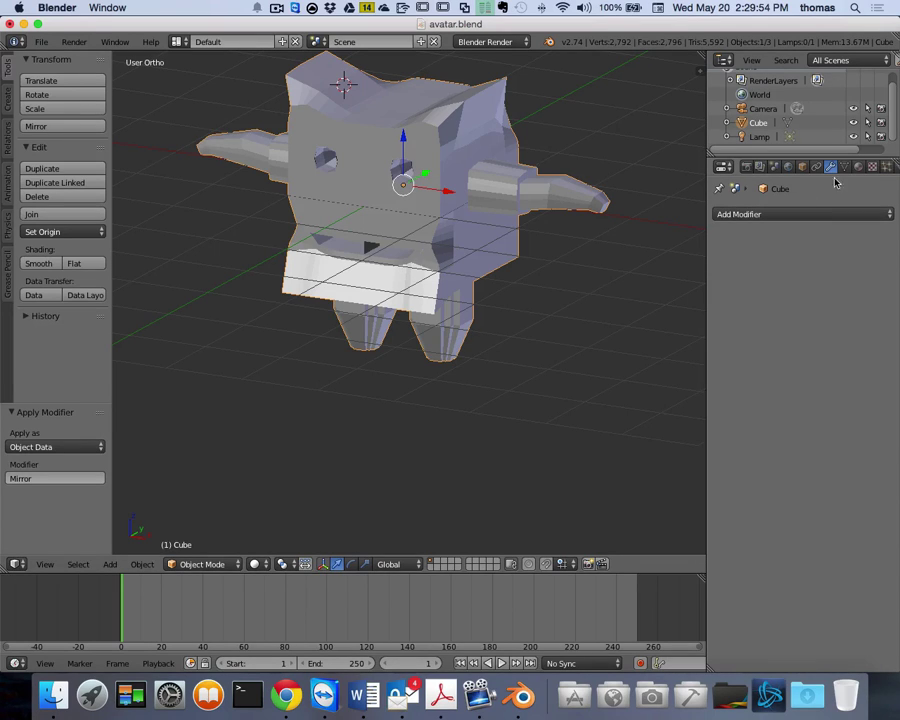
- Add a Subdivision Surface modifier with View and Render subdivisions both set to 3
click(760, 216)
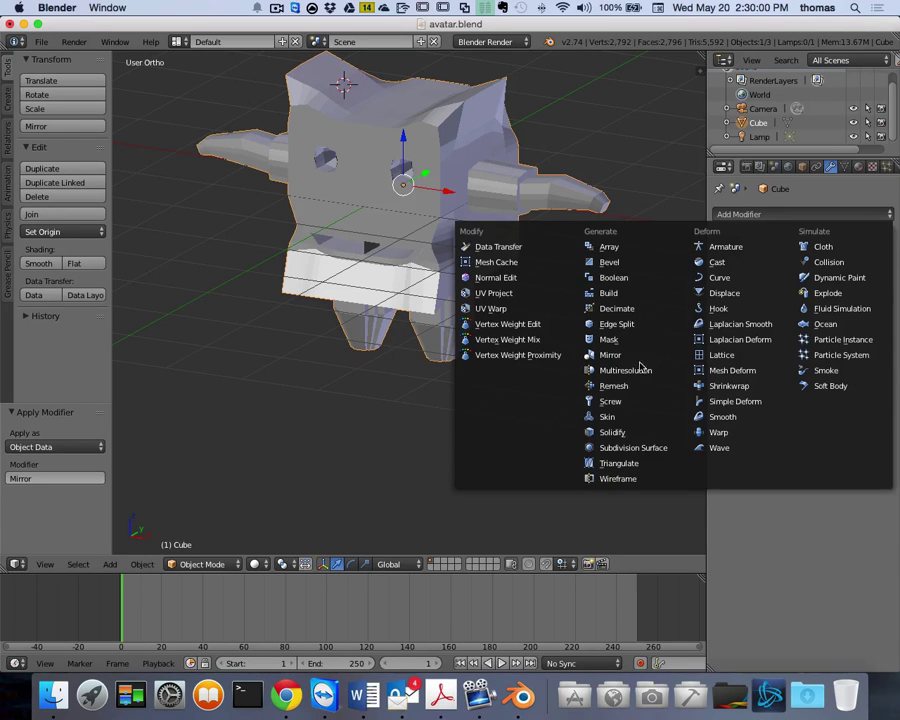
click(633, 449)
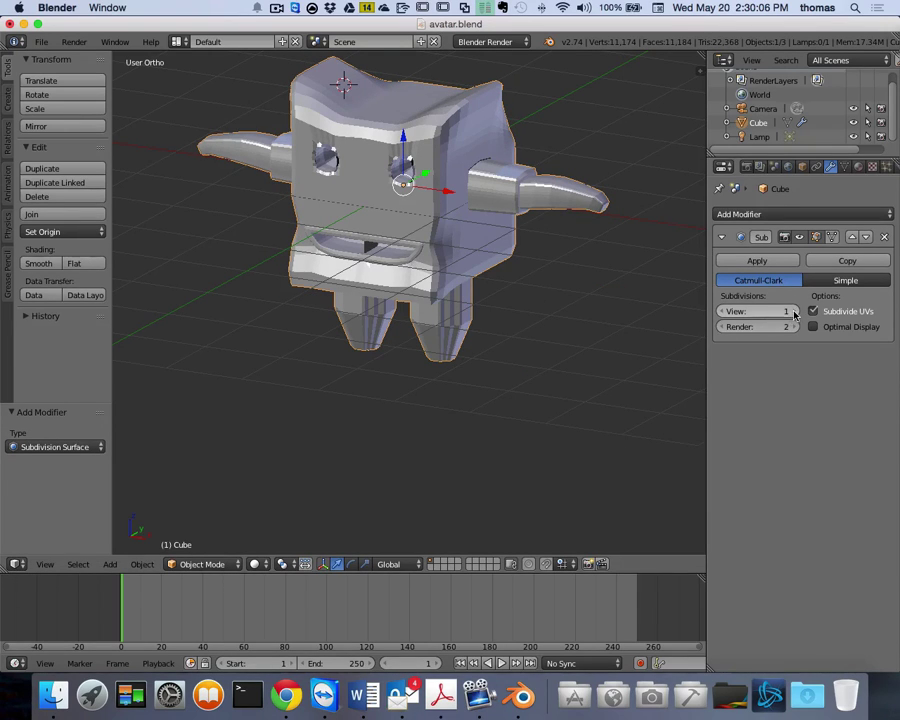
click(794, 312)
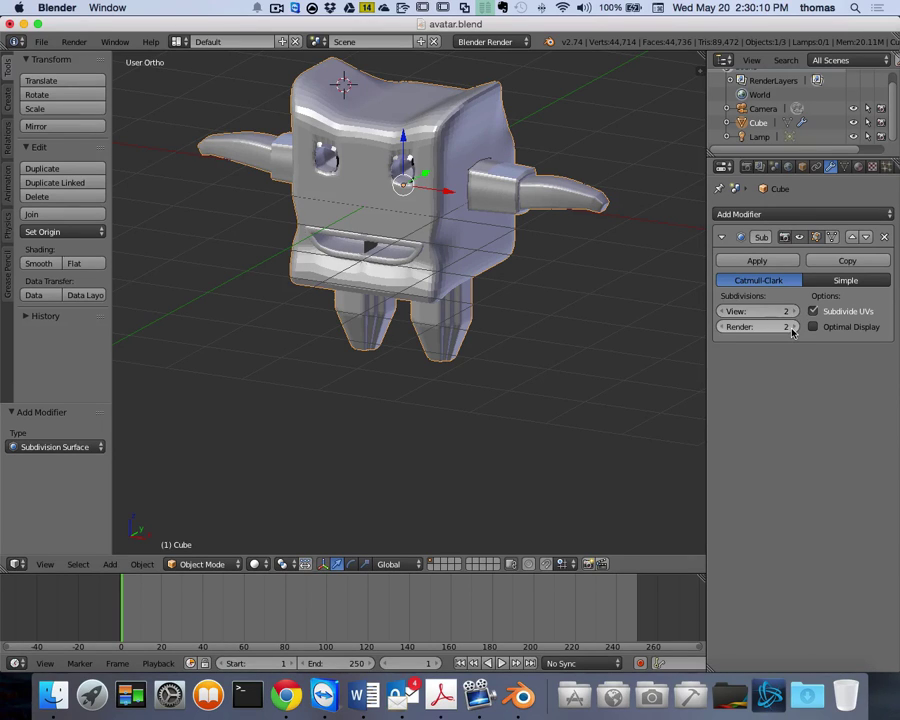
click(794, 325)
click(794, 312)
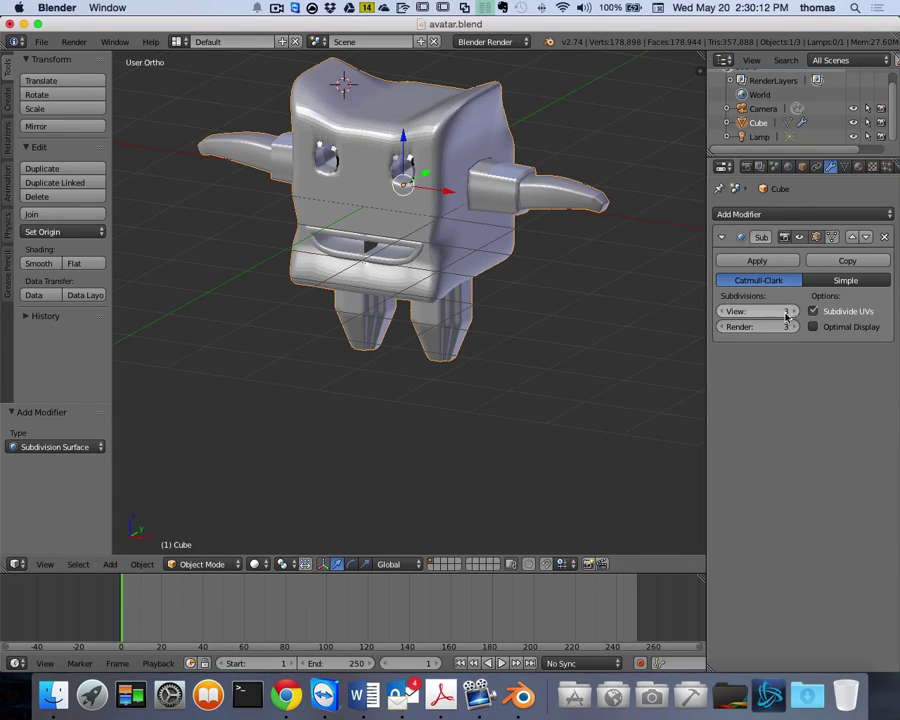
scroll(492, 255, up, 5)
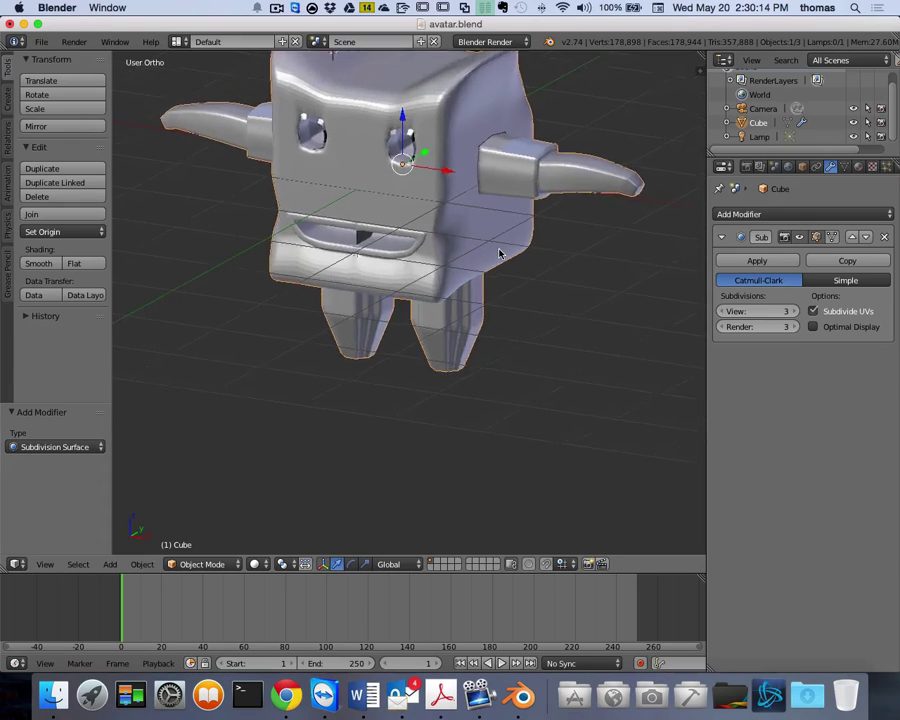
scroll(498, 251, down, 3)
scroll(502, 254, down, 2)
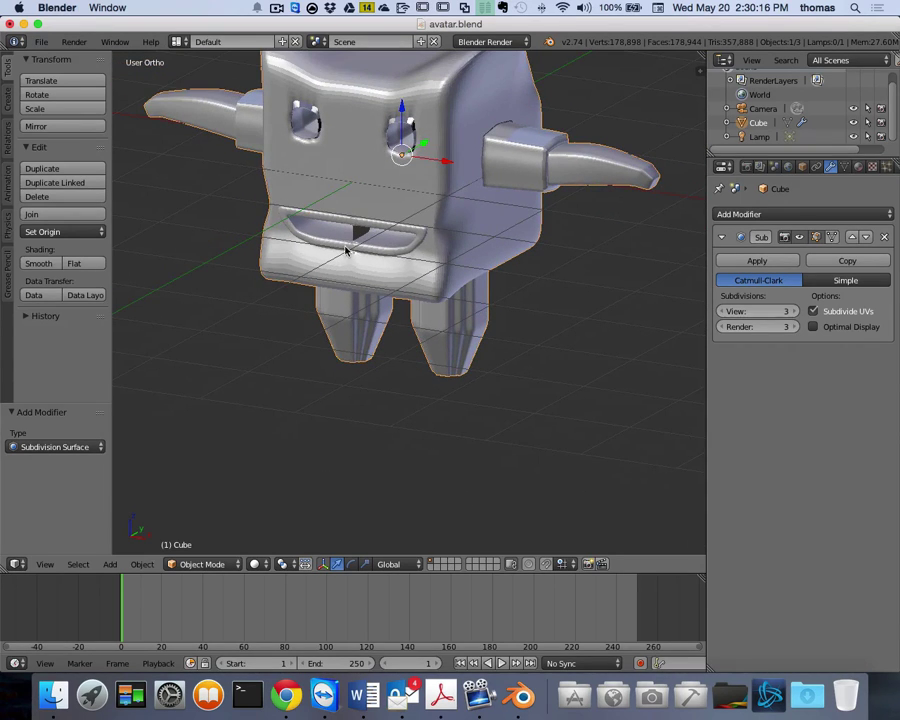
- Apply smooth shading to the avatar and orbit to a near-front view
click(38, 265)
middle_drag(292, 172, 350, 213)
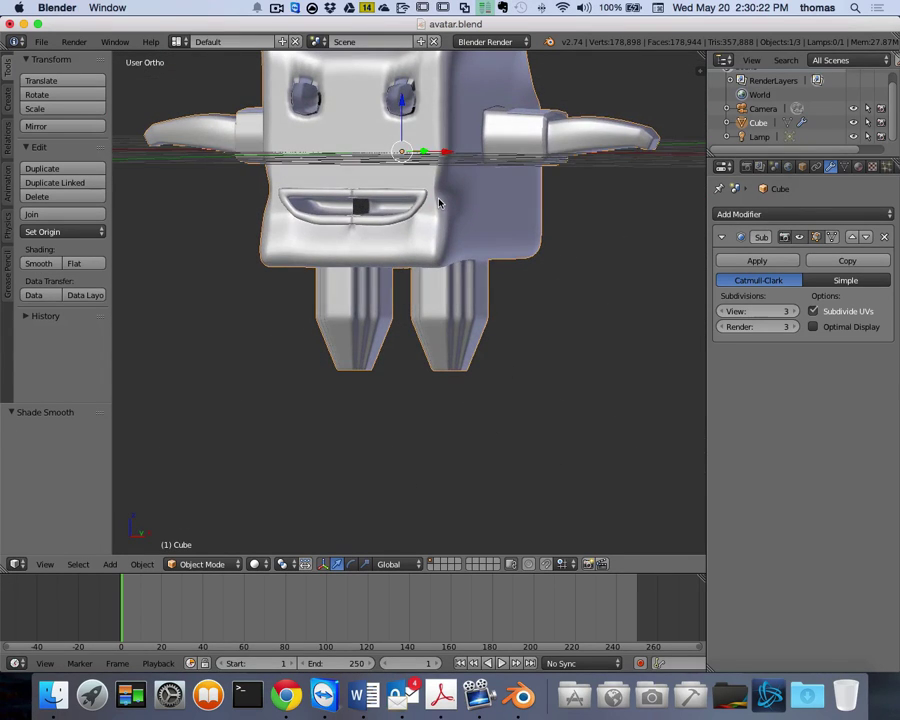
scroll(438, 203, right, 5)
scroll(440, 203, left, 5)
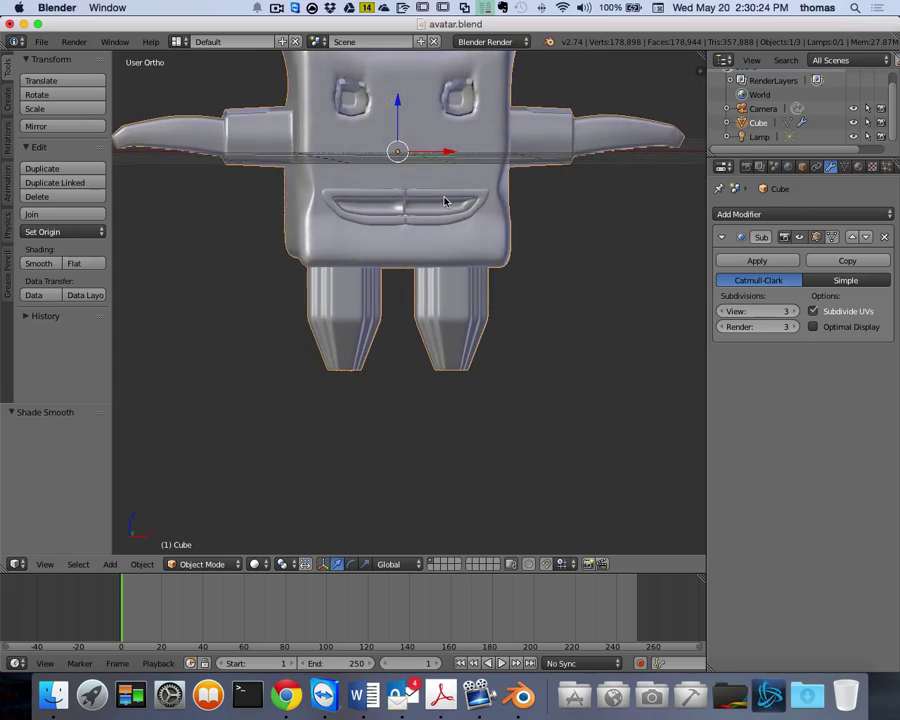
scroll(446, 202, up, 8)
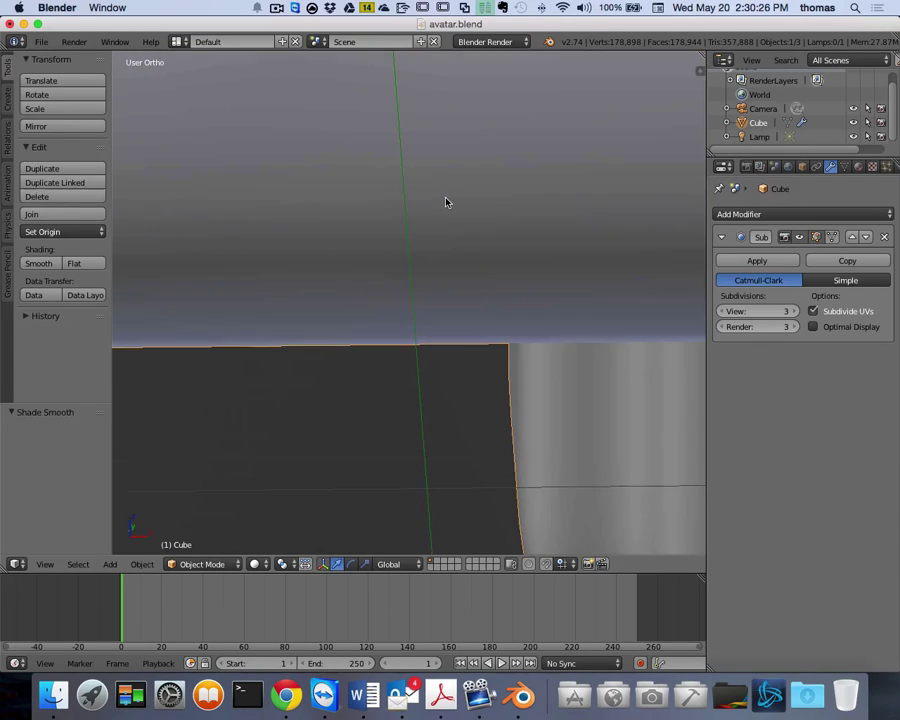
scroll(447, 200, down, 10)
scroll(447, 202, up, 1)
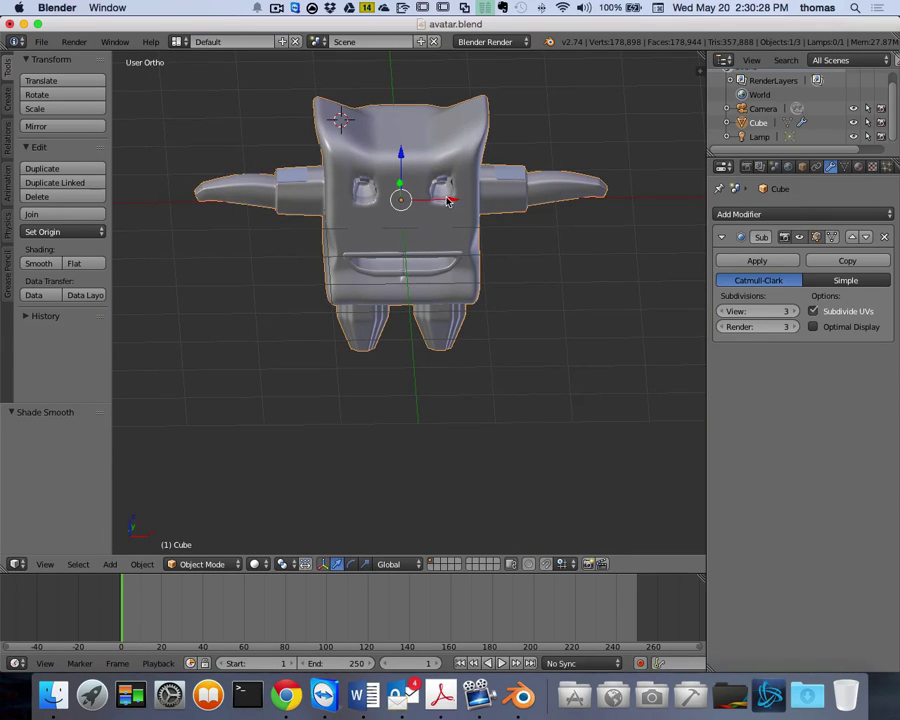
- Deselect the avatar and switch to perspective view to inspect the smoothed model from several angles
key(a)
scroll(447, 202, up, 2)
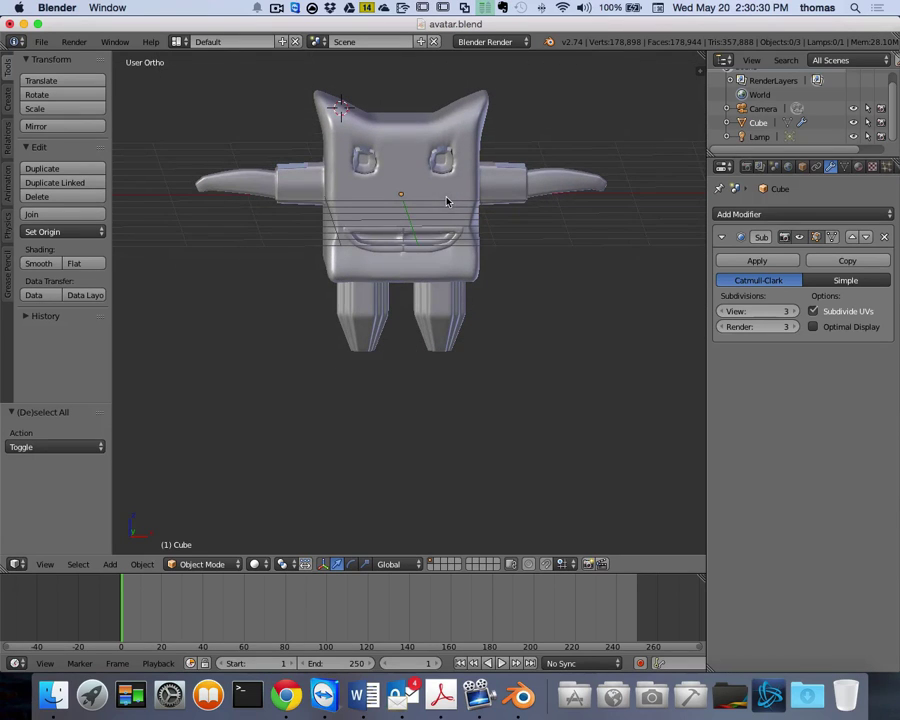
key(KP_5)
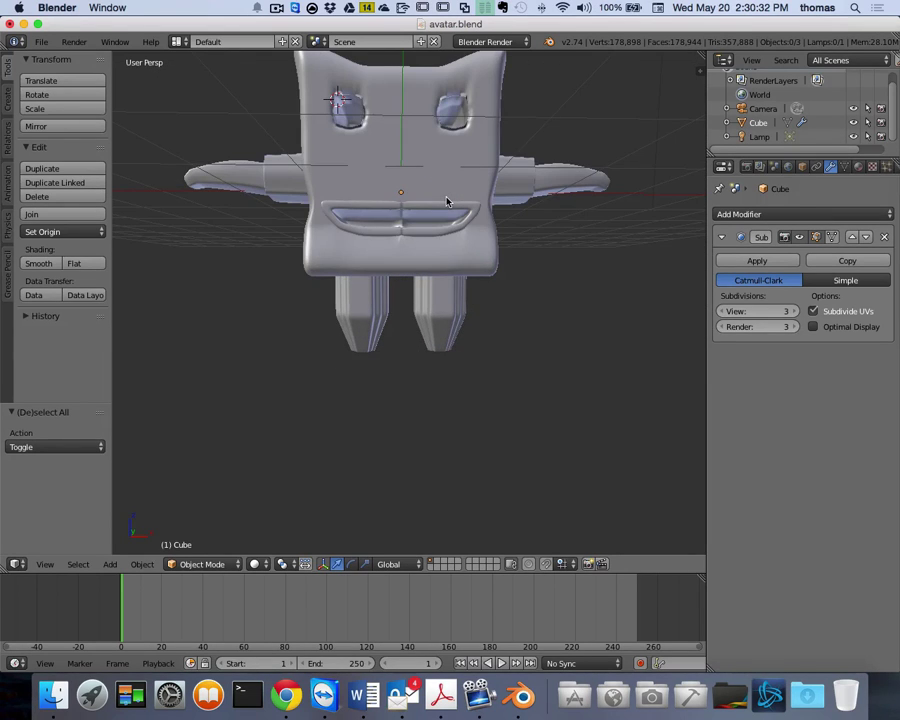
scroll(447, 202, up, 3)
scroll(518, 194, down, 3)
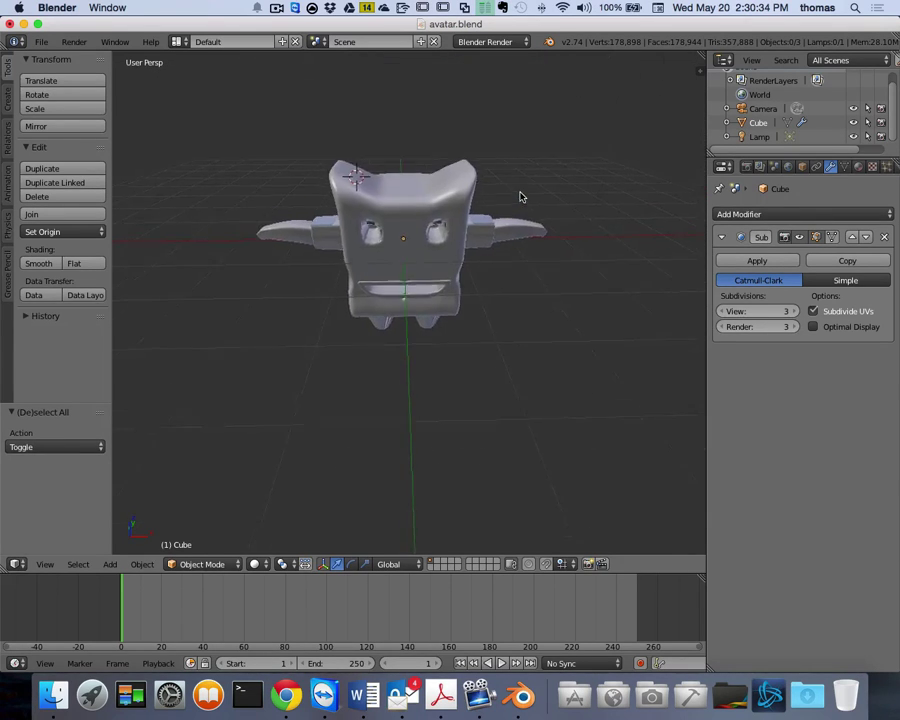
scroll(524, 194, left, 5)
scroll(528, 197, left, 10)
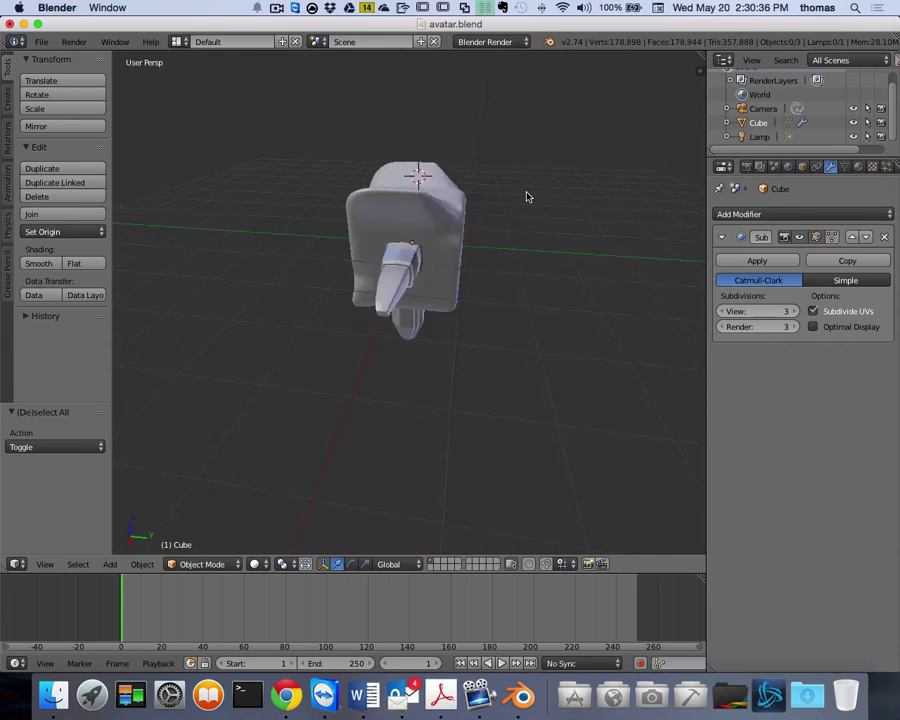